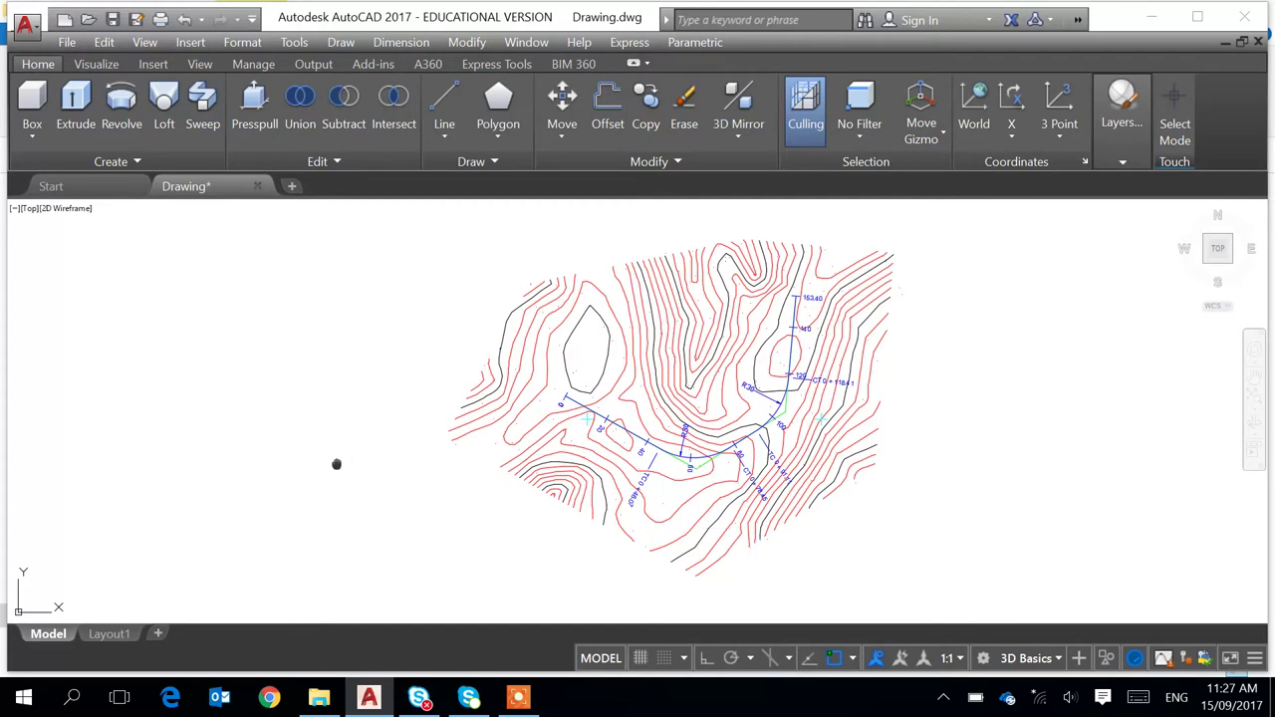
Examine the green earthwork boundary lines along the road on the contour plan, focusing on the bends between chainage 60 and 120
{"action": "middle_click_drag", "start_coordinate": [336, 464], "coordinate": [760, 447]}
{"action": "scroll", "coordinate": [760, 447], "scroll_direction": "down", "scroll_amount": 5}
{"action": "middle_click_drag", "start_coordinate": [443, 460], "coordinate": [572, 463]}
{"action": "scroll", "coordinate": [573, 464], "scroll_direction": "up", "scroll_amount": 8}
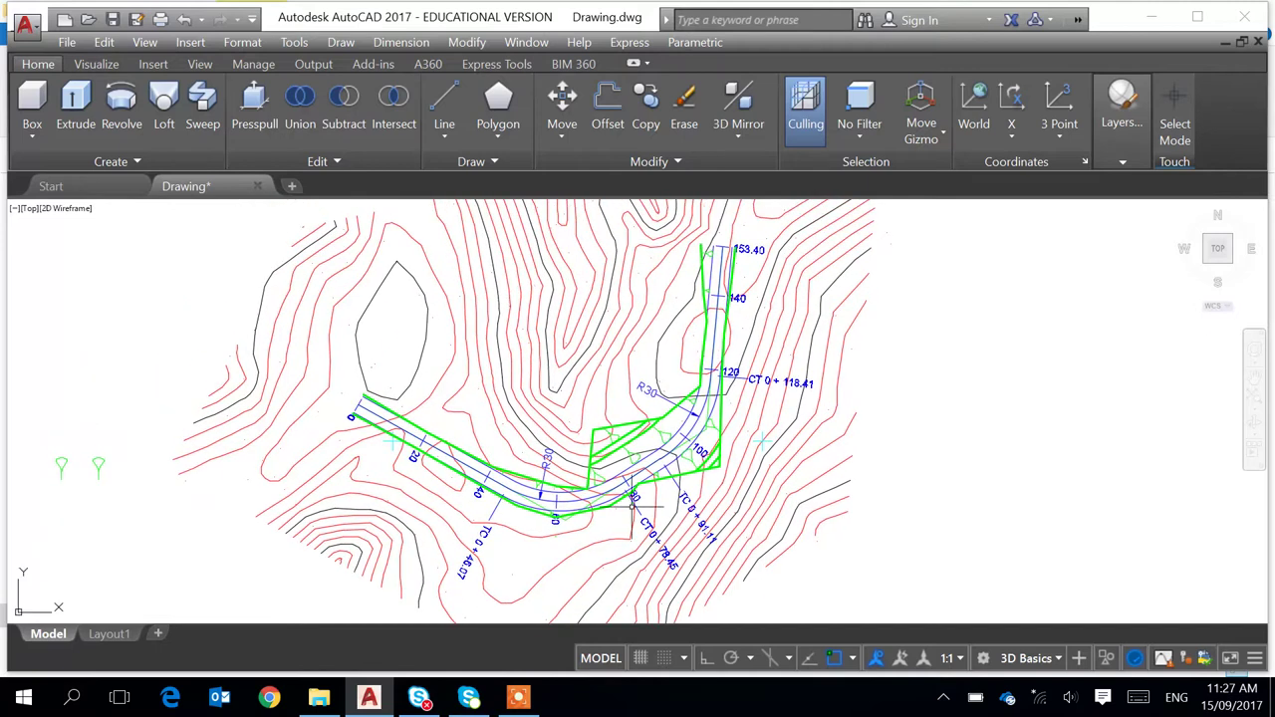
{"action": "scroll", "coordinate": [547, 515], "scroll_direction": "down", "scroll_amount": 3}
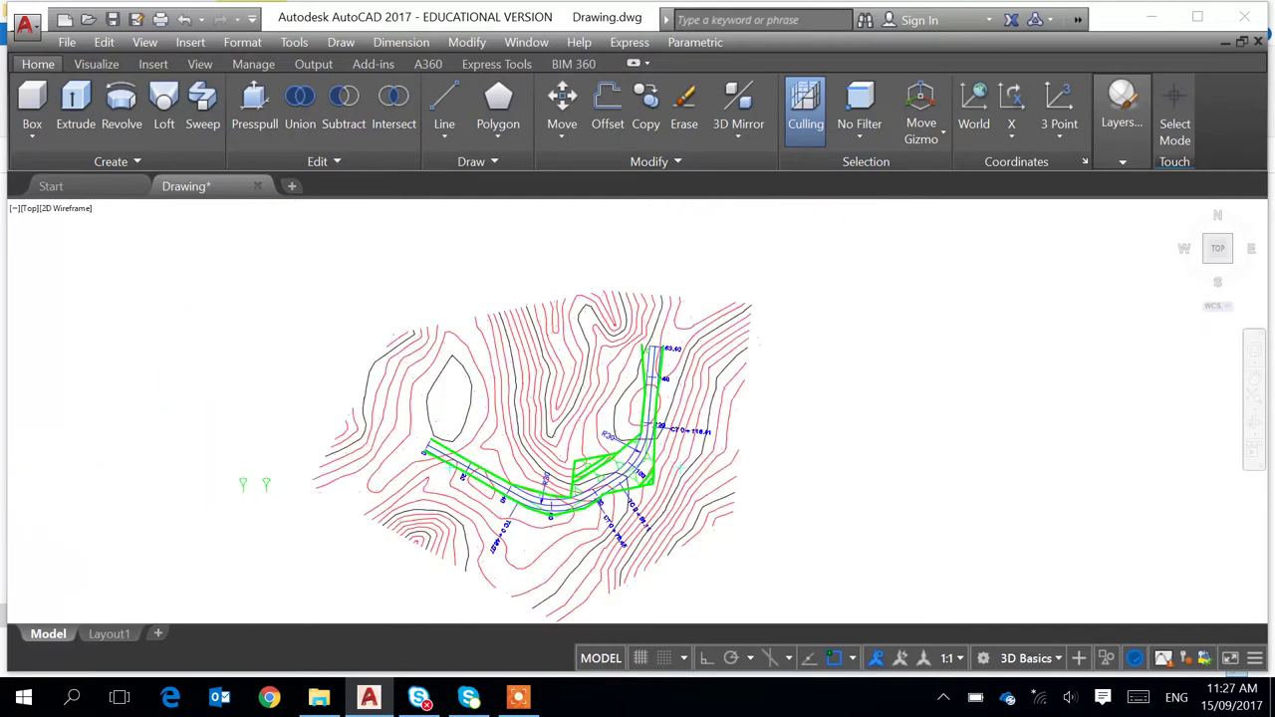
{"action": "scroll", "coordinate": [560, 495], "scroll_direction": "up", "scroll_amount": 2}
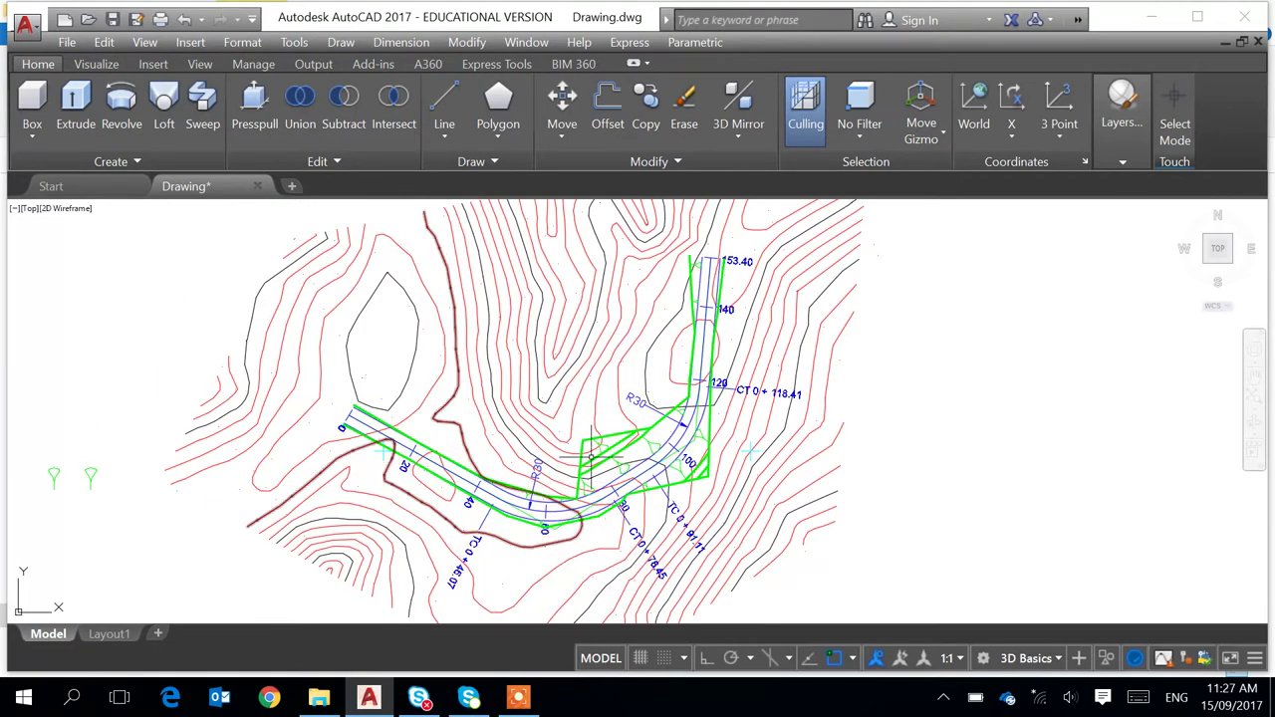
{"action": "scroll", "coordinate": [616, 461], "scroll_direction": "up", "scroll_amount": 4}
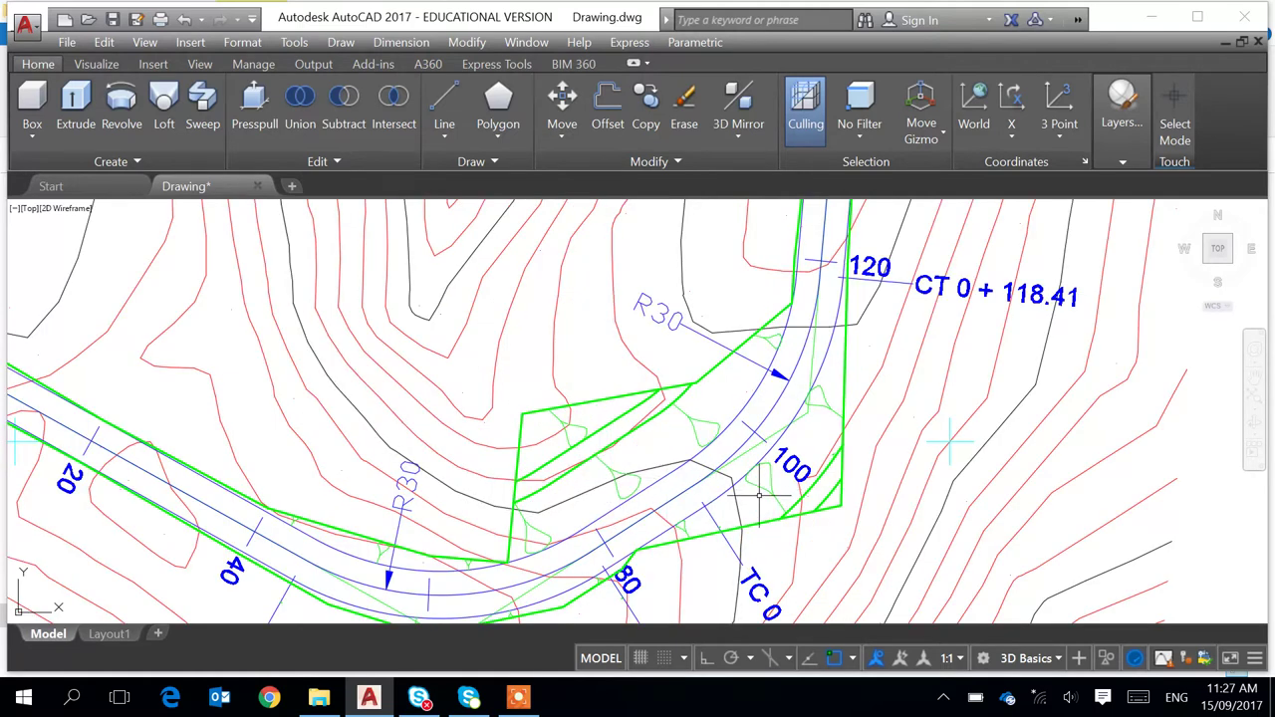
{"action": "middle_click_drag", "start_coordinate": [416, 564], "coordinate": [399, 522]}
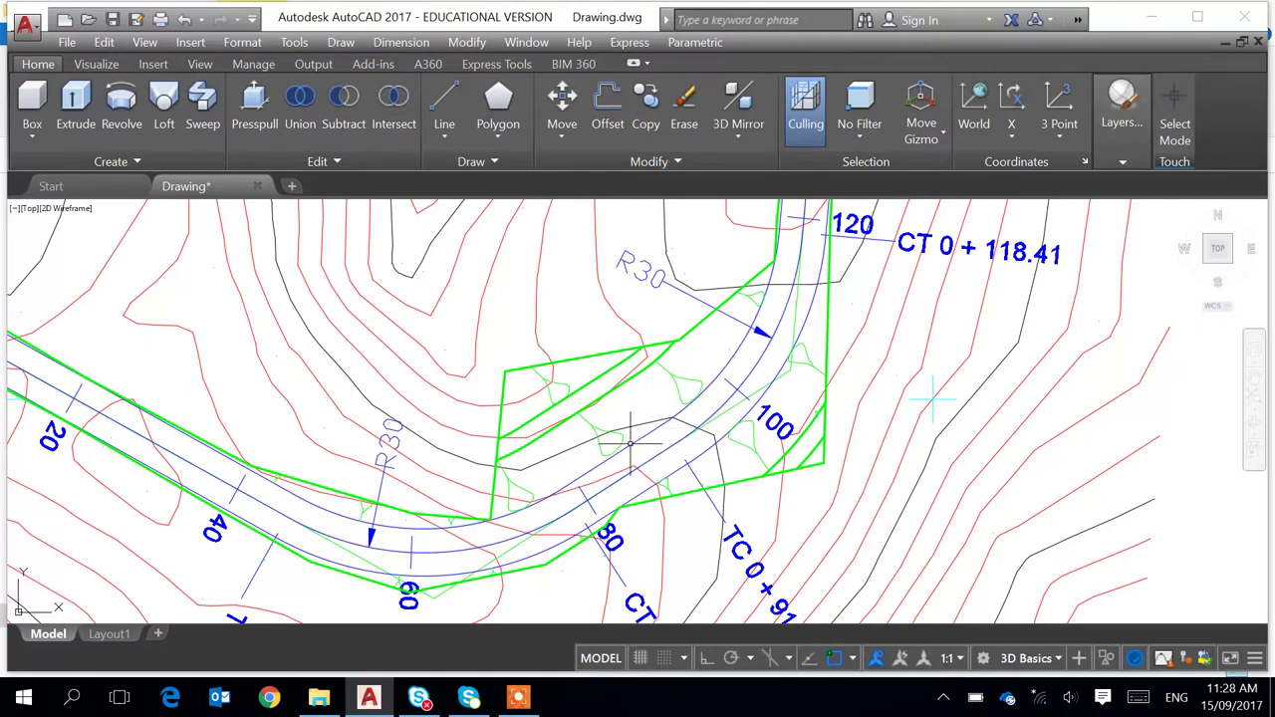
Inspect the slope symbols and earthwork limits from chainage 100 to the road's end at 153.40, and the berm lines at the bend
{"action": "mouse_move", "coordinate": [614, 447]}
{"action": "middle_click_drag", "start_coordinate": [763, 380], "coordinate": [658, 496]}
{"action": "scroll", "coordinate": [619, 379], "scroll_direction": "down", "scroll_amount": 1}
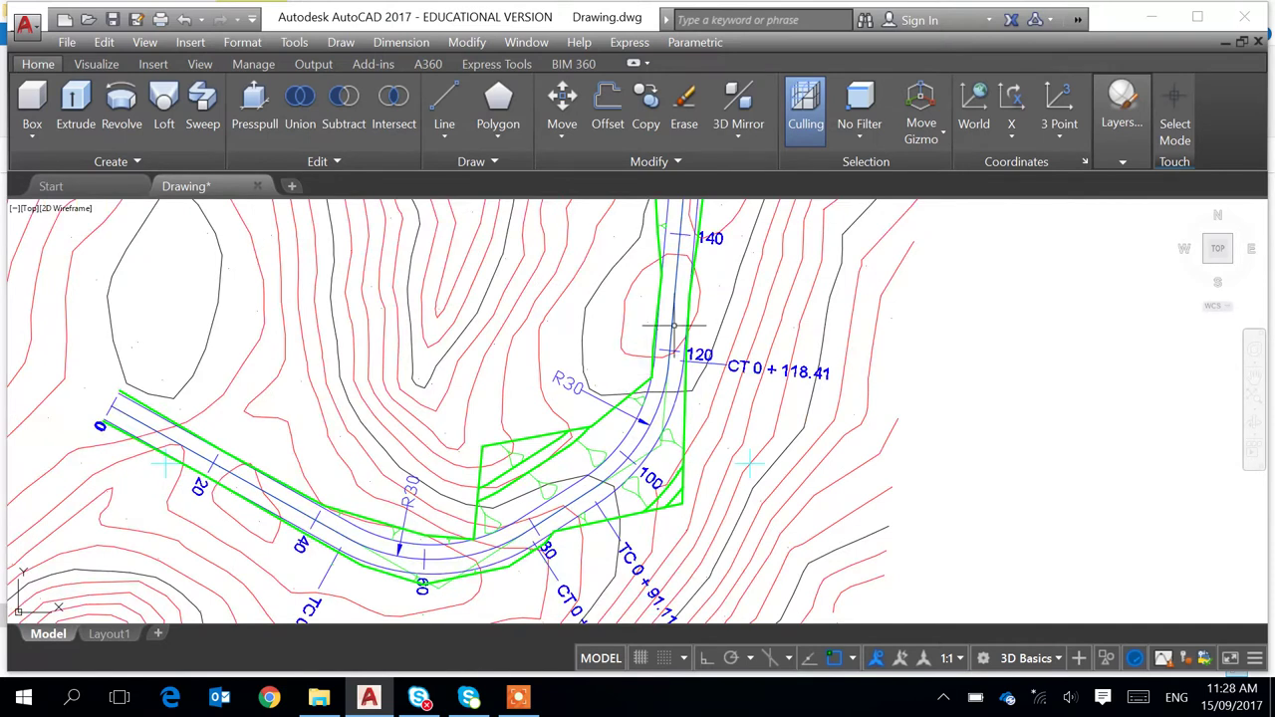
{"action": "scroll", "coordinate": [674, 326], "scroll_direction": "down", "scroll_amount": 1}
{"action": "middle_click_drag", "start_coordinate": [674, 326], "coordinate": [645, 447]}
{"action": "scroll", "coordinate": [629, 370], "scroll_direction": "up", "scroll_amount": 2}
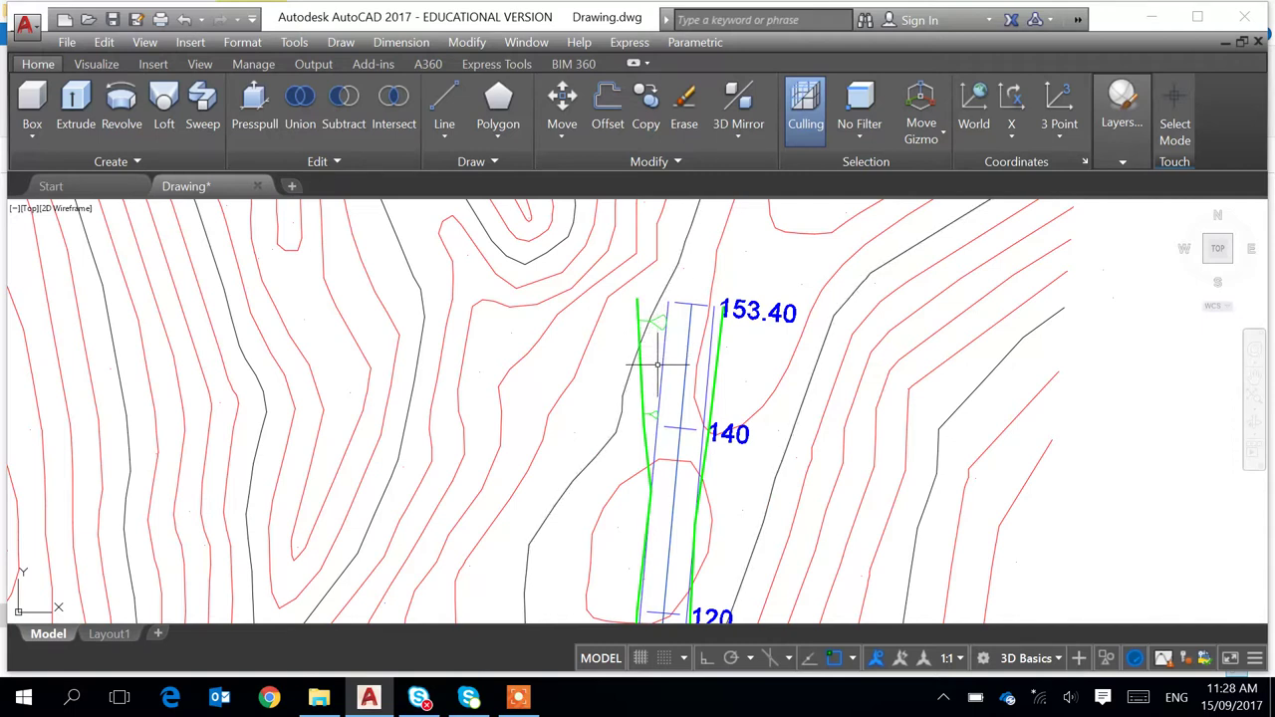
{"action": "scroll", "coordinate": [675, 424], "scroll_direction": "down", "scroll_amount": 1}
{"action": "middle_click_drag", "start_coordinate": [663, 495], "coordinate": [770, 240]}
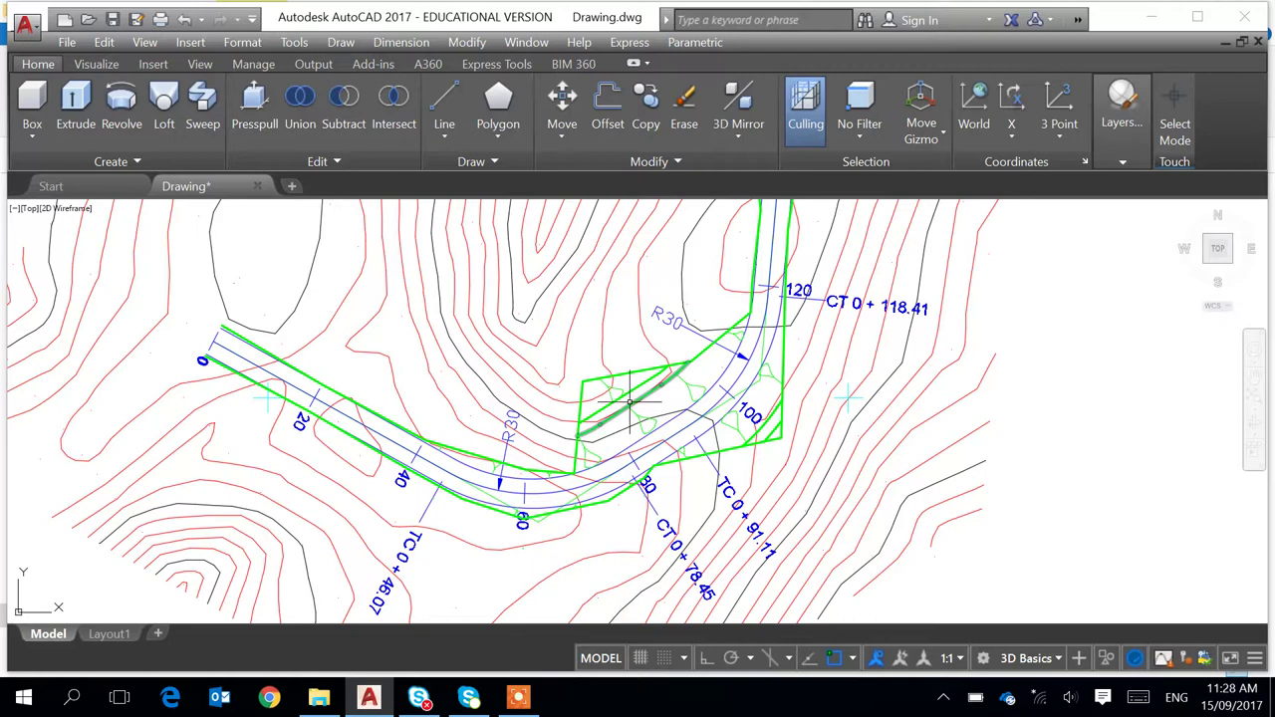
{"action": "scroll", "coordinate": [643, 390], "scroll_direction": "up", "scroll_amount": 4}
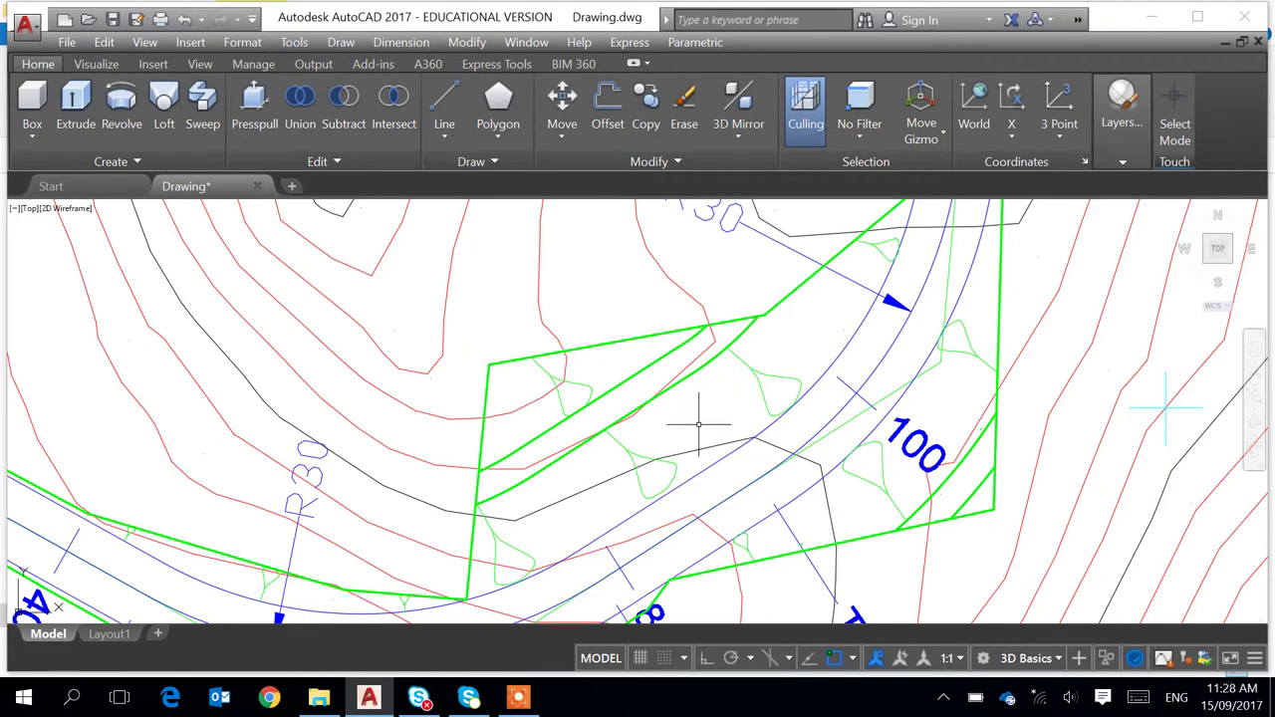
Locate and examine the undimensioned embankment and cut template profiles placed below the plans and cross-sections
{"action": "scroll", "coordinate": [684, 459], "scroll_direction": "down", "scroll_amount": 6}
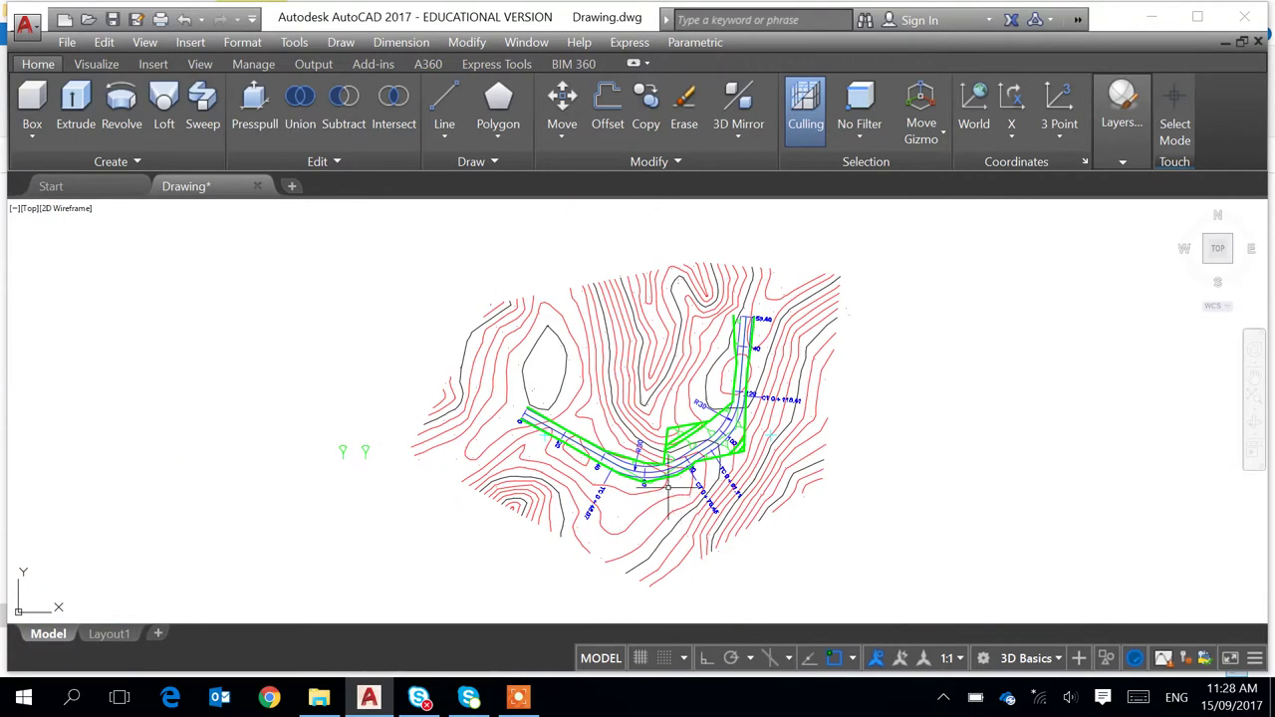
{"action": "scroll", "coordinate": [669, 487], "scroll_direction": "down", "scroll_amount": 4}
{"action": "middle_click_drag", "start_coordinate": [585, 571], "coordinate": [675, 377]}
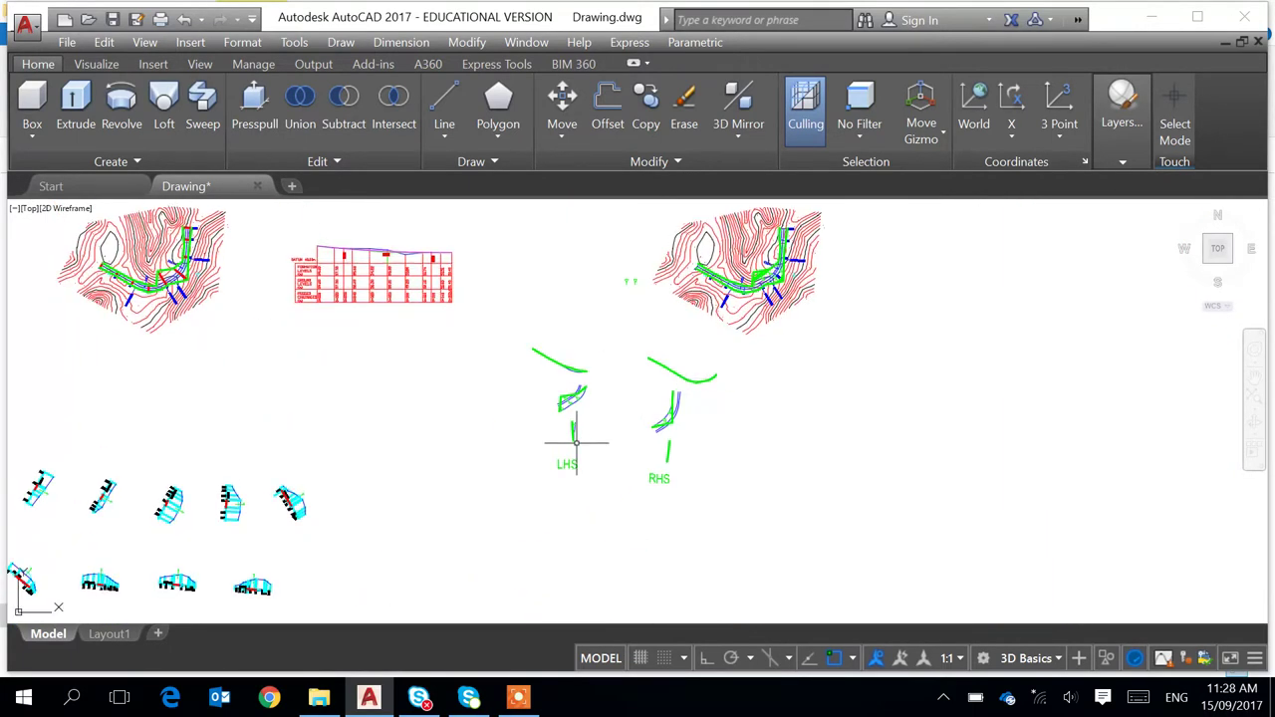
{"action": "scroll", "coordinate": [638, 416], "scroll_direction": "down", "scroll_amount": 4}
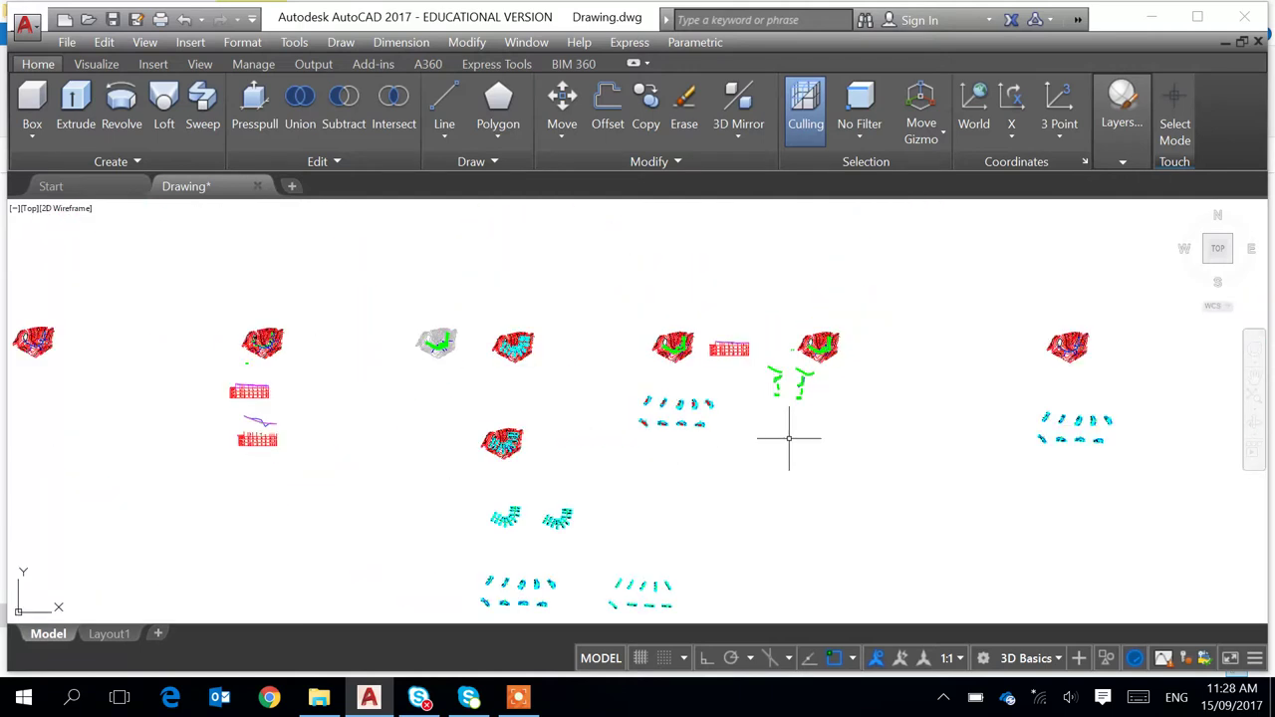
{"action": "scroll", "coordinate": [772, 466], "scroll_direction": "down", "scroll_amount": 2}
{"action": "mouse_move", "coordinate": [689, 560]}
{"action": "middle_mouse_down"}
{"action": "mouse_move", "coordinate": [593, 376]}
{"action": "mouse_move", "coordinate": [641, 442]}
{"action": "middle_mouse_up"}
{"action": "scroll", "coordinate": [658, 513], "scroll_direction": "up", "scroll_amount": 5}
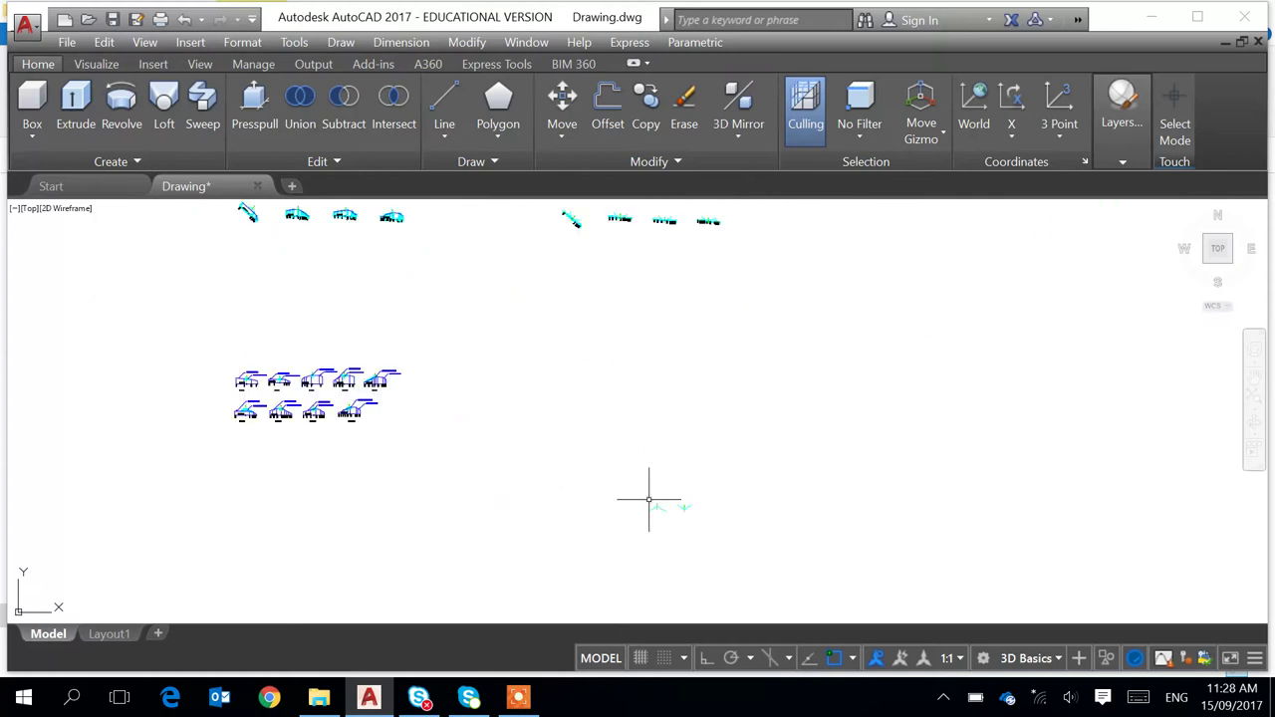
{"action": "scroll", "coordinate": [675, 525], "scroll_direction": "up", "scroll_amount": 4}
{"action": "middle_click_drag", "start_coordinate": [698, 561], "coordinate": [715, 444]}
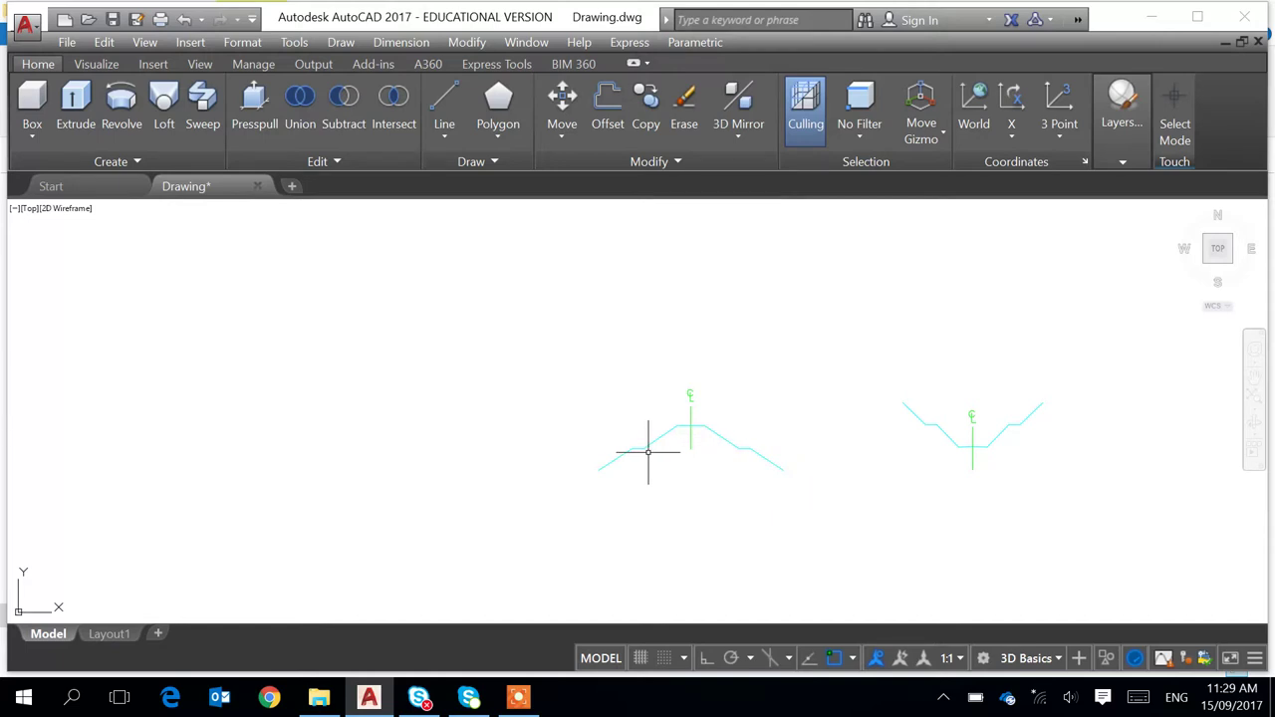
Find the dimensioned typical sections and examine the slopes and berm of the Embankment section
{"action": "scroll", "coordinate": [667, 444], "scroll_direction": "down", "scroll_amount": 6}
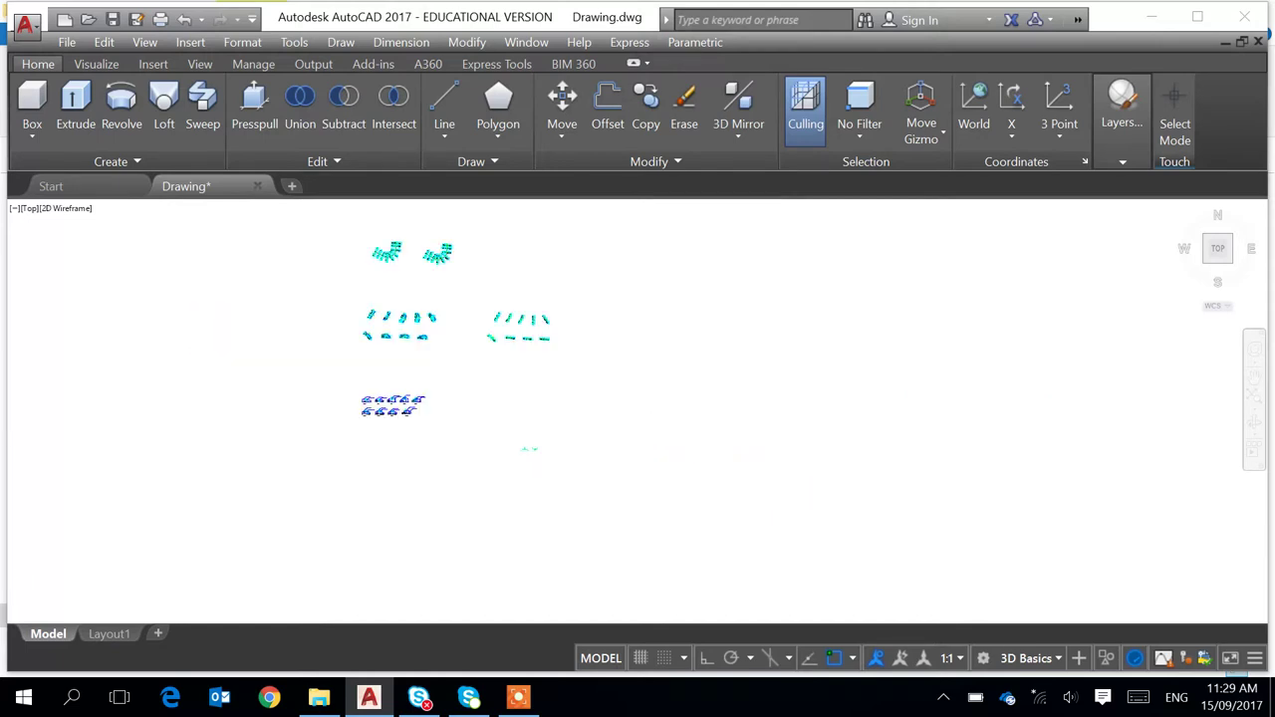
{"action": "middle_click_drag", "start_coordinate": [282, 469], "coordinate": [705, 445]}
{"action": "middle_click_drag", "start_coordinate": [254, 379], "coordinate": [431, 418]}
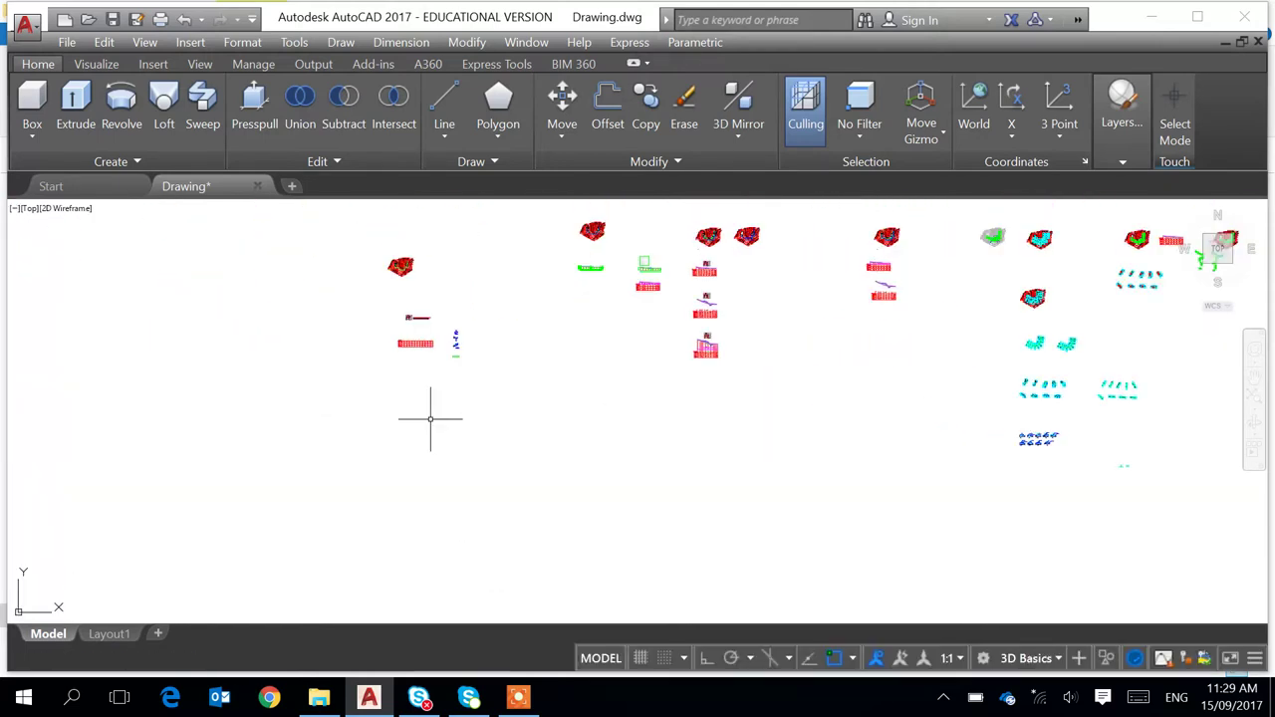
{"action": "scroll", "coordinate": [422, 359], "scroll_direction": "up", "scroll_amount": 10}
{"action": "scroll", "coordinate": [478, 359], "scroll_direction": "up", "scroll_amount": 3}
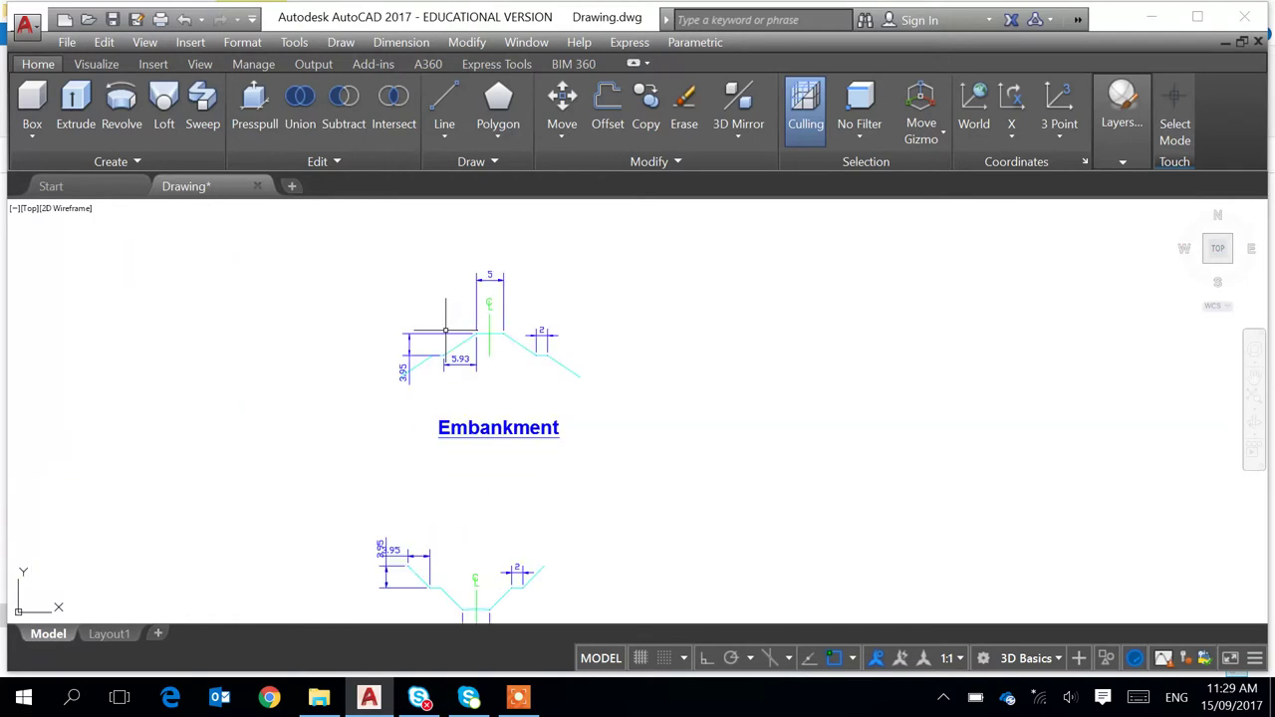
{"action": "scroll", "coordinate": [467, 379], "scroll_direction": "up", "scroll_amount": 3}
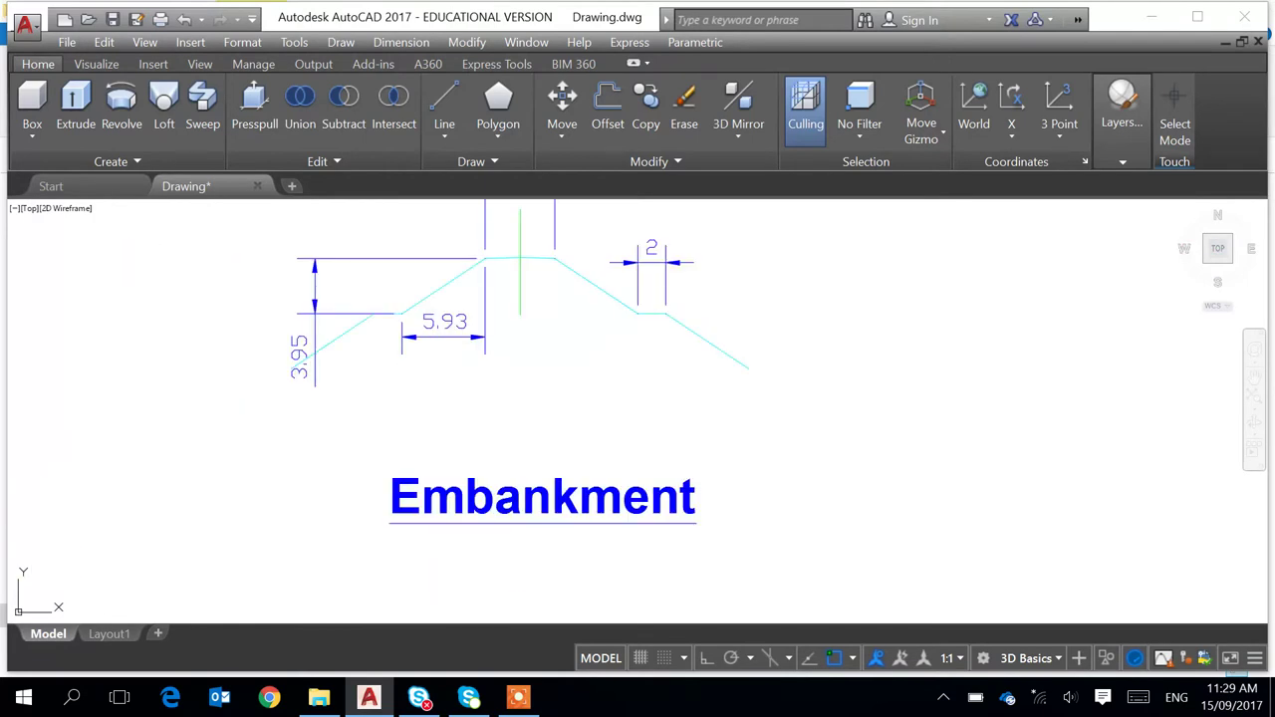
{"action": "middle_click_drag", "start_coordinate": [451, 376], "coordinate": [498, 453]}
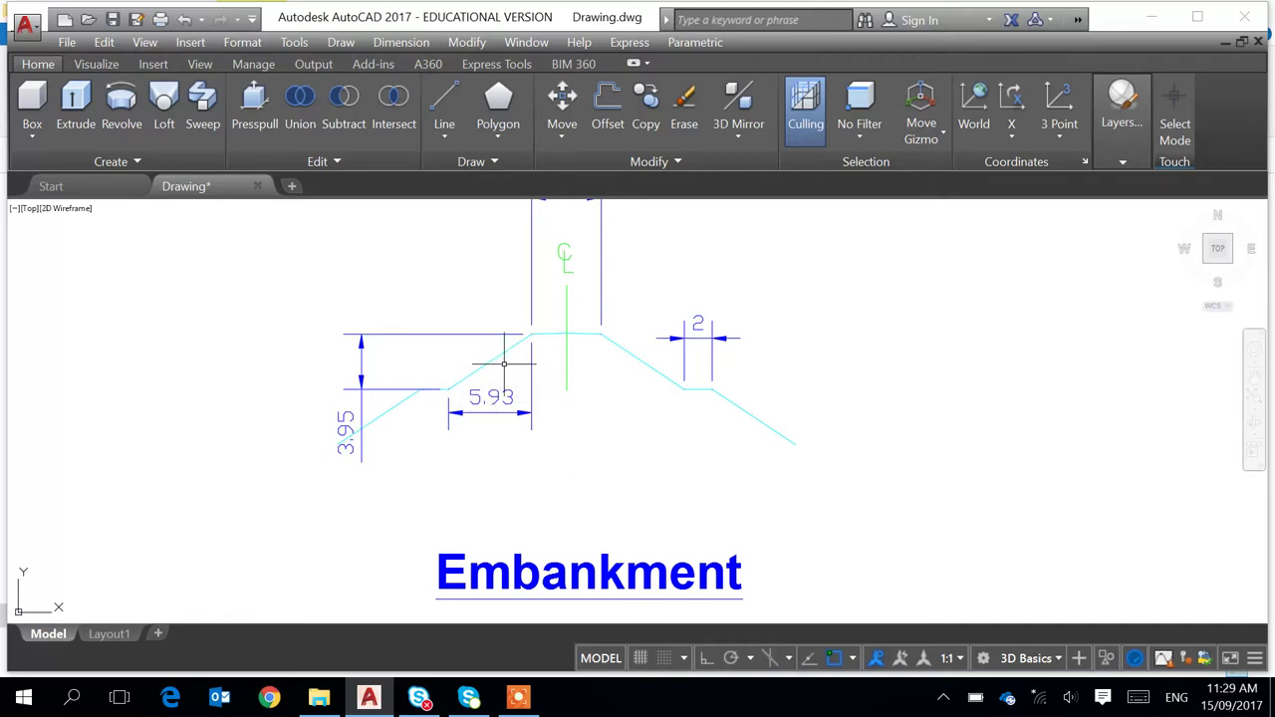
{"action": "left_click", "coordinate": [516, 701]}
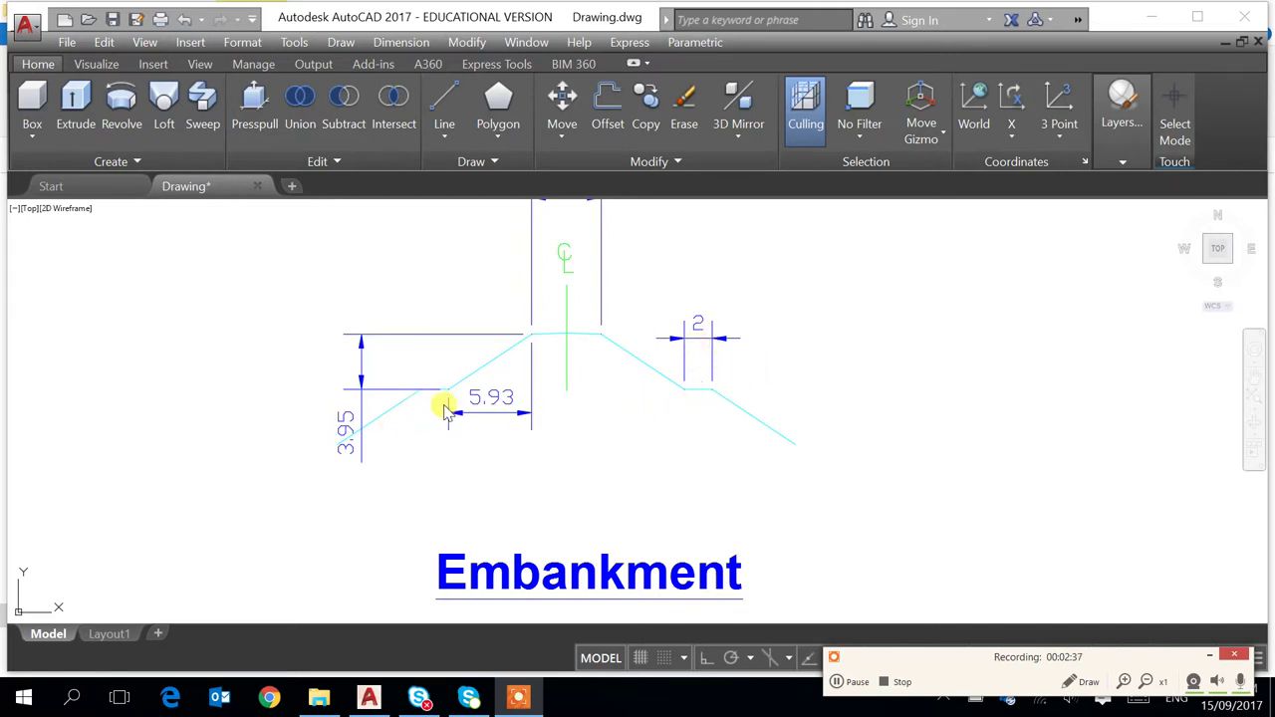
Examine the road width, side slopes and berm dimensions of the Cut typical section
{"action": "scroll", "coordinate": [446, 407], "scroll_direction": "down", "scroll_amount": 3}
{"action": "scroll", "coordinate": [448, 407], "scroll_direction": "down", "scroll_amount": 4}
{"action": "scroll", "coordinate": [455, 512], "scroll_direction": "up", "scroll_amount": 6}
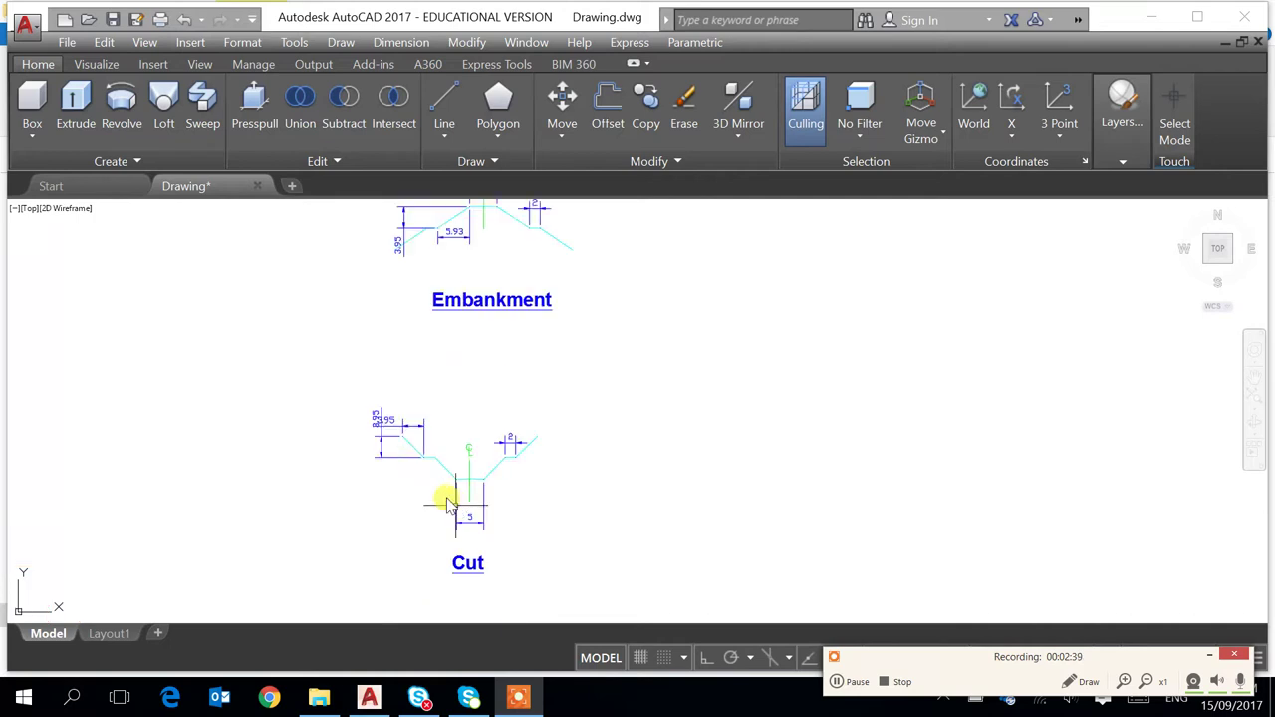
{"action": "scroll", "coordinate": [425, 481], "scroll_direction": "up", "scroll_amount": 2}
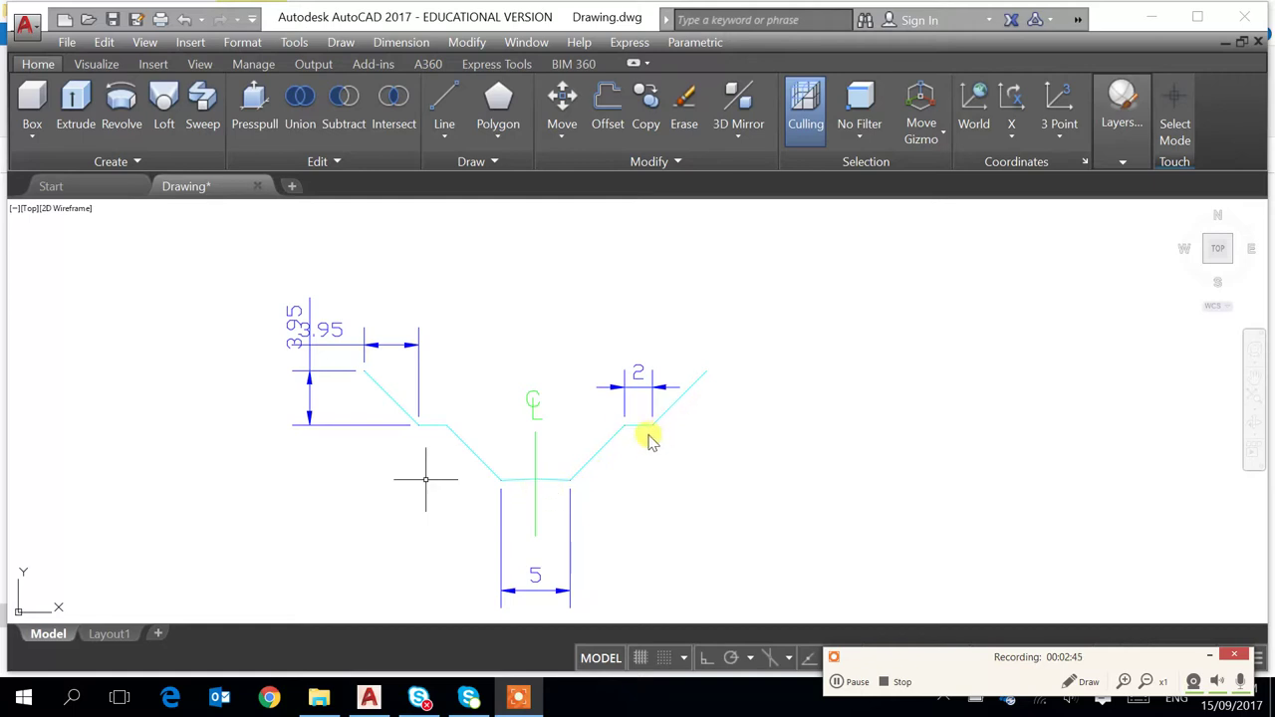
{"action": "scroll", "coordinate": [560, 456], "scroll_direction": "down", "scroll_amount": 2}
{"action": "scroll", "coordinate": [560, 456], "scroll_direction": "down", "scroll_amount": 2}
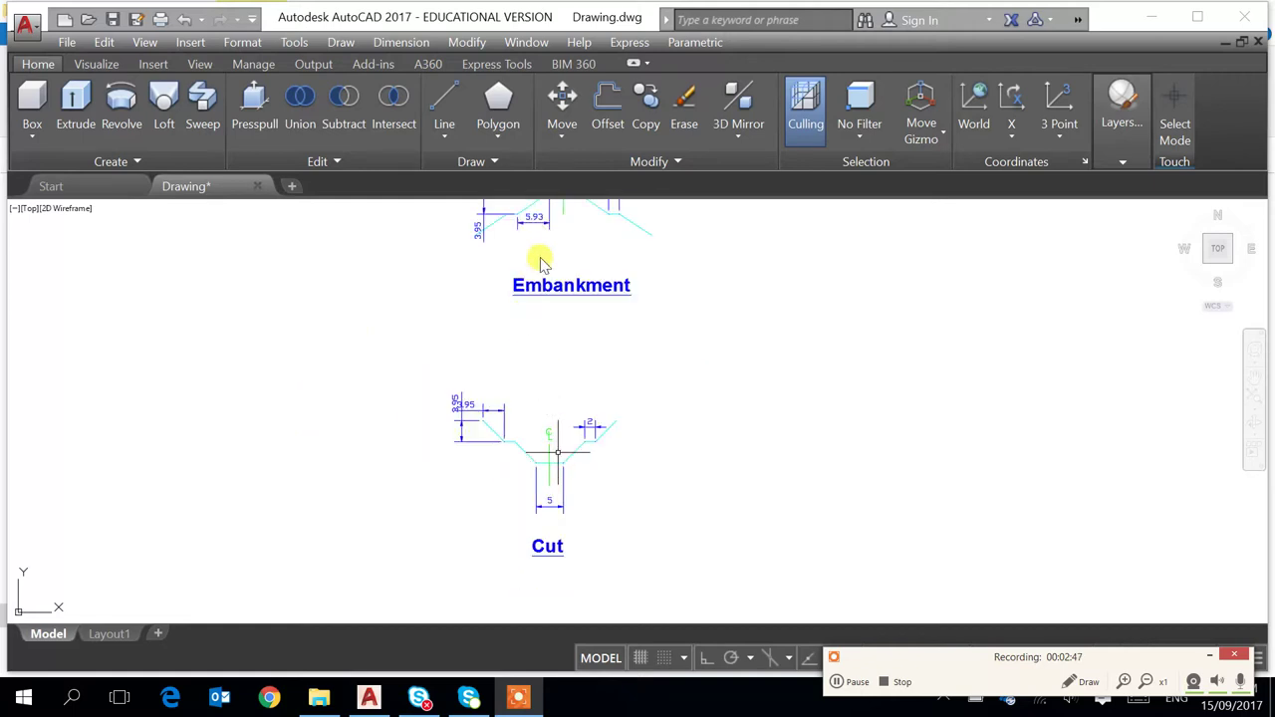
{"action": "scroll", "coordinate": [580, 242], "scroll_direction": "down", "scroll_amount": 2}
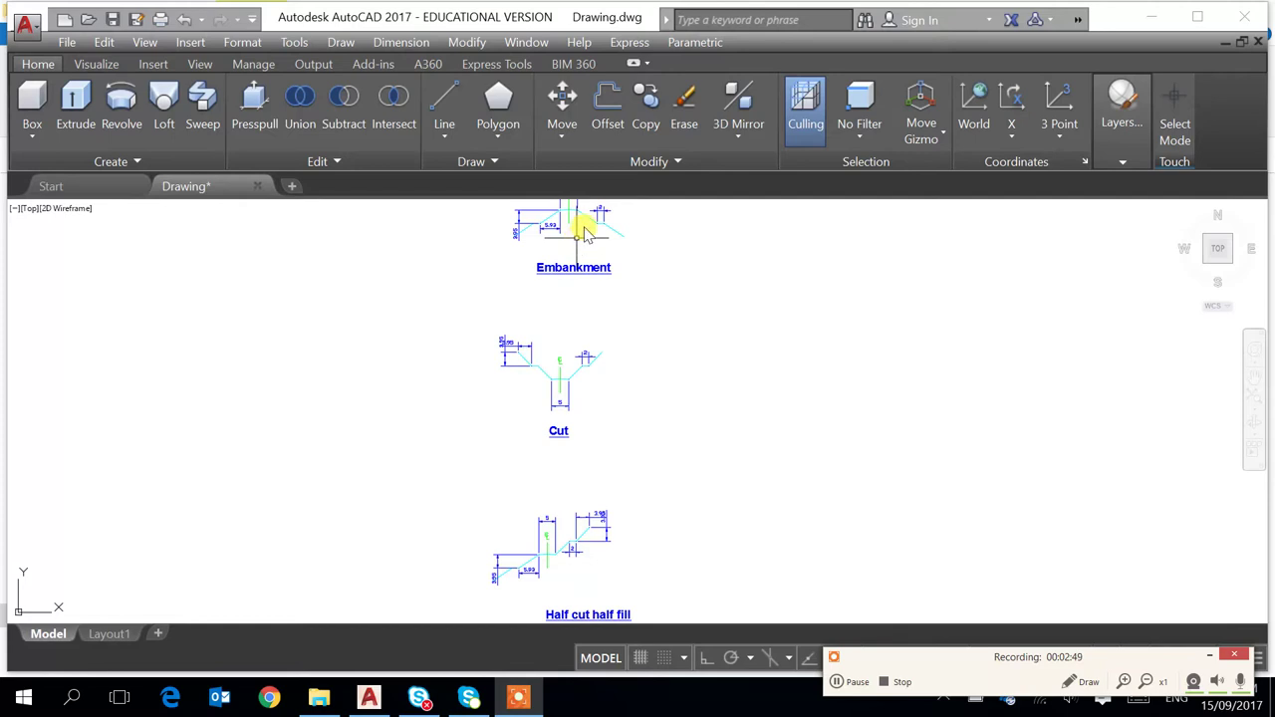
Compare the side slope dimensions of the Embankment typical section with those of the Cut section
{"action": "middle_click_drag", "start_coordinate": [579, 268], "coordinate": [554, 377]}
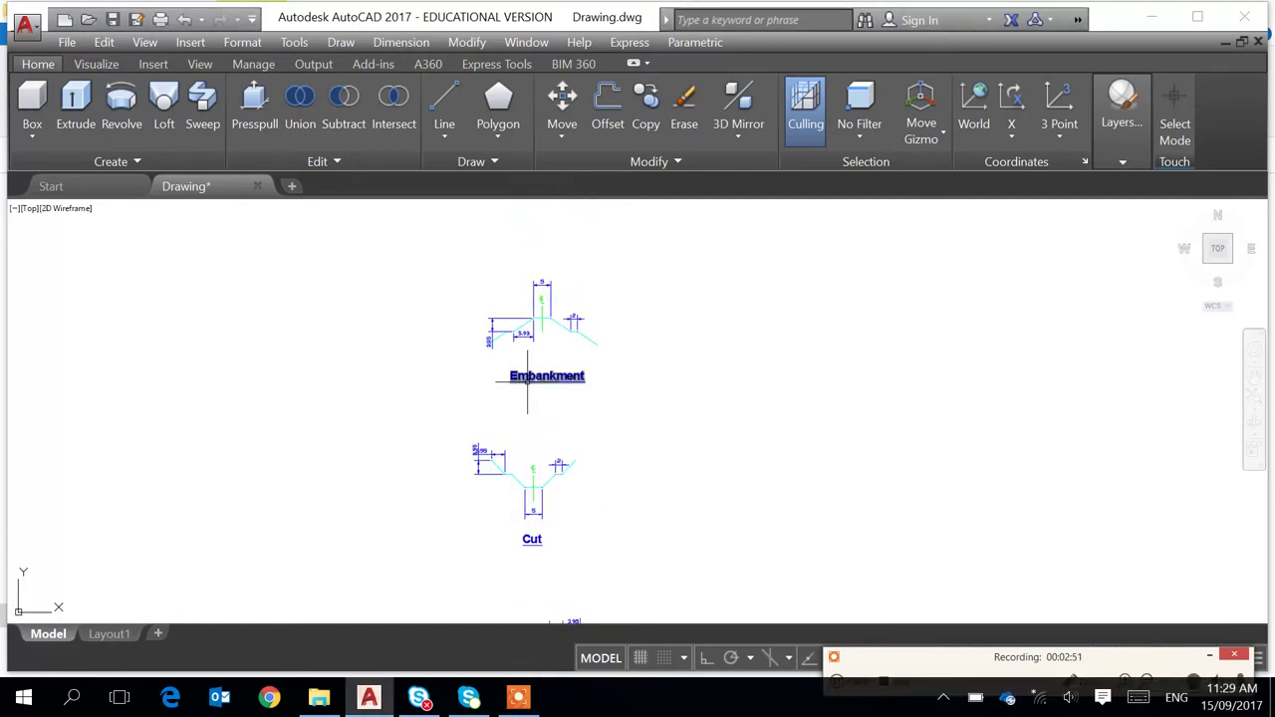
{"action": "scroll", "coordinate": [534, 359], "scroll_direction": "up", "scroll_amount": 2}
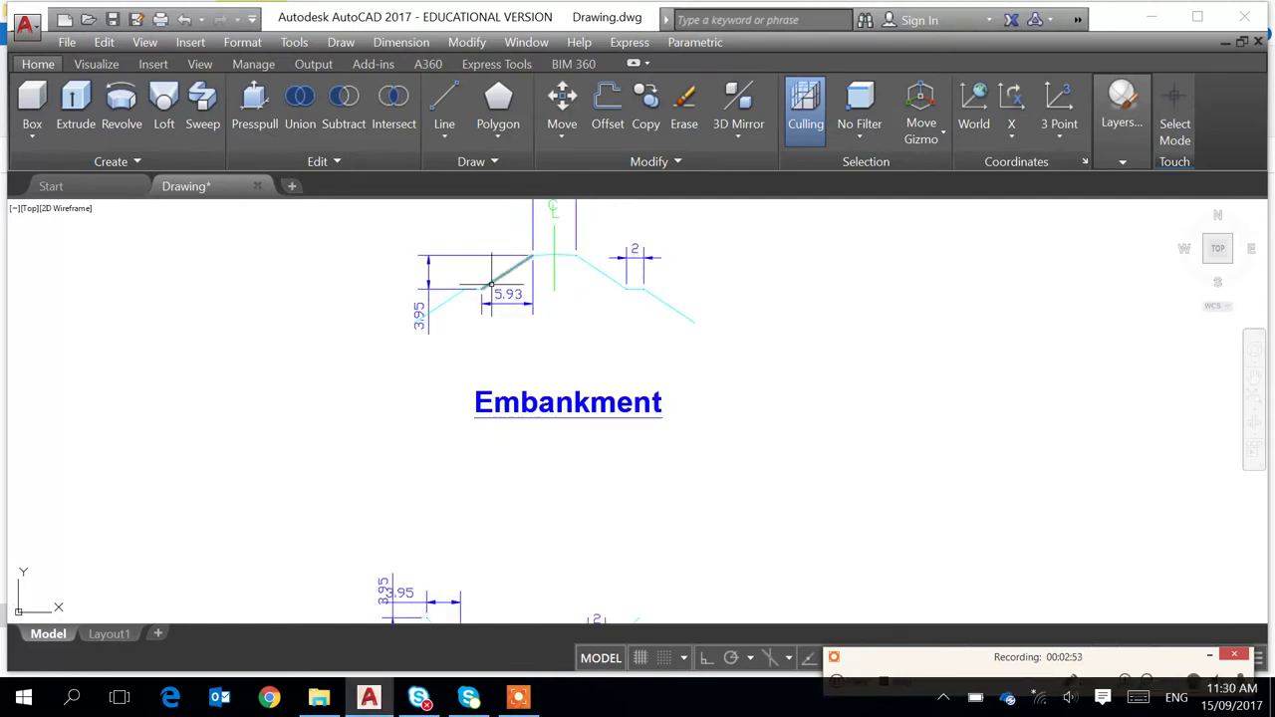
{"action": "mouse_move", "coordinate": [530, 502]}
{"action": "middle_mouse_down"}
{"action": "mouse_move", "coordinate": [517, 351]}
{"action": "mouse_move", "coordinate": [541, 462]}
{"action": "middle_mouse_up"}
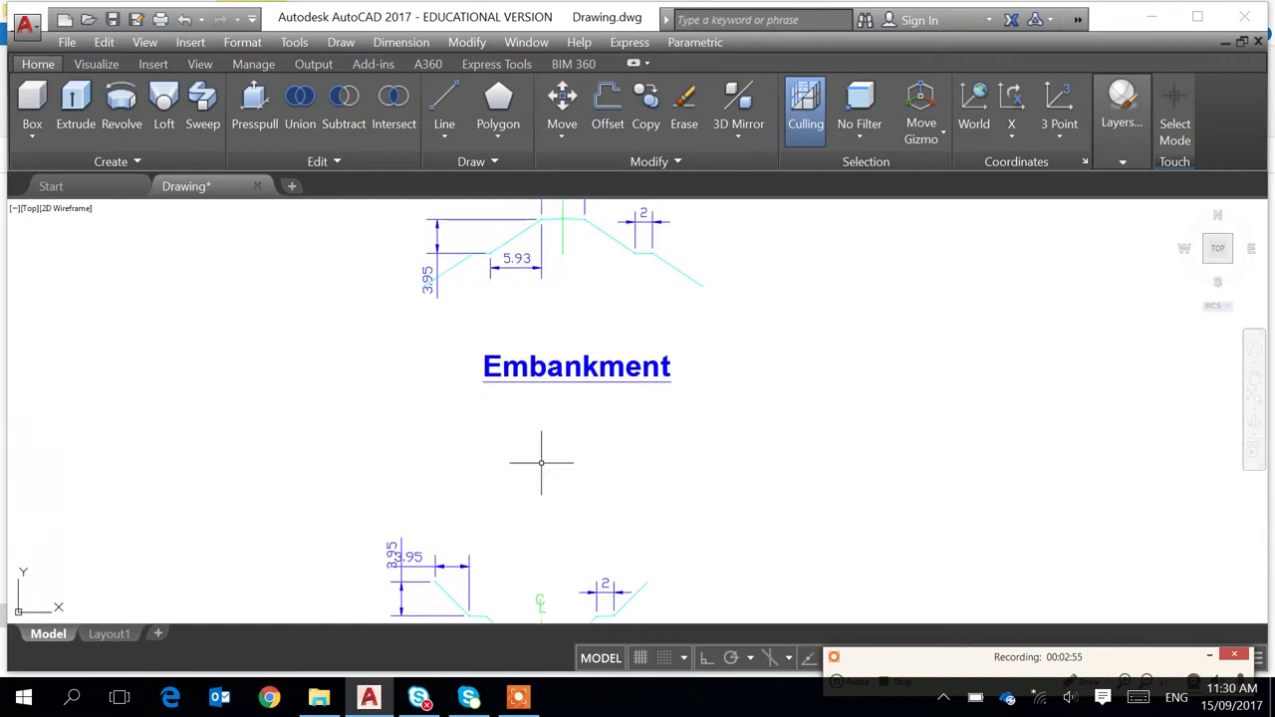
{"action": "middle_click_drag", "start_coordinate": [522, 265], "coordinate": [524, 327]}
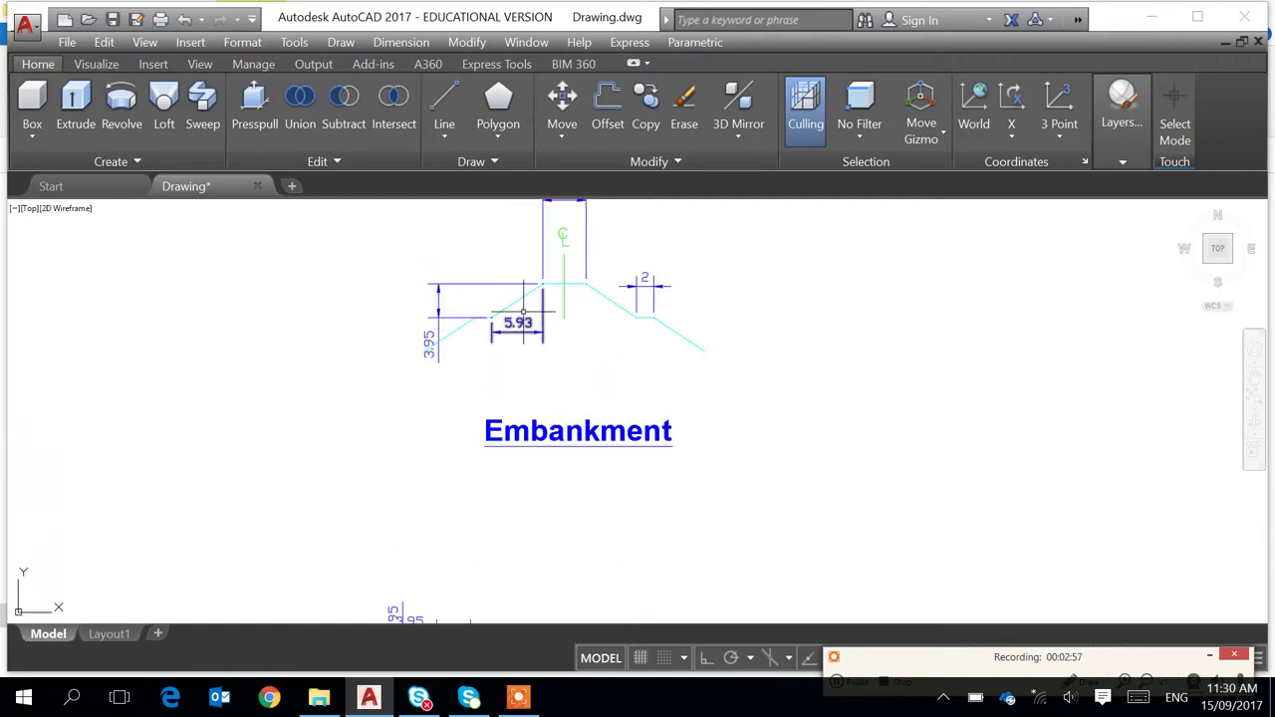
{"action": "middle_click_drag", "start_coordinate": [579, 523], "coordinate": [524, 309]}
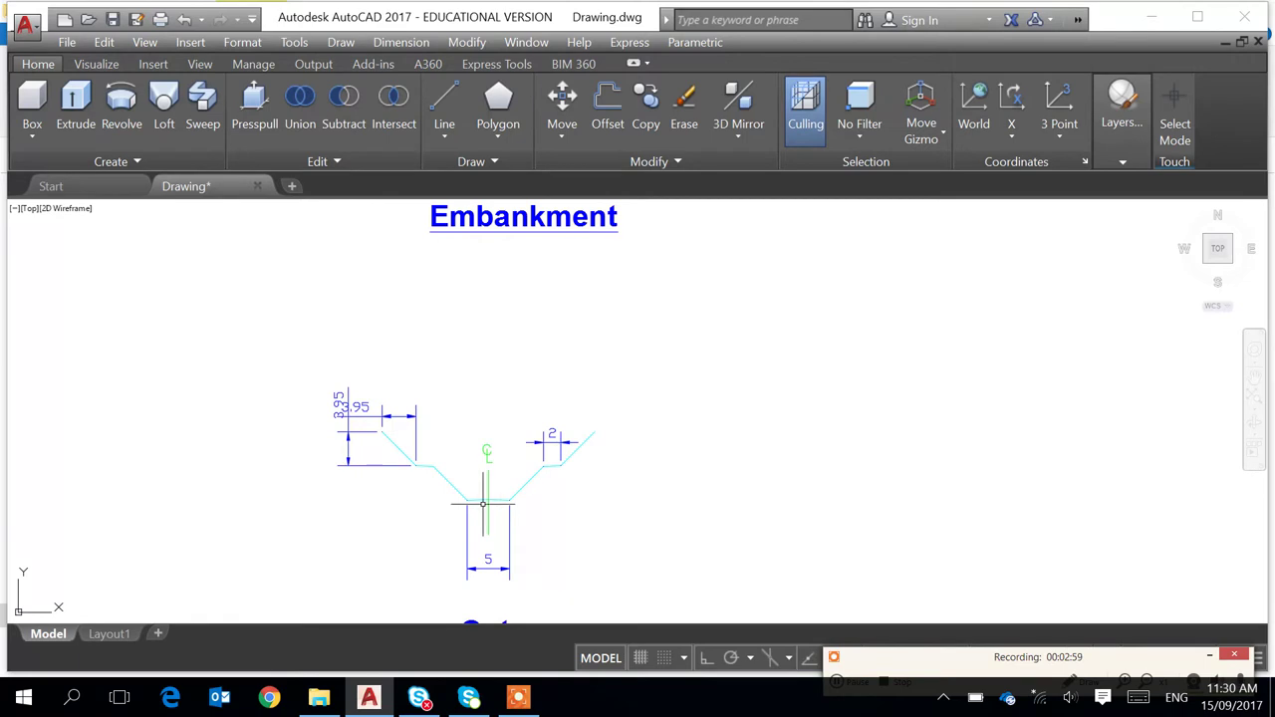
{"action": "scroll", "coordinate": [435, 503], "scroll_direction": "up", "scroll_amount": 2}
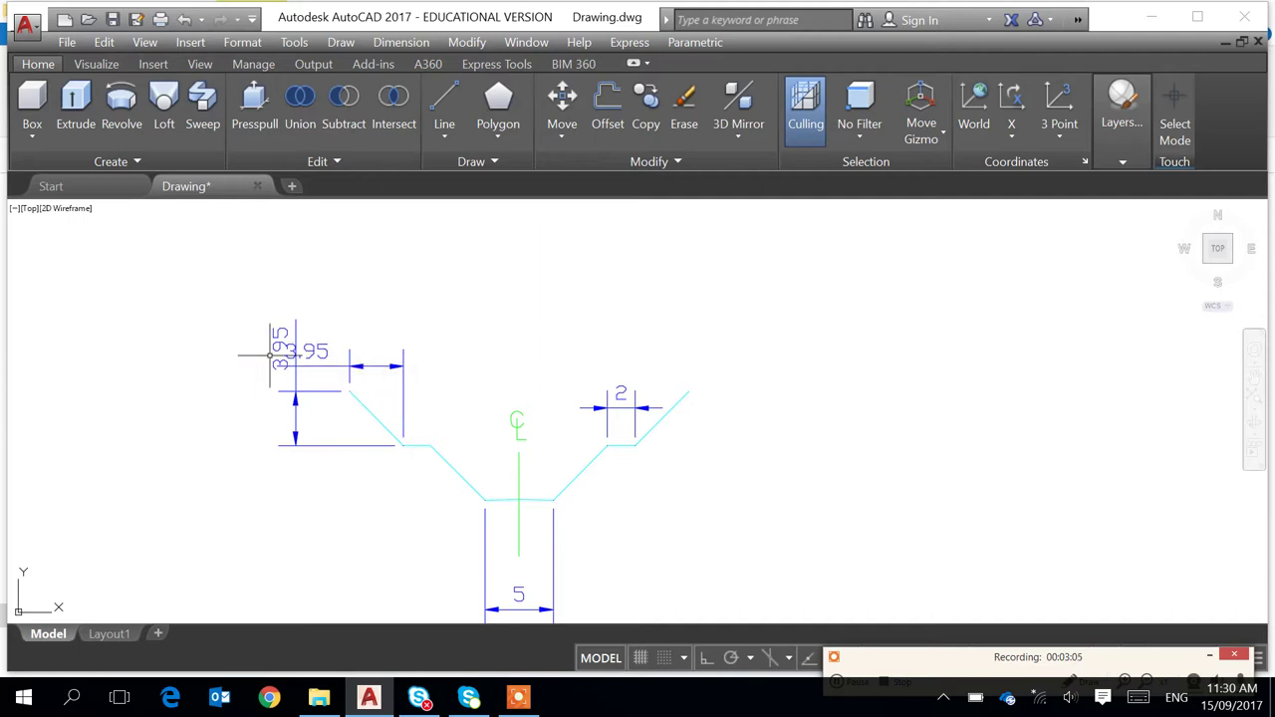
Examine the slopes, berm and road width on the Half cut half fill typical section
{"action": "scroll", "coordinate": [479, 451], "scroll_direction": "down", "scroll_amount": 4}
{"action": "scroll", "coordinate": [479, 450], "scroll_direction": "down", "scroll_amount": 3}
{"action": "middle_click_drag", "start_coordinate": [541, 527], "coordinate": [555, 449]}
{"action": "scroll", "coordinate": [476, 469], "scroll_direction": "up", "scroll_amount": 5}
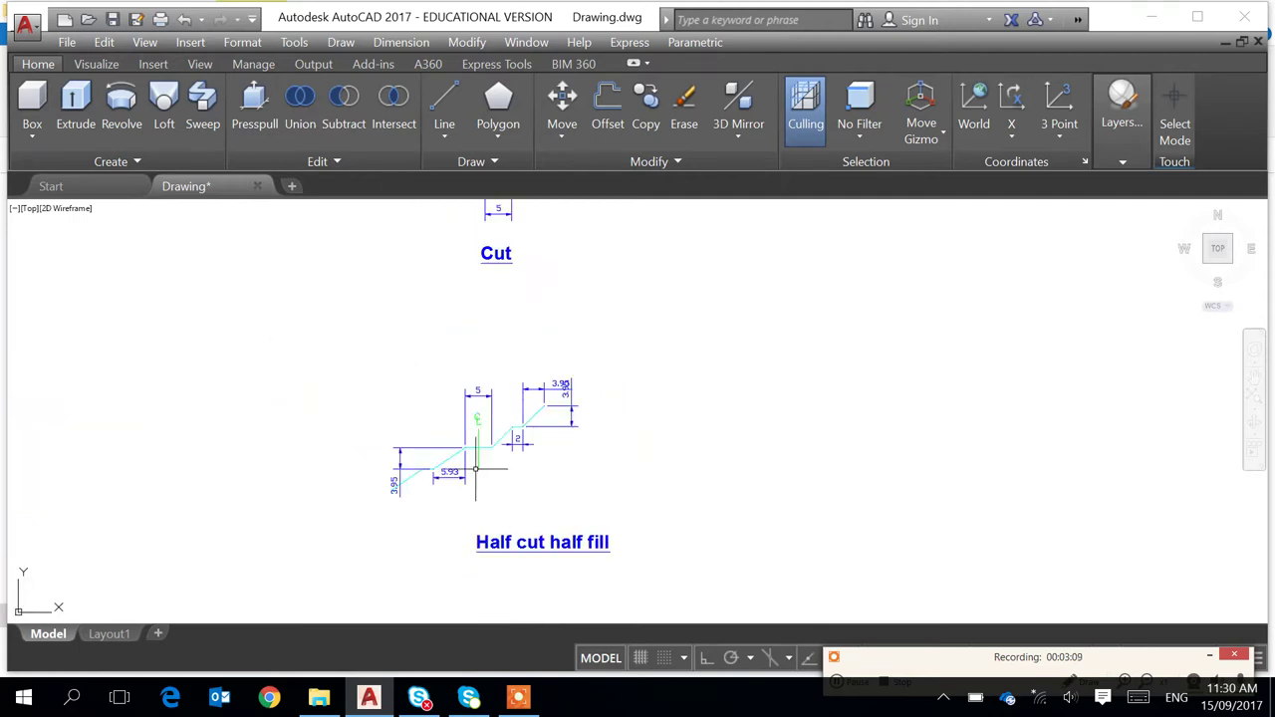
{"action": "scroll", "coordinate": [476, 469], "scroll_direction": "up", "scroll_amount": 2}
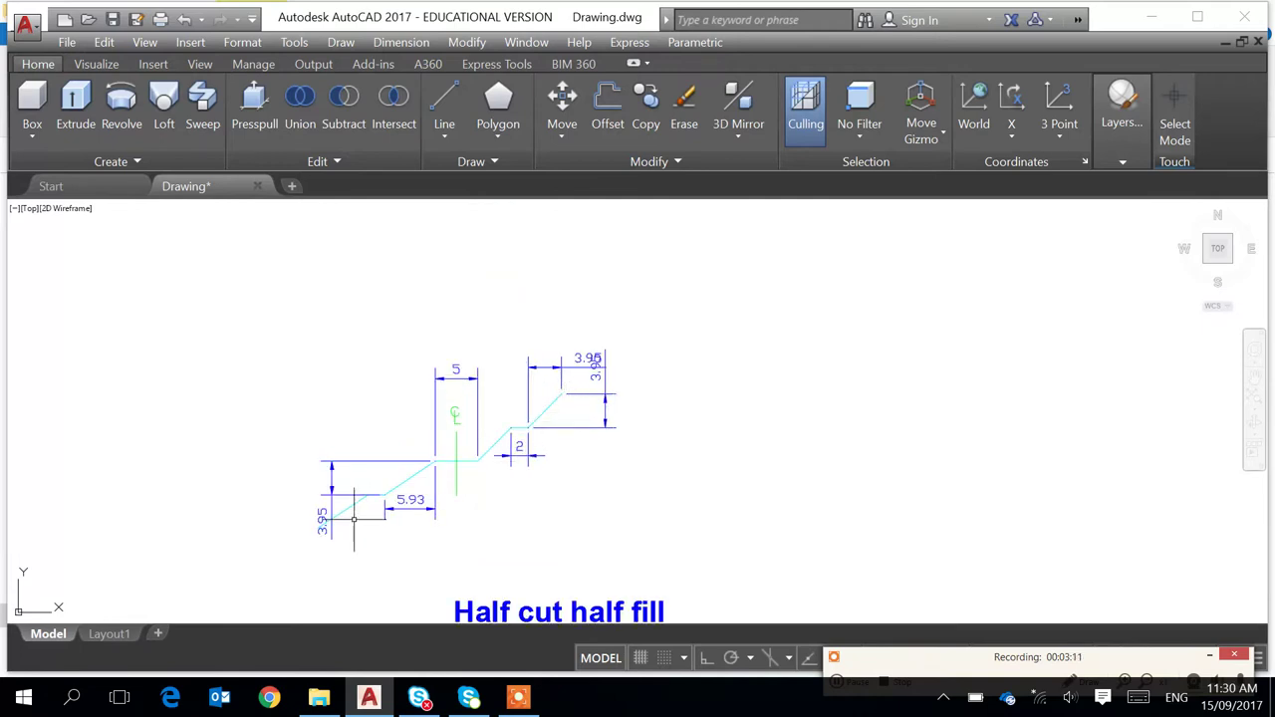
{"action": "scroll", "coordinate": [402, 503], "scroll_direction": "down", "scroll_amount": 4}
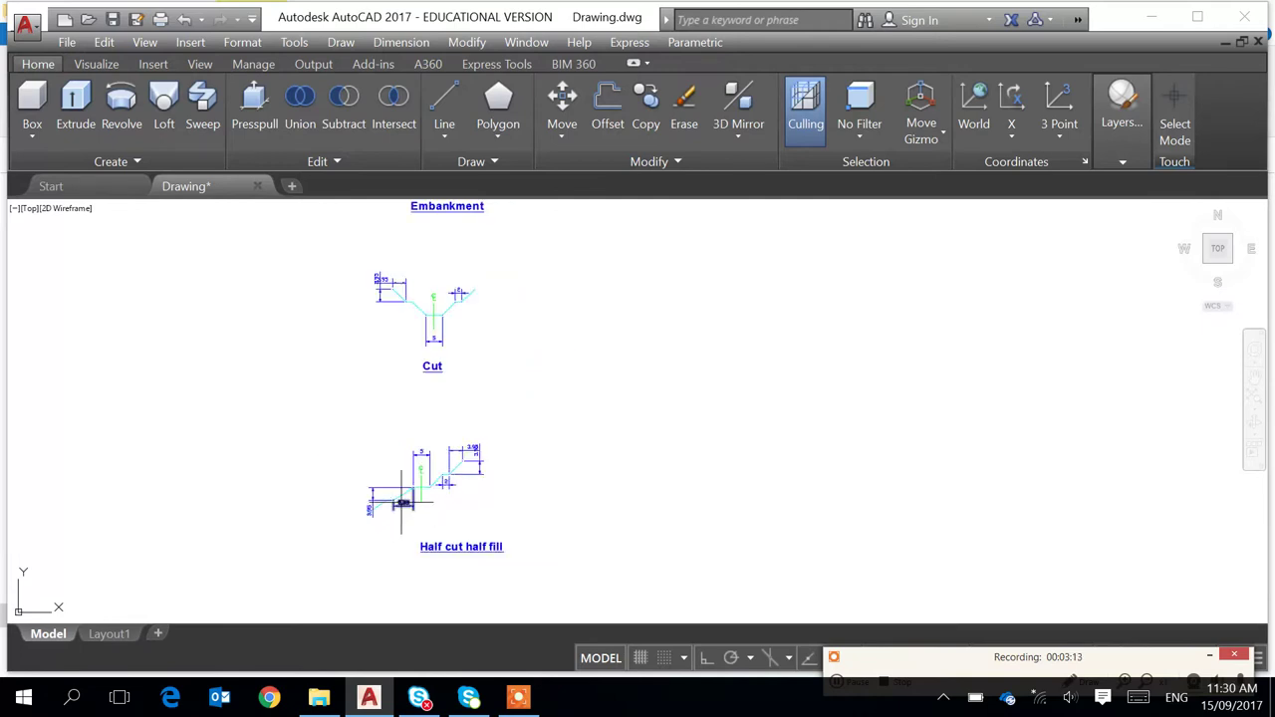
Find the contour plan beside the cross-section set and examine its road alignment, chainages and curve points
{"action": "scroll", "coordinate": [402, 503], "scroll_direction": "down", "scroll_amount": 3}
{"action": "scroll", "coordinate": [692, 441], "scroll_direction": "down", "scroll_amount": 1}
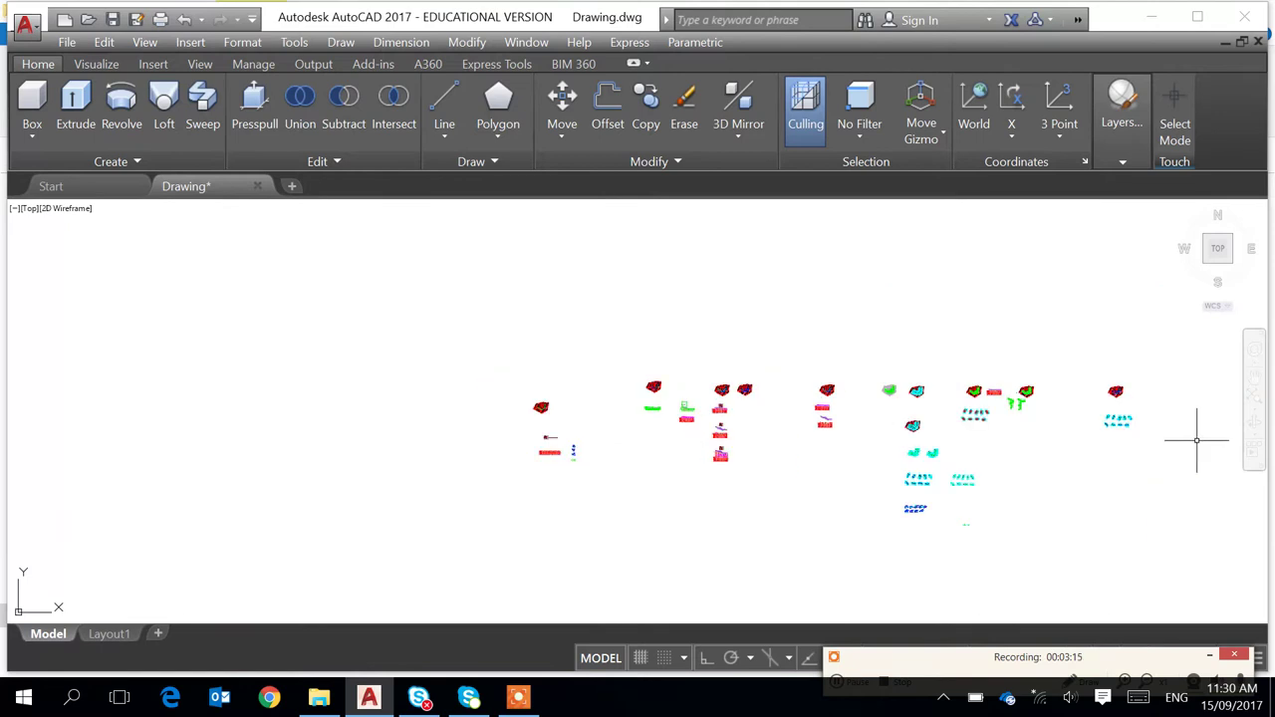
{"action": "middle_click_drag", "start_coordinate": [1197, 440], "coordinate": [867, 455]}
{"action": "scroll", "coordinate": [787, 428], "scroll_direction": "up", "scroll_amount": 5}
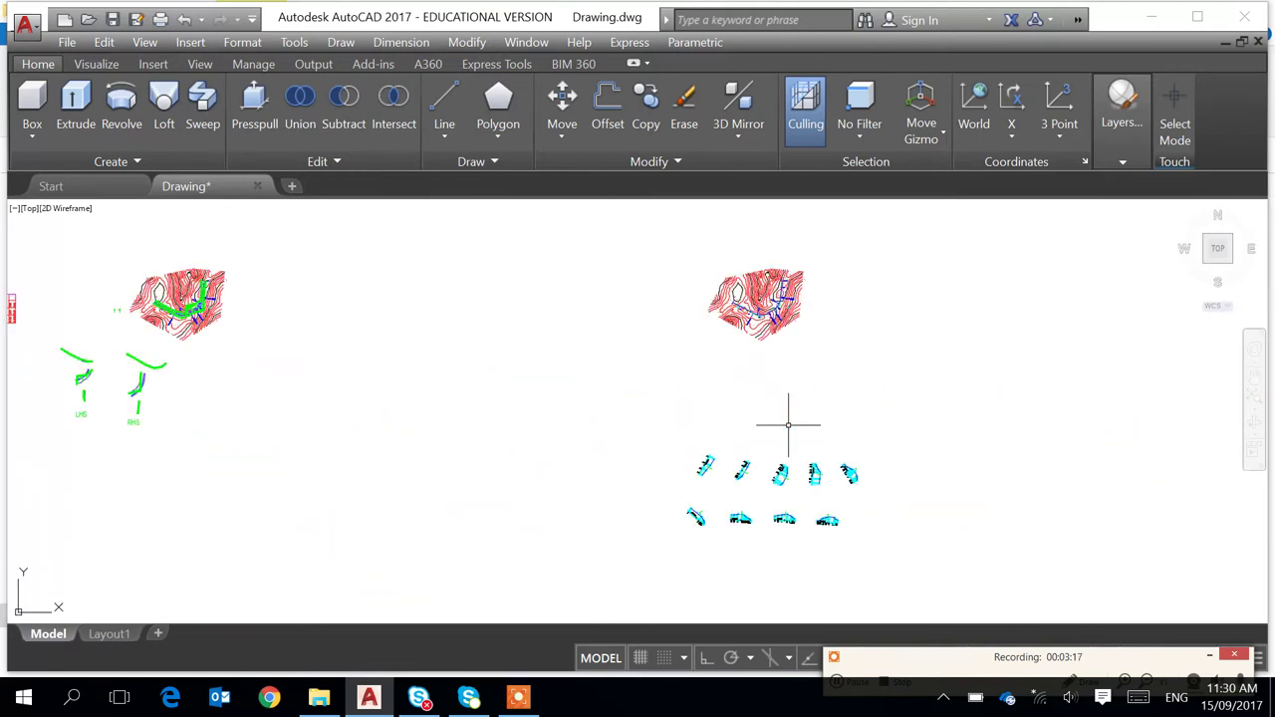
{"action": "scroll", "coordinate": [763, 332], "scroll_direction": "up", "scroll_amount": 4}
{"action": "mouse_move", "coordinate": [759, 325]}
{"action": "middle_mouse_down"}
{"action": "mouse_move", "coordinate": [791, 512]}
{"action": "mouse_move", "coordinate": [793, 494]}
{"action": "middle_mouse_up"}
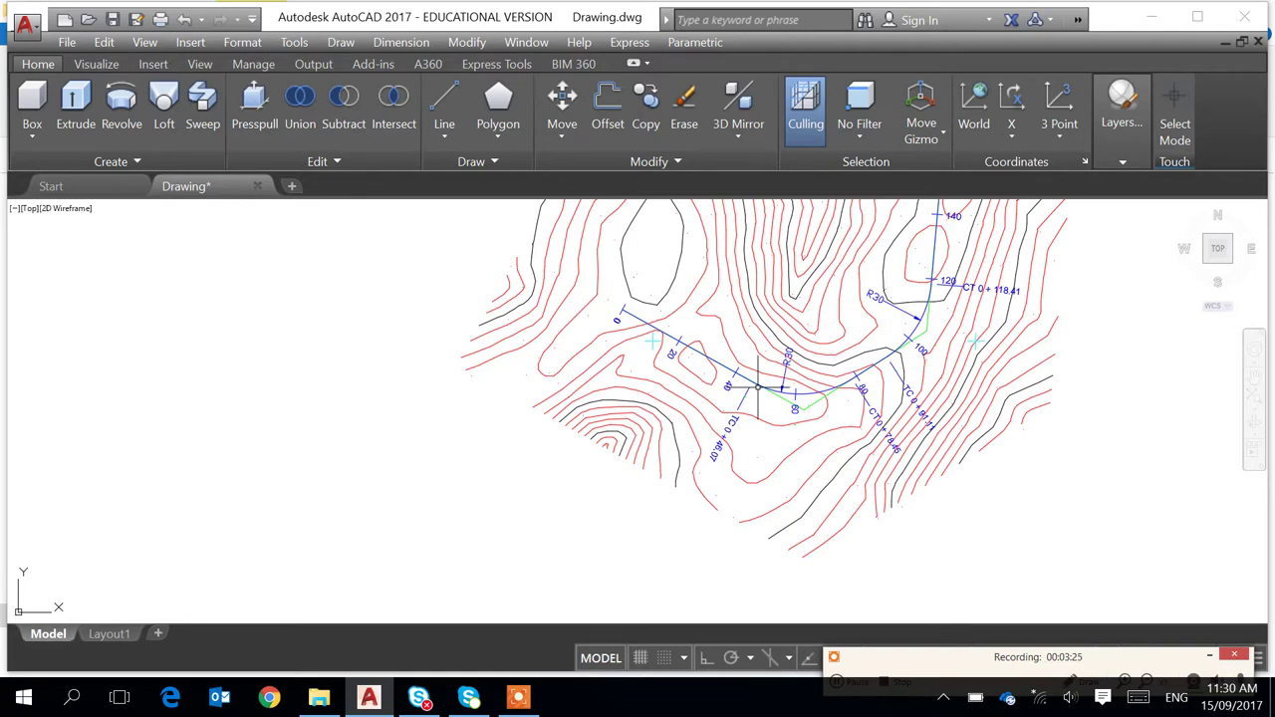
Find the chainage 0 cross section and examine where its formation batters meet the ground line
{"action": "scroll", "coordinate": [803, 387], "scroll_direction": "down", "scroll_amount": 2}
{"action": "scroll", "coordinate": [803, 386], "scroll_direction": "down", "scroll_amount": 5}
{"action": "scroll", "coordinate": [745, 518], "scroll_direction": "up", "scroll_amount": 3}
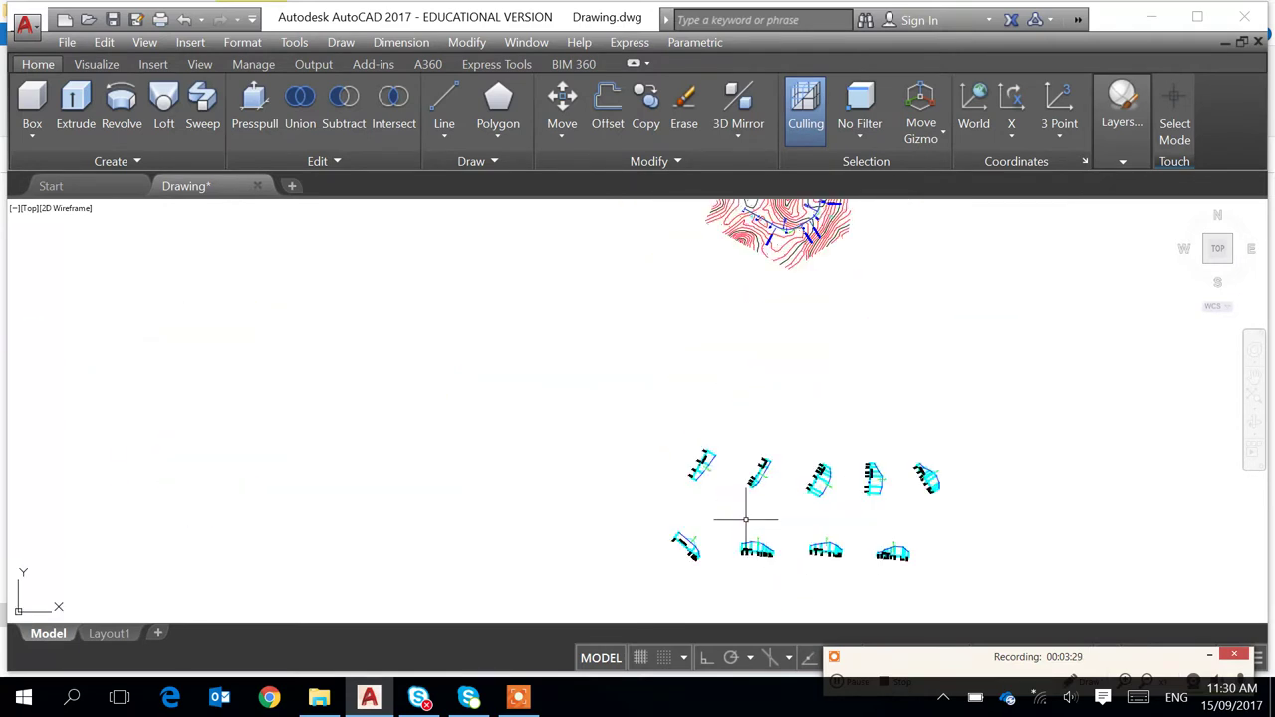
{"action": "scroll", "coordinate": [712, 478], "scroll_direction": "up", "scroll_amount": 2}
{"action": "scroll", "coordinate": [720, 490], "scroll_direction": "up", "scroll_amount": 4}
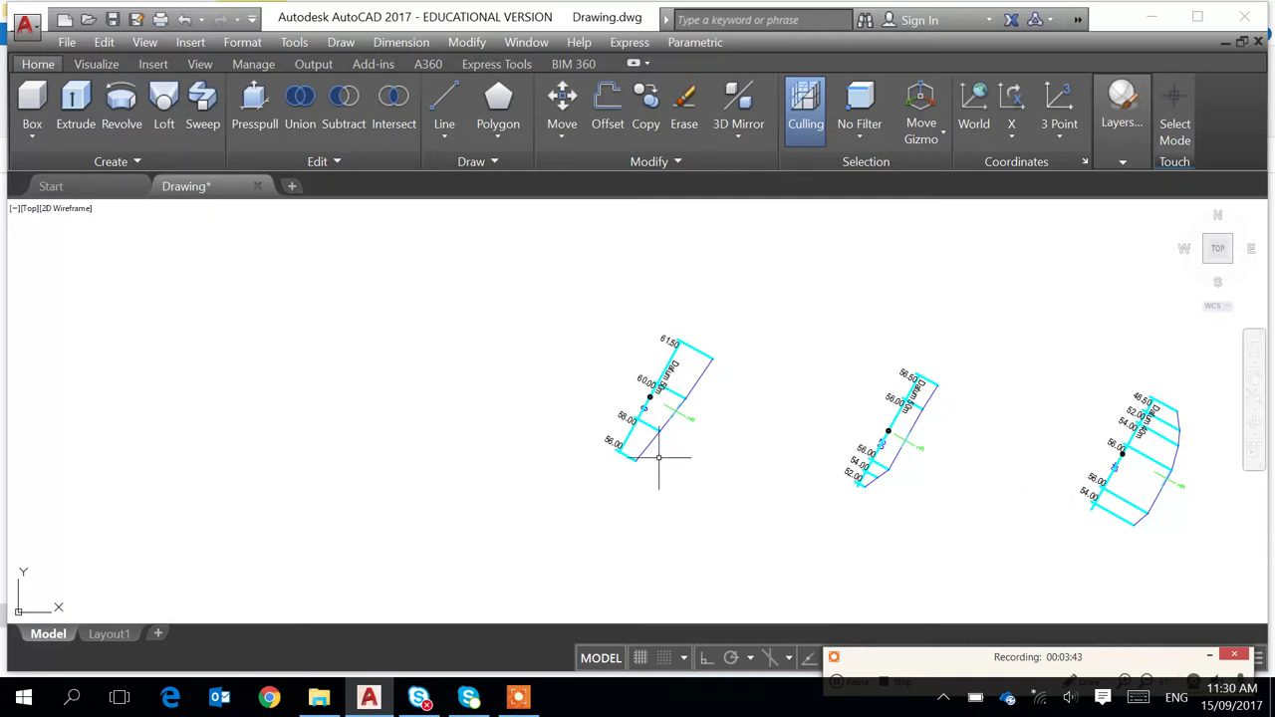
{"action": "scroll", "coordinate": [684, 429], "scroll_direction": "up", "scroll_amount": 5}
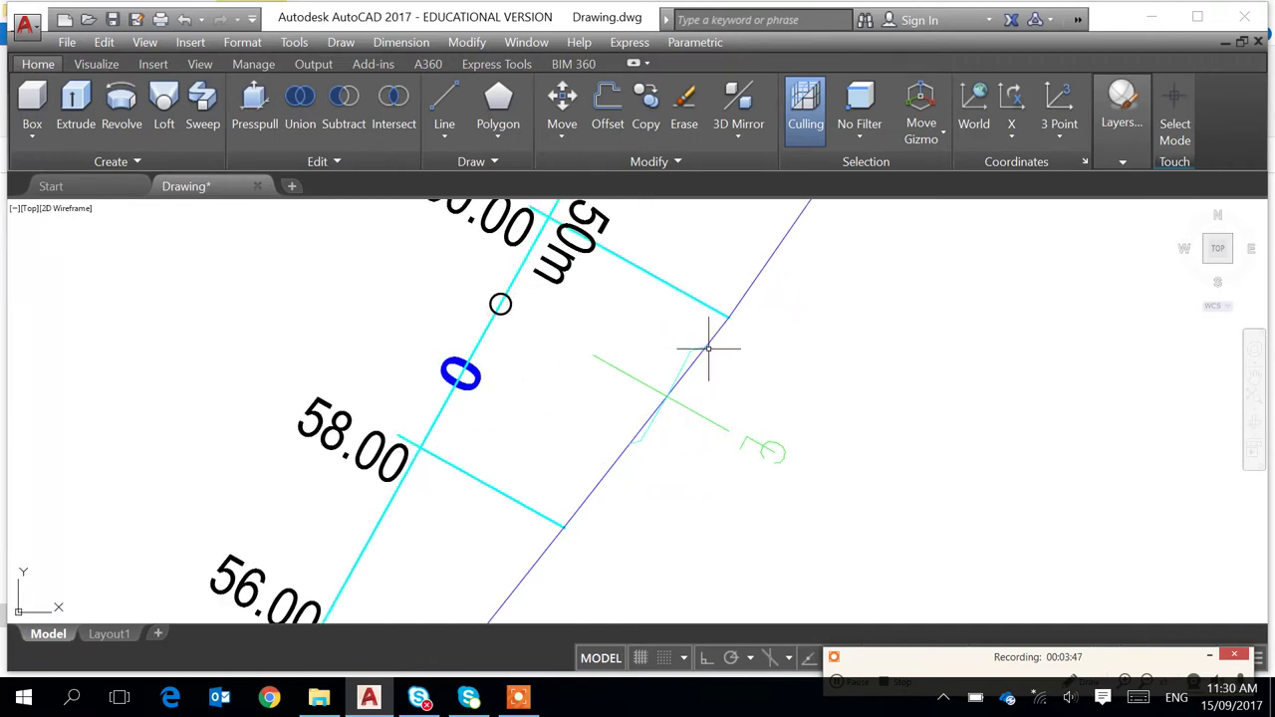
{"action": "middle_click_drag", "start_coordinate": [711, 353], "coordinate": [740, 369]}
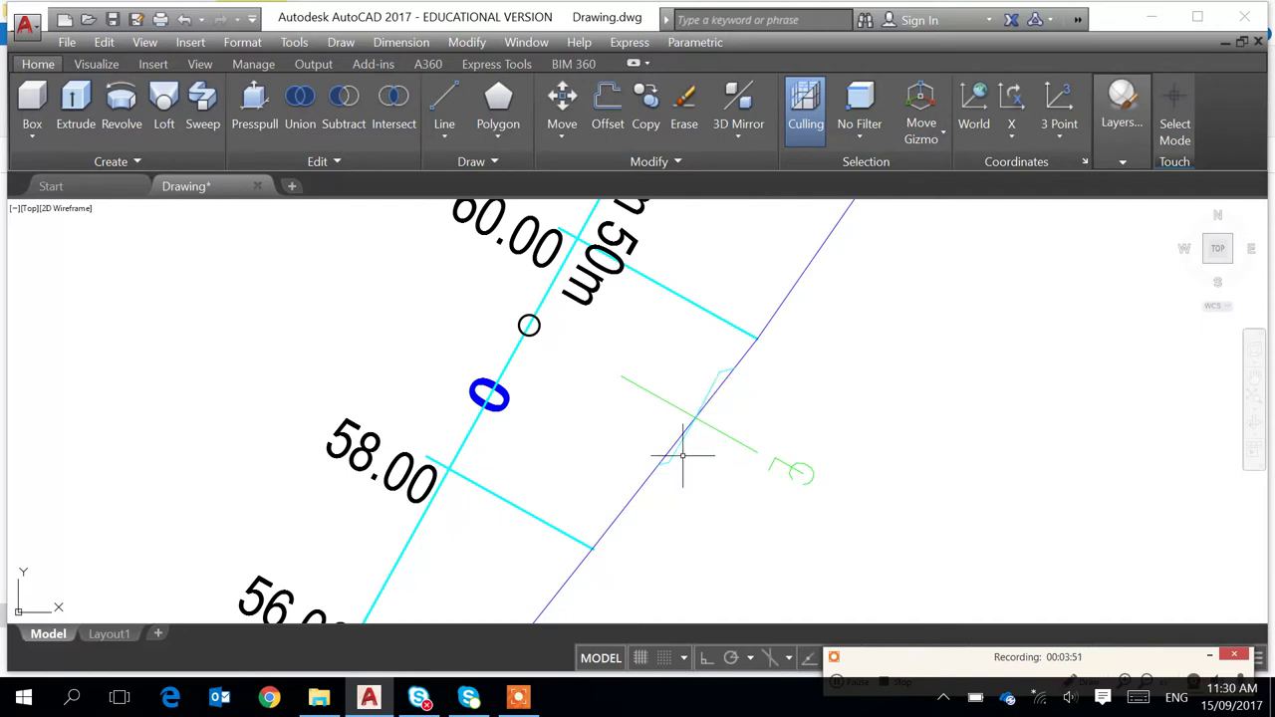
{"action": "scroll", "coordinate": [683, 455], "scroll_direction": "up", "scroll_amount": 2}
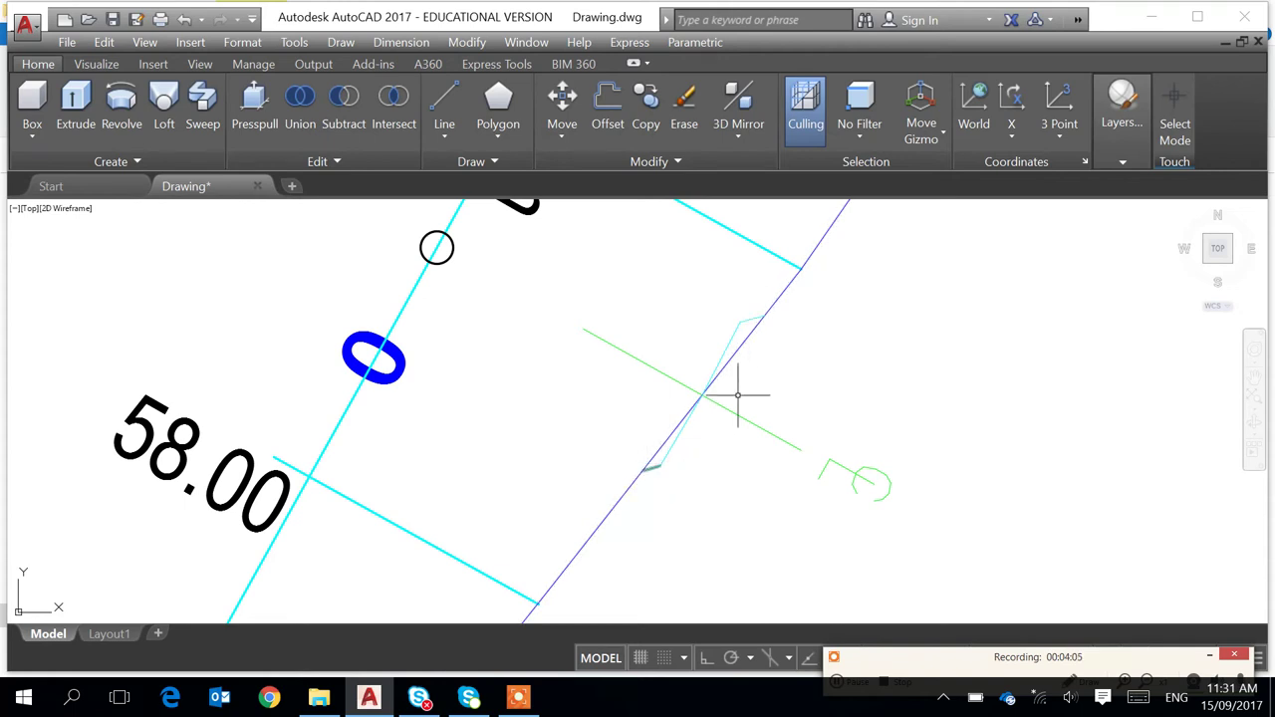
Copy the 60.00 projection line of the chainage 0 section from its ground-line end to both points where the batters meet the ground
{"action": "middle_click_drag", "start_coordinate": [760, 352], "coordinate": [760, 440]}
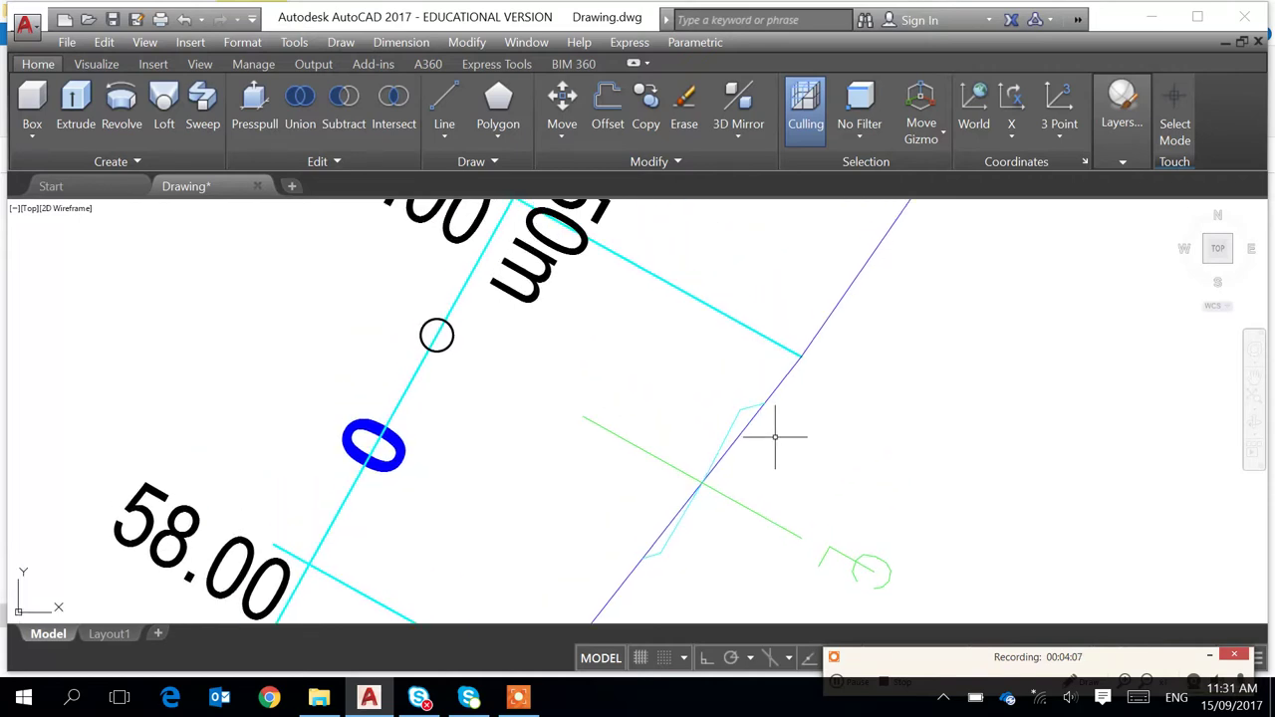
{"action": "type", "text": "co"}
{"action": "key", "text": "Return"}
{"action": "left_click", "coordinate": [790, 352]}
{"action": "key", "text": "Return"}
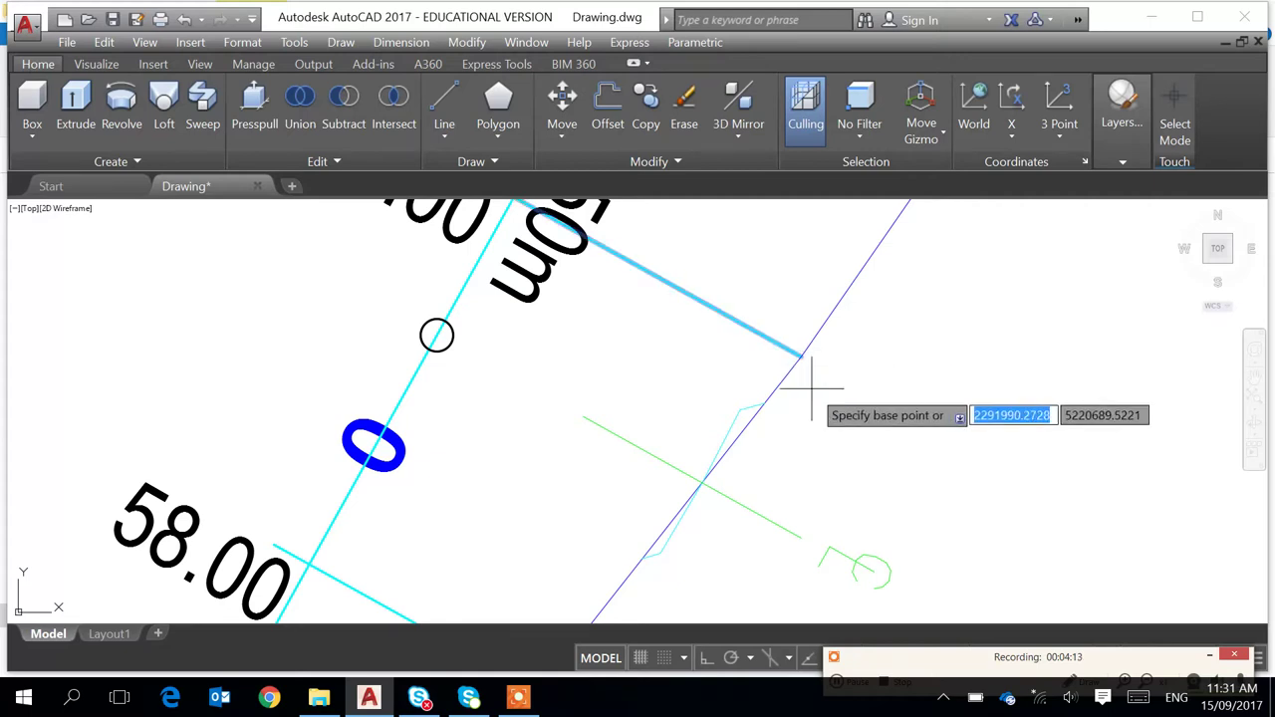
{"action": "left_click", "coordinate": [803, 355]}
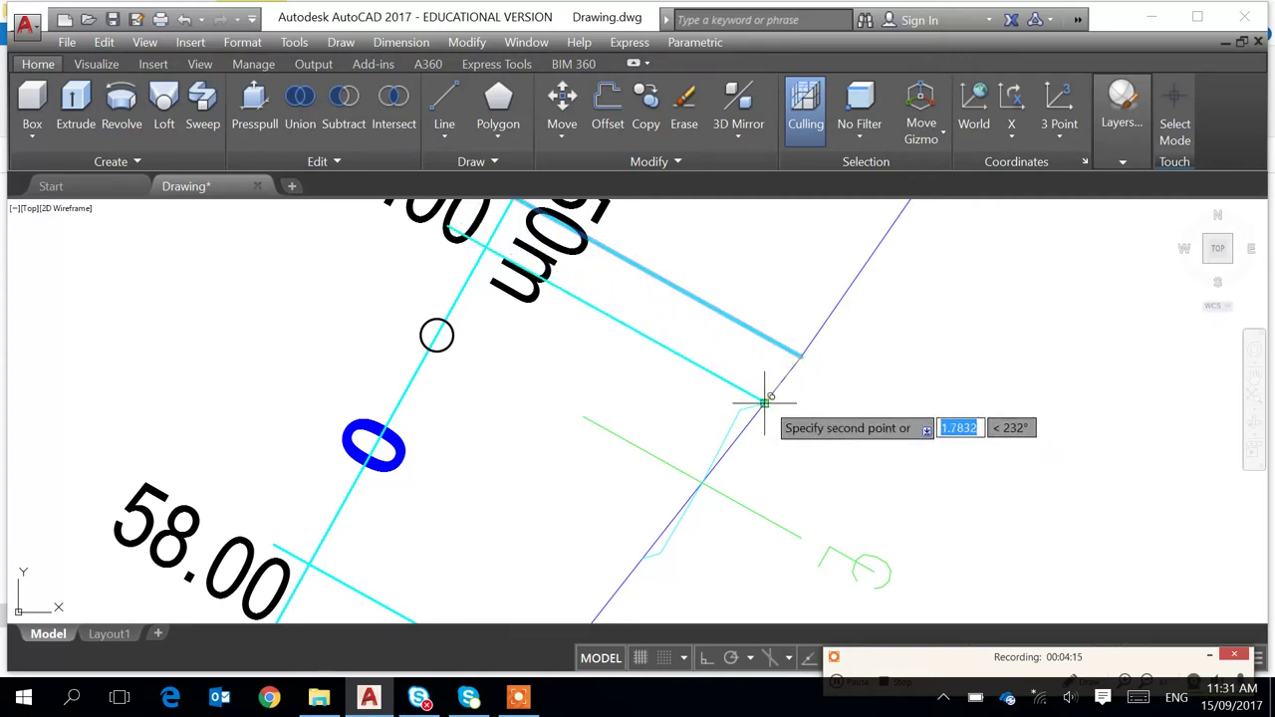
{"action": "left_click", "coordinate": [766, 402]}
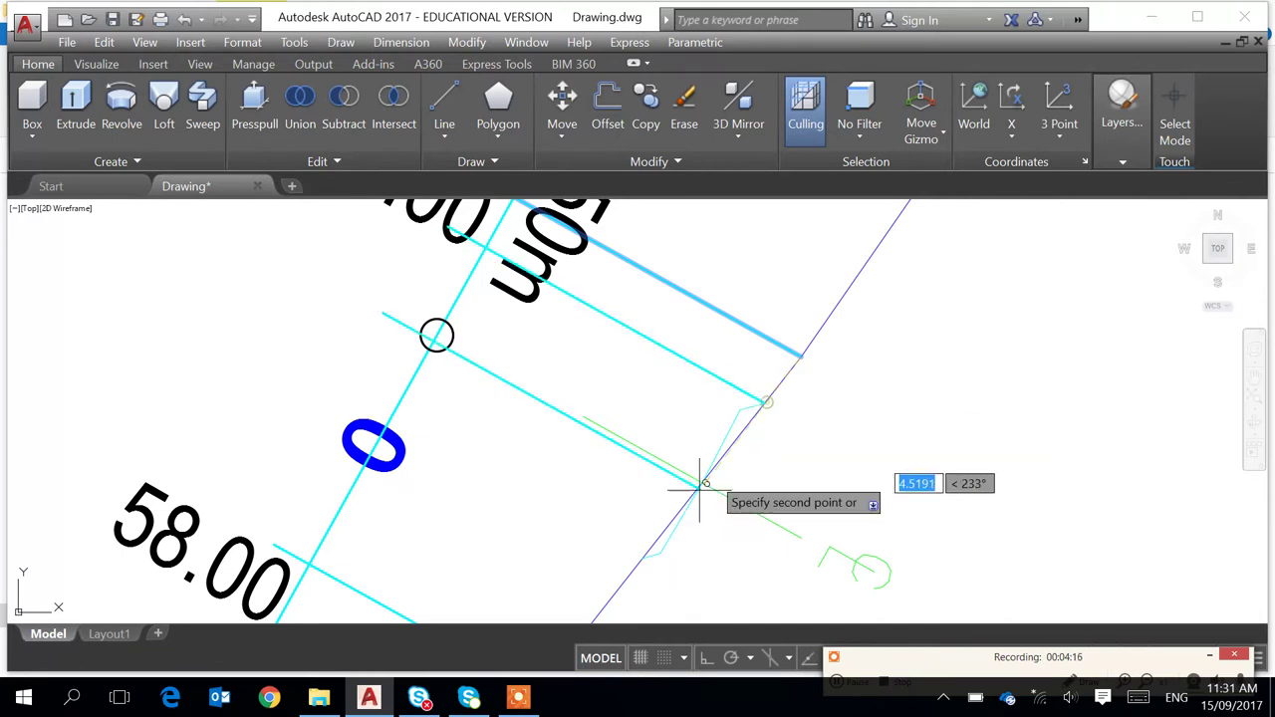
{"action": "left_click", "coordinate": [644, 557]}
{"action": "key", "text": "Return"}
Make Earthwork_limit the current layer
{"action": "middle_click_drag", "start_coordinate": [723, 476], "coordinate": [854, 518]}
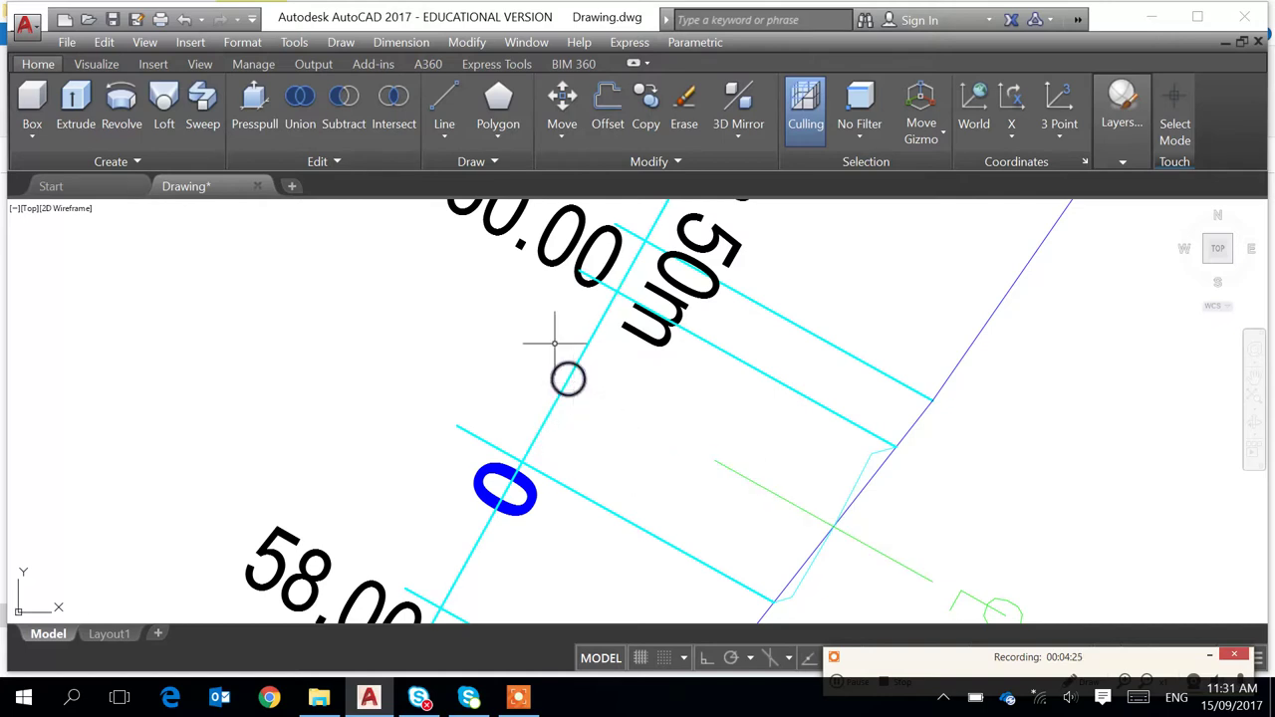
{"action": "left_click", "coordinate": [243, 44]}
{"action": "left_click", "coordinate": [255, 63]}
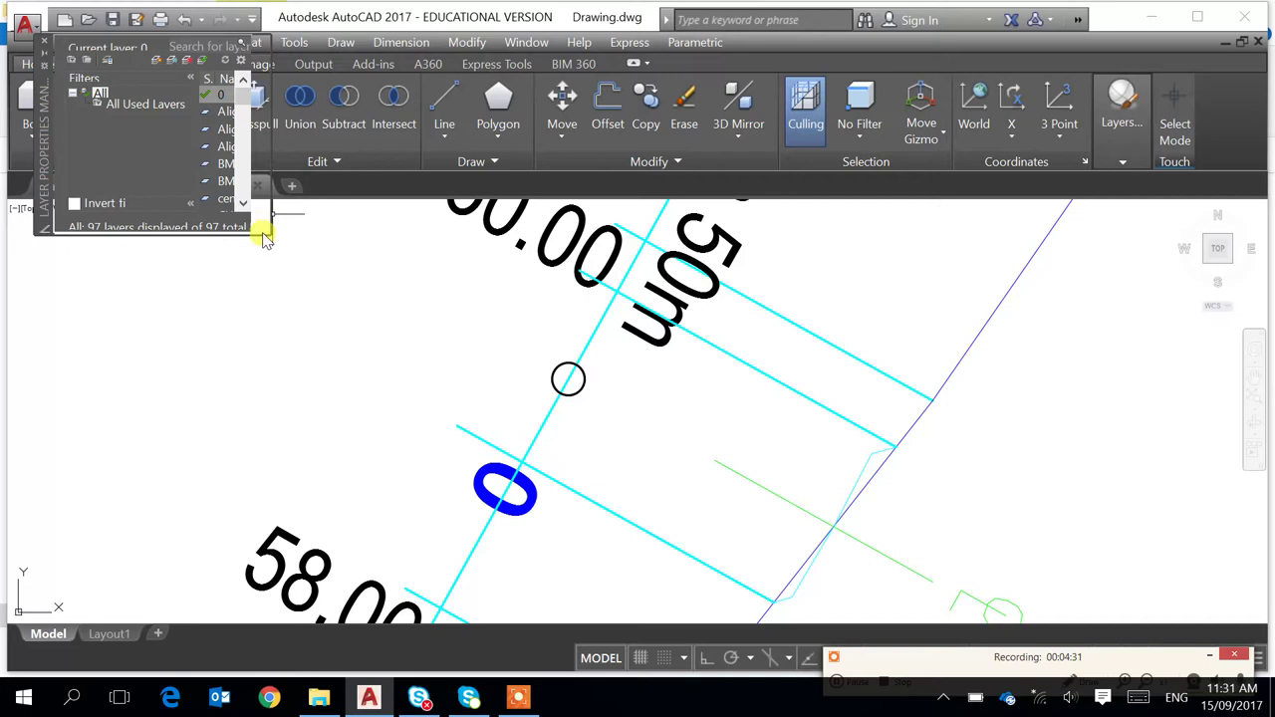
{"action": "left_click_drag", "start_coordinate": [267, 233], "coordinate": [408, 446]}
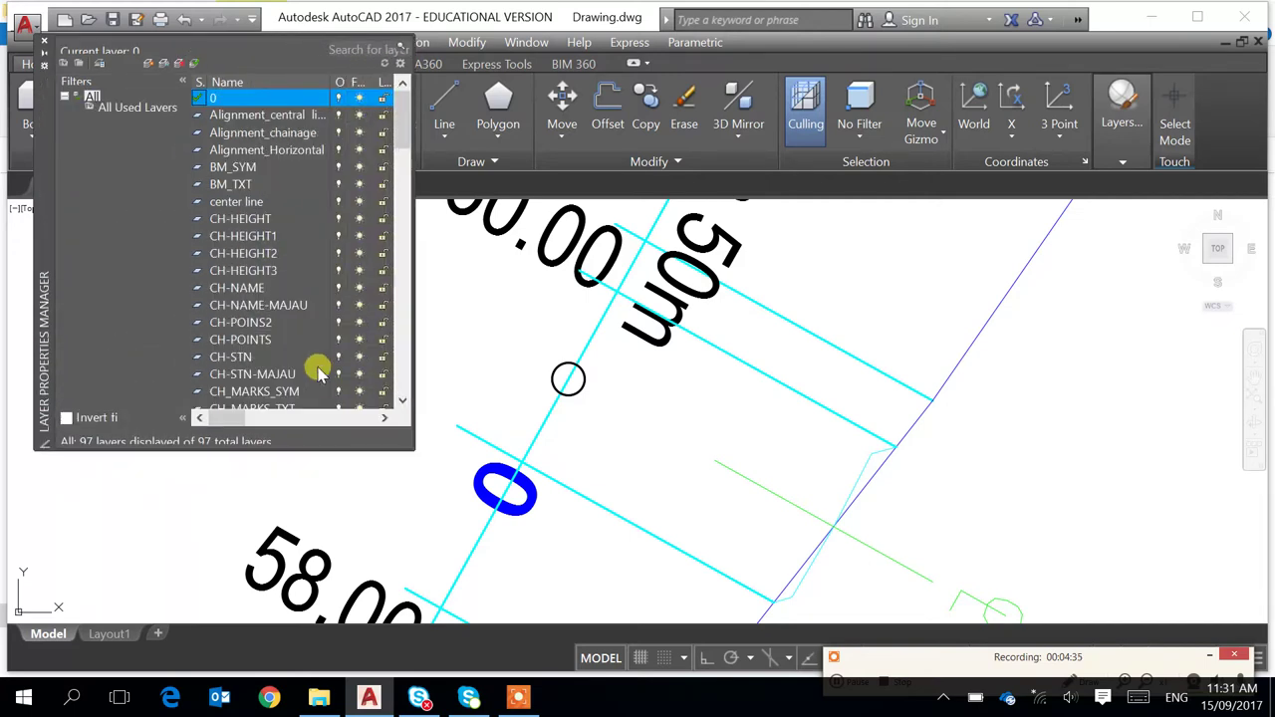
{"action": "scroll", "coordinate": [311, 349], "scroll_direction": "down", "scroll_amount": 5}
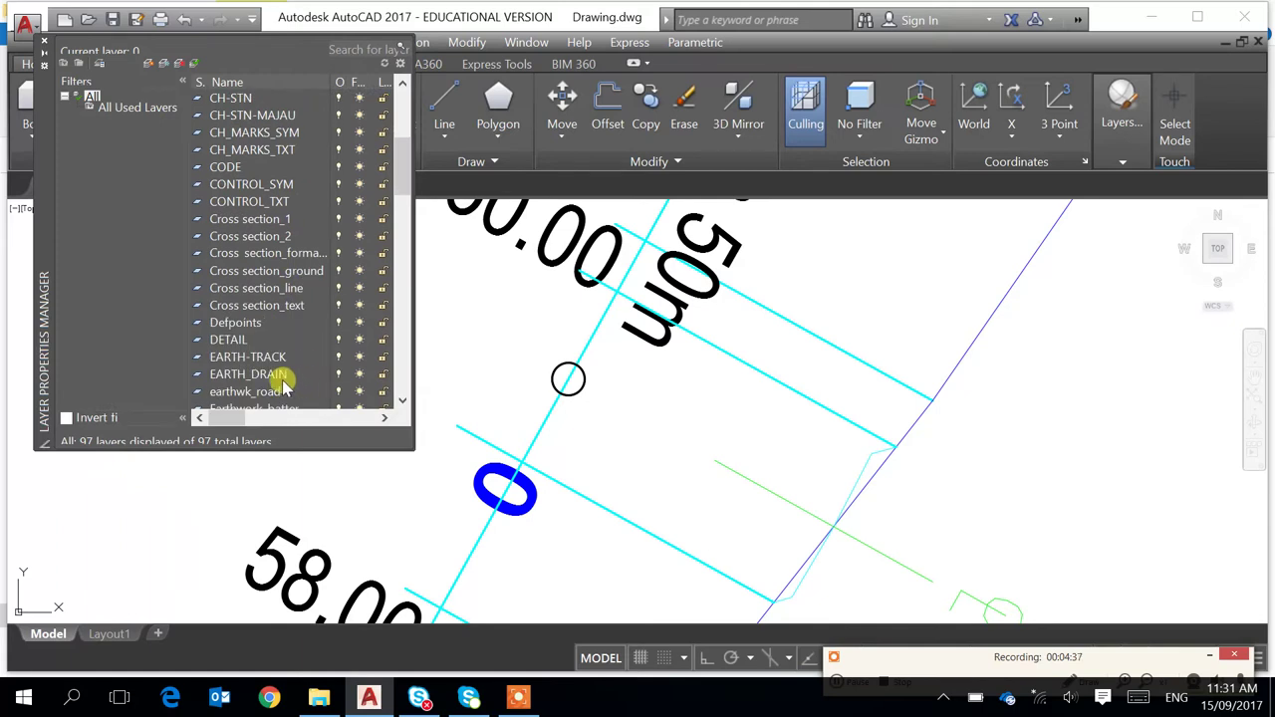
{"action": "scroll", "coordinate": [269, 367], "scroll_direction": "down", "scroll_amount": 1}
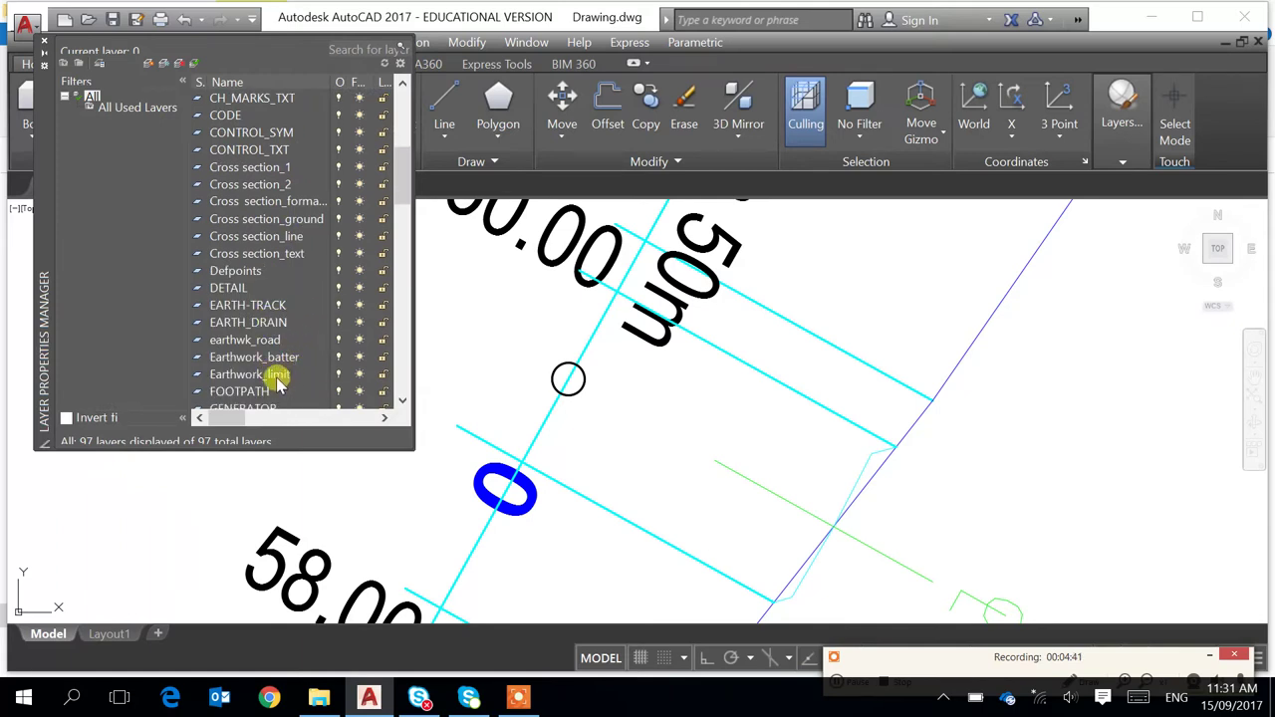
{"action": "mouse_move", "coordinate": [230, 427]}
{"action": "left_mouse_down"}
{"action": "mouse_move", "coordinate": [248, 426]}
{"action": "mouse_move", "coordinate": [228, 421]}
{"action": "left_mouse_up"}
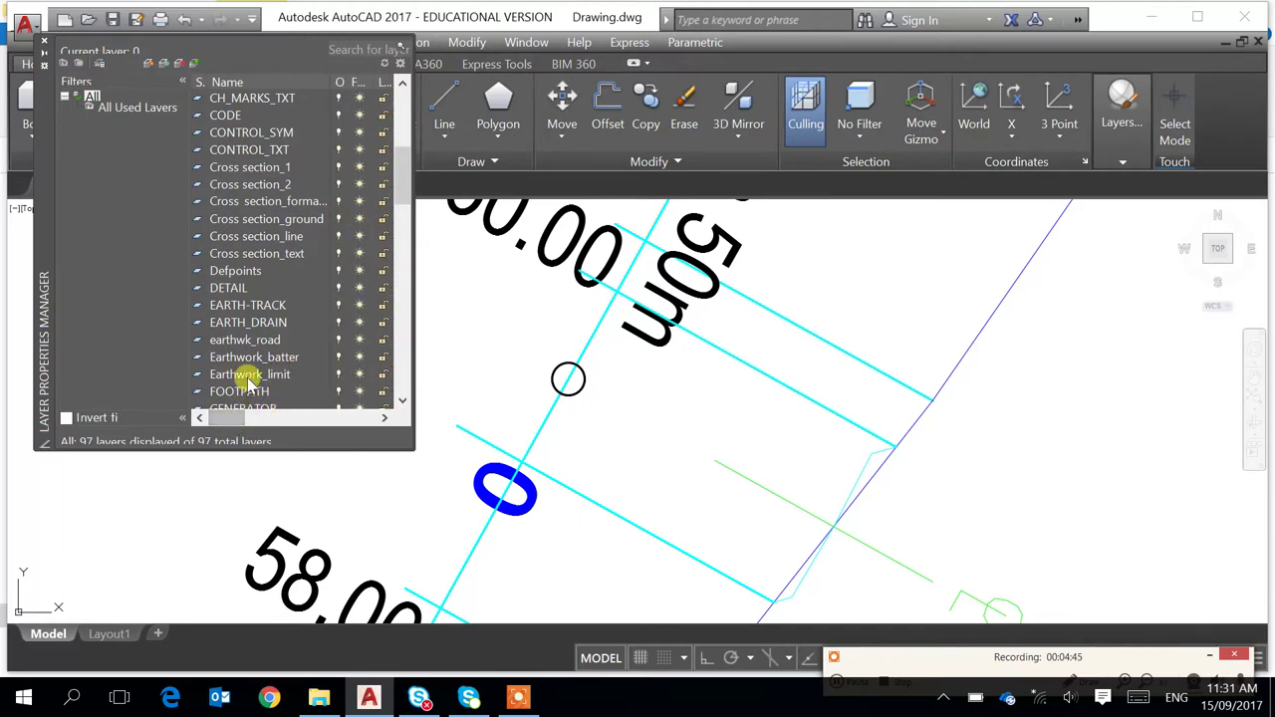
{"action": "left_click", "coordinate": [249, 373]}
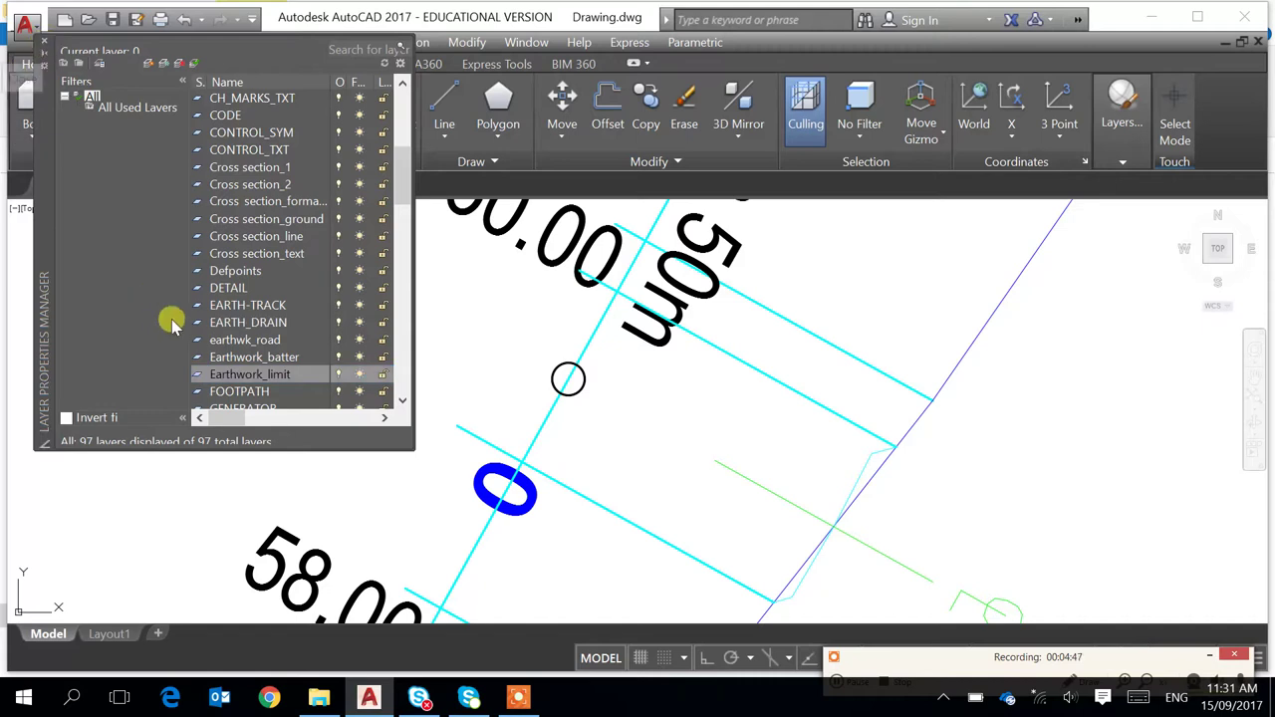
{"action": "left_click", "coordinate": [227, 375]}
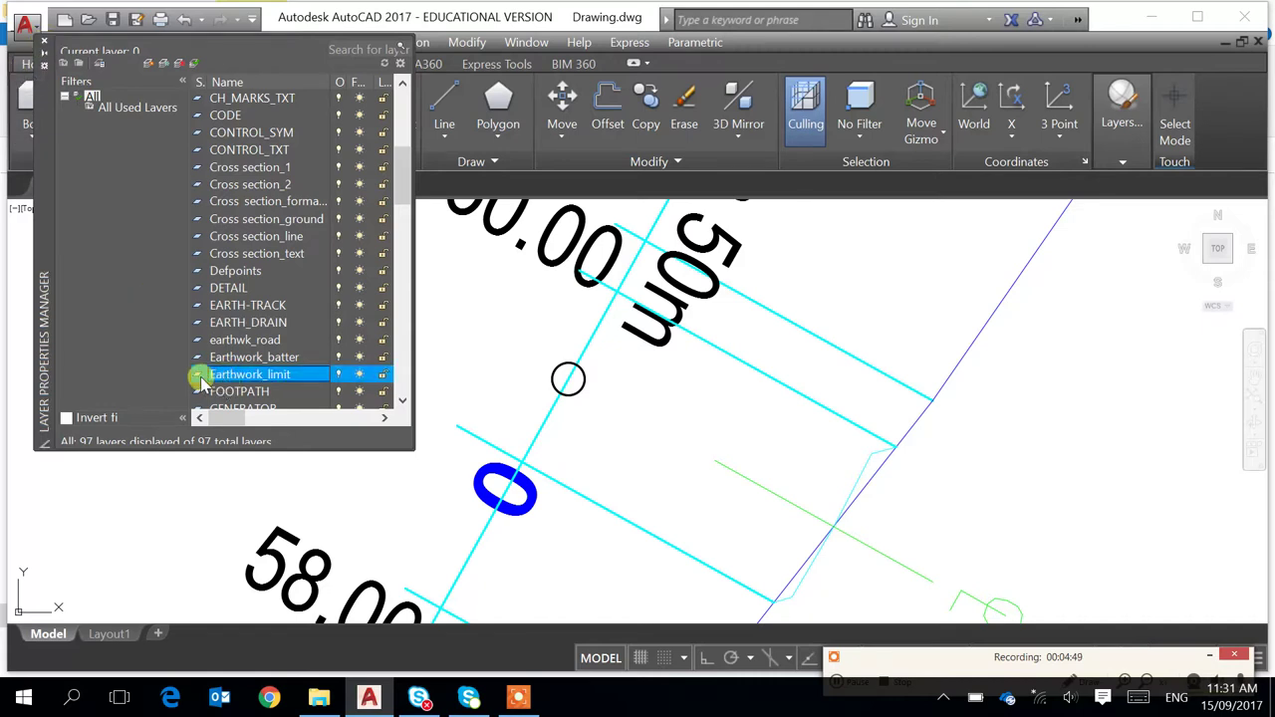
{"action": "left_click", "coordinate": [202, 382]}
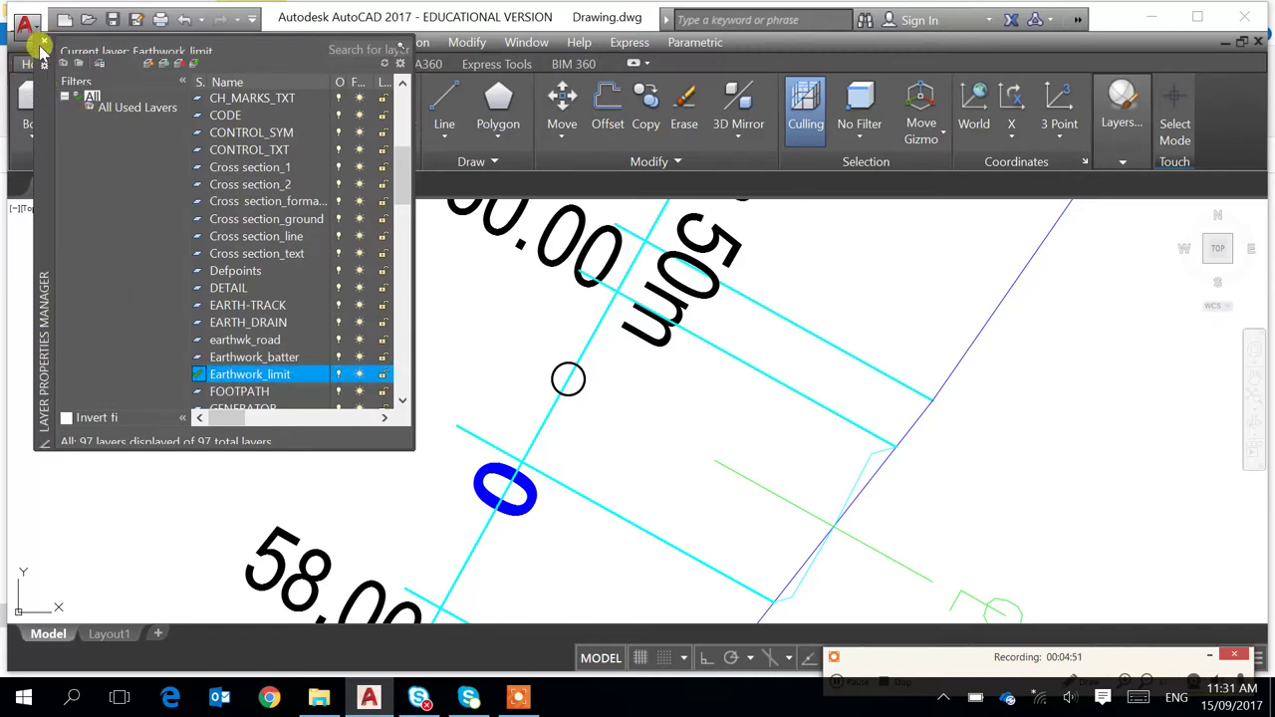
{"action": "left_click", "coordinate": [44, 46]}
Draw a line along the chainage 0 datum line between its intersections with the two copied projection lines
{"action": "scroll", "coordinate": [541, 348], "scroll_direction": "down", "scroll_amount": 2}
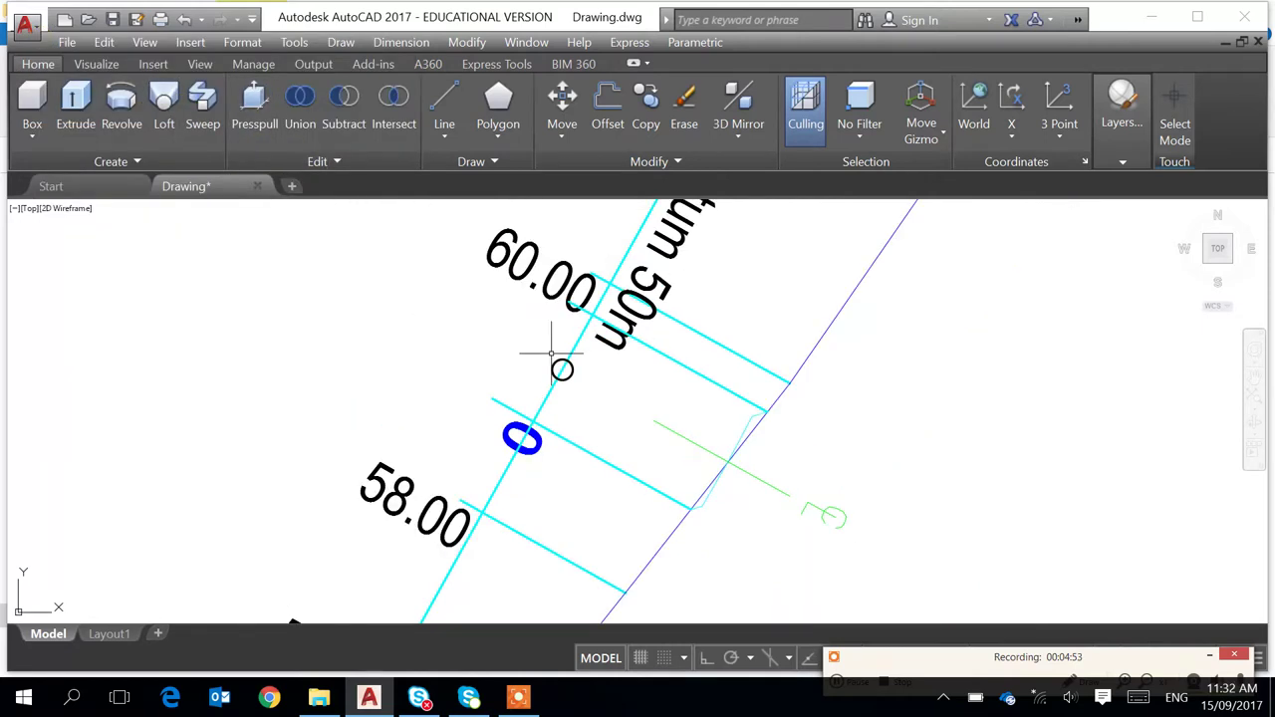
{"action": "type", "text": "l"}
{"action": "key", "text": "Return"}
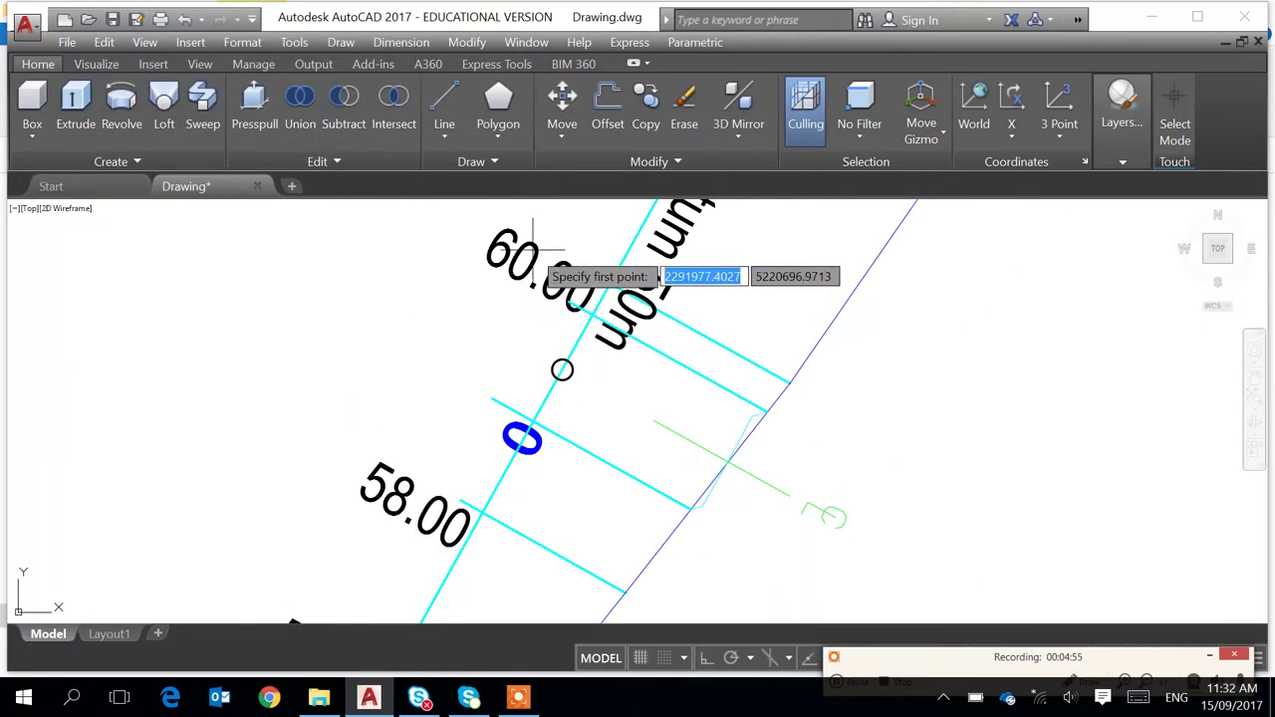
{"action": "left_click", "coordinate": [592, 317]}
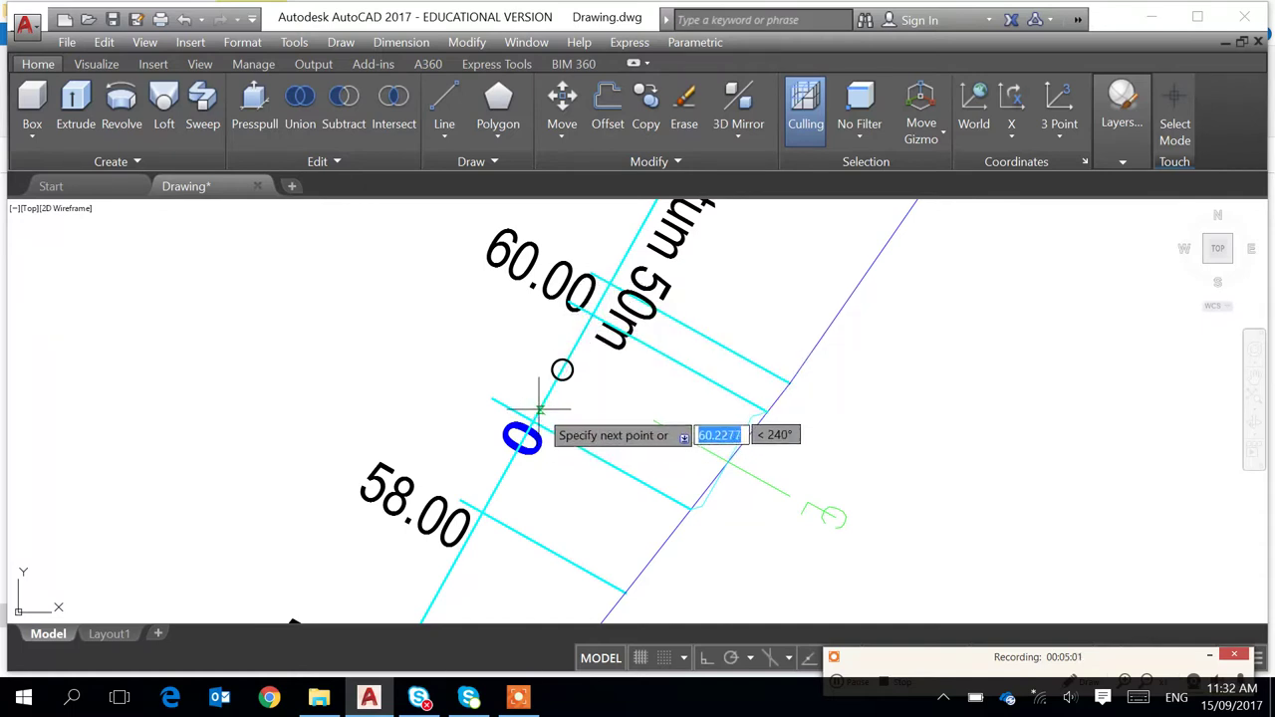
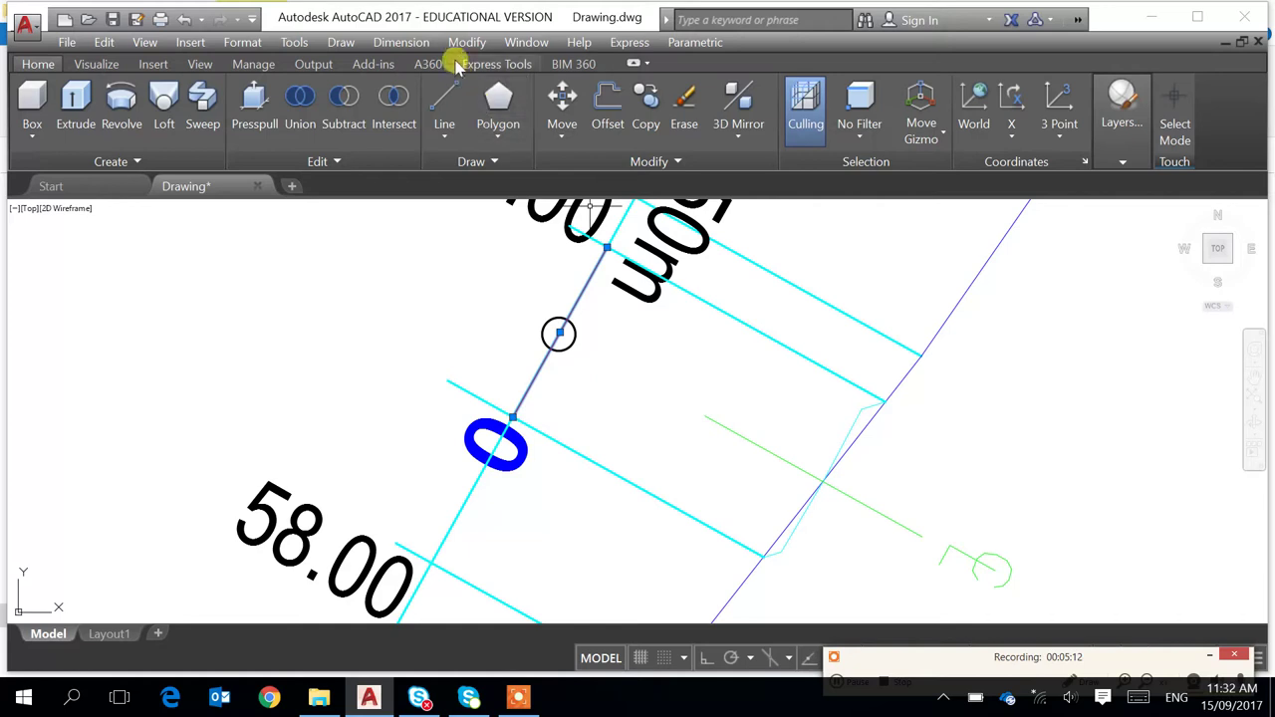
Set the colour of the new line between the earthwork limits to Red and check its properties
{"action": "left_click", "coordinate": [462, 46]}
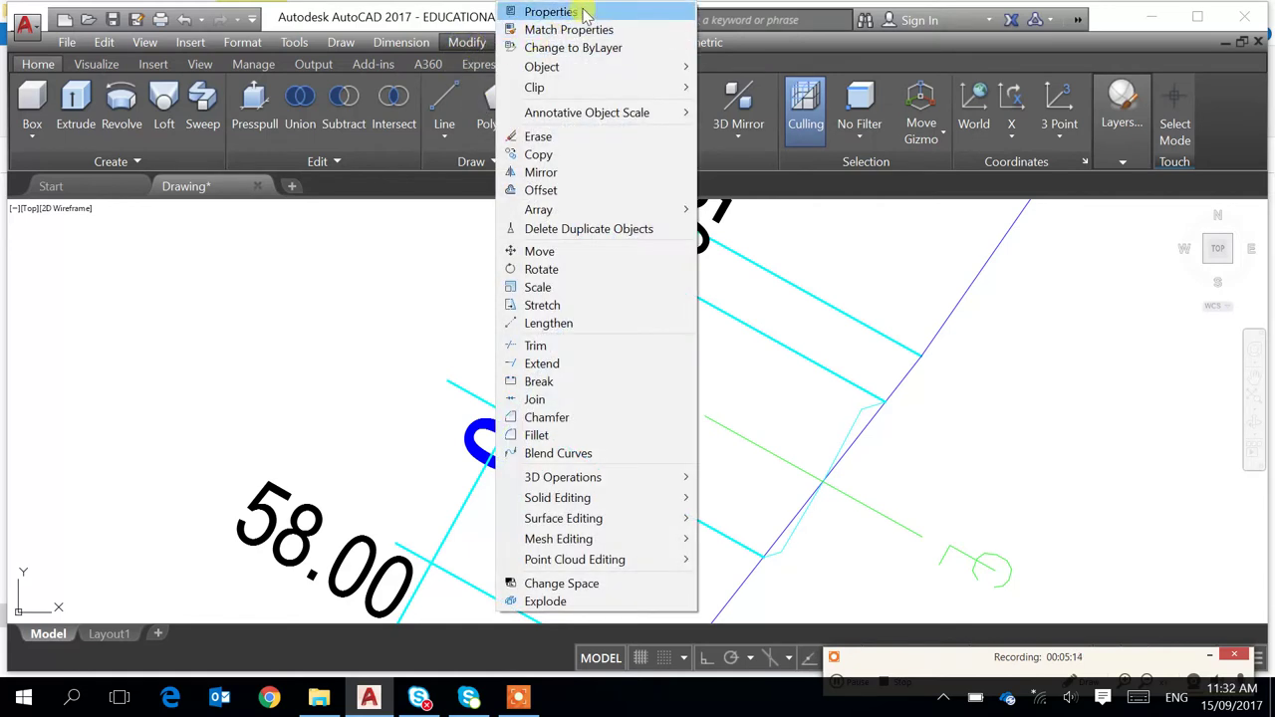
{"action": "left_click", "coordinate": [543, 12]}
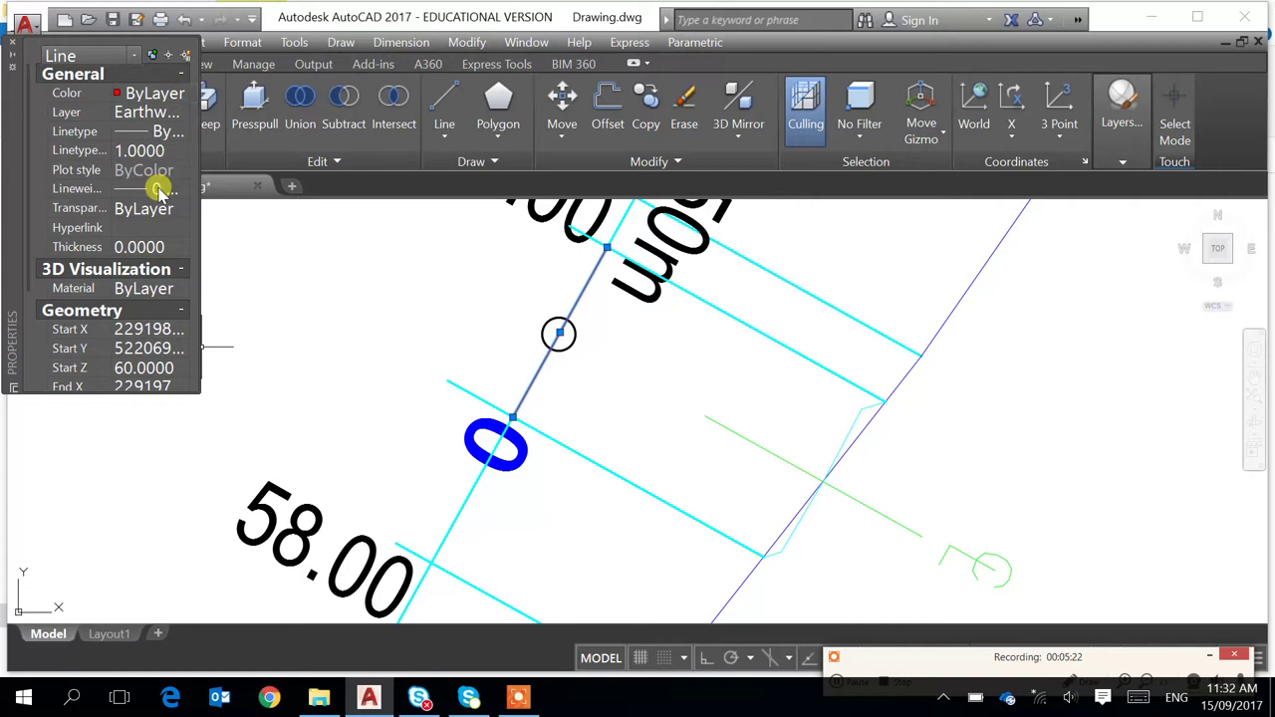
{"action": "left_click", "coordinate": [172, 95]}
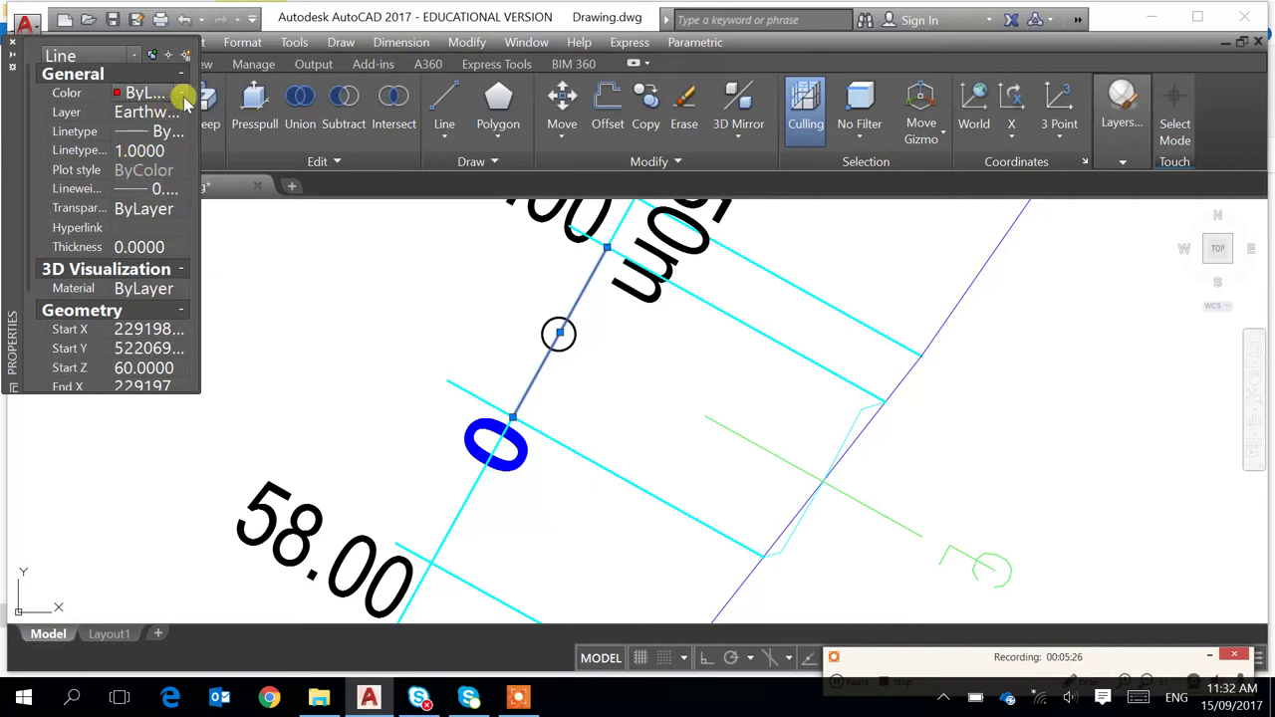
{"action": "left_click", "coordinate": [183, 98]}
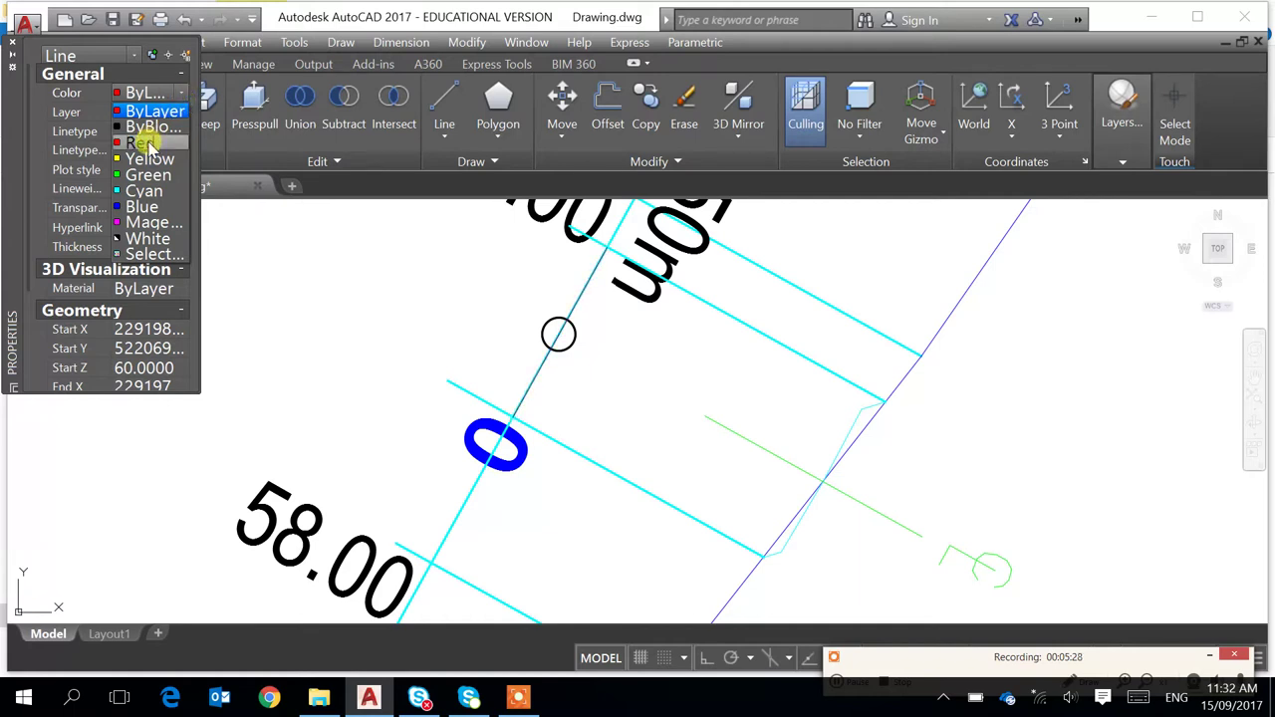
{"action": "left_click", "coordinate": [149, 144]}
{"action": "key", "text": "Escape"}
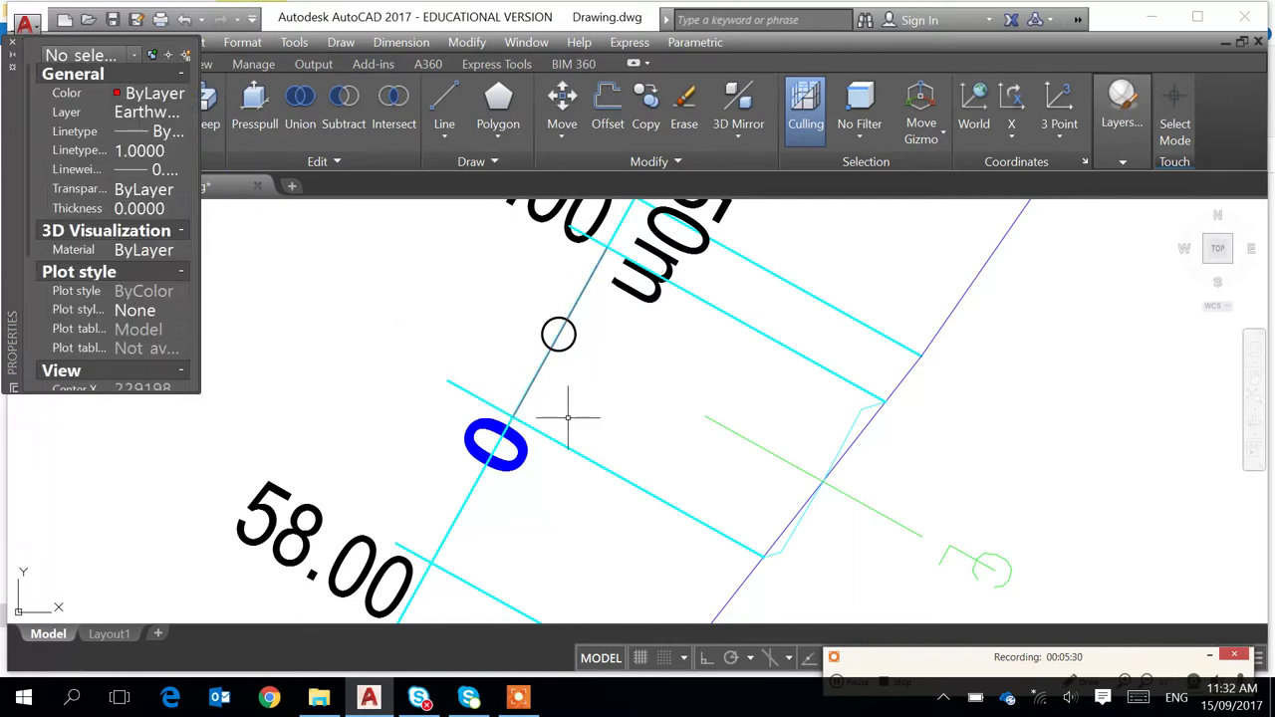
{"action": "scroll", "coordinate": [569, 370], "scroll_direction": "up", "scroll_amount": 5}
{"action": "scroll", "coordinate": [566, 367], "scroll_direction": "down", "scroll_amount": 5}
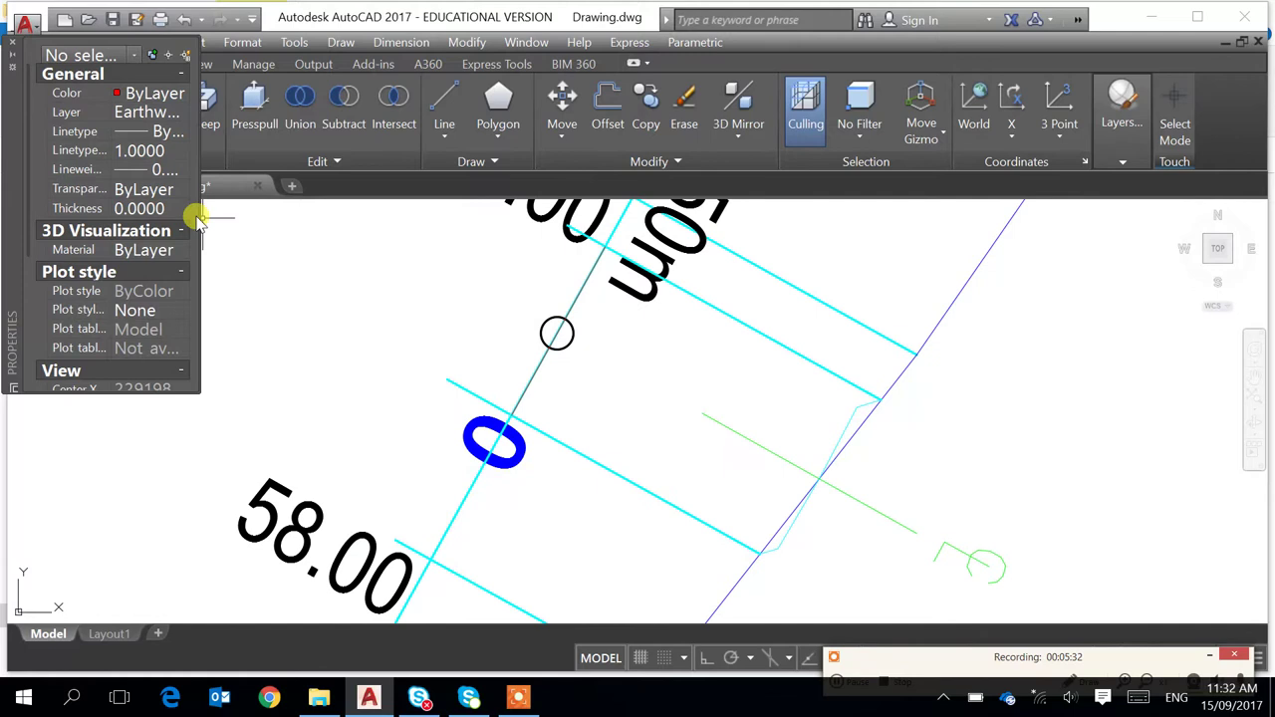
{"action": "left_click", "coordinate": [536, 371]}
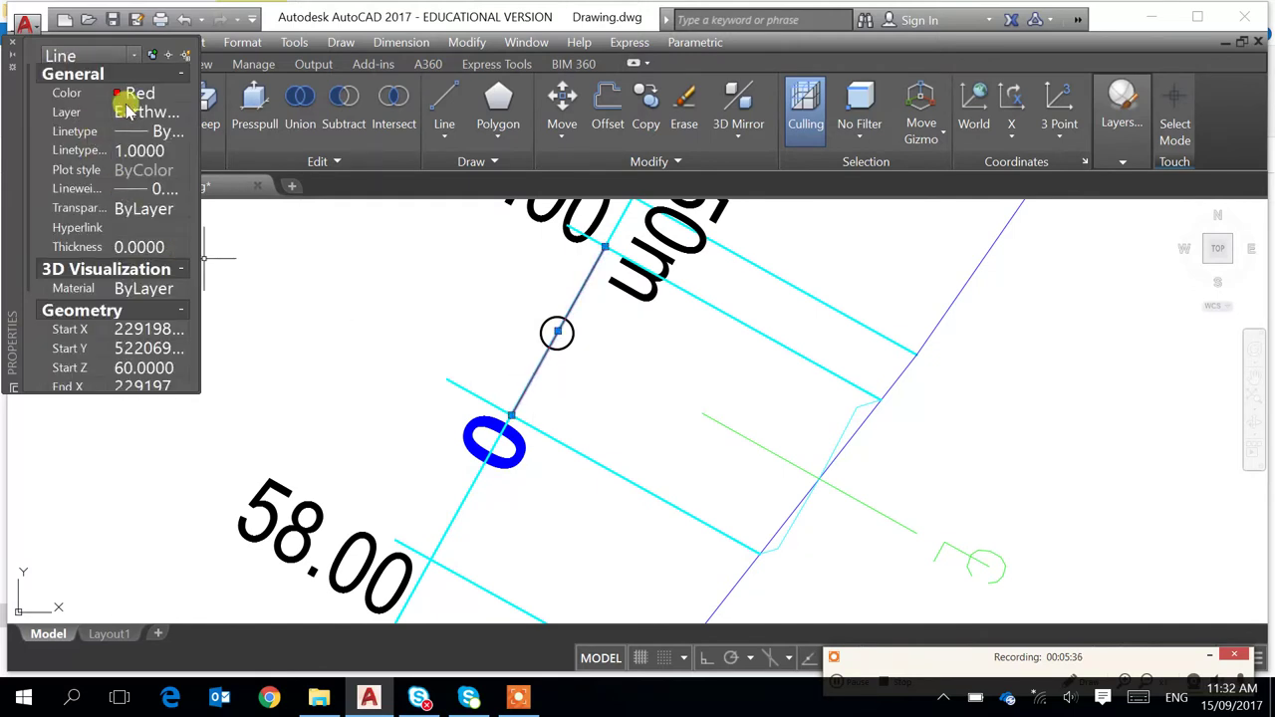
{"action": "key", "text": "Escape"}
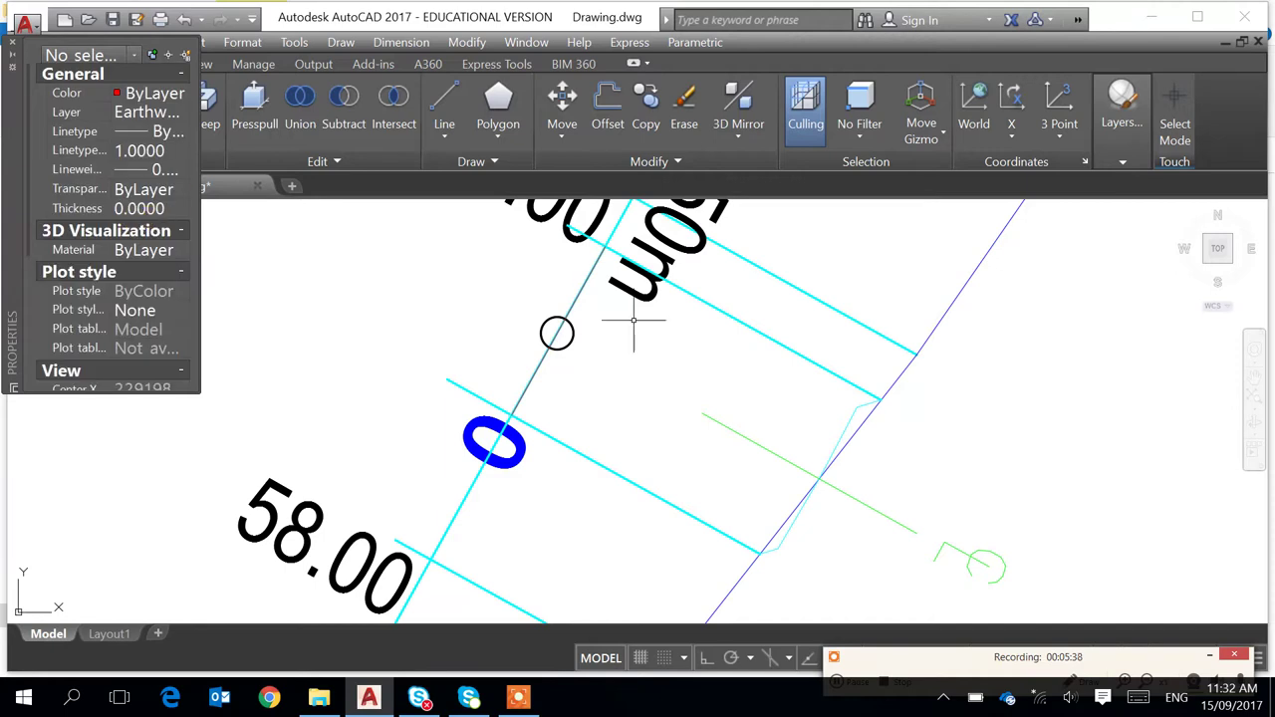
Close the properties and erase the line between the earthwork limits on the chainage 0 datum line
{"action": "left_click", "coordinate": [8, 50]}
{"action": "type", "text": "e"}
{"action": "key", "text": "Return"}
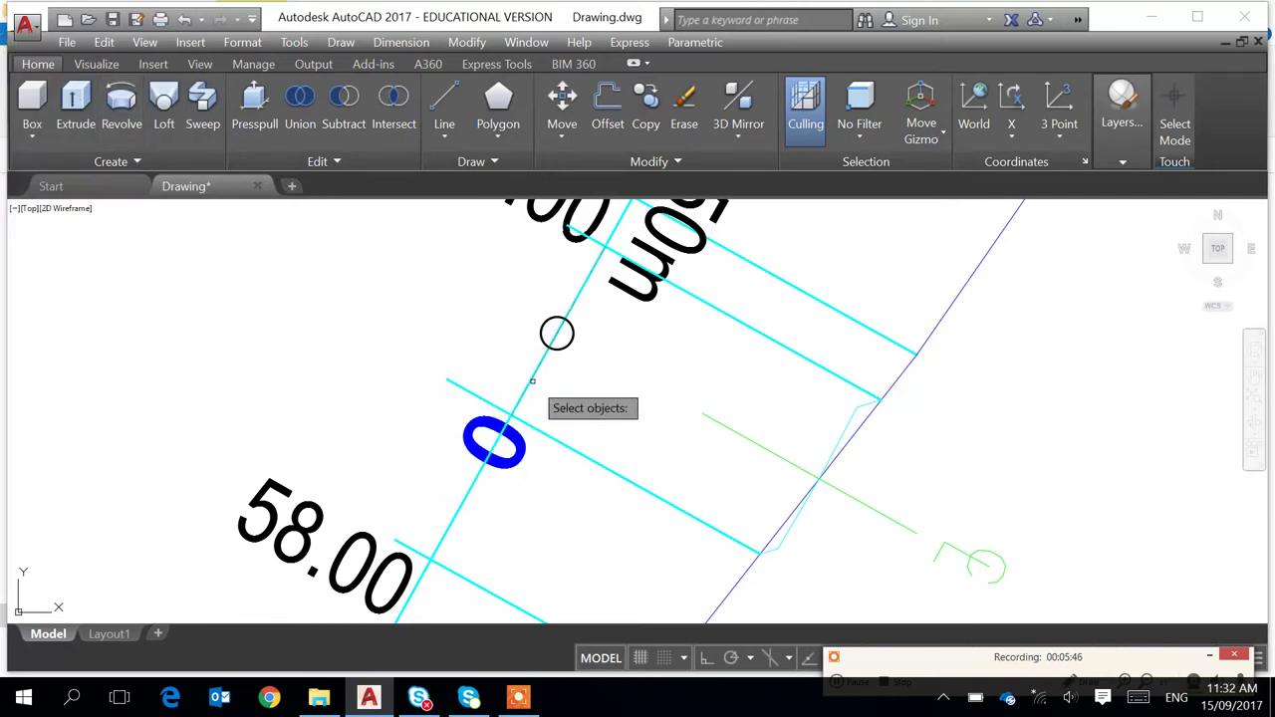
{"action": "left_click", "coordinate": [528, 381]}
{"action": "key", "text": "Return"}
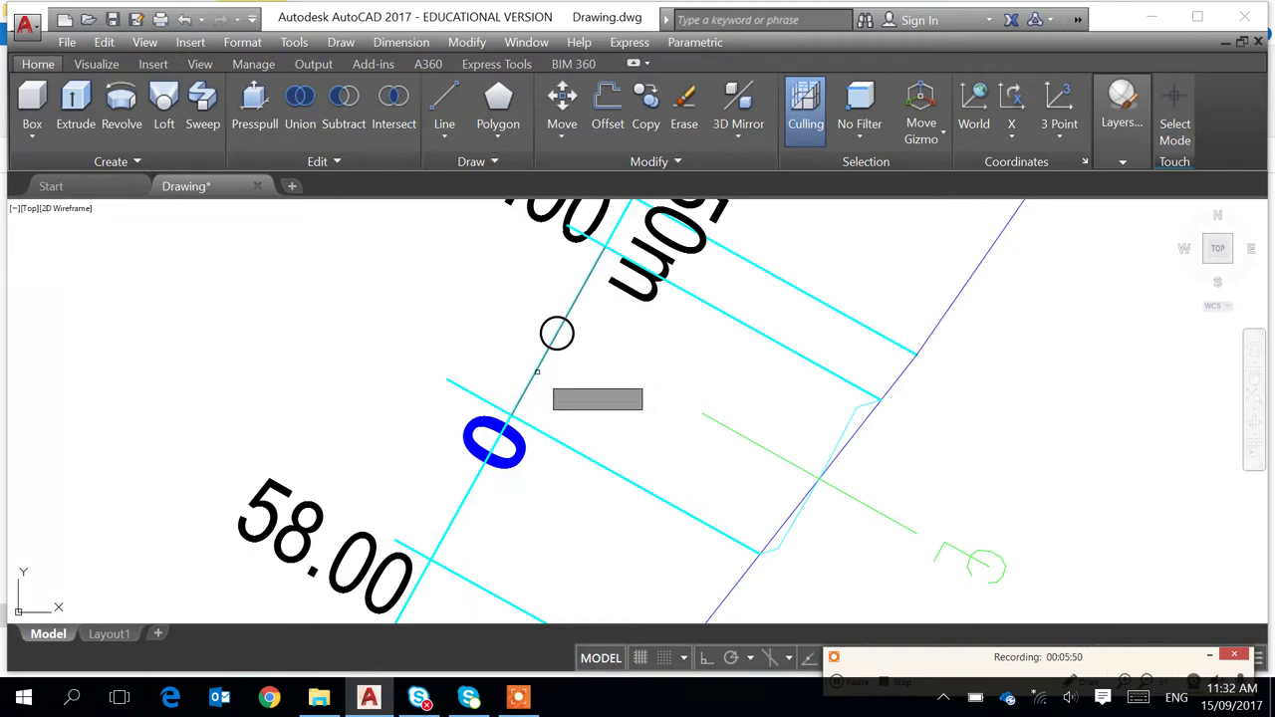
{"action": "key", "text": "Escape"}
Copy the red limit line from the finished chainage 0 section to the intersection of the working section's datum line and upper limit projection
{"action": "scroll", "coordinate": [428, 412], "scroll_direction": "down", "scroll_amount": 5}
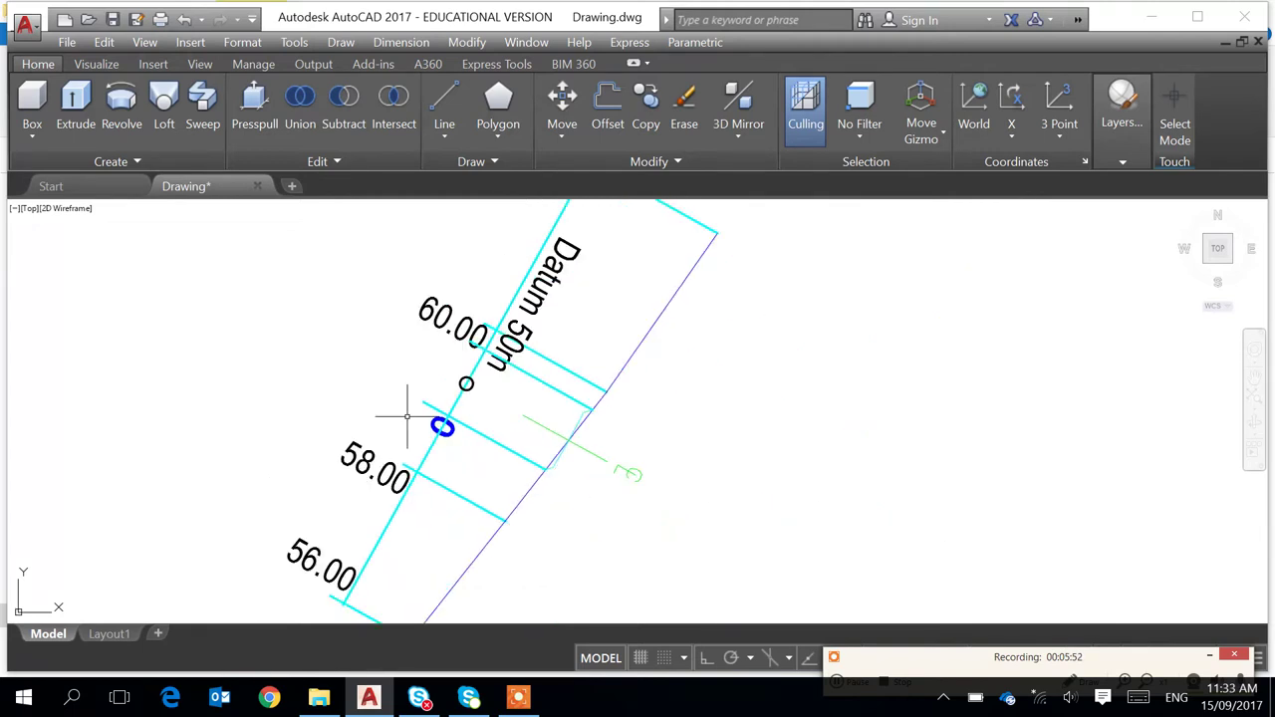
{"action": "scroll", "coordinate": [313, 423], "scroll_direction": "down", "scroll_amount": 6}
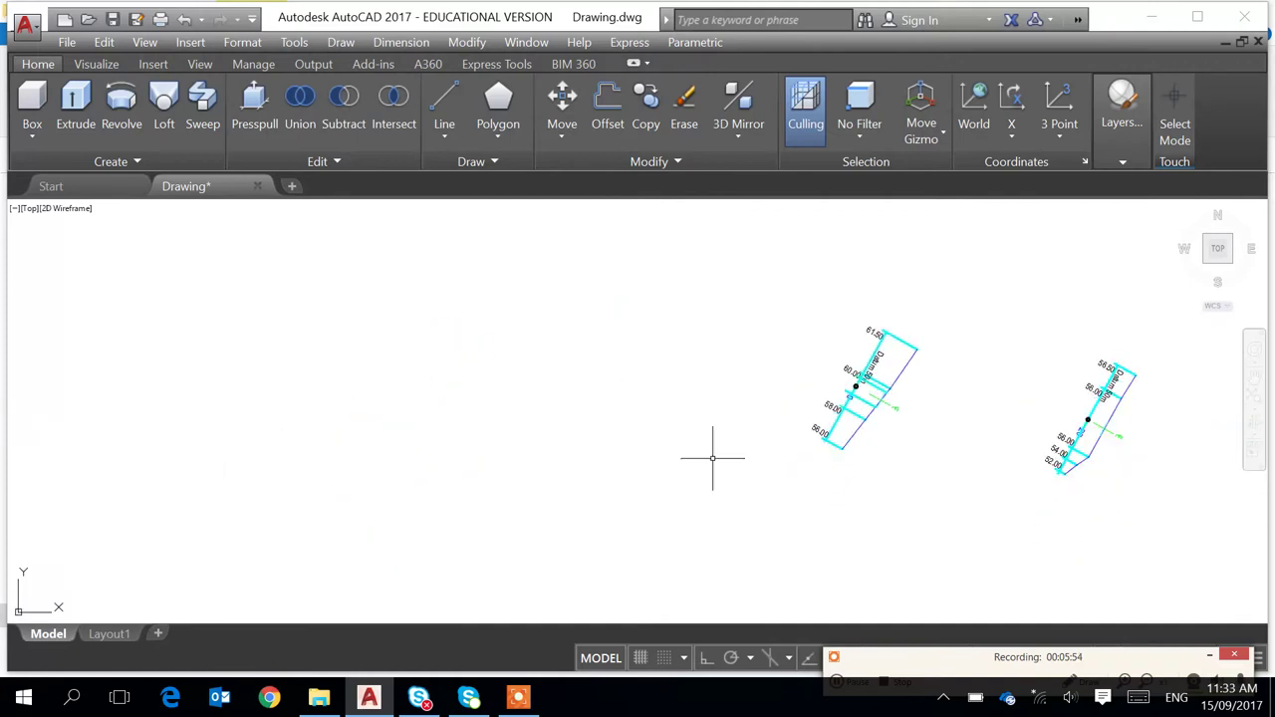
{"action": "scroll", "coordinate": [480, 351], "scroll_direction": "down", "scroll_amount": 4}
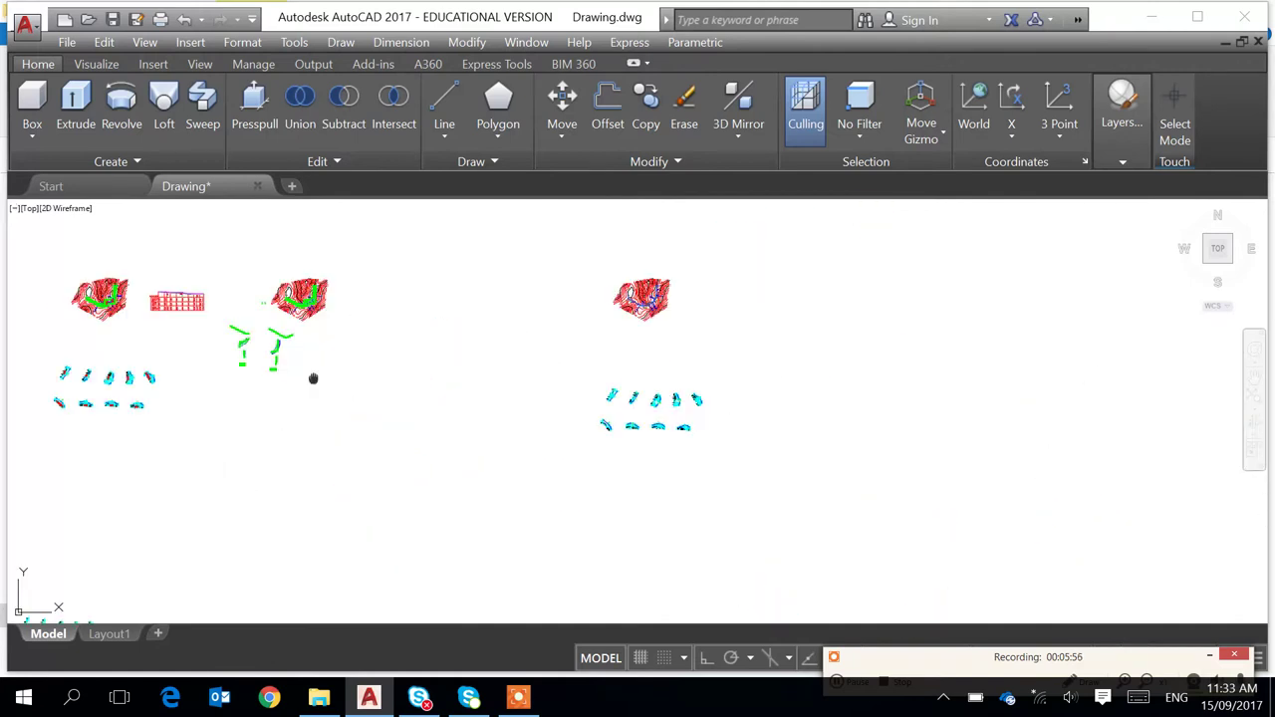
{"action": "middle_click_drag", "start_coordinate": [313, 378], "coordinate": [557, 446]}
{"action": "scroll", "coordinate": [289, 436], "scroll_direction": "up", "scroll_amount": 8}
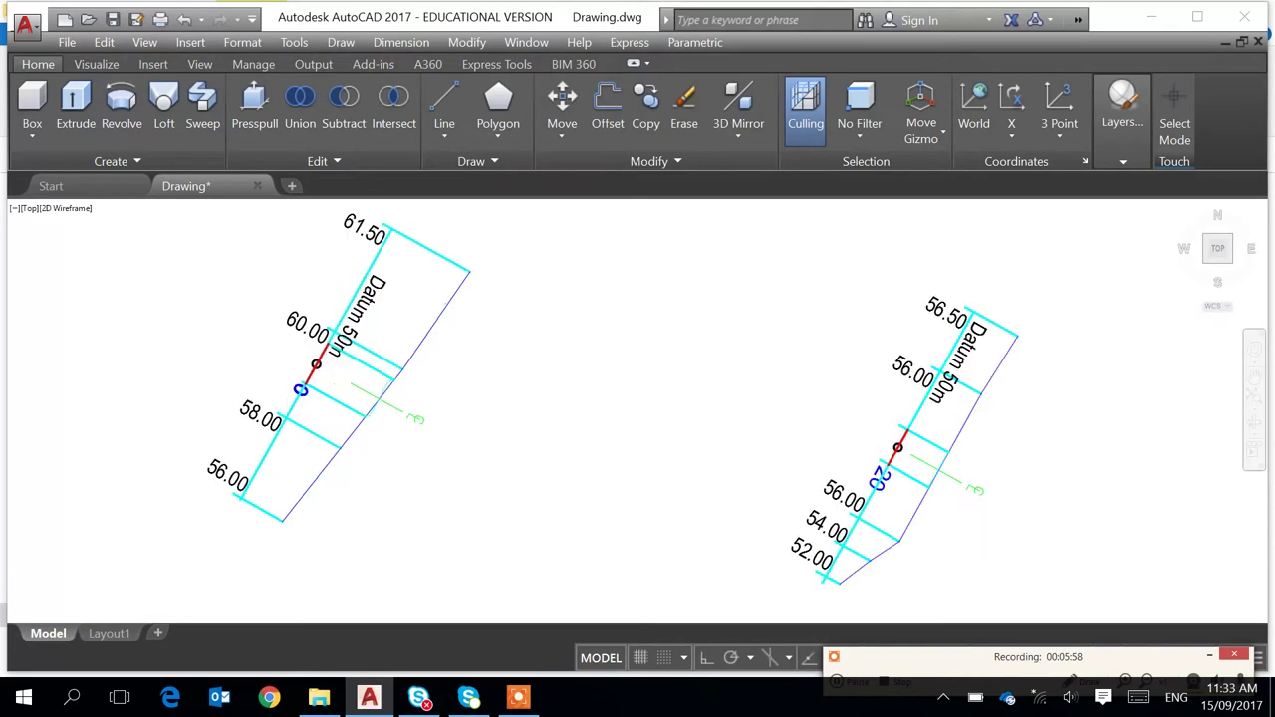
{"action": "type", "text": "c"}
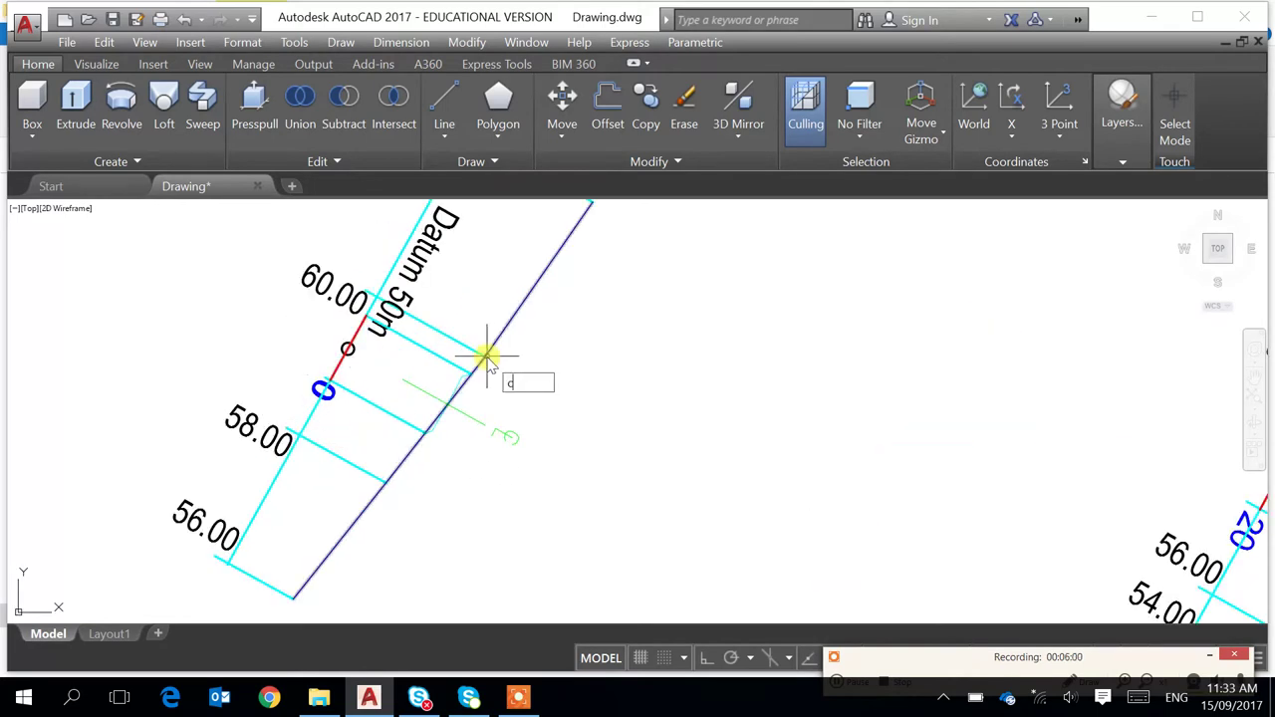
{"action": "left_click", "coordinate": [337, 366]}
{"action": "key", "text": "Return"}
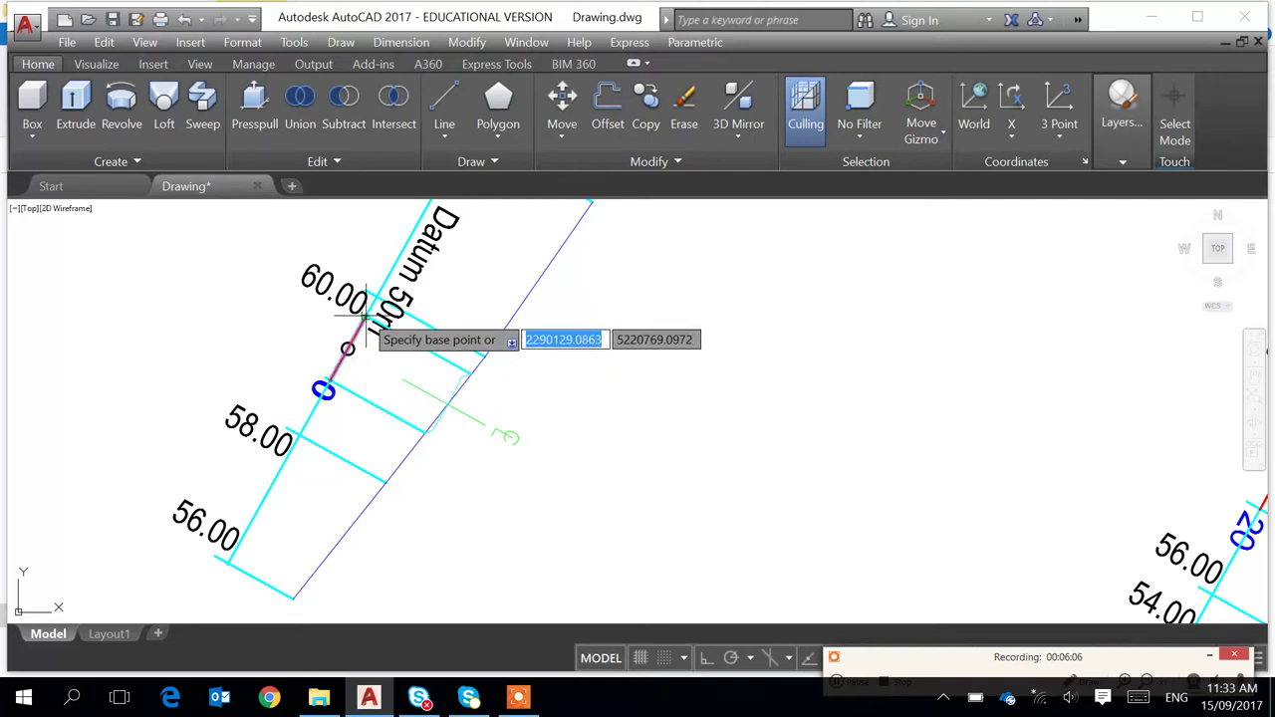
{"action": "scroll", "coordinate": [364, 319], "scroll_direction": "up", "scroll_amount": 6}
{"action": "left_click", "coordinate": [365, 324]}
{"action": "scroll", "coordinate": [642, 398], "scroll_direction": "down", "scroll_amount": 8}
{"action": "scroll", "coordinate": [878, 439], "scroll_direction": "down", "scroll_amount": 6}
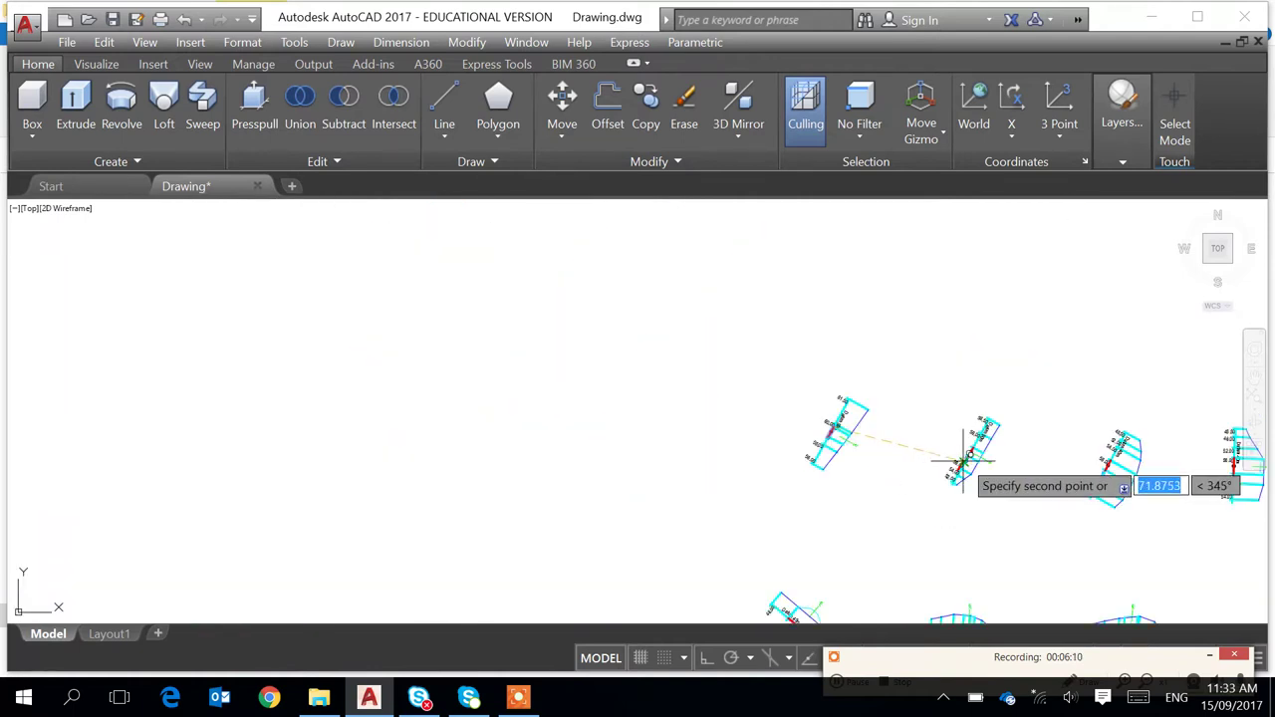
{"action": "scroll", "coordinate": [663, 433], "scroll_direction": "up", "scroll_amount": 3}
{"action": "scroll", "coordinate": [735, 430], "scroll_direction": "up", "scroll_amount": 8}
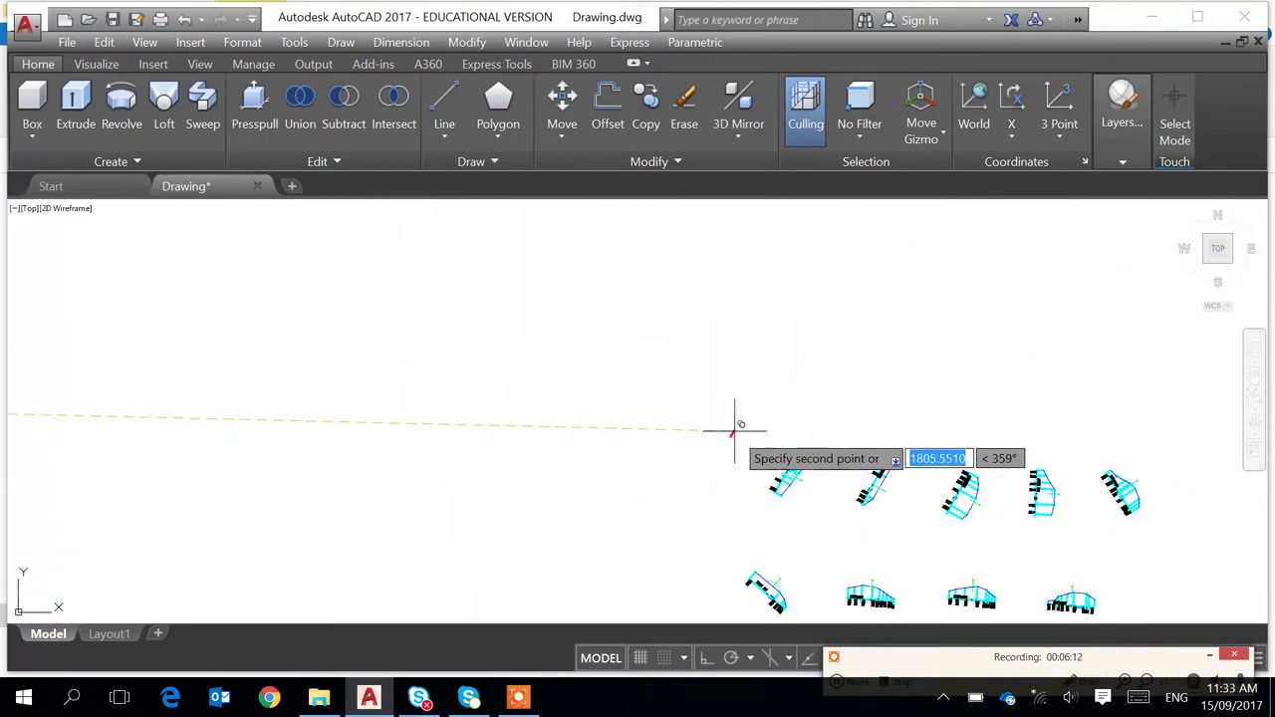
{"action": "middle_click_drag", "start_coordinate": [883, 584], "coordinate": [752, 467]}
{"action": "scroll", "coordinate": [757, 463], "scroll_direction": "up", "scroll_amount": 4}
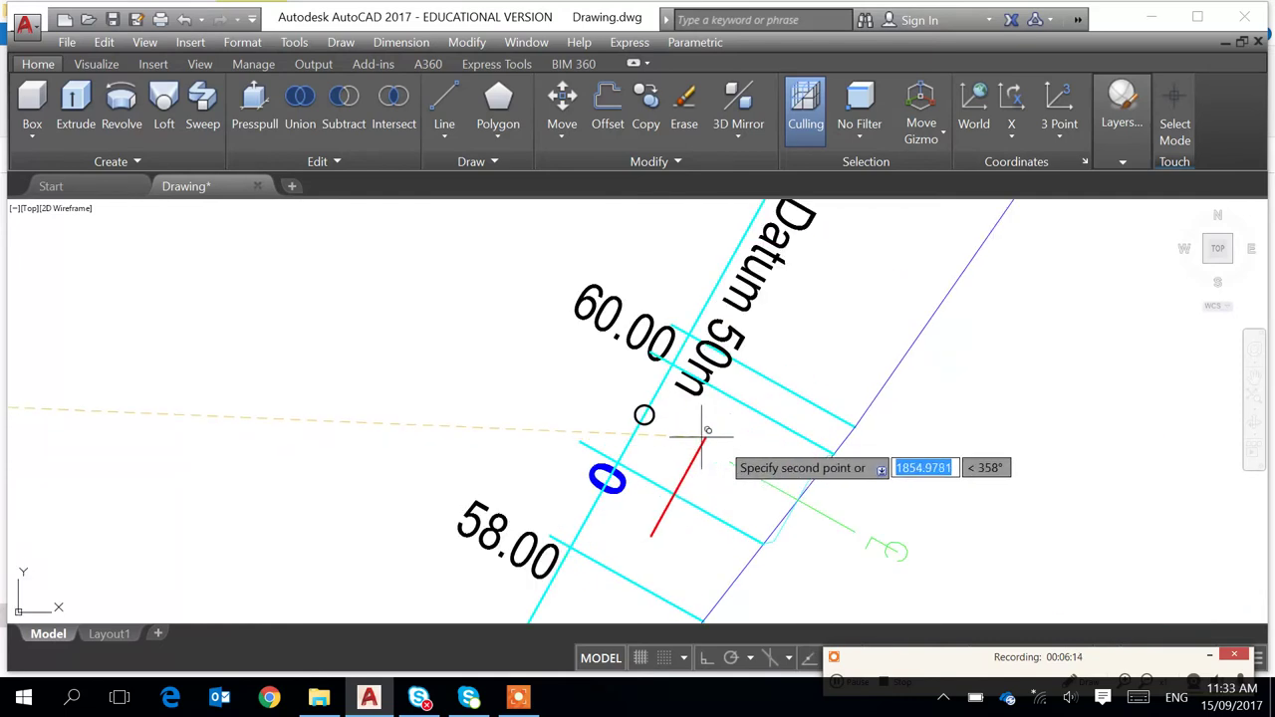
{"action": "left_click", "coordinate": [672, 364]}
{"action": "key", "text": "Escape"}
Examine where the formation batters meet the ground line on both sides of the chainage 20 centreline
{"action": "scroll", "coordinate": [650, 398], "scroll_direction": "down", "scroll_amount": 2}
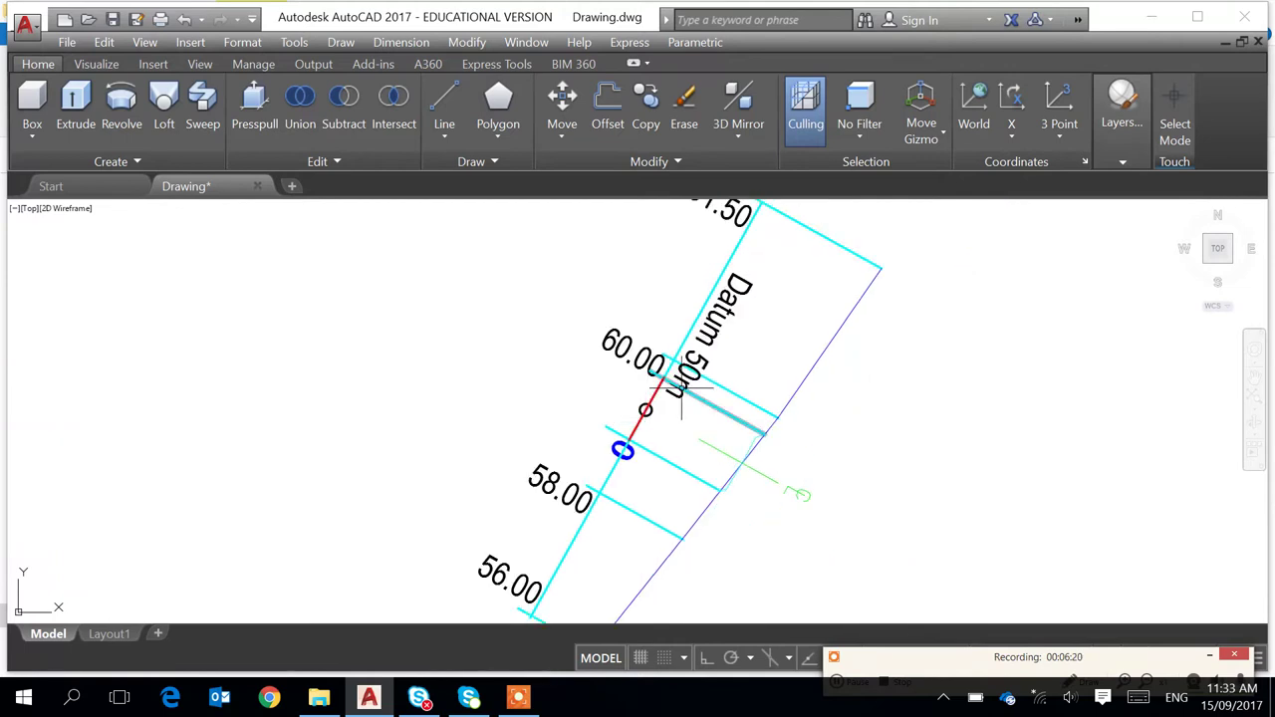
{"action": "scroll", "coordinate": [758, 458], "scroll_direction": "down", "scroll_amount": 3}
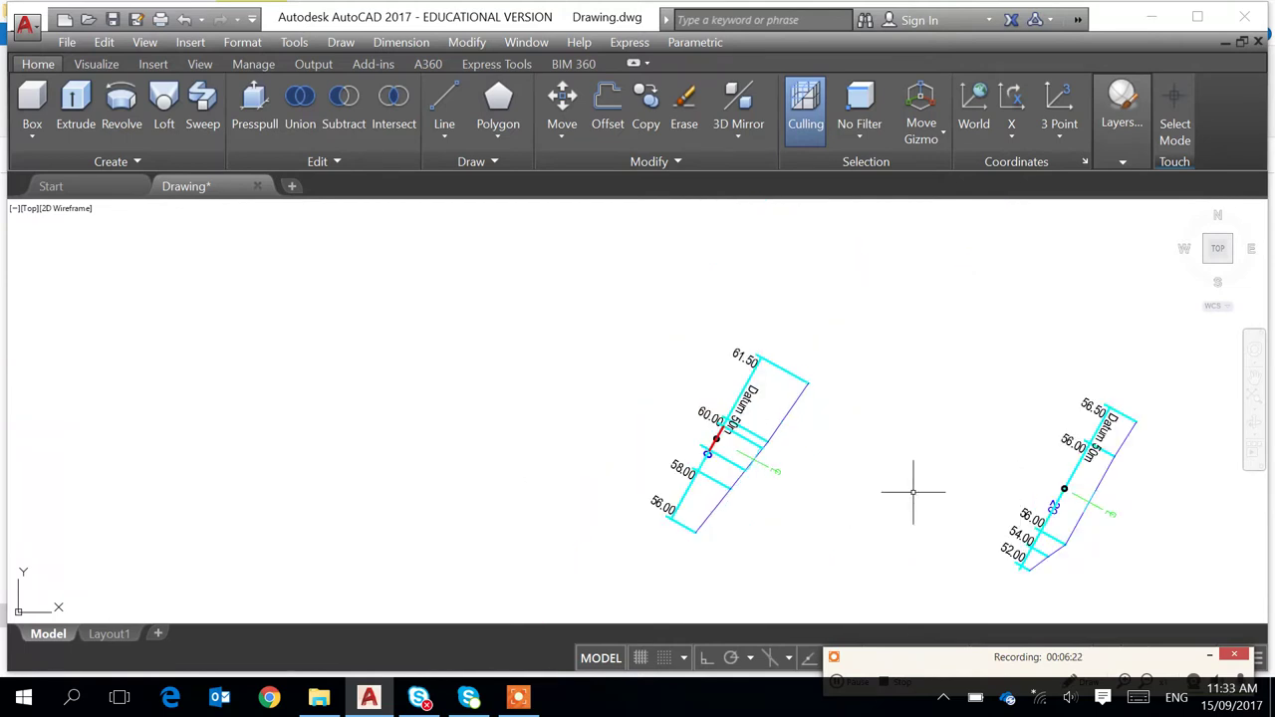
{"action": "middle_click_drag", "start_coordinate": [889, 499], "coordinate": [543, 450]}
{"action": "scroll", "coordinate": [735, 458], "scroll_direction": "up", "scroll_amount": 3}
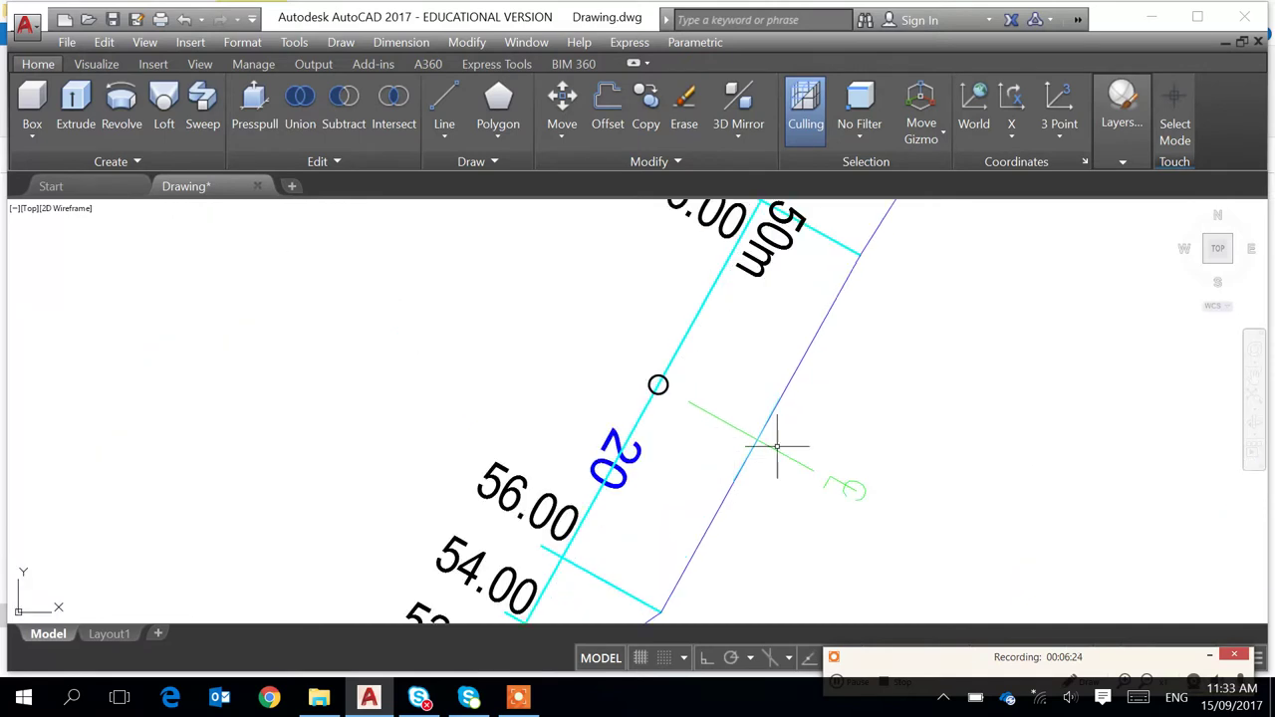
{"action": "scroll", "coordinate": [773, 461], "scroll_direction": "up", "scroll_amount": 3}
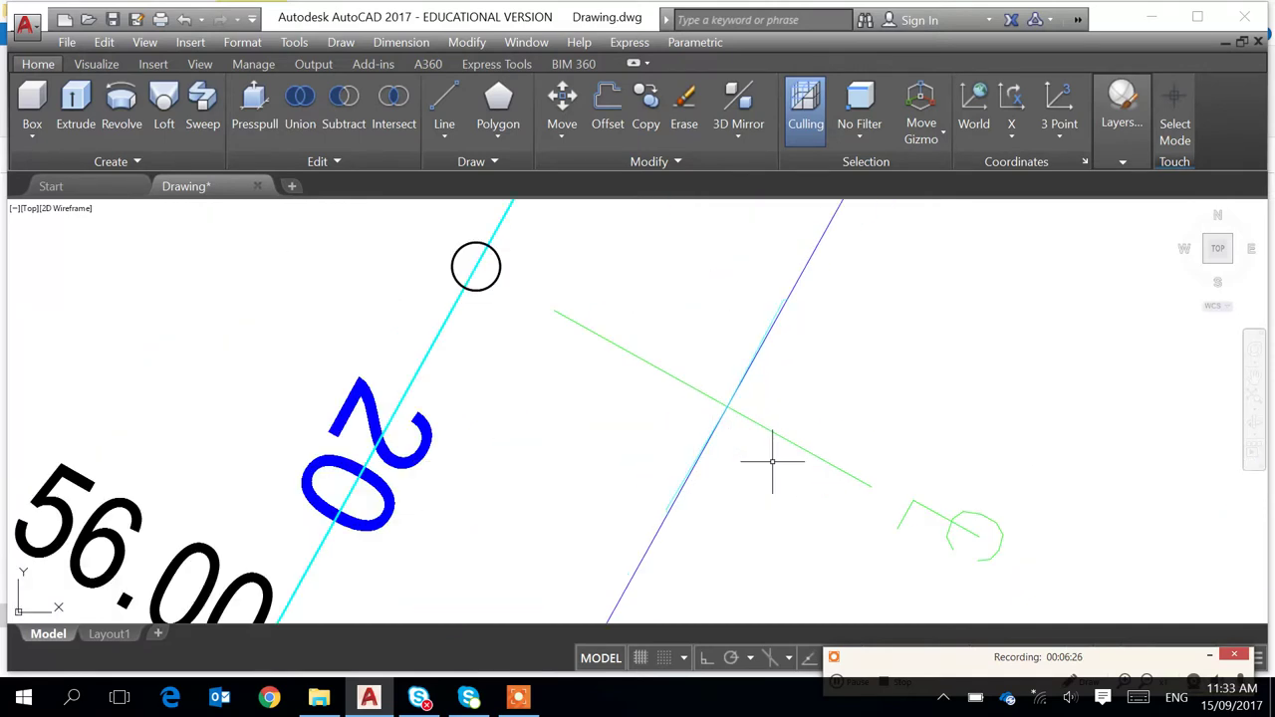
{"action": "scroll", "coordinate": [789, 299], "scroll_direction": "up", "scroll_amount": 3}
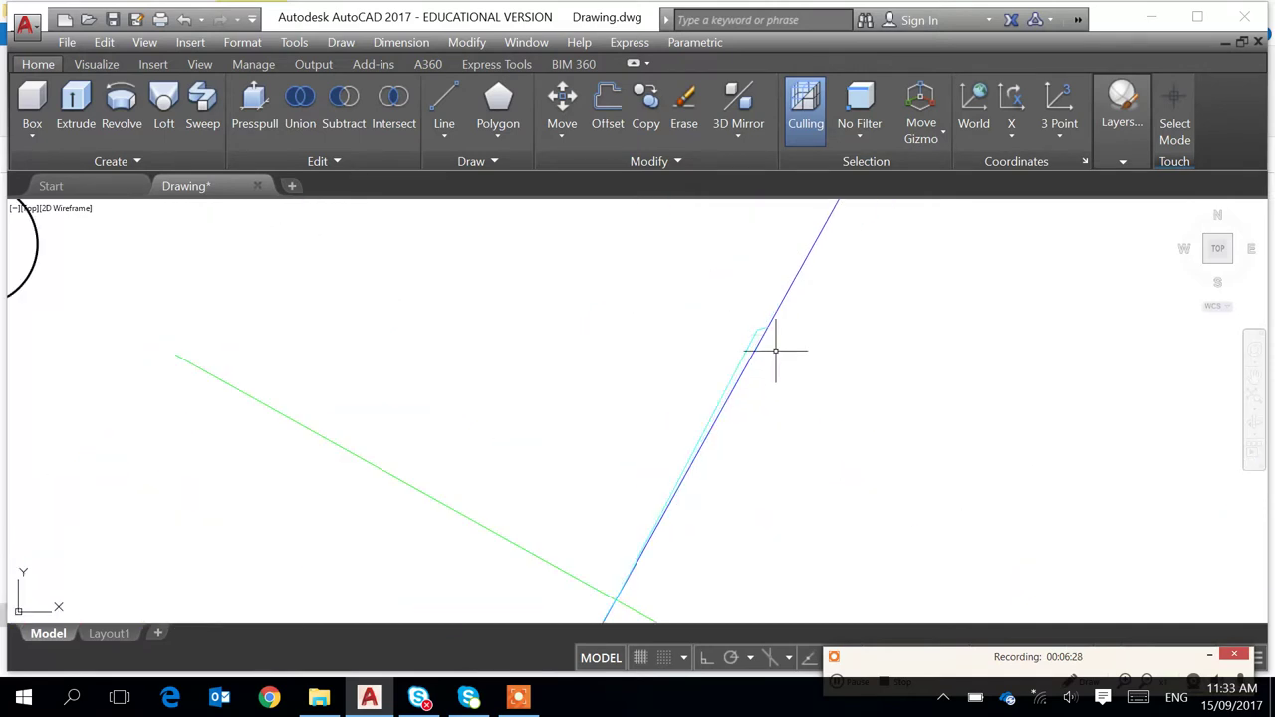
{"action": "scroll", "coordinate": [777, 334], "scroll_direction": "up", "scroll_amount": 3}
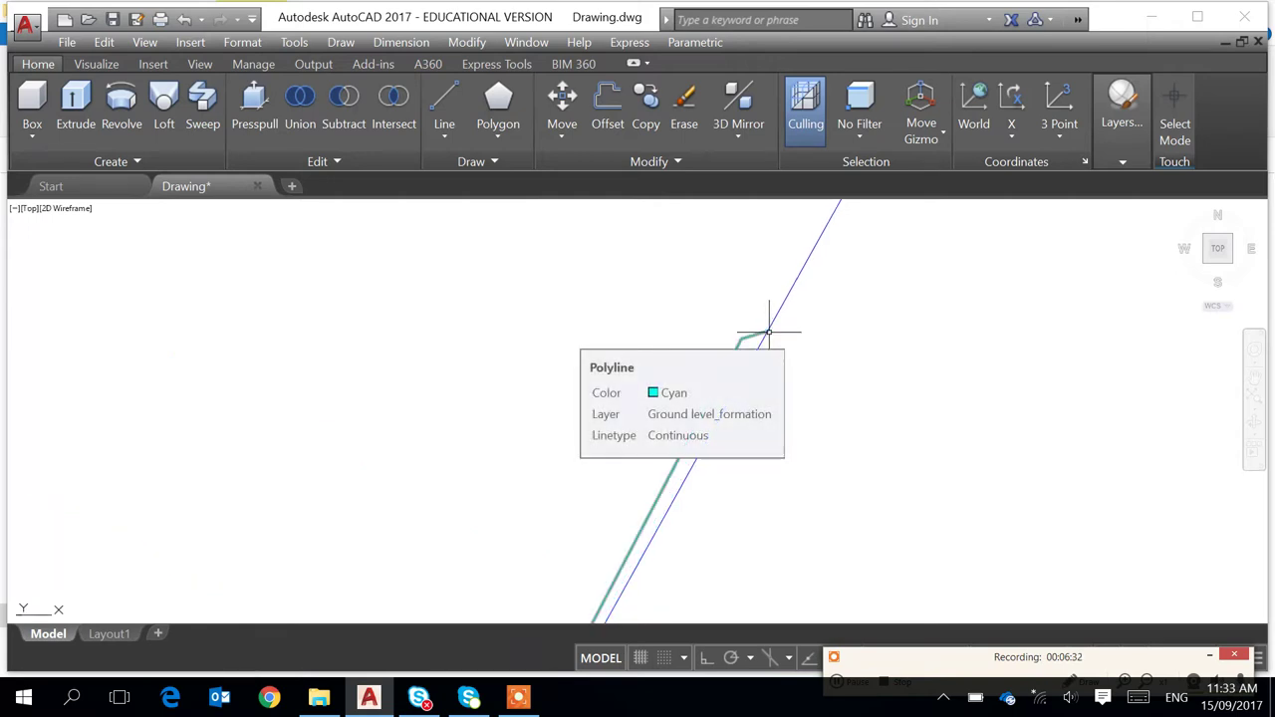
{"action": "scroll", "coordinate": [769, 331], "scroll_direction": "down", "scroll_amount": 3}
{"action": "middle_click_drag", "start_coordinate": [758, 461], "coordinate": [810, 269]}
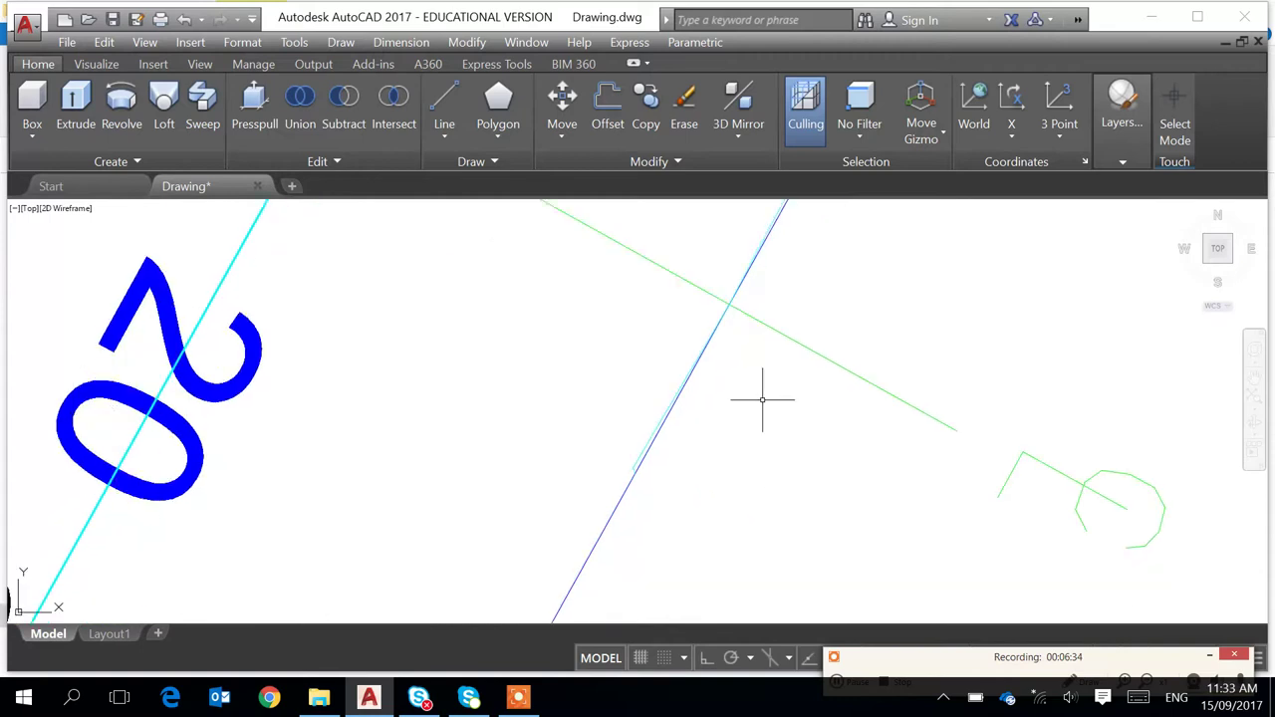
{"action": "scroll", "coordinate": [638, 459], "scroll_direction": "down", "scroll_amount": 5}
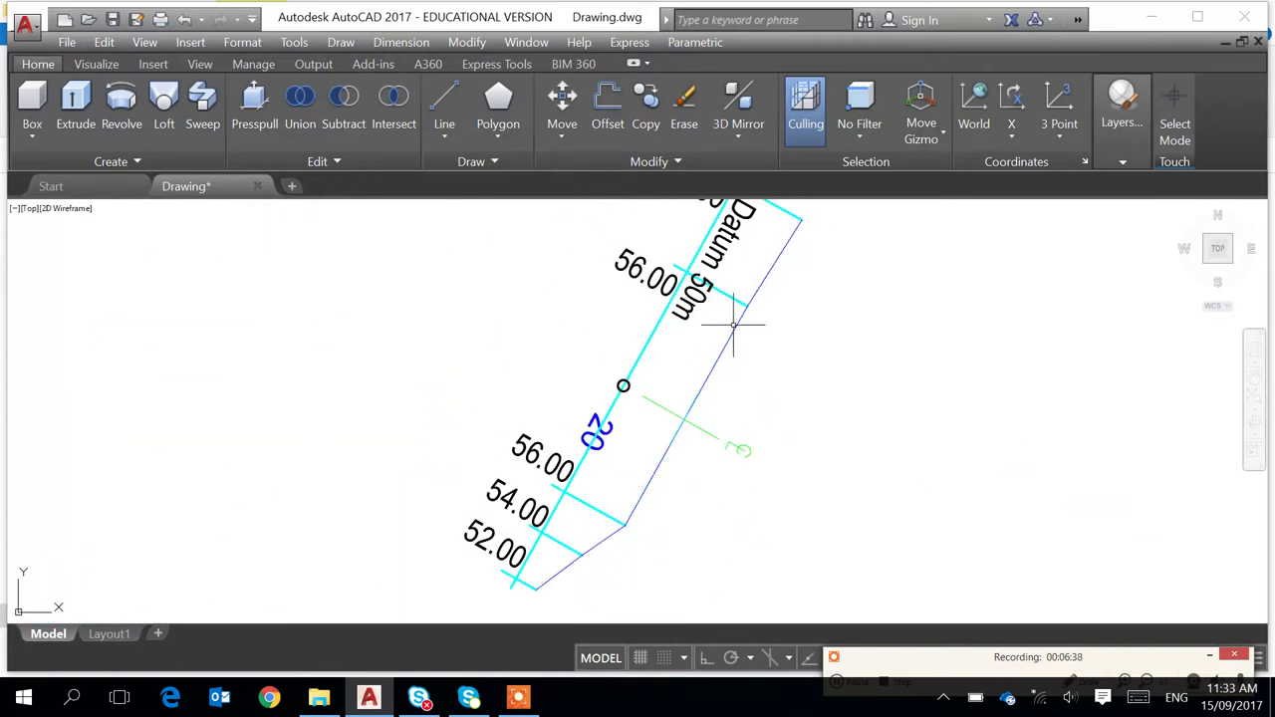
Copy the chainage 20 section's 56.00 projection line beside the datum label from its ground-line end to both points where the batters meet the ground
{"action": "scroll", "coordinate": [738, 307], "scroll_direction": "up", "scroll_amount": 2}
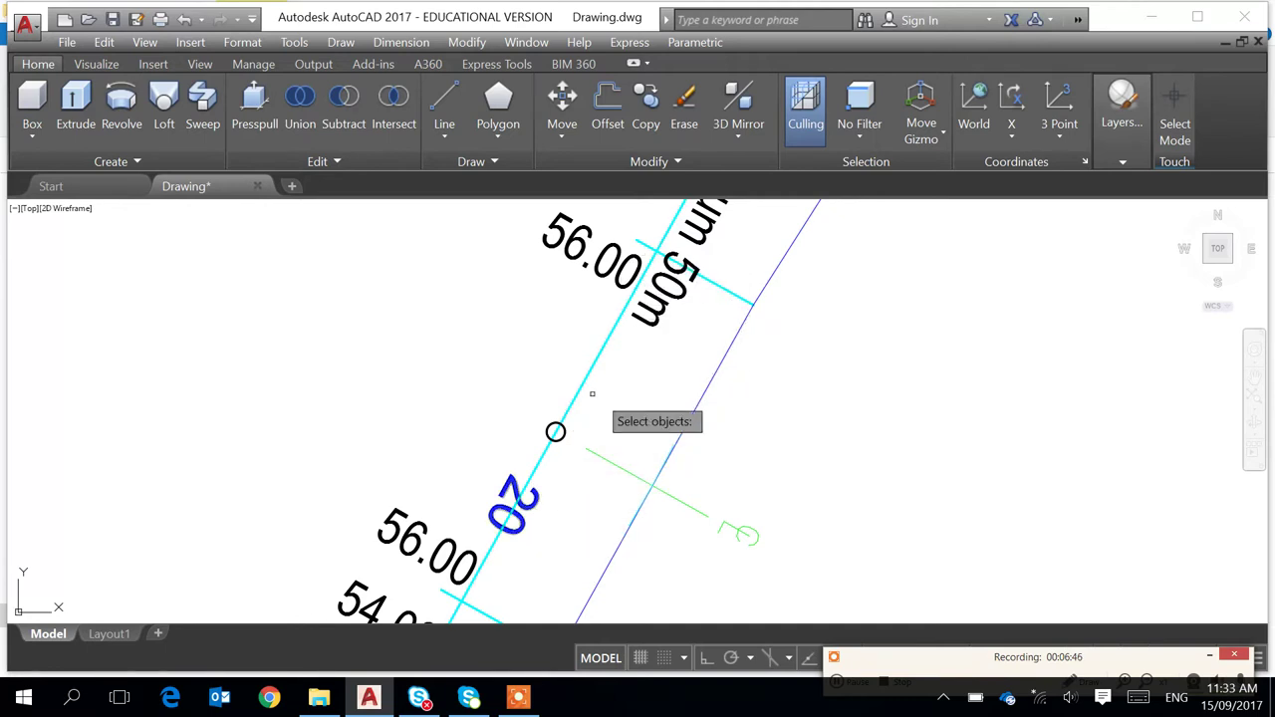
{"action": "left_click", "coordinate": [742, 300]}
{"action": "key", "text": "Return"}
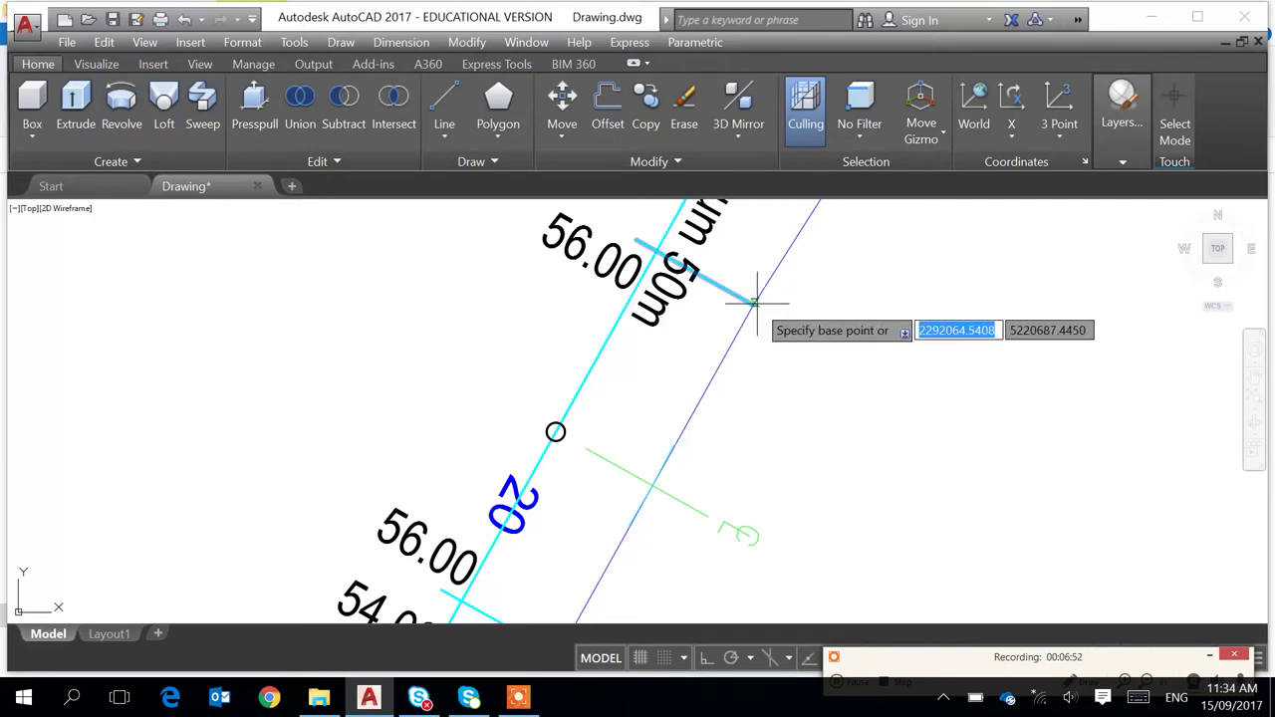
{"action": "left_click", "coordinate": [753, 304]}
{"action": "scroll", "coordinate": [737, 470], "scroll_direction": "up", "scroll_amount": 5}
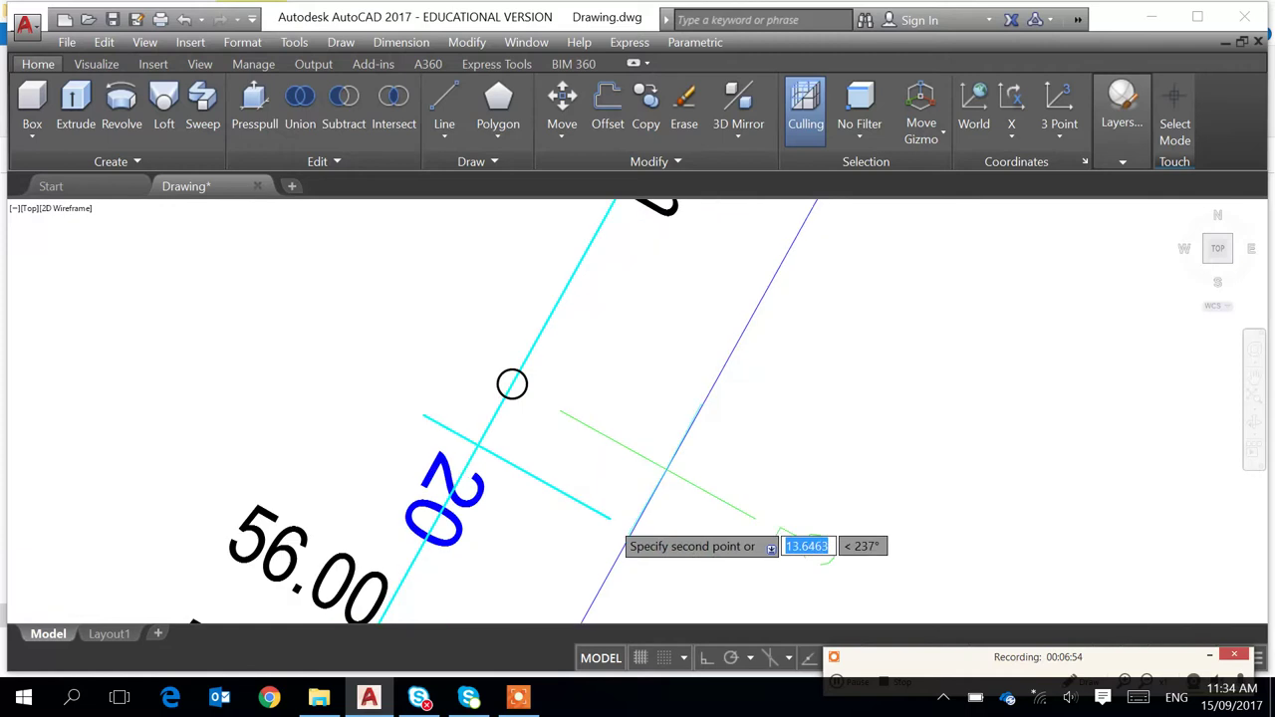
{"action": "middle_click_drag", "start_coordinate": [814, 337], "coordinate": [687, 523]}
{"action": "middle_click_drag", "start_coordinate": [841, 315], "coordinate": [703, 539]}
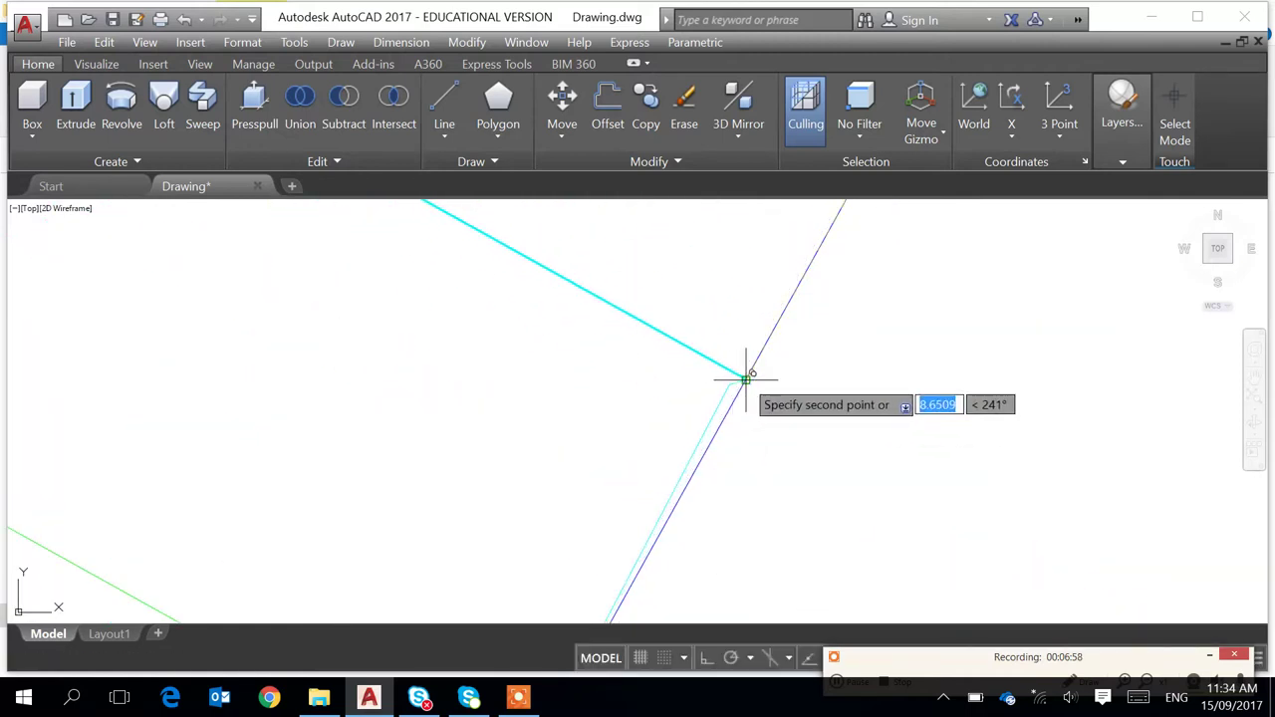
{"action": "scroll", "coordinate": [734, 388], "scroll_direction": "down", "scroll_amount": 3}
{"action": "middle_click_drag", "start_coordinate": [684, 532], "coordinate": [745, 342]}
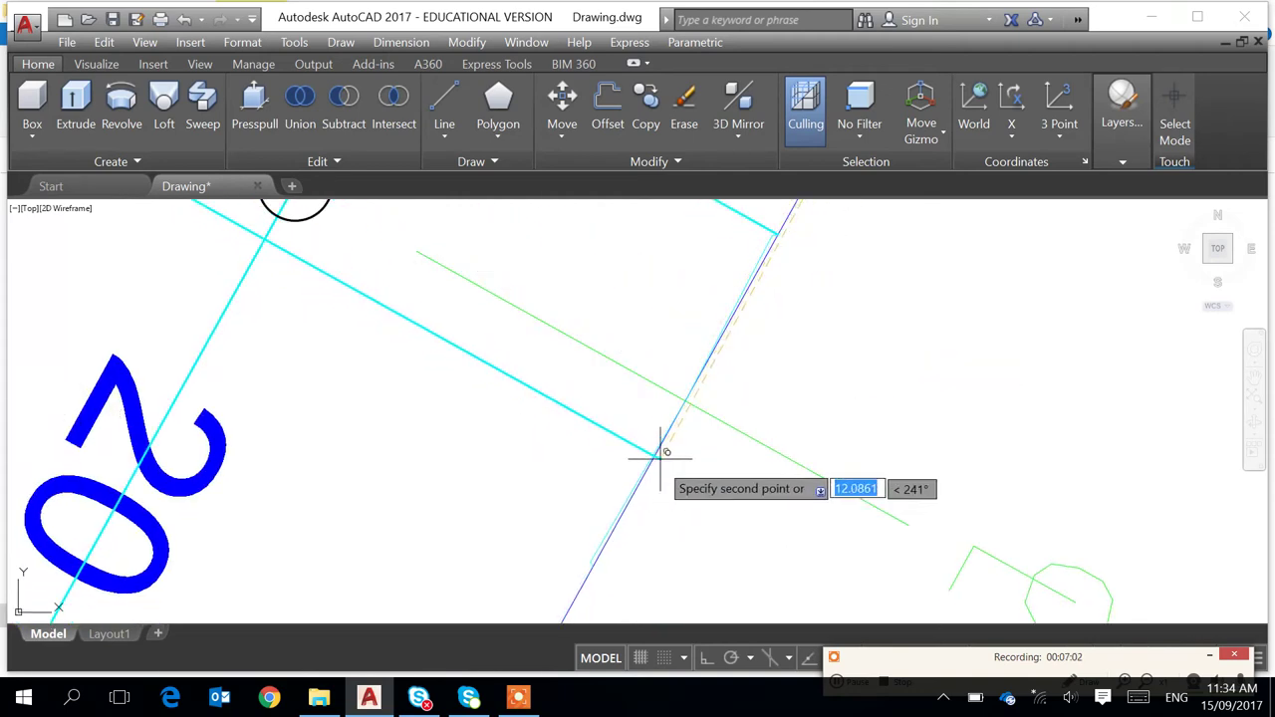
{"action": "middle_click_drag", "start_coordinate": [672, 521], "coordinate": [753, 310]}
{"action": "scroll", "coordinate": [678, 383], "scroll_direction": "up", "scroll_amount": 2}
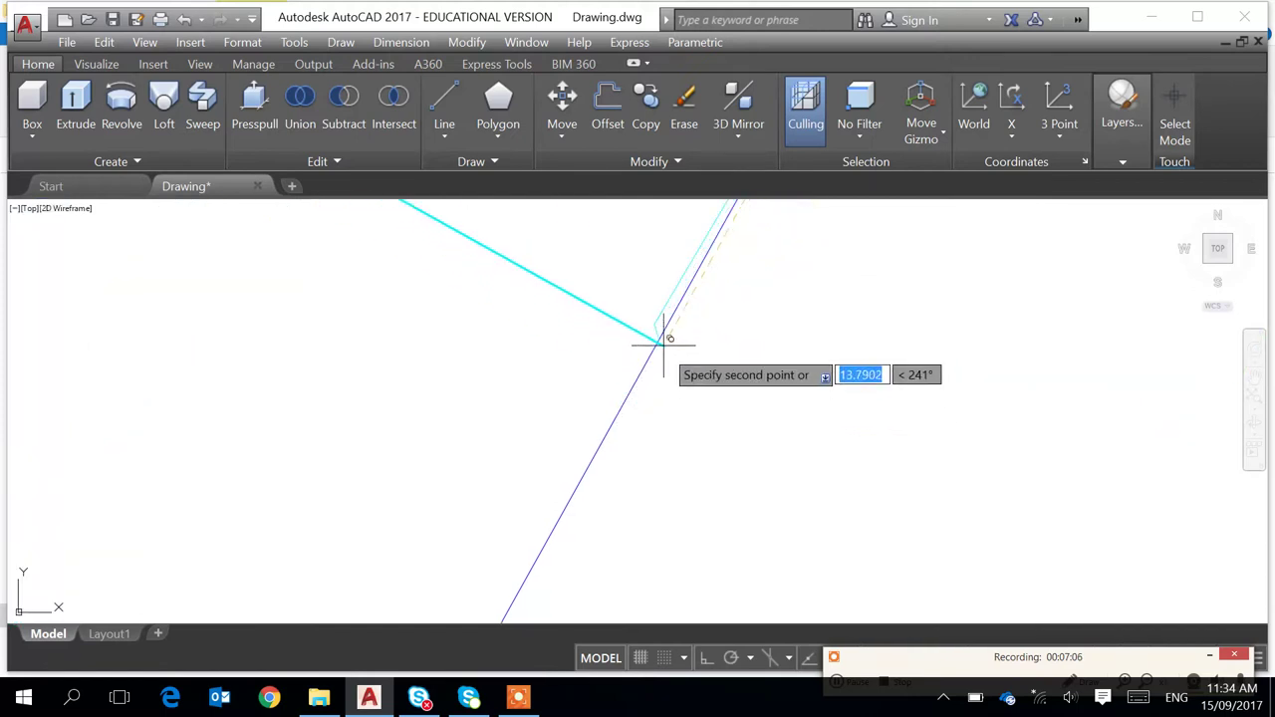
{"action": "left_click", "coordinate": [659, 339]}
{"action": "scroll", "coordinate": [535, 339], "scroll_direction": "down", "scroll_amount": 1}
{"action": "key", "text": "Escape"}
{"action": "scroll", "coordinate": [697, 384], "scroll_direction": "down", "scroll_amount": 4}
{"action": "middle_click_drag", "start_coordinate": [702, 356], "coordinate": [669, 479]}
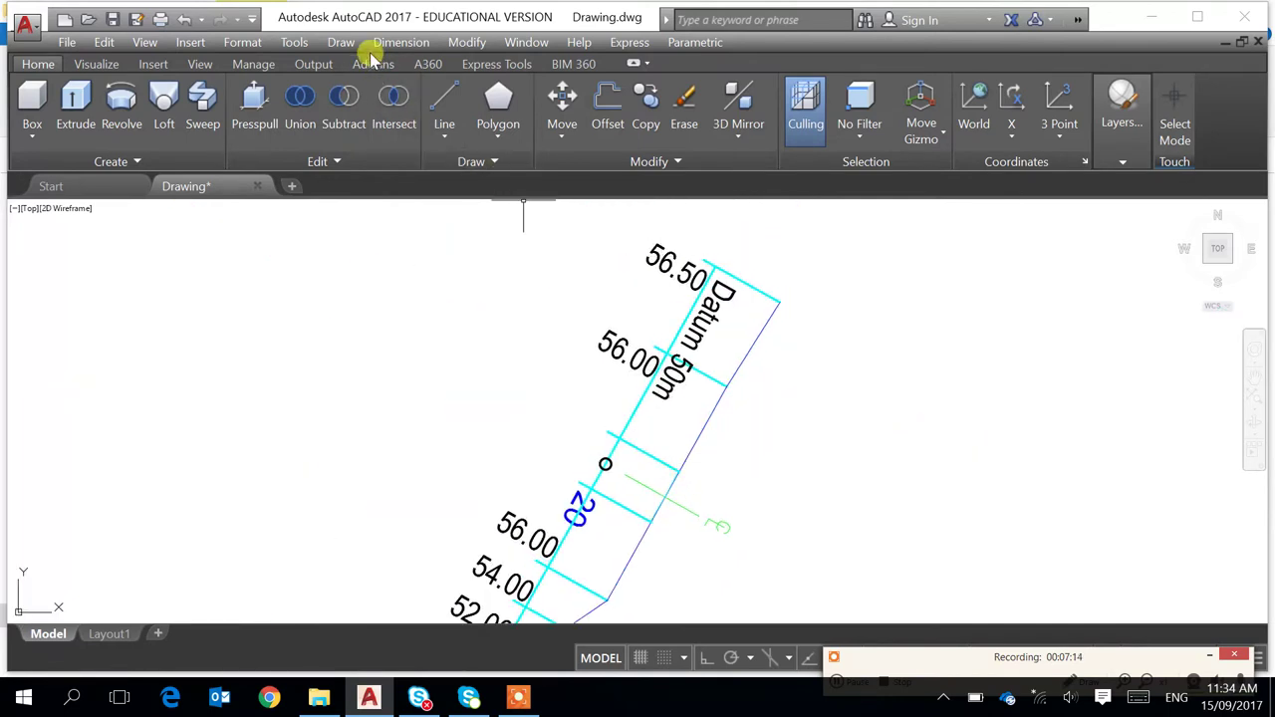
Draw a line along the chainage 20 datum line between its intersections with the two copied projection lines
{"action": "left_click", "coordinate": [444, 104]}
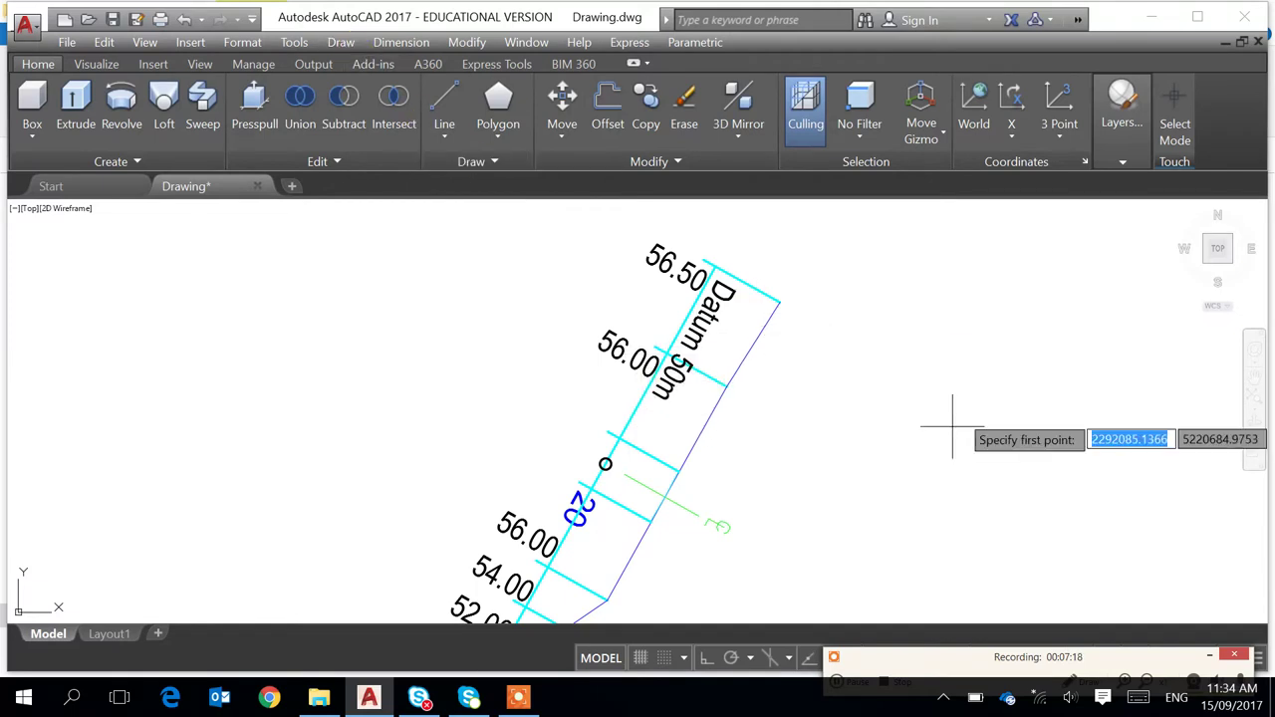
{"action": "scroll", "coordinate": [646, 508], "scroll_direction": "up", "scroll_amount": 5}
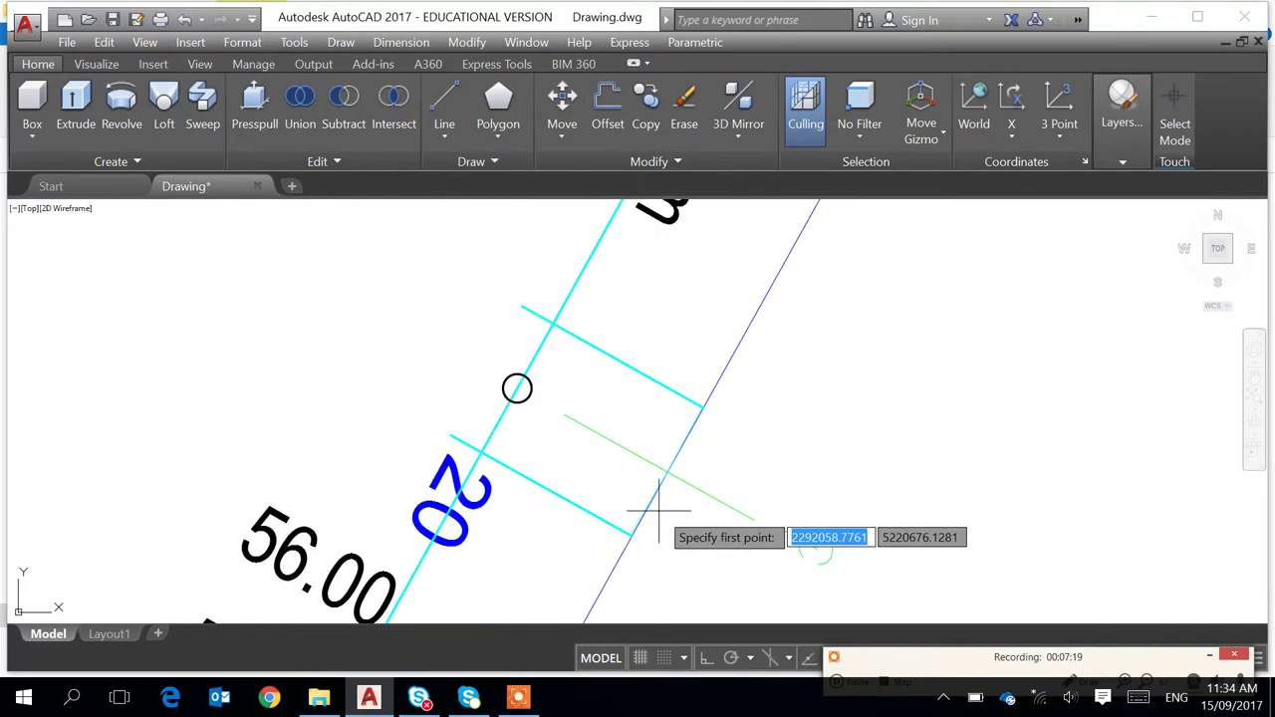
{"action": "left_click", "coordinate": [552, 323]}
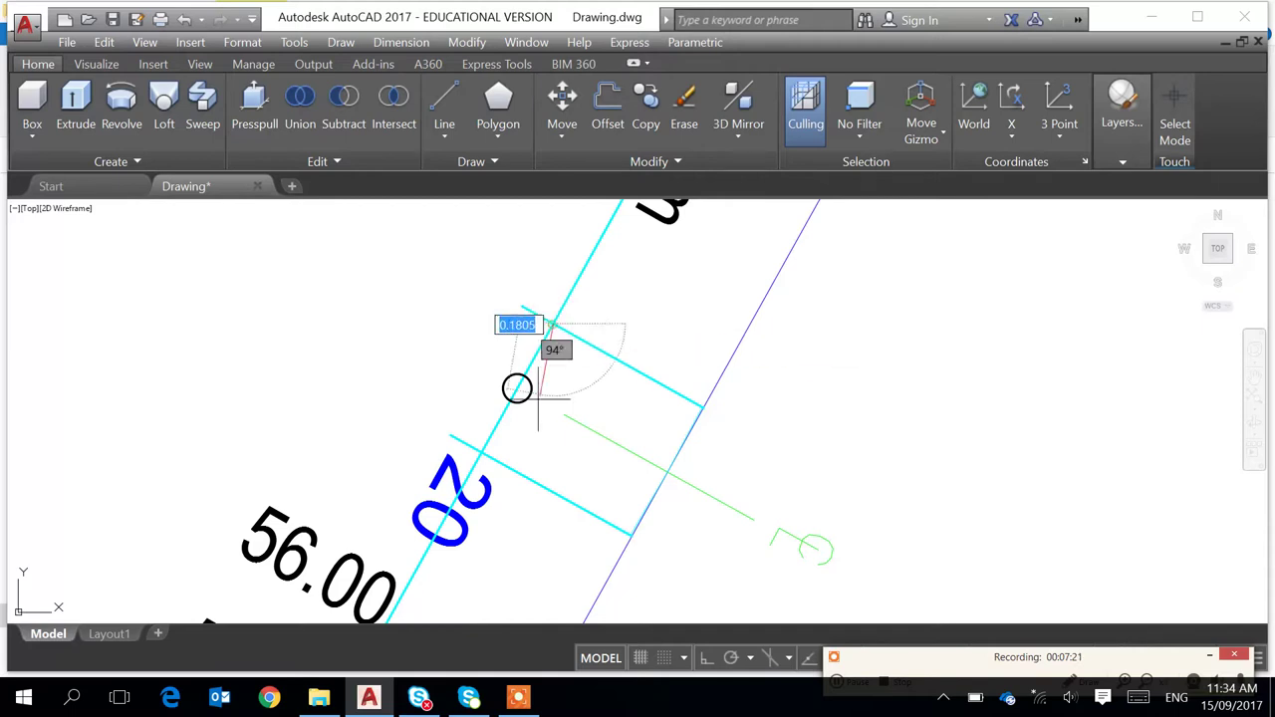
{"action": "left_click", "coordinate": [481, 453]}
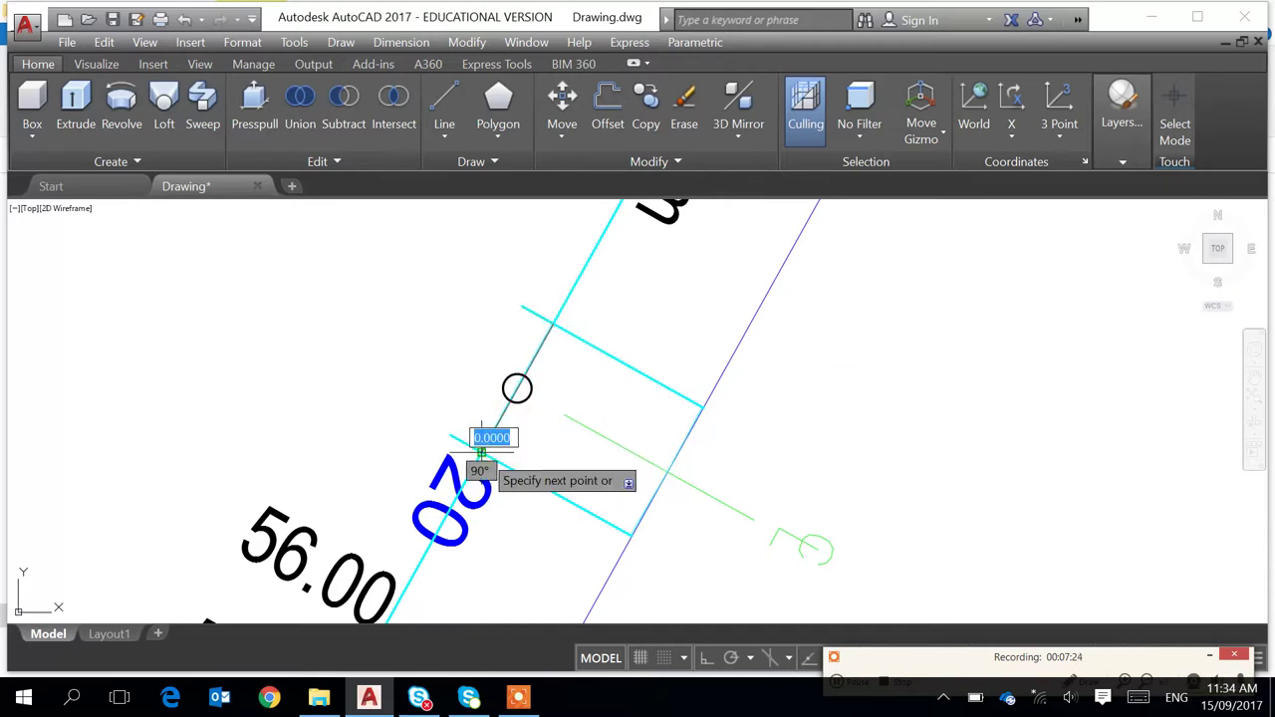
{"action": "key", "text": "Return"}
Match the properties of the chainage 20 limit line to the red limit line on the chainage 0 section
{"action": "scroll", "coordinate": [336, 315], "scroll_direction": "down", "scroll_amount": 6}
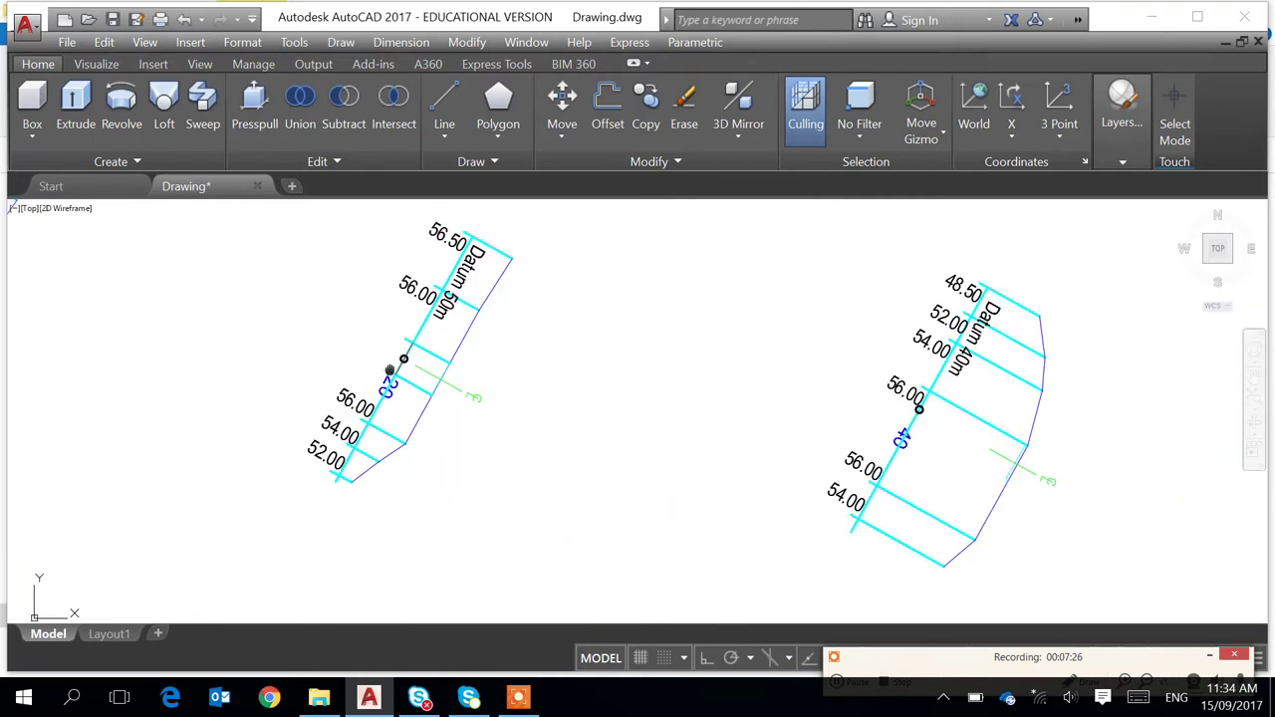
{"action": "middle_click_drag", "start_coordinate": [353, 348], "coordinate": [606, 426]}
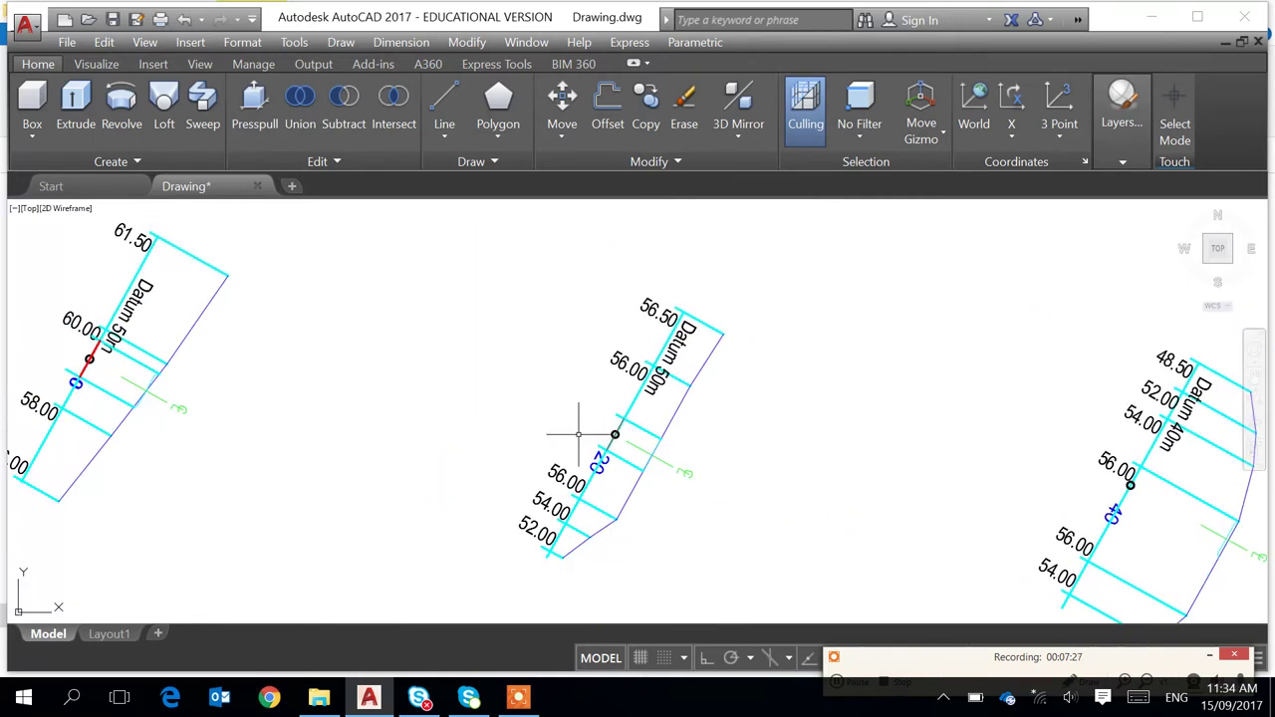
{"action": "left_click", "coordinate": [464, 42]}
{"action": "left_click", "coordinate": [568, 29]}
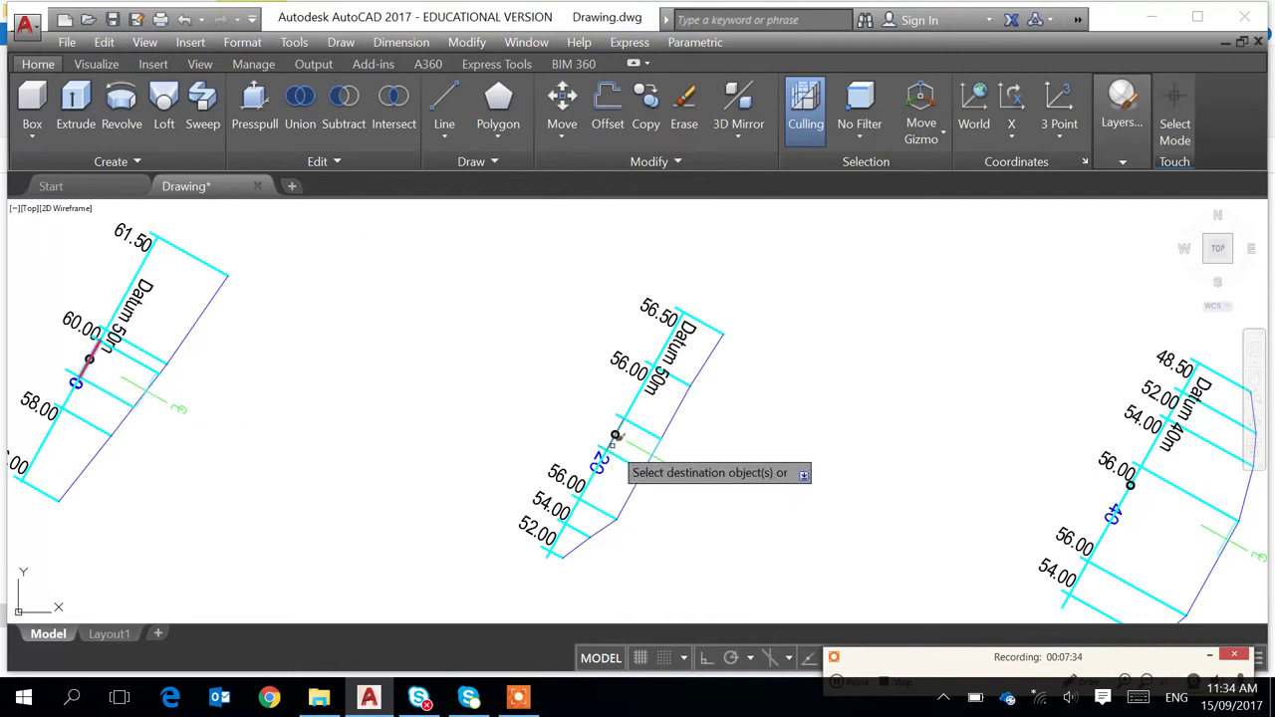
{"action": "scroll", "coordinate": [857, 474], "scroll_direction": "down", "scroll_amount": 4}
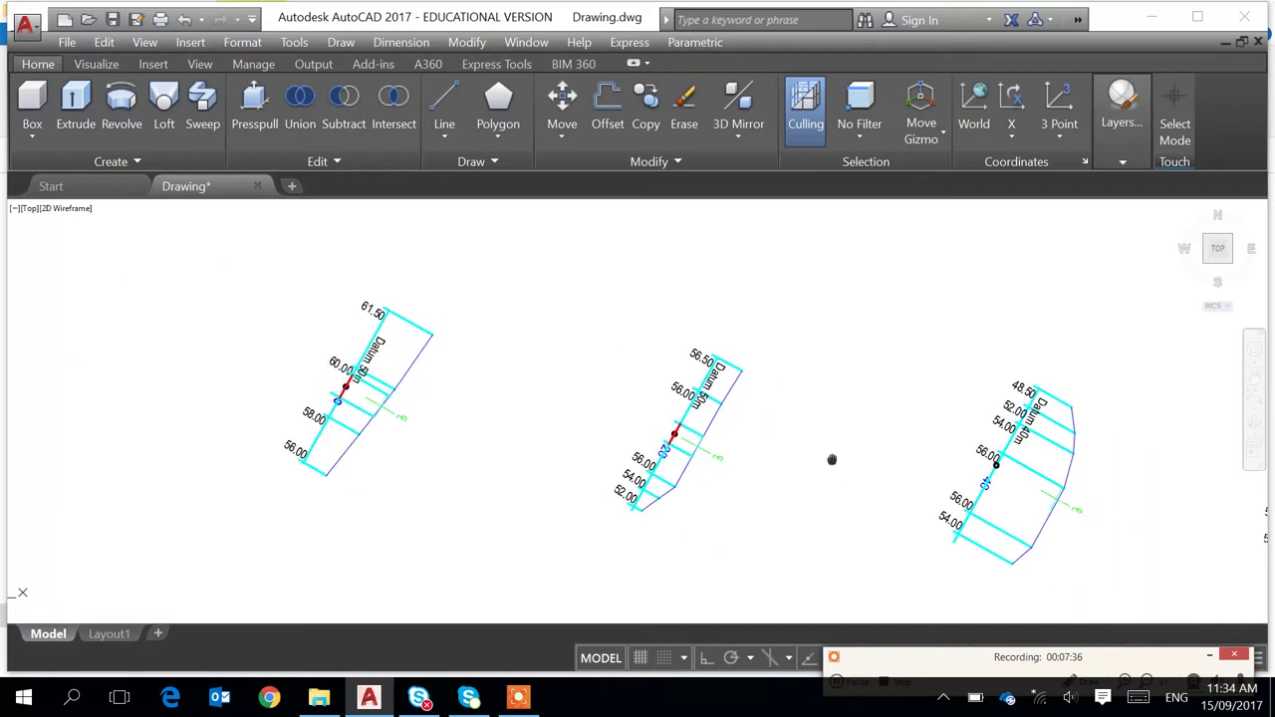
{"action": "scroll", "coordinate": [872, 511], "scroll_direction": "up", "scroll_amount": 4}
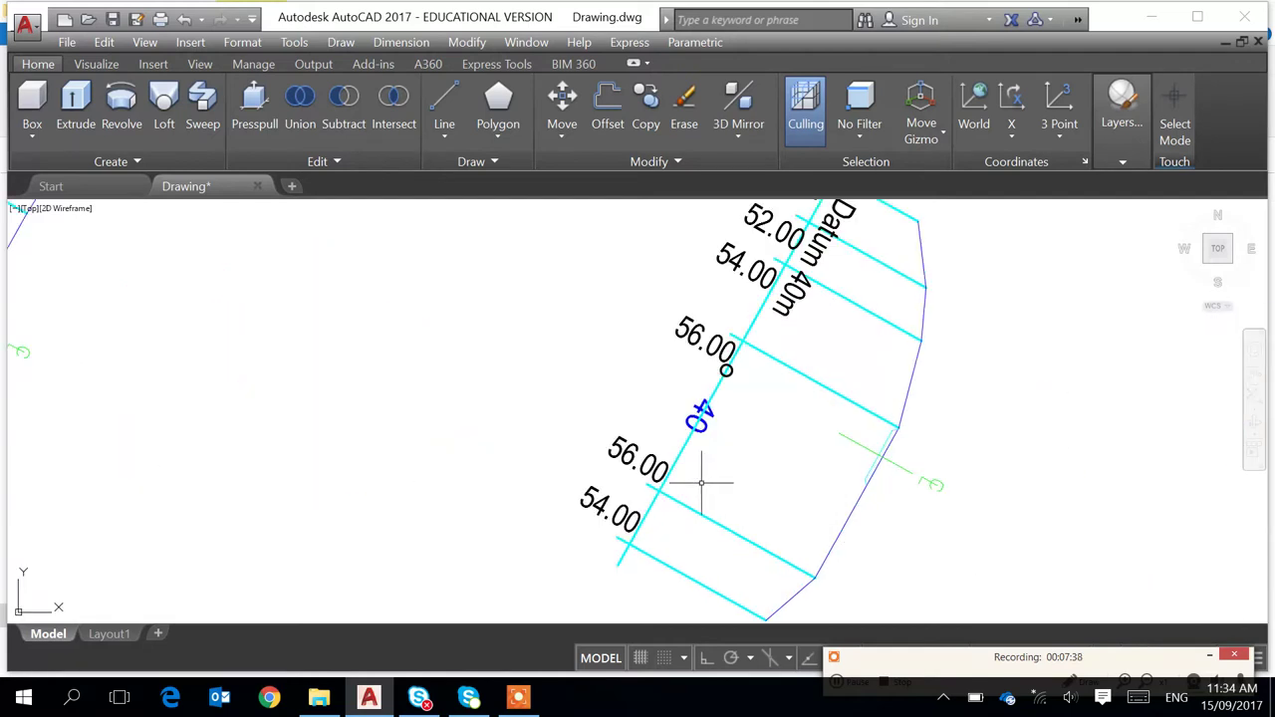
Copy the chainage 60 section's 56.00 projection line beside the datum label from its ground-line end to the adjacent batter's meeting point with the ground
{"action": "scroll", "coordinate": [701, 483], "scroll_direction": "down", "scroll_amount": 4}
{"action": "mouse_move", "coordinate": [910, 498]}
{"action": "middle_mouse_down"}
{"action": "mouse_move", "coordinate": [783, 469]}
{"action": "mouse_move", "coordinate": [621, 469]}
{"action": "middle_mouse_up"}
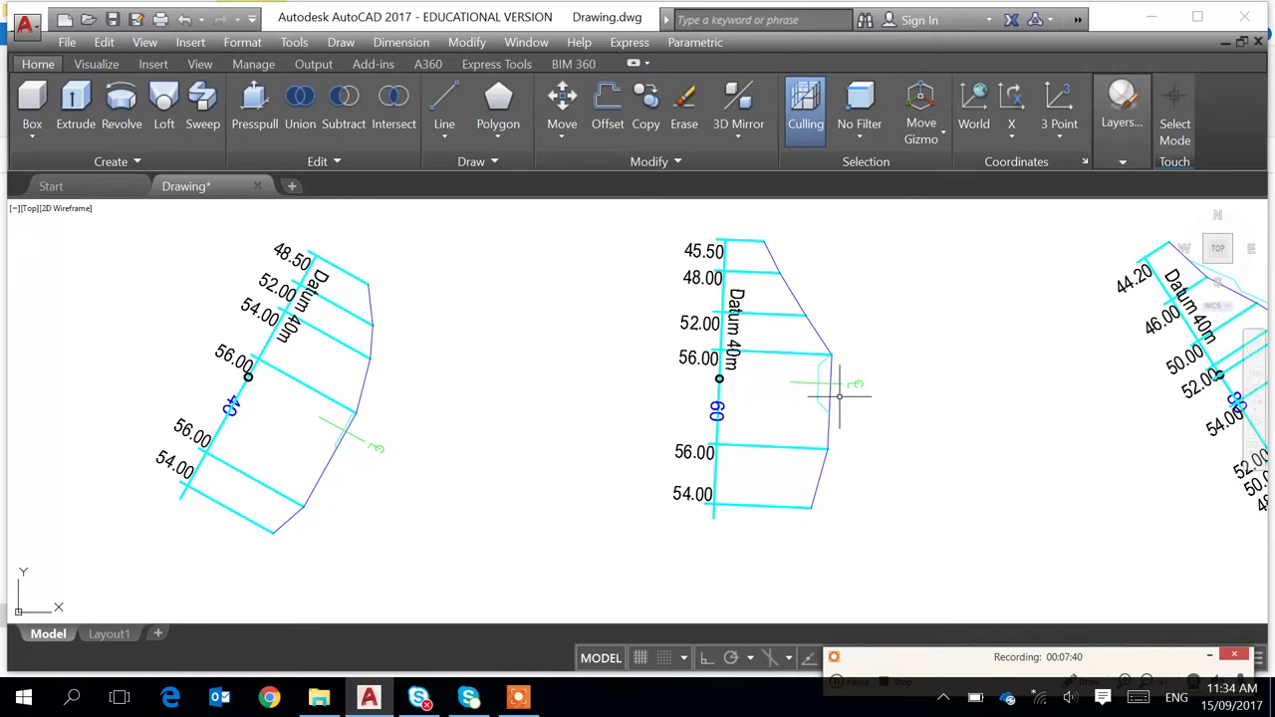
{"action": "scroll", "coordinate": [840, 396], "scroll_direction": "up", "scroll_amount": 4}
{"action": "mouse_move", "coordinate": [784, 376]}
{"action": "middle_mouse_down"}
{"action": "mouse_move", "coordinate": [793, 434]}
{"action": "mouse_move", "coordinate": [791, 417]}
{"action": "middle_mouse_up"}
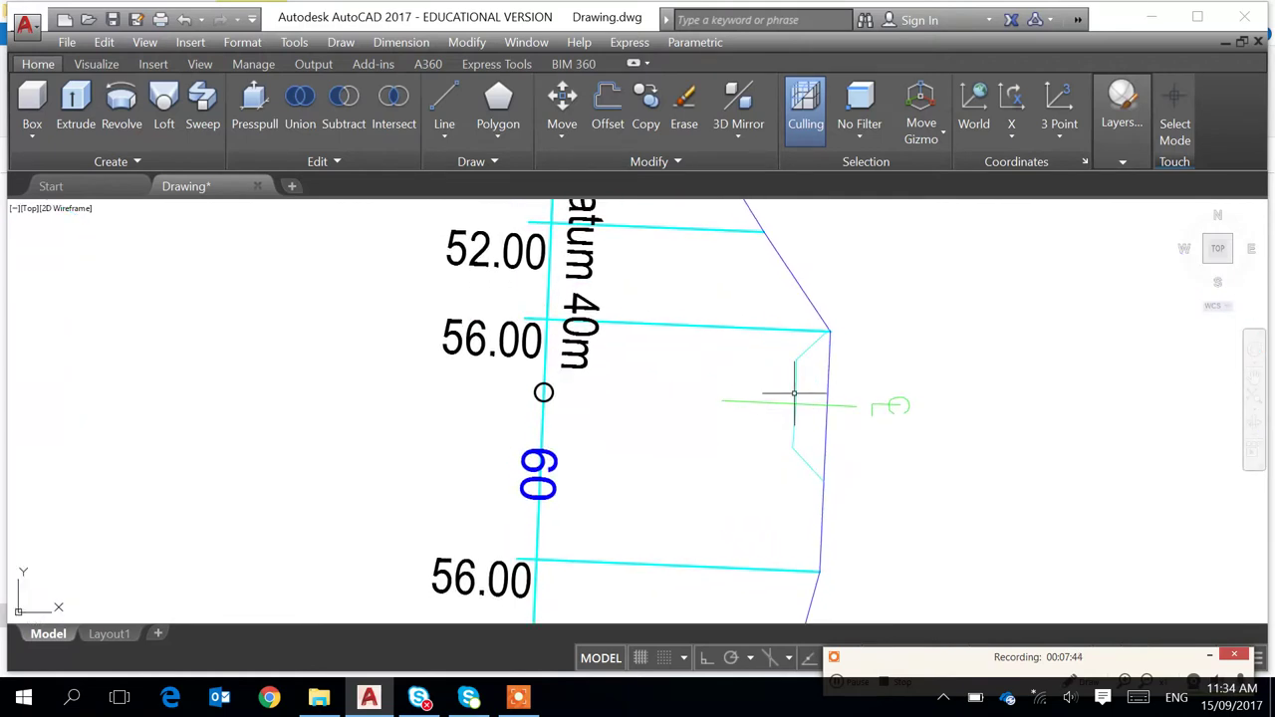
{"action": "scroll", "coordinate": [794, 393], "scroll_direction": "up", "scroll_amount": 1}
{"action": "scroll", "coordinate": [804, 375], "scroll_direction": "up", "scroll_amount": 2}
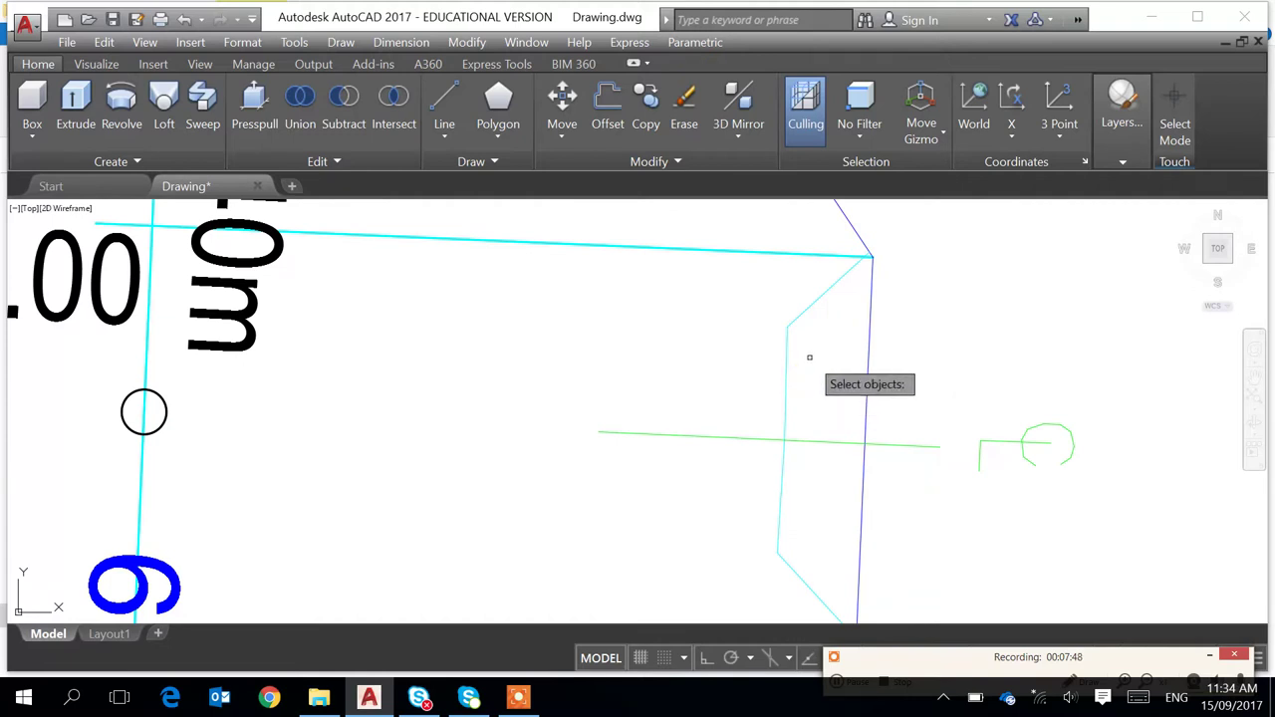
{"action": "left_click", "coordinate": [804, 255]}
{"action": "key", "text": "Return"}
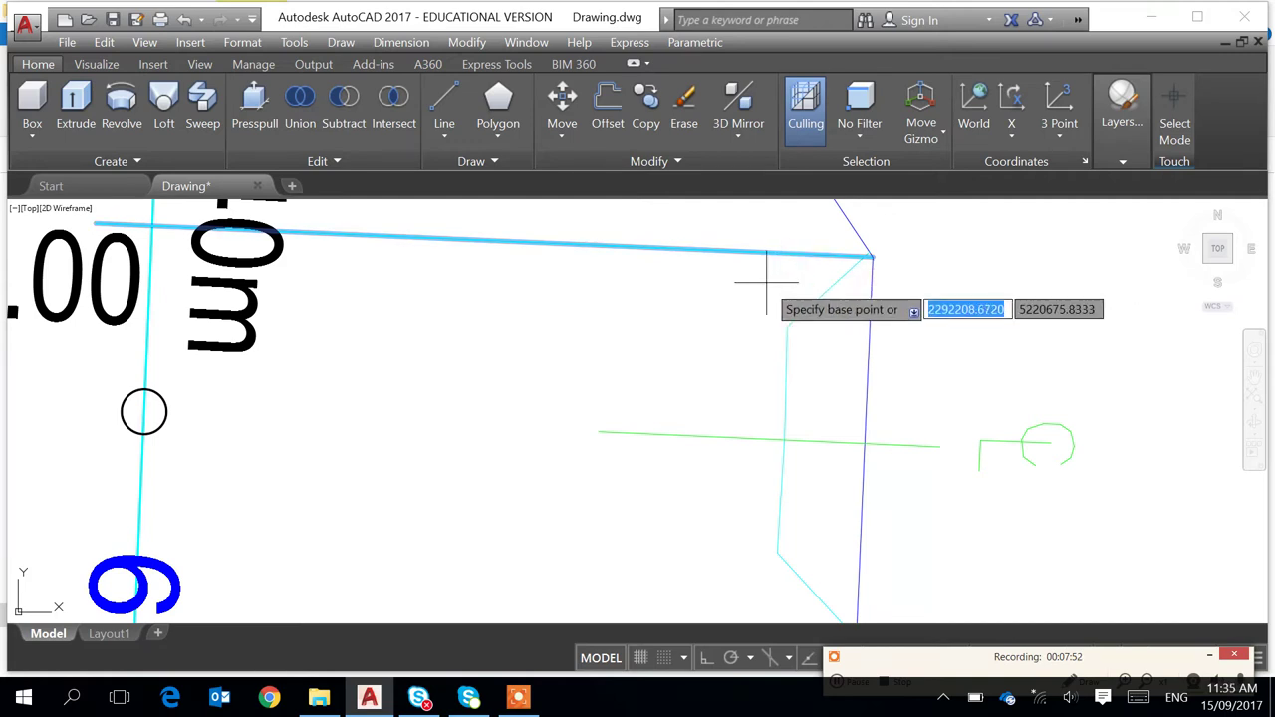
{"action": "middle_click_drag", "start_coordinate": [754, 276], "coordinate": [718, 354]}
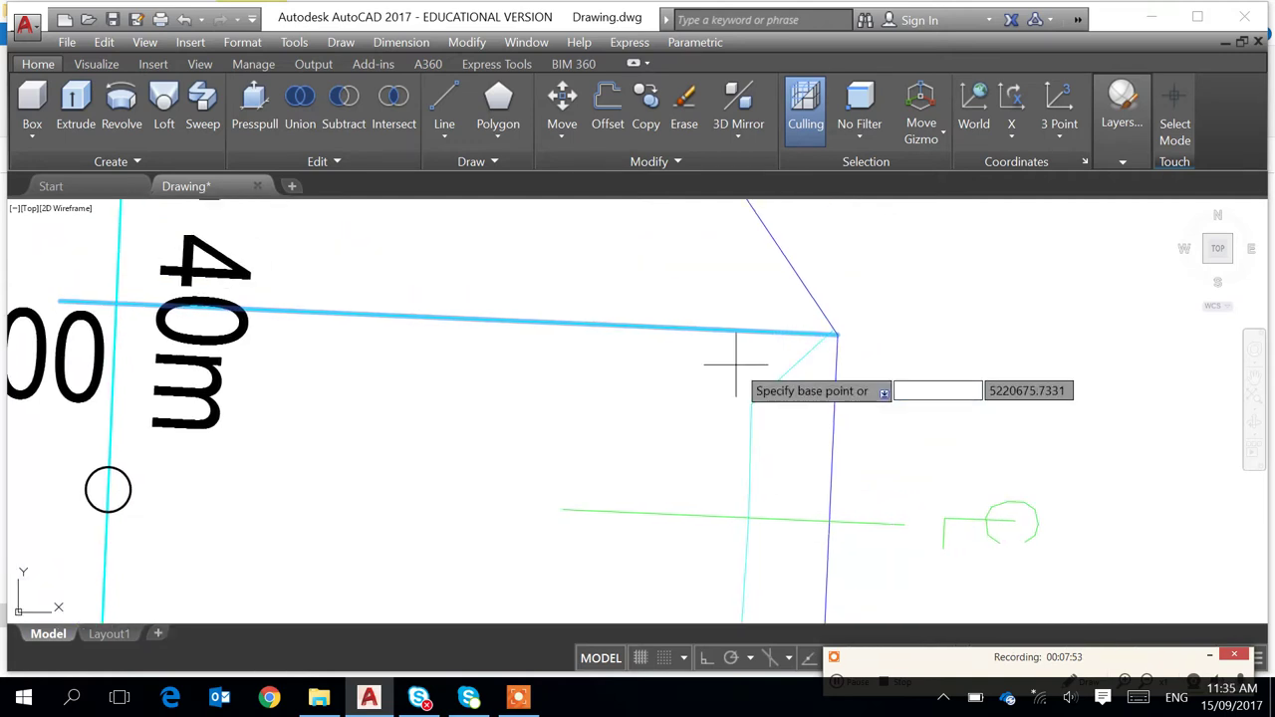
{"action": "left_click", "coordinate": [837, 334]}
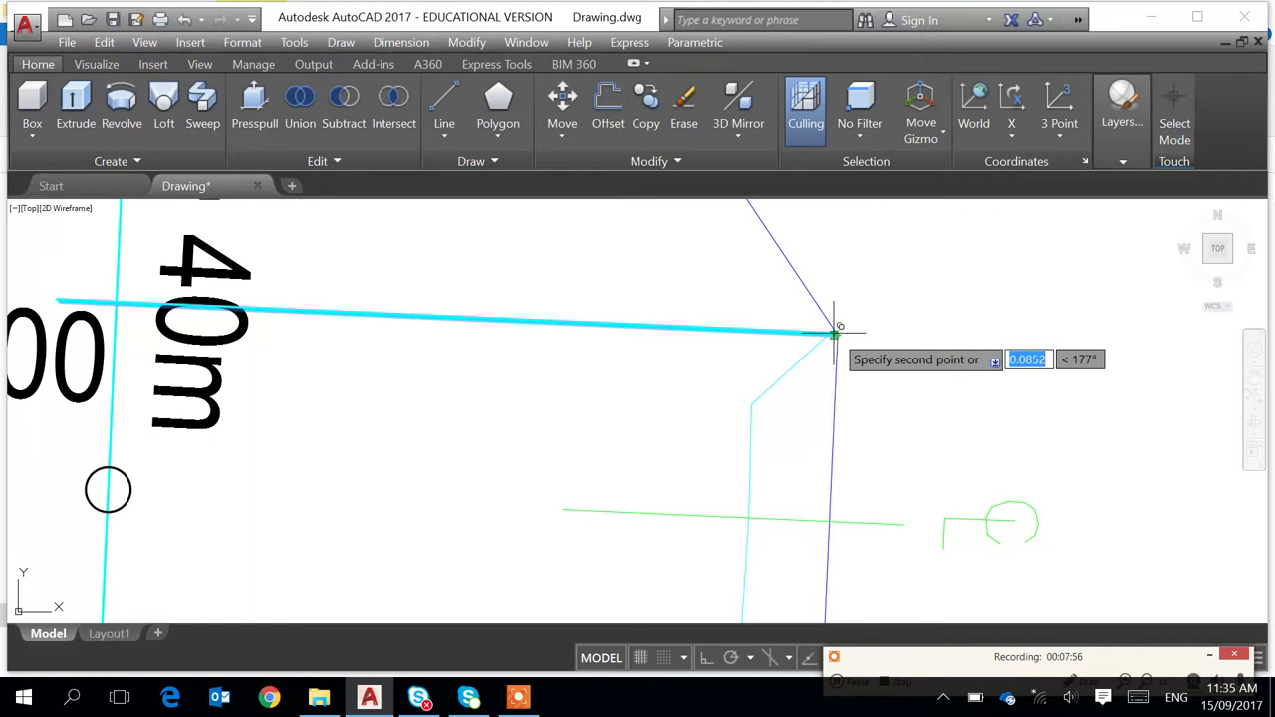
{"action": "scroll", "coordinate": [837, 335], "scroll_direction": "up", "scroll_amount": 5}
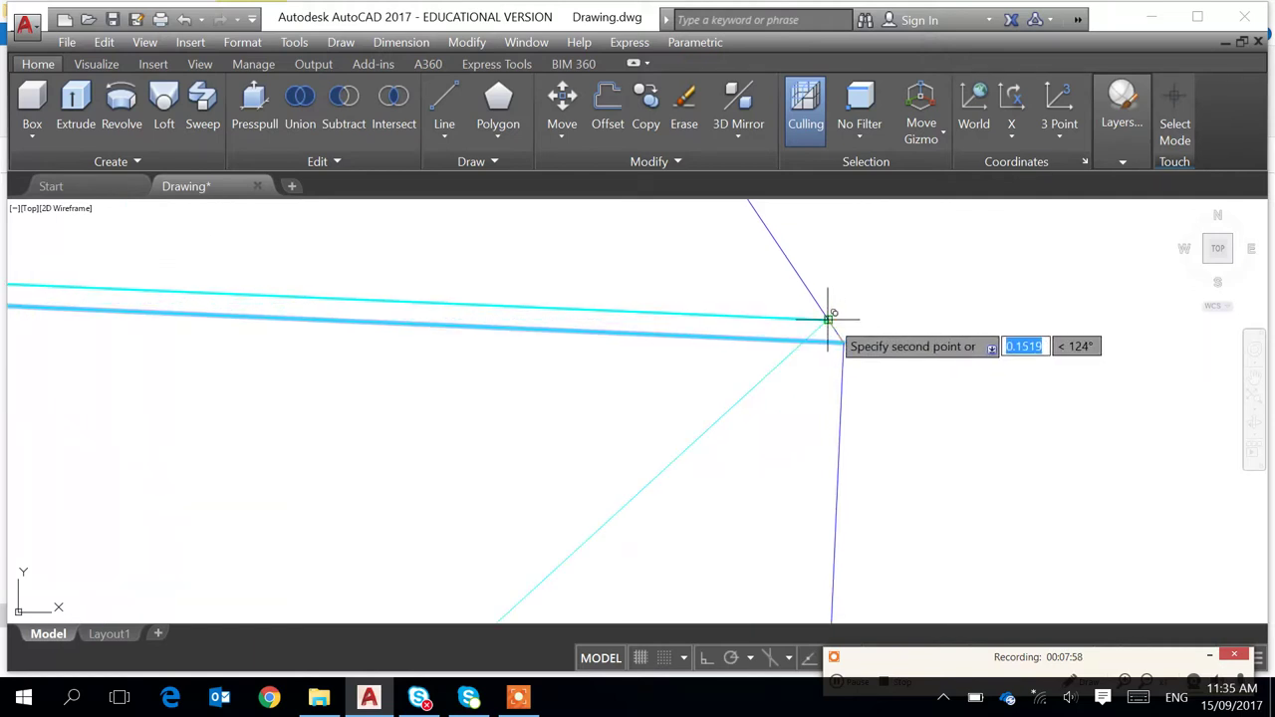
{"action": "left_click", "coordinate": [828, 319]}
Place a second copy of the chainage 60 projection line where the opposite batter meets the ground line
{"action": "scroll", "coordinate": [826, 374], "scroll_direction": "down", "scroll_amount": 5}
{"action": "middle_click_drag", "start_coordinate": [792, 543], "coordinate": [788, 239]}
{"action": "scroll", "coordinate": [792, 241], "scroll_direction": "down", "scroll_amount": 1}
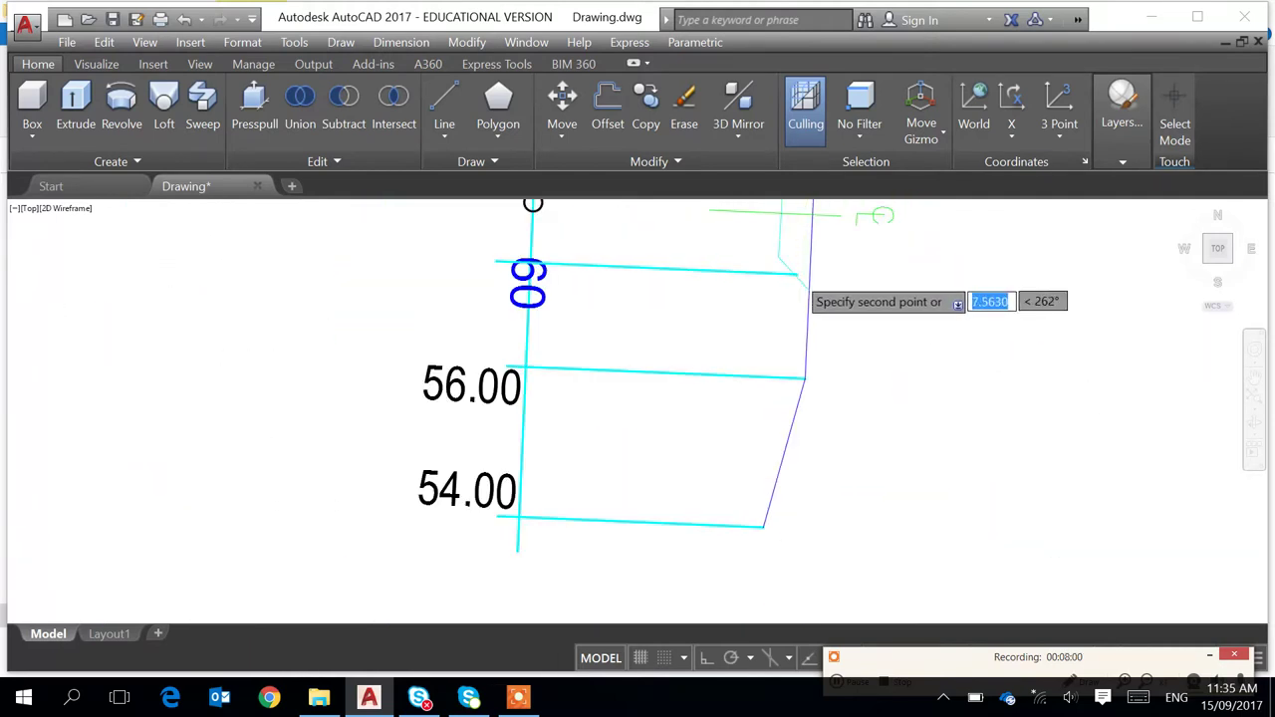
{"action": "scroll", "coordinate": [792, 298], "scroll_direction": "down", "scroll_amount": 2}
{"action": "scroll", "coordinate": [802, 358], "scroll_direction": "up", "scroll_amount": 6}
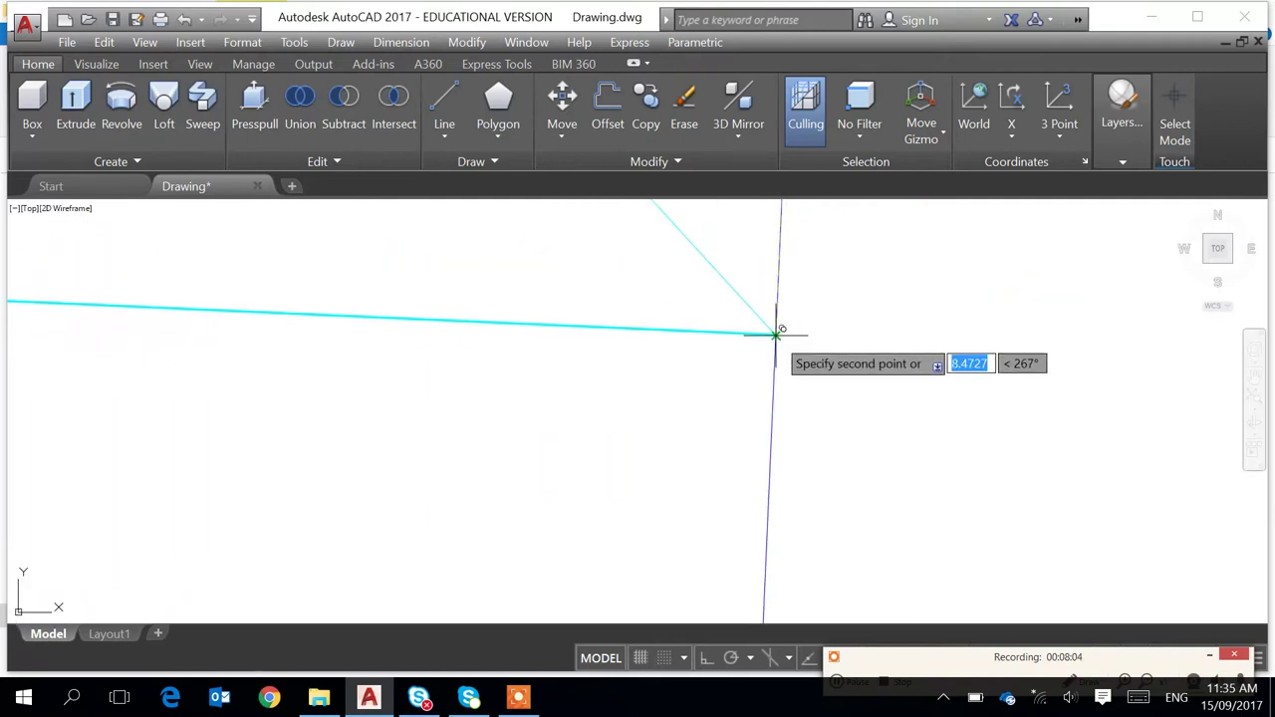
{"action": "left_click", "coordinate": [776, 335]}
{"action": "key", "text": "Return"}
{"action": "scroll", "coordinate": [848, 354], "scroll_direction": "down", "scroll_amount": 5}
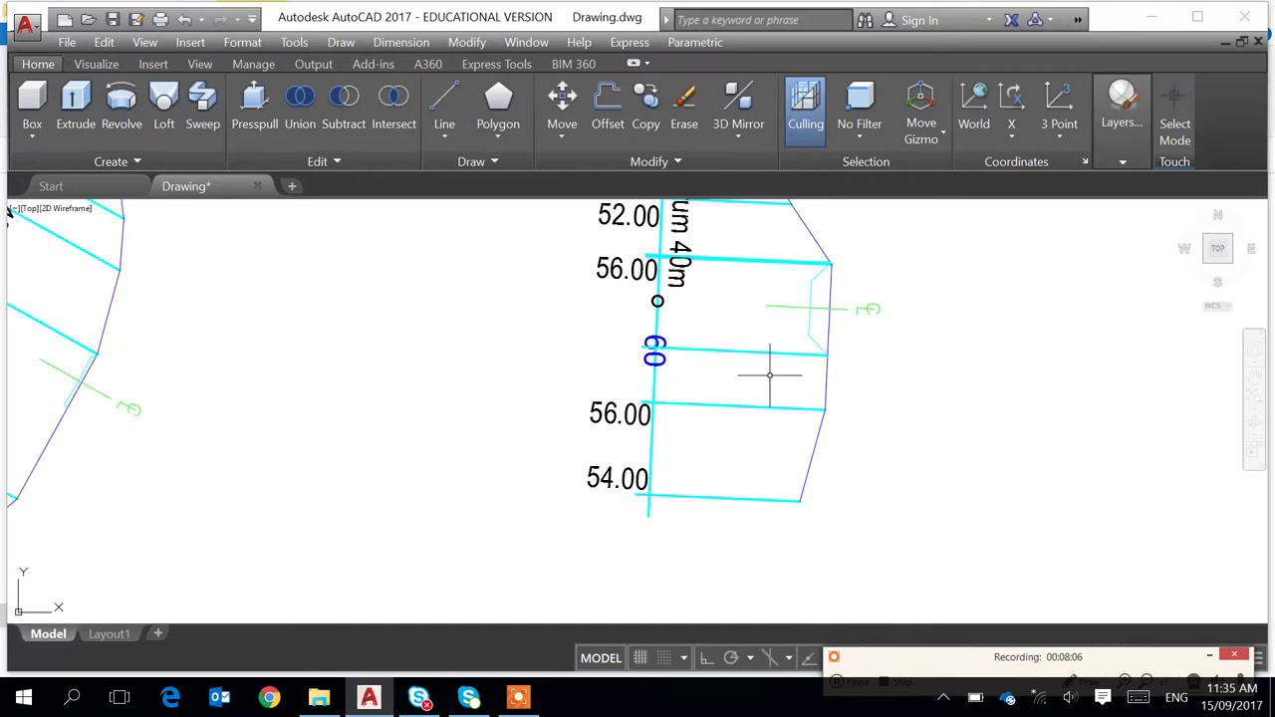
Draw a line along the chainage 60 datum line between its intersections with the two copied projection lines
{"action": "key", "text": "Return"}
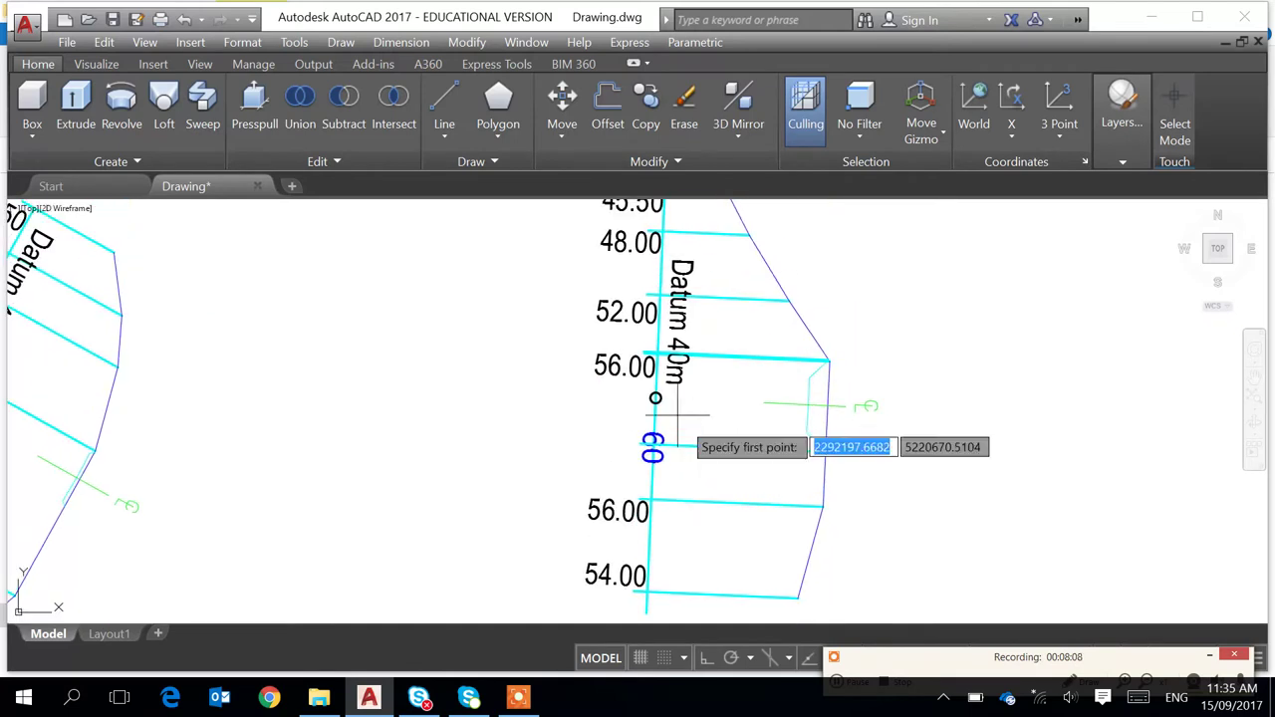
{"action": "scroll", "coordinate": [638, 254], "scroll_direction": "up", "scroll_amount": 4}
{"action": "middle_click_drag", "start_coordinate": [822, 417], "coordinate": [753, 299]}
{"action": "scroll", "coordinate": [660, 365], "scroll_direction": "up", "scroll_amount": 2}
{"action": "left_click", "coordinate": [512, 404]}
{"action": "scroll", "coordinate": [498, 385], "scroll_direction": "down", "scroll_amount": 5}
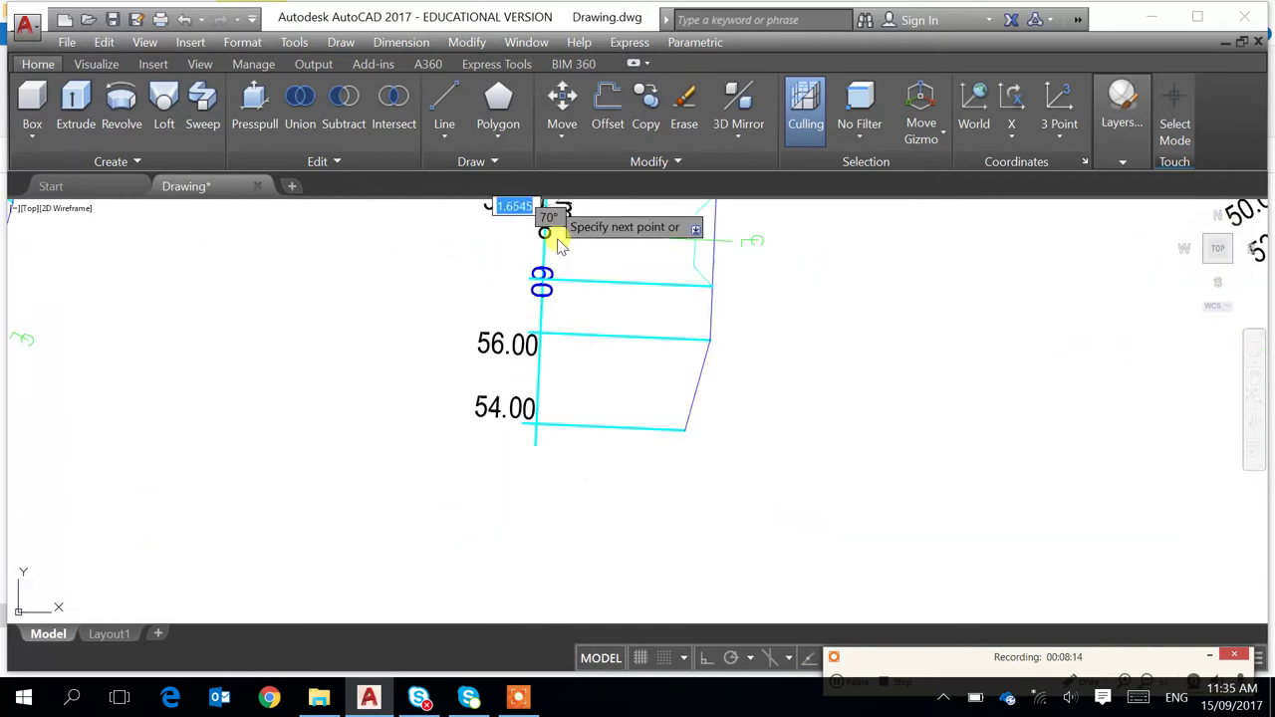
{"action": "scroll", "coordinate": [608, 337], "scroll_direction": "up", "scroll_amount": 2}
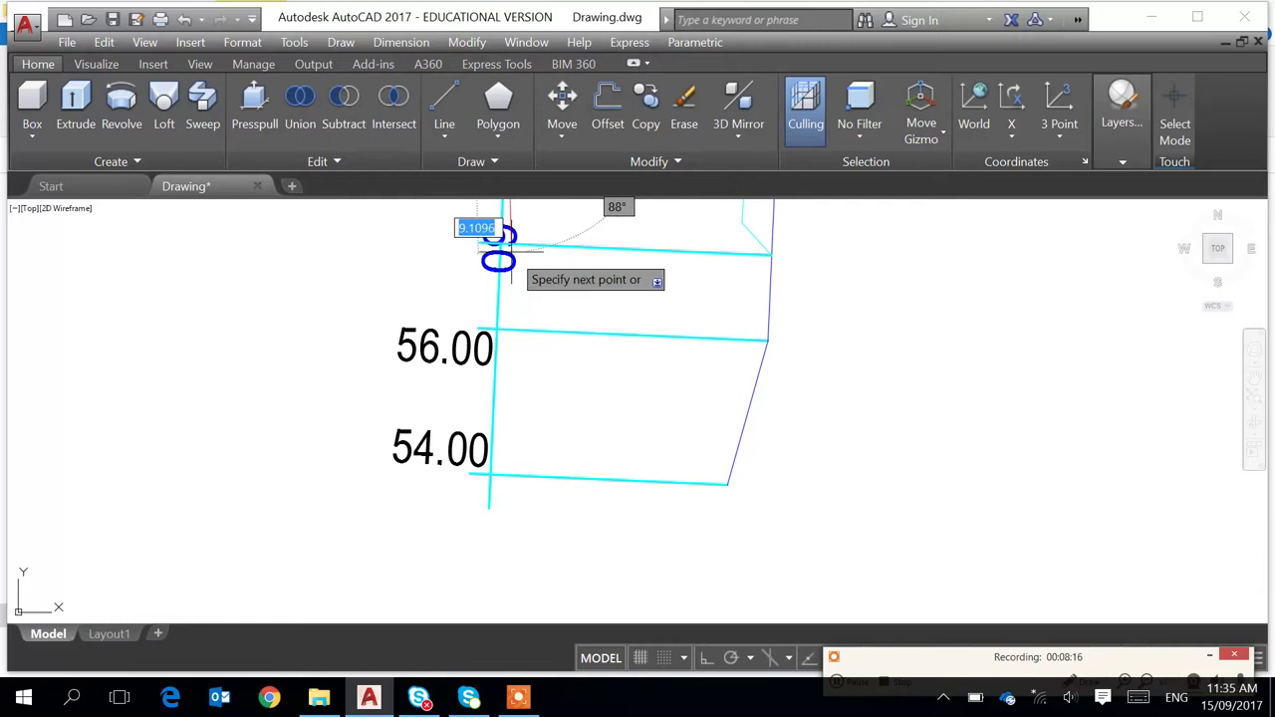
{"action": "scroll", "coordinate": [510, 249], "scroll_direction": "up", "scroll_amount": 5}
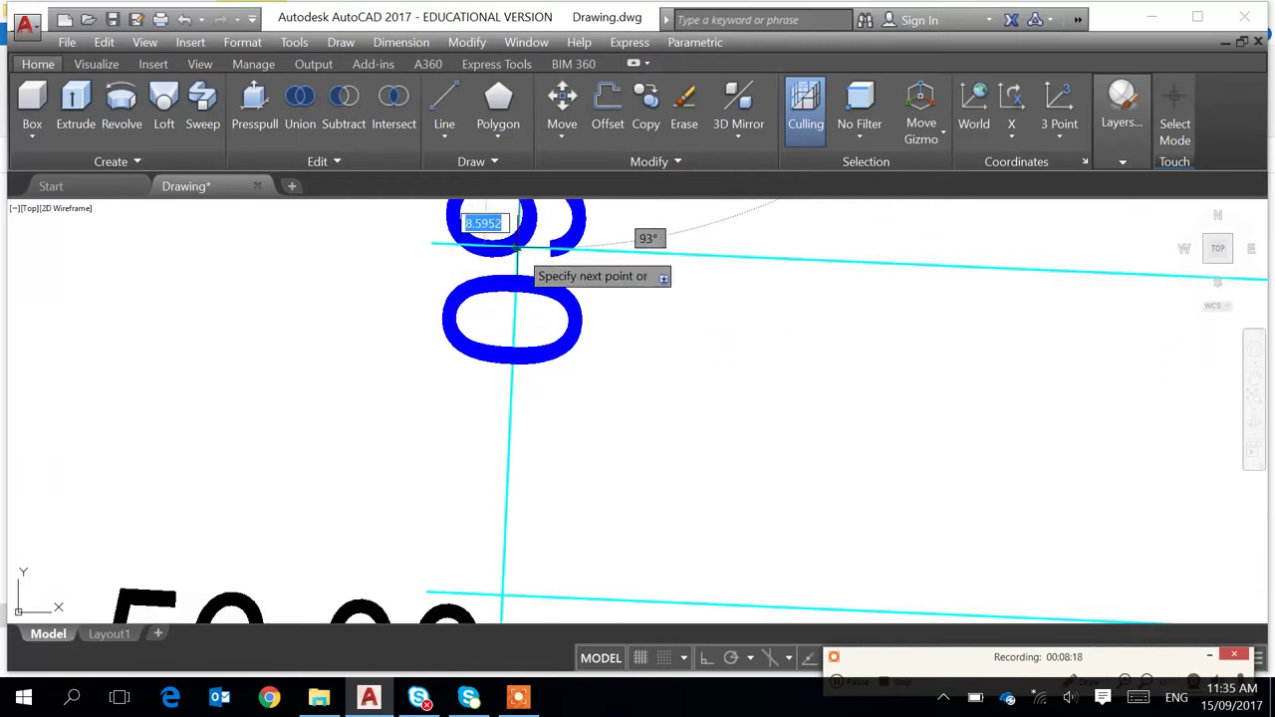
{"action": "left_click", "coordinate": [515, 245]}
{"action": "key", "text": "Escape"}
{"action": "scroll", "coordinate": [605, 315], "scroll_direction": "down", "scroll_amount": 3}
{"action": "middle_click_drag", "start_coordinate": [604, 315], "coordinate": [581, 466]}
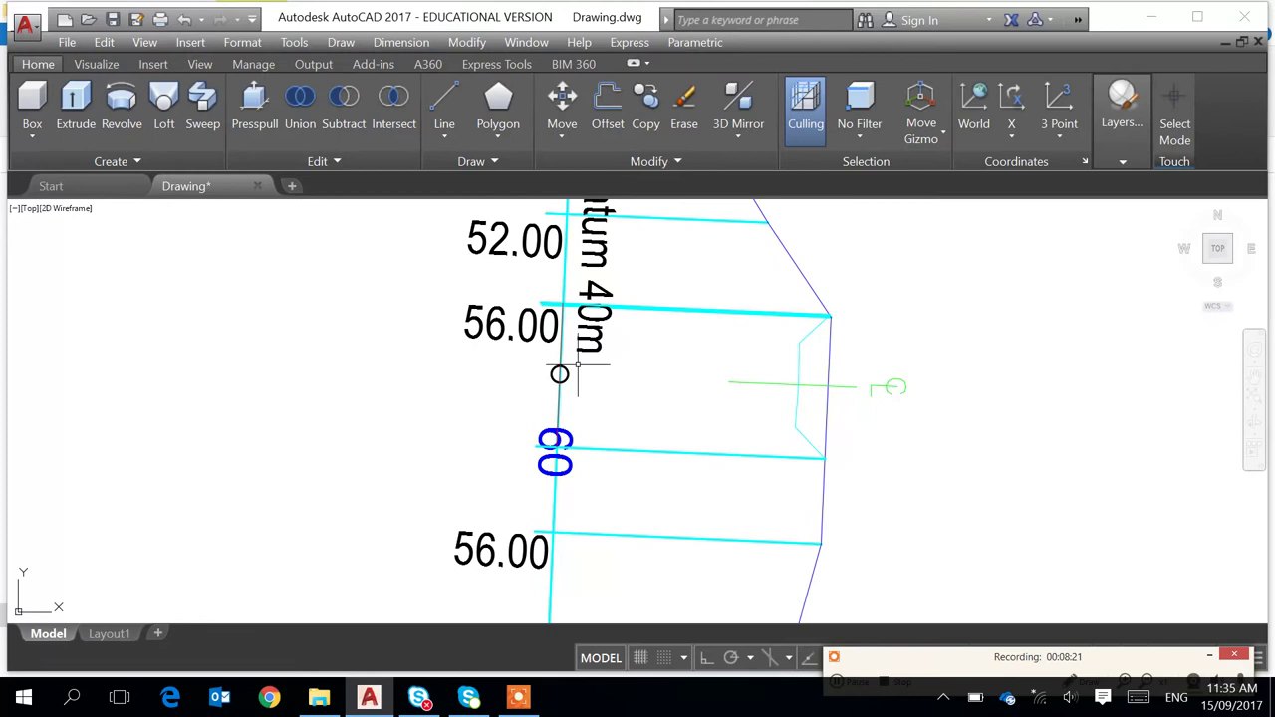
{"action": "left_click", "coordinate": [469, 43]}
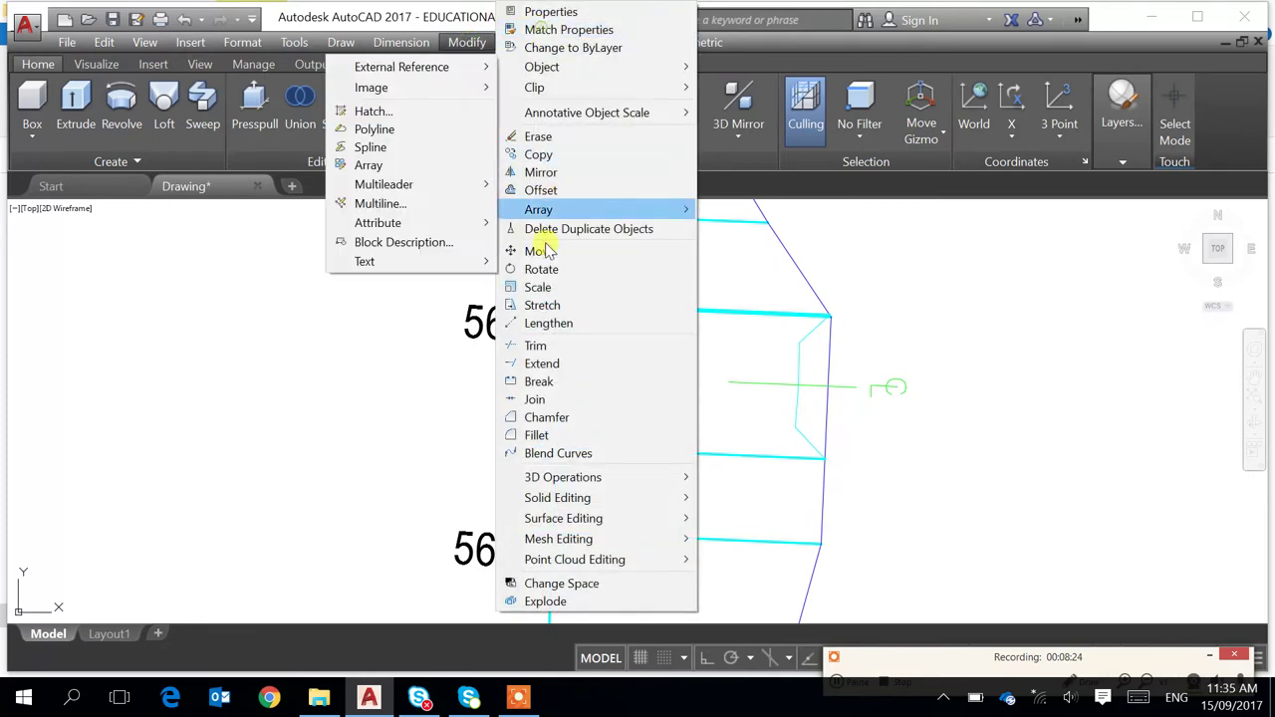
{"action": "left_click", "coordinate": [574, 48]}
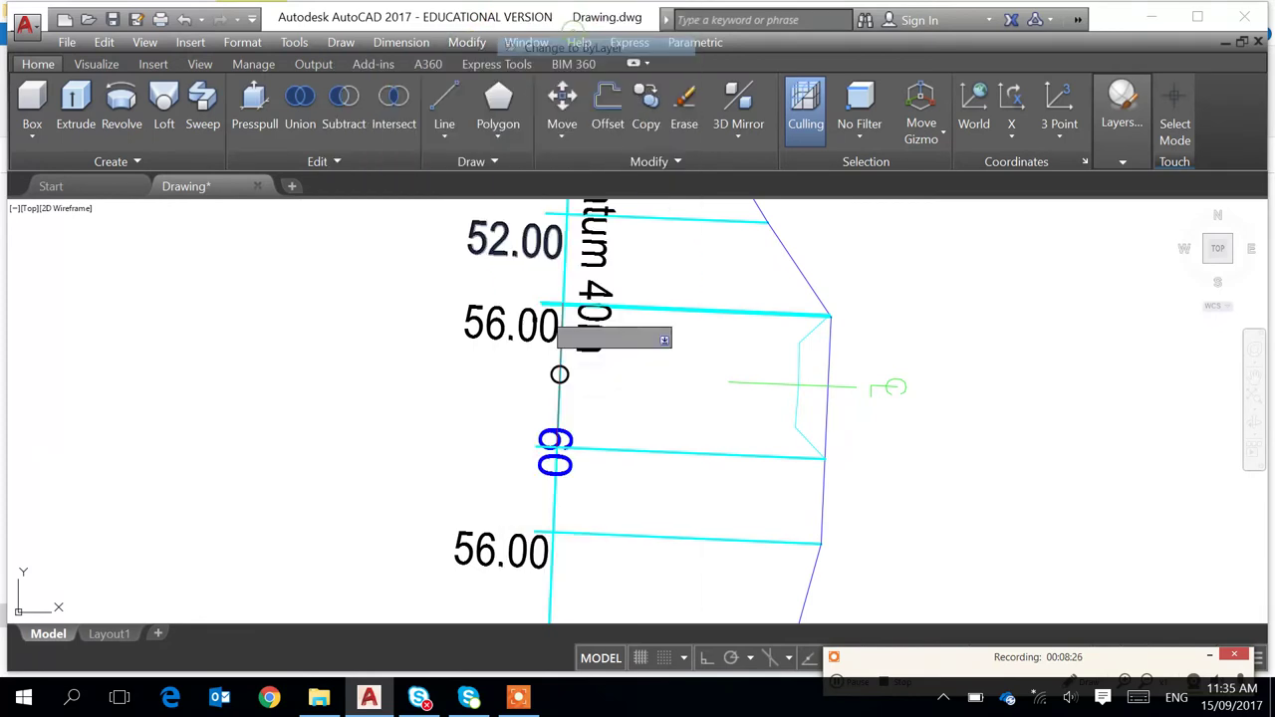
{"action": "scroll", "coordinate": [409, 342], "scroll_direction": "down", "scroll_amount": 2}
{"action": "middle_click_drag", "start_coordinate": [48, 411], "coordinate": [339, 425]}
{"action": "middle_click_drag", "start_coordinate": [213, 408], "coordinate": [529, 408]}
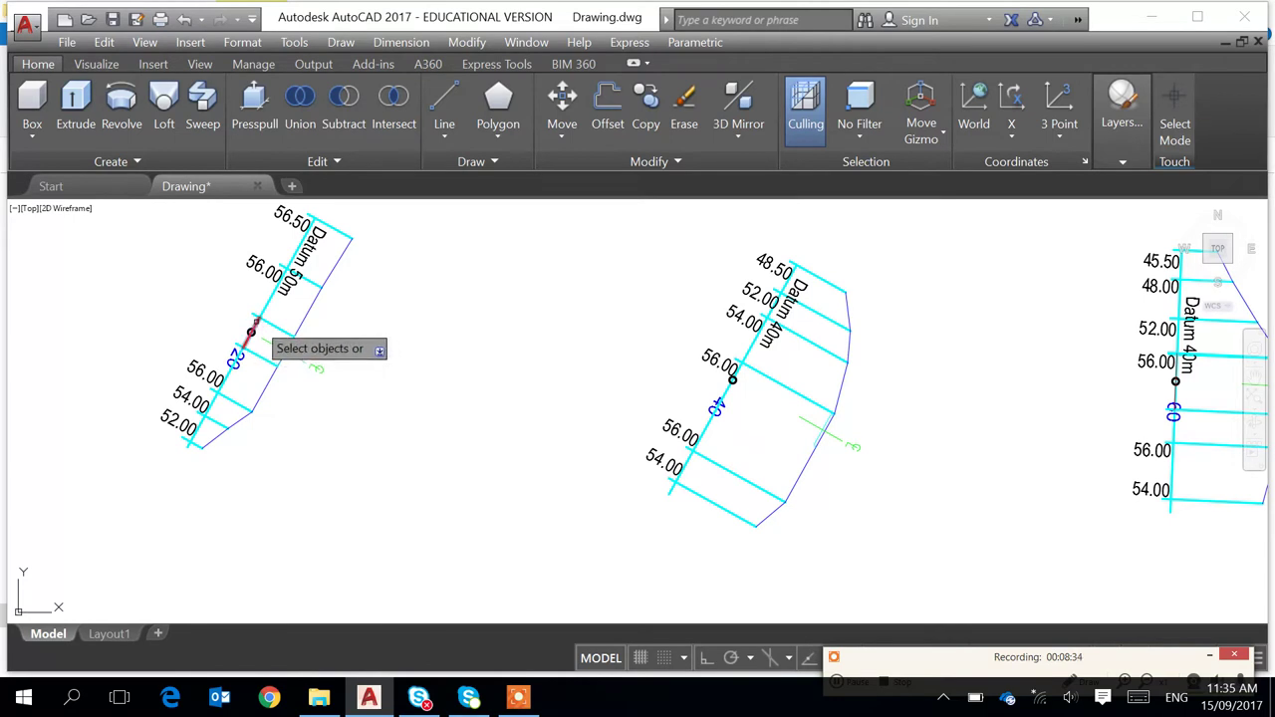
{"action": "middle_click_drag", "start_coordinate": [1010, 412], "coordinate": [605, 390]}
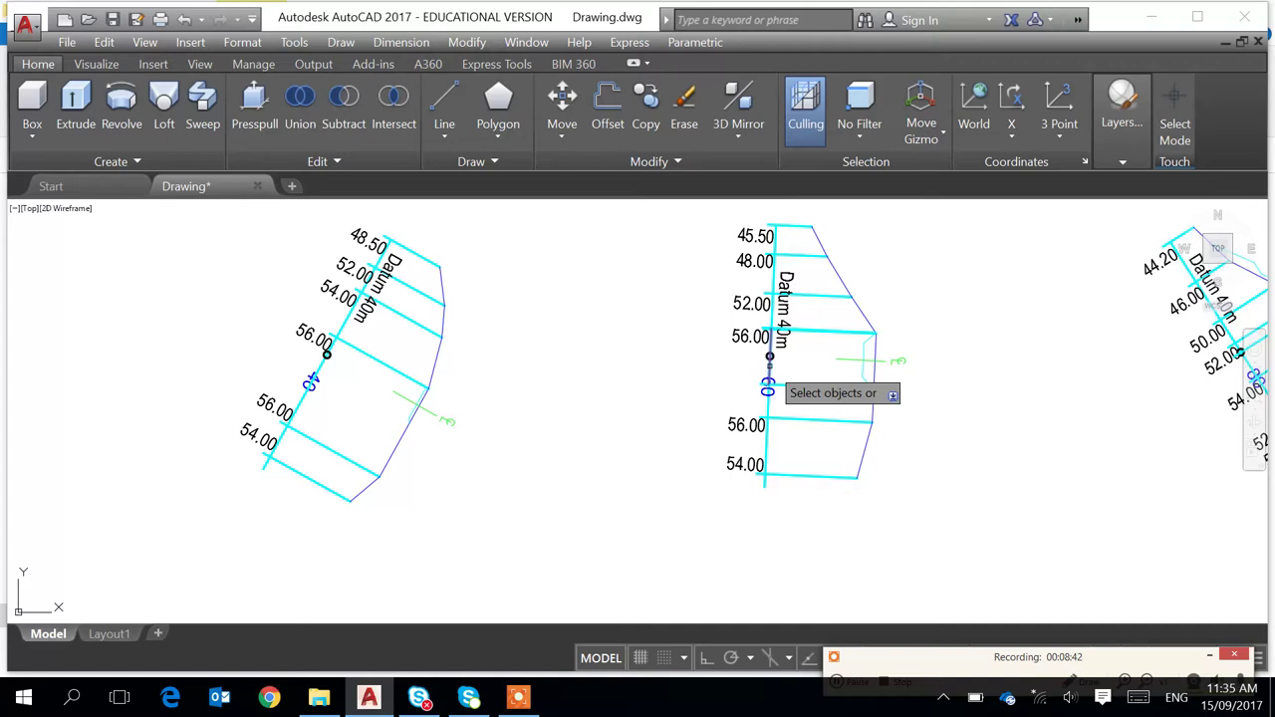
{"action": "scroll", "coordinate": [508, 404], "scroll_direction": "down", "scroll_amount": 4}
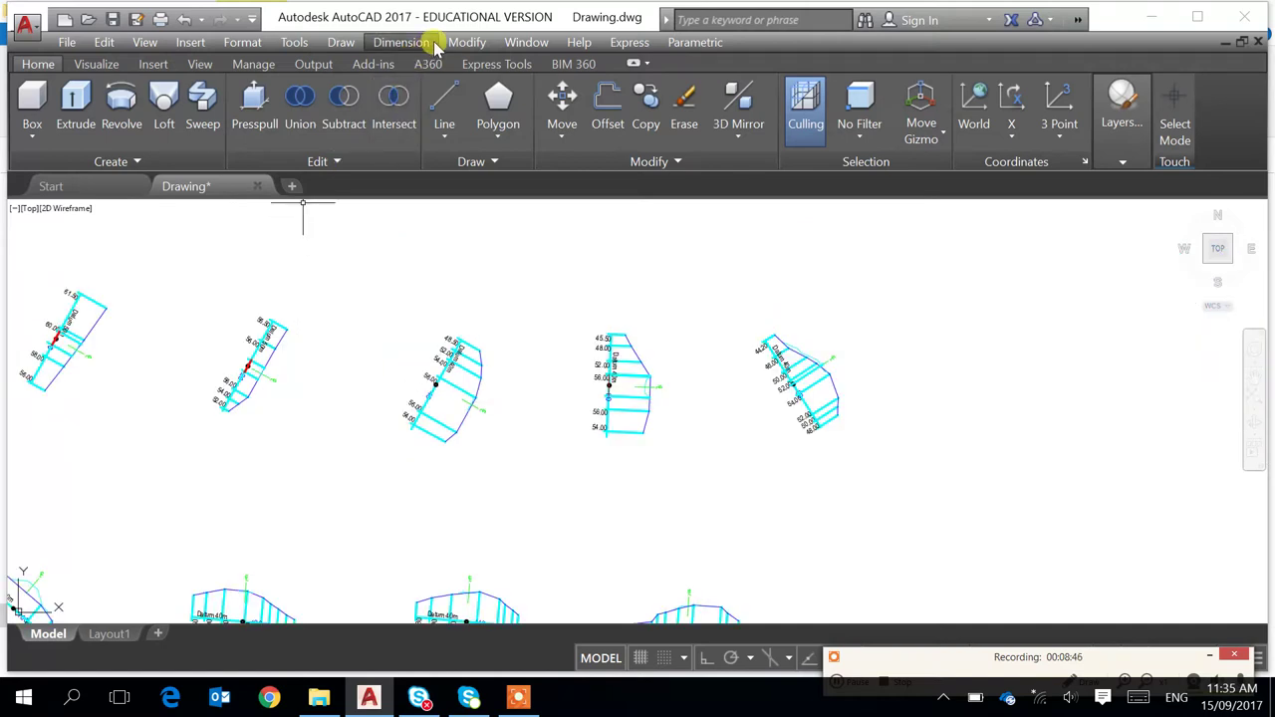
{"action": "left_click", "coordinate": [466, 41]}
{"action": "left_click", "coordinate": [573, 47]}
{"action": "scroll", "coordinate": [247, 366], "scroll_direction": "up", "scroll_amount": 4}
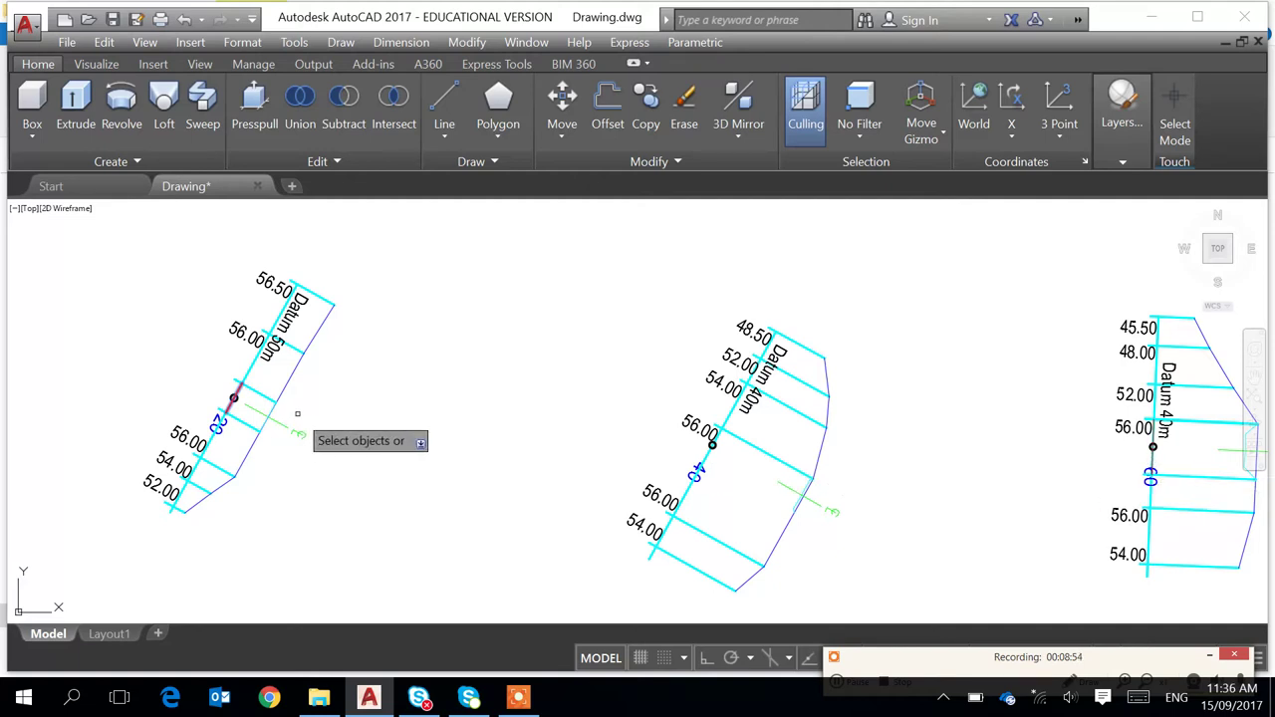
{"action": "key", "text": "Return"}
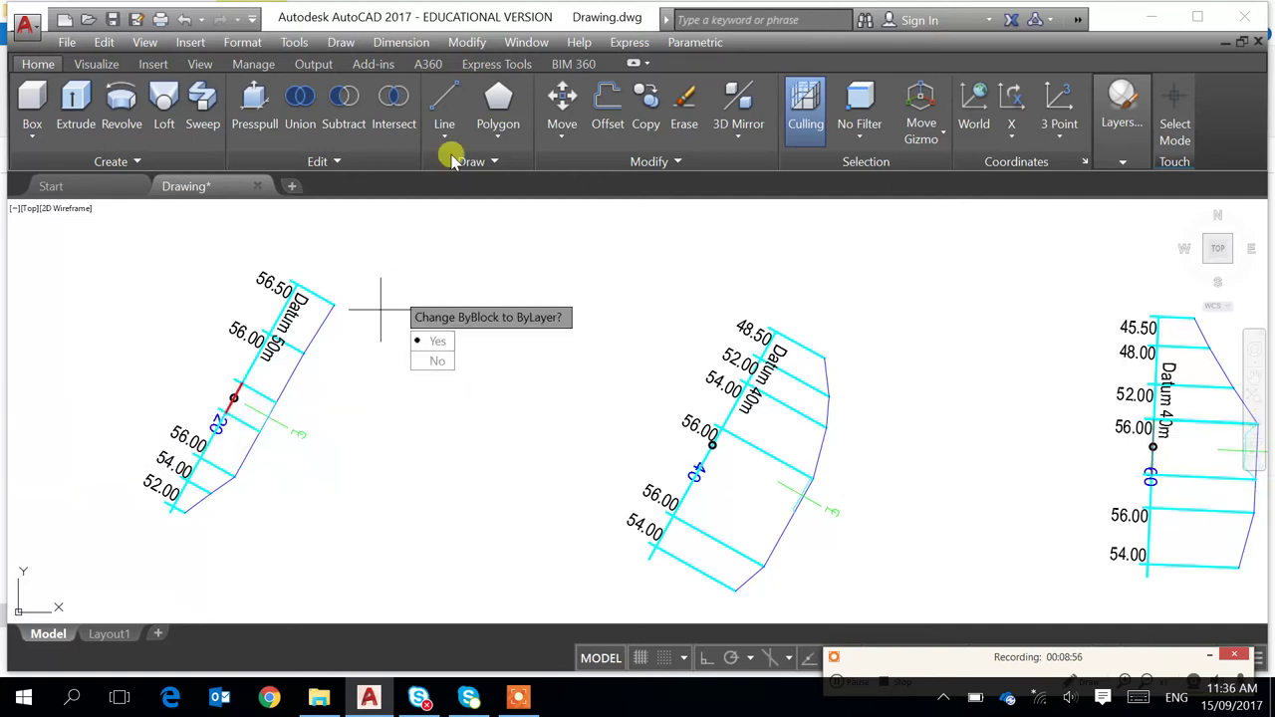
Match the properties of the chainage 60 limit line to the red limit line on the chainage 20 section
{"action": "left_click", "coordinate": [468, 43]}
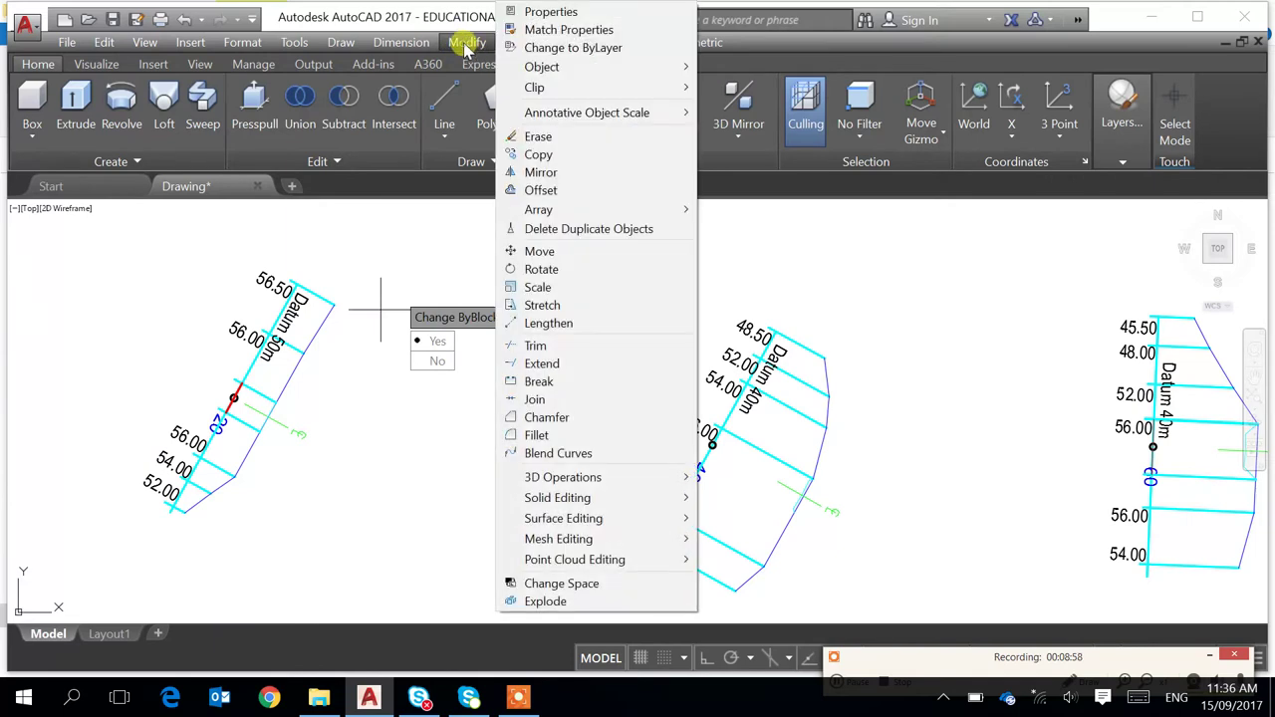
{"action": "left_click", "coordinate": [565, 31]}
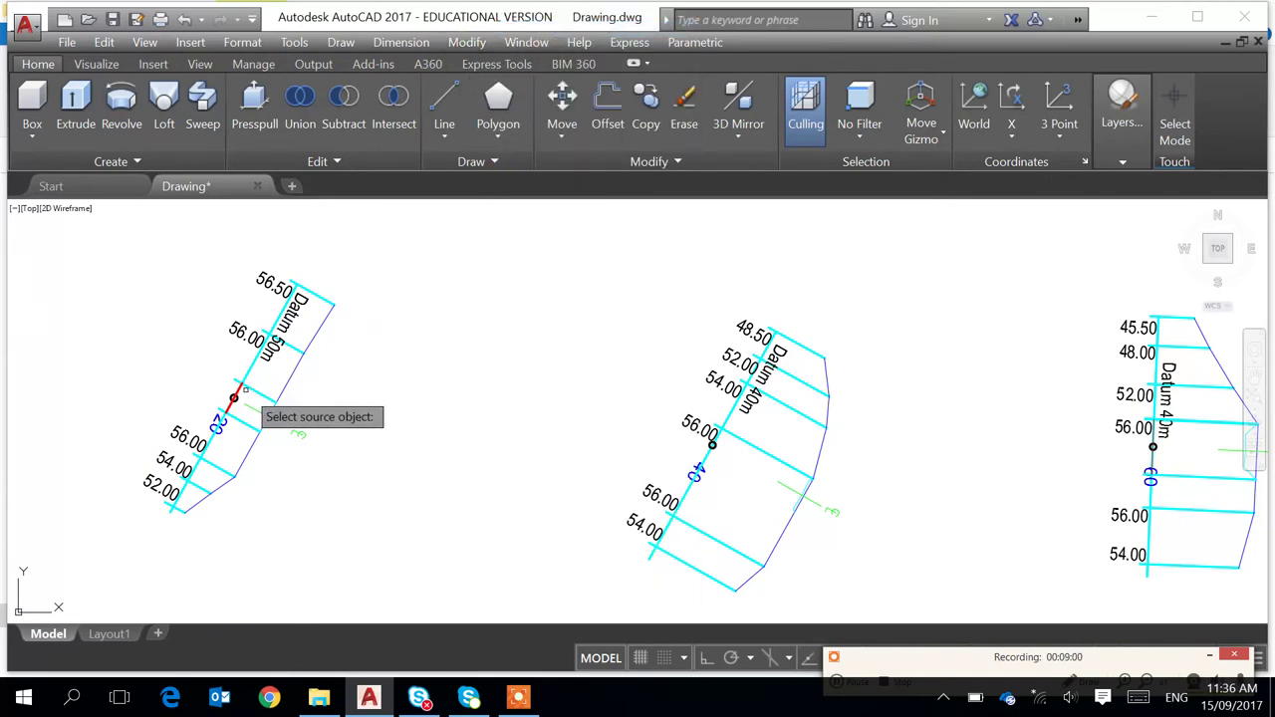
{"action": "left_click", "coordinate": [239, 387]}
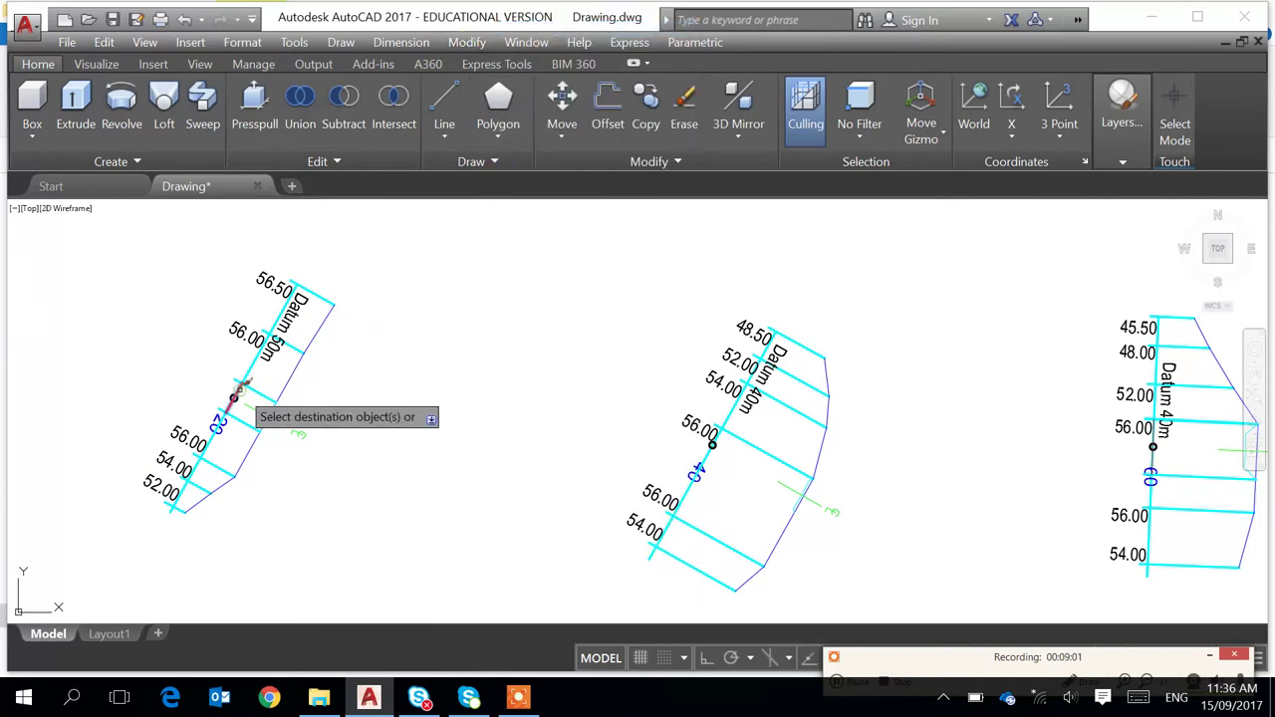
{"action": "left_click", "coordinate": [1154, 448]}
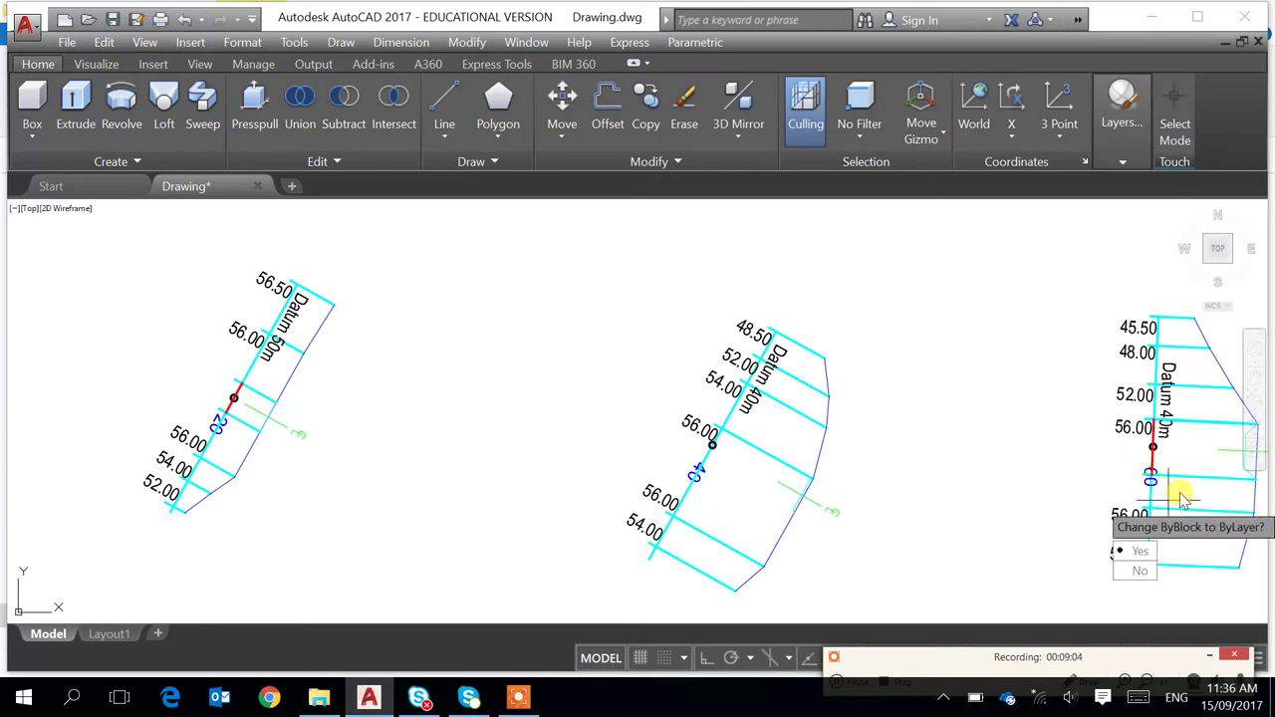
{"action": "scroll", "coordinate": [1096, 488], "scroll_direction": "down", "scroll_amount": 6}
{"action": "middle_click_drag", "start_coordinate": [1096, 485], "coordinate": [827, 392]}
{"action": "scroll", "coordinate": [833, 394], "scroll_direction": "up", "scroll_amount": 1}
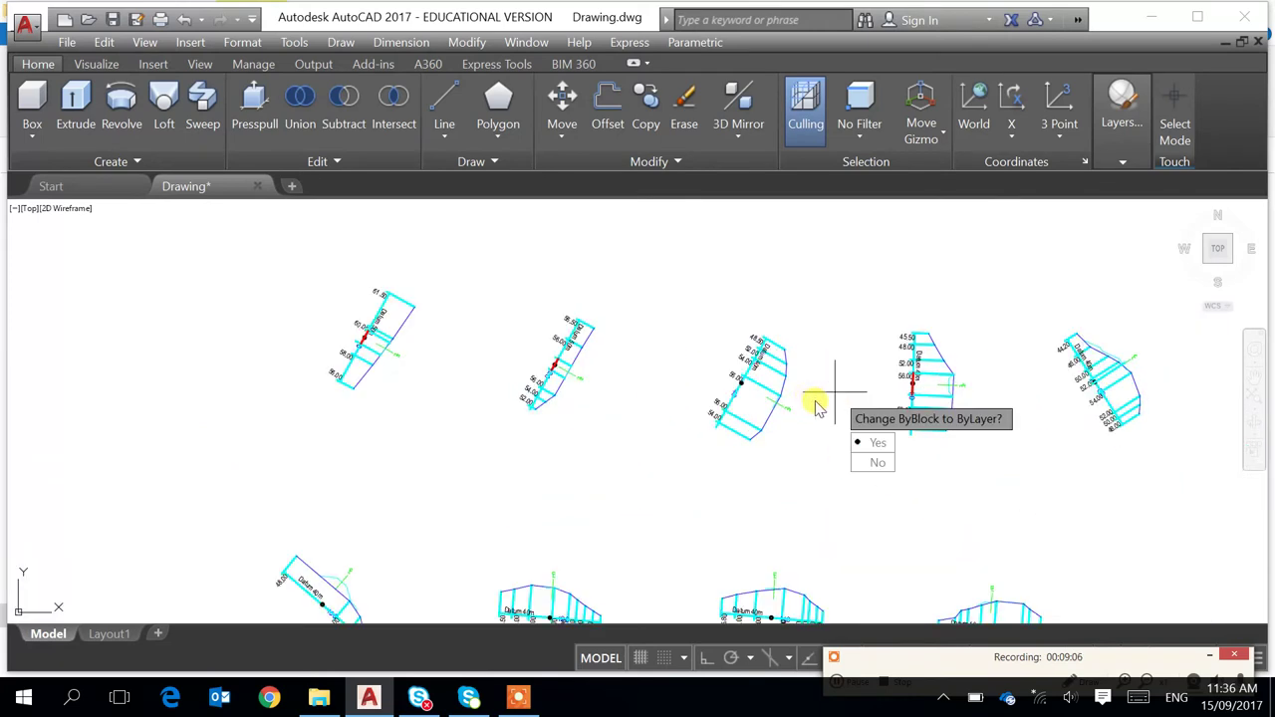
{"action": "scroll", "coordinate": [769, 414], "scroll_direction": "down", "scroll_amount": 1}
{"action": "scroll", "coordinate": [770, 419], "scroll_direction": "down", "scroll_amount": 2}
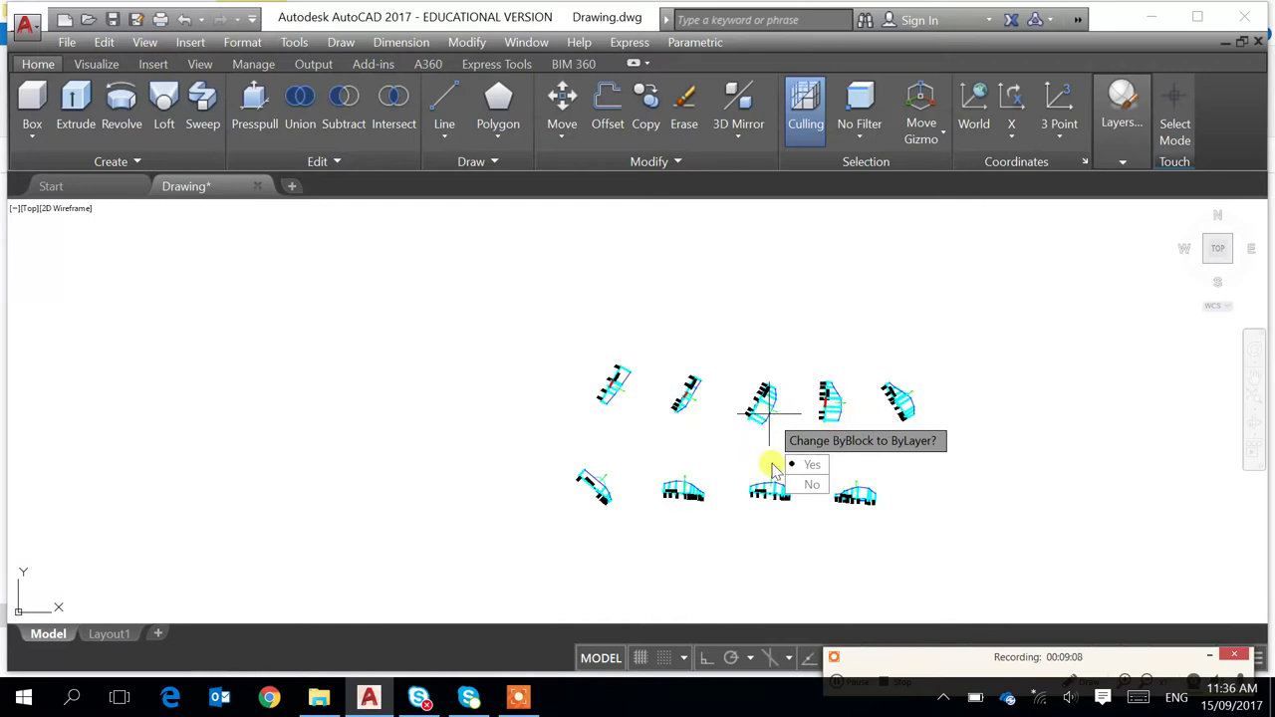
{"action": "key", "text": "Return"}
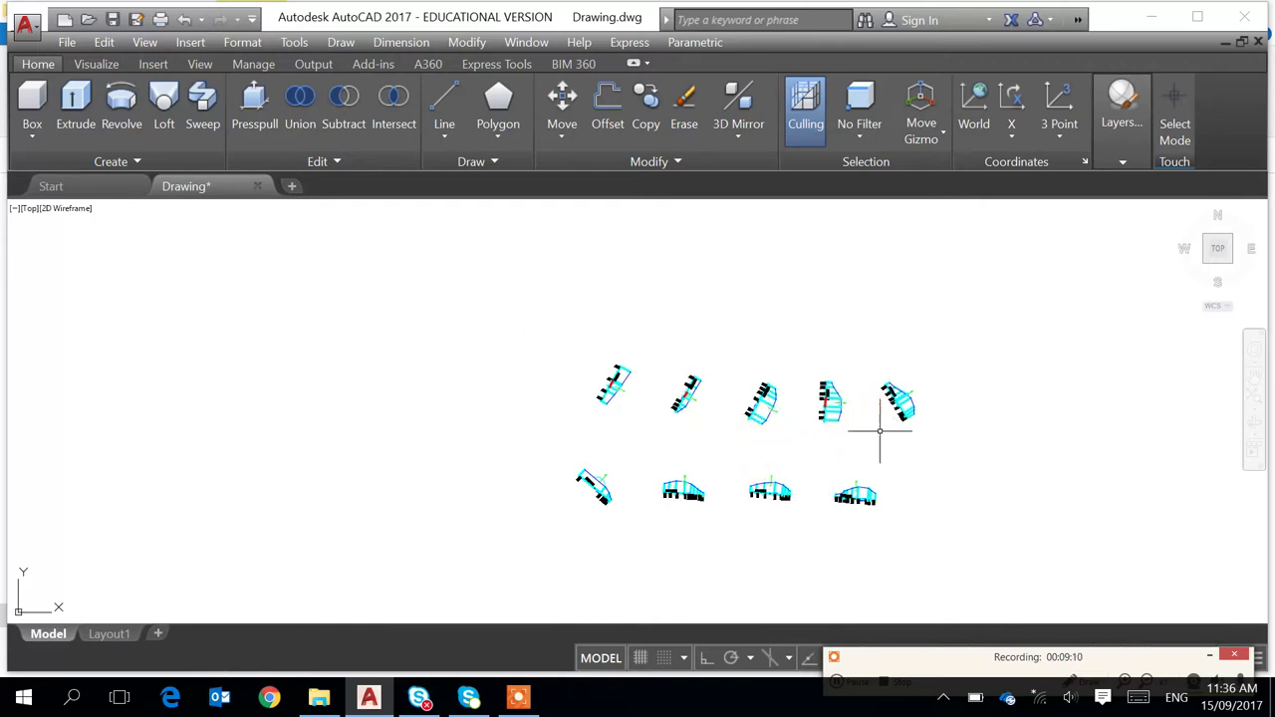
Review the red limit lines on the datum lines of all nine chainage sections
{"action": "scroll", "coordinate": [881, 423], "scroll_direction": "up", "scroll_amount": 4}
{"action": "scroll", "coordinate": [890, 398], "scroll_direction": "down", "scroll_amount": 8}
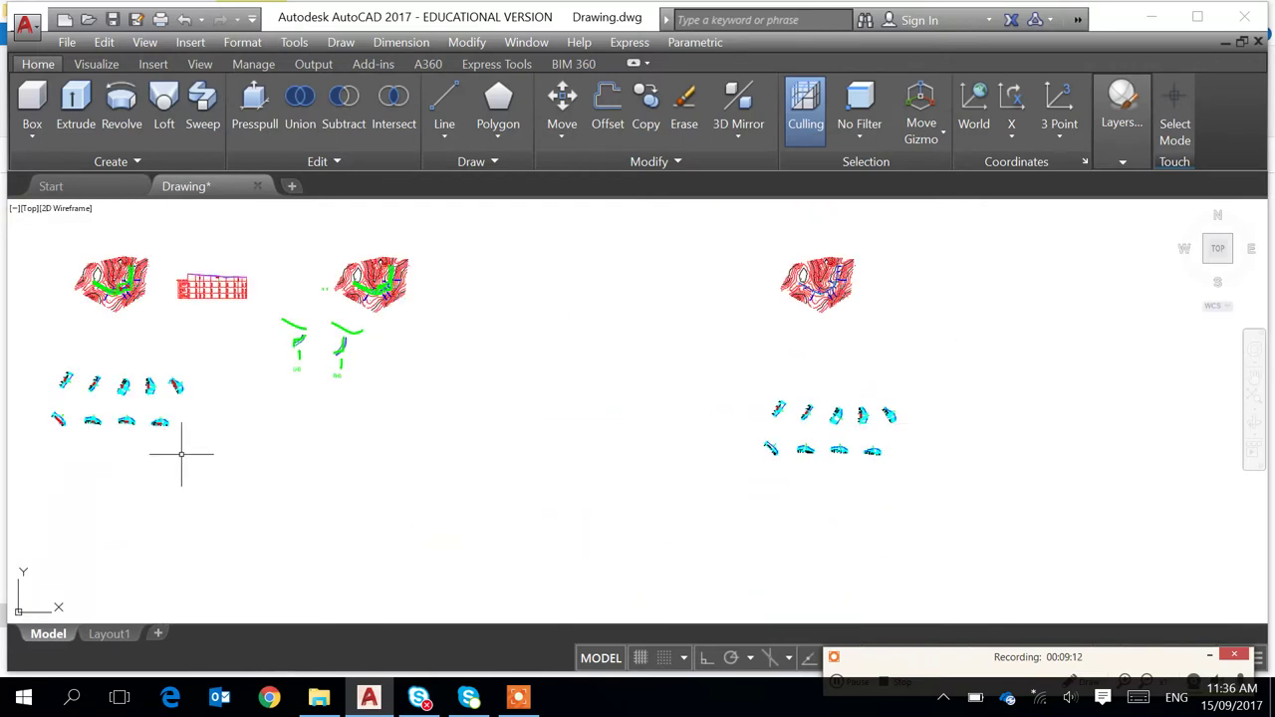
{"action": "scroll", "coordinate": [181, 454], "scroll_direction": "up", "scroll_amount": 6}
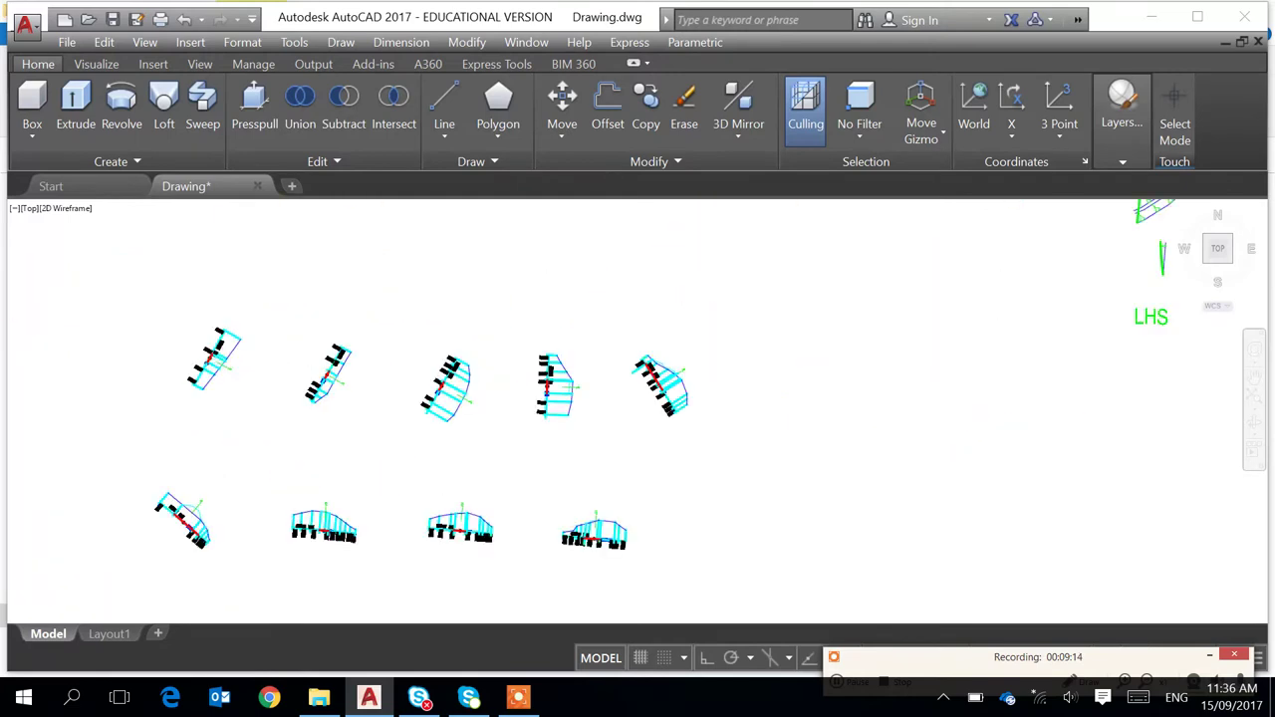
{"action": "scroll", "coordinate": [239, 407], "scroll_direction": "up", "scroll_amount": 2}
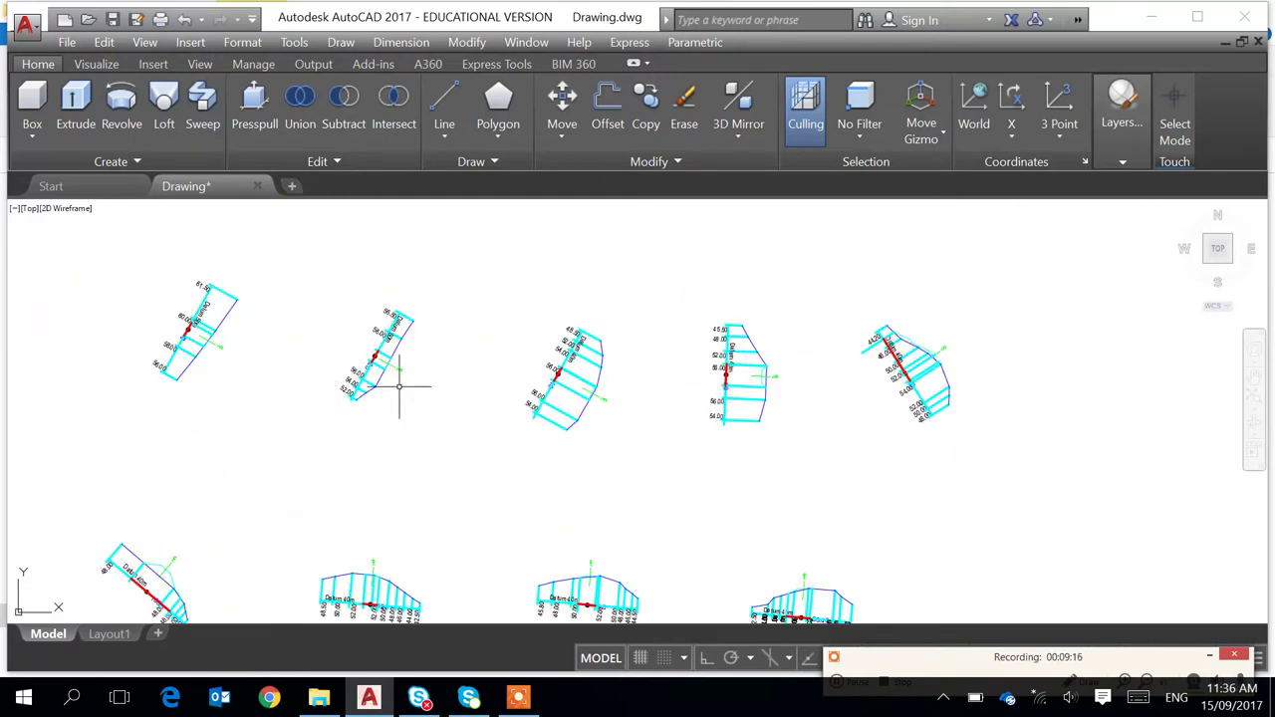
{"action": "middle_click_drag", "start_coordinate": [818, 443], "coordinate": [852, 325]}
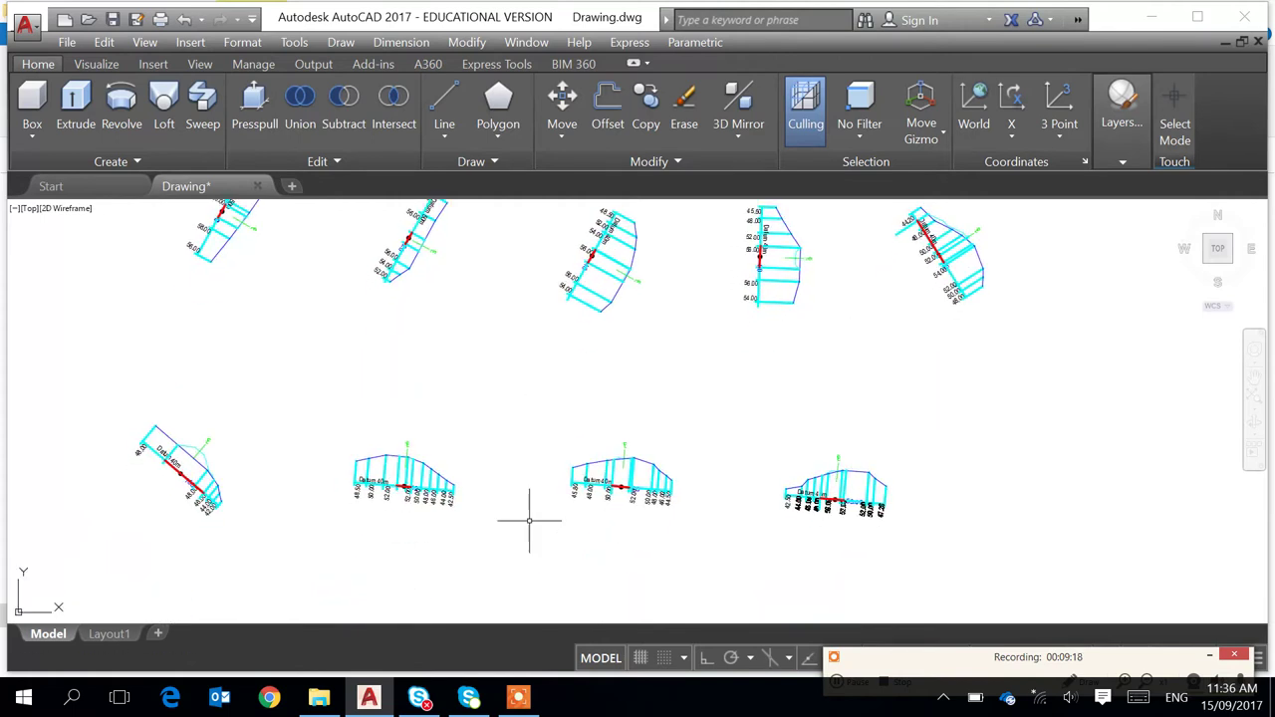
{"action": "scroll", "coordinate": [167, 490], "scroll_direction": "up", "scroll_amount": 2}
{"action": "scroll", "coordinate": [272, 491], "scroll_direction": "down", "scroll_amount": 2}
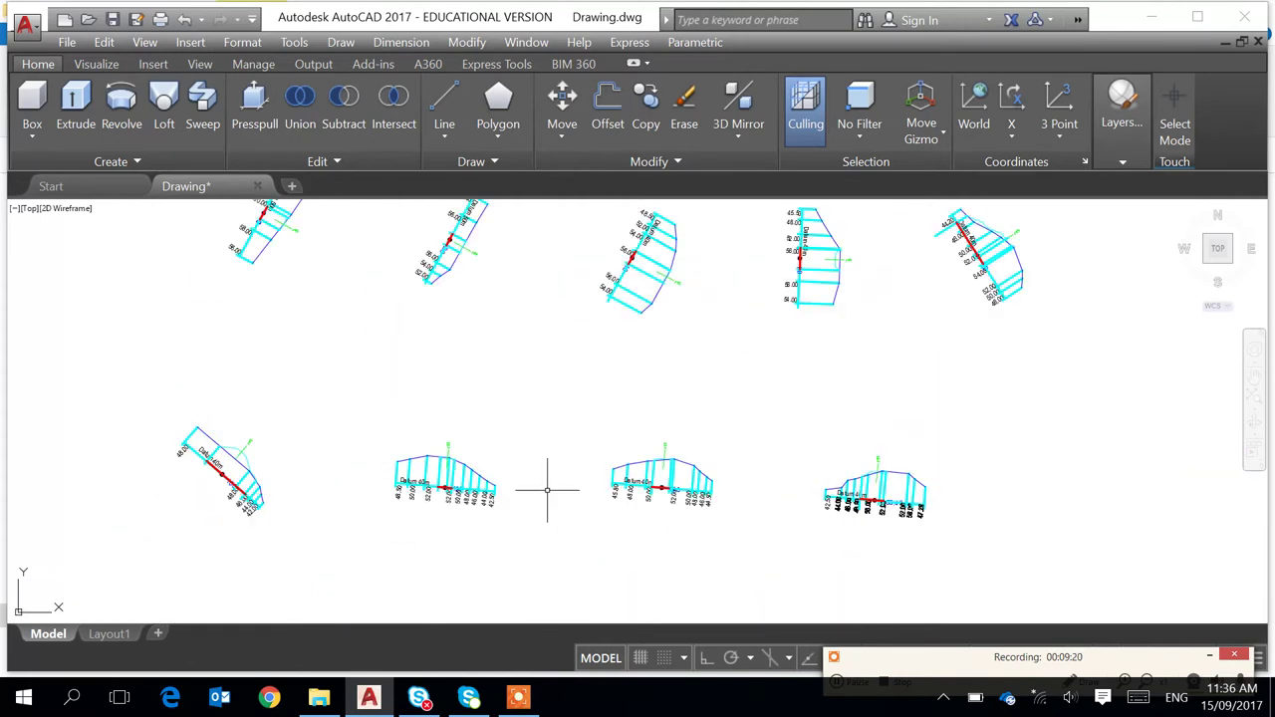
Copy all nine completed chainage sections to the empty area below the older section set under the blue-annotated contour plan
{"action": "scroll", "coordinate": [904, 496], "scroll_direction": "down", "scroll_amount": 4}
{"action": "type", "text": "c"}
{"action": "key", "text": "Return"}
{"action": "left_click", "coordinate": [584, 328]}
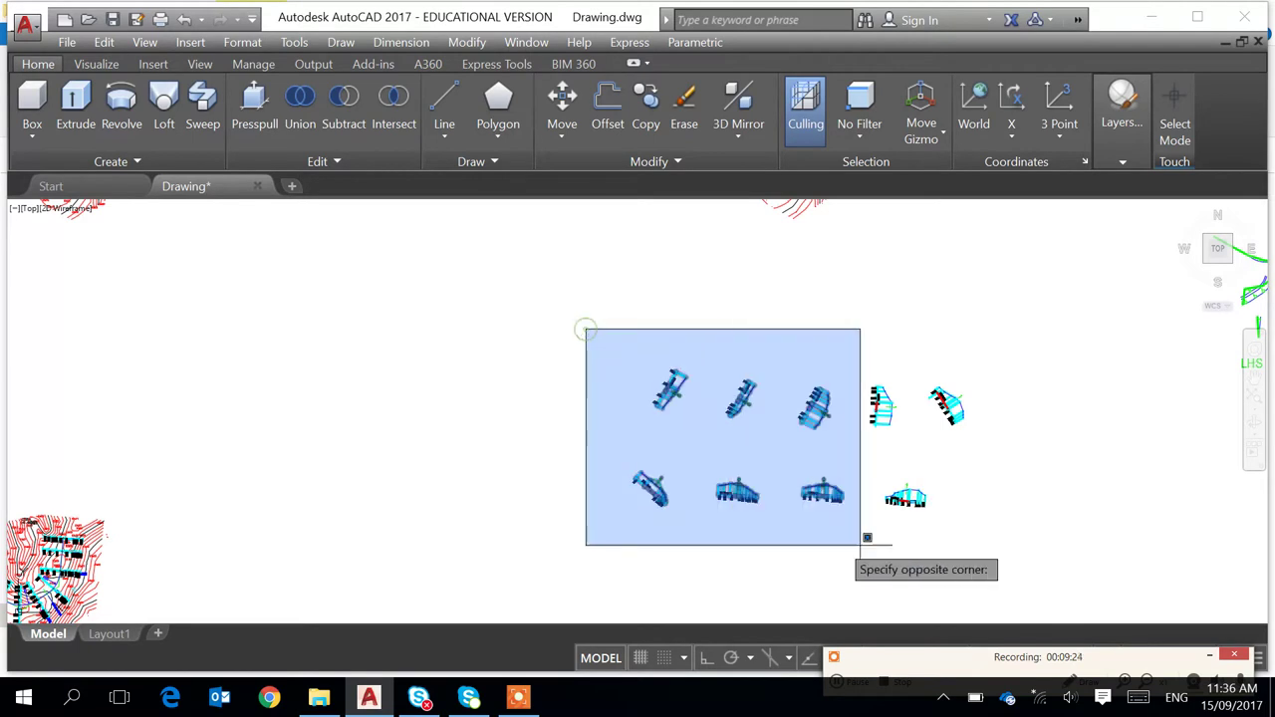
{"action": "left_click", "coordinate": [1029, 574]}
{"action": "key", "text": "Return"}
{"action": "left_click", "coordinate": [852, 544]}
{"action": "scroll", "coordinate": [1076, 529], "scroll_direction": "down", "scroll_amount": 5}
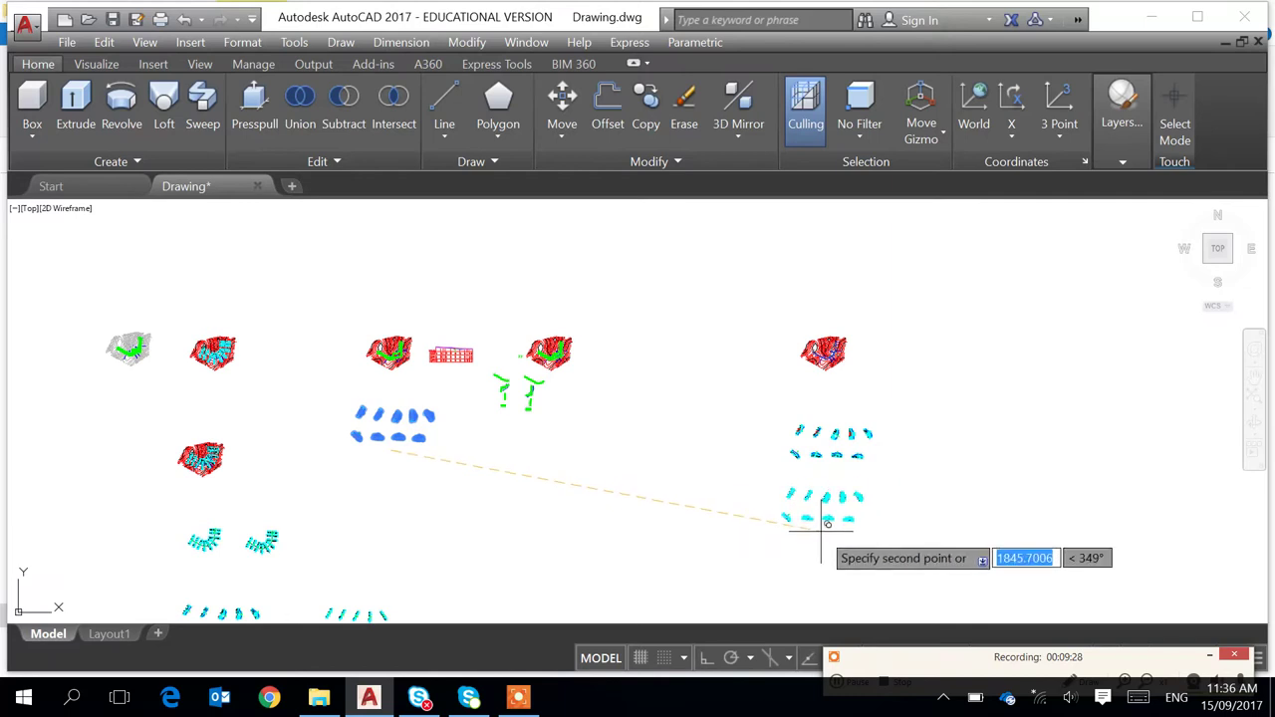
{"action": "left_click", "coordinate": [821, 530]}
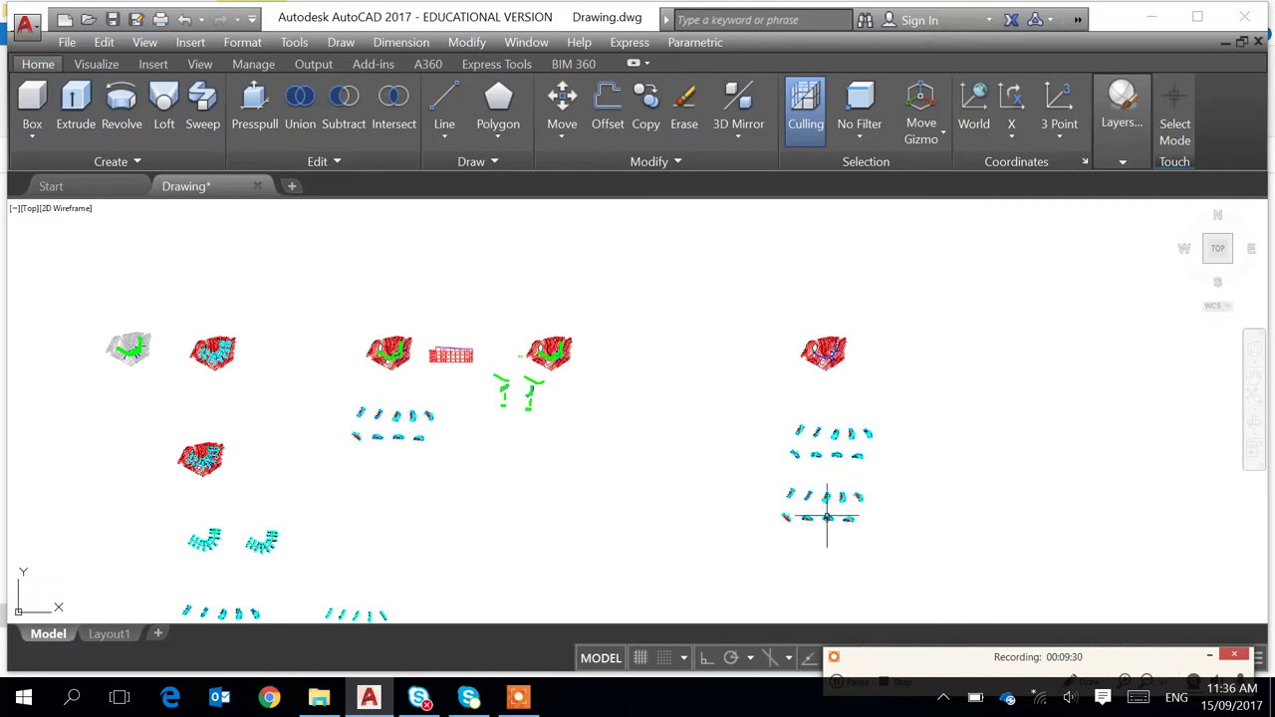
Erase the older set of nine sections lying between the contour plan and the new copies
{"action": "key", "text": "Return"}
{"action": "left_click", "coordinate": [772, 396]}
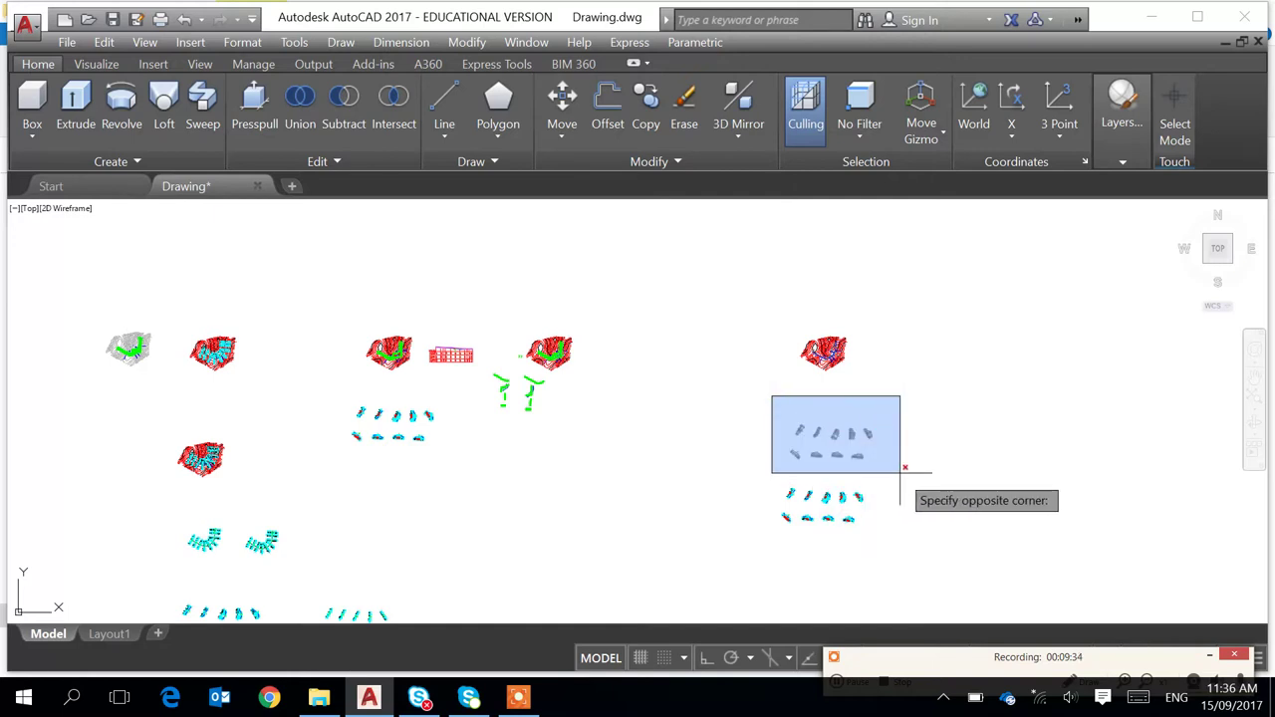
{"action": "left_click", "coordinate": [904, 468]}
{"action": "key", "text": "Return"}
Move the copied set of nine sections up to just beneath the contour plan
{"action": "type", "text": "m"}
{"action": "key", "text": "Return"}
{"action": "left_click", "coordinate": [744, 456]}
{"action": "left_click", "coordinate": [919, 565]}
{"action": "key", "text": "Return"}
{"action": "left_click", "coordinate": [935, 546]}
{"action": "left_click", "coordinate": [922, 455]}
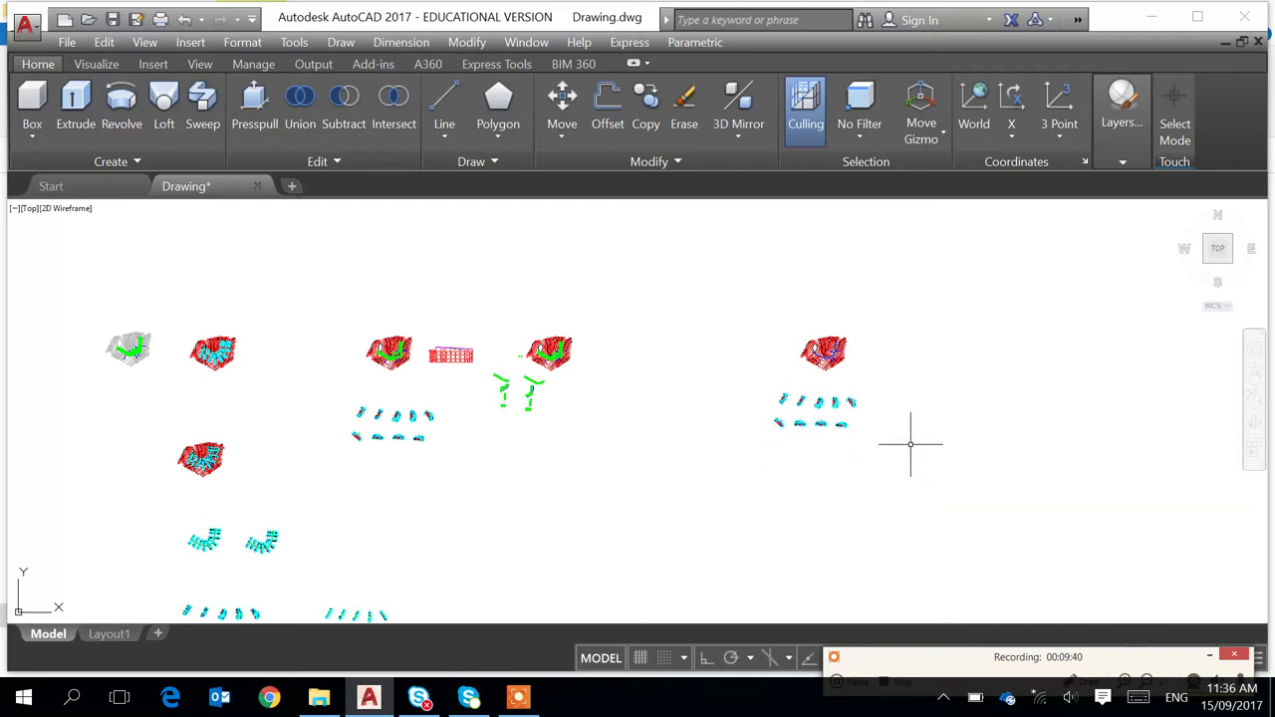
Examine the limit lines and centreline circles on the copied sections and compare them with the alignment on the contour plan
{"action": "scroll", "coordinate": [859, 410], "scroll_direction": "up", "scroll_amount": 5}
{"action": "scroll", "coordinate": [493, 362], "scroll_direction": "up", "scroll_amount": 2}
{"action": "middle_click_drag", "start_coordinate": [584, 339], "coordinate": [619, 543]}
{"action": "scroll", "coordinate": [748, 383], "scroll_direction": "down", "scroll_amount": 2}
{"action": "scroll", "coordinate": [809, 347], "scroll_direction": "up", "scroll_amount": 2}
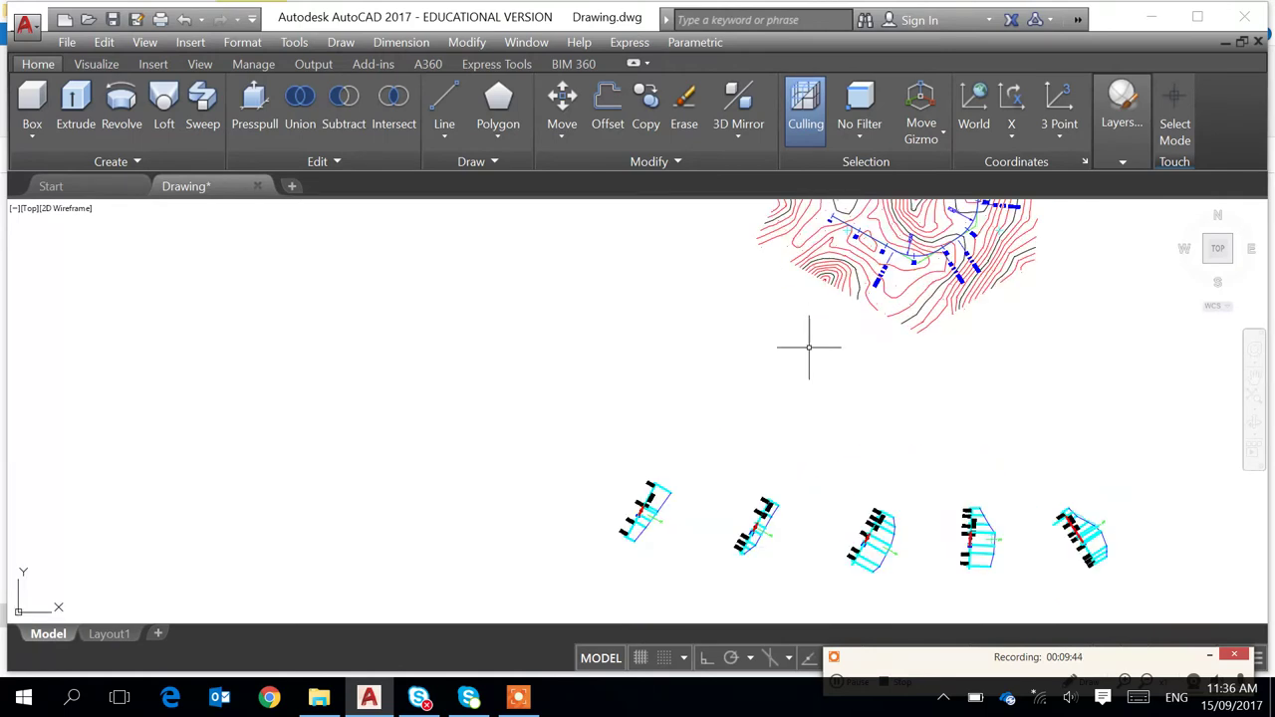
{"action": "middle_click_drag", "start_coordinate": [677, 508], "coordinate": [642, 443]}
{"action": "scroll", "coordinate": [613, 443], "scroll_direction": "up", "scroll_amount": 4}
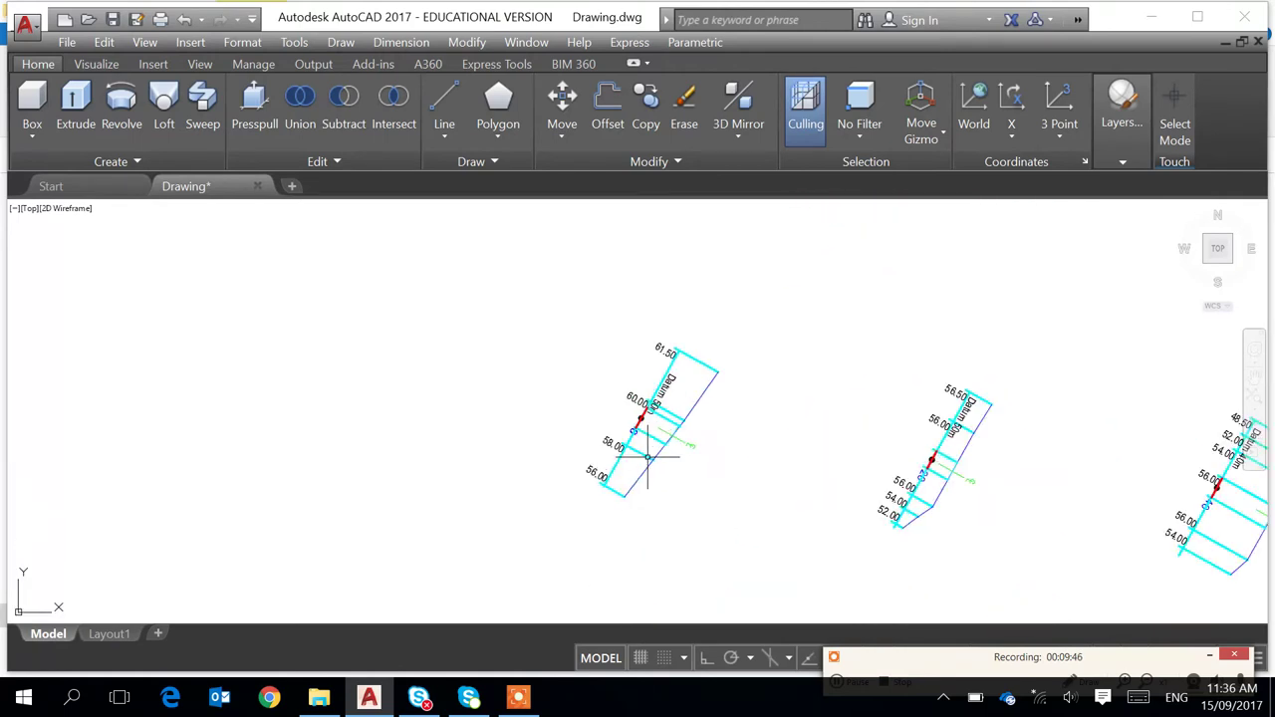
{"action": "middle_click_drag", "start_coordinate": [1088, 508], "coordinate": [622, 454]}
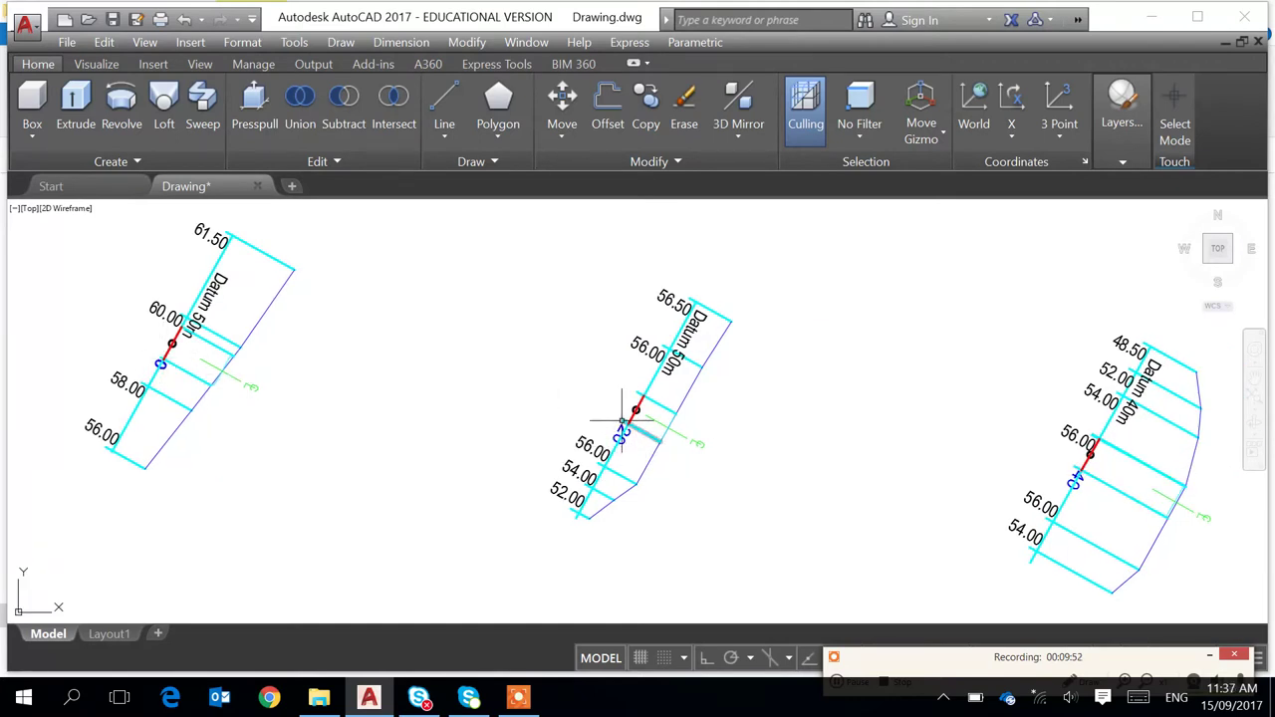
{"action": "scroll", "coordinate": [724, 419], "scroll_direction": "down", "scroll_amount": 4}
{"action": "scroll", "coordinate": [1055, 468], "scroll_direction": "down", "scroll_amount": 2}
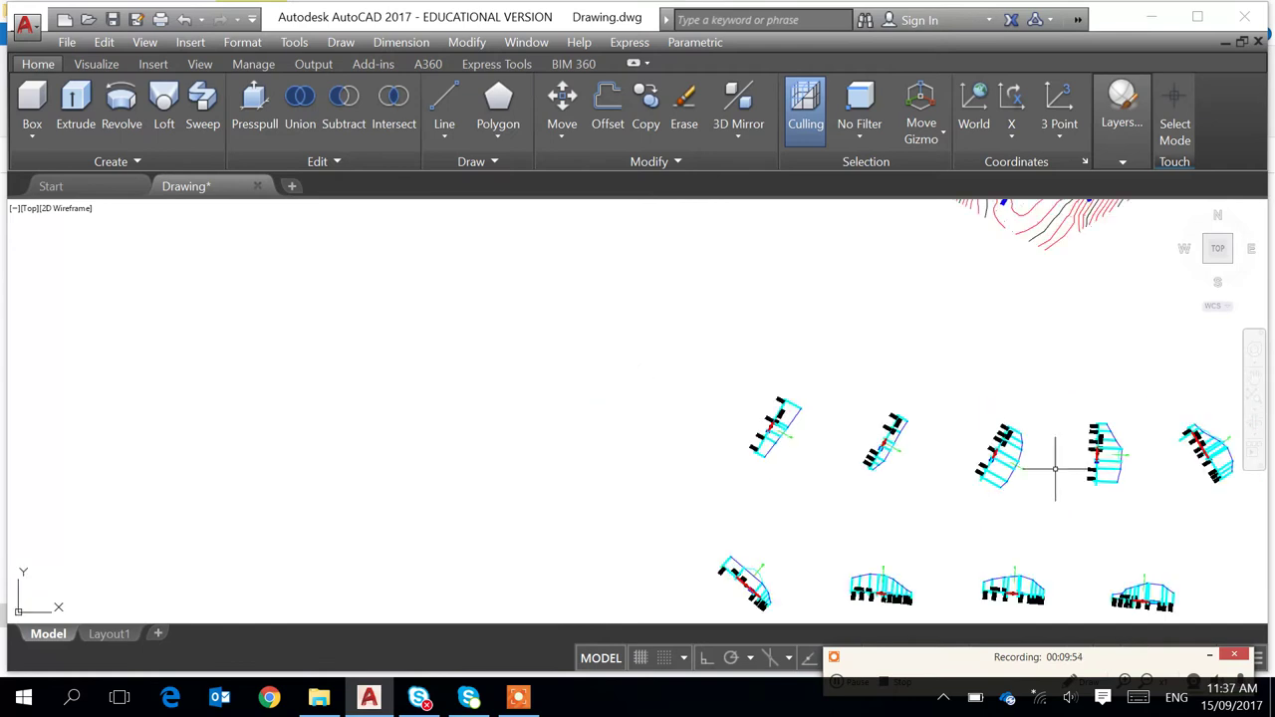
{"action": "mouse_move", "coordinate": [778, 431]}
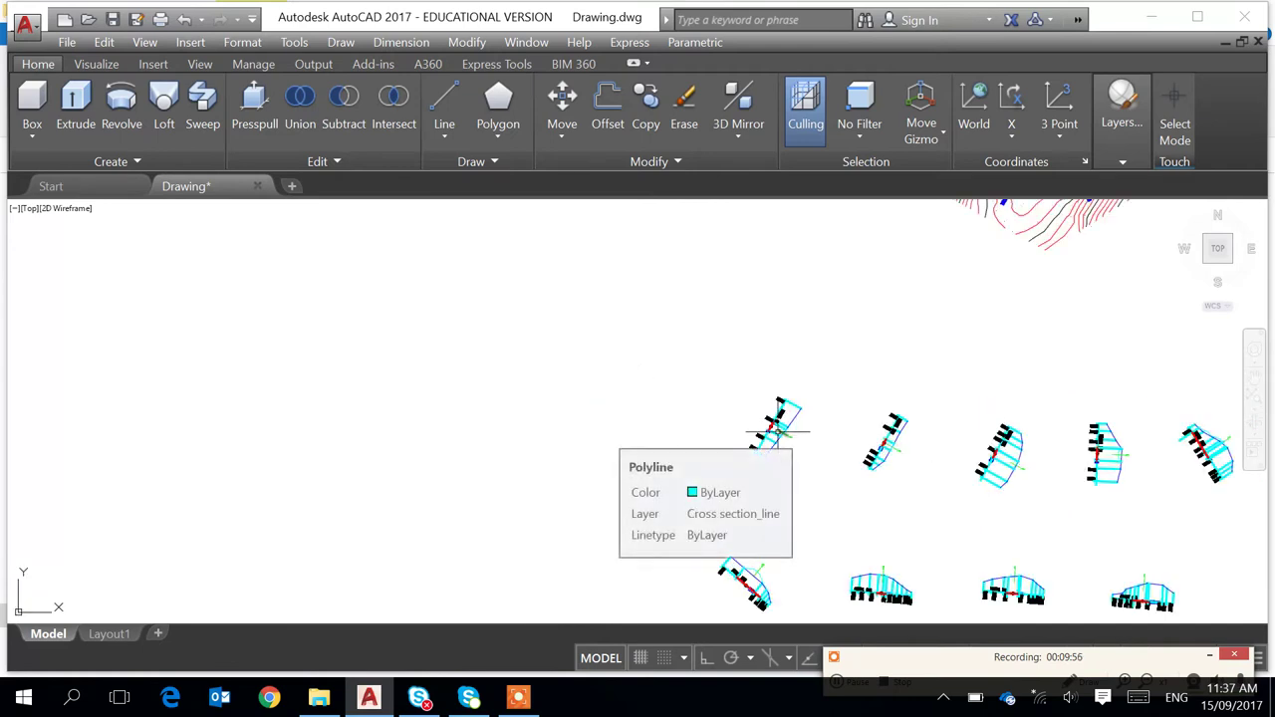
{"action": "middle_click_drag", "start_coordinate": [848, 398], "coordinate": [802, 519]}
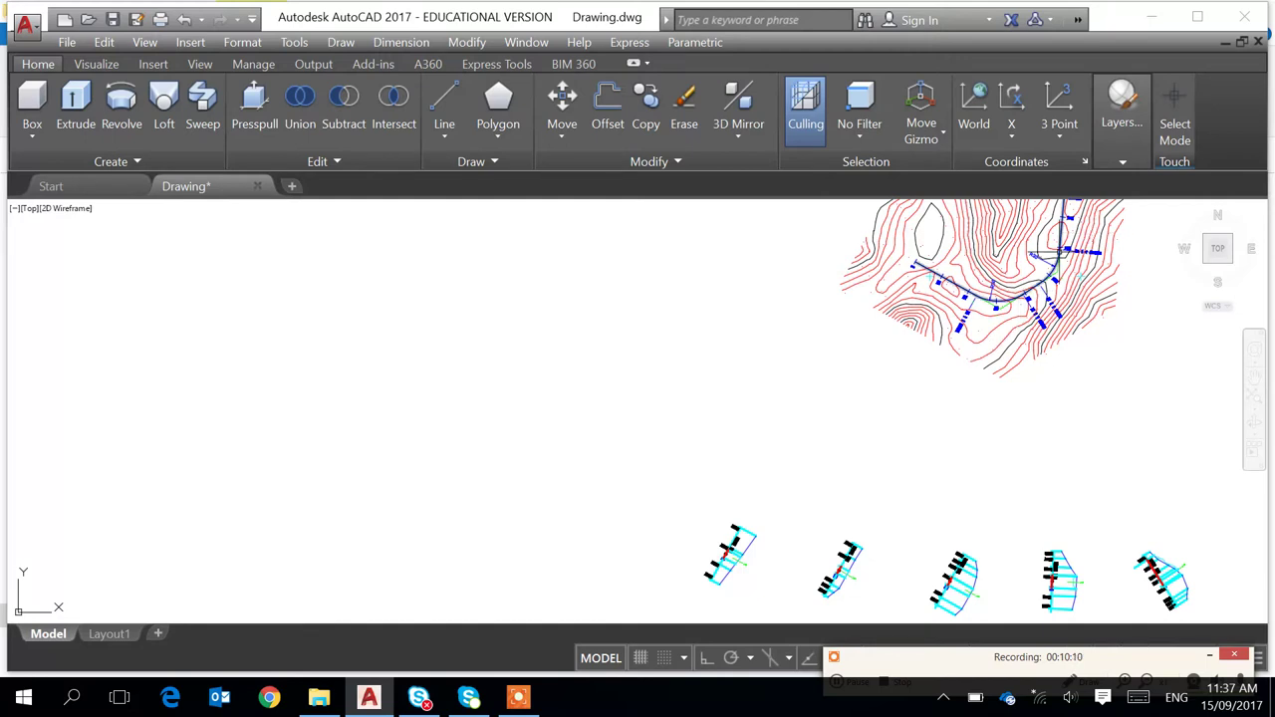
{"action": "middle_click_drag", "start_coordinate": [1061, 239], "coordinate": [980, 404]}
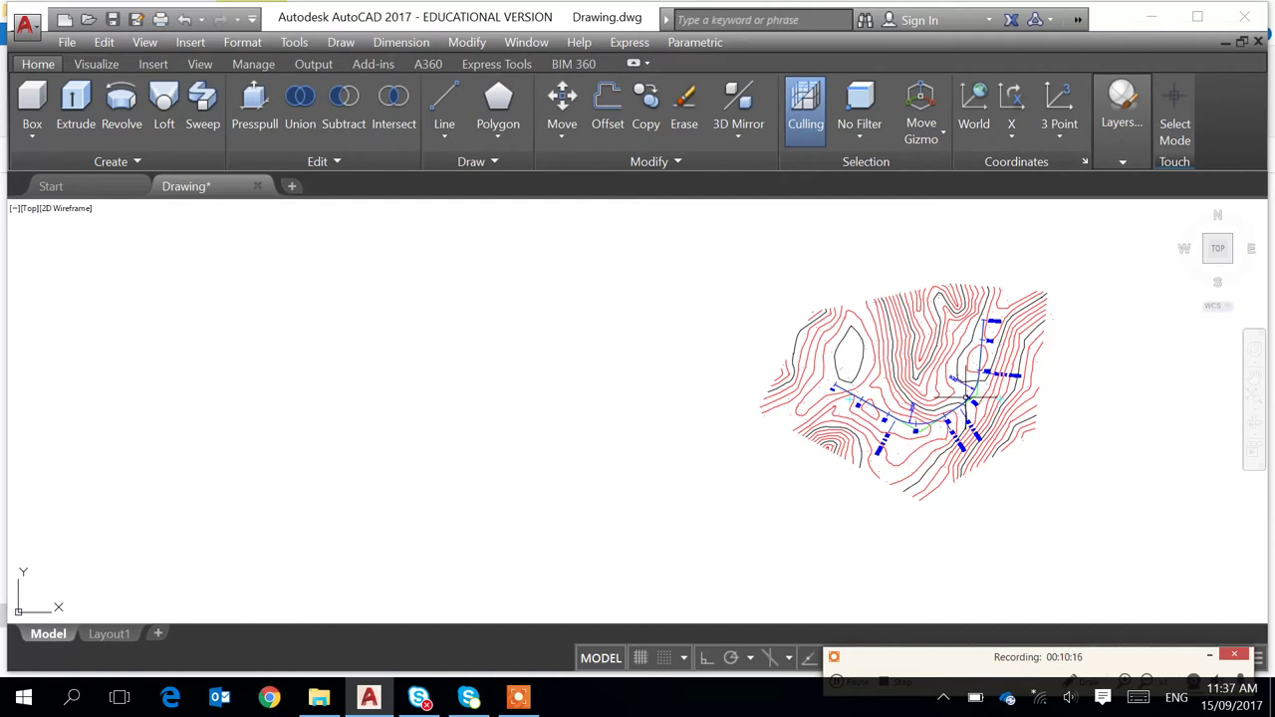
Inspect the earlier rotated section sets and the annotated horizontal cross sections, and return to the copied sections below the contour plan
{"action": "scroll", "coordinate": [914, 438], "scroll_direction": "down", "scroll_amount": 3}
{"action": "middle_click_drag", "start_coordinate": [675, 532], "coordinate": [828, 412]}
{"action": "scroll", "coordinate": [808, 432], "scroll_direction": "down", "scroll_amount": 3}
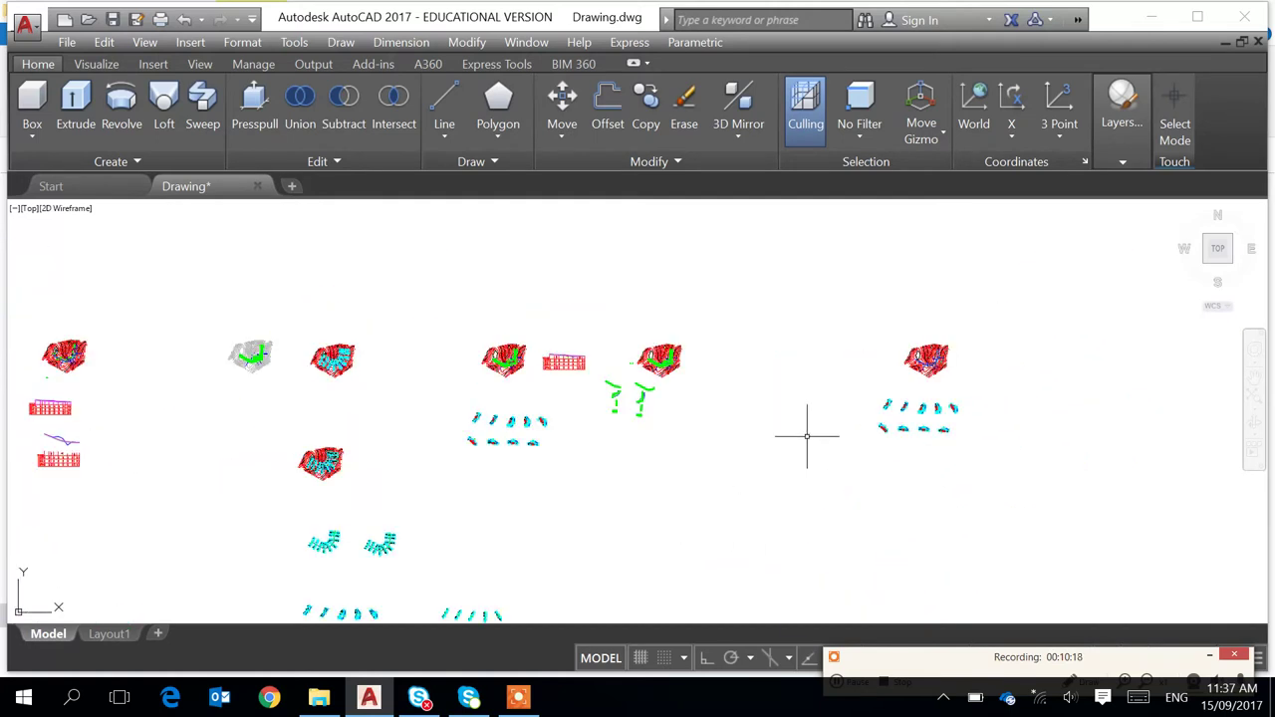
{"action": "middle_click_drag", "start_coordinate": [574, 512], "coordinate": [667, 359]}
{"action": "scroll", "coordinate": [442, 464], "scroll_direction": "up", "scroll_amount": 3}
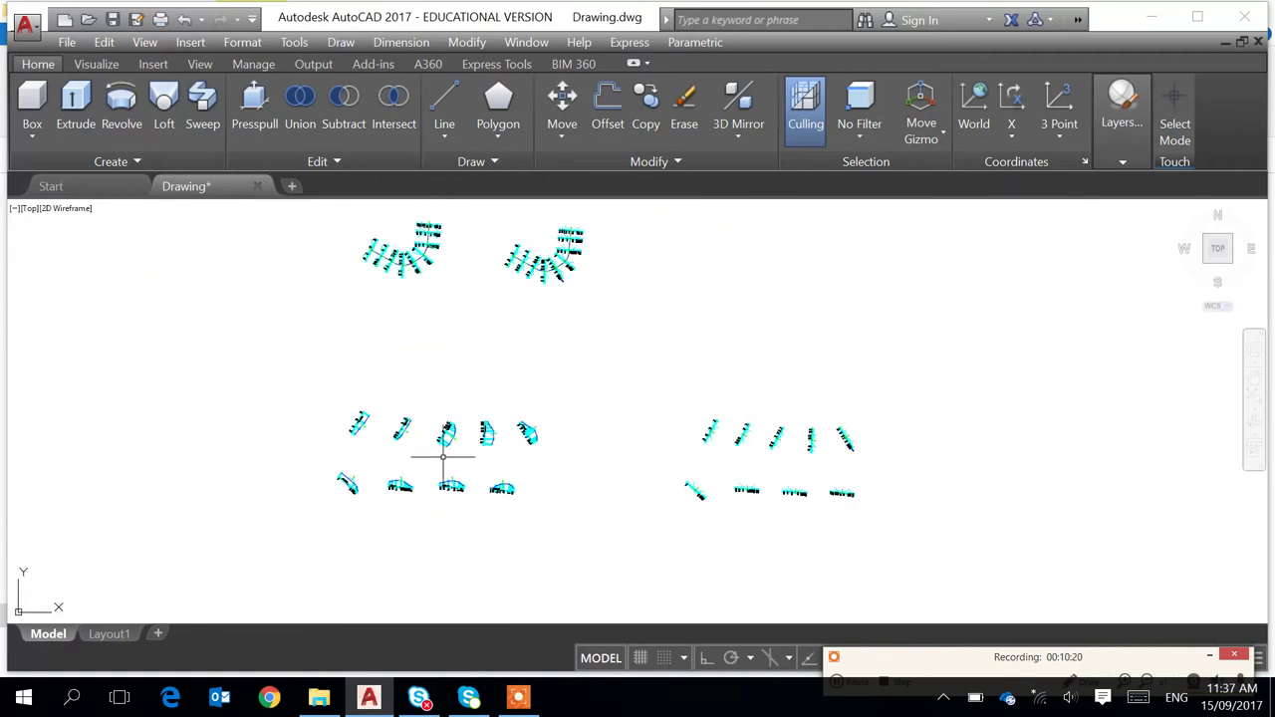
{"action": "scroll", "coordinate": [368, 438], "scroll_direction": "up", "scroll_amount": 2}
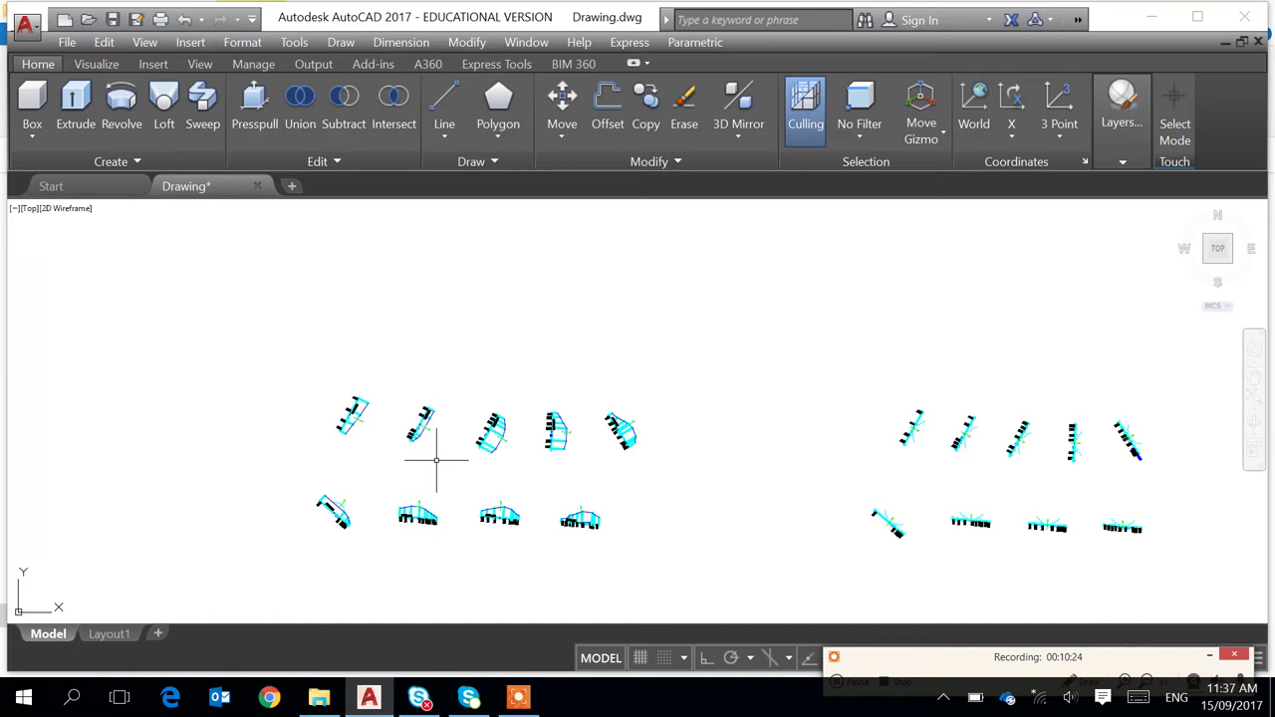
{"action": "scroll", "coordinate": [436, 460], "scroll_direction": "down", "scroll_amount": 4}
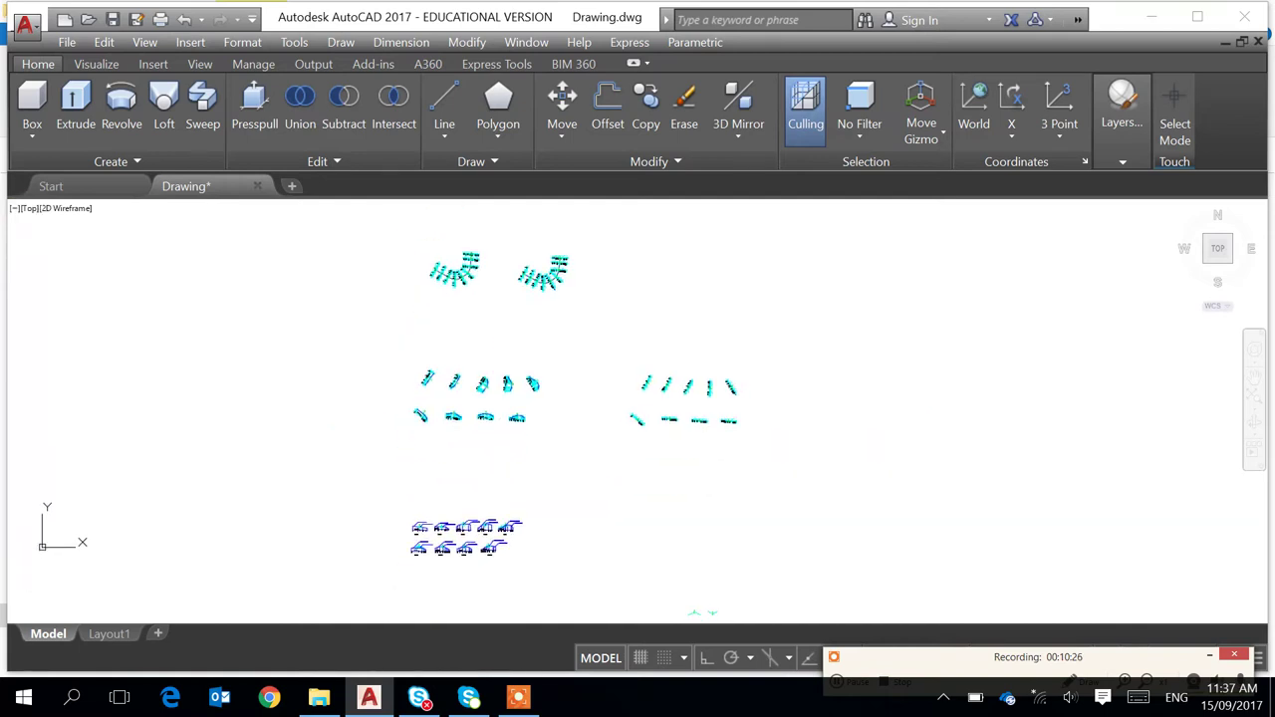
{"action": "scroll", "coordinate": [489, 526], "scroll_direction": "up", "scroll_amount": 4}
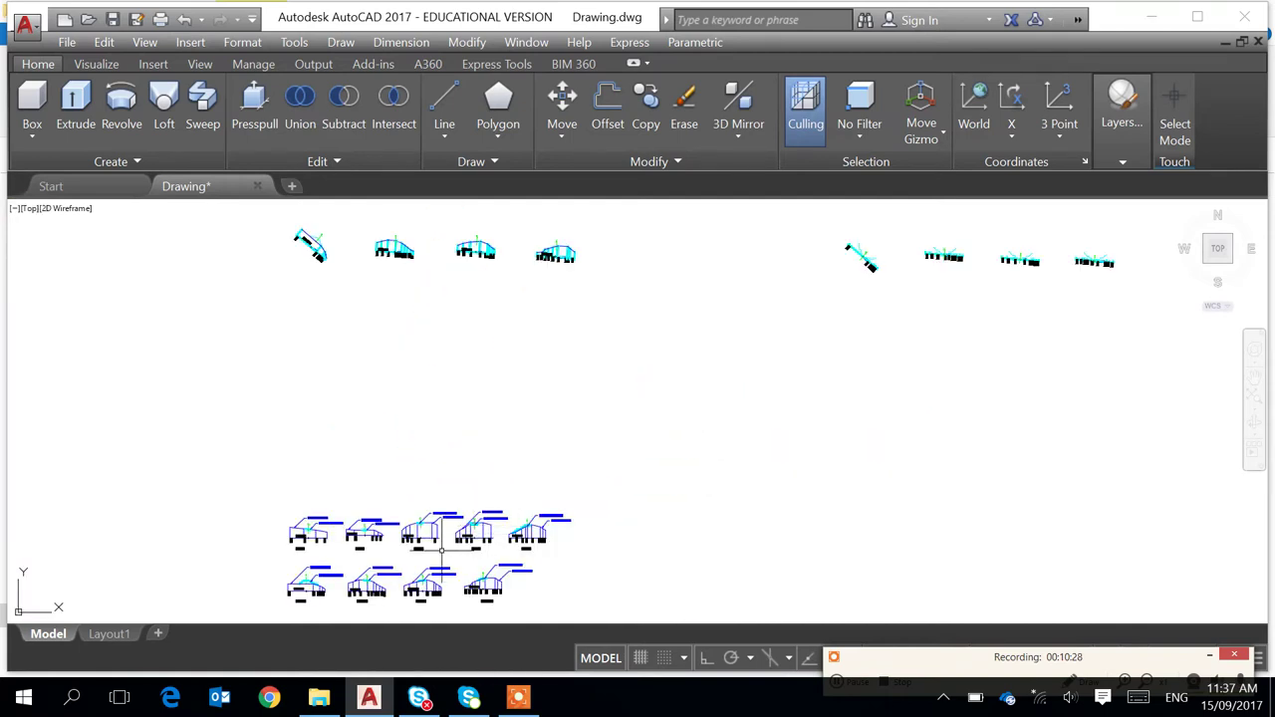
{"action": "scroll", "coordinate": [519, 546], "scroll_direction": "up", "scroll_amount": 2}
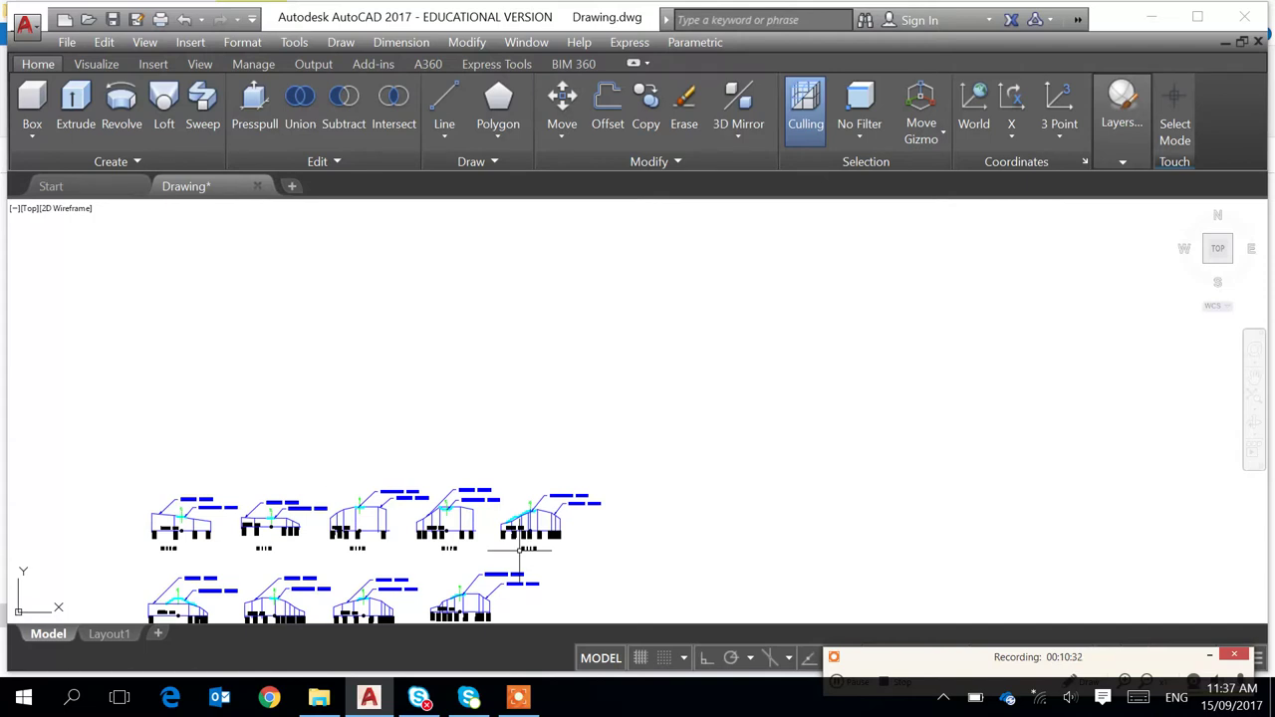
{"action": "scroll", "coordinate": [519, 546], "scroll_direction": "down", "scroll_amount": 4}
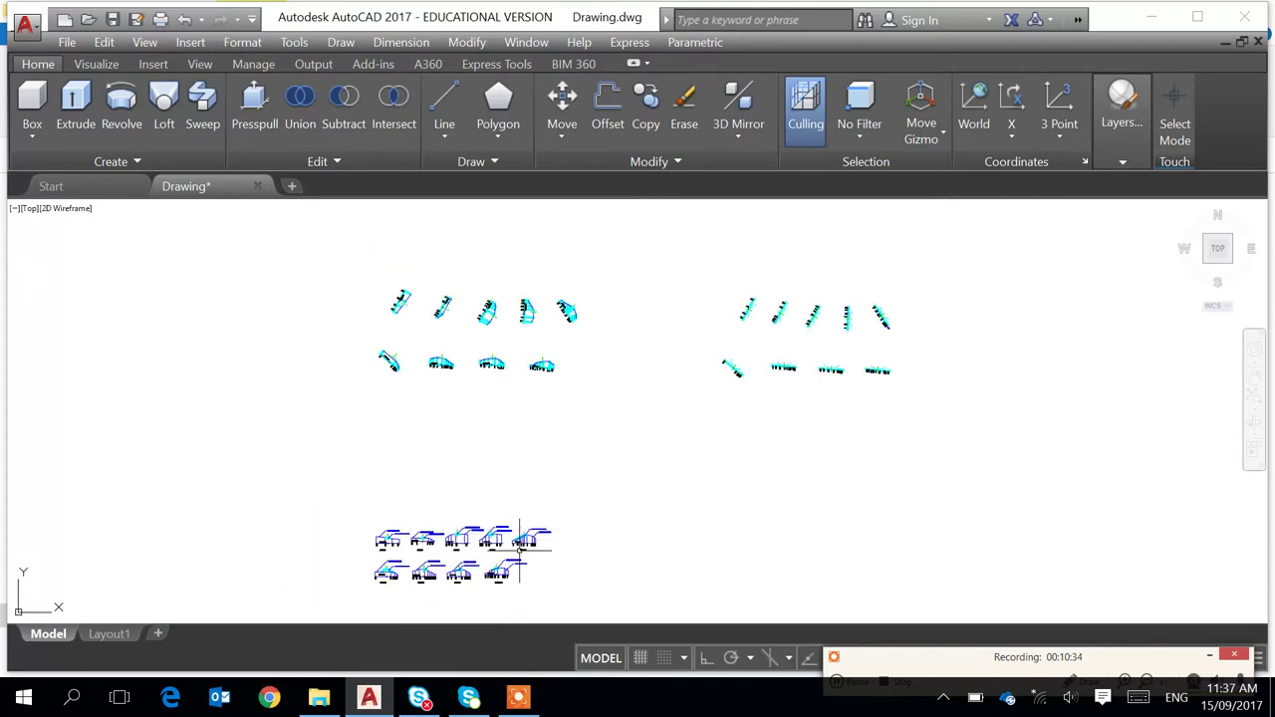
{"action": "scroll", "coordinate": [557, 530], "scroll_direction": "down", "scroll_amount": 4}
{"action": "middle_click_drag", "start_coordinate": [996, 411], "coordinate": [753, 572]}
{"action": "scroll", "coordinate": [843, 416], "scroll_direction": "up", "scroll_amount": 4}
{"action": "scroll", "coordinate": [842, 413], "scroll_direction": "up", "scroll_amount": 4}
{"action": "scroll", "coordinate": [797, 508], "scroll_direction": "down", "scroll_amount": 3}
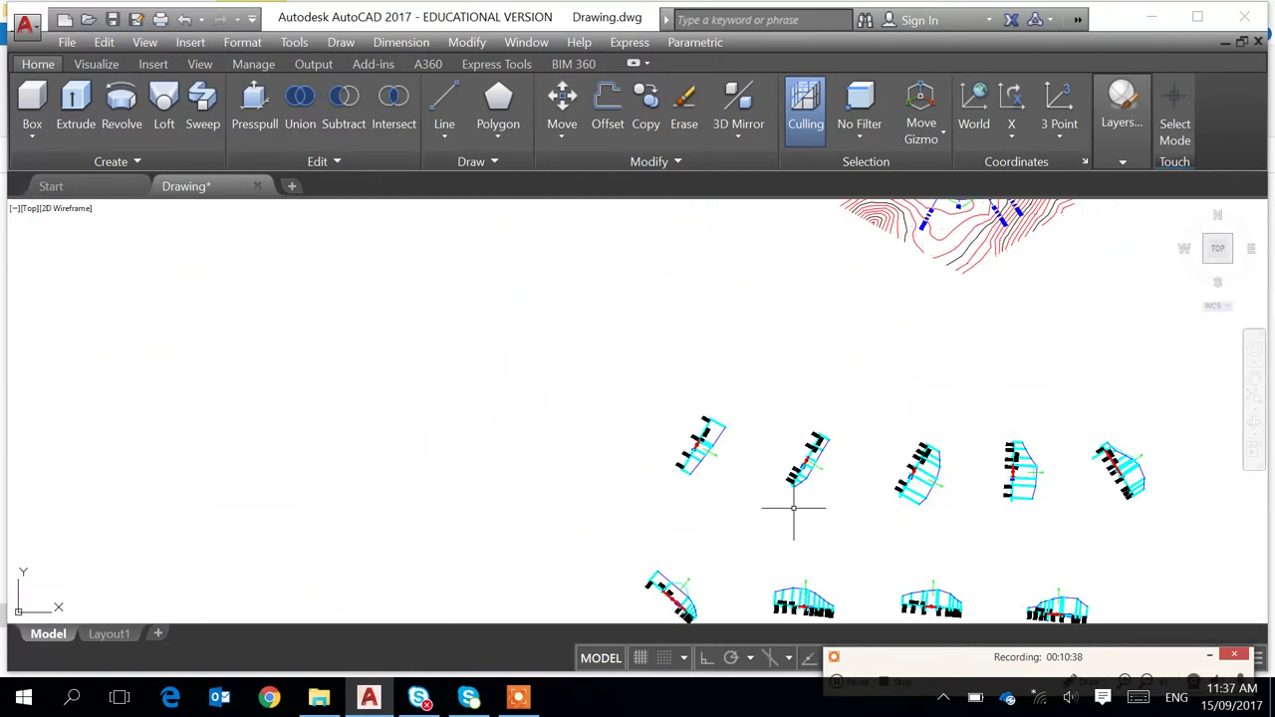
{"action": "scroll", "coordinate": [725, 455], "scroll_direction": "up", "scroll_amount": 5}
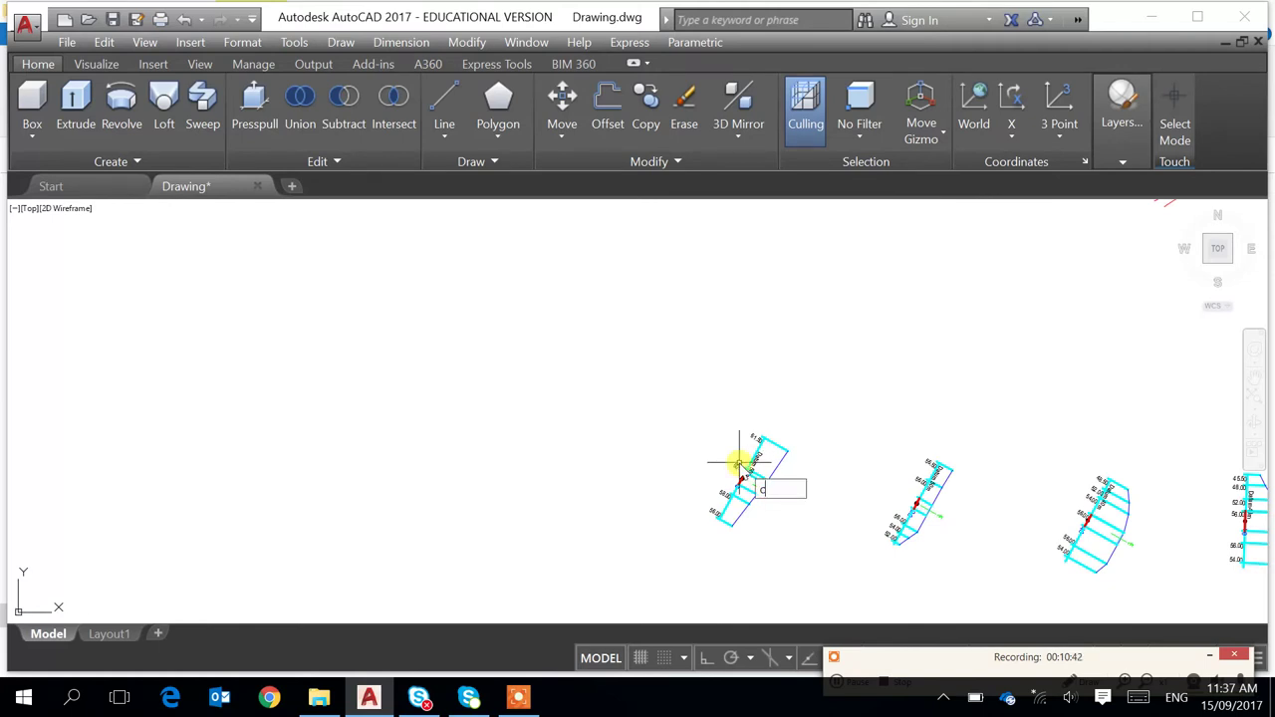
{"action": "scroll", "coordinate": [738, 464], "scroll_direction": "up", "scroll_amount": 4}
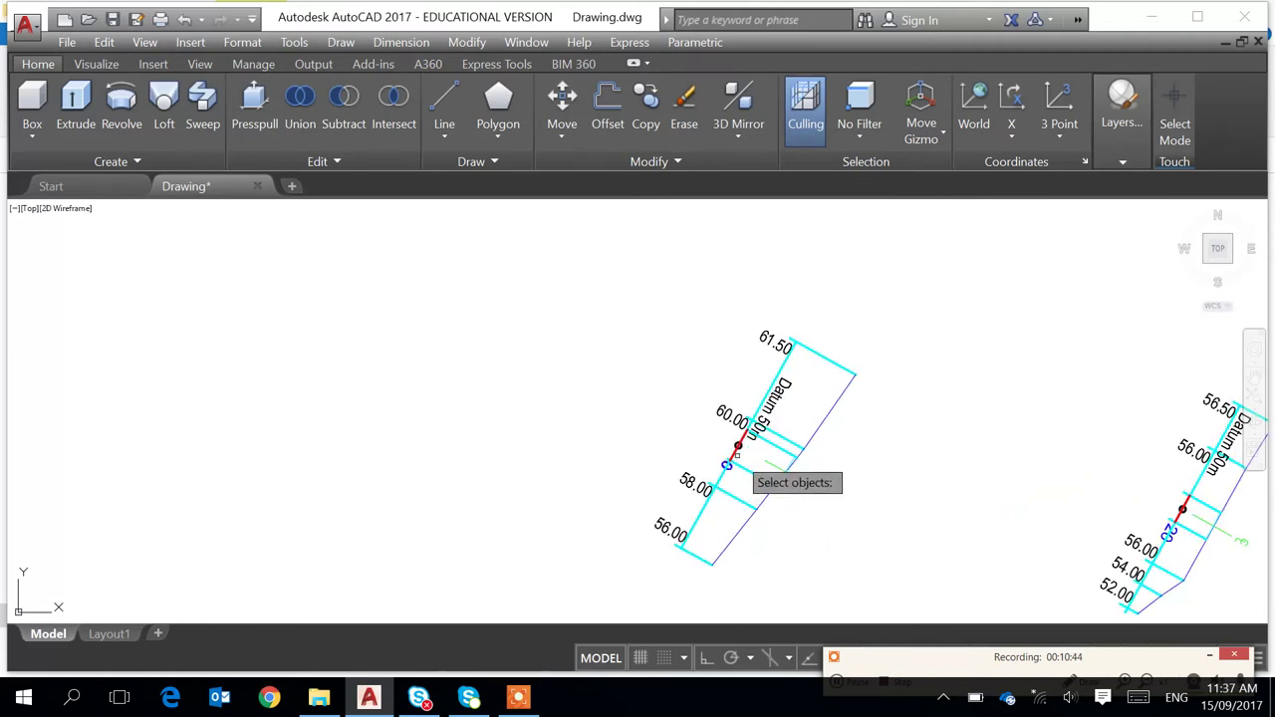
{"action": "key", "text": "Return"}
{"action": "scroll", "coordinate": [739, 445], "scroll_direction": "up", "scroll_amount": 5}
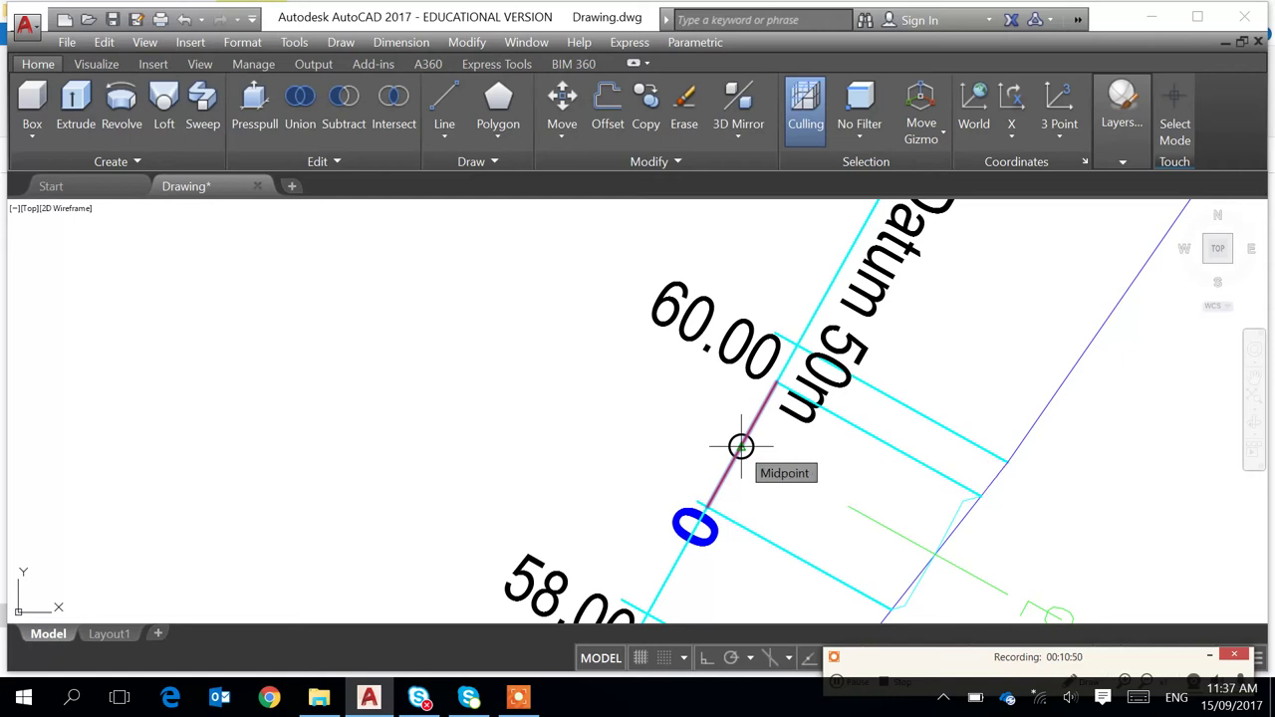
{"action": "type", "text": "cen"}
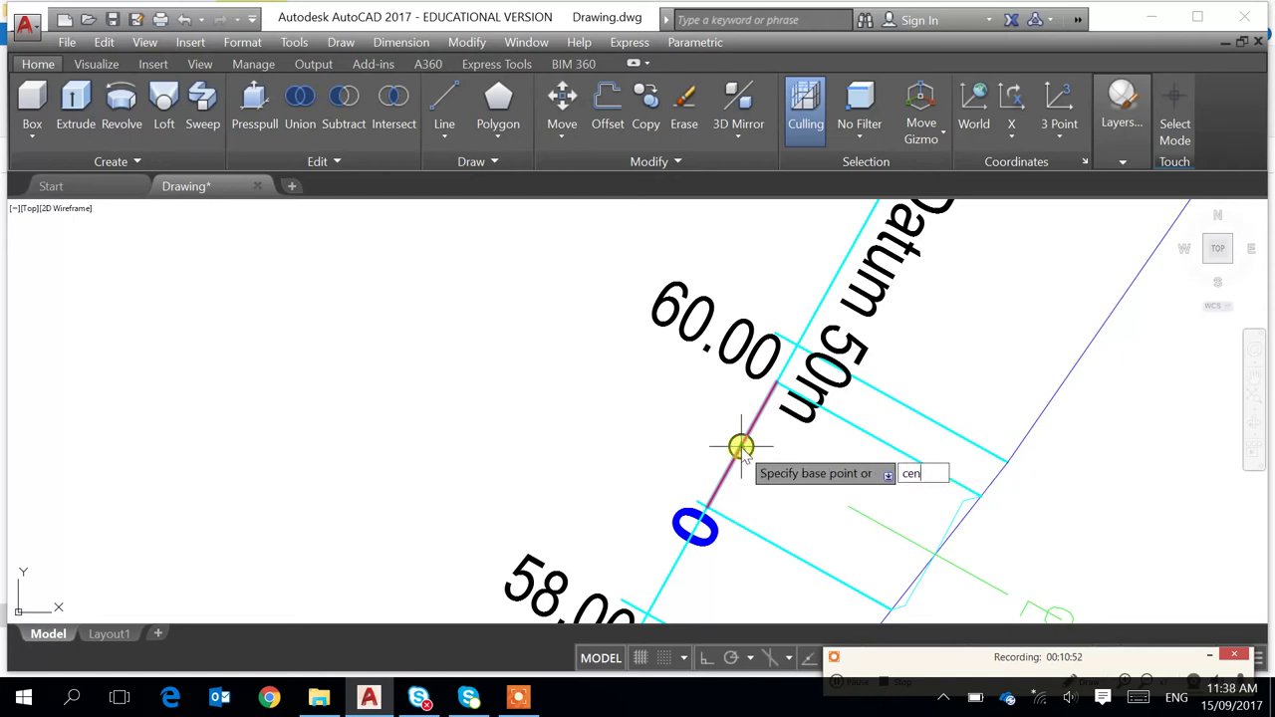
{"action": "key", "text": "Return"}
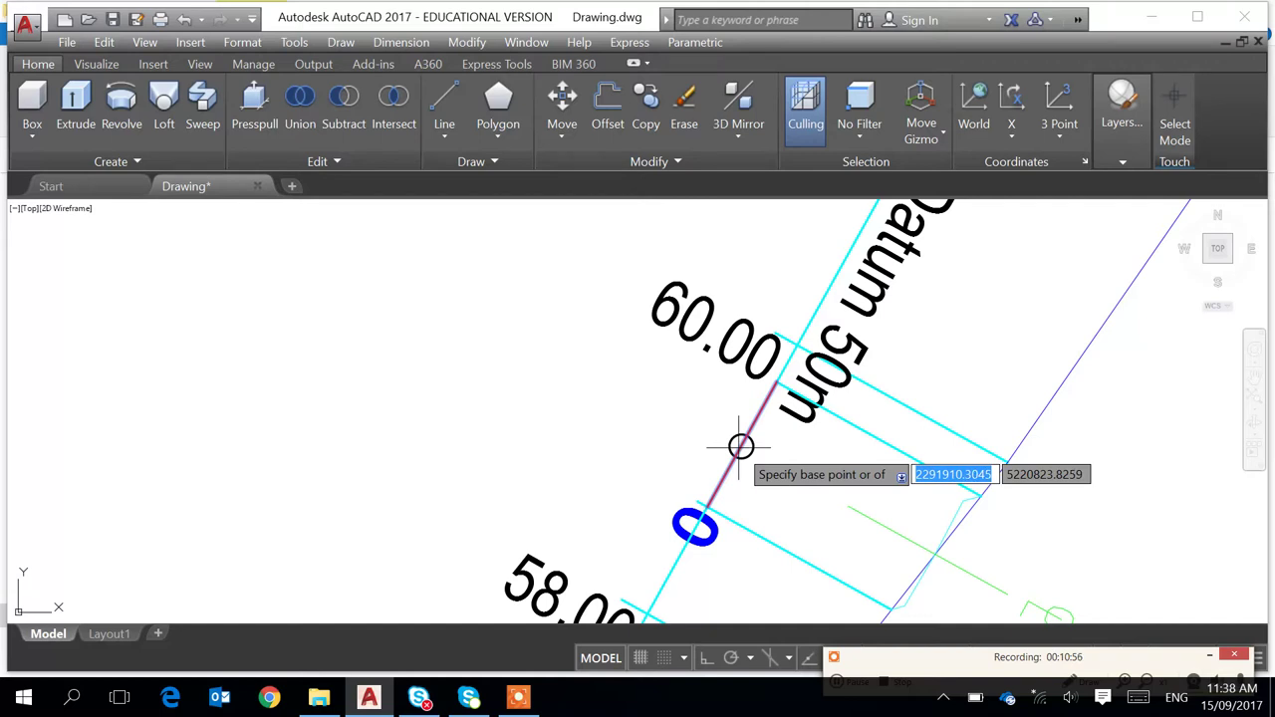
{"action": "scroll", "coordinate": [740, 446], "scroll_direction": "up", "scroll_amount": 3}
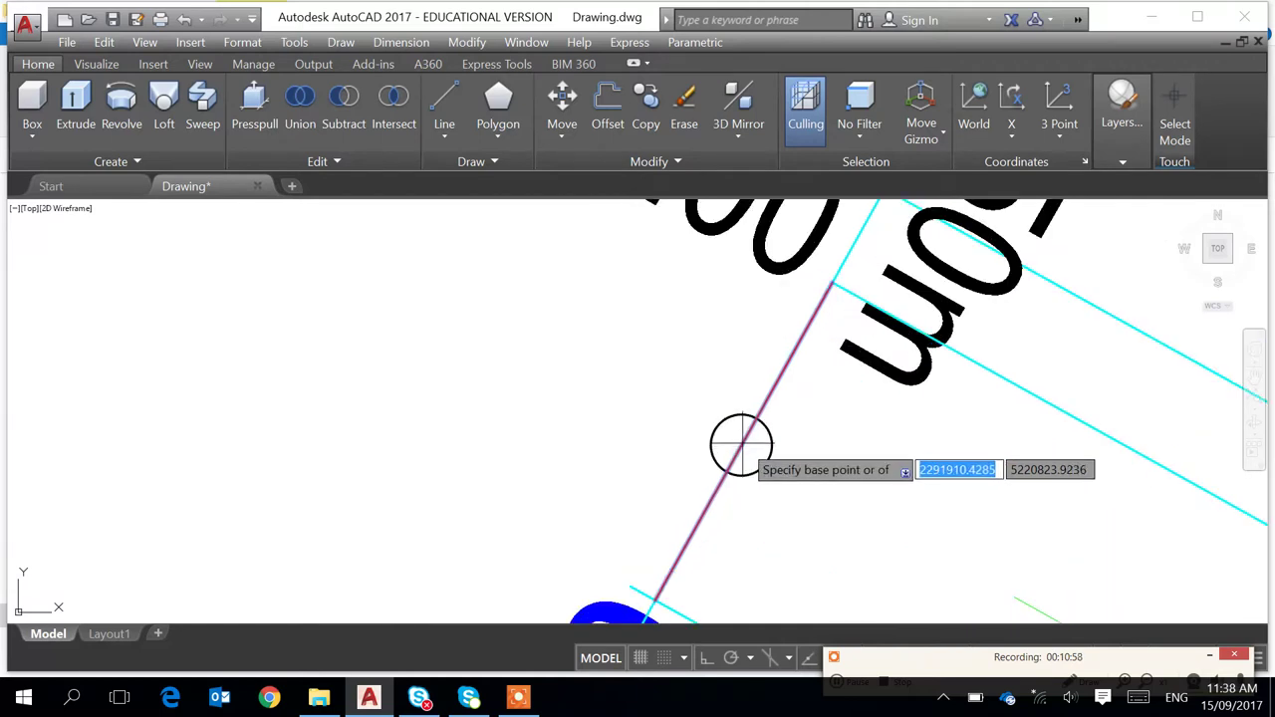
{"action": "key", "text": "Escape"}
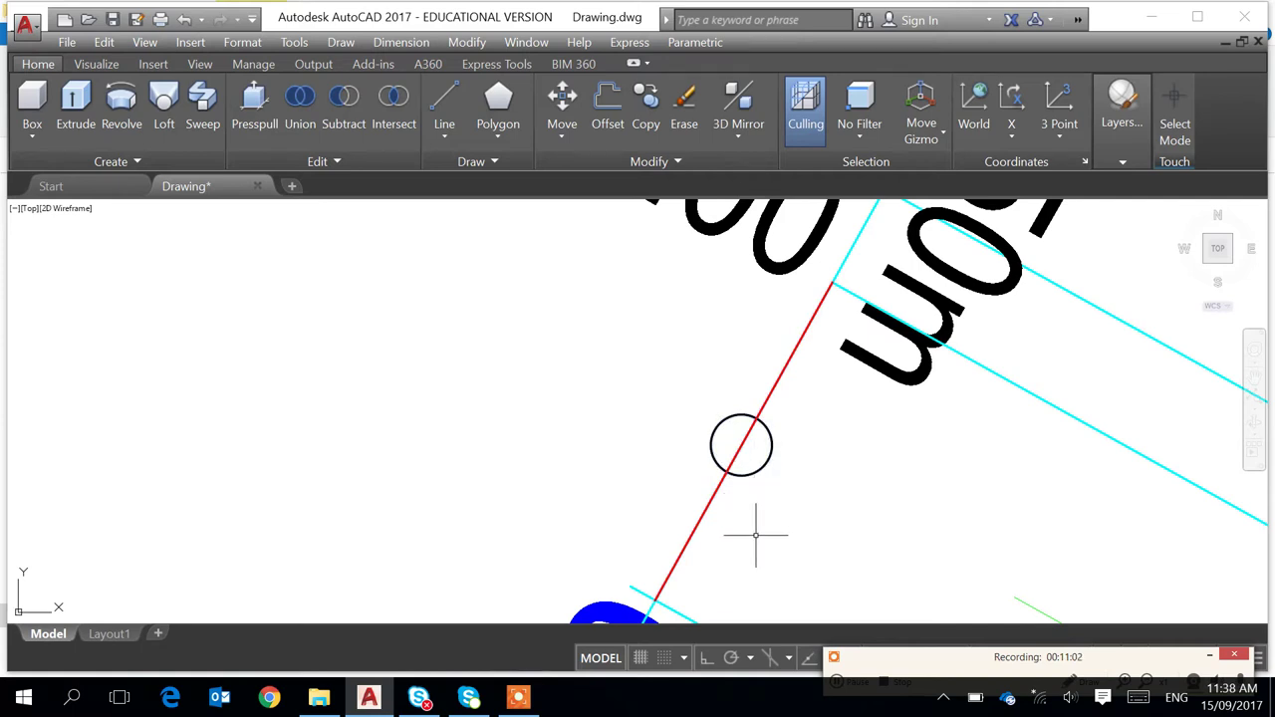
Copy the chainage 0 section's red limit line from its centreline circle's centre to the alignment's start at chainage 0 on the contour plan
{"action": "type", "text": "cp"}
{"action": "key", "text": "Return"}
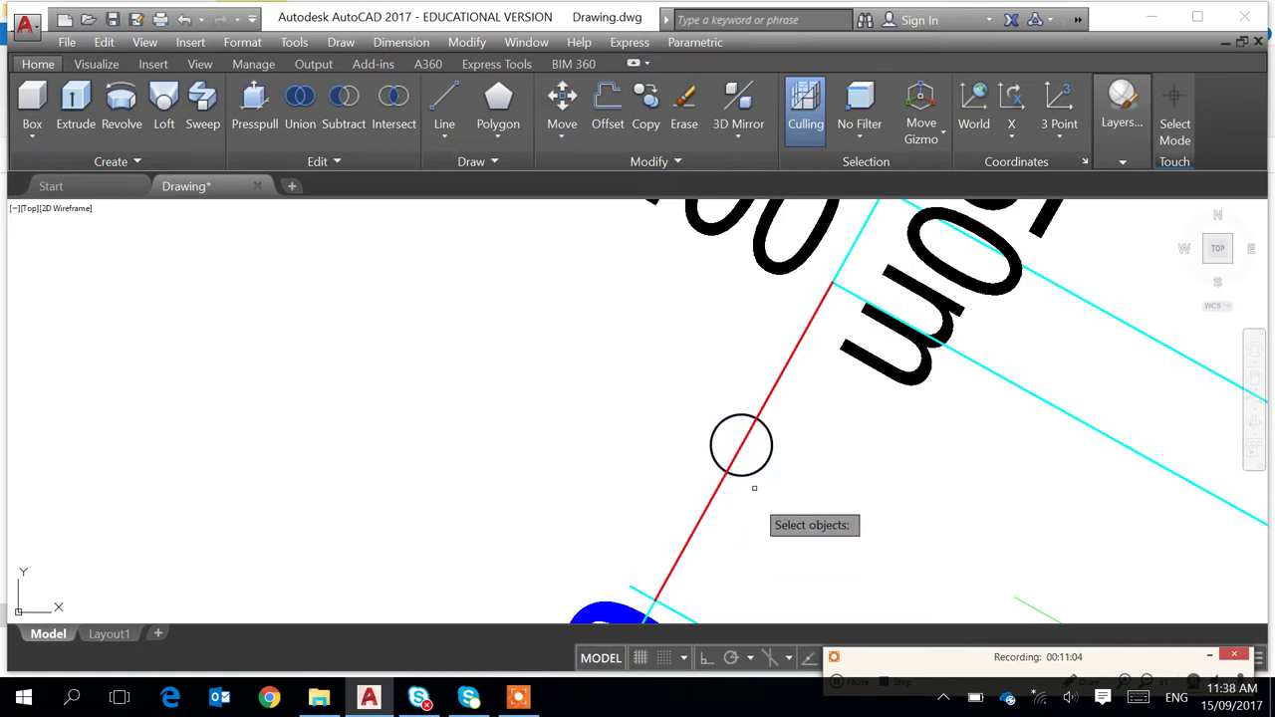
{"action": "left_click", "coordinate": [707, 506]}
{"action": "key", "text": "Return"}
{"action": "type", "text": "cen"}
{"action": "key", "text": "Return"}
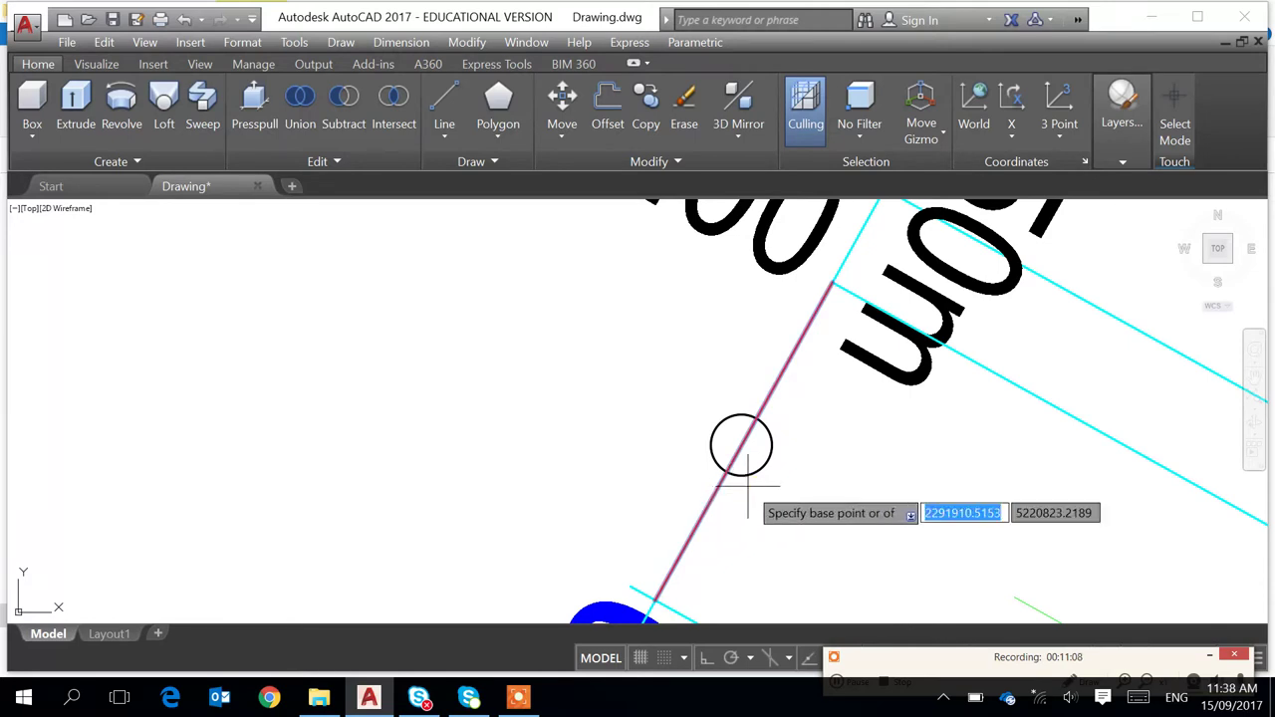
{"action": "scroll", "coordinate": [740, 450], "scroll_direction": "up", "scroll_amount": 1}
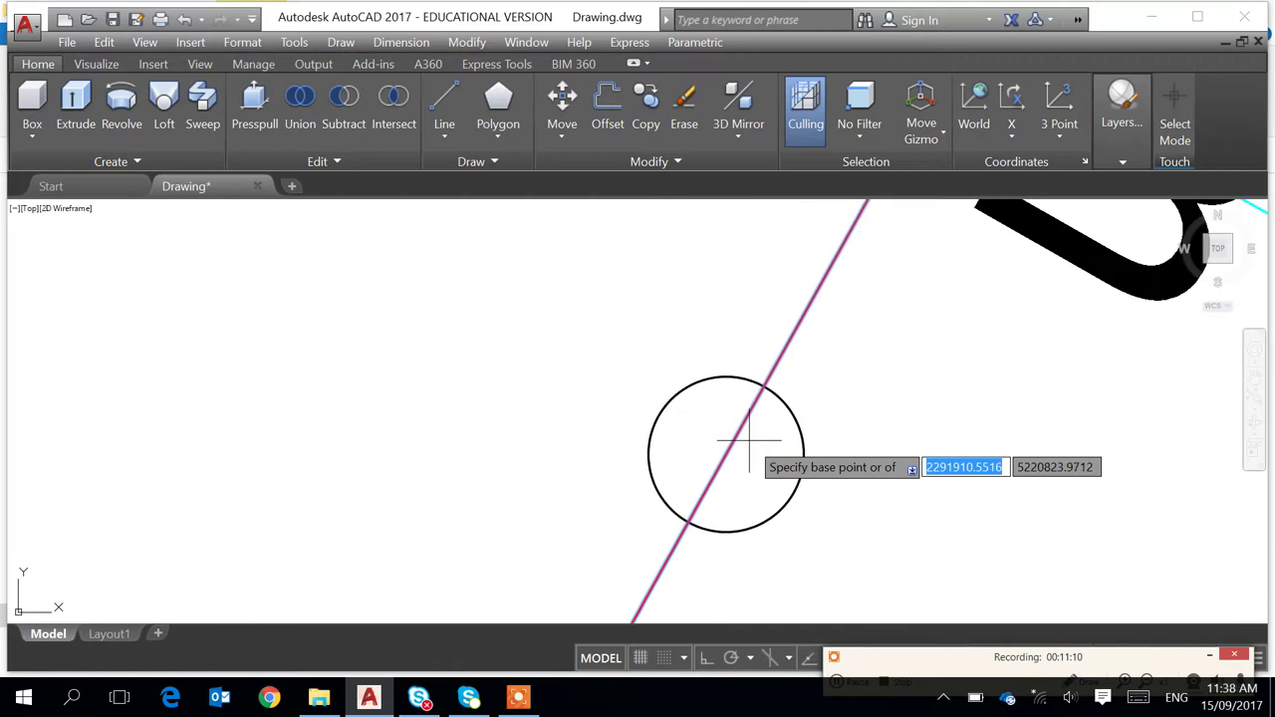
{"action": "scroll", "coordinate": [739, 454], "scroll_direction": "down", "scroll_amount": 2}
{"action": "scroll", "coordinate": [737, 454], "scroll_direction": "down", "scroll_amount": 2}
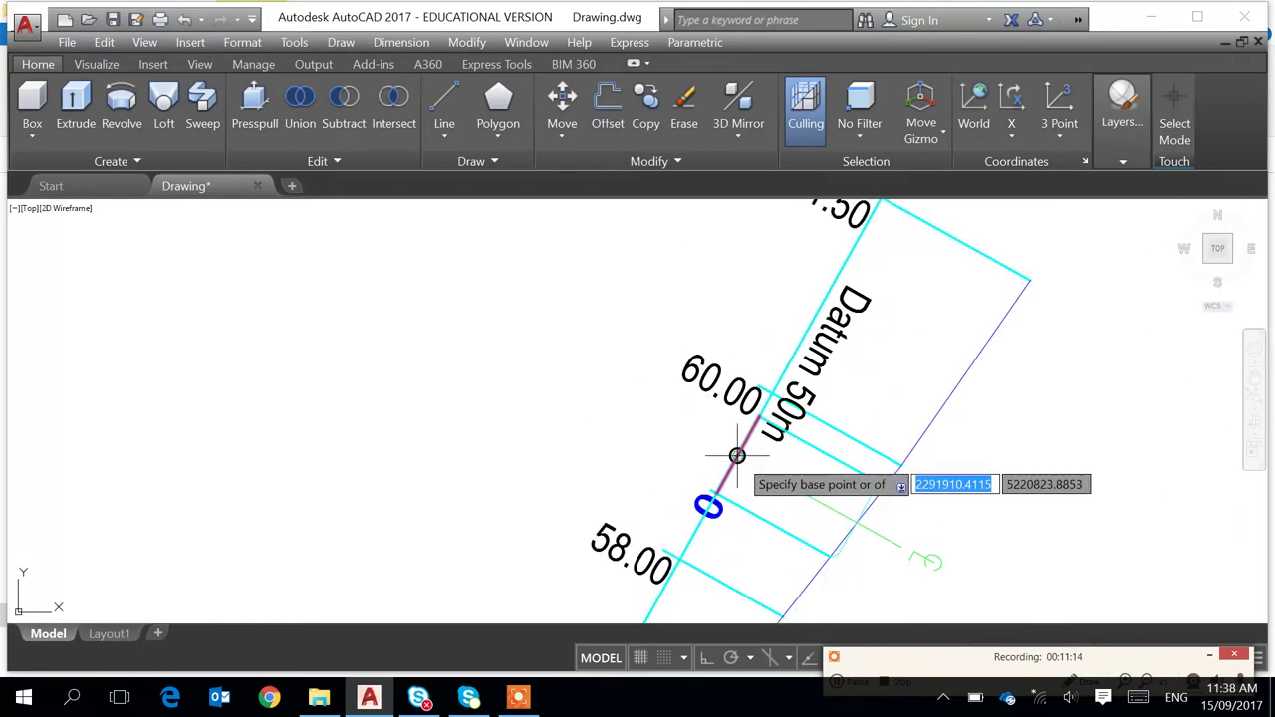
{"action": "left_click", "coordinate": [738, 455]}
{"action": "scroll", "coordinate": [797, 448], "scroll_direction": "down", "scroll_amount": 5}
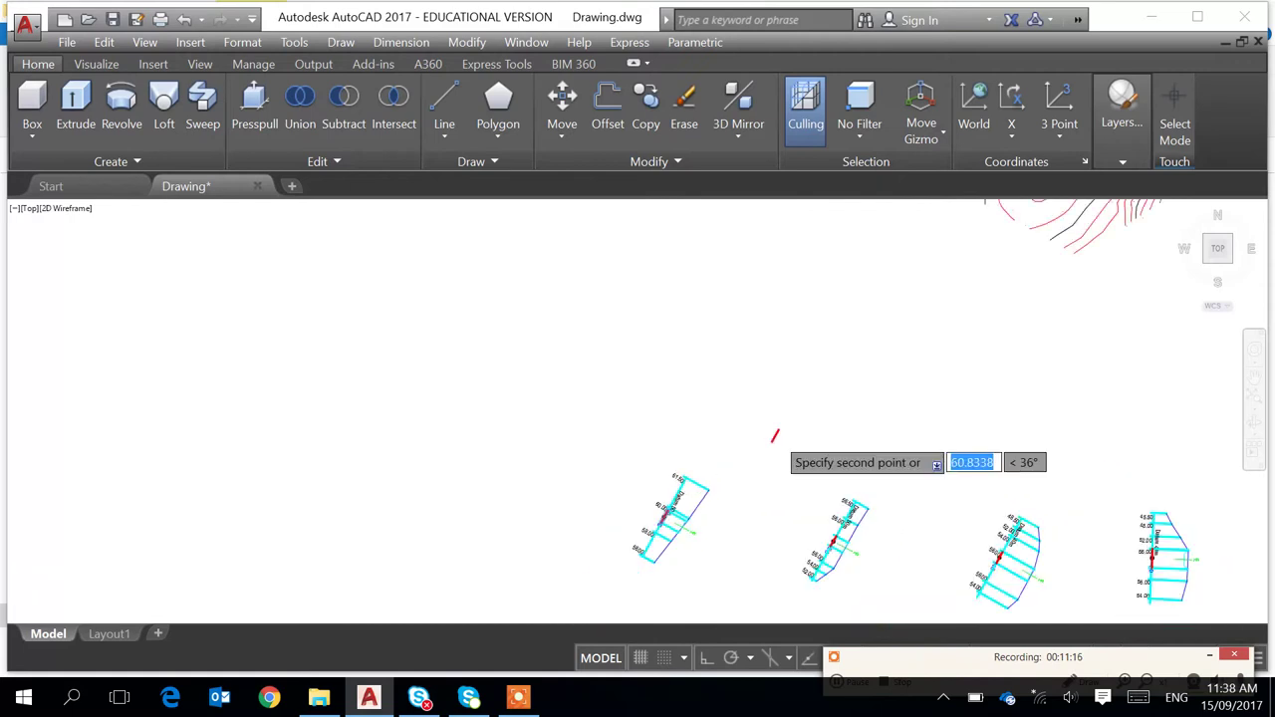
{"action": "scroll", "coordinate": [849, 380], "scroll_direction": "down", "scroll_amount": 3}
{"action": "scroll", "coordinate": [837, 287], "scroll_direction": "up", "scroll_amount": 6}
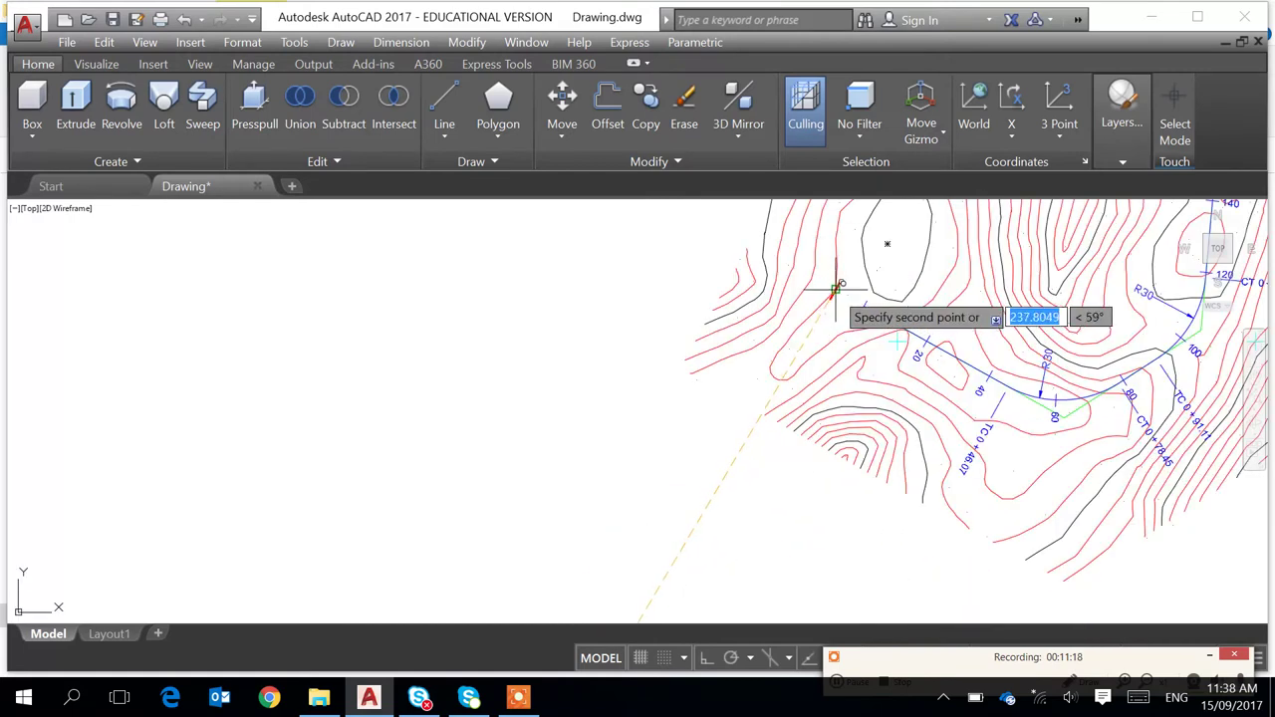
{"action": "scroll", "coordinate": [837, 287], "scroll_direction": "up", "scroll_amount": 3}
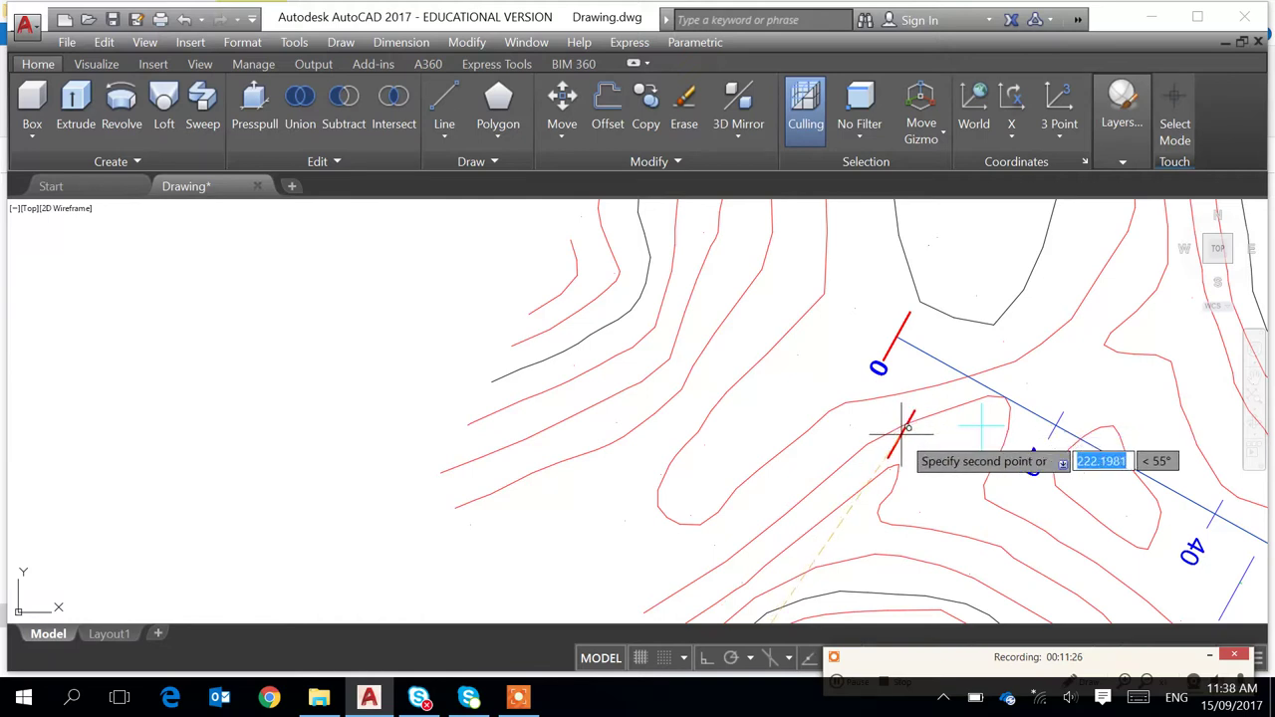
Copy the chainage 20 section's red limit line from its circle's centre onto the alignment at the chainage 20 mark
{"action": "scroll", "coordinate": [902, 431], "scroll_direction": "down", "scroll_amount": 5}
{"action": "middle_click_drag", "start_coordinate": [765, 516], "coordinate": [831, 308]}
{"action": "scroll", "coordinate": [831, 308], "scroll_direction": "down", "scroll_amount": 2}
{"action": "scroll", "coordinate": [849, 444], "scroll_direction": "up", "scroll_amount": 3}
{"action": "scroll", "coordinate": [816, 474], "scroll_direction": "up", "scroll_amount": 3}
{"action": "type", "text": "cp"}
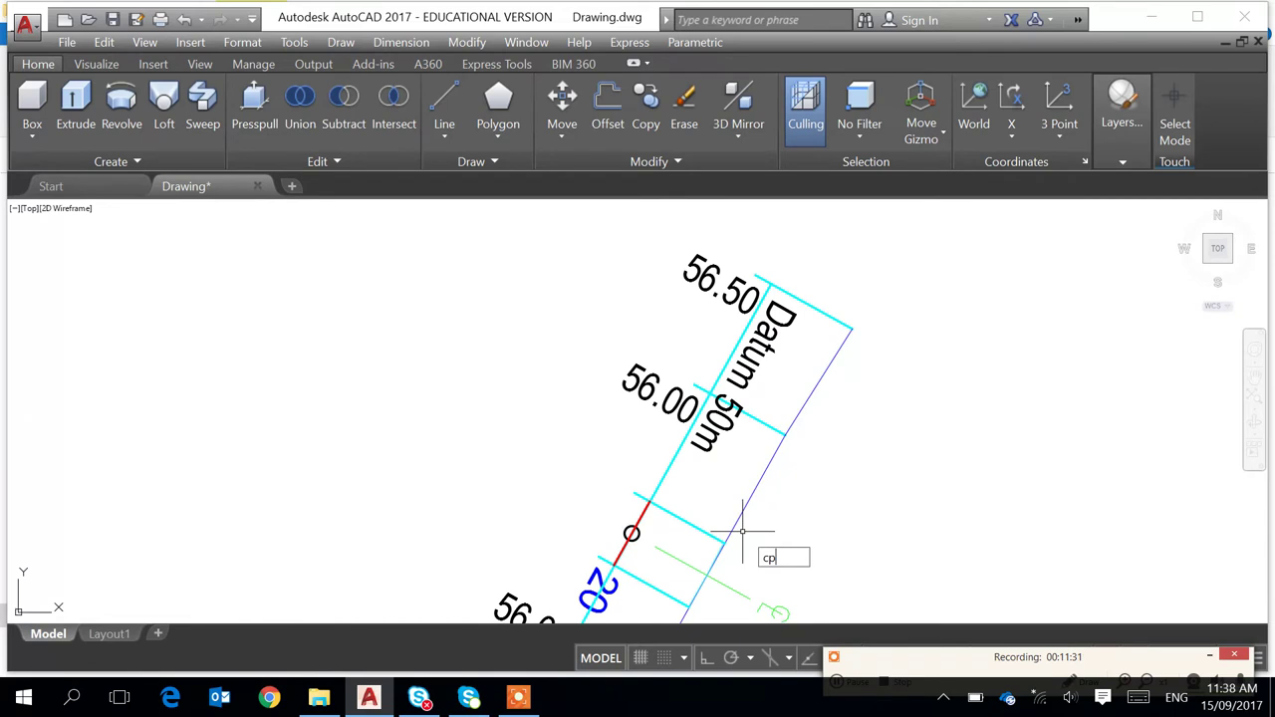
{"action": "key", "text": "Return"}
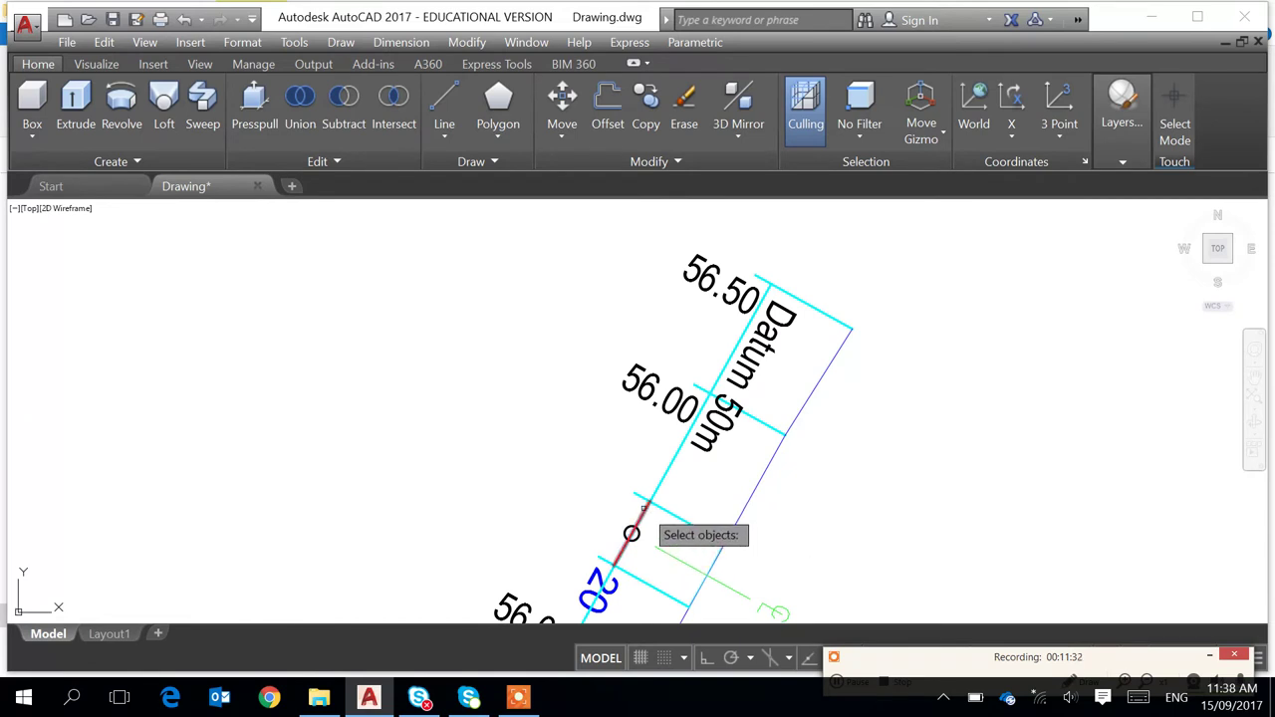
{"action": "left_click", "coordinate": [645, 512]}
{"action": "key", "text": "Return"}
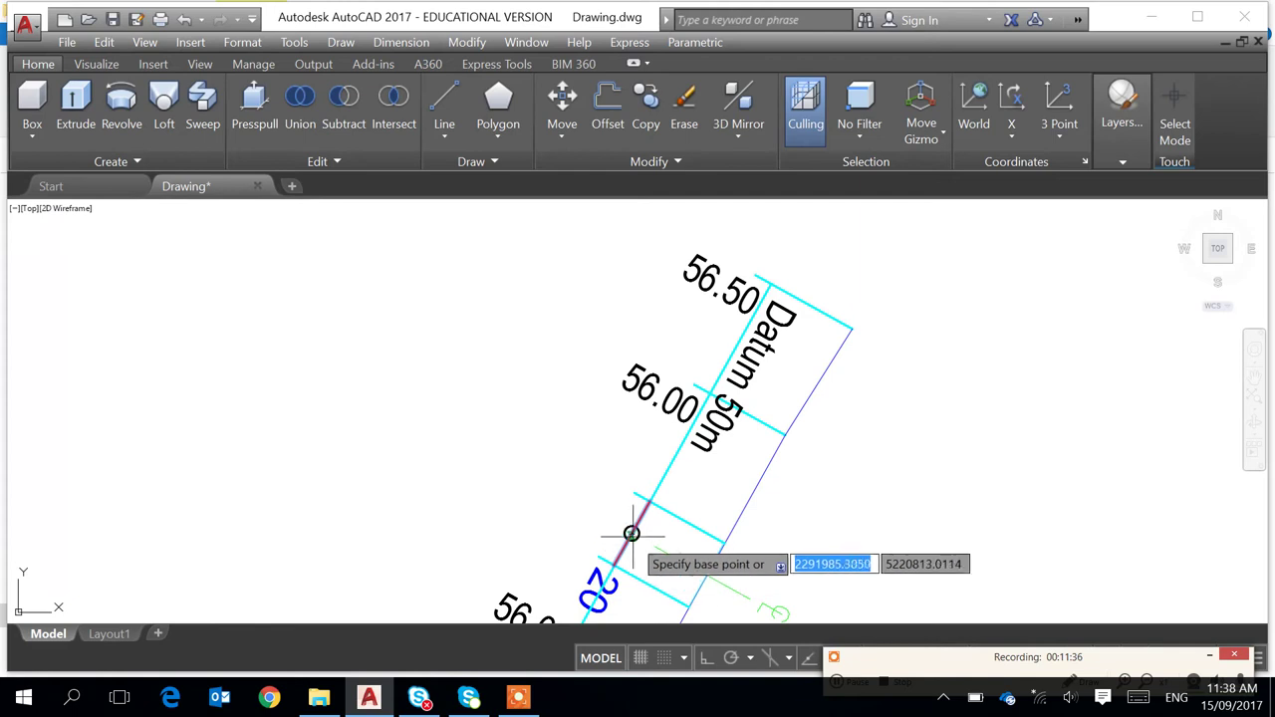
{"action": "type", "text": "cen"}
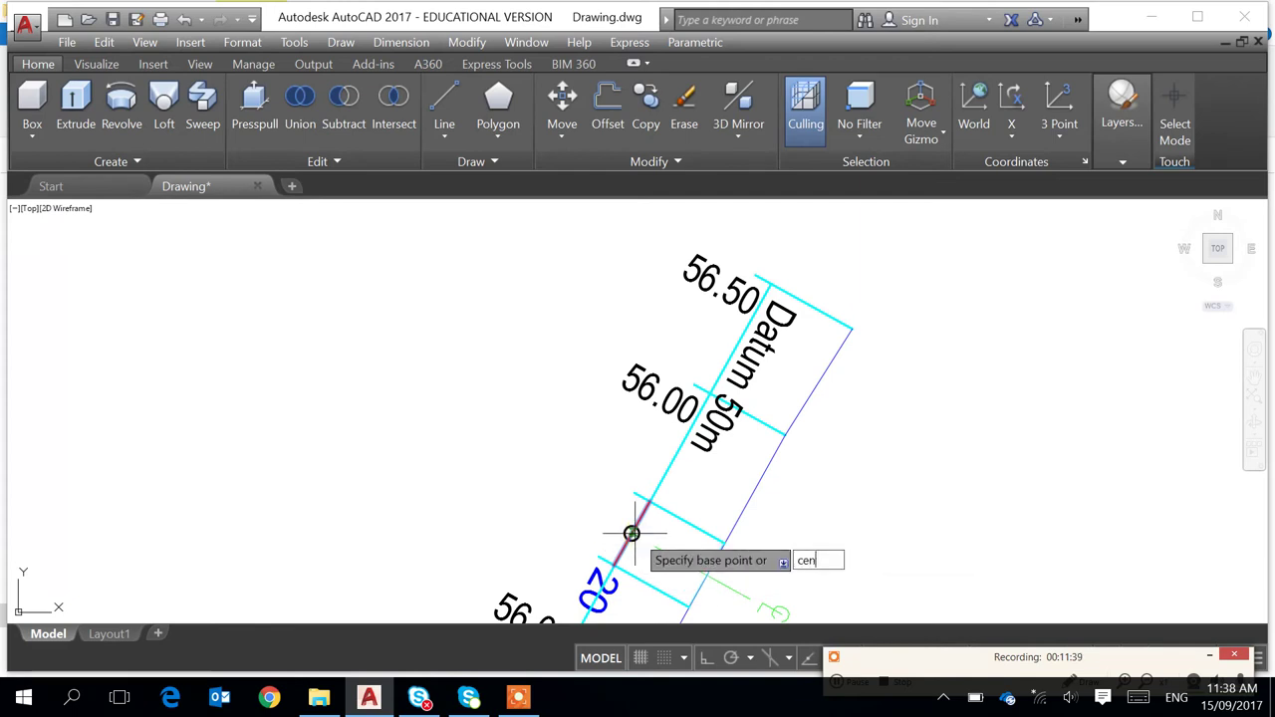
{"action": "key", "text": "Return"}
{"action": "scroll", "coordinate": [632, 534], "scroll_direction": "down", "scroll_amount": 1}
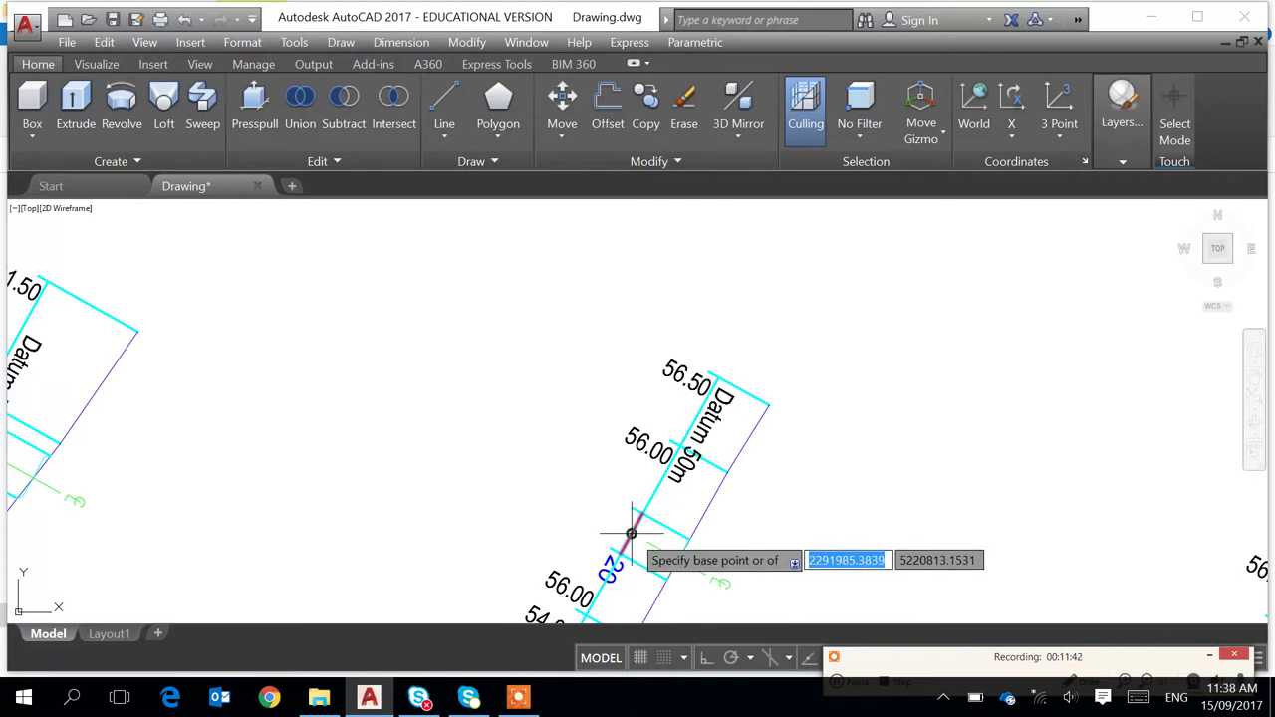
{"action": "left_click", "coordinate": [631, 534]}
{"action": "scroll", "coordinate": [854, 412], "scroll_direction": "down", "scroll_amount": 5}
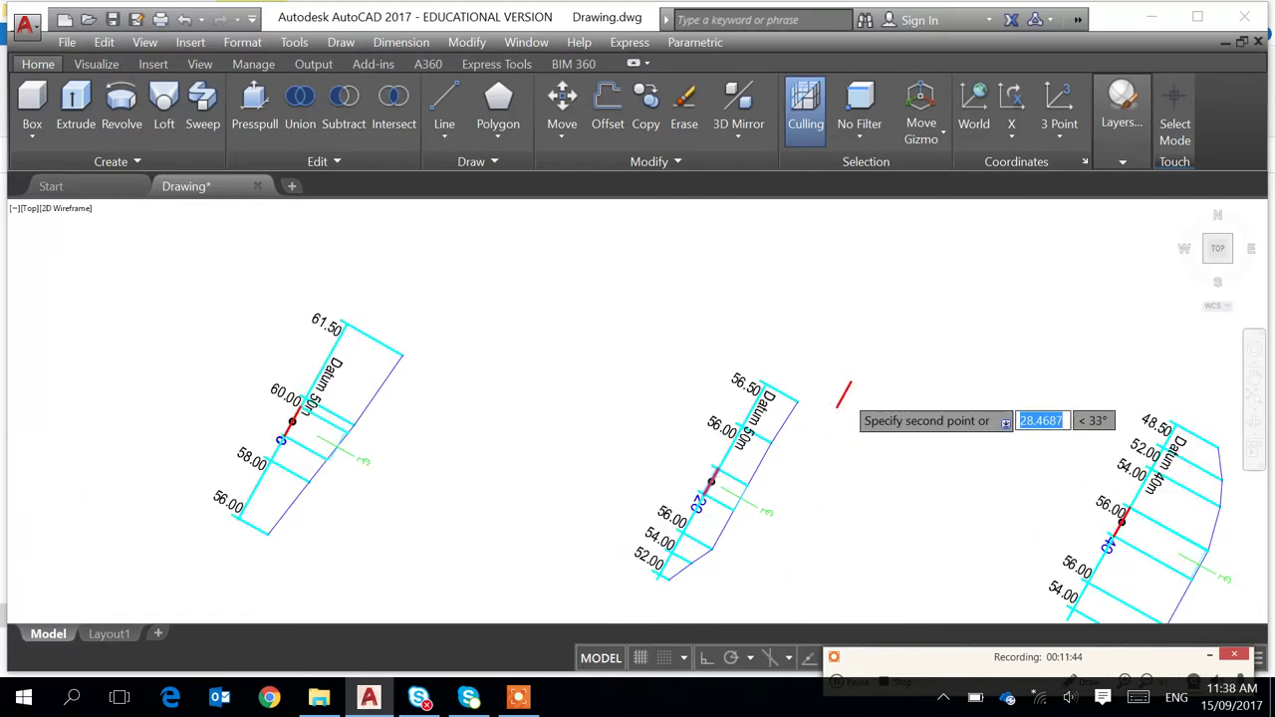
{"action": "scroll", "coordinate": [854, 322], "scroll_direction": "up", "scroll_amount": 8}
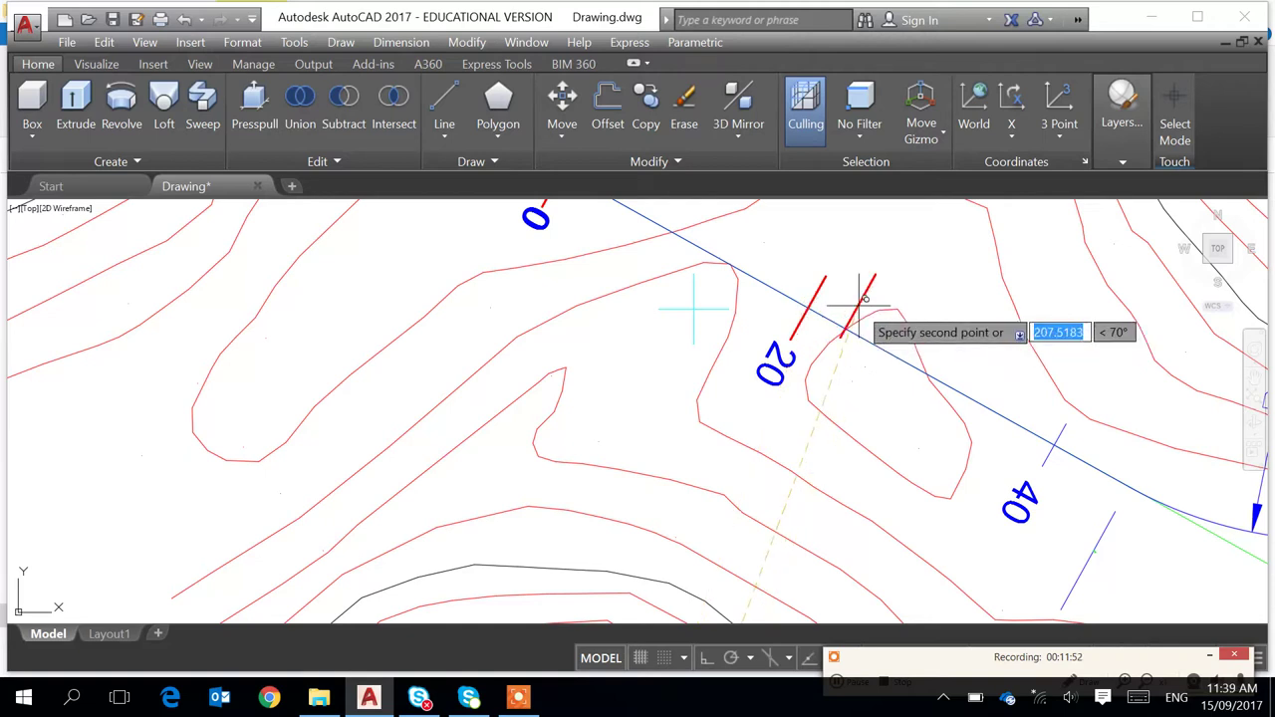
Copy the chainage 40 section's red limit line from its circle's centre to the intersection of the alignment and the chainage 40 tick
{"action": "scroll", "coordinate": [862, 347], "scroll_direction": "down", "scroll_amount": 4}
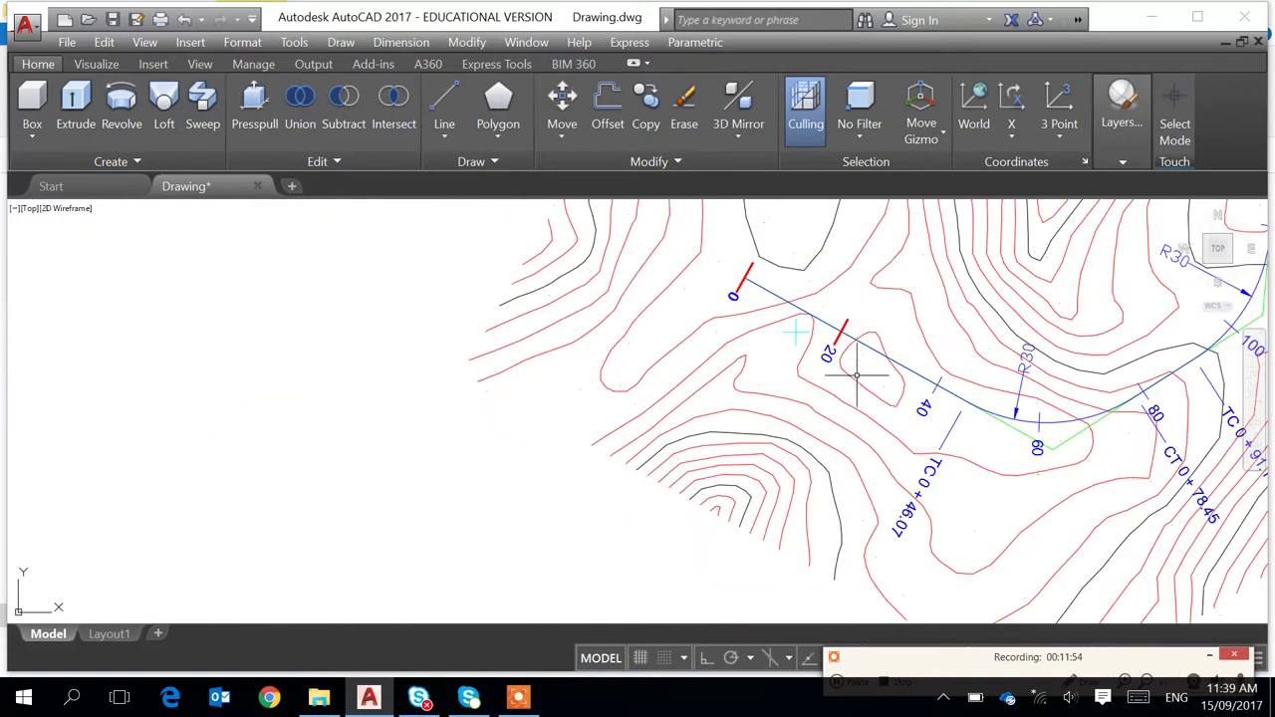
{"action": "scroll", "coordinate": [857, 375], "scroll_direction": "down", "scroll_amount": 5}
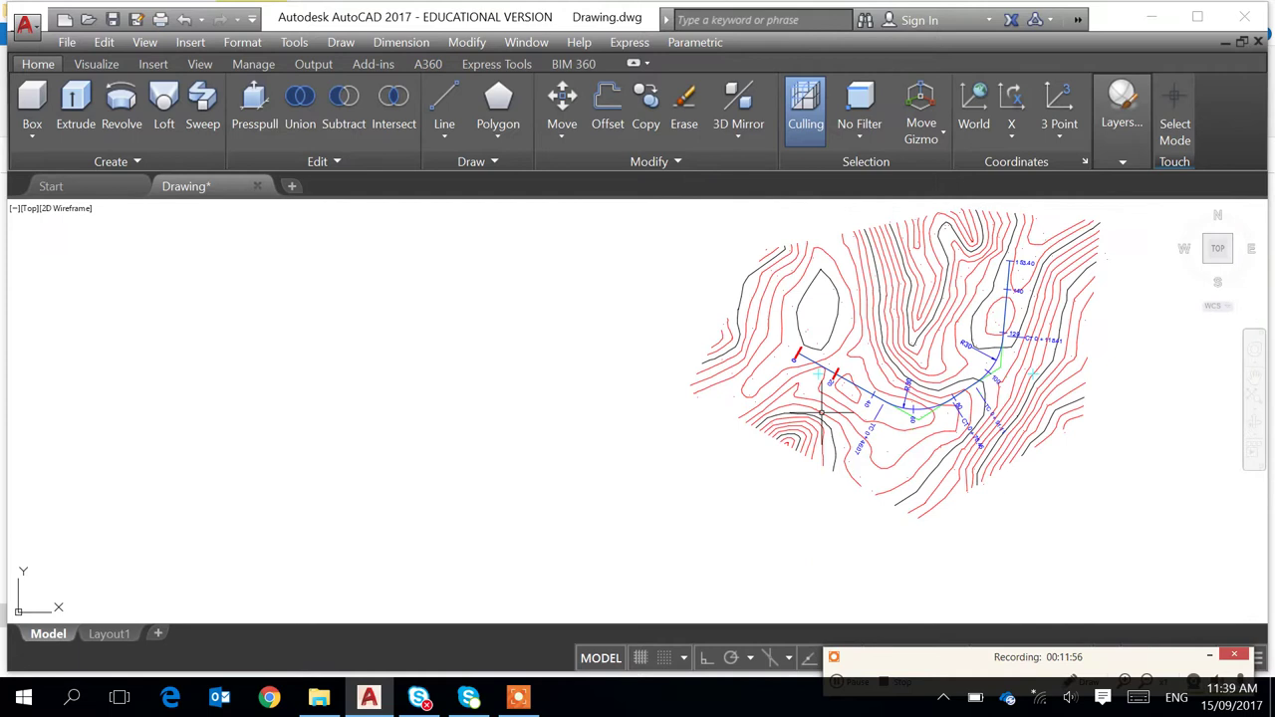
{"action": "scroll", "coordinate": [698, 498], "scroll_direction": "up", "scroll_amount": 8}
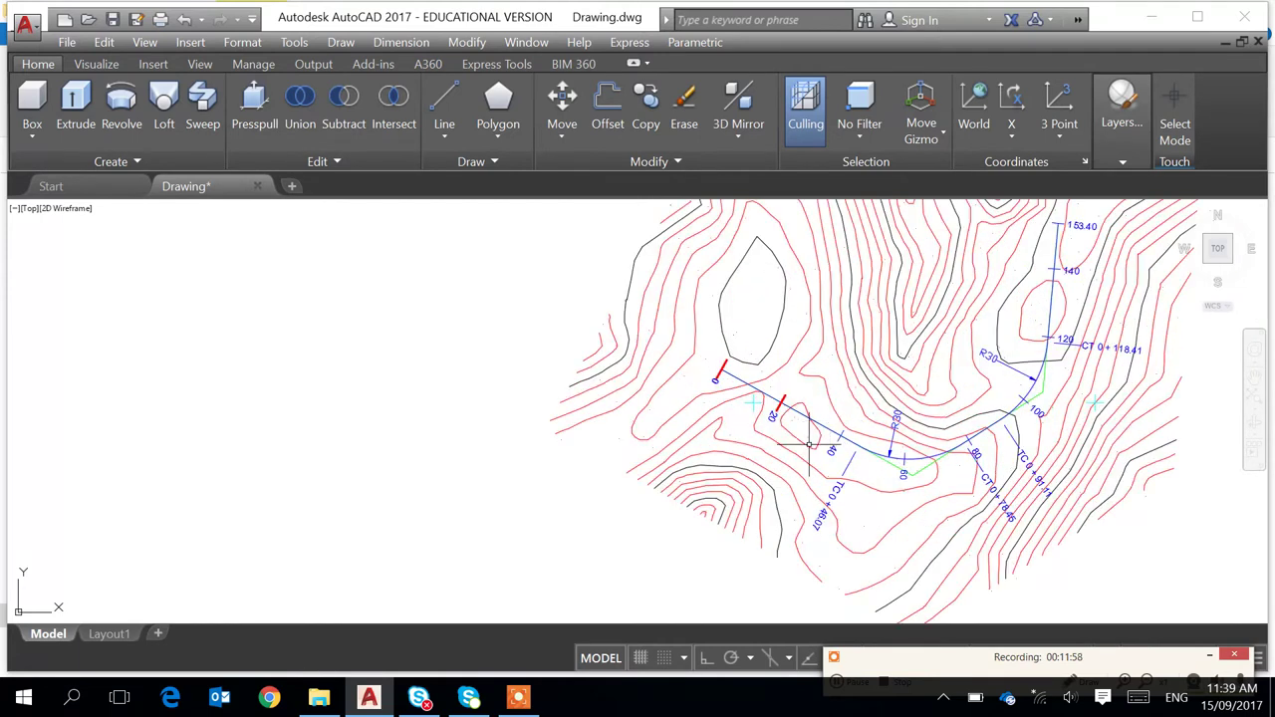
{"action": "scroll", "coordinate": [706, 536], "scroll_direction": "down", "scroll_amount": 6}
{"action": "middle_click_drag", "start_coordinate": [706, 536], "coordinate": [746, 373]}
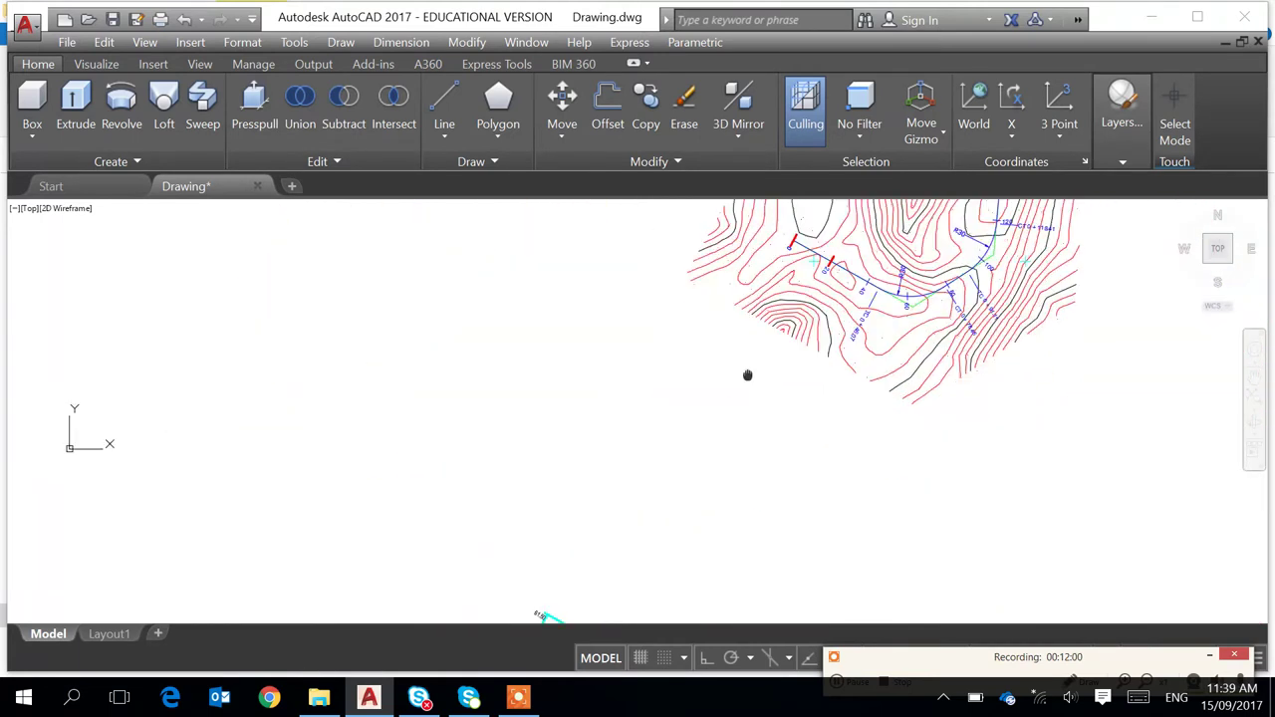
{"action": "scroll", "coordinate": [732, 418], "scroll_direction": "down", "scroll_amount": 3}
{"action": "scroll", "coordinate": [727, 482], "scroll_direction": "up", "scroll_amount": 6}
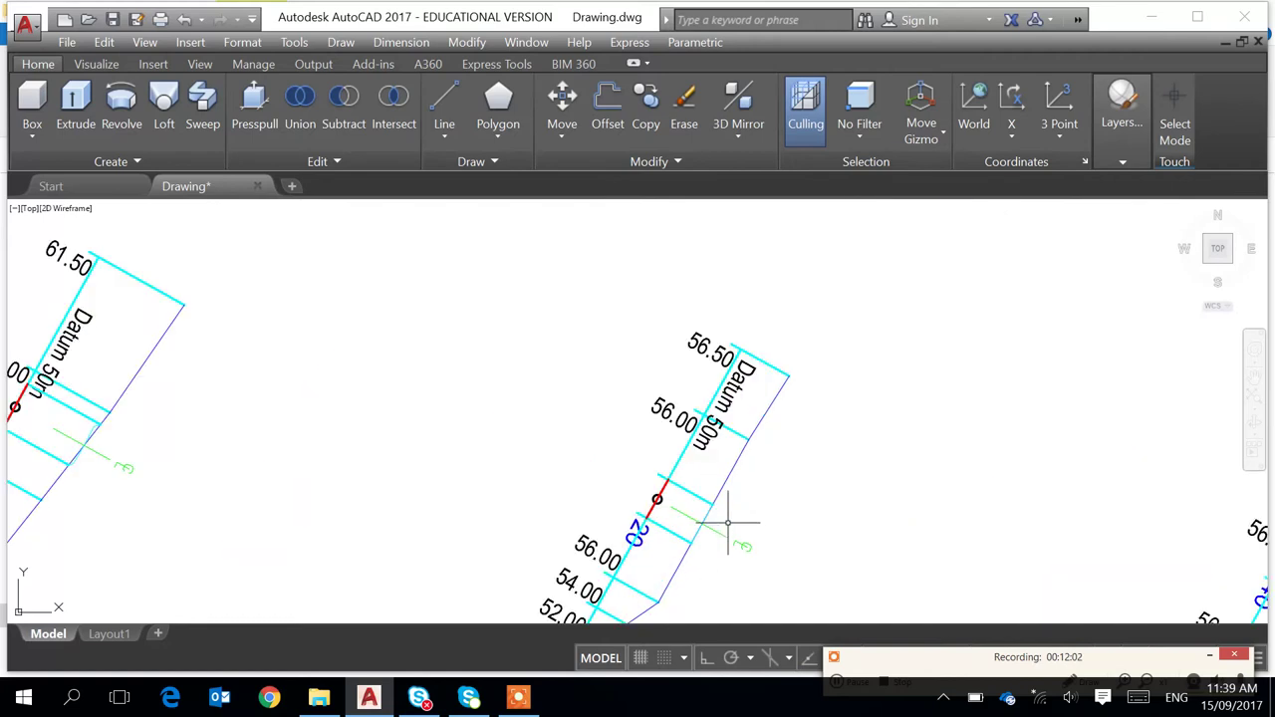
{"action": "scroll", "coordinate": [734, 536], "scroll_direction": "down", "scroll_amount": 5}
{"action": "scroll", "coordinate": [742, 485], "scroll_direction": "up", "scroll_amount": 6}
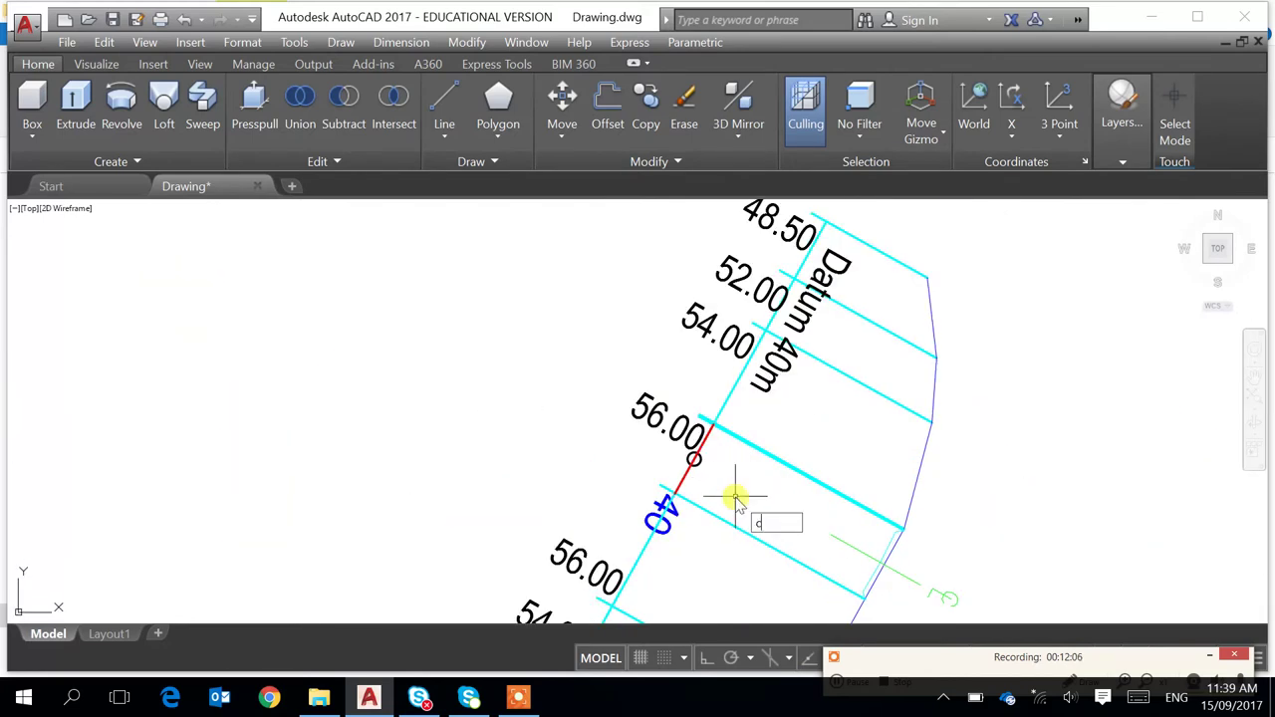
{"action": "key", "text": "Return"}
{"action": "left_click", "coordinate": [705, 441]}
{"action": "key", "text": "Return"}
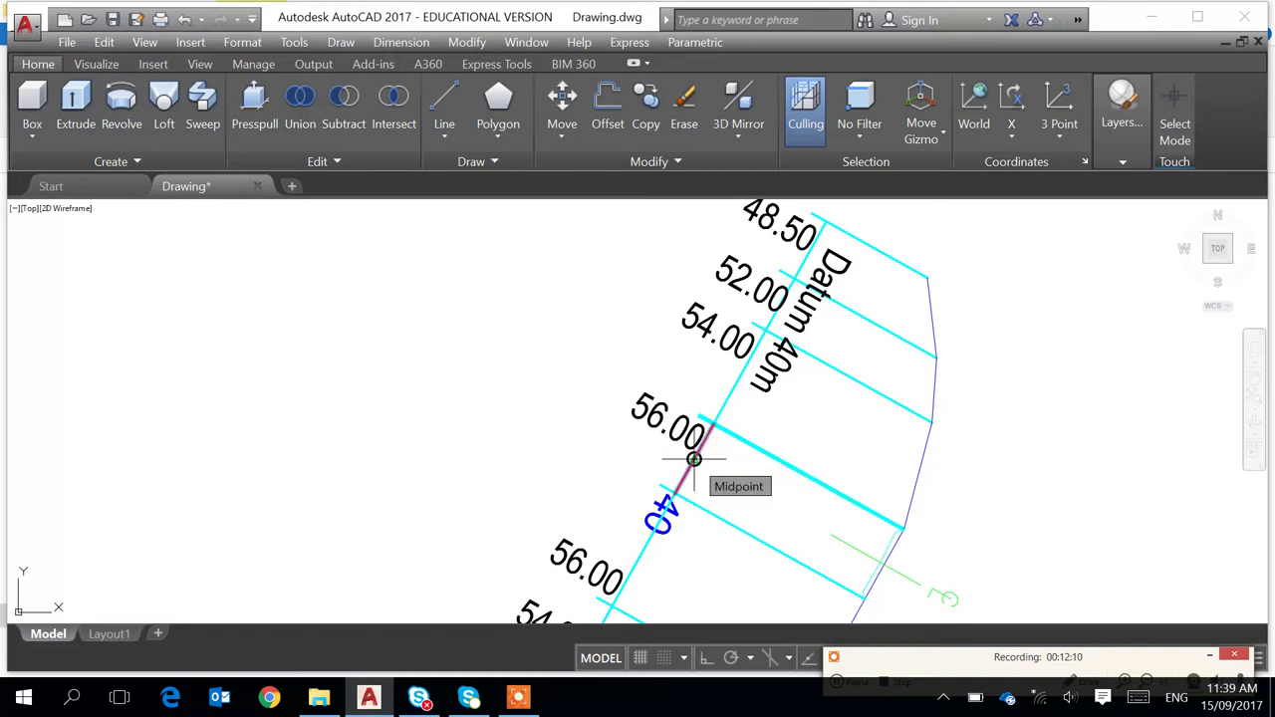
{"action": "type", "text": "cen"}
{"action": "key", "text": "Return"}
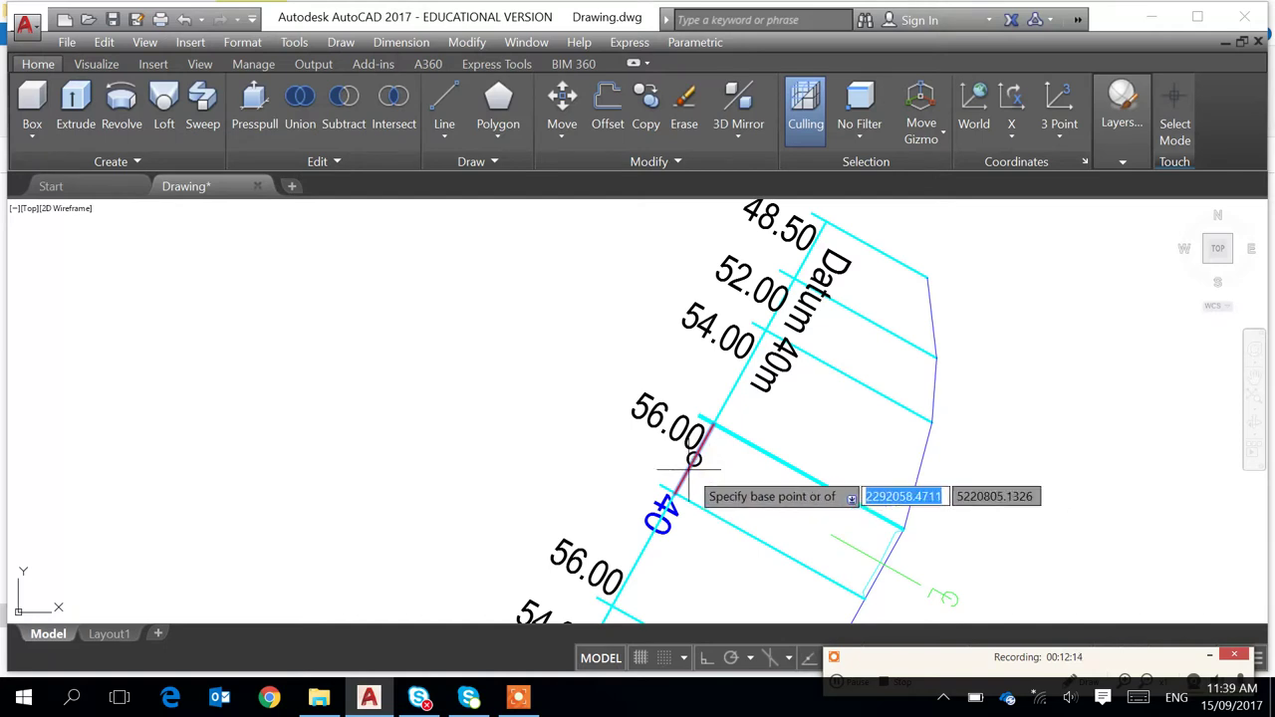
{"action": "left_click", "coordinate": [694, 459]}
{"action": "scroll", "coordinate": [854, 384], "scroll_direction": "down", "scroll_amount": 5}
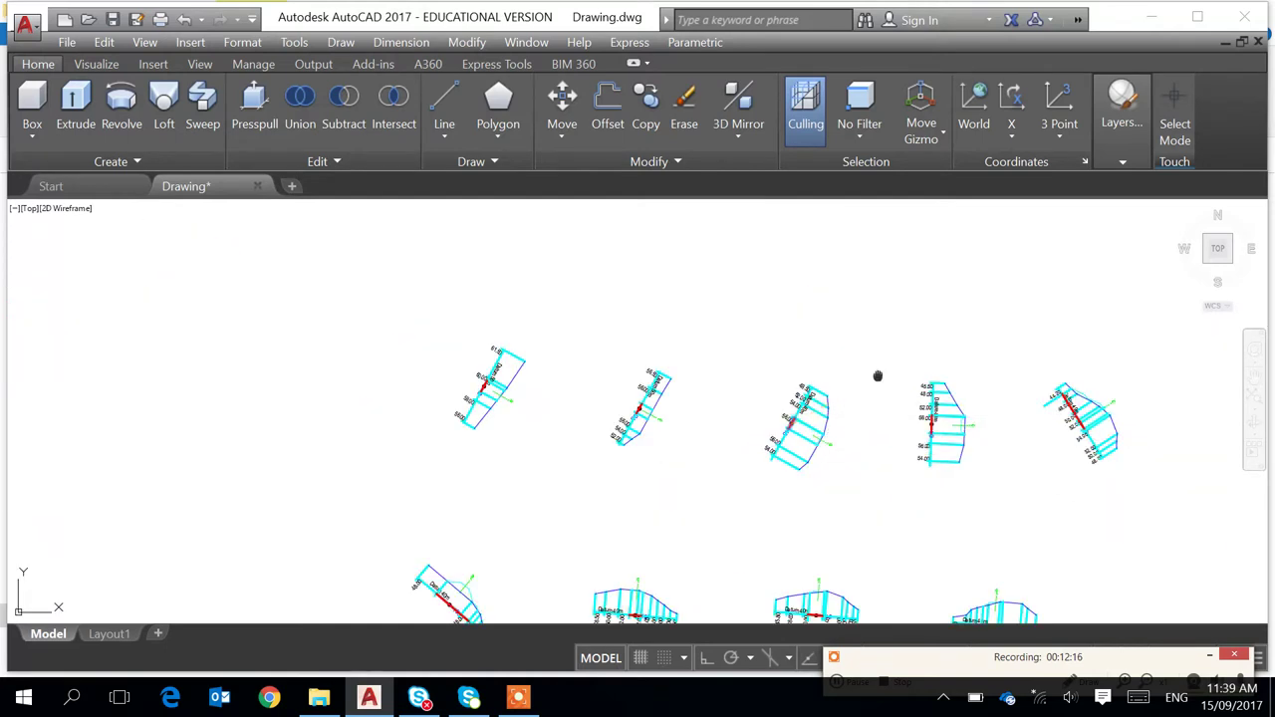
{"action": "scroll", "coordinate": [871, 376], "scroll_direction": "down", "scroll_amount": 8}
{"action": "scroll", "coordinate": [728, 382], "scroll_direction": "up", "scroll_amount": 10}
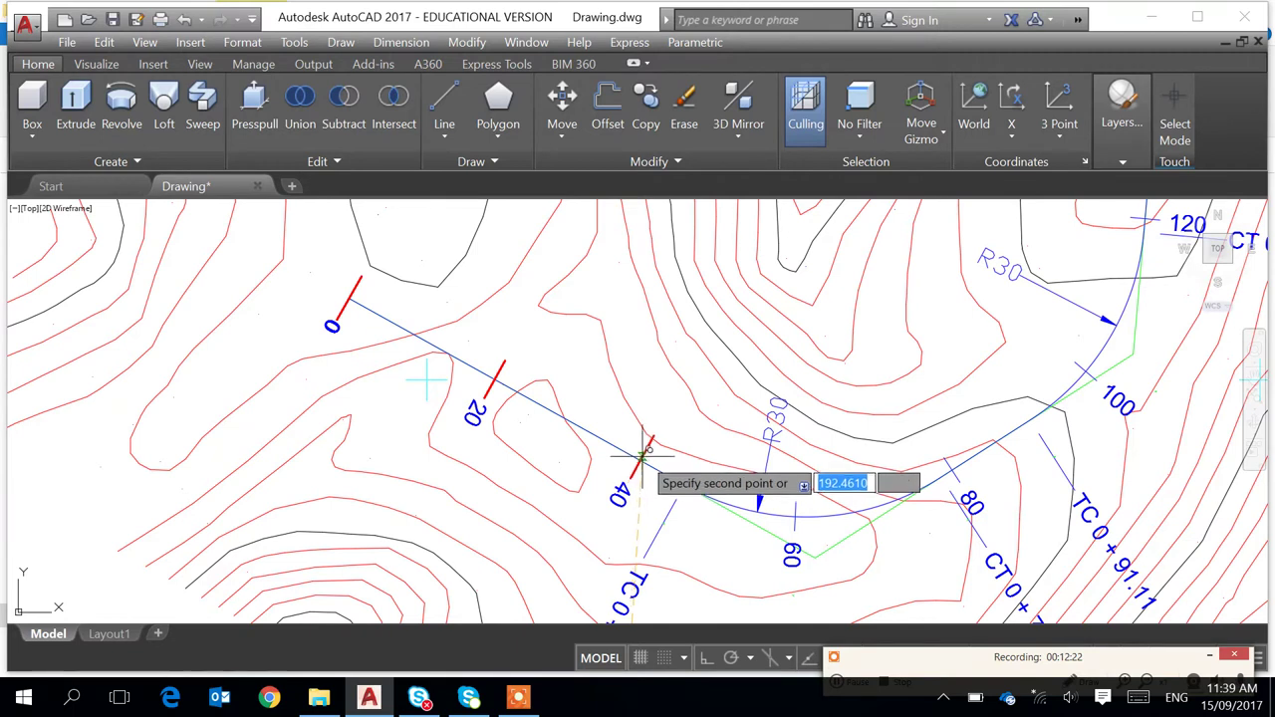
{"action": "scroll", "coordinate": [643, 461], "scroll_direction": "up", "scroll_amount": 4}
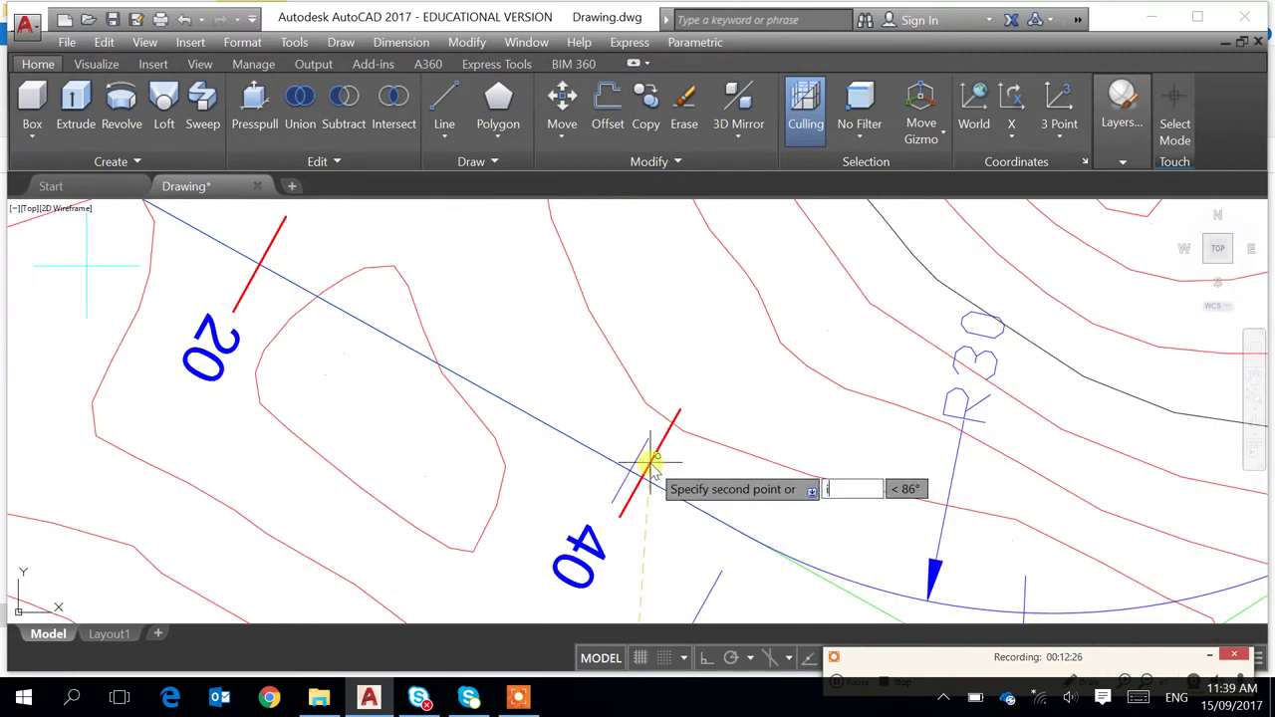
{"action": "key", "text": "Return"}
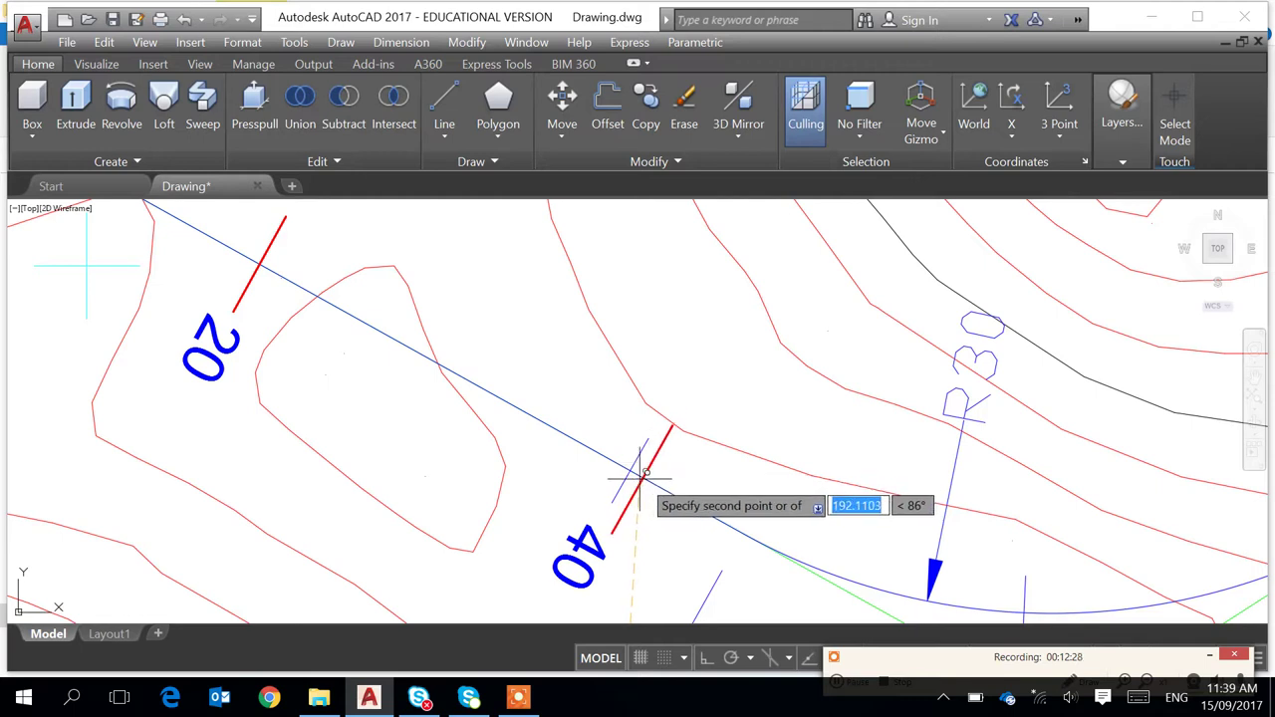
{"action": "left_click", "coordinate": [629, 467]}
{"action": "key", "text": "Return"}
Copy the chainage 60 section's red limit line from its circle's centre to the intersection of the curved alignment and the chainage 60 tick
{"action": "scroll", "coordinate": [752, 479], "scroll_direction": "down", "scroll_amount": 10}
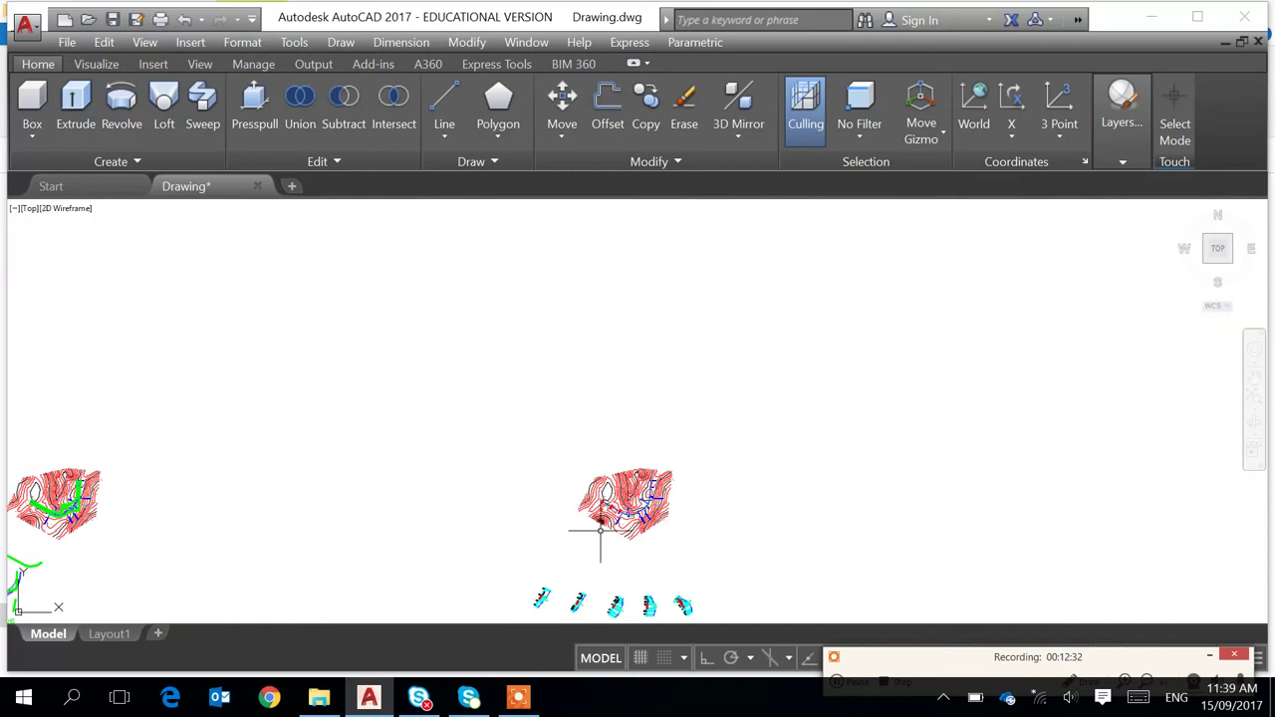
{"action": "scroll", "coordinate": [658, 449], "scroll_direction": "up", "scroll_amount": 8}
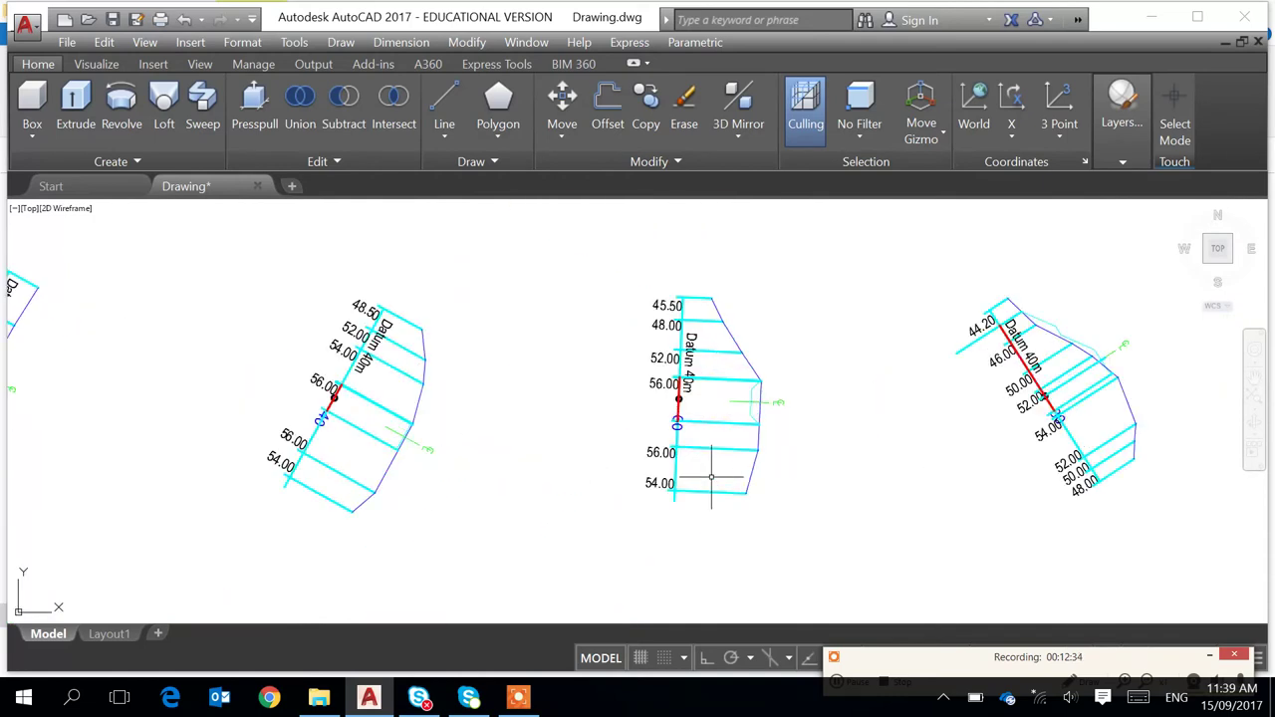
{"action": "type", "text": "co"}
{"action": "key", "text": "Return"}
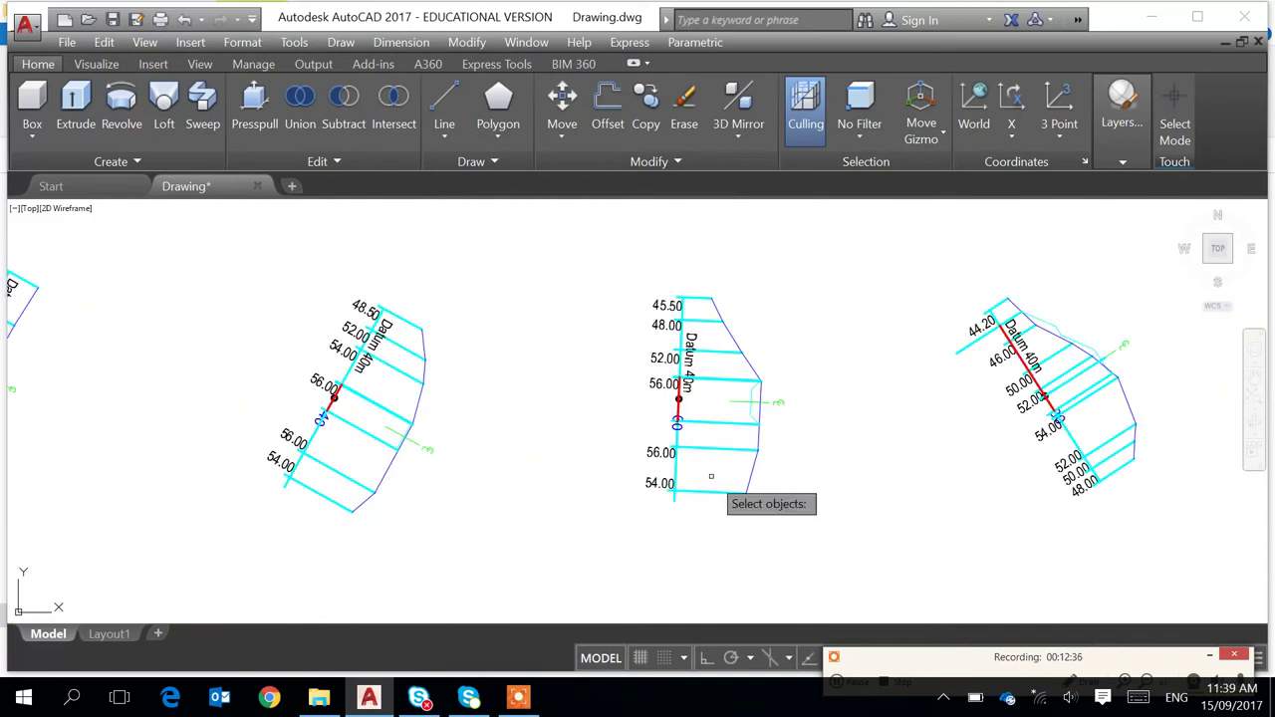
{"action": "left_click", "coordinate": [678, 409]}
{"action": "key", "text": "Return"}
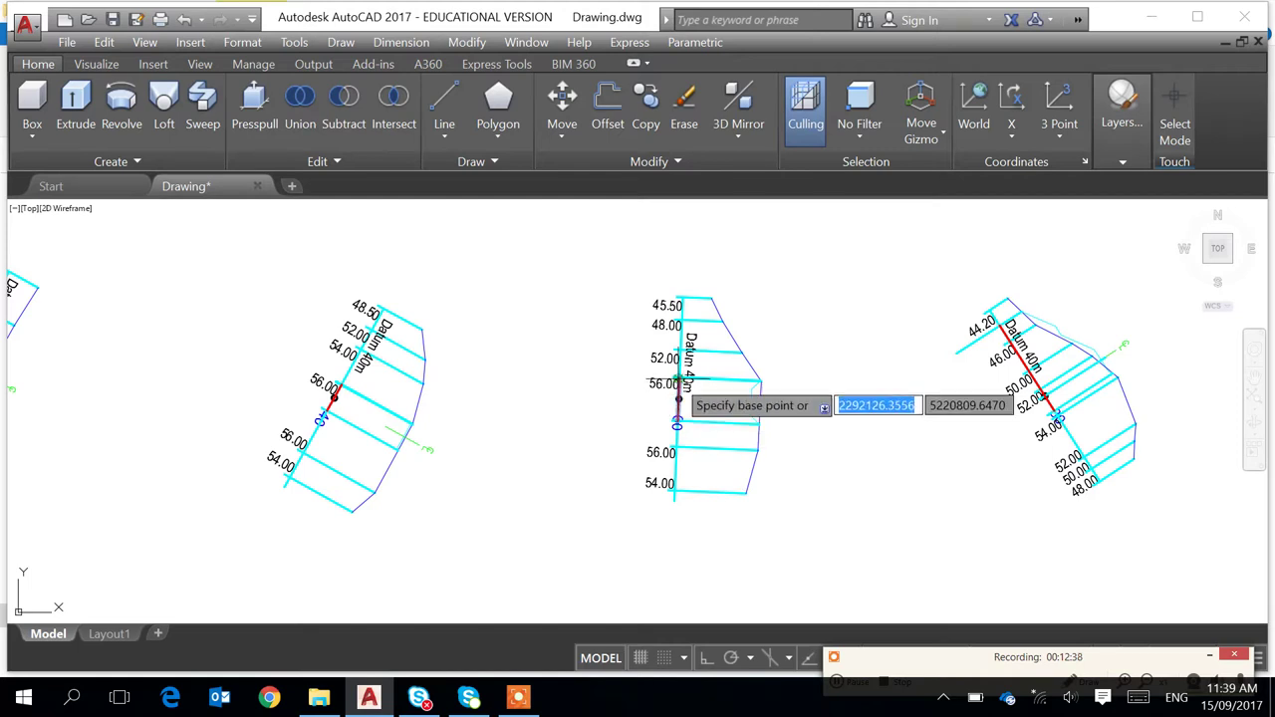
{"action": "scroll", "coordinate": [677, 406], "scroll_direction": "up", "scroll_amount": 4}
{"action": "type", "text": "cen"}
{"action": "key", "text": "Return"}
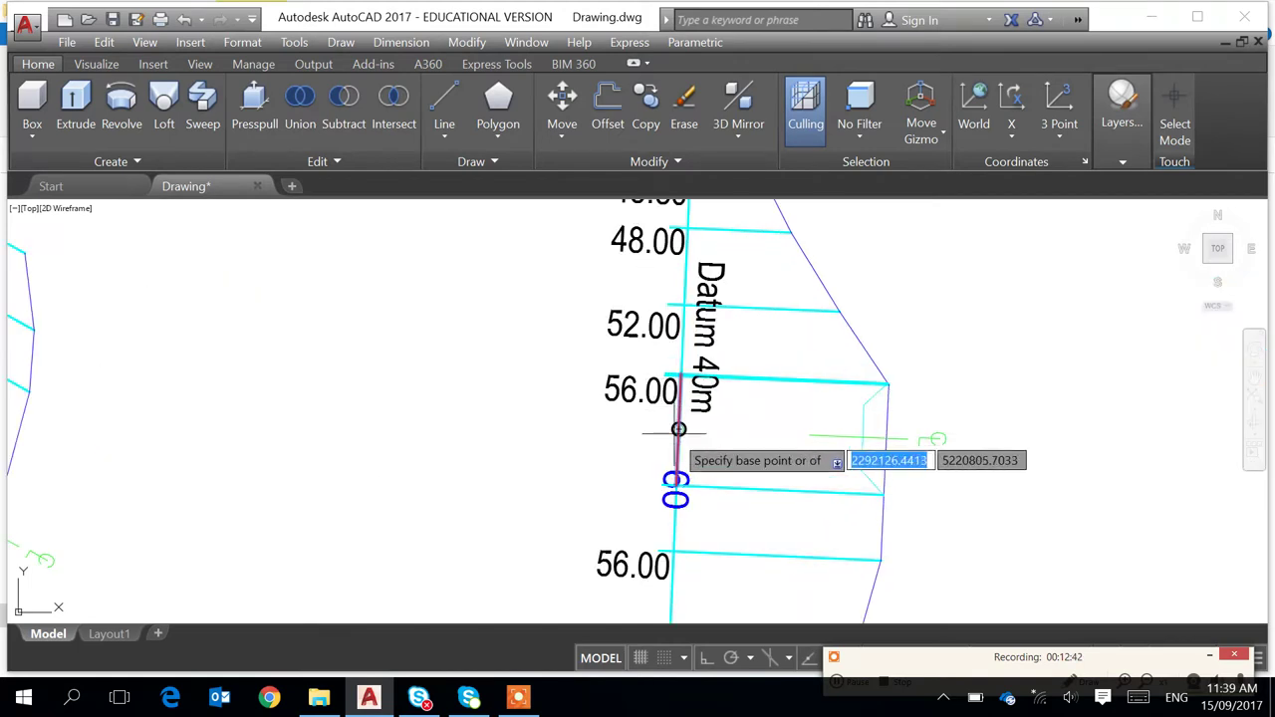
{"action": "left_click", "coordinate": [677, 423]}
{"action": "scroll", "coordinate": [757, 377], "scroll_direction": "down", "scroll_amount": 5}
{"action": "scroll", "coordinate": [767, 353], "scroll_direction": "down", "scroll_amount": 3}
{"action": "scroll", "coordinate": [768, 344], "scroll_direction": "up", "scroll_amount": 6}
{"action": "middle_click_drag", "start_coordinate": [745, 313], "coordinate": [704, 477]}
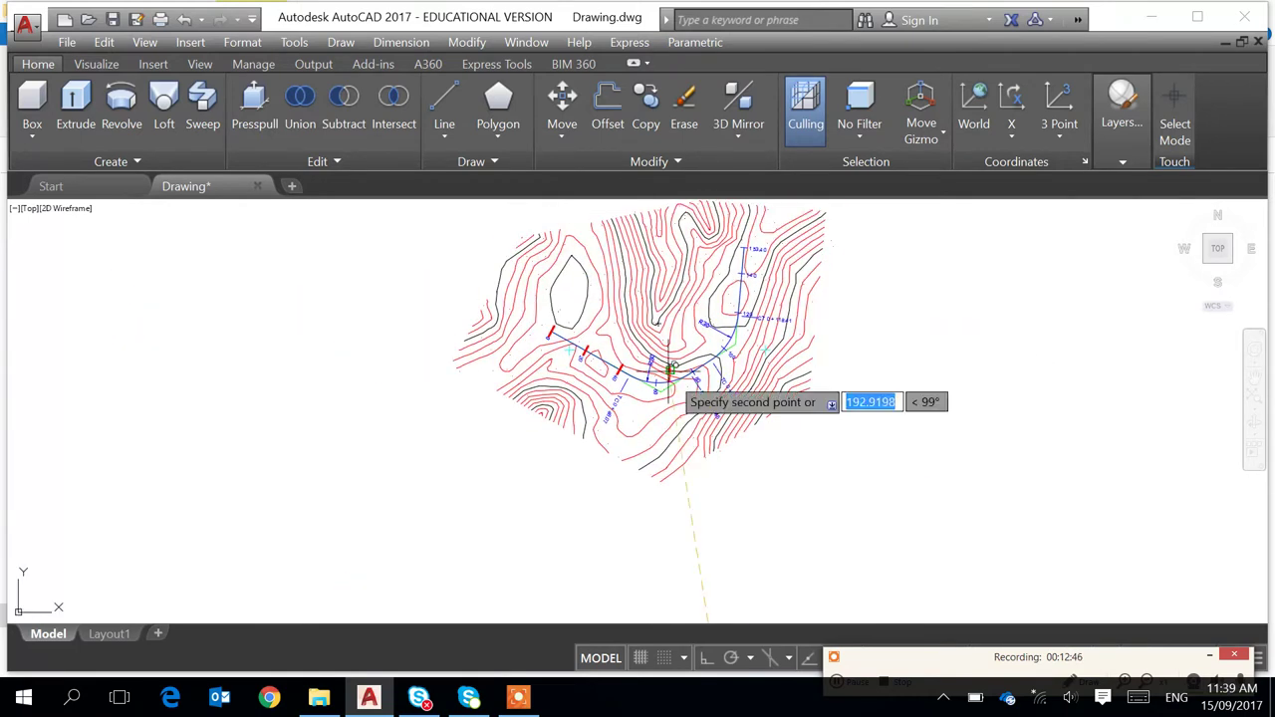
{"action": "scroll", "coordinate": [661, 370], "scroll_direction": "up", "scroll_amount": 4}
{"action": "scroll", "coordinate": [643, 423], "scroll_direction": "up", "scroll_amount": 4}
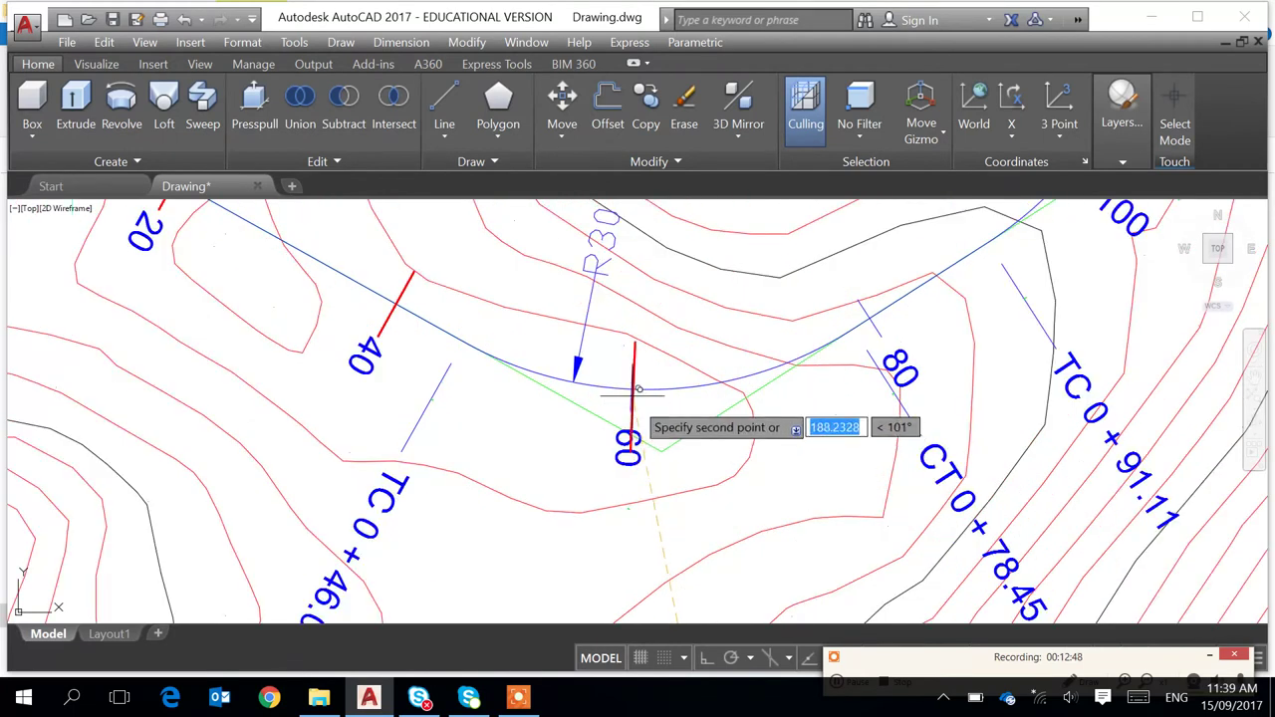
{"action": "key", "text": "Return"}
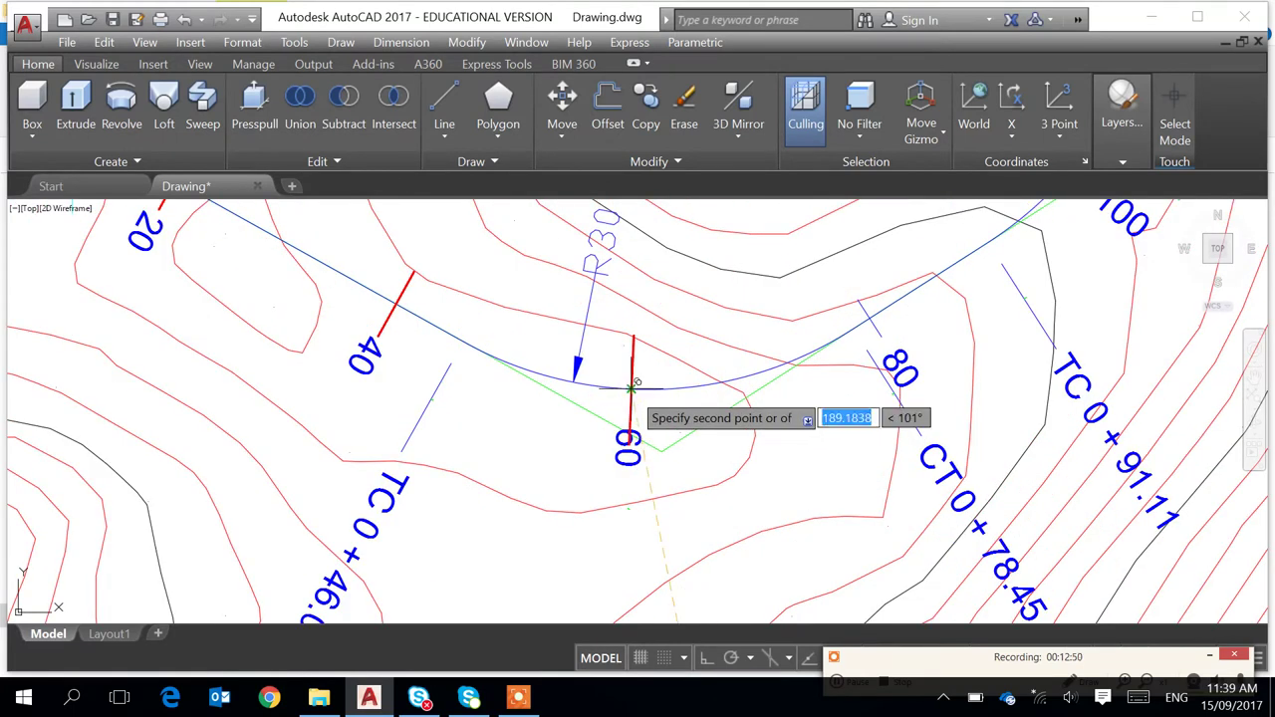
{"action": "left_click", "coordinate": [646, 384]}
{"action": "scroll", "coordinate": [766, 451], "scroll_direction": "down", "scroll_amount": 10}
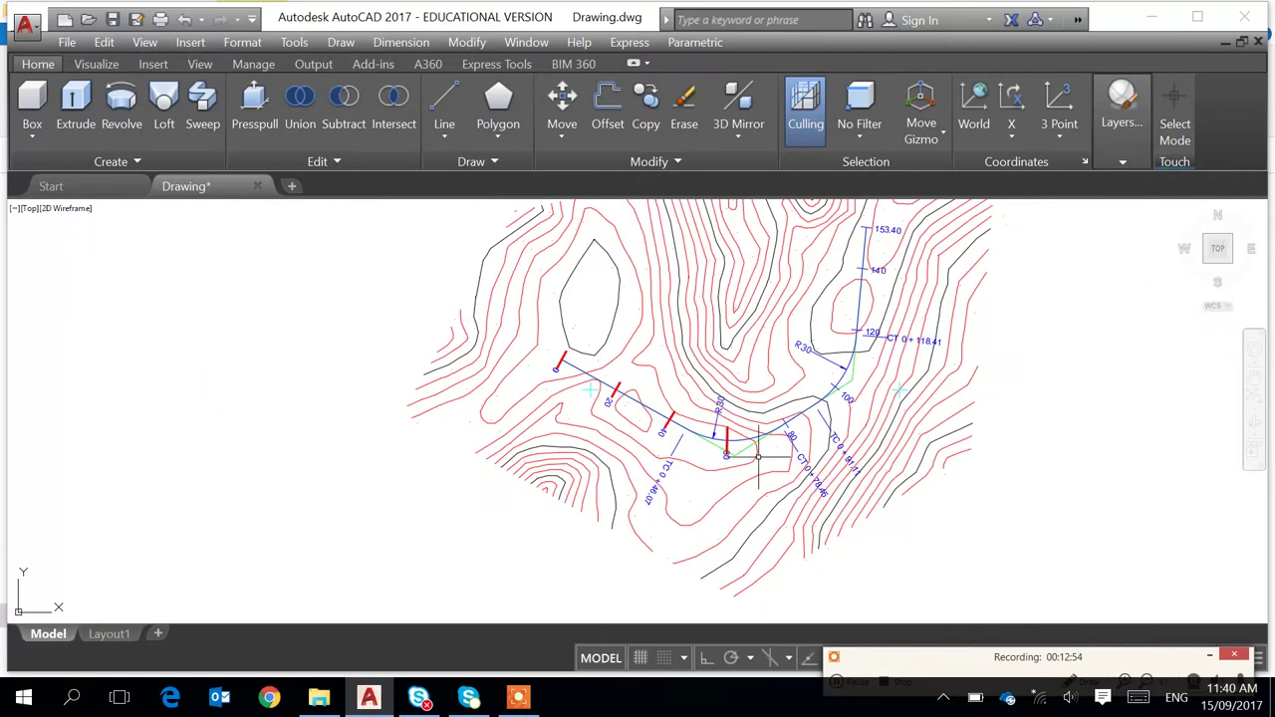
Copy the chainage 80 section's red limit line from its circle's centre to the intersection of the alignment and the chainage 80 tick
{"action": "scroll", "coordinate": [576, 444], "scroll_direction": "up", "scroll_amount": 10}
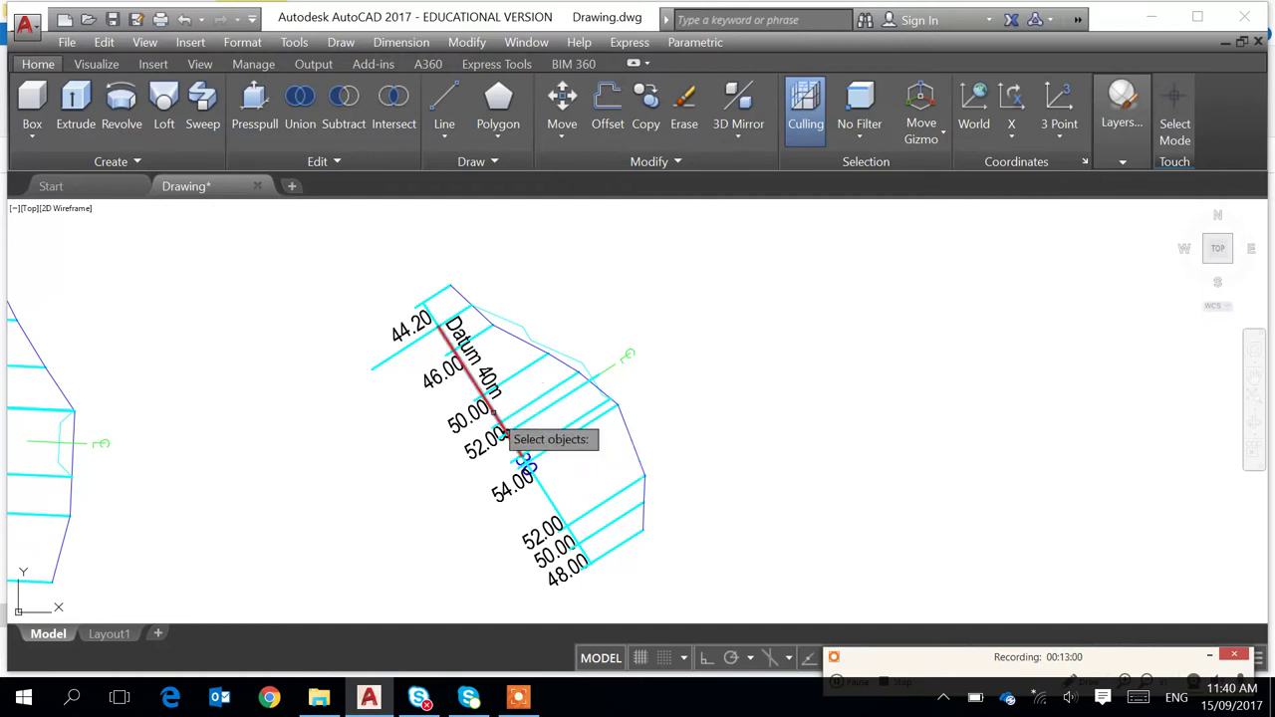
{"action": "scroll", "coordinate": [560, 473], "scroll_direction": "up", "scroll_amount": 3}
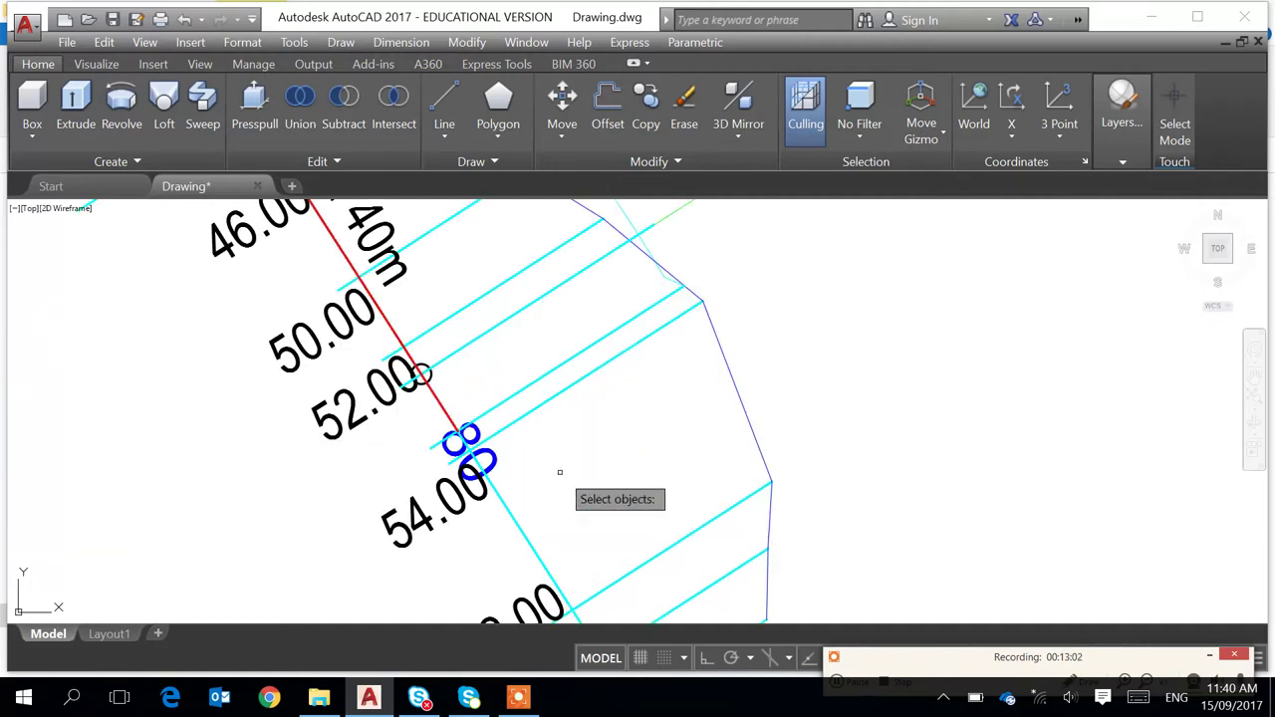
{"action": "left_click", "coordinate": [439, 403]}
{"action": "key", "text": "Return"}
{"action": "scroll", "coordinate": [647, 488], "scroll_direction": "down", "scroll_amount": 2}
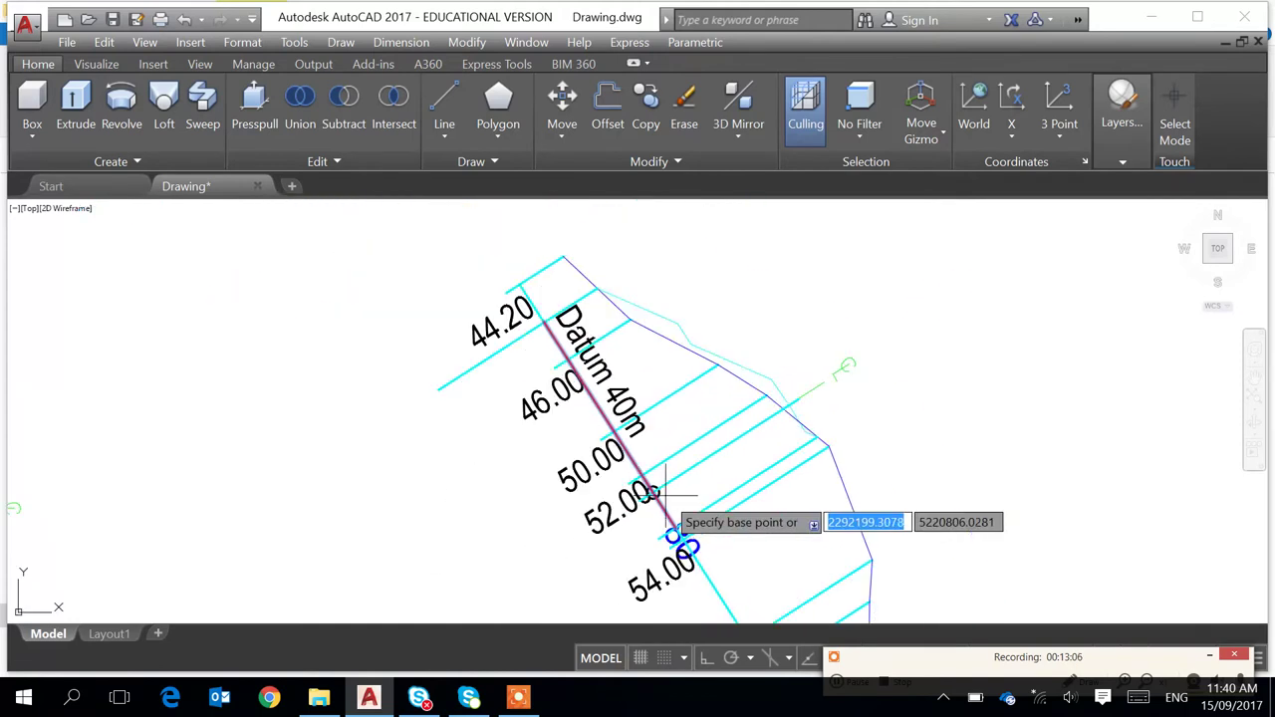
{"action": "scroll", "coordinate": [668, 483], "scroll_direction": "up", "scroll_amount": 3}
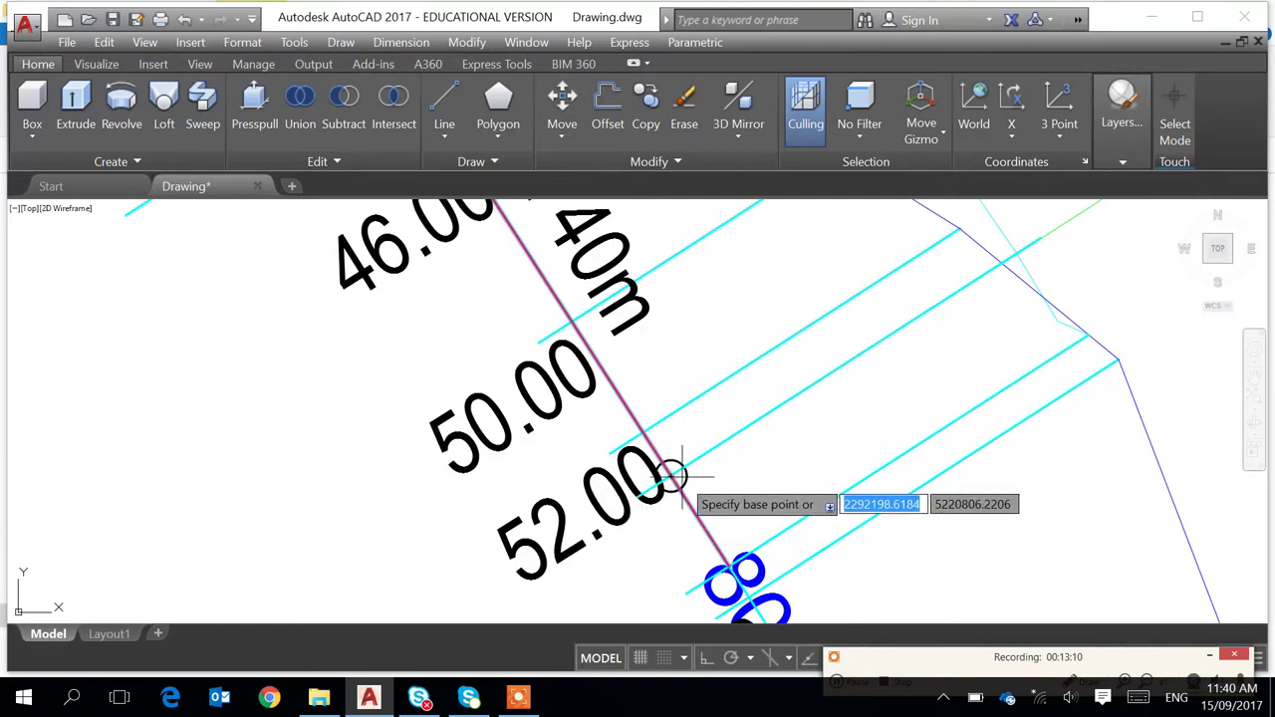
{"action": "type", "text": "cen"}
{"action": "key", "text": "Return"}
{"action": "left_click", "coordinate": [675, 476]}
{"action": "scroll", "coordinate": [697, 398], "scroll_direction": "down", "scroll_amount": 10}
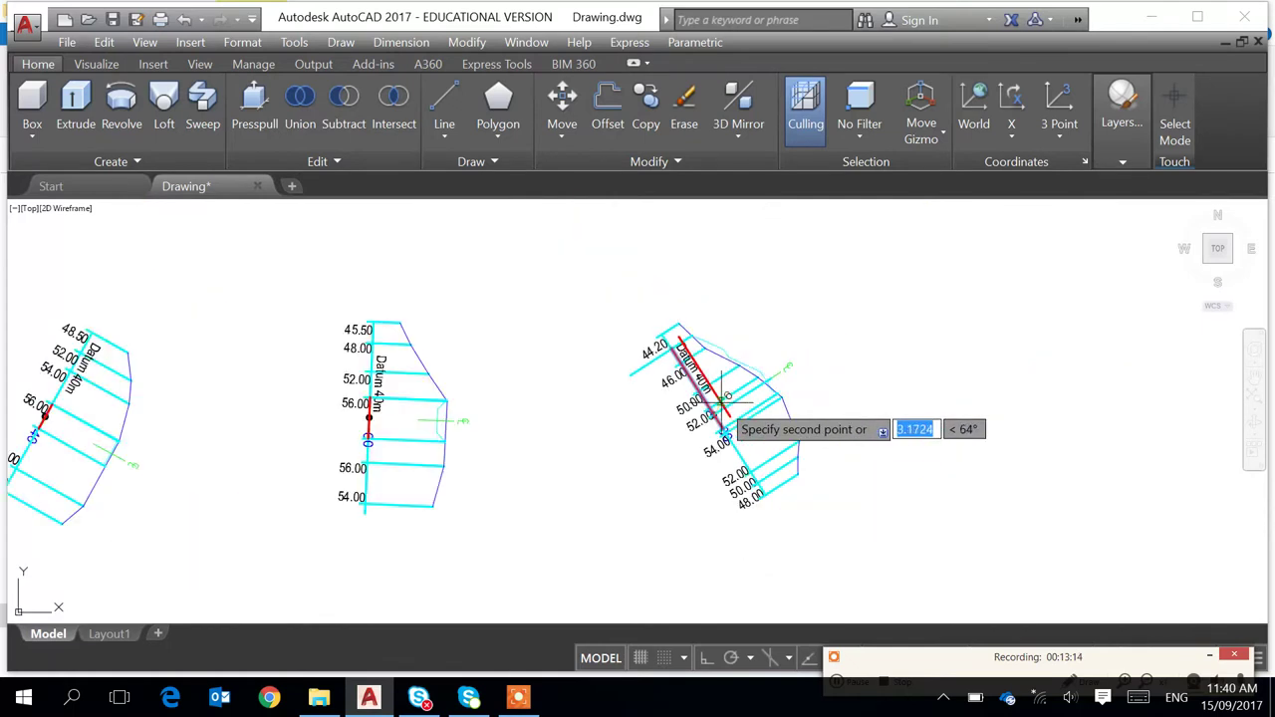
{"action": "scroll", "coordinate": [627, 349], "scroll_direction": "up", "scroll_amount": 8}
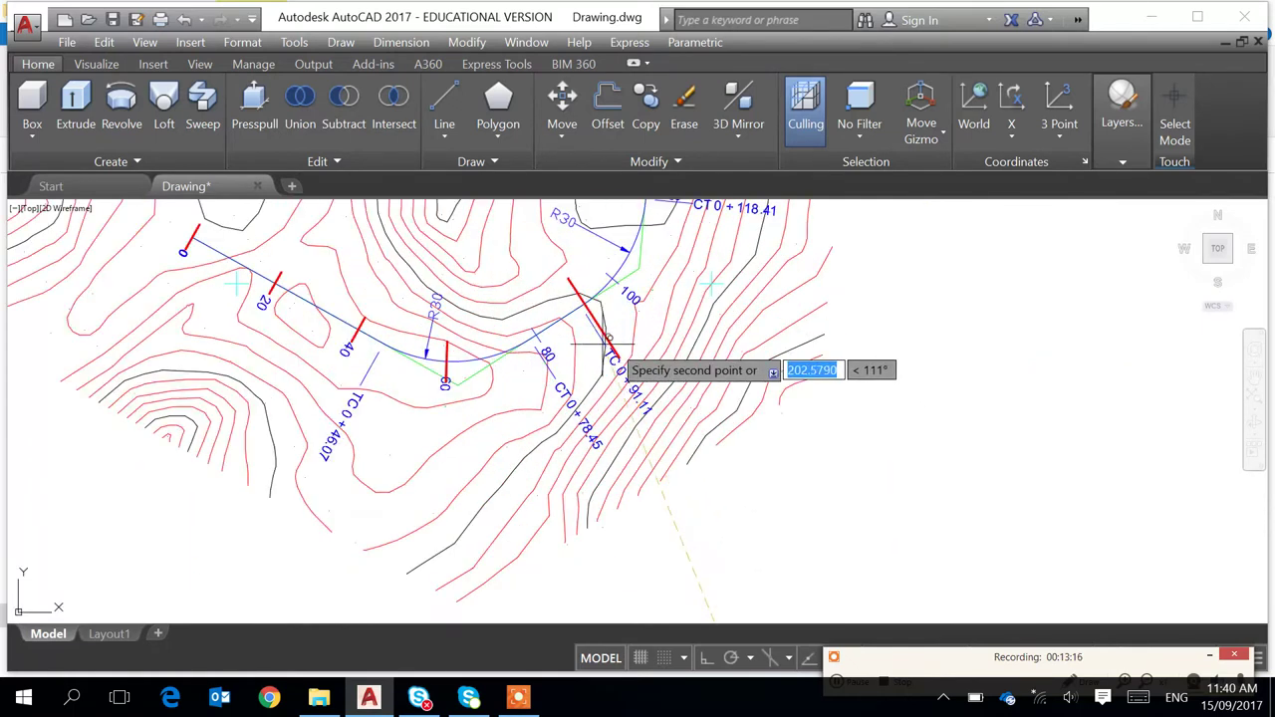
{"action": "type", "text": "int"}
{"action": "key", "text": "Return"}
{"action": "left_click", "coordinate": [539, 330]}
Examine the finished reference plan's red limit lines and green outline along the alignment from chainage 0 to 153.40
{"action": "scroll", "coordinate": [708, 419], "scroll_direction": "down", "scroll_amount": 5}
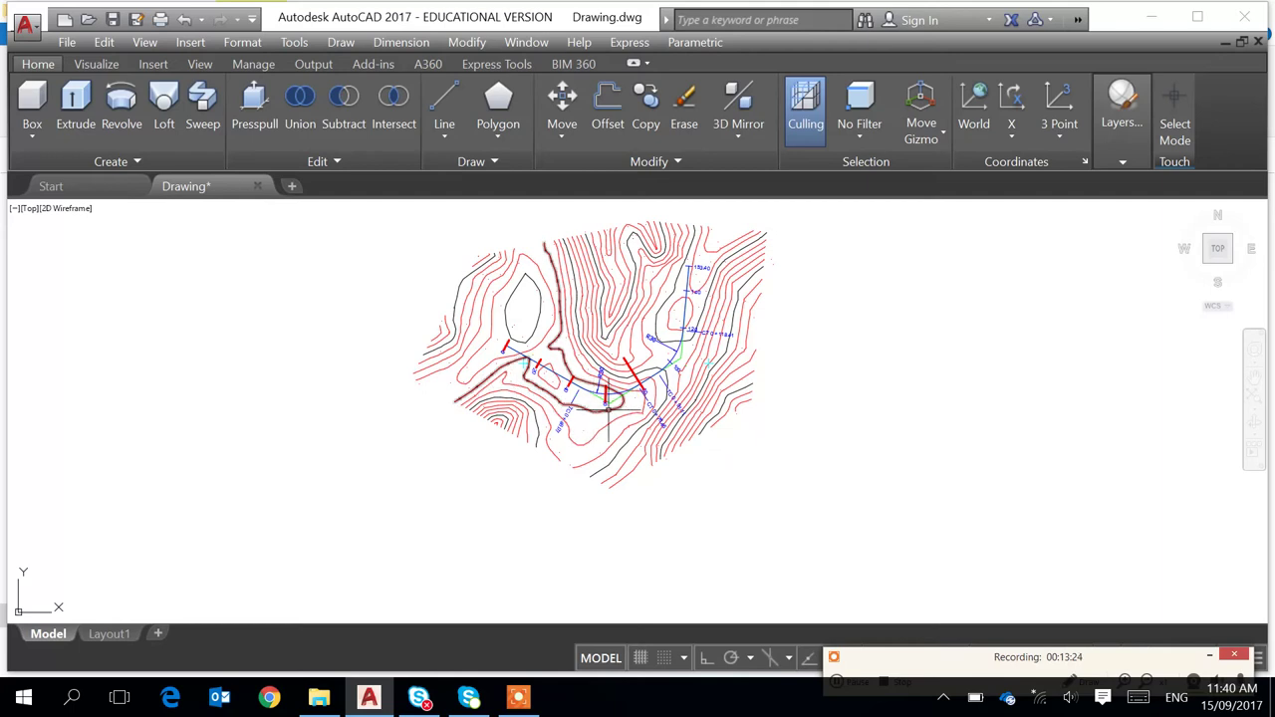
{"action": "scroll", "coordinate": [699, 435], "scroll_direction": "down", "scroll_amount": 3}
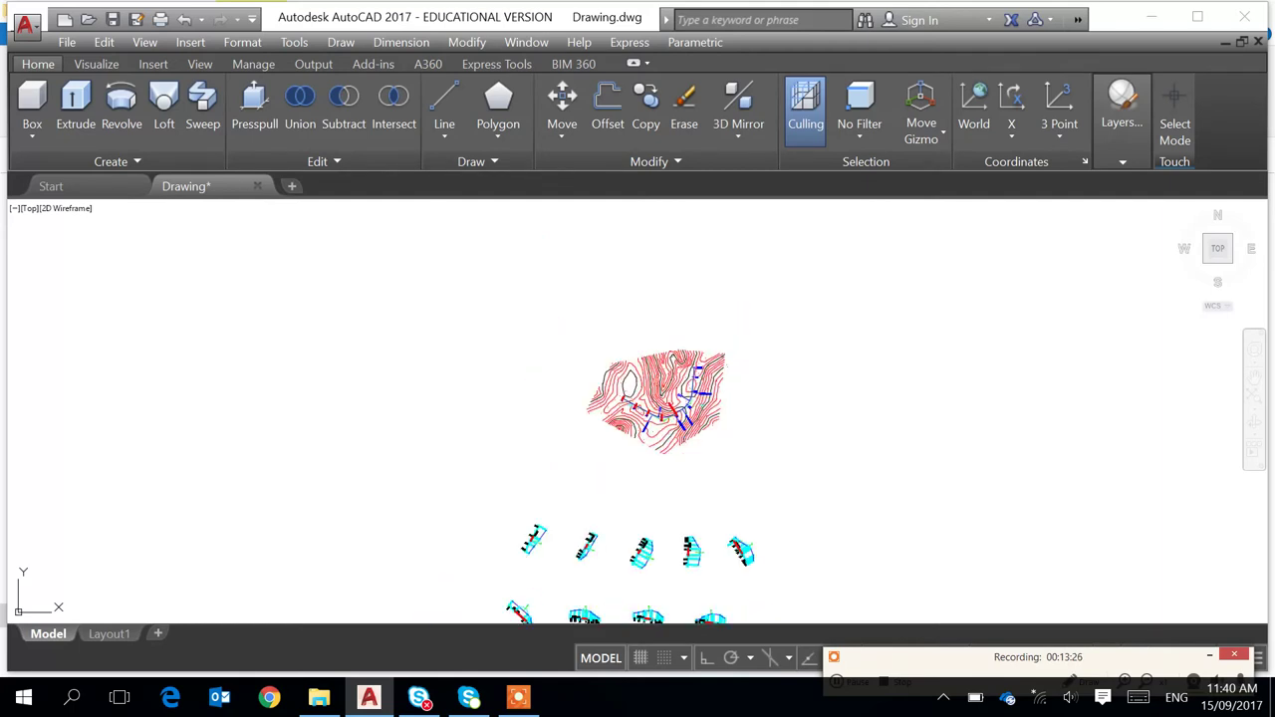
{"action": "middle_click_drag", "start_coordinate": [739, 507], "coordinate": [718, 465]}
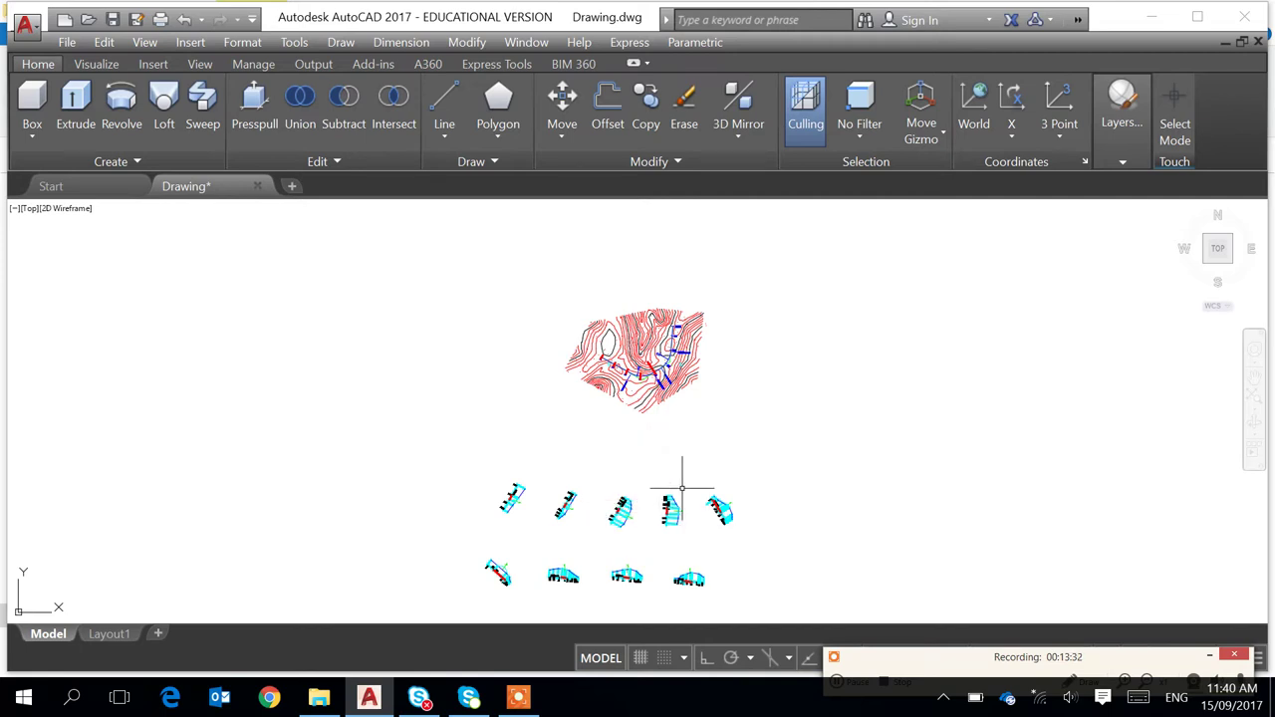
{"action": "scroll", "coordinate": [669, 378], "scroll_direction": "up", "scroll_amount": 4}
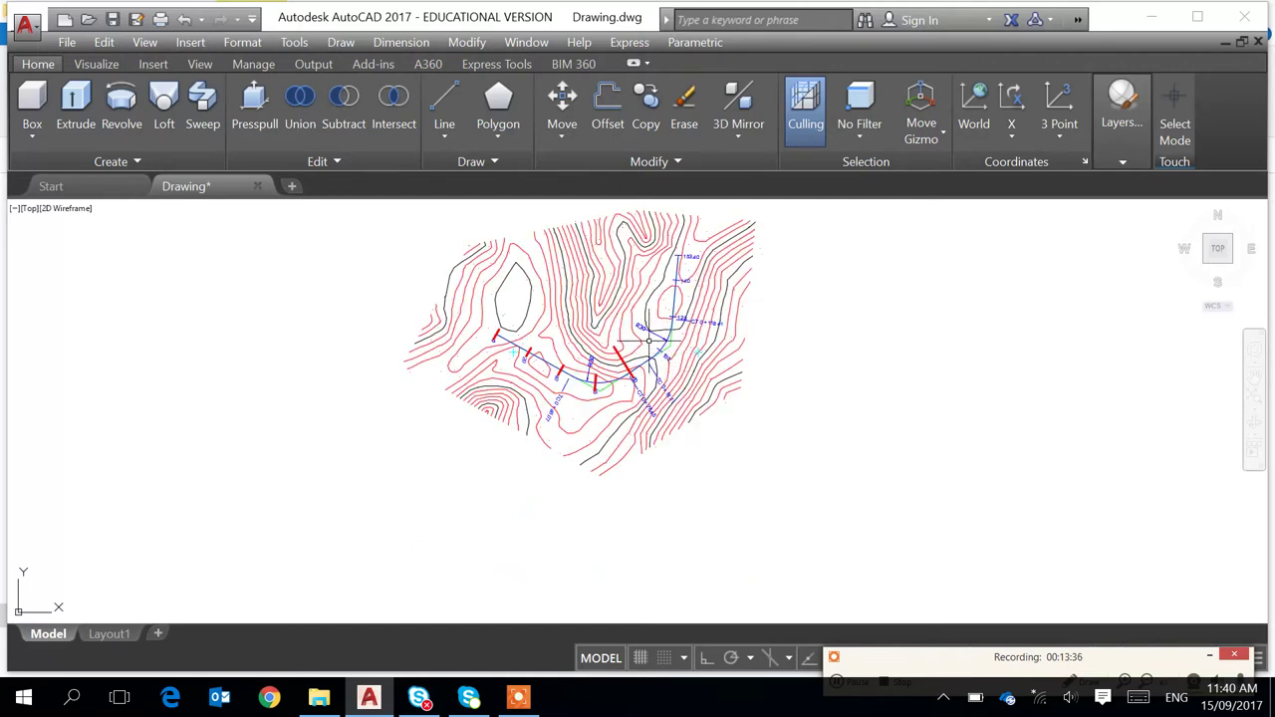
{"action": "scroll", "coordinate": [655, 399], "scroll_direction": "down", "scroll_amount": 8}
{"action": "middle_click_drag", "start_coordinate": [396, 441], "coordinate": [812, 463]}
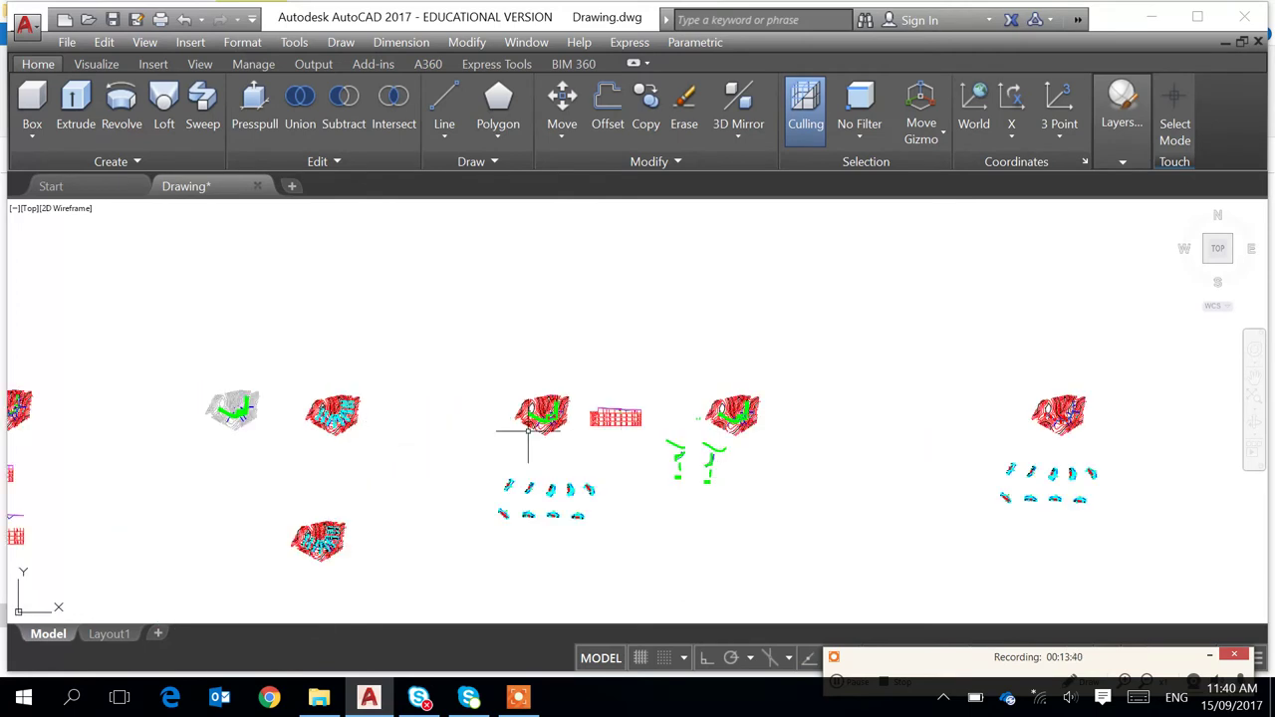
{"action": "scroll", "coordinate": [721, 419], "scroll_direction": "up", "scroll_amount": 4}
{"action": "scroll", "coordinate": [285, 413], "scroll_direction": "up", "scroll_amount": 4}
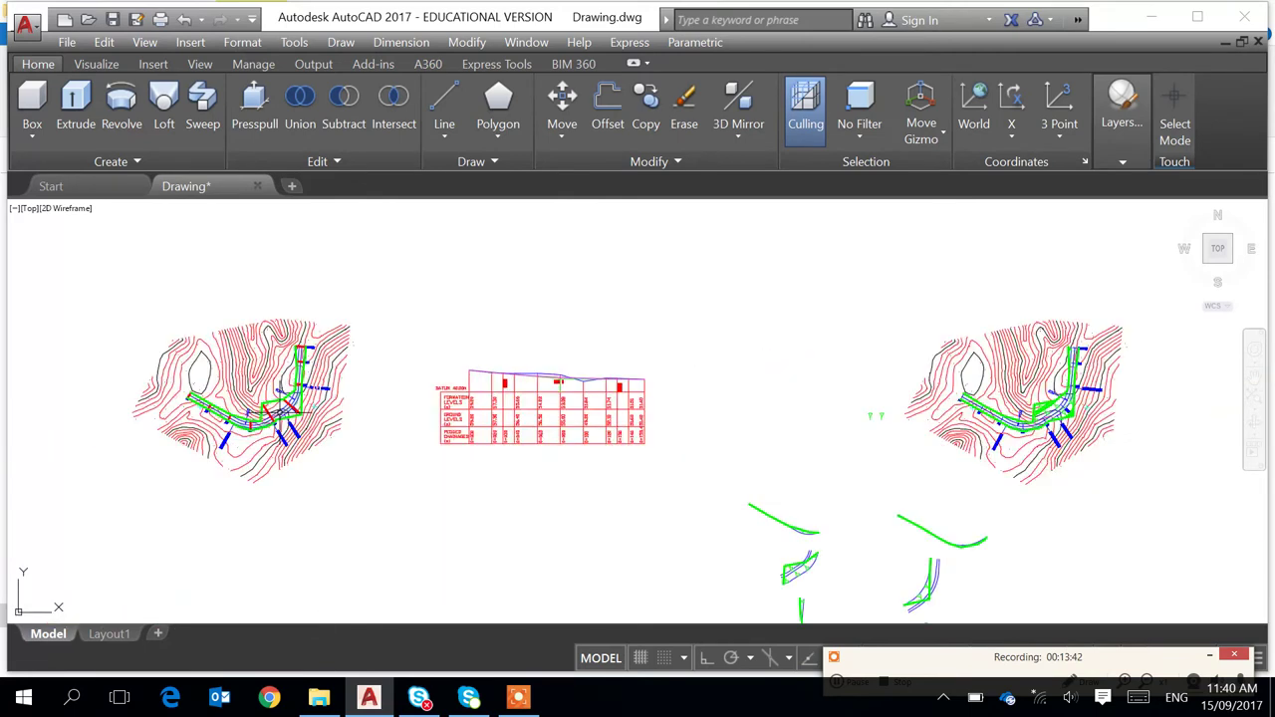
{"action": "middle_click_drag", "start_coordinate": [333, 471], "coordinate": [594, 455]}
{"action": "scroll", "coordinate": [453, 403], "scroll_direction": "up", "scroll_amount": 6}
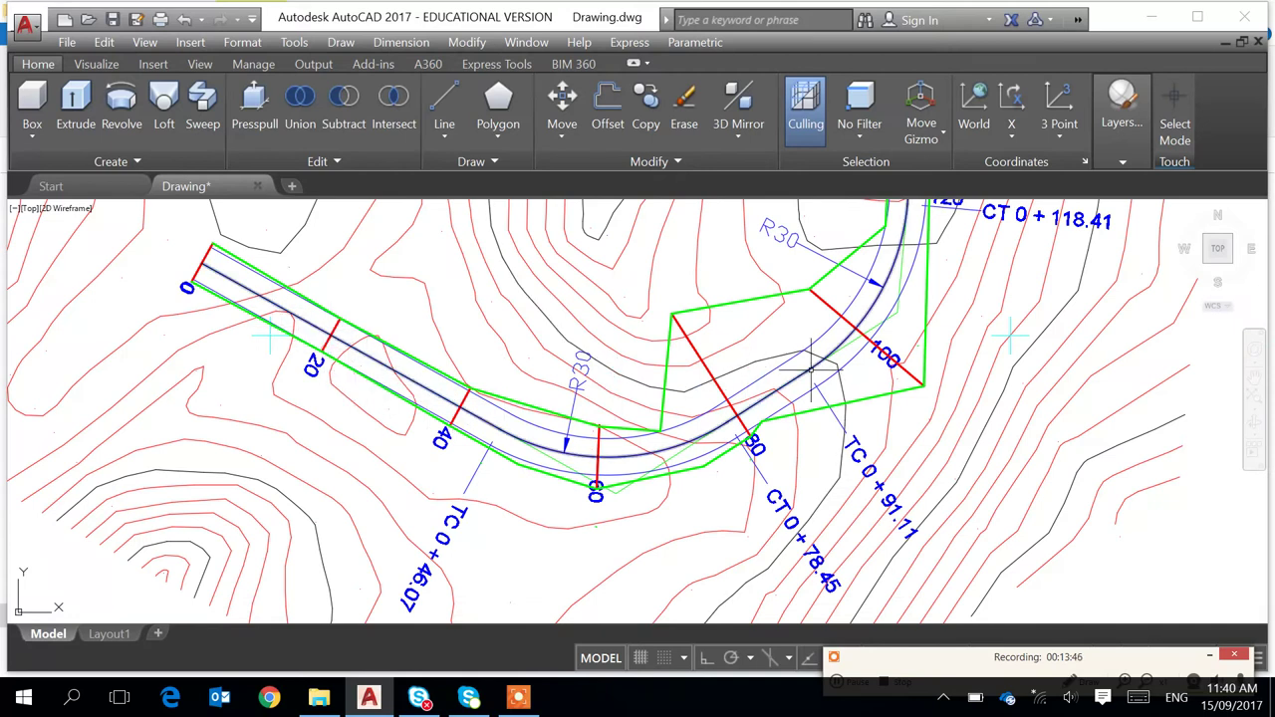
{"action": "middle_click_drag", "start_coordinate": [813, 371], "coordinate": [745, 518]}
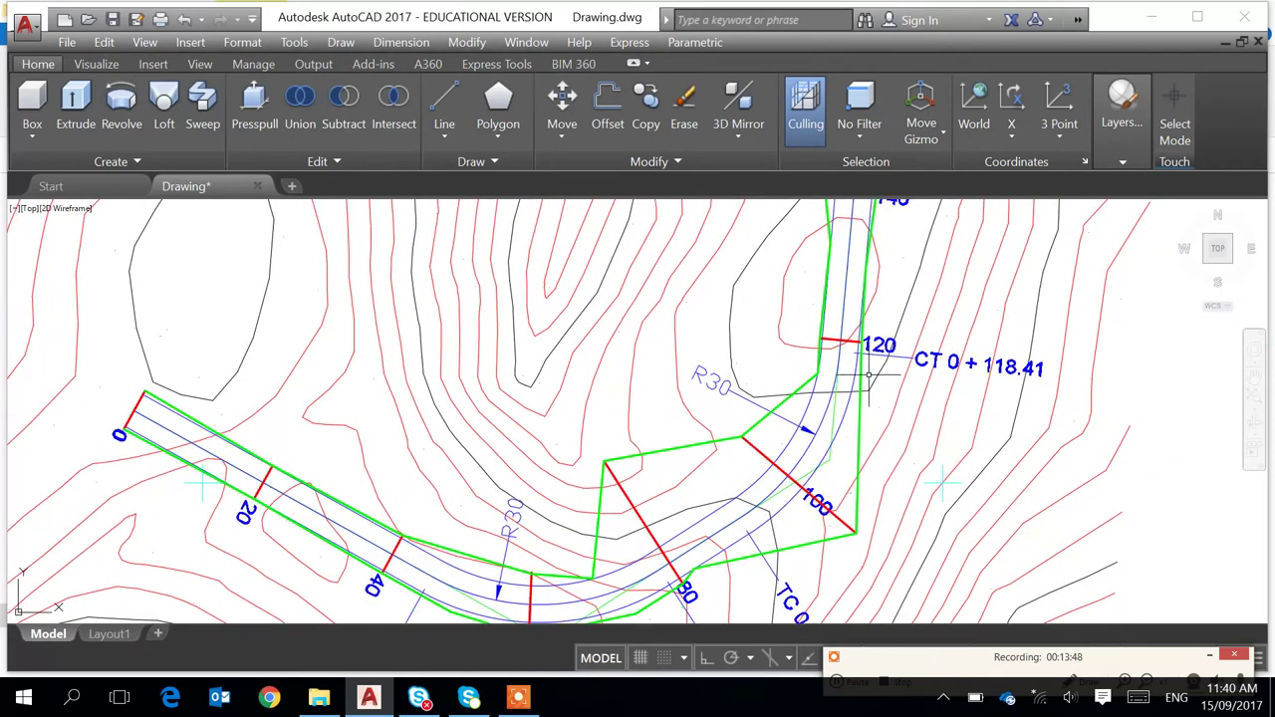
{"action": "middle_click_drag", "start_coordinate": [885, 338], "coordinate": [835, 508]}
{"action": "scroll", "coordinate": [835, 508], "scroll_direction": "down", "scroll_amount": 1}
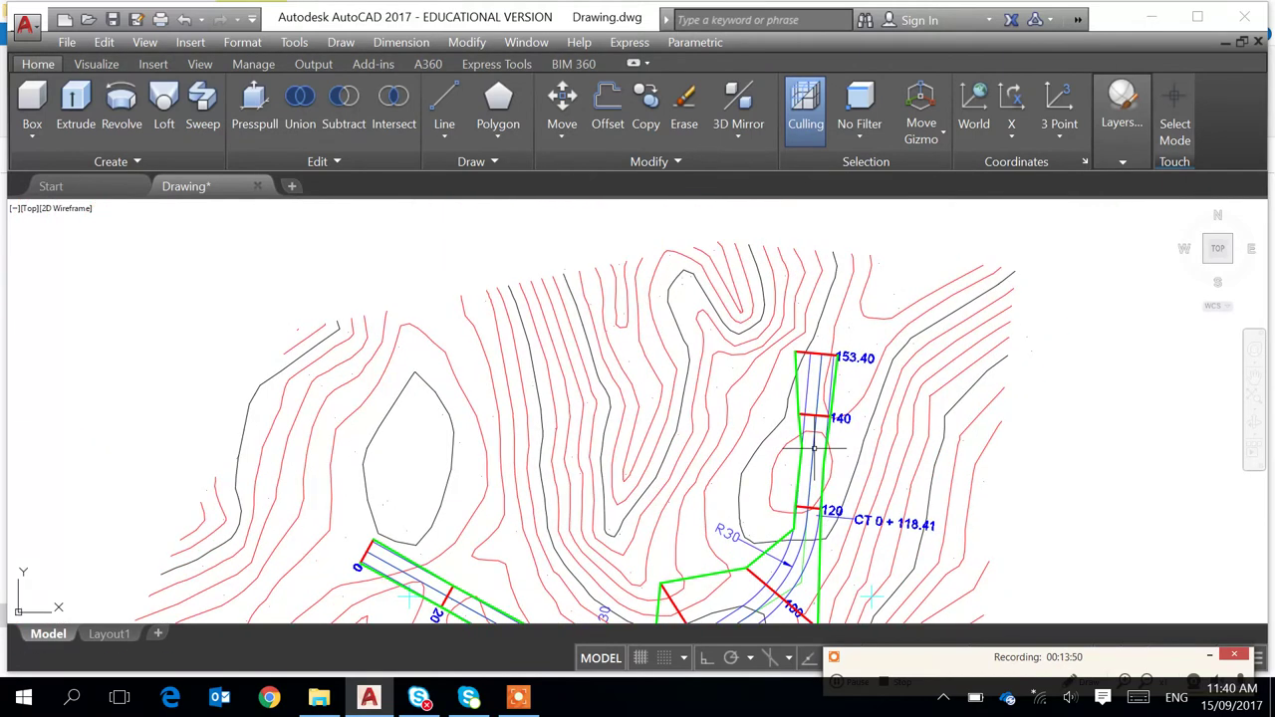
{"action": "middle_click_drag", "start_coordinate": [814, 449], "coordinate": [839, 318]}
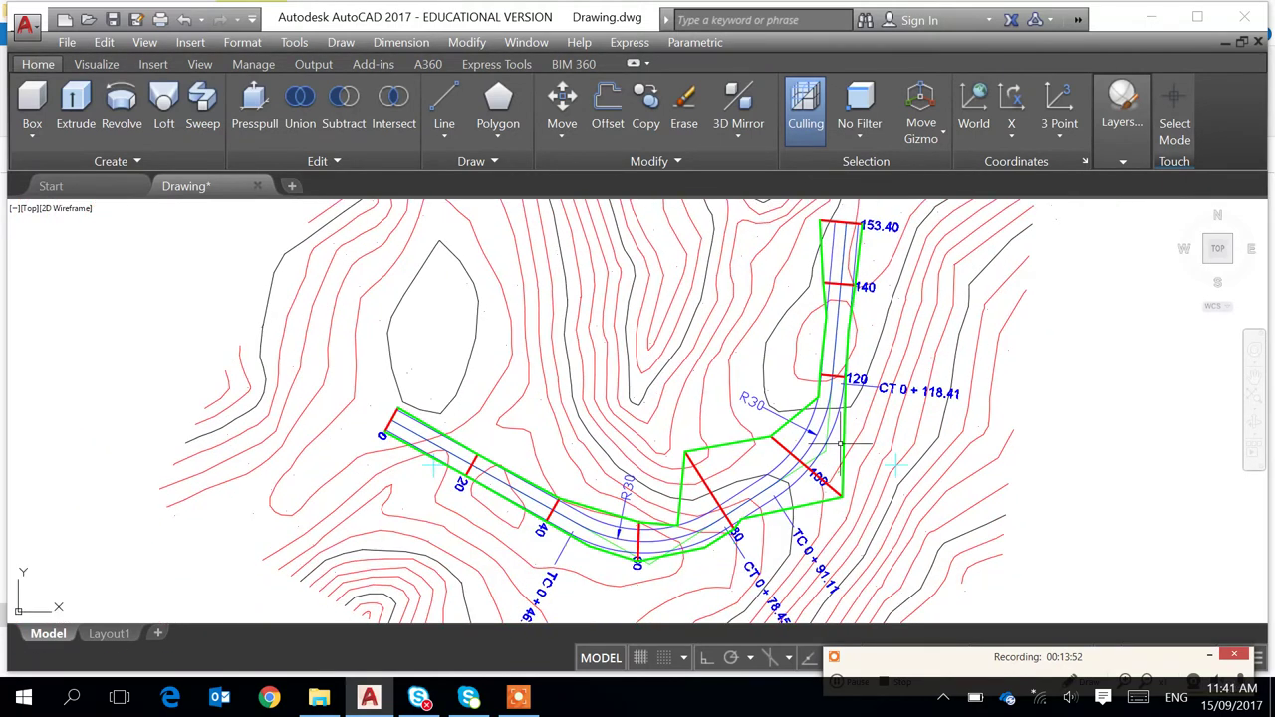
Start copying the reference plan's red limit lines at chainages 100, 120, 140 and 153.40, with the centreline intersection at chainage 0 as base point
{"action": "key", "text": "Return"}
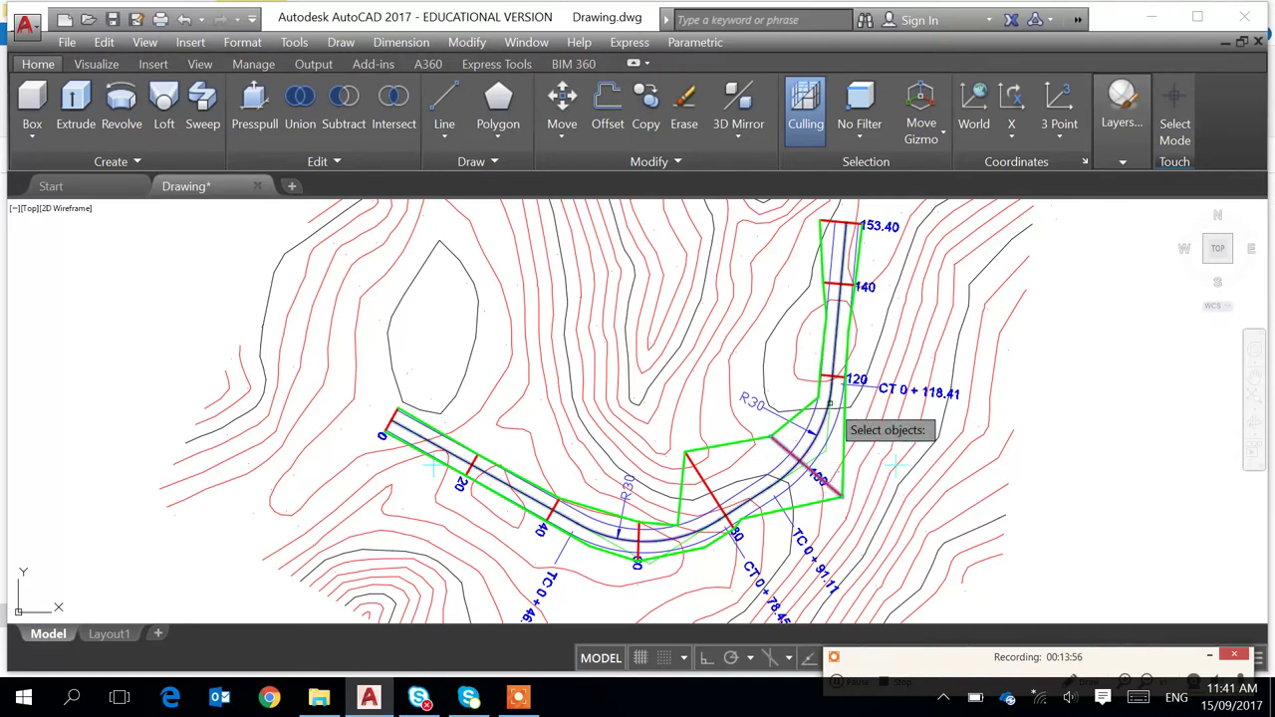
{"action": "scroll", "coordinate": [833, 402], "scroll_direction": "up", "scroll_amount": 3}
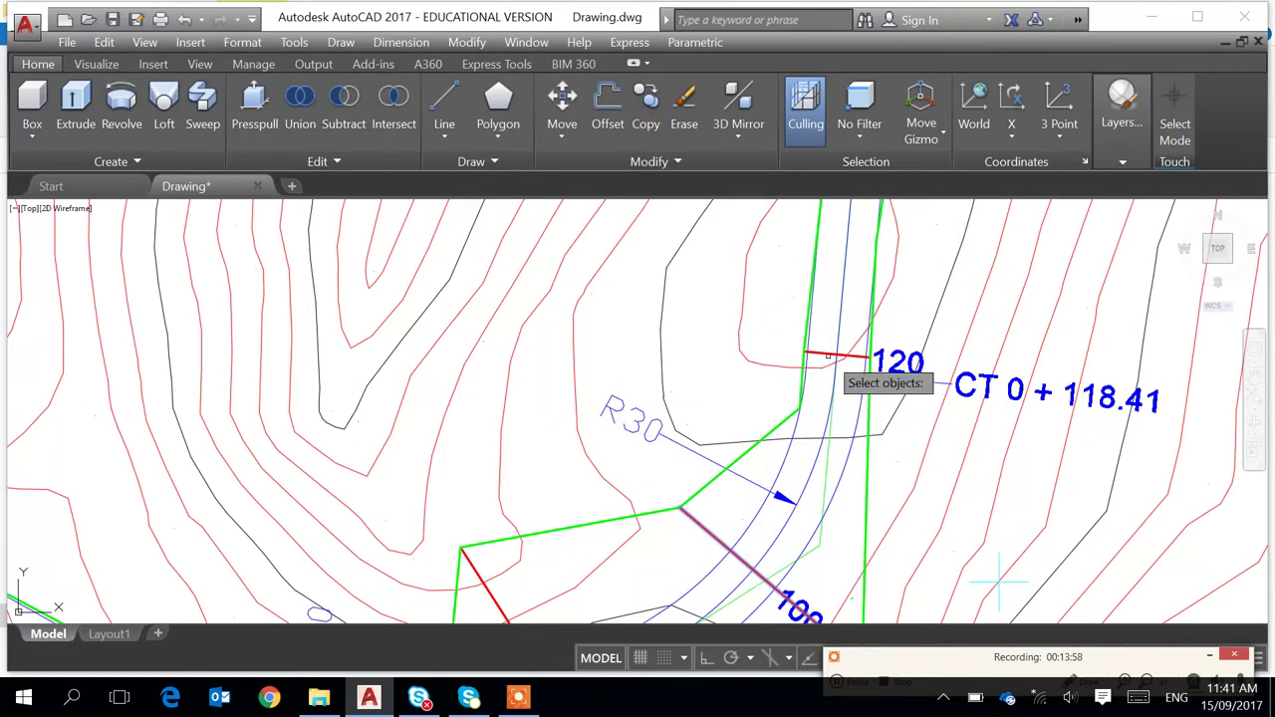
{"action": "middle_click_drag", "start_coordinate": [827, 350], "coordinate": [764, 524]}
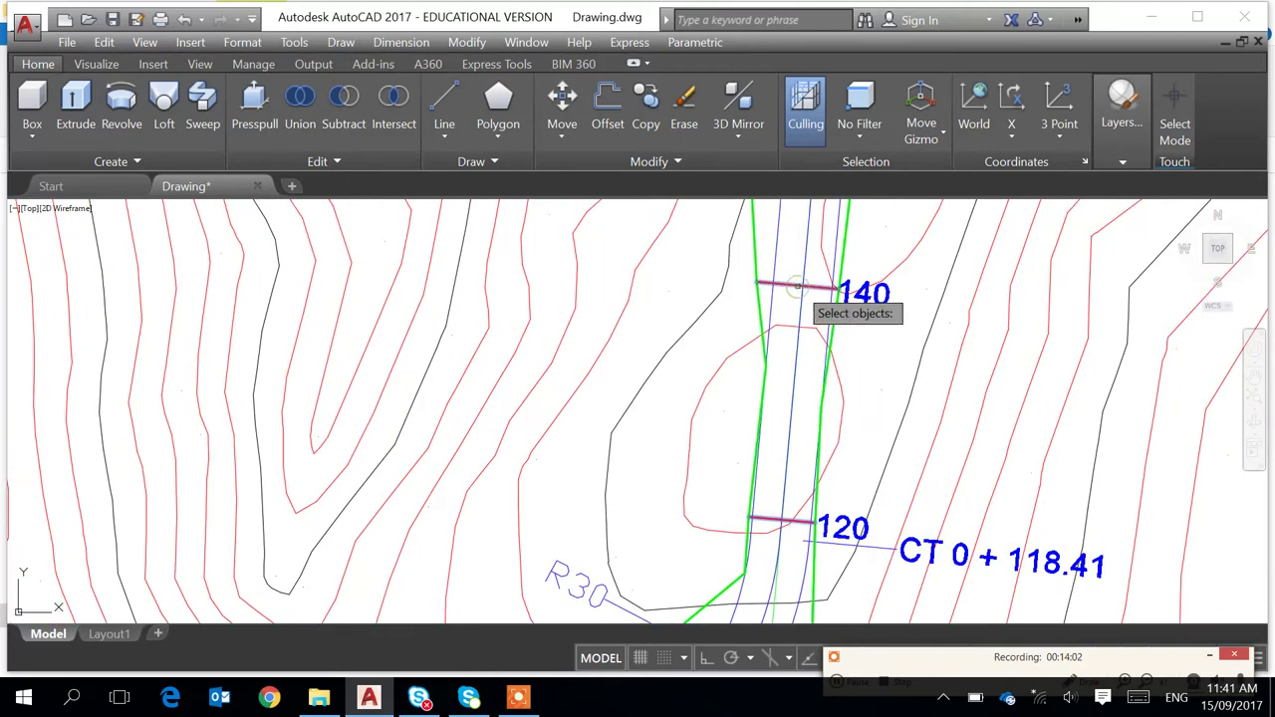
{"action": "scroll", "coordinate": [797, 286], "scroll_direction": "down", "scroll_amount": 5}
{"action": "scroll", "coordinate": [785, 339], "scroll_direction": "up", "scroll_amount": 3}
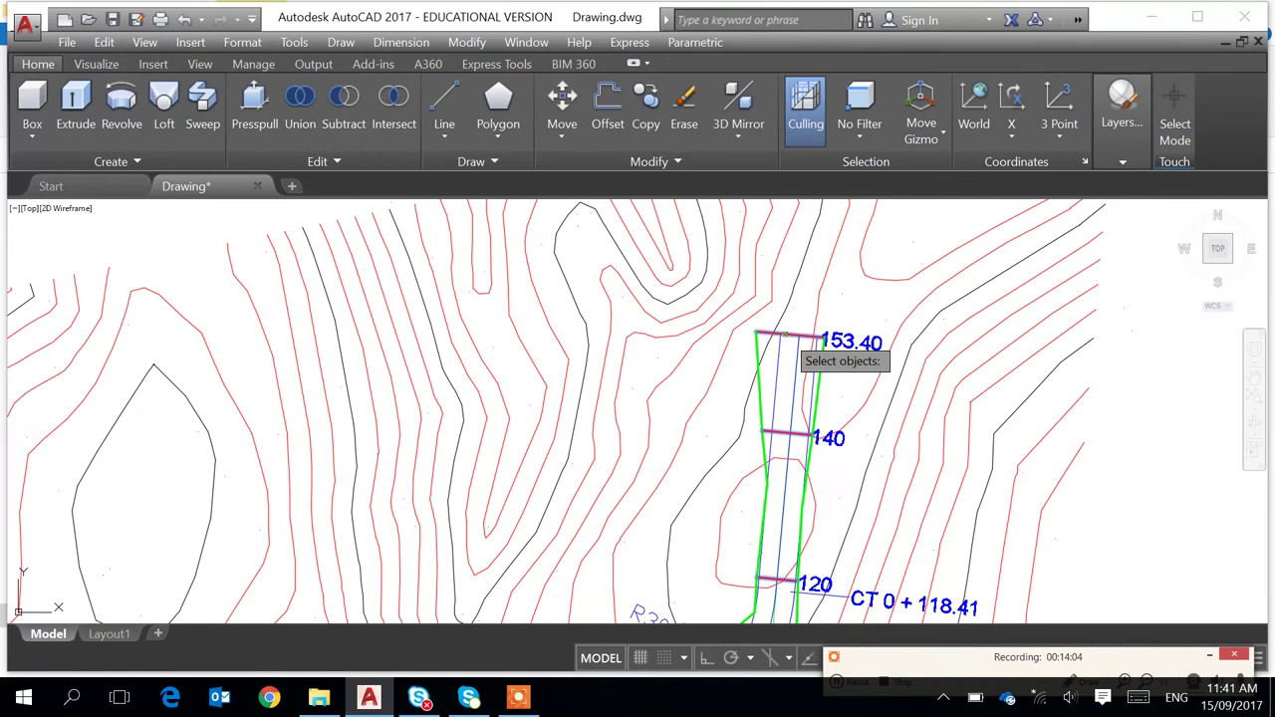
{"action": "key", "text": "Return"}
{"action": "middle_click_drag", "start_coordinate": [612, 464], "coordinate": [1084, 293]}
{"action": "scroll", "coordinate": [1022, 328], "scroll_direction": "down", "scroll_amount": 2}
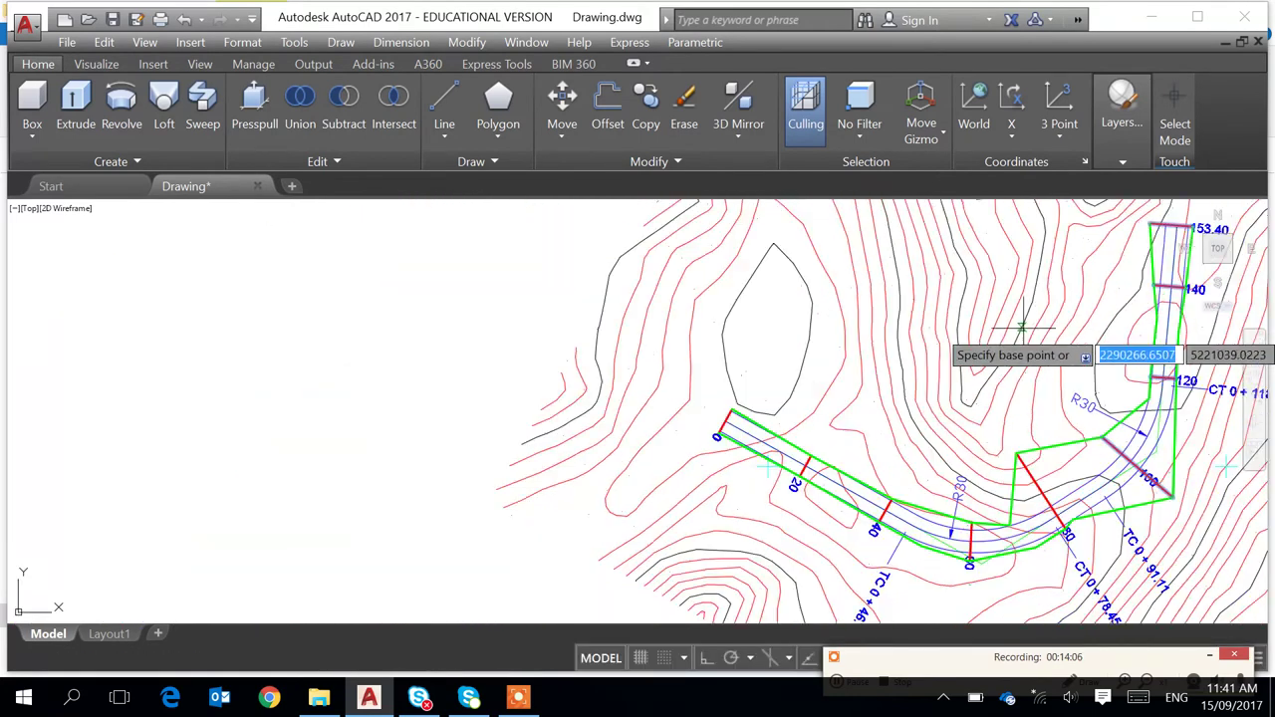
{"action": "scroll", "coordinate": [703, 428], "scroll_direction": "up", "scroll_amount": 4}
{"action": "type", "text": "int"}
{"action": "key", "text": "Return"}
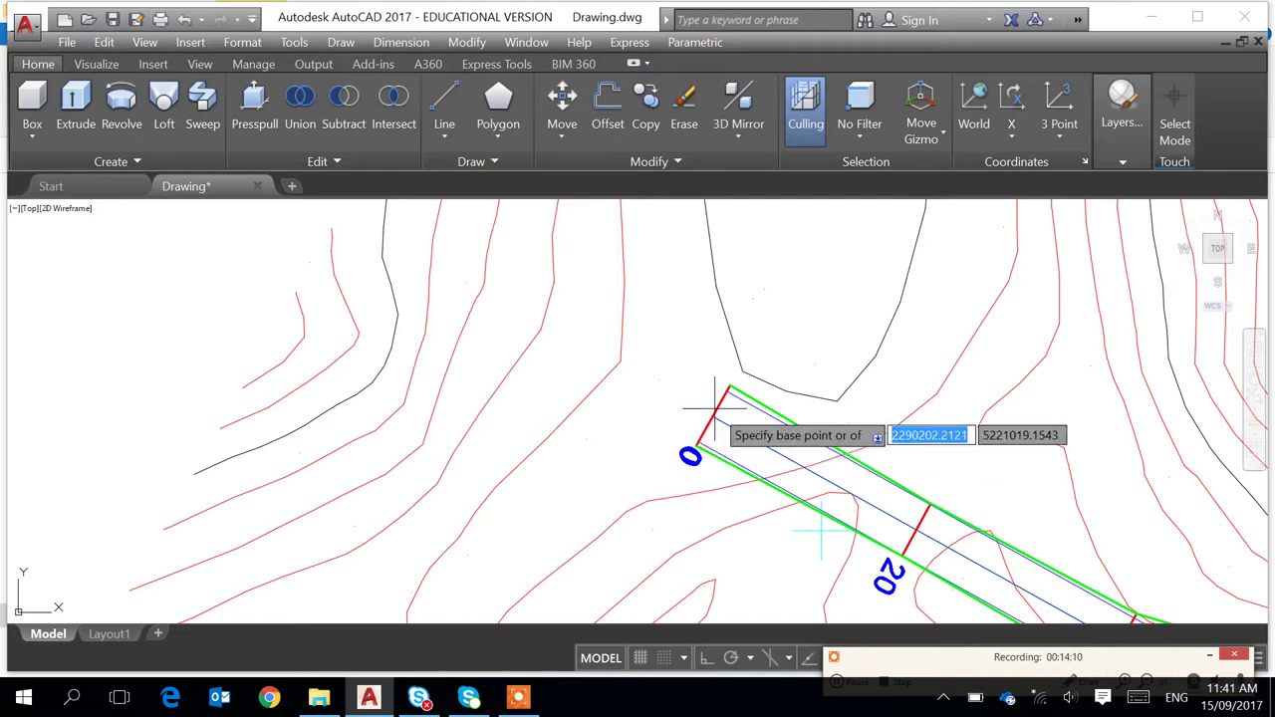
{"action": "left_click", "coordinate": [714, 415]}
Place the copied limit lines on the working contour plan at the alignment's intersection with the chainage 0 limit line
{"action": "scroll", "coordinate": [937, 397], "scroll_direction": "down", "scroll_amount": 7}
{"action": "middle_click_drag", "start_coordinate": [1053, 417], "coordinate": [413, 429]}
{"action": "middle_click_drag", "start_coordinate": [1125, 433], "coordinate": [879, 434]}
{"action": "scroll", "coordinate": [871, 423], "scroll_direction": "up", "scroll_amount": 6}
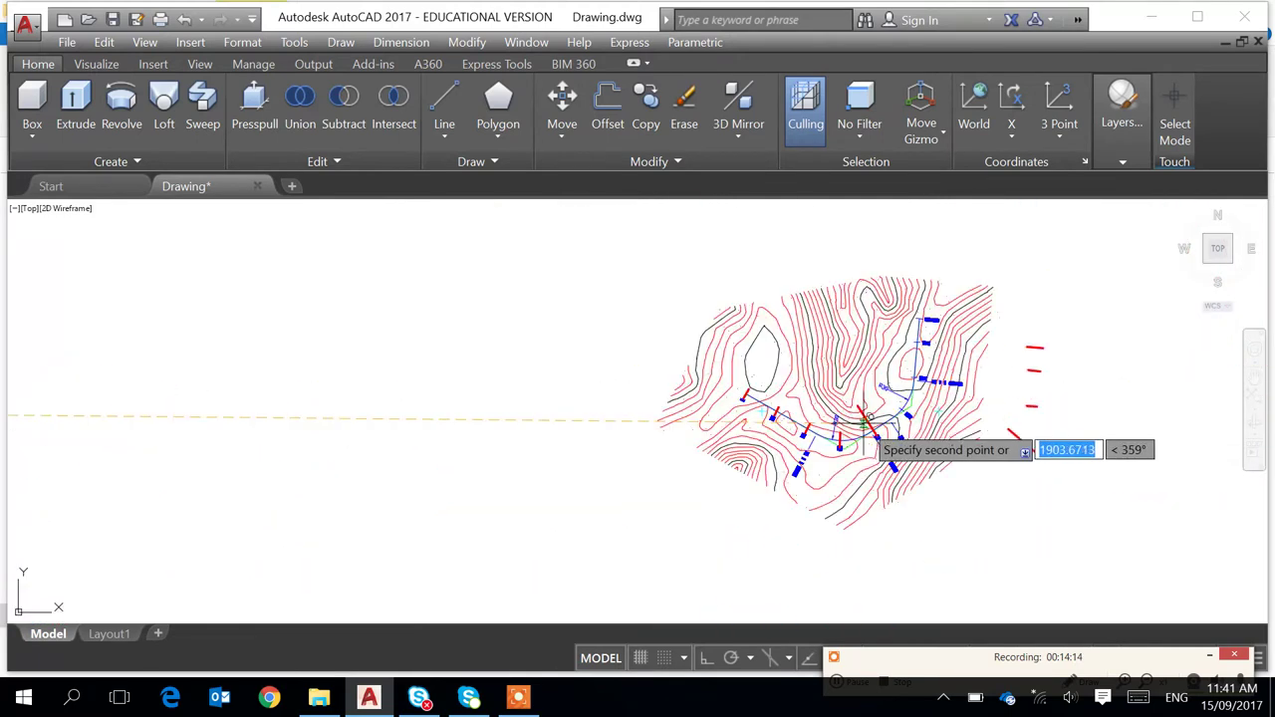
{"action": "scroll", "coordinate": [778, 429], "scroll_direction": "up", "scroll_amount": 4}
{"action": "left_click", "coordinate": [728, 366]}
{"action": "type", "text": "int"}
{"action": "key", "text": "Return"}
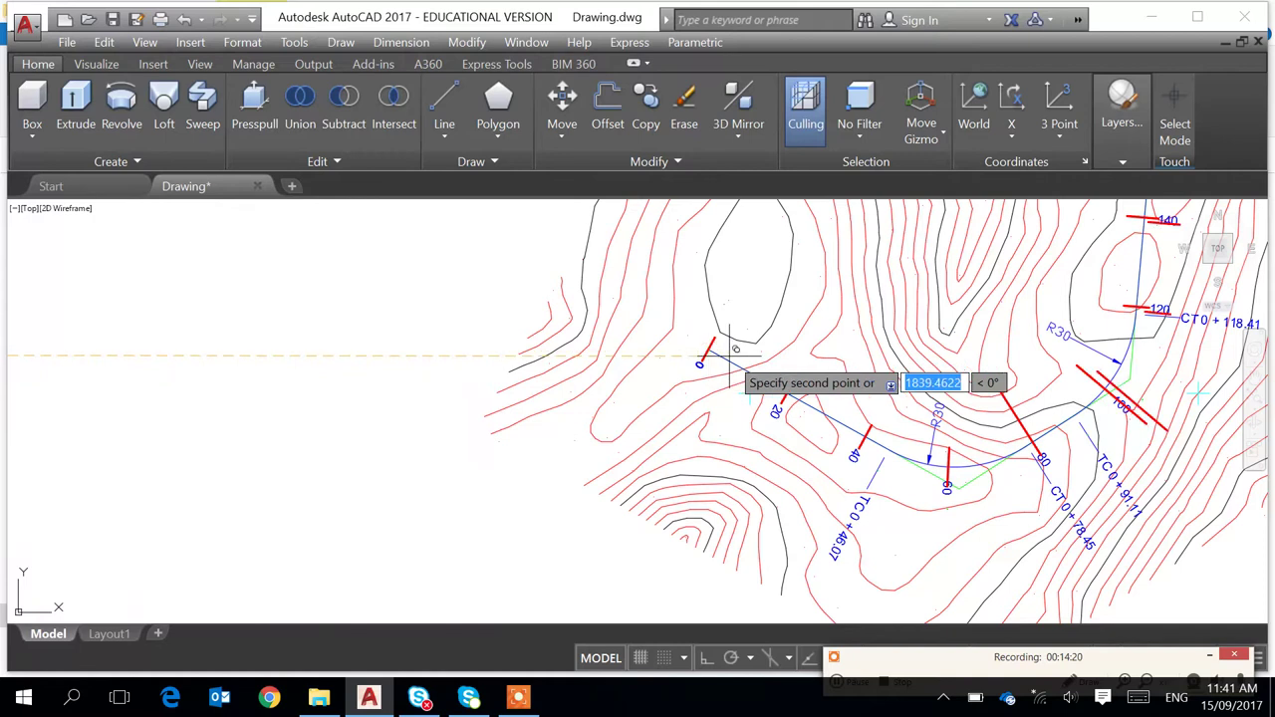
Compare the working plan's limit lines with the reference plan that shows the road edges, green earthwork limits and batter symbols
{"action": "scroll", "coordinate": [792, 349], "scroll_direction": "down", "scroll_amount": 2}
{"action": "middle_click_drag", "start_coordinate": [1029, 346], "coordinate": [1010, 432]}
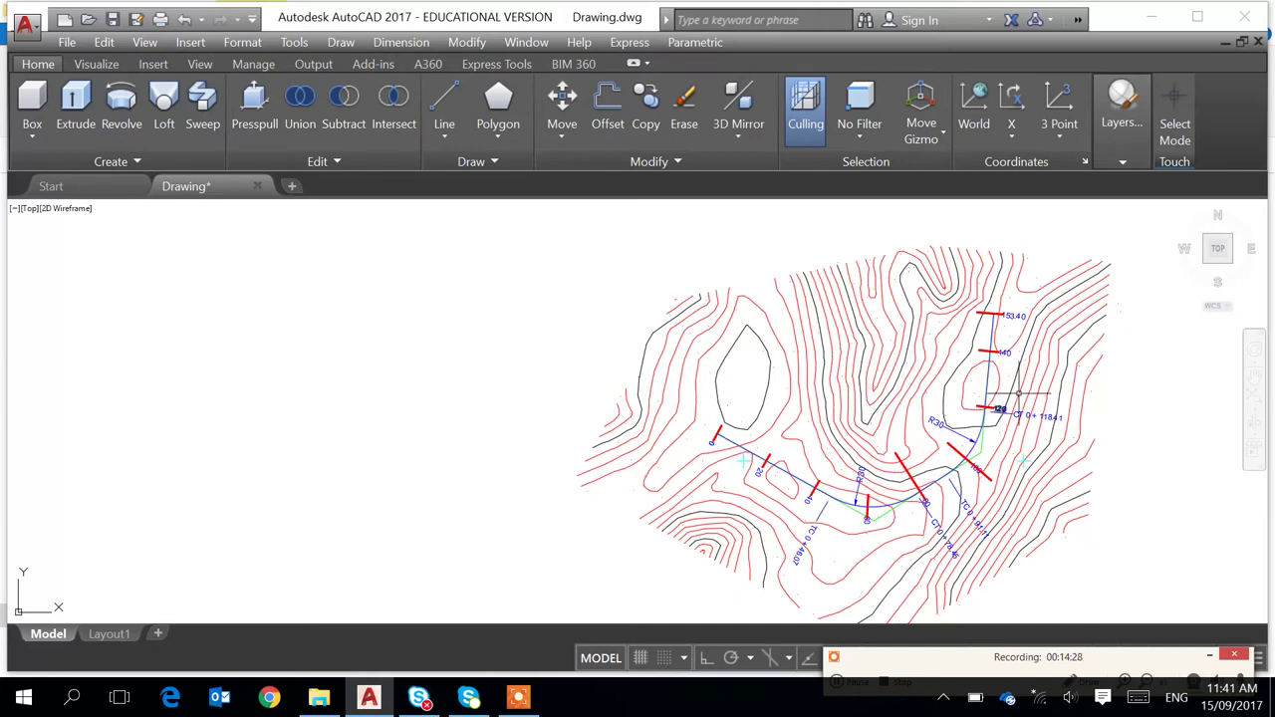
{"action": "scroll", "coordinate": [917, 463], "scroll_direction": "down", "scroll_amount": 2}
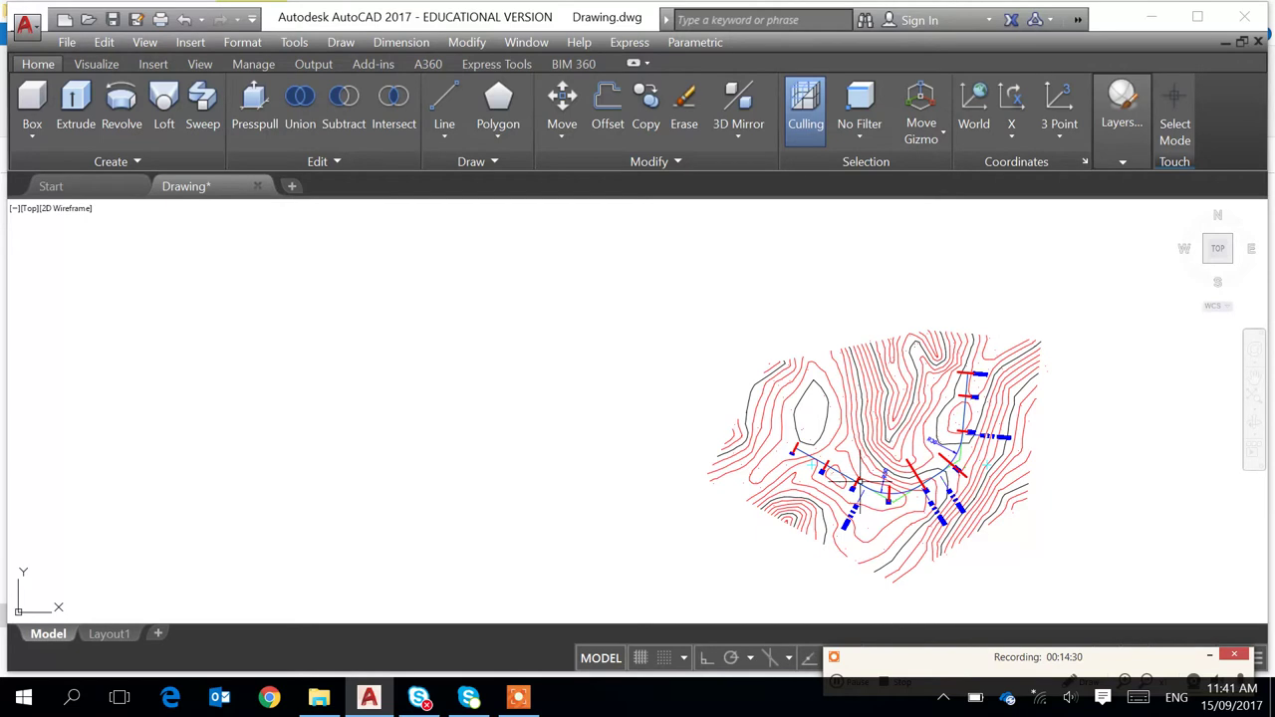
{"action": "scroll", "coordinate": [859, 482], "scroll_direction": "down", "scroll_amount": 4}
{"action": "middle_click_drag", "start_coordinate": [441, 491], "coordinate": [866, 443]}
{"action": "scroll", "coordinate": [471, 435], "scroll_direction": "up", "scroll_amount": 2}
{"action": "scroll", "coordinate": [466, 428], "scroll_direction": "up", "scroll_amount": 6}
{"action": "scroll", "coordinate": [379, 440], "scroll_direction": "down", "scroll_amount": 2}
{"action": "scroll", "coordinate": [358, 404], "scroll_direction": "up", "scroll_amount": 2}
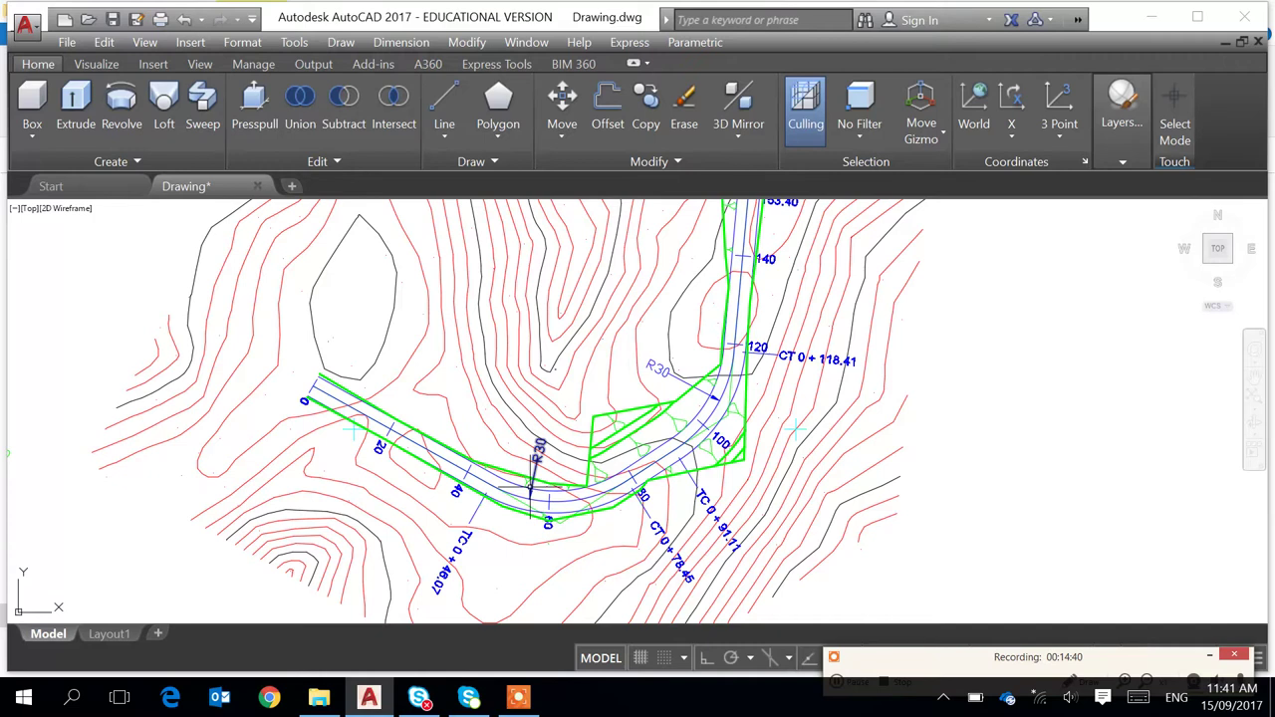
{"action": "scroll", "coordinate": [647, 433], "scroll_direction": "down", "scroll_amount": 8}
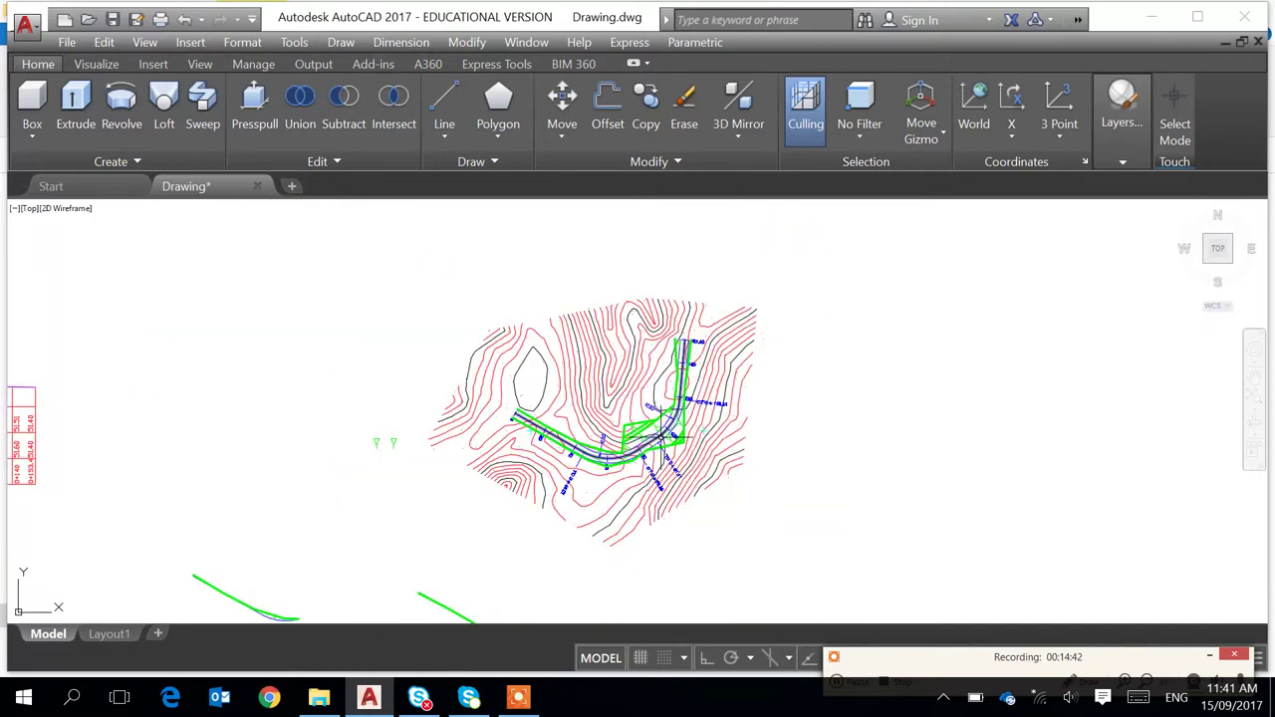
{"action": "scroll", "coordinate": [935, 436], "scroll_direction": "down", "scroll_amount": 3}
{"action": "middle_click_drag", "start_coordinate": [1019, 427], "coordinate": [747, 470]}
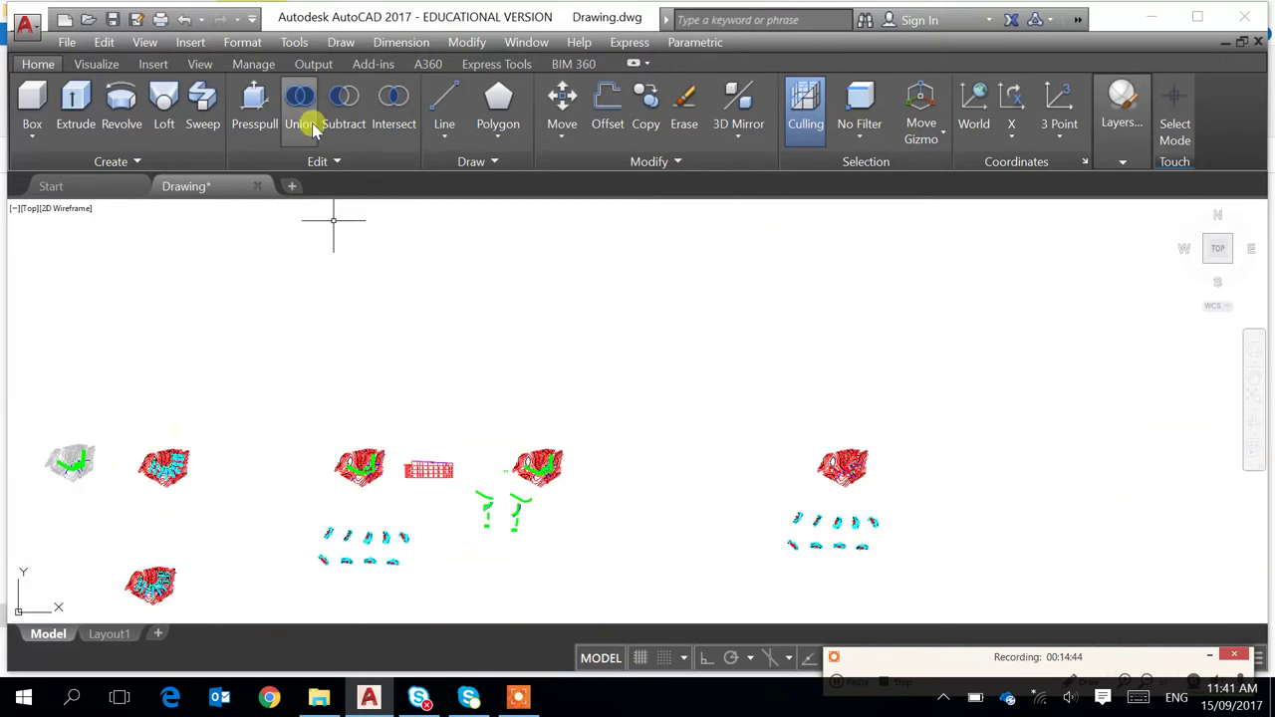
Open the layer properties and make the Earthwork_batter layer current for the drawing
{"action": "left_click", "coordinate": [239, 44]}
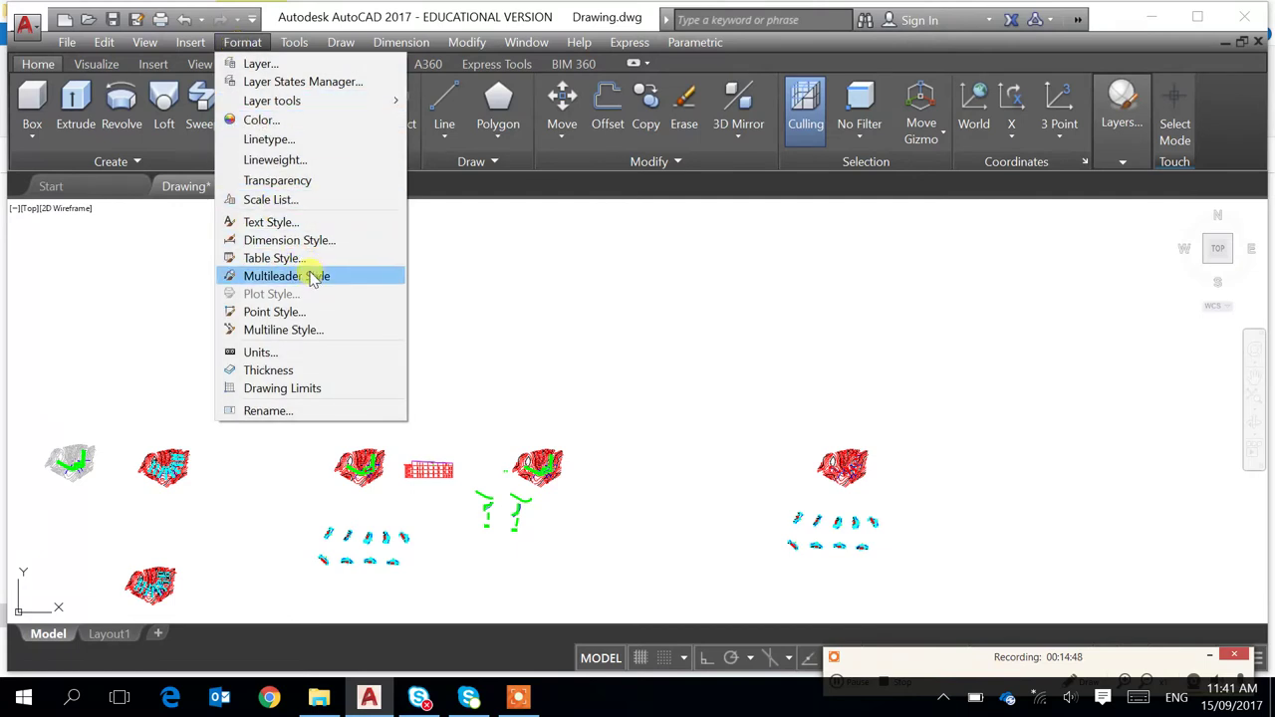
{"action": "left_click", "coordinate": [261, 64]}
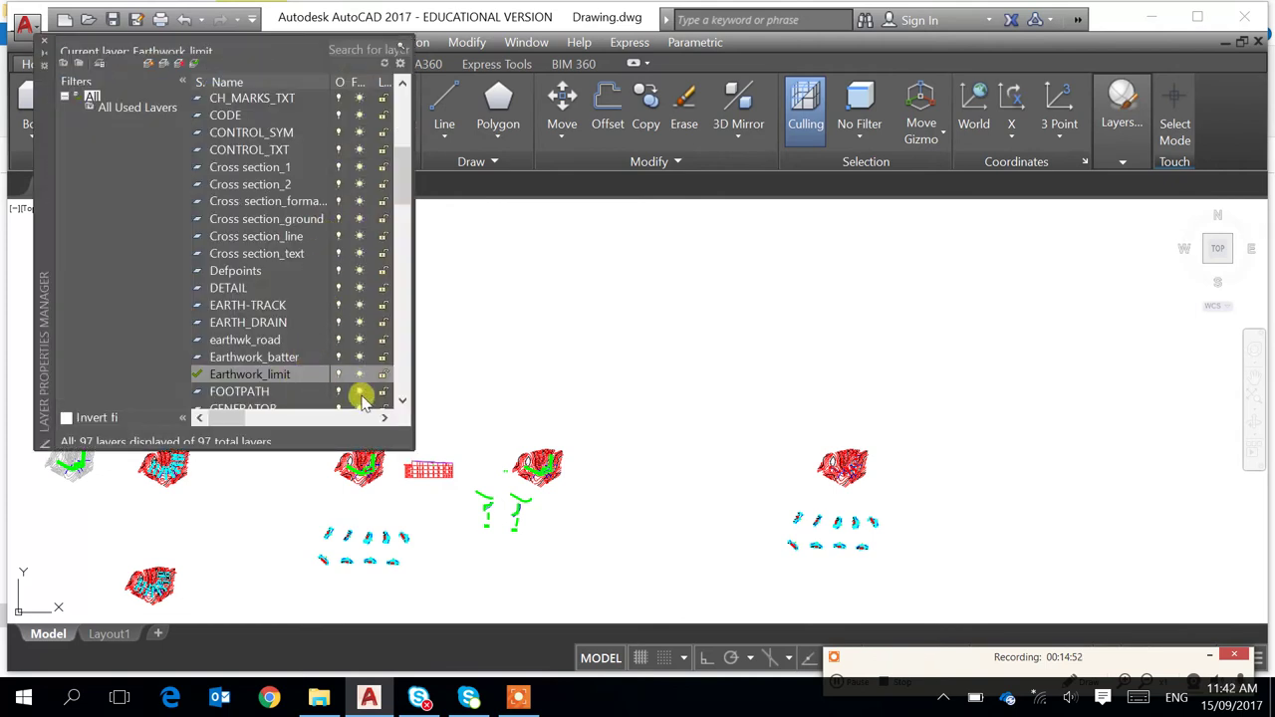
{"action": "left_click", "coordinate": [399, 405]}
{"action": "left_click", "coordinate": [397, 404]}
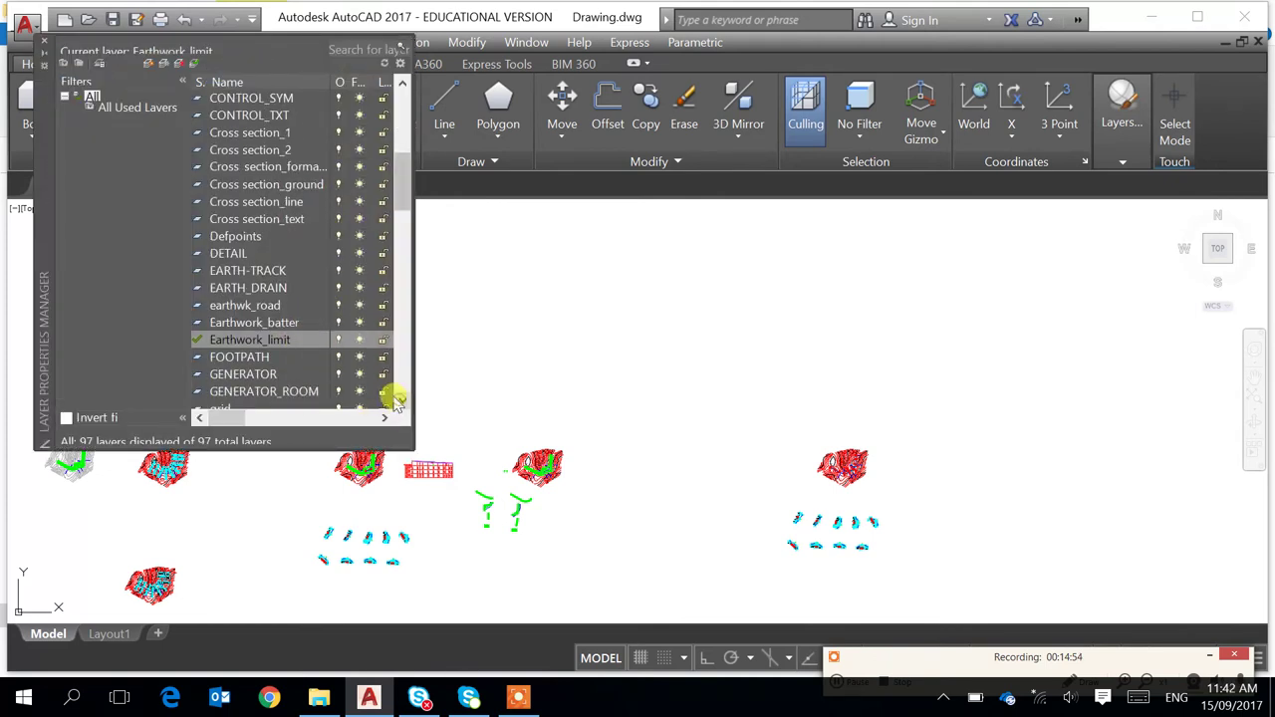
{"action": "left_click", "coordinate": [282, 325]}
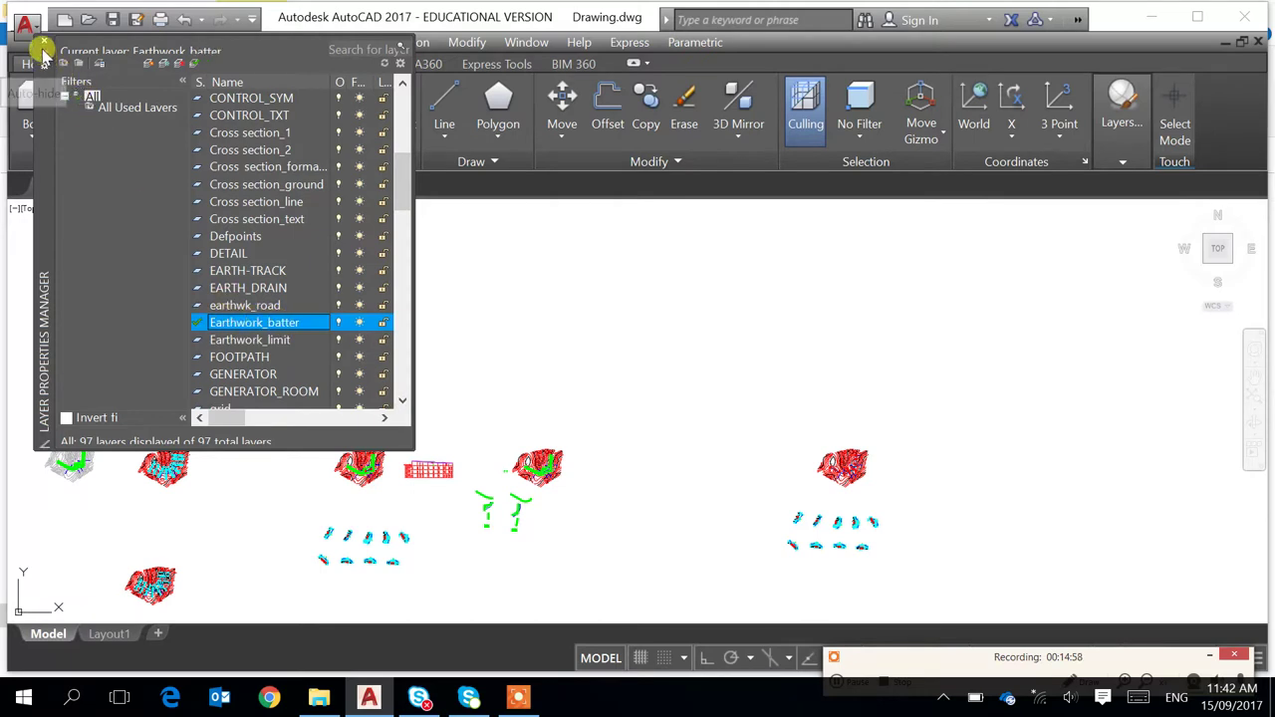
{"action": "mouse_move", "coordinate": [233, 415]}
{"action": "left_mouse_down"}
{"action": "mouse_move", "coordinate": [259, 421]}
{"action": "mouse_move", "coordinate": [236, 419]}
{"action": "left_mouse_up"}
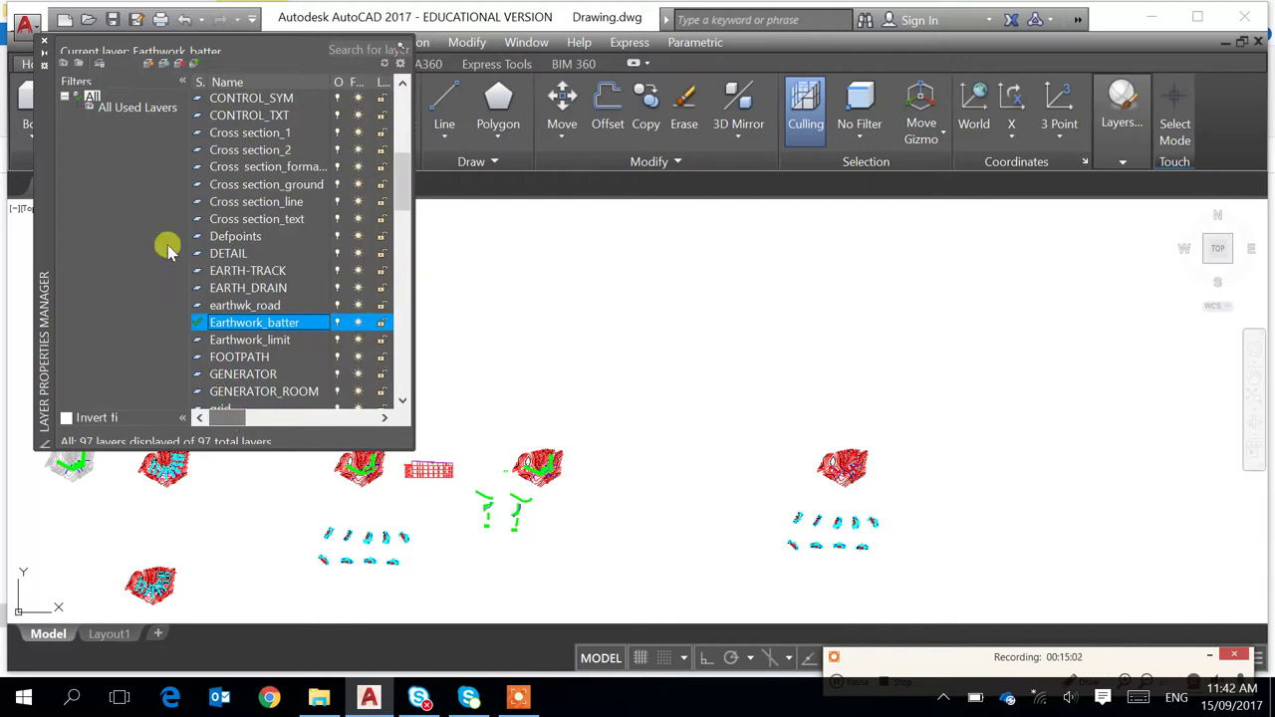
{"action": "double_click", "coordinate": [40, 43]}
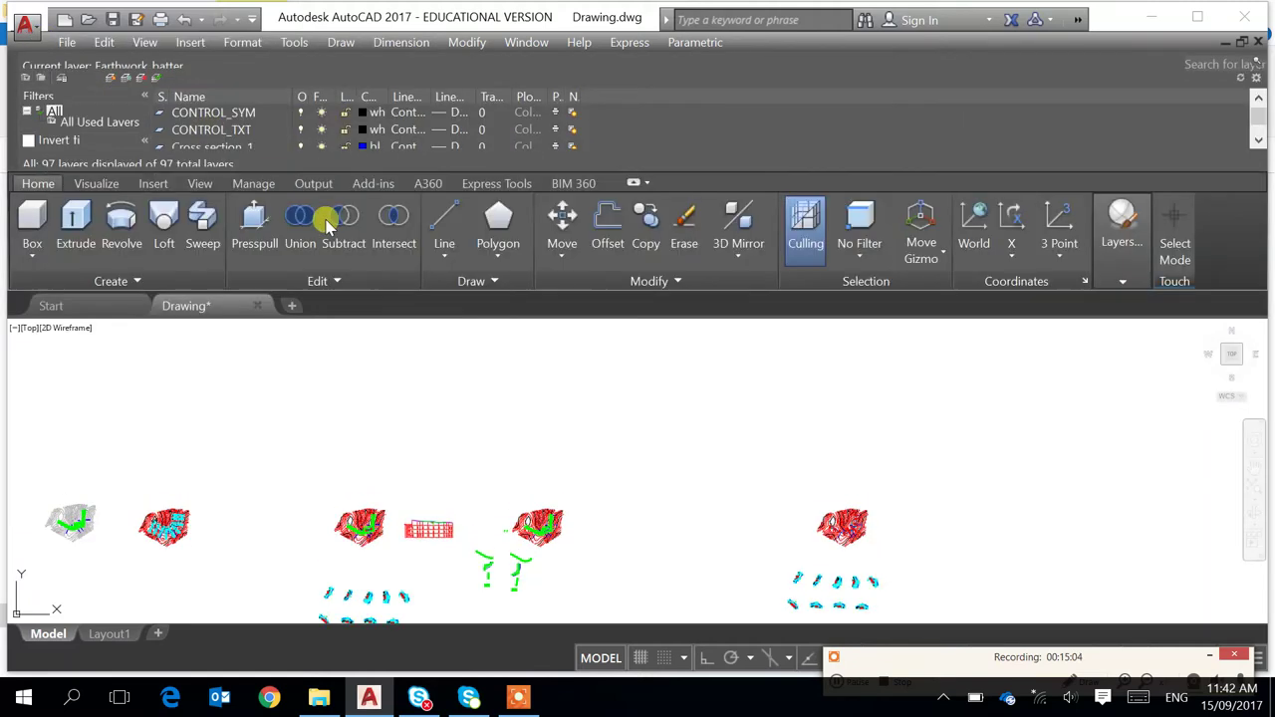
Review the red limit lines on the working contour plan against the cross sections at chainages 0 and 20
{"action": "mouse_move", "coordinate": [870, 564]}
{"action": "middle_mouse_down"}
{"action": "mouse_move", "coordinate": [846, 532]}
{"action": "mouse_move", "coordinate": [805, 519]}
{"action": "mouse_move", "coordinate": [766, 528]}
{"action": "mouse_move", "coordinate": [765, 492]}
{"action": "middle_mouse_up"}
{"action": "scroll", "coordinate": [787, 461], "scroll_direction": "up", "scroll_amount": 2}
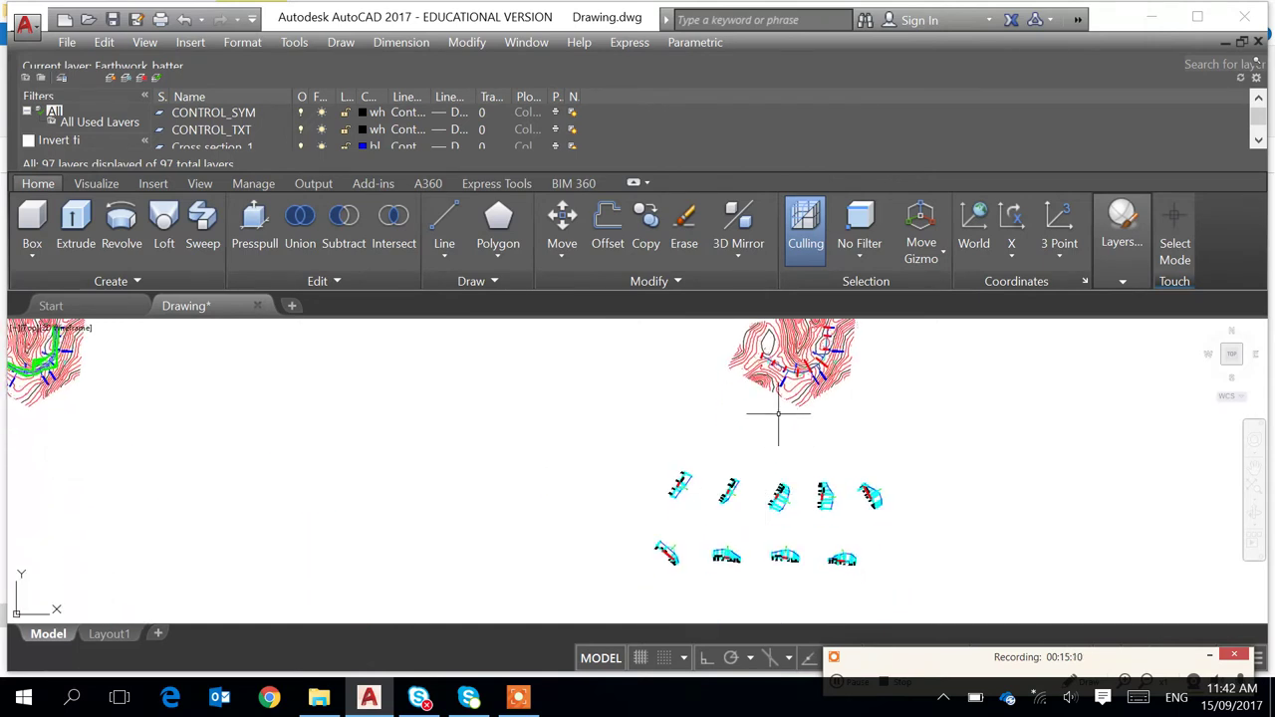
{"action": "middle_click_drag", "start_coordinate": [778, 413], "coordinate": [767, 503]}
{"action": "scroll", "coordinate": [745, 472], "scroll_direction": "up", "scroll_amount": 3}
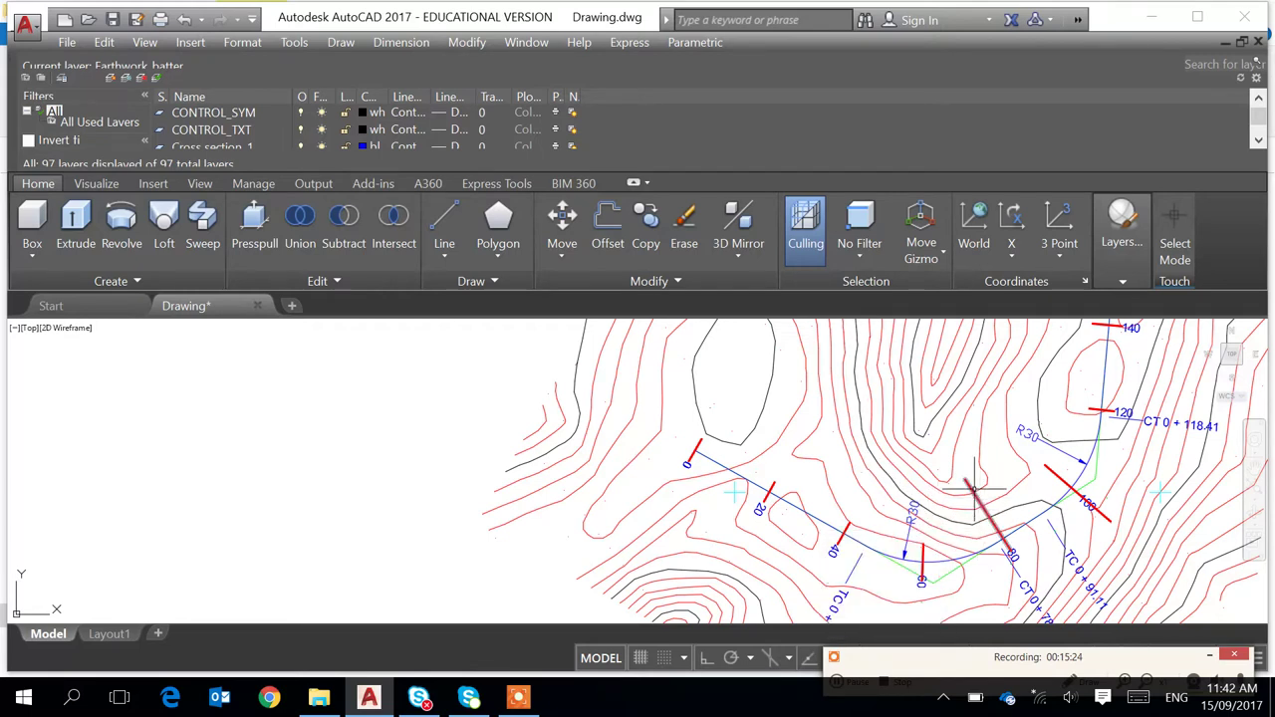
{"action": "scroll", "coordinate": [935, 567], "scroll_direction": "down", "scroll_amount": 4}
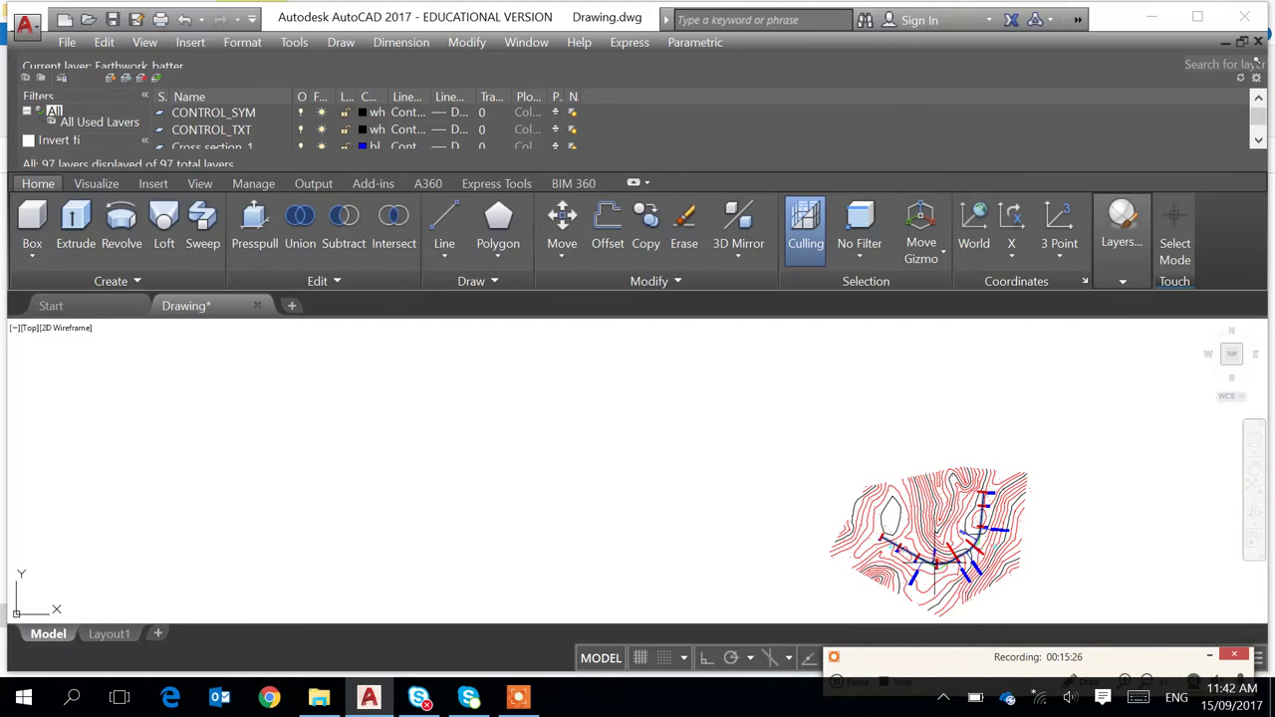
{"action": "middle_click_drag", "start_coordinate": [792, 555], "coordinate": [897, 386]}
{"action": "scroll", "coordinate": [955, 490], "scroll_direction": "up", "scroll_amount": 10}
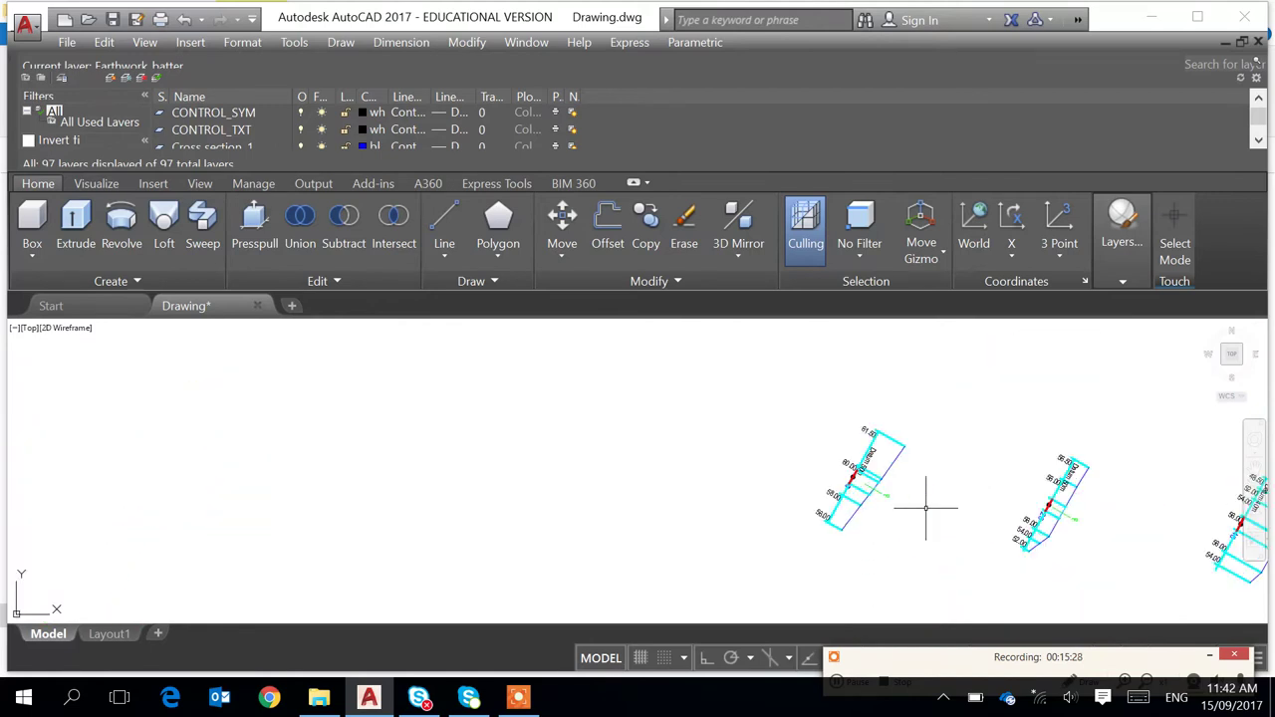
{"action": "scroll", "coordinate": [837, 468], "scroll_direction": "up", "scroll_amount": 4}
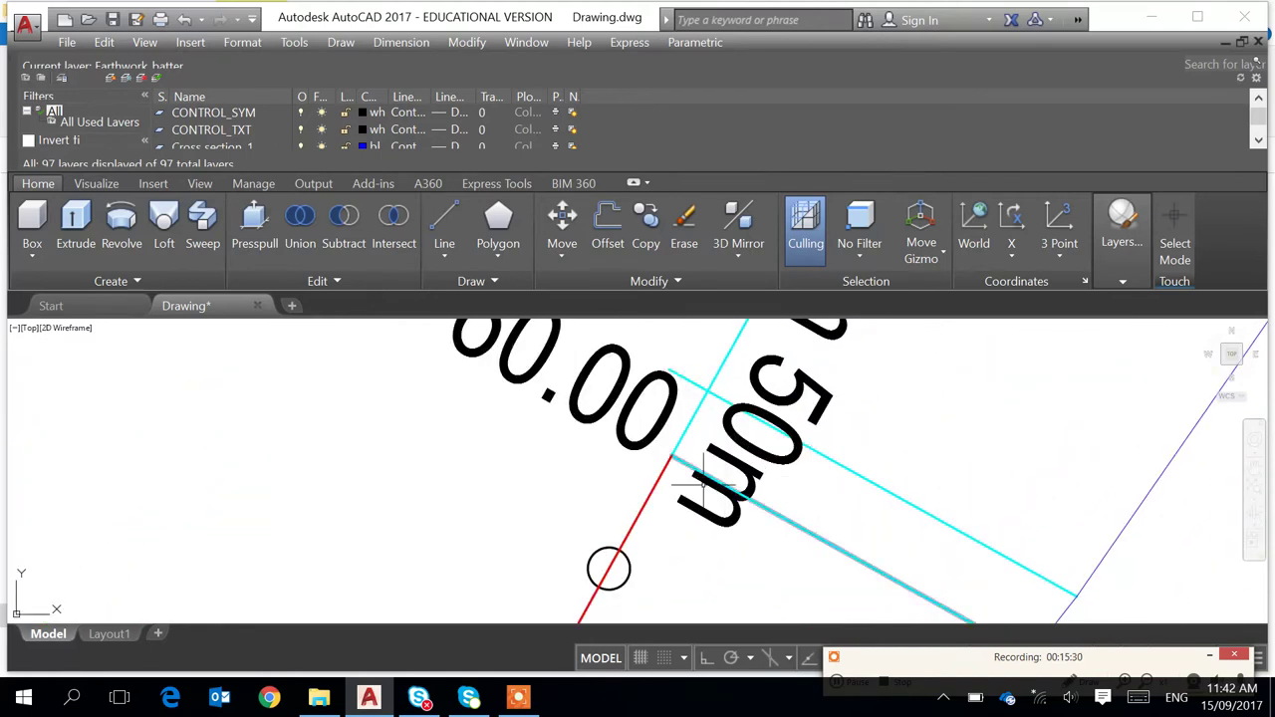
{"action": "scroll", "coordinate": [711, 446], "scroll_direction": "down", "scroll_amount": 3}
{"action": "middle_click_drag", "start_coordinate": [866, 523], "coordinate": [816, 434]}
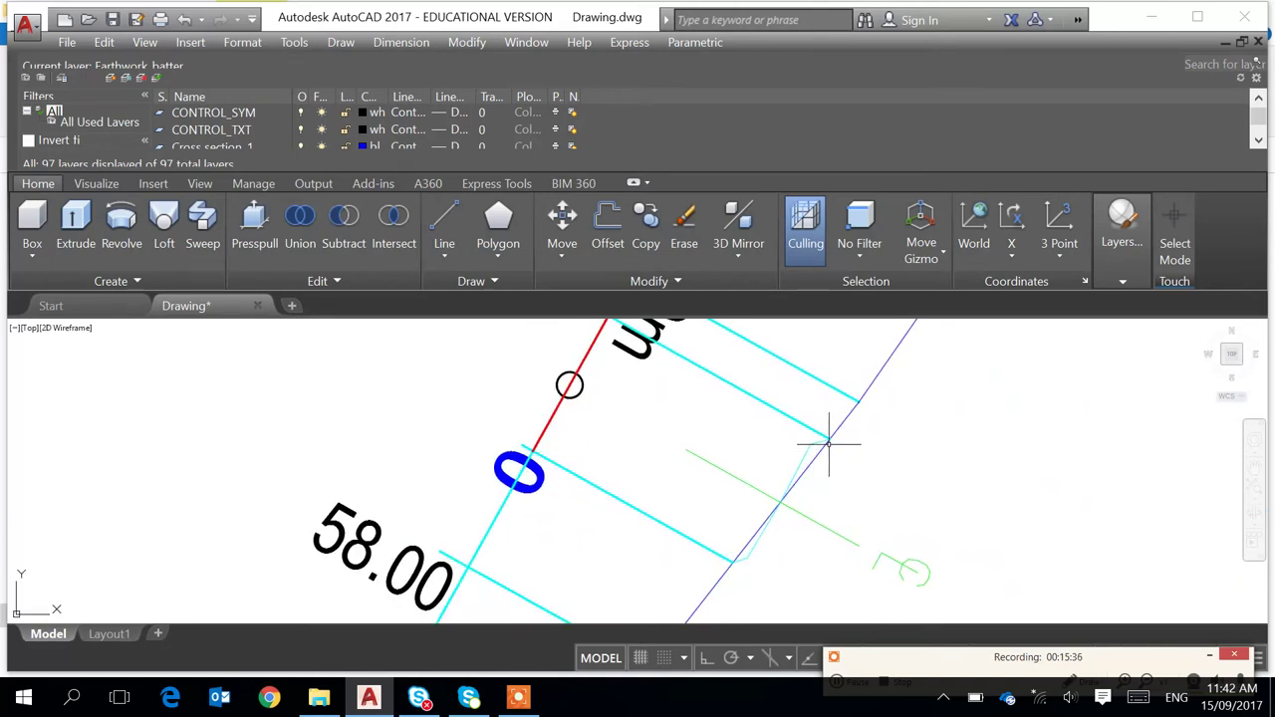
{"action": "scroll", "coordinate": [819, 445], "scroll_direction": "down", "scroll_amount": 3}
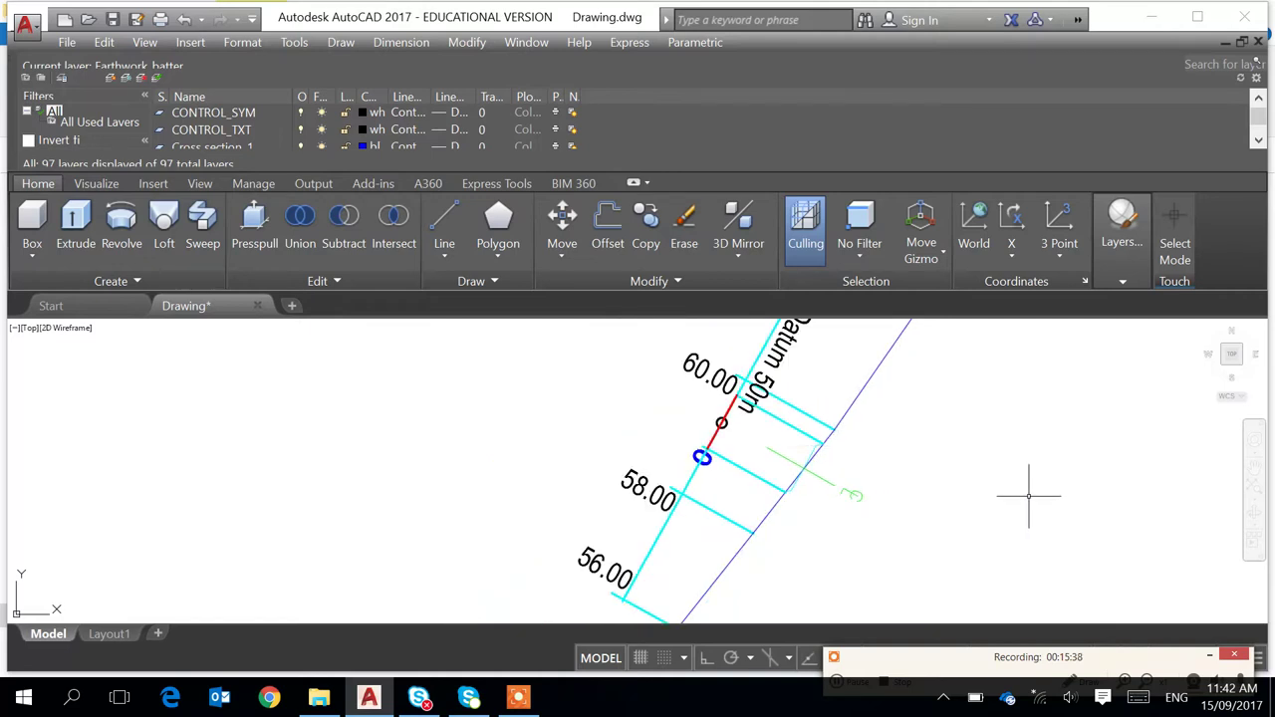
{"action": "middle_click_drag", "start_coordinate": [1021, 498], "coordinate": [710, 431]}
{"action": "middle_click_drag", "start_coordinate": [1156, 451], "coordinate": [875, 438]}
{"action": "scroll", "coordinate": [875, 436], "scroll_direction": "up", "scroll_amount": 4}
{"action": "scroll", "coordinate": [897, 424], "scroll_direction": "down", "scroll_amount": 5}
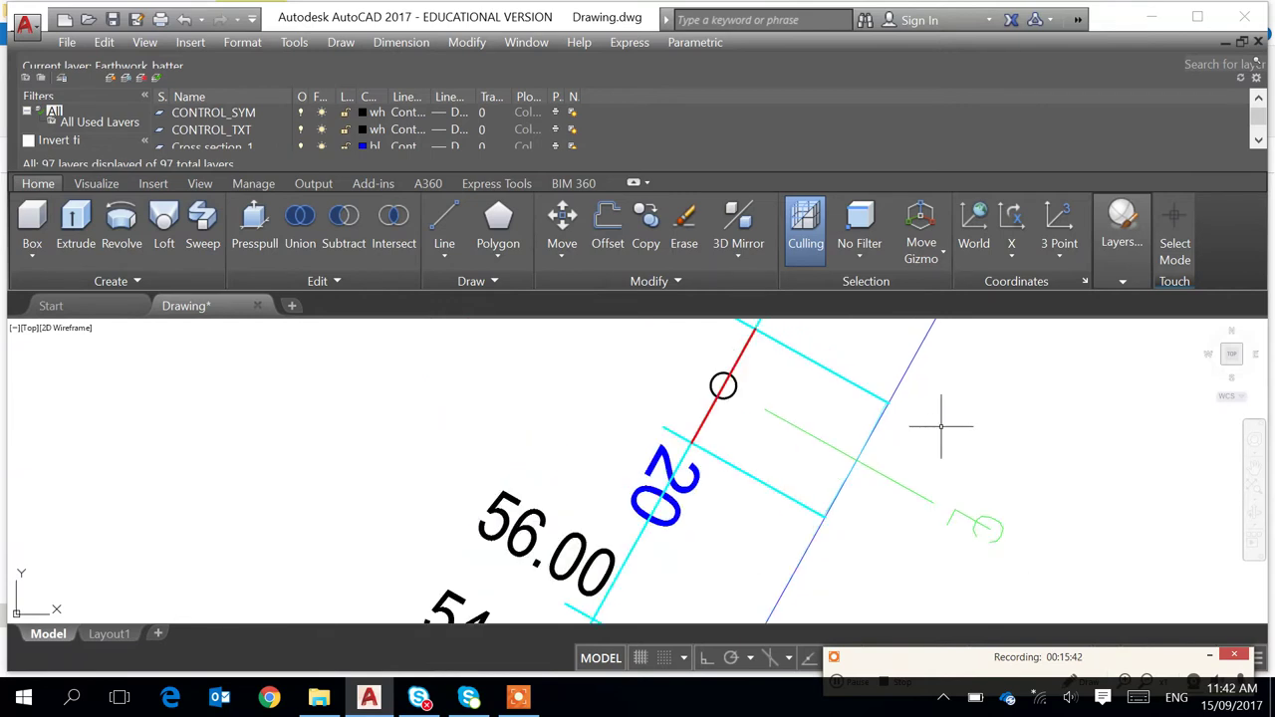
Examine the cross sections at chainages 40 and 60 for cut or fill on either side of the centreline
{"action": "mouse_move", "coordinate": [1076, 447]}
{"action": "middle_mouse_down"}
{"action": "mouse_move", "coordinate": [519, 417]}
{"action": "mouse_move", "coordinate": [493, 398]}
{"action": "middle_mouse_up"}
{"action": "middle_click_drag", "start_coordinate": [954, 433], "coordinate": [692, 432]}
{"action": "scroll", "coordinate": [797, 436], "scroll_direction": "up", "scroll_amount": 5}
{"action": "middle_click_drag", "start_coordinate": [1073, 493], "coordinate": [498, 361]}
{"action": "scroll", "coordinate": [498, 362], "scroll_direction": "down", "scroll_amount": 4}
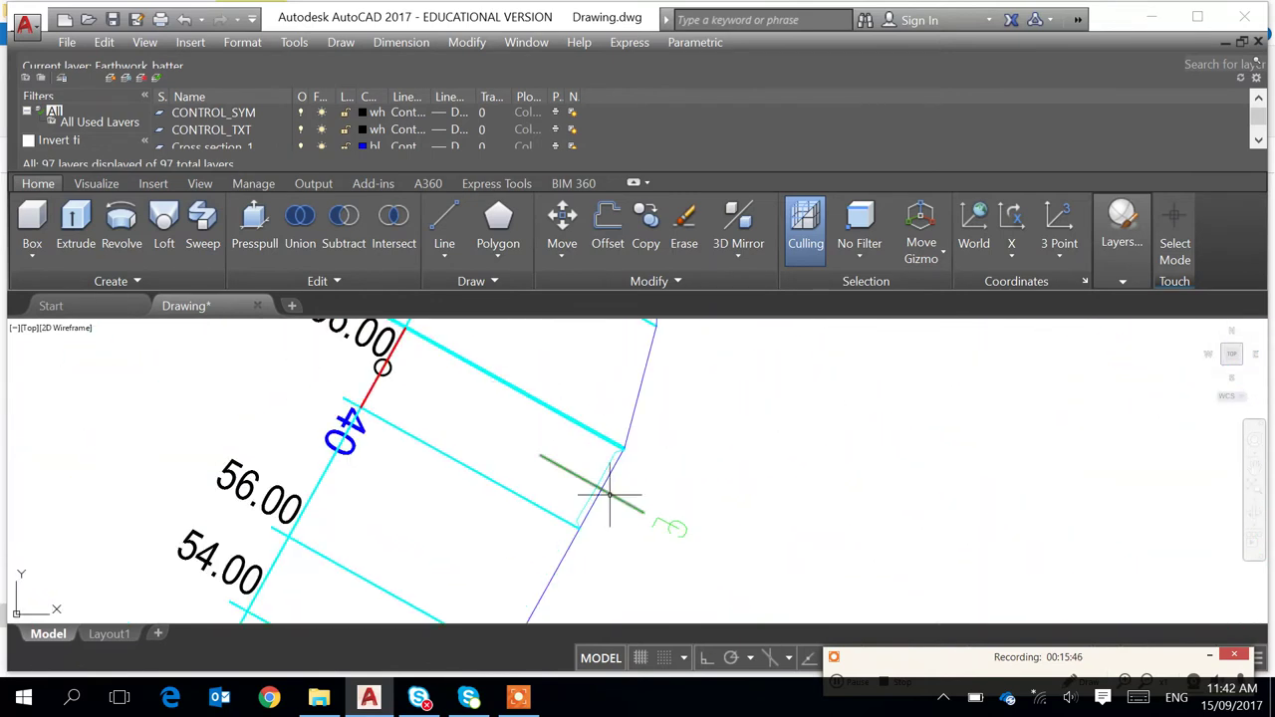
{"action": "scroll", "coordinate": [621, 475], "scroll_direction": "down", "scroll_amount": 5}
{"action": "middle_click_drag", "start_coordinate": [868, 508], "coordinate": [679, 494]}
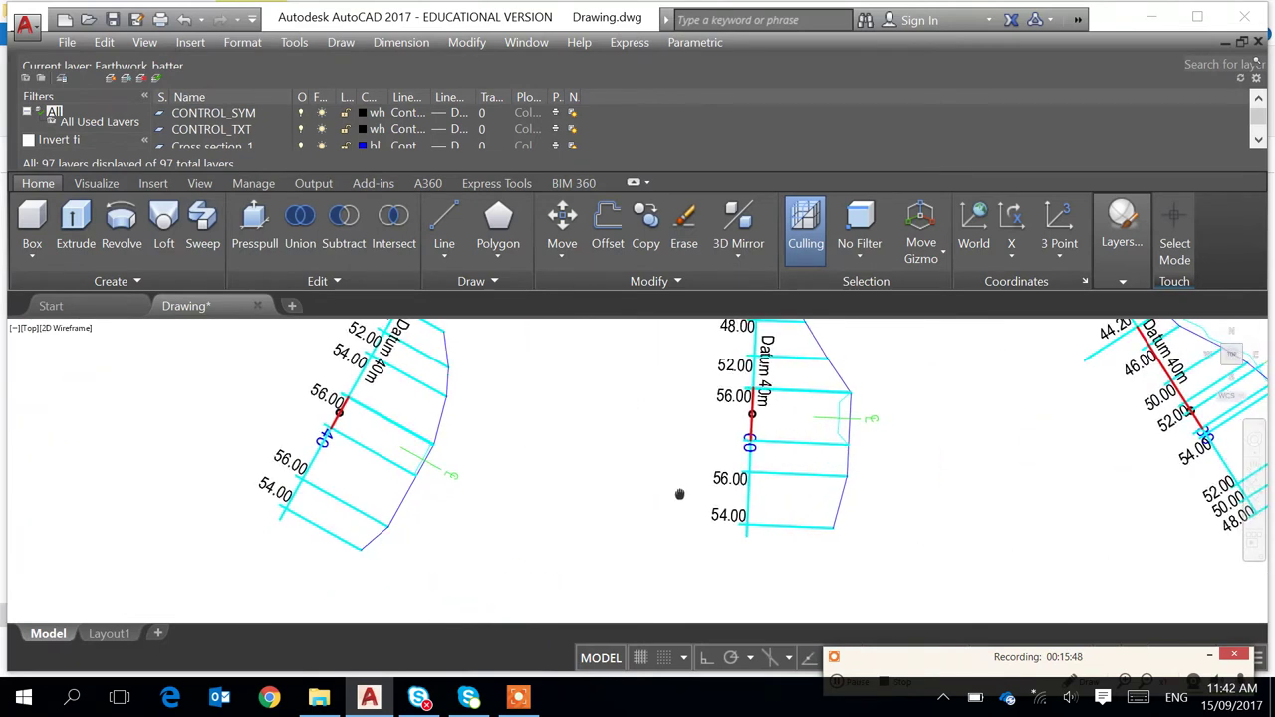
{"action": "scroll", "coordinate": [837, 400], "scroll_direction": "up", "scroll_amount": 5}
{"action": "scroll", "coordinate": [836, 397], "scroll_direction": "down", "scroll_amount": 5}
Examine the chainage 80 cross section, comparing the formation and batter lines with the ground surface for cut and fill
{"action": "middle_click_drag", "start_coordinate": [1051, 405], "coordinate": [902, 475]}
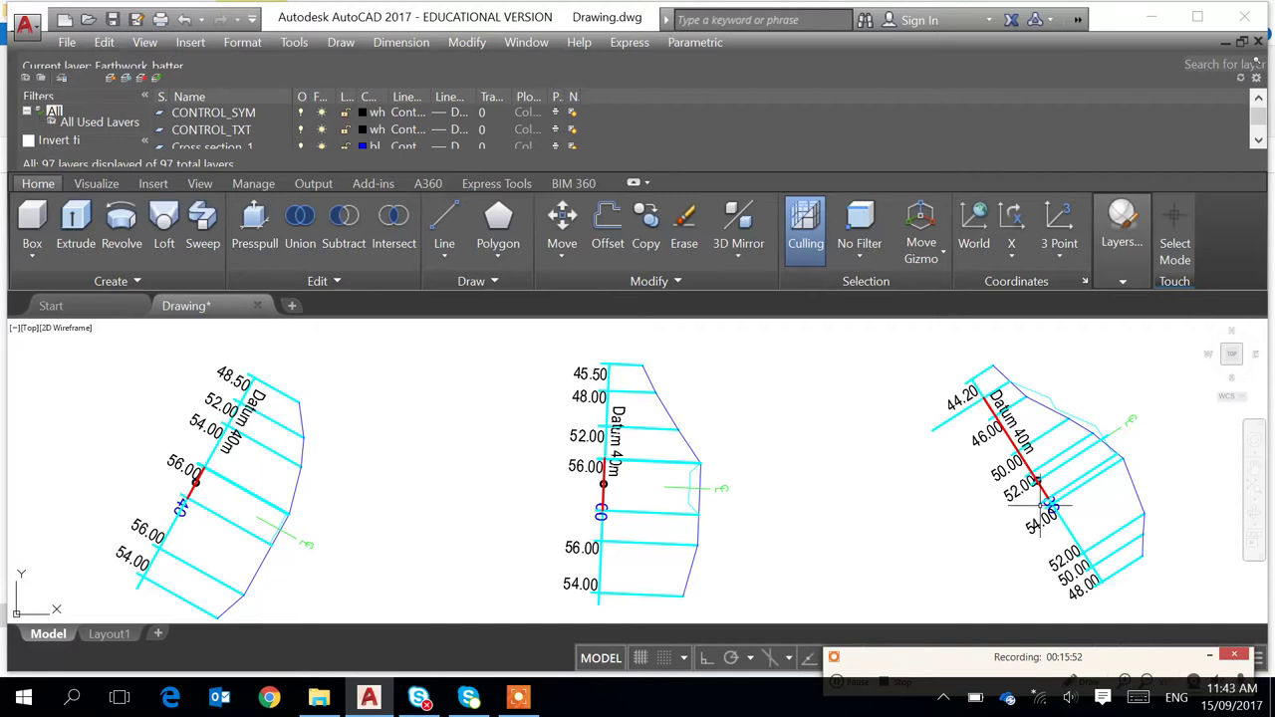
{"action": "scroll", "coordinate": [1043, 506], "scroll_direction": "up", "scroll_amount": 2}
{"action": "scroll", "coordinate": [1050, 507], "scroll_direction": "up", "scroll_amount": 1}
{"action": "scroll", "coordinate": [1062, 486], "scroll_direction": "down", "scroll_amount": 2}
{"action": "middle_click_drag", "start_coordinate": [1073, 428], "coordinate": [1046, 529]}
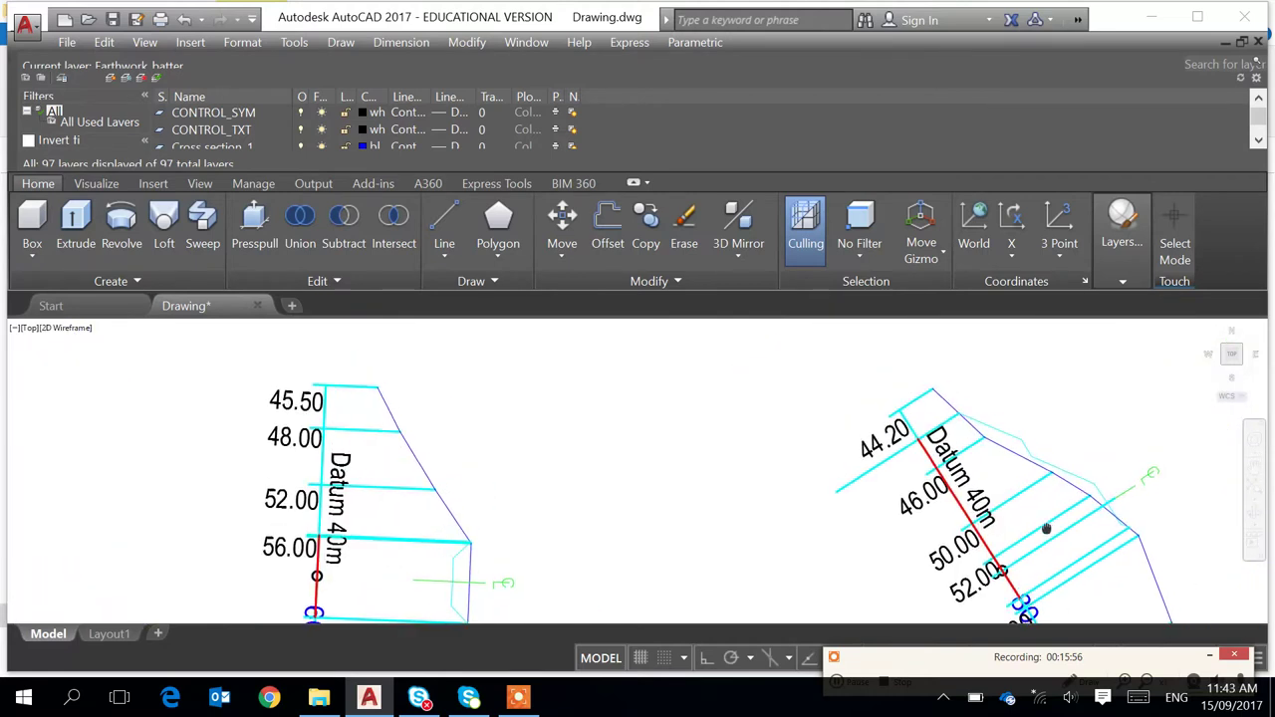
{"action": "scroll", "coordinate": [979, 429], "scroll_direction": "down", "scroll_amount": 2}
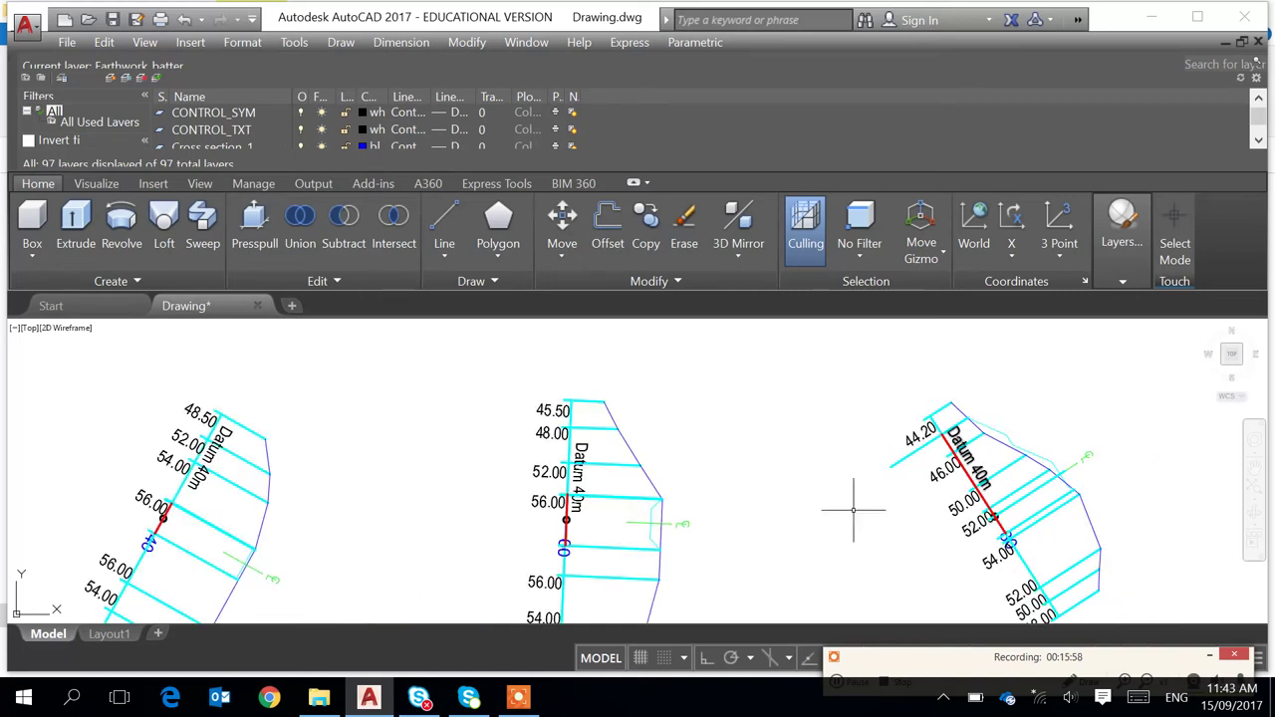
{"action": "middle_click_drag", "start_coordinate": [854, 512], "coordinate": [854, 398]}
{"action": "middle_click_drag", "start_coordinate": [940, 419], "coordinate": [917, 499]}
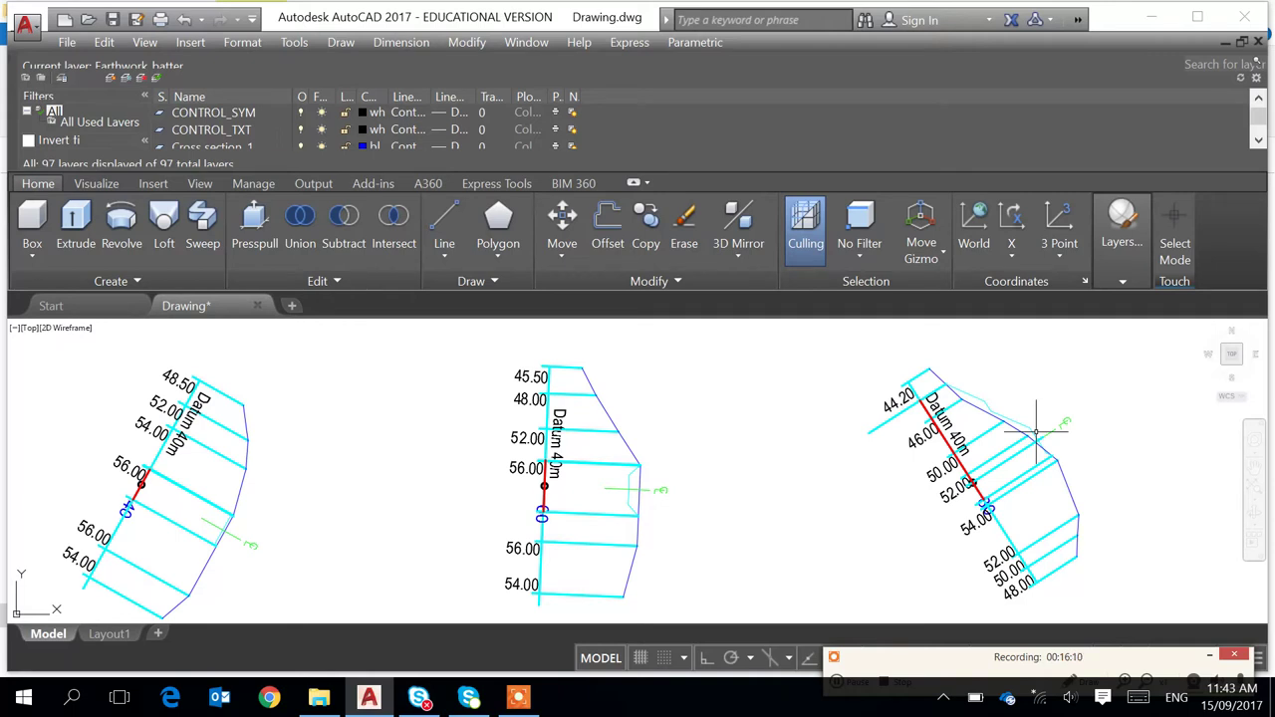
Examine the reference plan's green earthwork limits and batter symbols between chainages 40 and 100, including where the limit meets the road edge
{"action": "scroll", "coordinate": [1036, 431], "scroll_direction": "down", "scroll_amount": 5}
{"action": "scroll", "coordinate": [1037, 430], "scroll_direction": "down", "scroll_amount": 3}
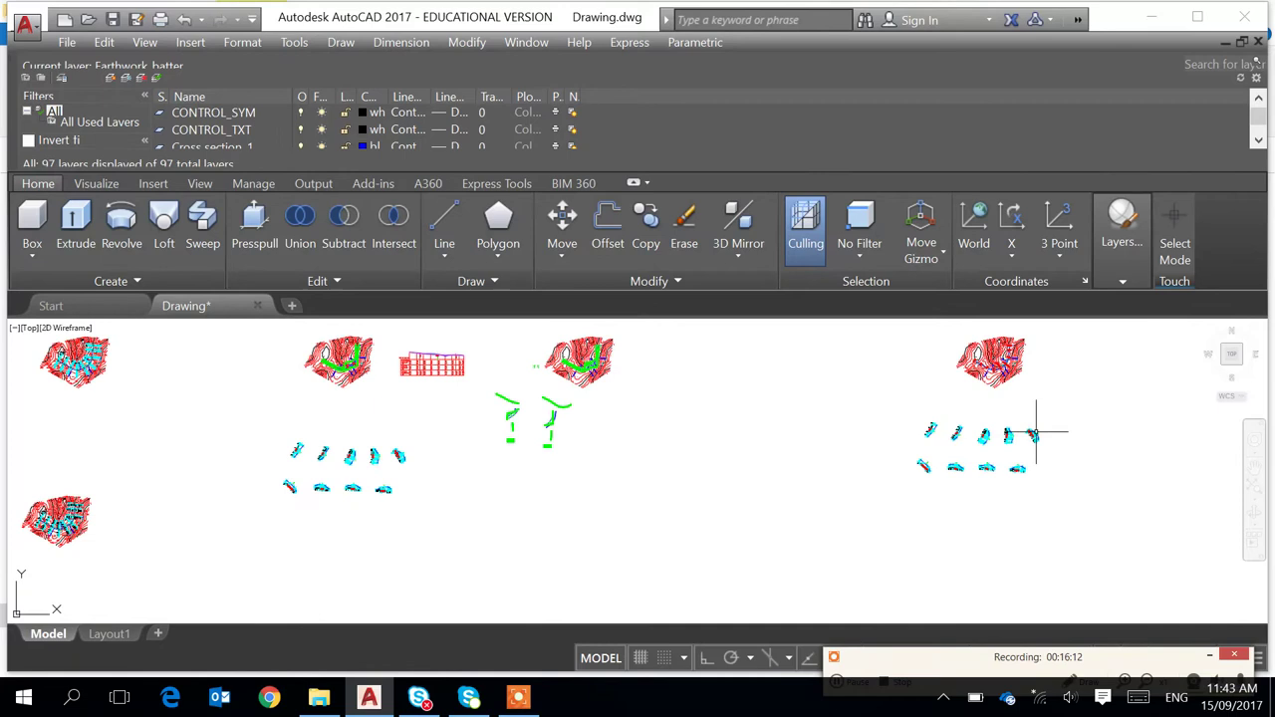
{"action": "scroll", "coordinate": [754, 390], "scroll_direction": "up", "scroll_amount": 3}
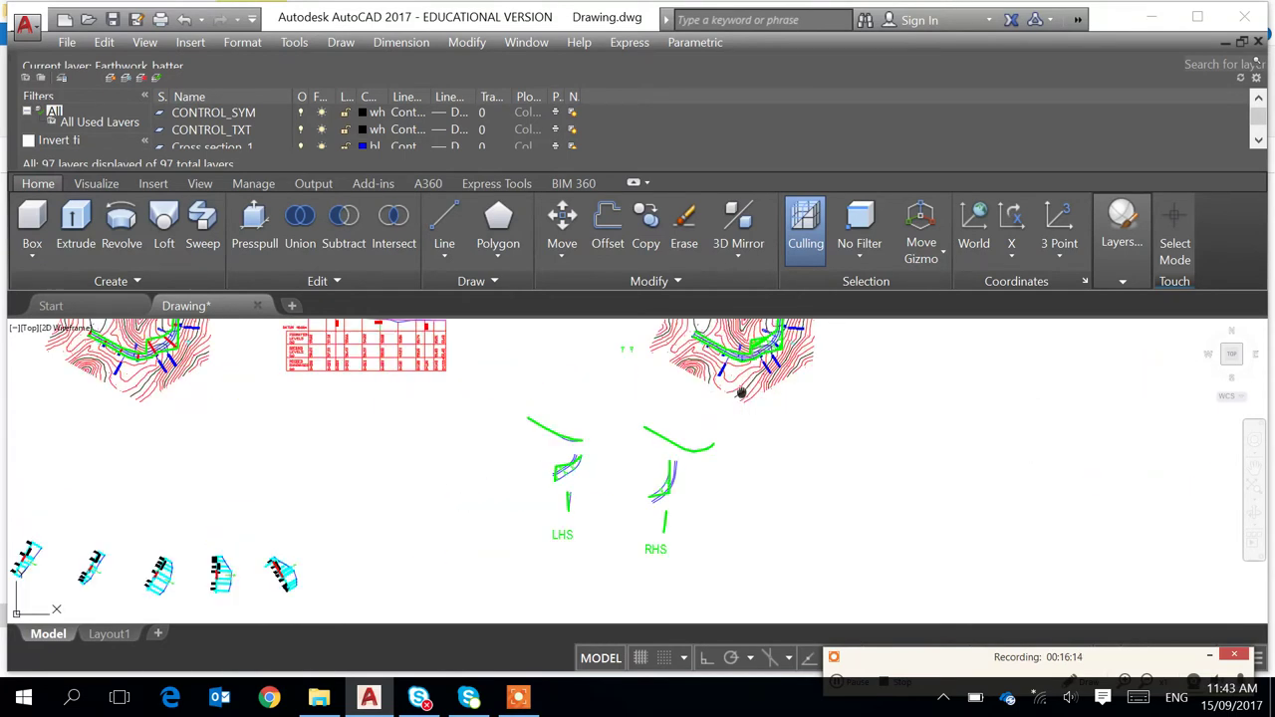
{"action": "scroll", "coordinate": [757, 393], "scroll_direction": "up", "scroll_amount": 3}
{"action": "scroll", "coordinate": [836, 498], "scroll_direction": "up", "scroll_amount": 6}
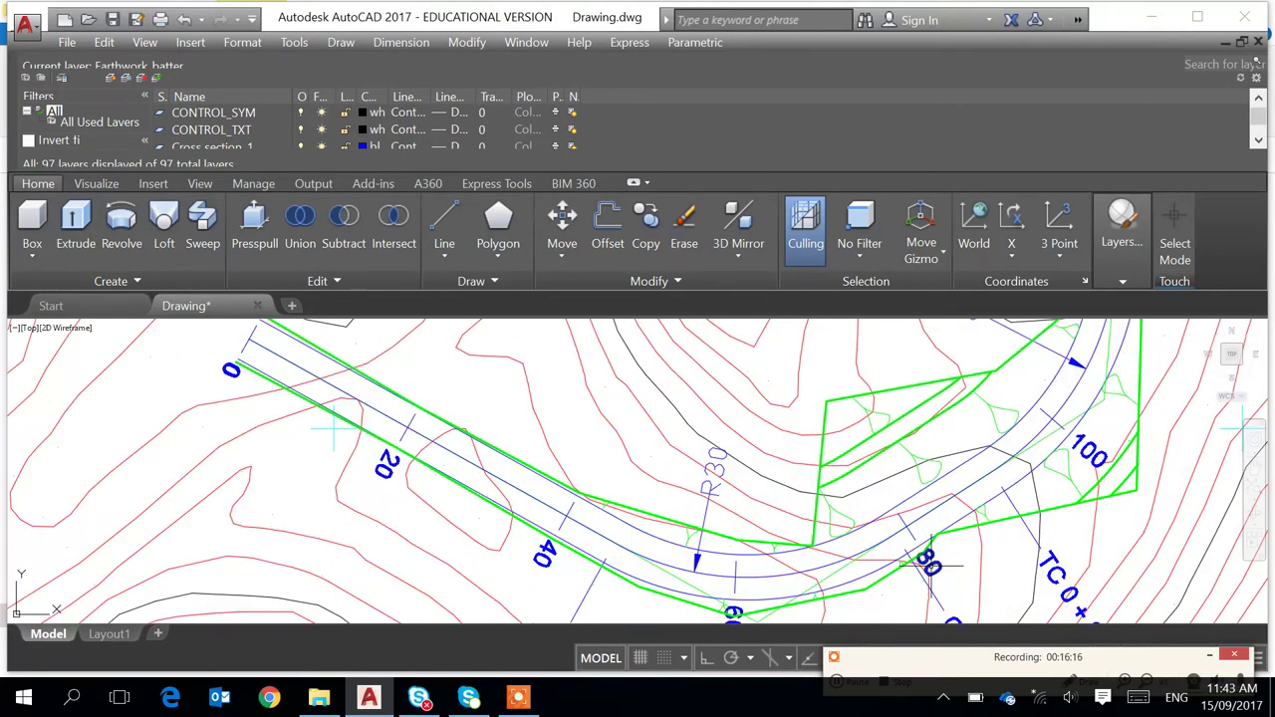
{"action": "middle_click_drag", "start_coordinate": [770, 588], "coordinate": [750, 489]}
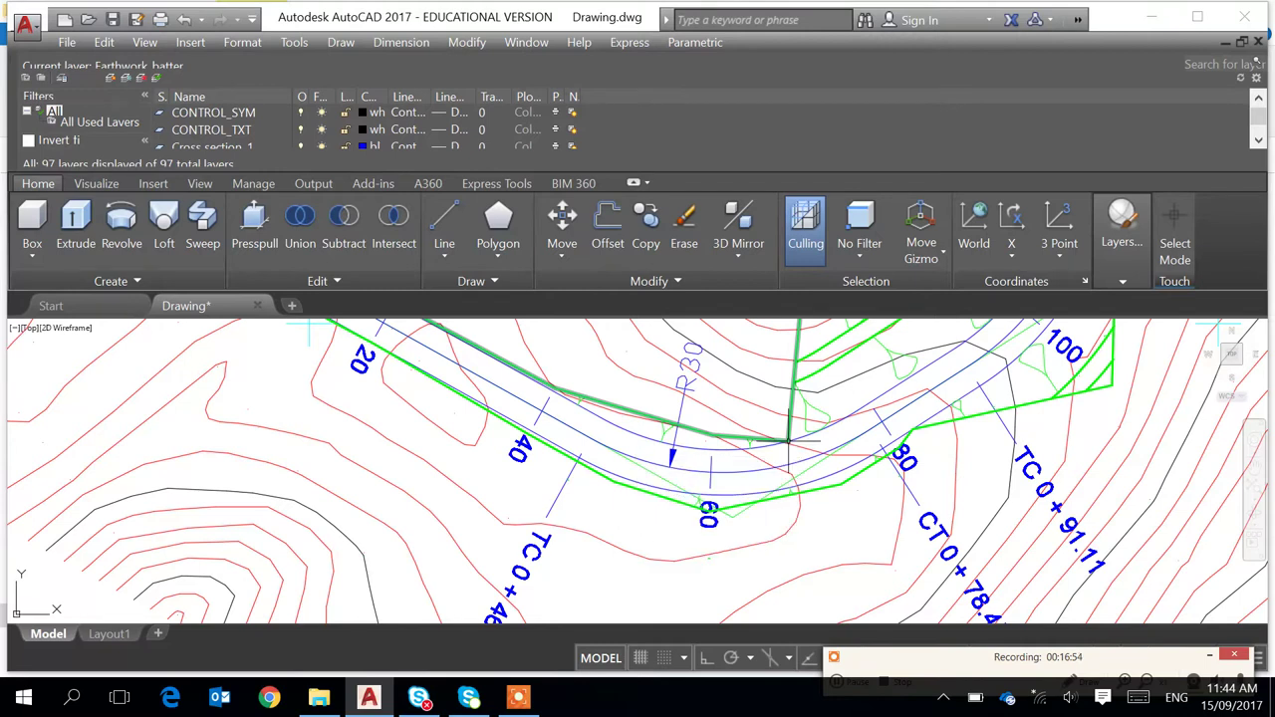
{"action": "mouse_move", "coordinate": [788, 439]}
{"action": "middle_click_drag", "start_coordinate": [788, 439], "coordinate": [780, 491]}
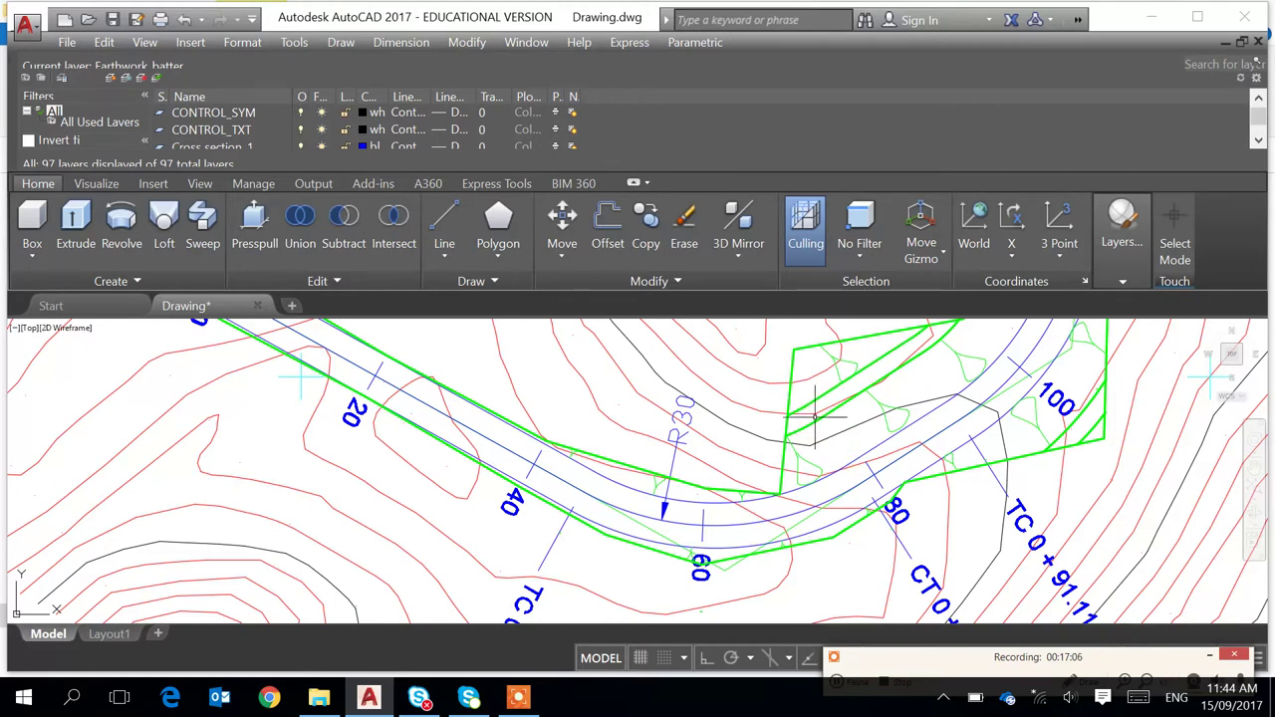
{"action": "scroll", "coordinate": [860, 431], "scroll_direction": "down", "scroll_amount": 3}
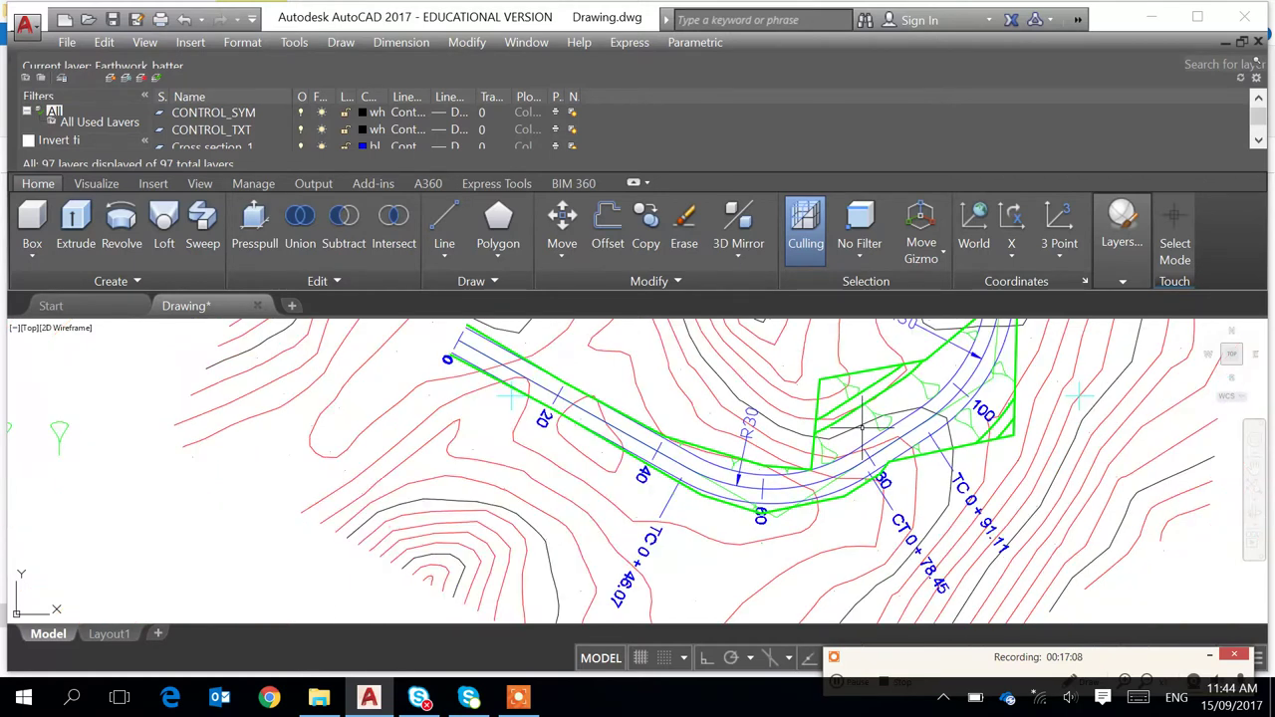
{"action": "middle_click_drag", "start_coordinate": [921, 422], "coordinate": [886, 478]}
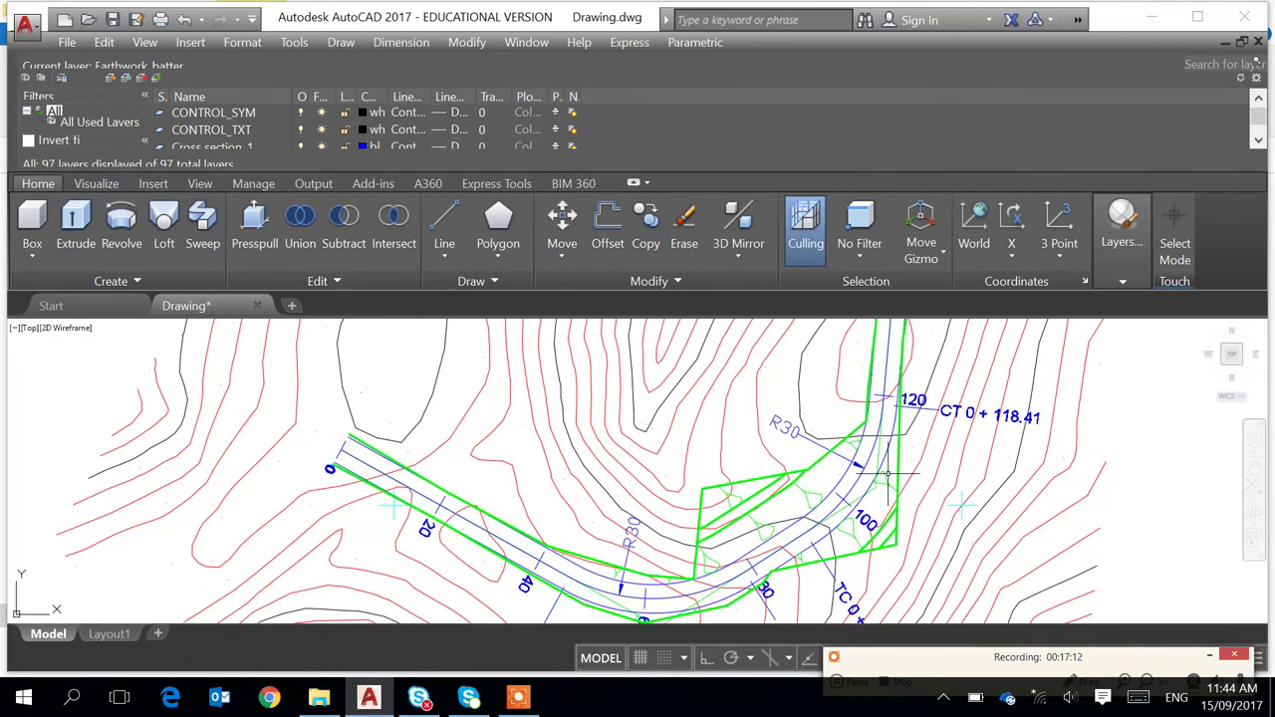
Follow the reference plan's green earthwork limits along both road edges from chainage 100 past chainage 140
{"action": "scroll", "coordinate": [874, 428], "scroll_direction": "up", "scroll_amount": 2}
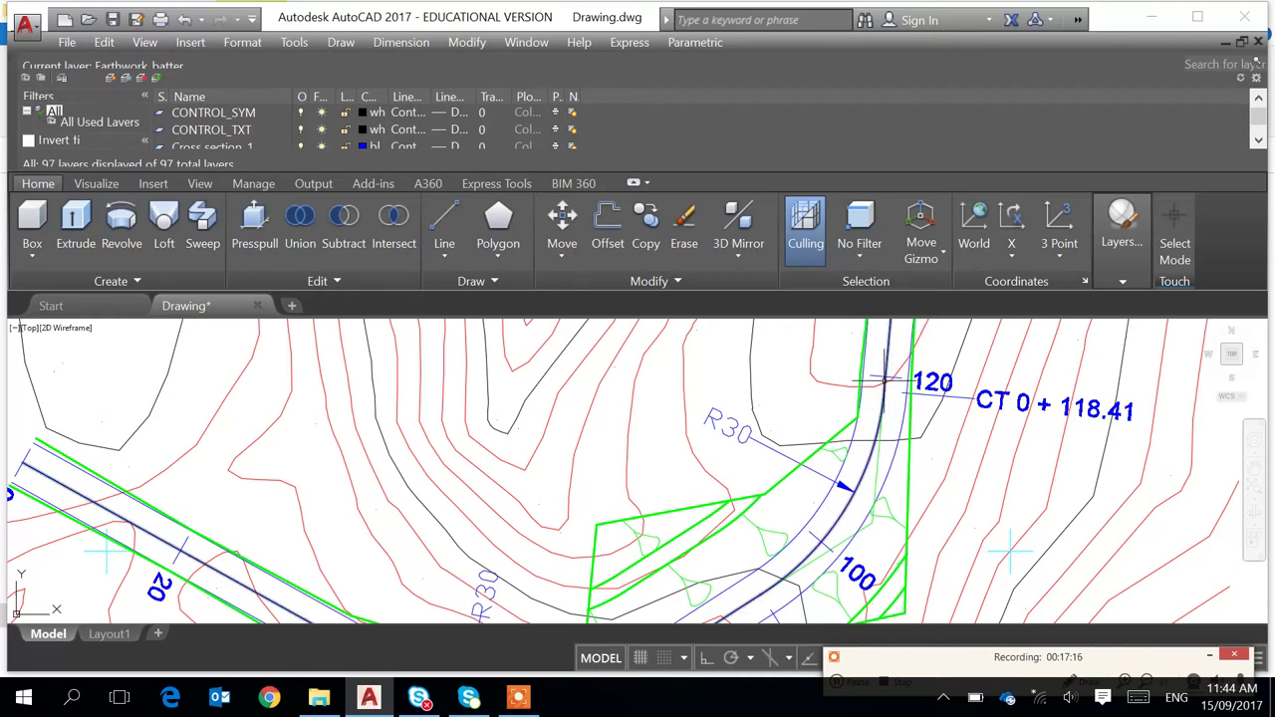
{"action": "scroll", "coordinate": [873, 379], "scroll_direction": "up", "scroll_amount": 2}
{"action": "scroll", "coordinate": [822, 490], "scroll_direction": "down", "scroll_amount": 2}
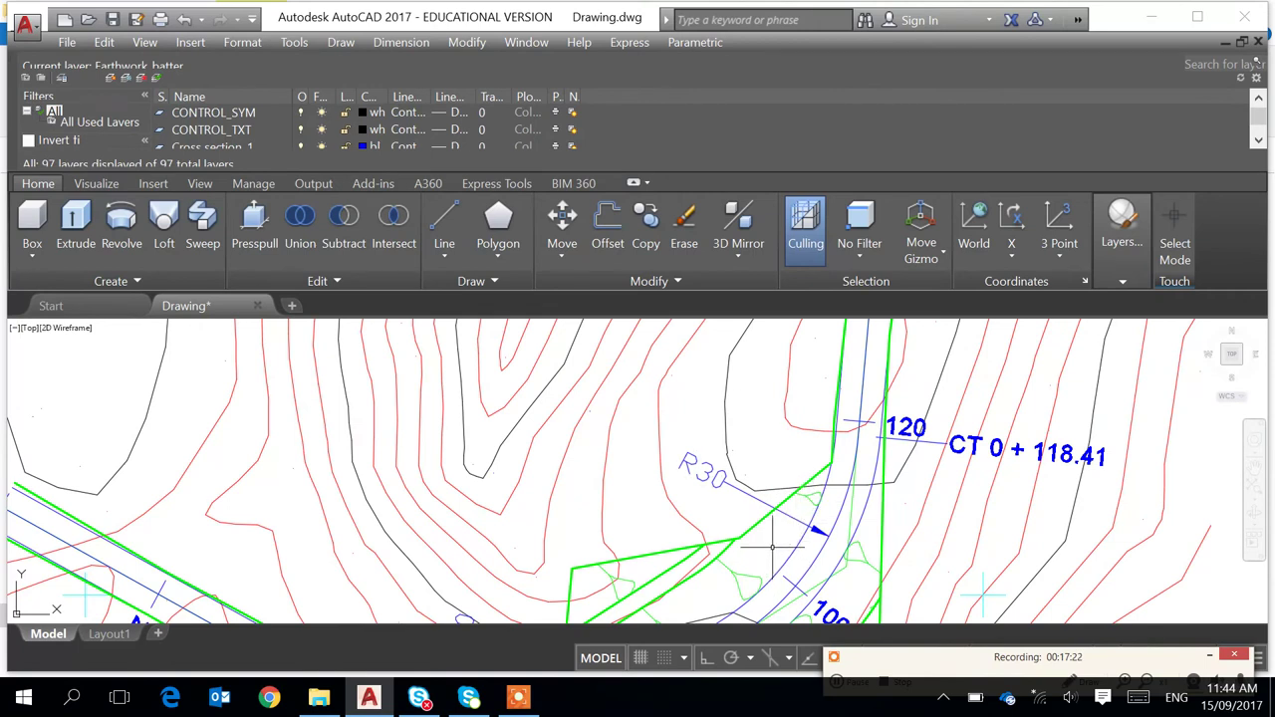
{"action": "scroll", "coordinate": [811, 442], "scroll_direction": "up", "scroll_amount": 1}
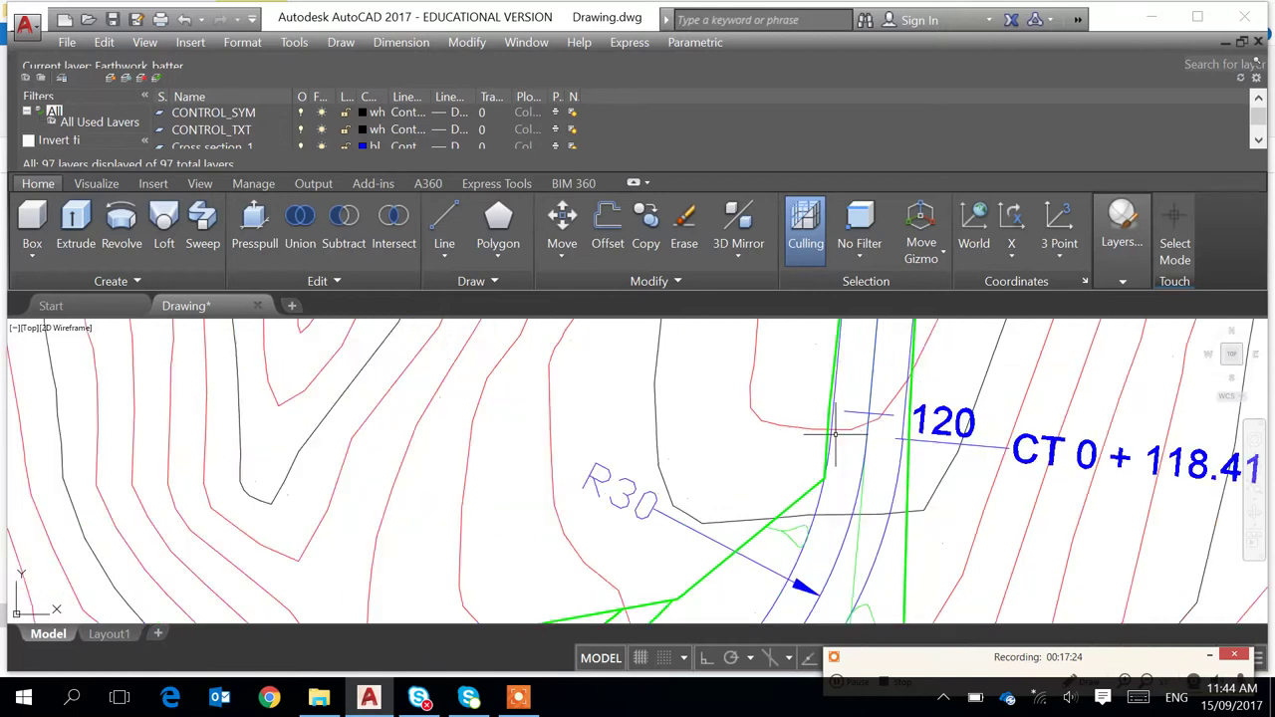
{"action": "middle_click_drag", "start_coordinate": [830, 408], "coordinate": [788, 501]}
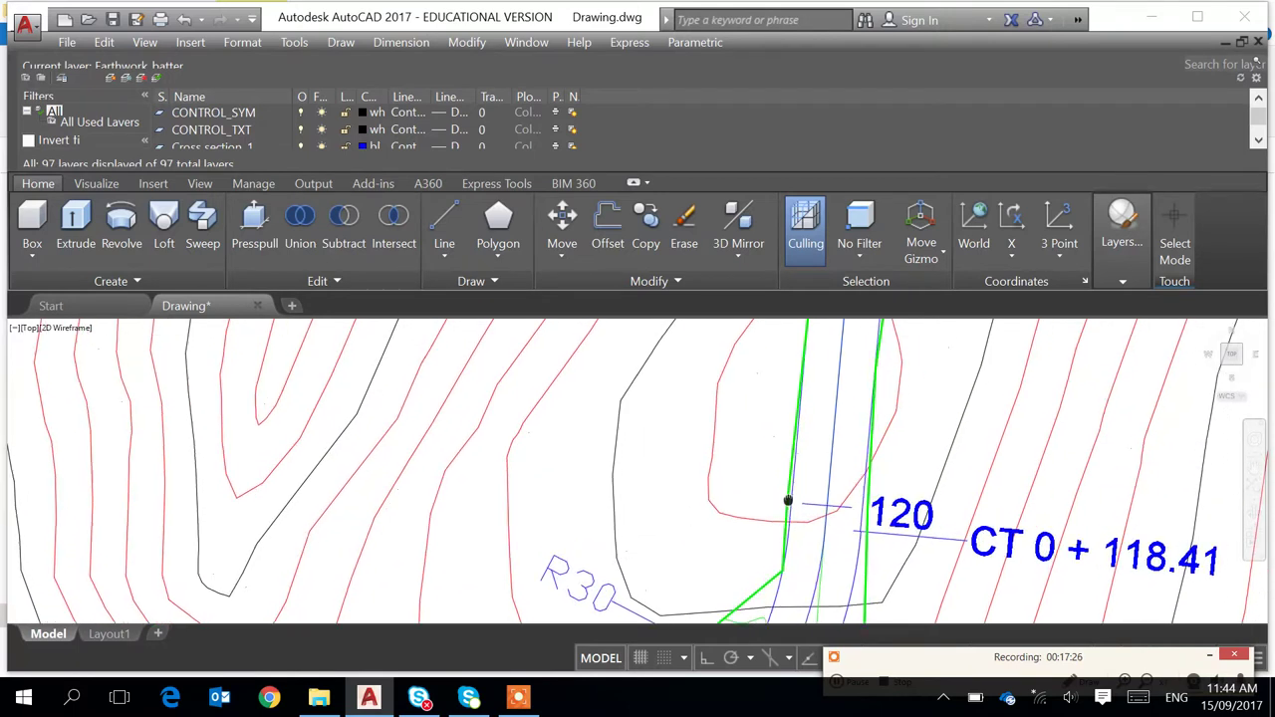
{"action": "middle_click_drag", "start_coordinate": [801, 450], "coordinate": [780, 516]}
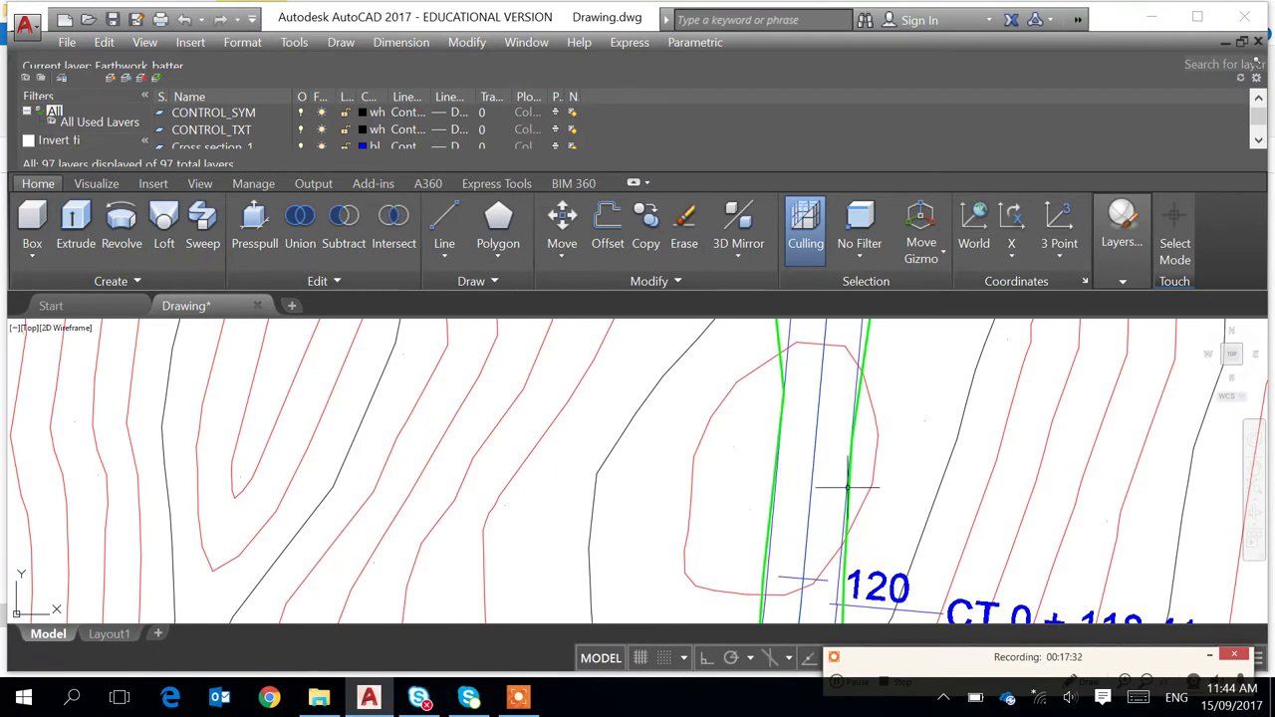
{"action": "scroll", "coordinate": [824, 487], "scroll_direction": "down", "scroll_amount": 2}
{"action": "mouse_move", "coordinate": [826, 441]}
{"action": "middle_mouse_down"}
{"action": "mouse_move", "coordinate": [802, 526]}
{"action": "mouse_move", "coordinate": [774, 472]}
{"action": "middle_mouse_up"}
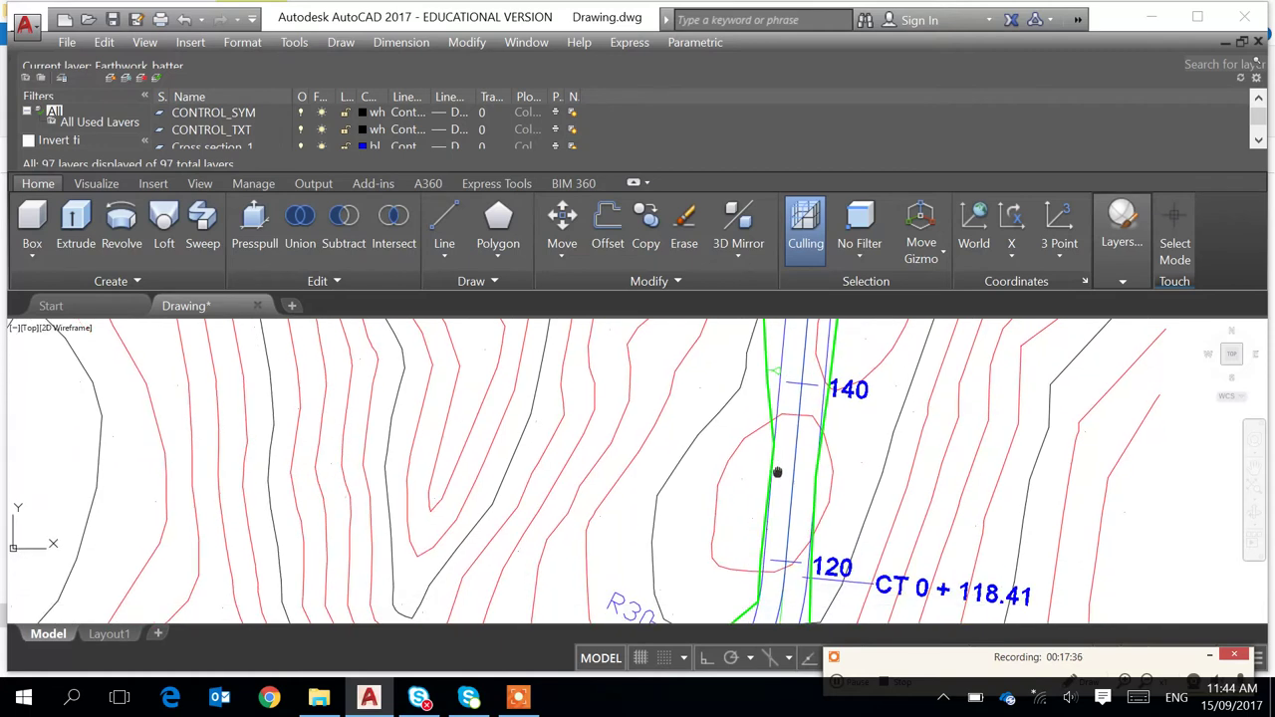
{"action": "middle_click_drag", "start_coordinate": [791, 411], "coordinate": [756, 518]}
Inspect the point between chainages 60 and 80 where the inner earthwork limit meets the road edge and a minor contour
{"action": "scroll", "coordinate": [747, 389], "scroll_direction": "down", "scroll_amount": 10}
{"action": "scroll", "coordinate": [747, 443], "scroll_direction": "up", "scroll_amount": 8}
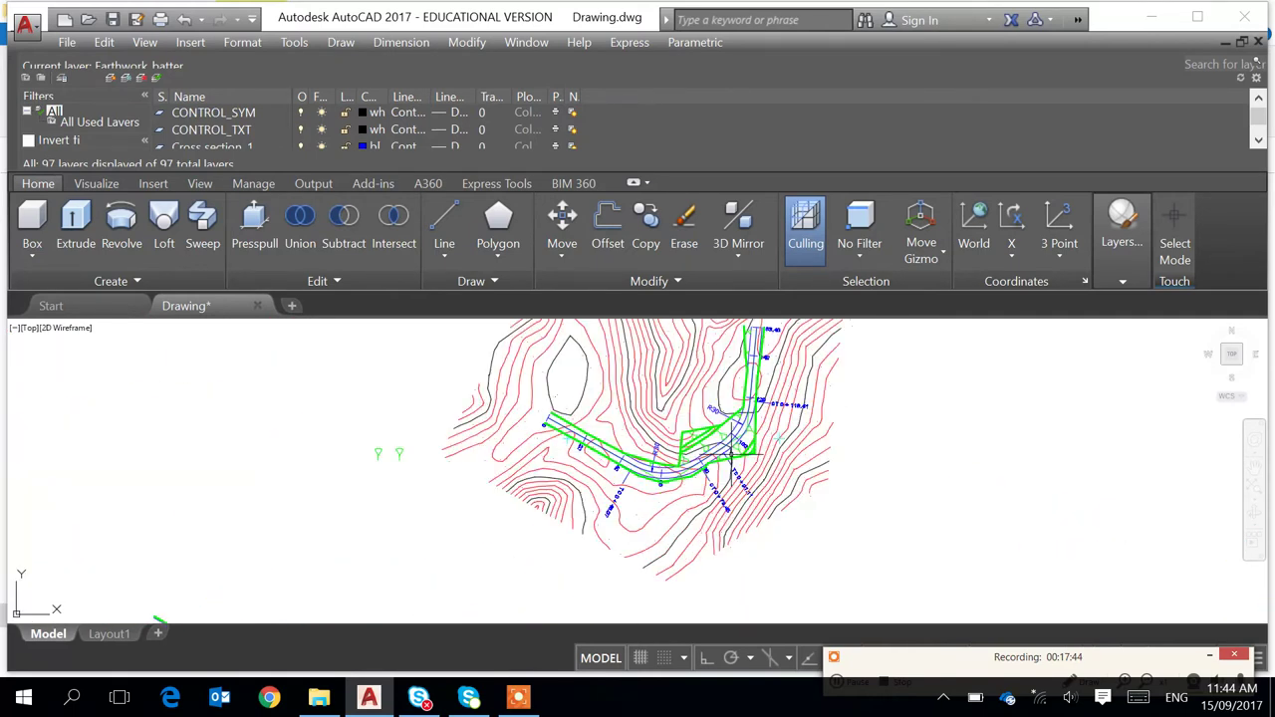
{"action": "scroll", "coordinate": [732, 453], "scroll_direction": "up", "scroll_amount": 6}
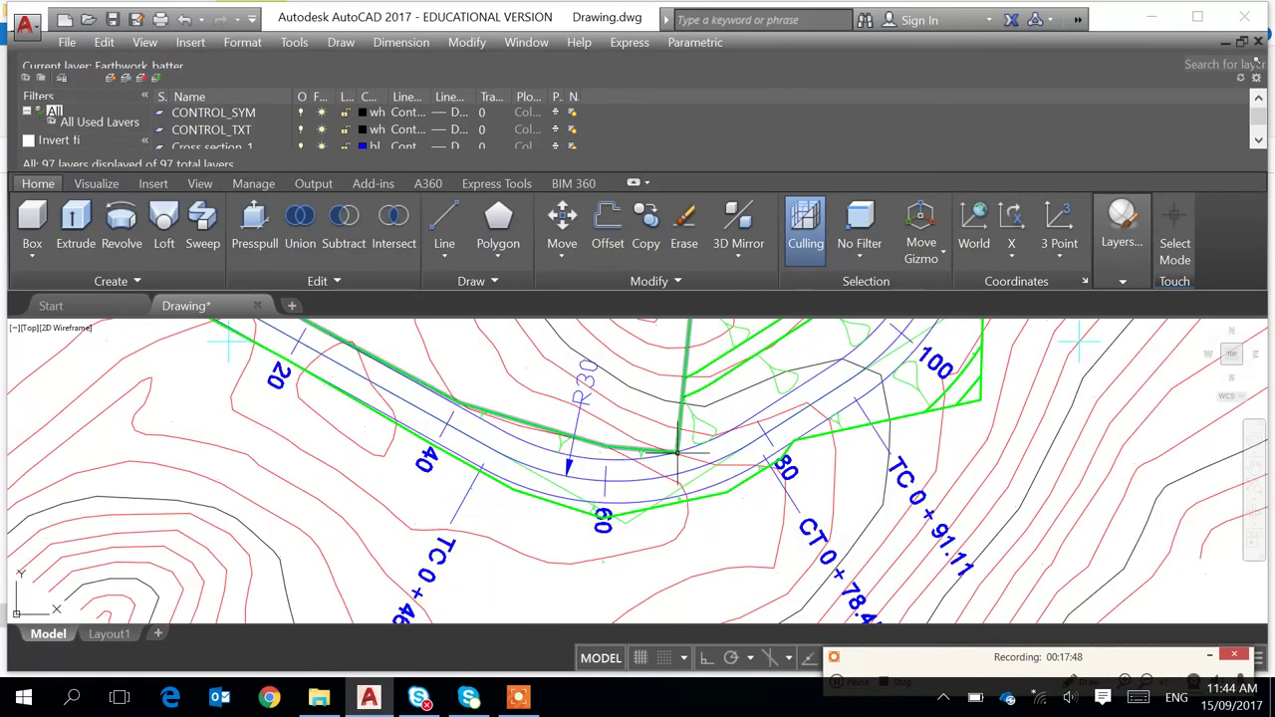
{"action": "scroll", "coordinate": [683, 451], "scroll_direction": "up", "scroll_amount": 4}
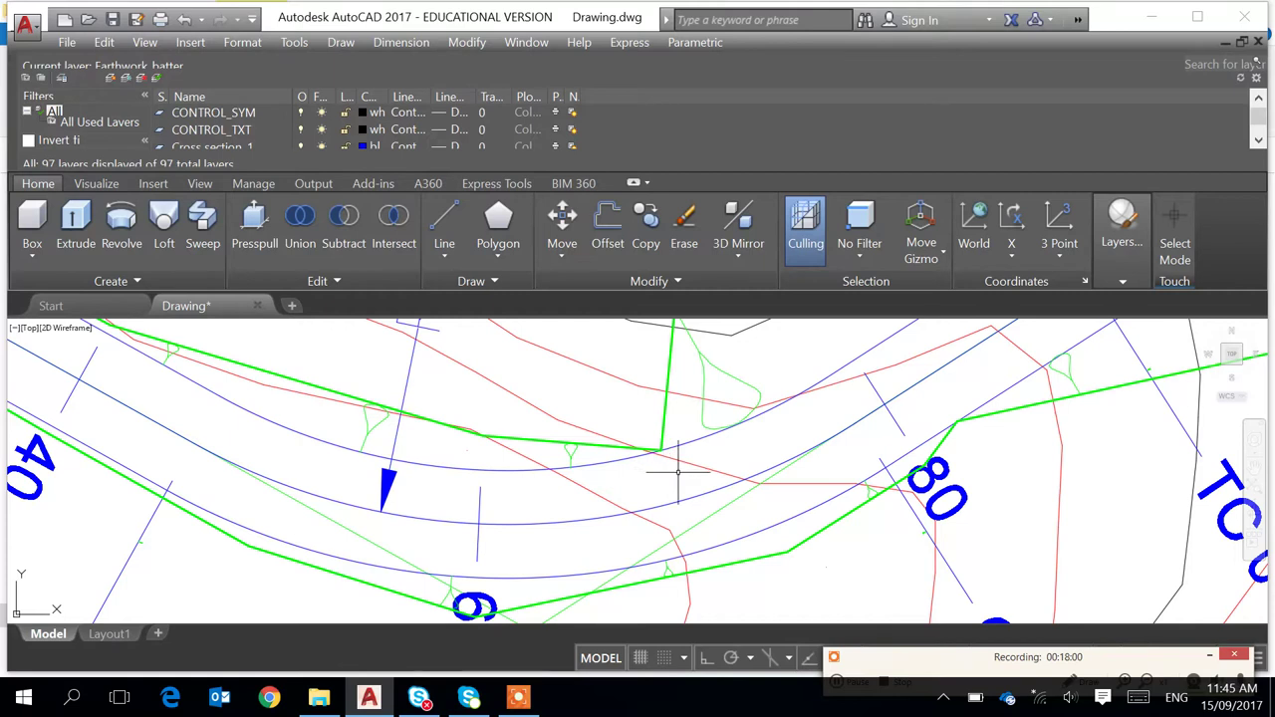
{"action": "scroll", "coordinate": [678, 472], "scroll_direction": "down", "scroll_amount": 2}
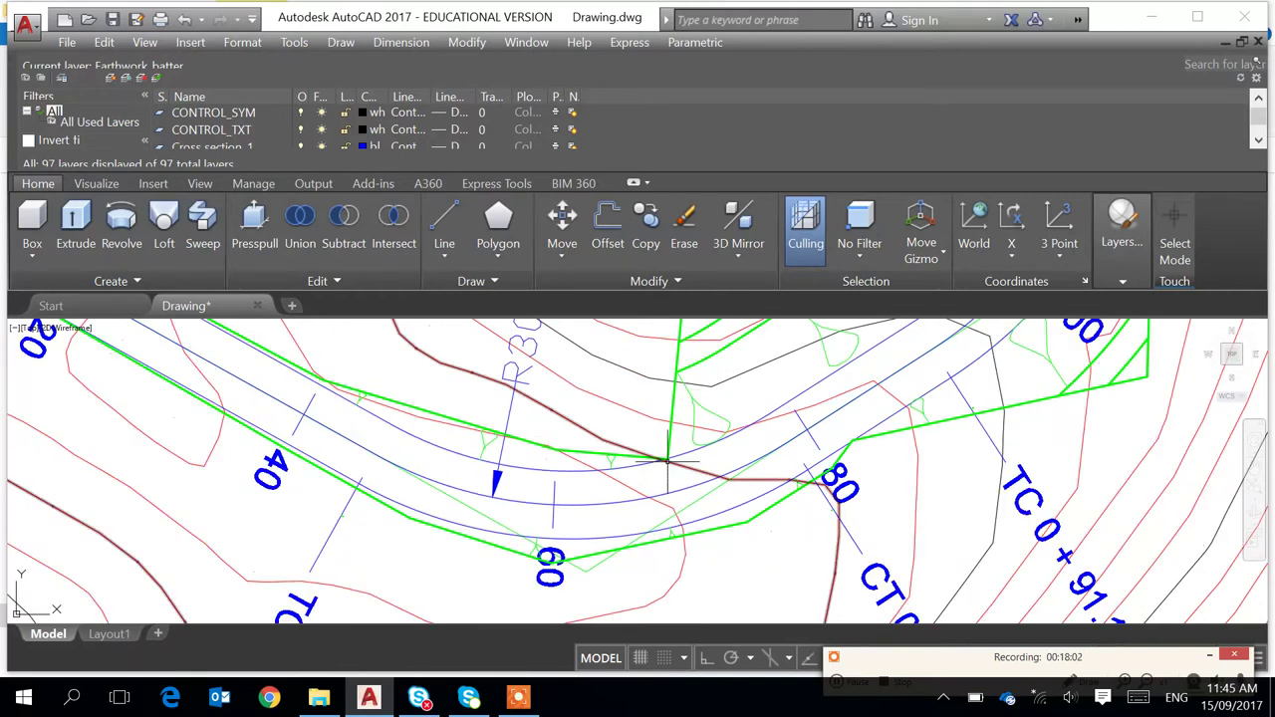
{"action": "mouse_move", "coordinate": [667, 461]}
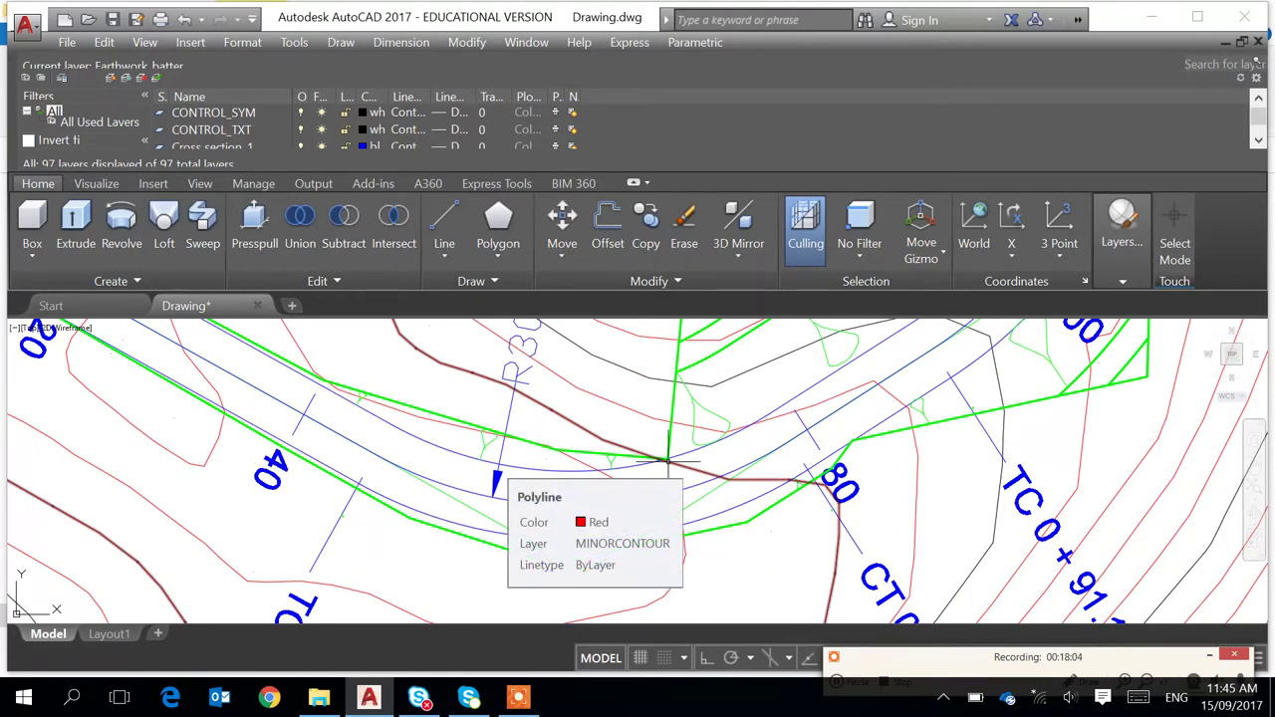
Compare the formation and ground lines on the longitudinal section around chainages 80 and 100 with the reference plan's earthwork limits
{"action": "scroll", "coordinate": [666, 461], "scroll_direction": "down", "scroll_amount": 8}
{"action": "scroll", "coordinate": [435, 456], "scroll_direction": "up", "scroll_amount": 2}
{"action": "scroll", "coordinate": [435, 456], "scroll_direction": "up", "scroll_amount": 4}
{"action": "middle_click_drag", "start_coordinate": [470, 442], "coordinate": [550, 509]}
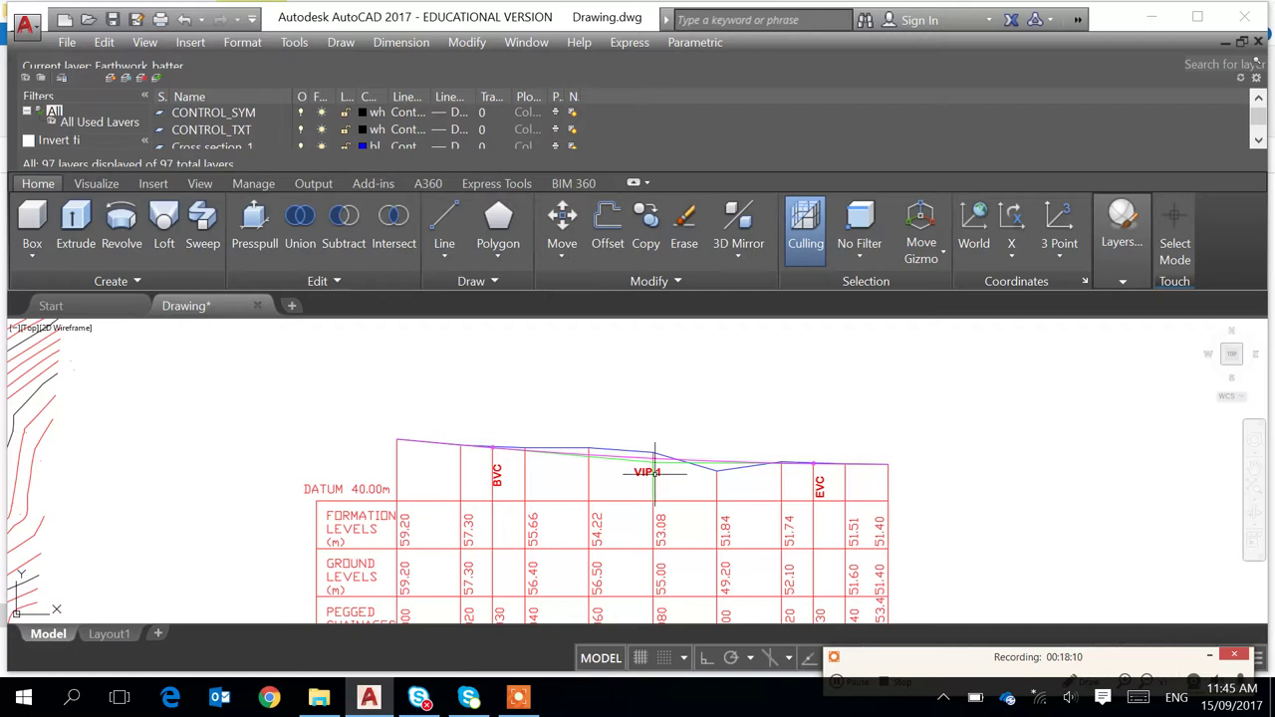
{"action": "mouse_move", "coordinate": [654, 472]}
{"action": "scroll", "coordinate": [692, 476], "scroll_direction": "down", "scroll_amount": 1}
{"action": "scroll", "coordinate": [1069, 513], "scroll_direction": "down", "scroll_amount": 2}
{"action": "middle_click_drag", "start_coordinate": [1118, 518], "coordinate": [752, 527]}
{"action": "scroll", "coordinate": [847, 530], "scroll_direction": "up", "scroll_amount": 1}
{"action": "scroll", "coordinate": [848, 533], "scroll_direction": "up", "scroll_amount": 5}
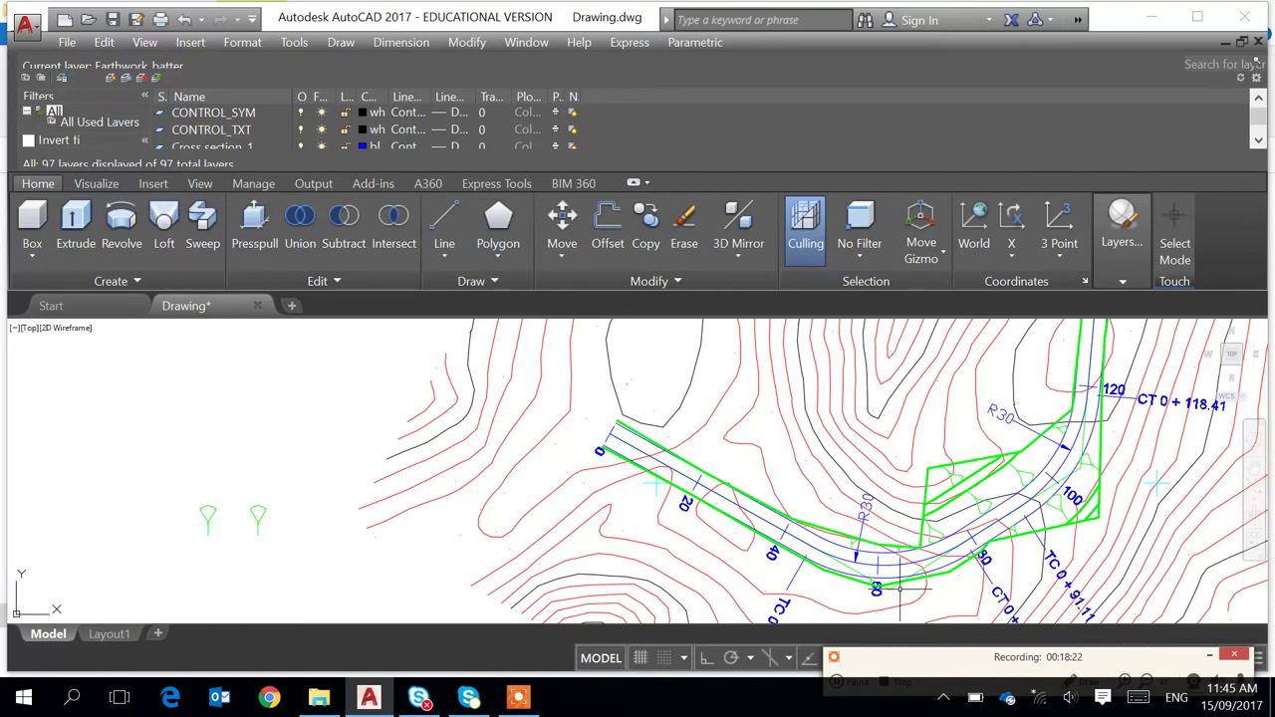
{"action": "scroll", "coordinate": [866, 546], "scroll_direction": "up", "scroll_amount": 2}
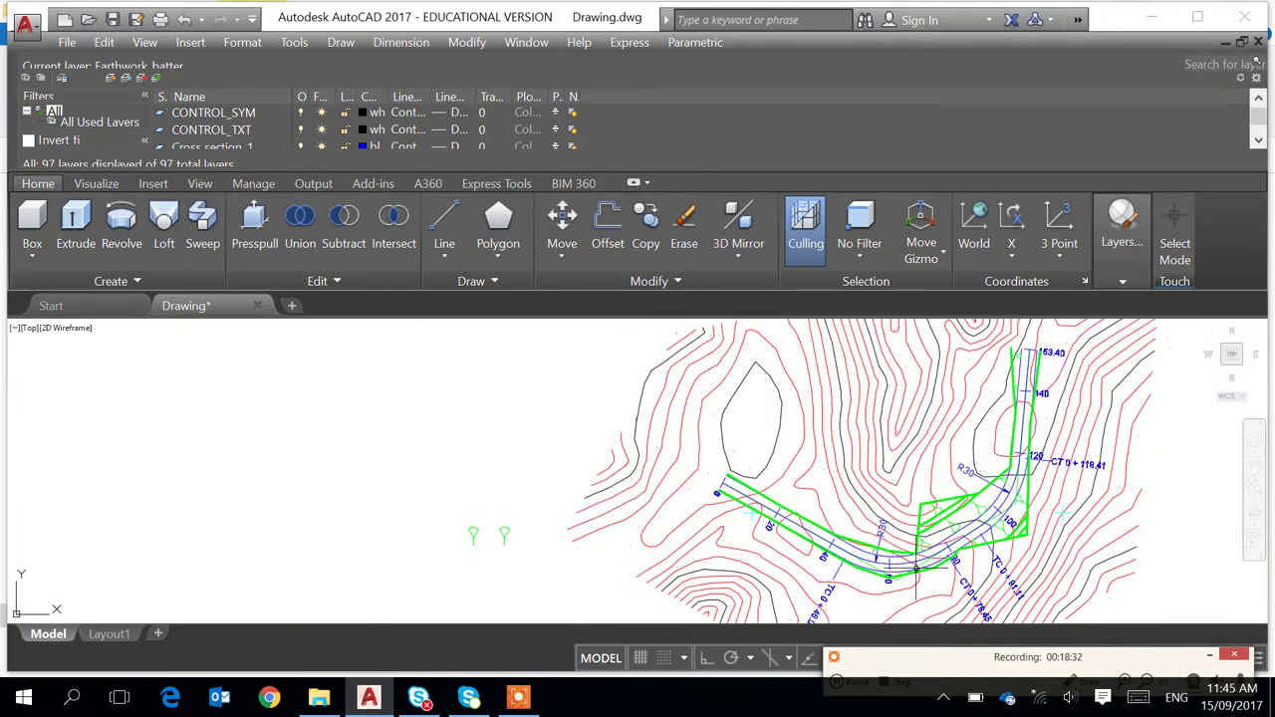
Examine the longitudinal section around VIP 1 for where the formation line crosses the ground line between chainages 80 and 100
{"action": "scroll", "coordinate": [549, 517], "scroll_direction": "down", "scroll_amount": 4}
{"action": "middle_click_drag", "start_coordinate": [261, 526], "coordinate": [591, 496]}
{"action": "scroll", "coordinate": [1022, 507], "scroll_direction": "up", "scroll_amount": 6}
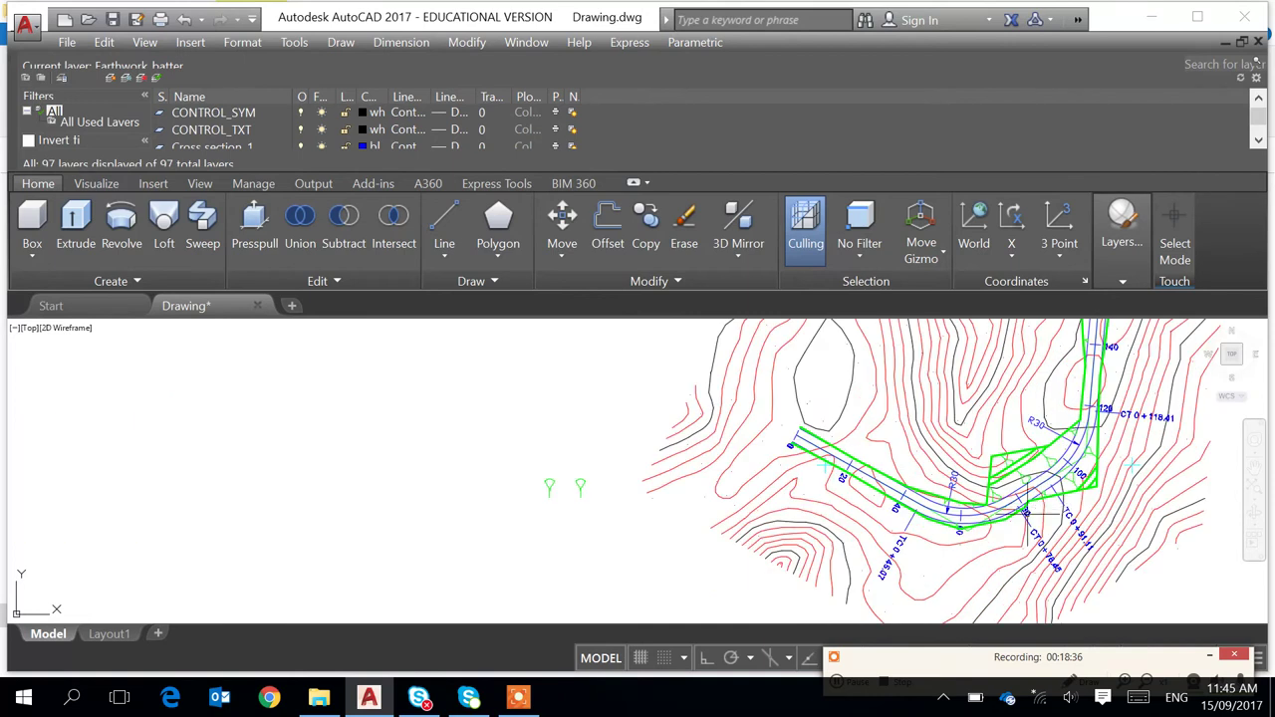
{"action": "scroll", "coordinate": [986, 510], "scroll_direction": "up", "scroll_amount": 3}
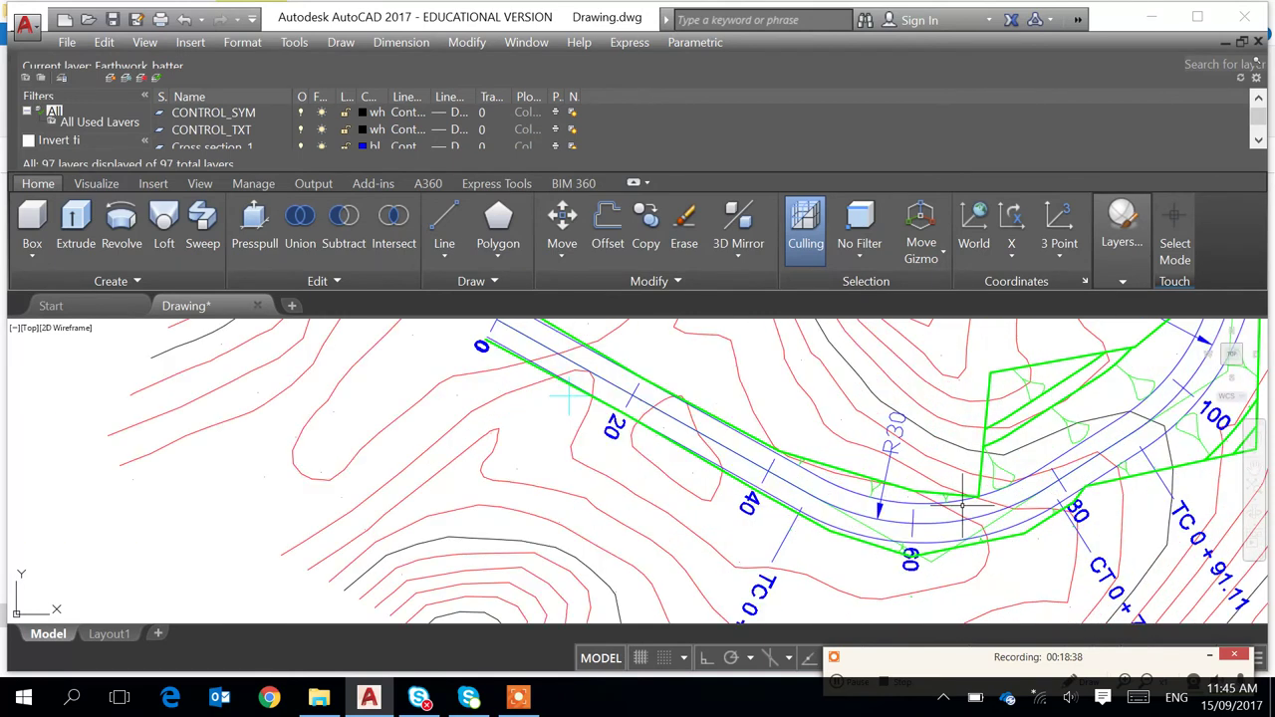
{"action": "scroll", "coordinate": [948, 506], "scroll_direction": "down", "scroll_amount": 5}
{"action": "scroll", "coordinate": [470, 471], "scroll_direction": "down", "scroll_amount": 5}
{"action": "middle_click_drag", "start_coordinate": [264, 491], "coordinate": [720, 499]}
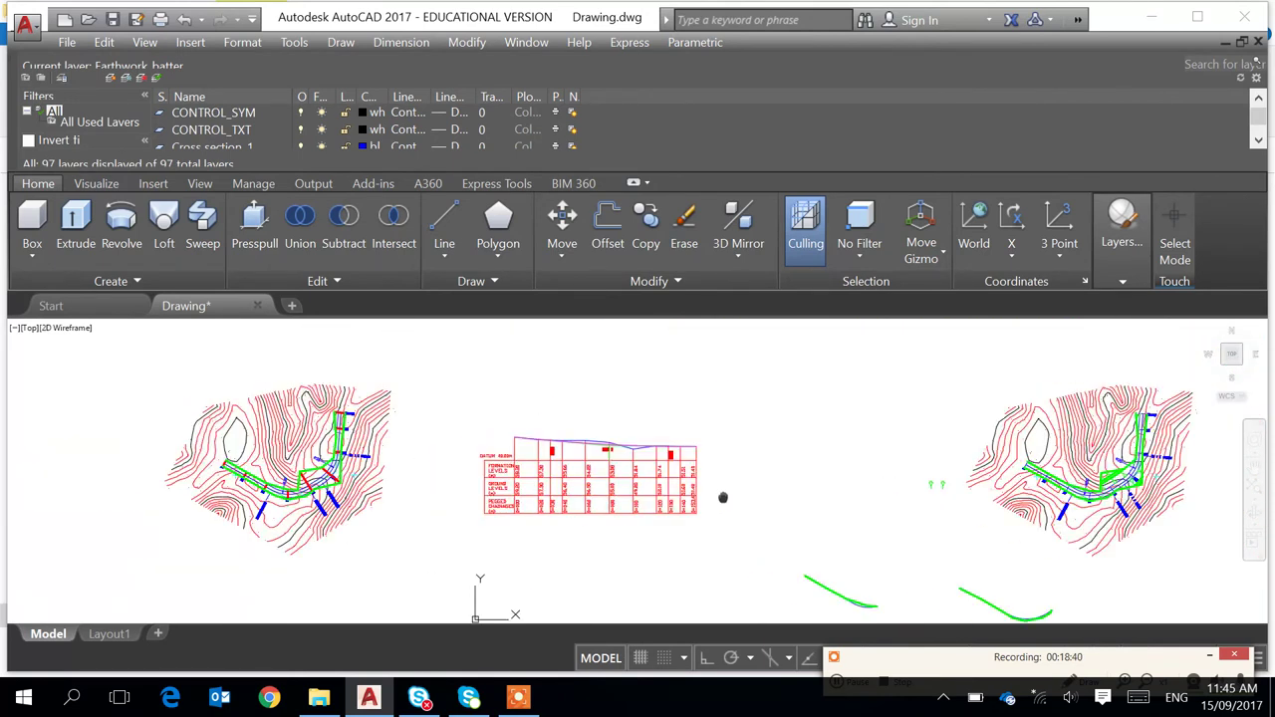
{"action": "scroll", "coordinate": [592, 469], "scroll_direction": "up", "scroll_amount": 4}
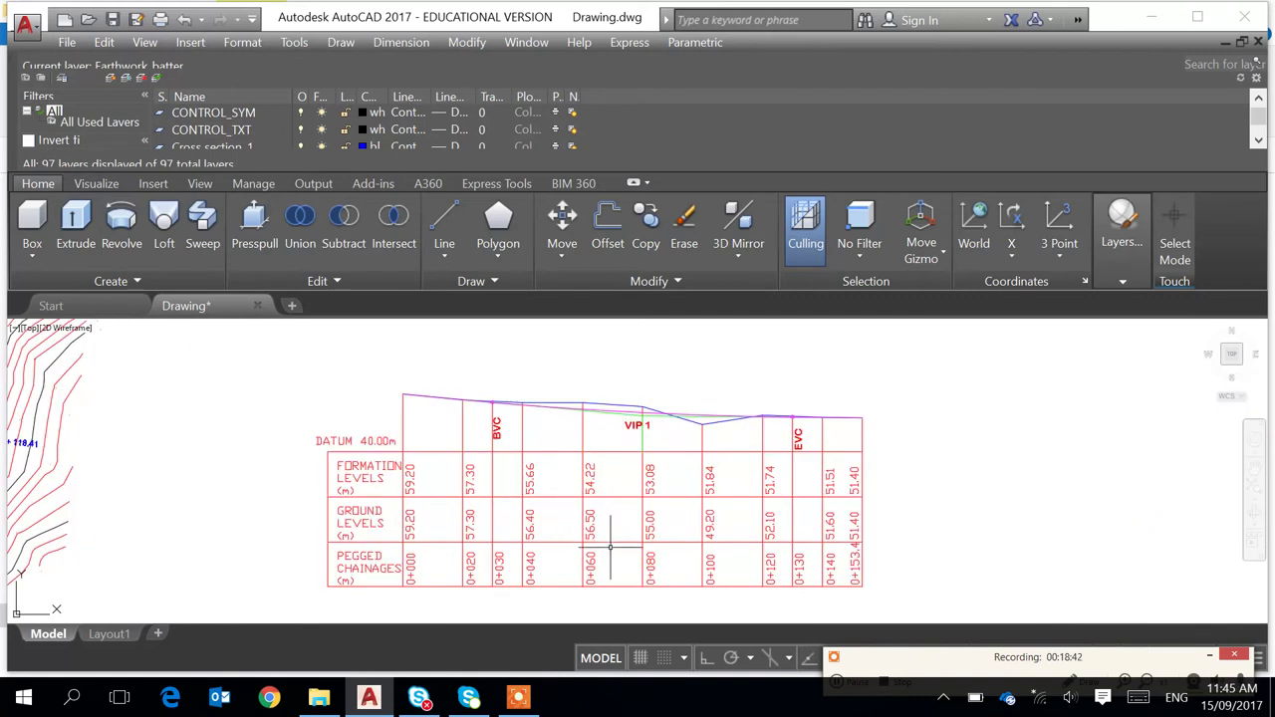
{"action": "scroll", "coordinate": [644, 409], "scroll_direction": "up", "scroll_amount": 2}
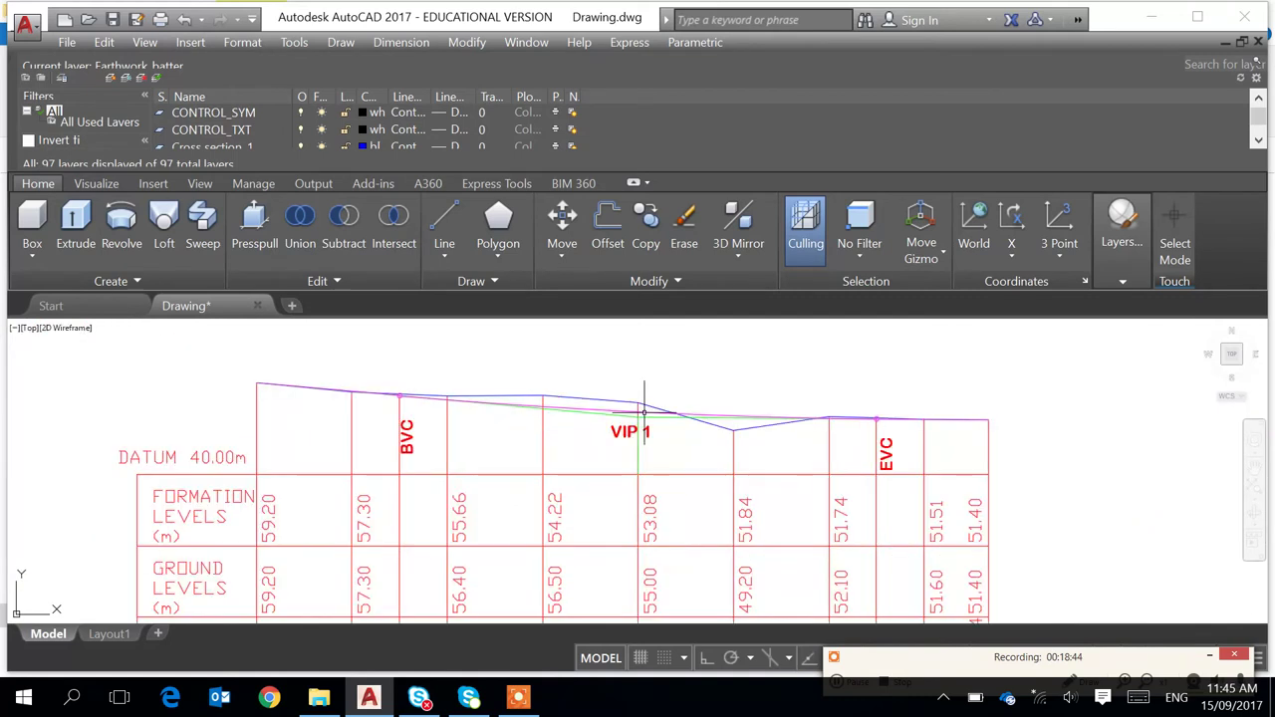
{"action": "mouse_move", "coordinate": [665, 520]}
{"action": "middle_mouse_down"}
{"action": "mouse_move", "coordinate": [696, 444]}
{"action": "mouse_move", "coordinate": [652, 501]}
{"action": "middle_mouse_up"}
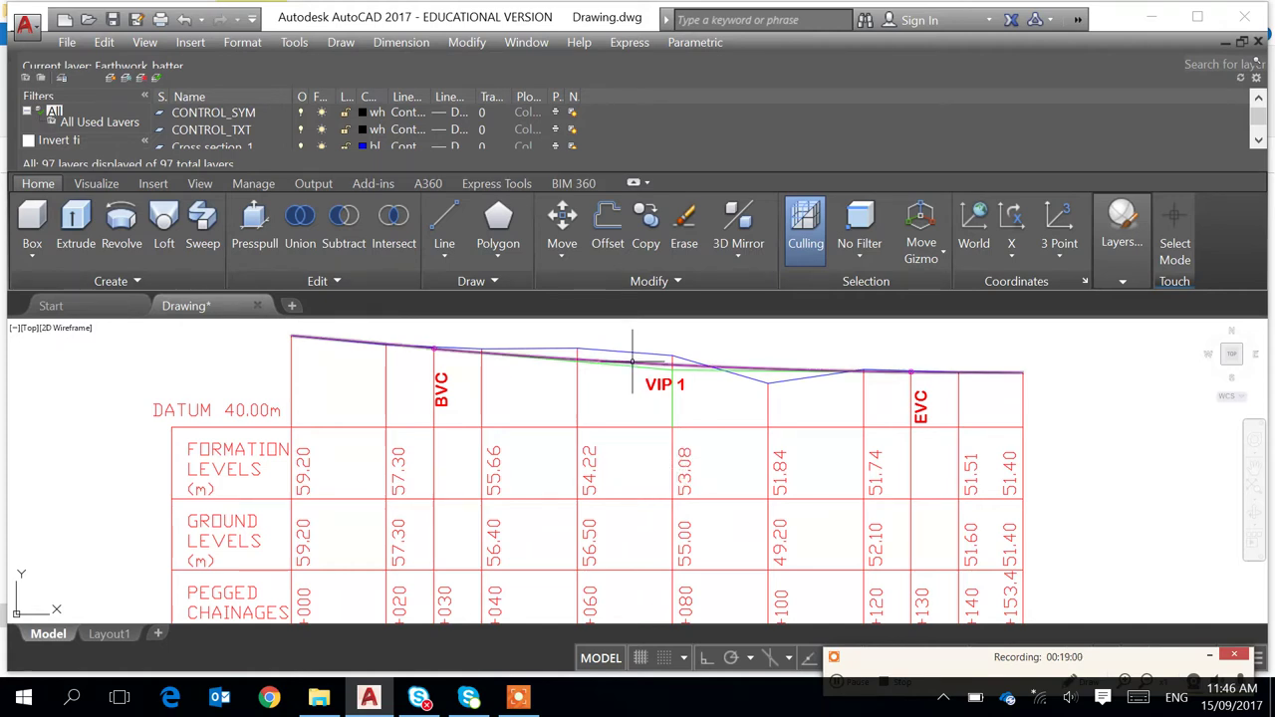
{"action": "mouse_move", "coordinate": [632, 361]}
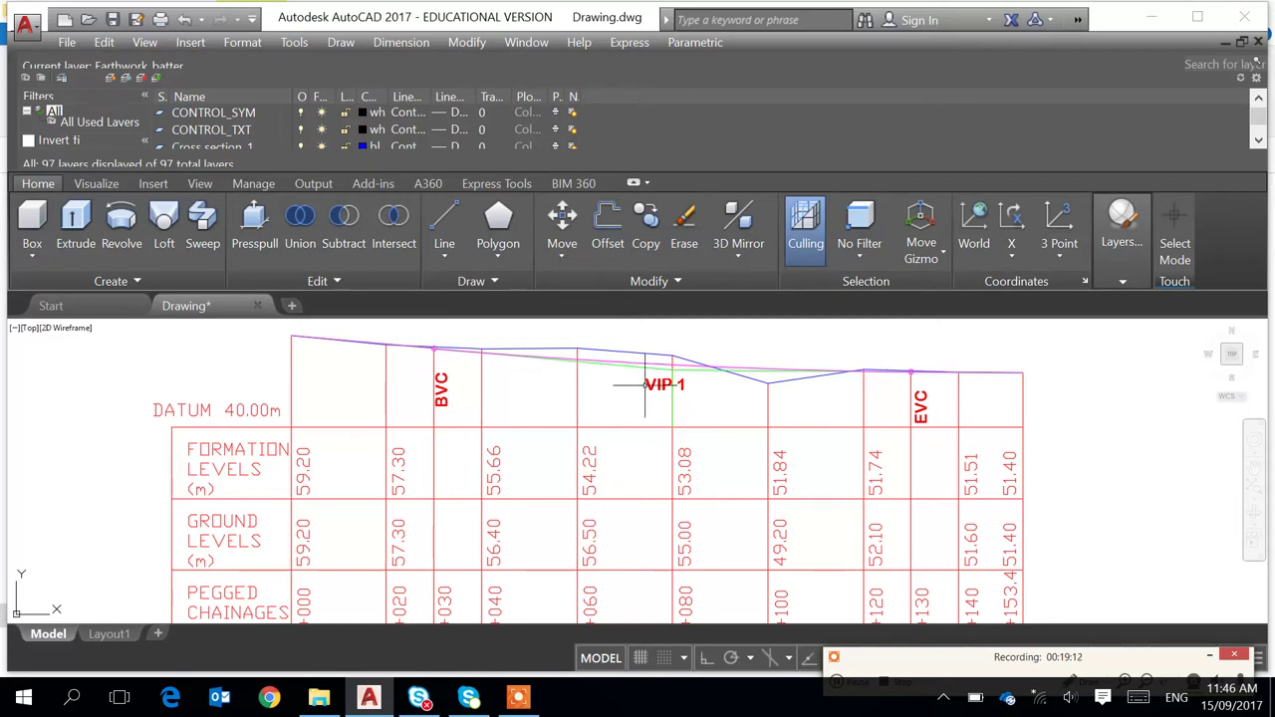
Compare the inner earthwork limit's road-edge crossing between chainages 60 and 80 with the longitudinal section's formation and ground levels
{"action": "scroll", "coordinate": [633, 431], "scroll_direction": "down", "scroll_amount": 4}
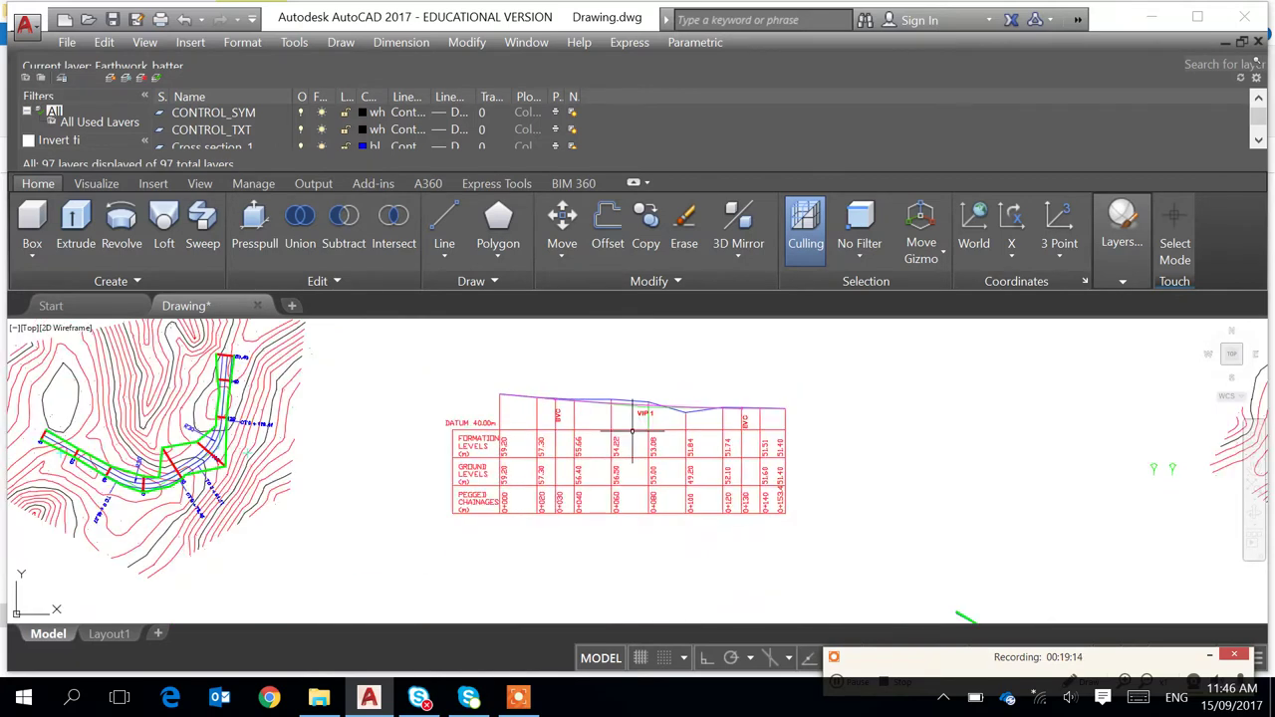
{"action": "scroll", "coordinate": [973, 450], "scroll_direction": "up", "scroll_amount": 4}
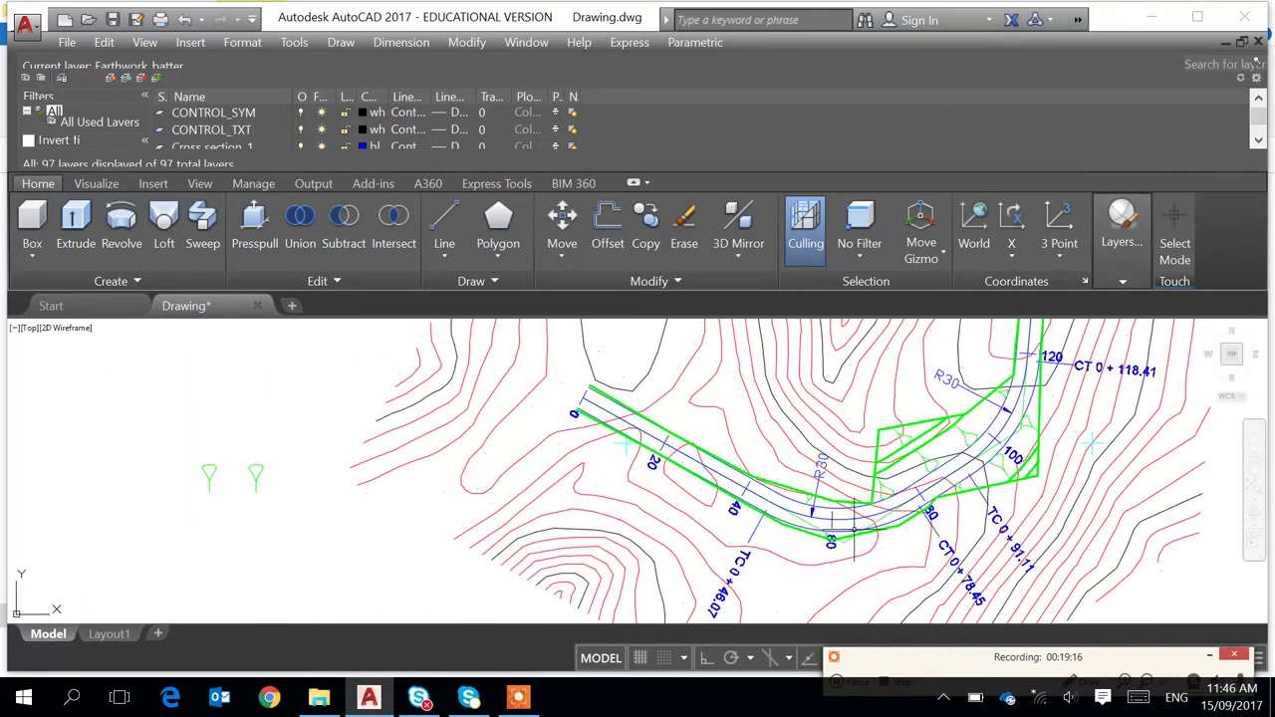
{"action": "scroll", "coordinate": [860, 527], "scroll_direction": "up", "scroll_amount": 4}
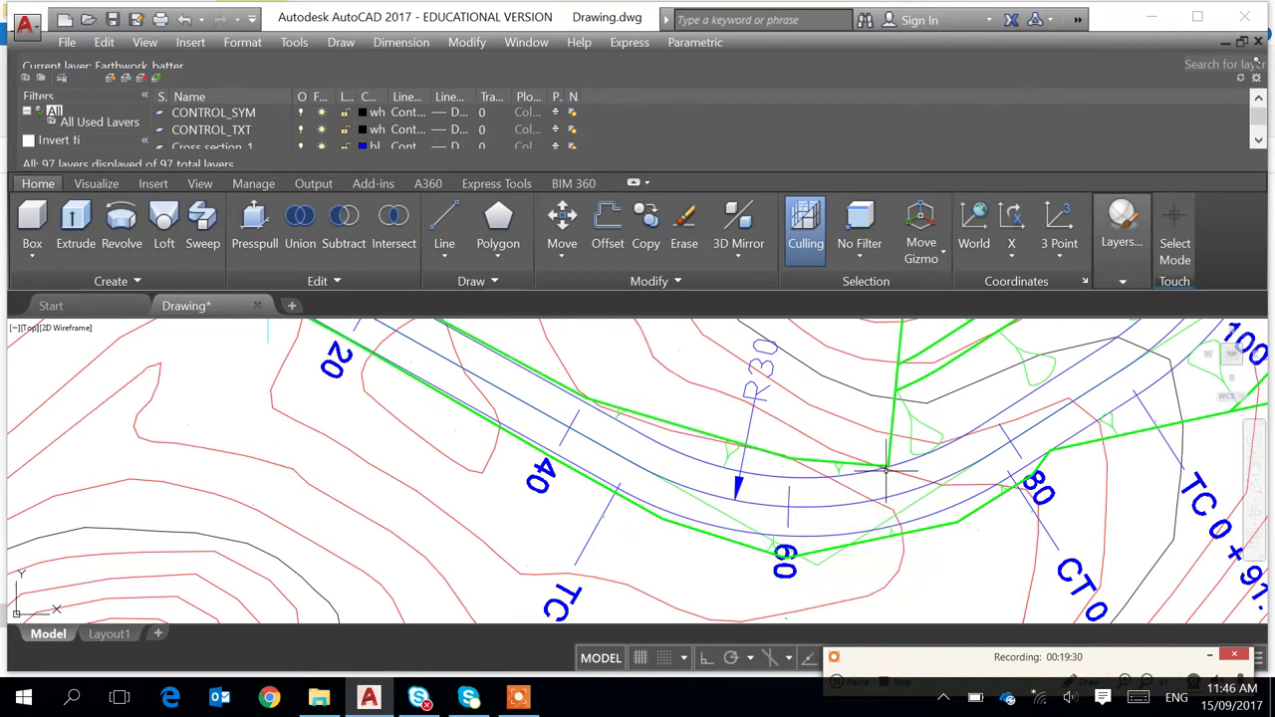
{"action": "scroll", "coordinate": [891, 473], "scroll_direction": "up", "scroll_amount": 2}
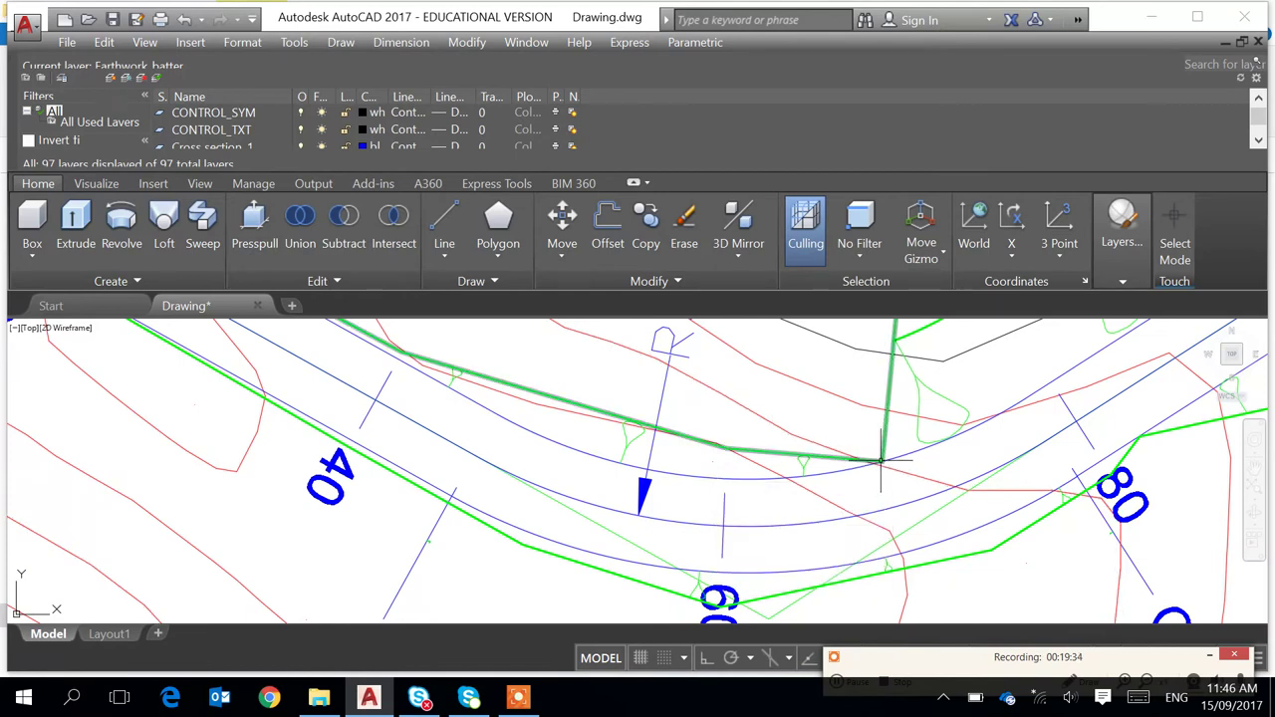
{"action": "scroll", "coordinate": [878, 464], "scroll_direction": "down", "scroll_amount": 5}
{"action": "scroll", "coordinate": [840, 478], "scroll_direction": "down", "scroll_amount": 4}
{"action": "middle_click_drag", "start_coordinate": [396, 491], "coordinate": [754, 489]}
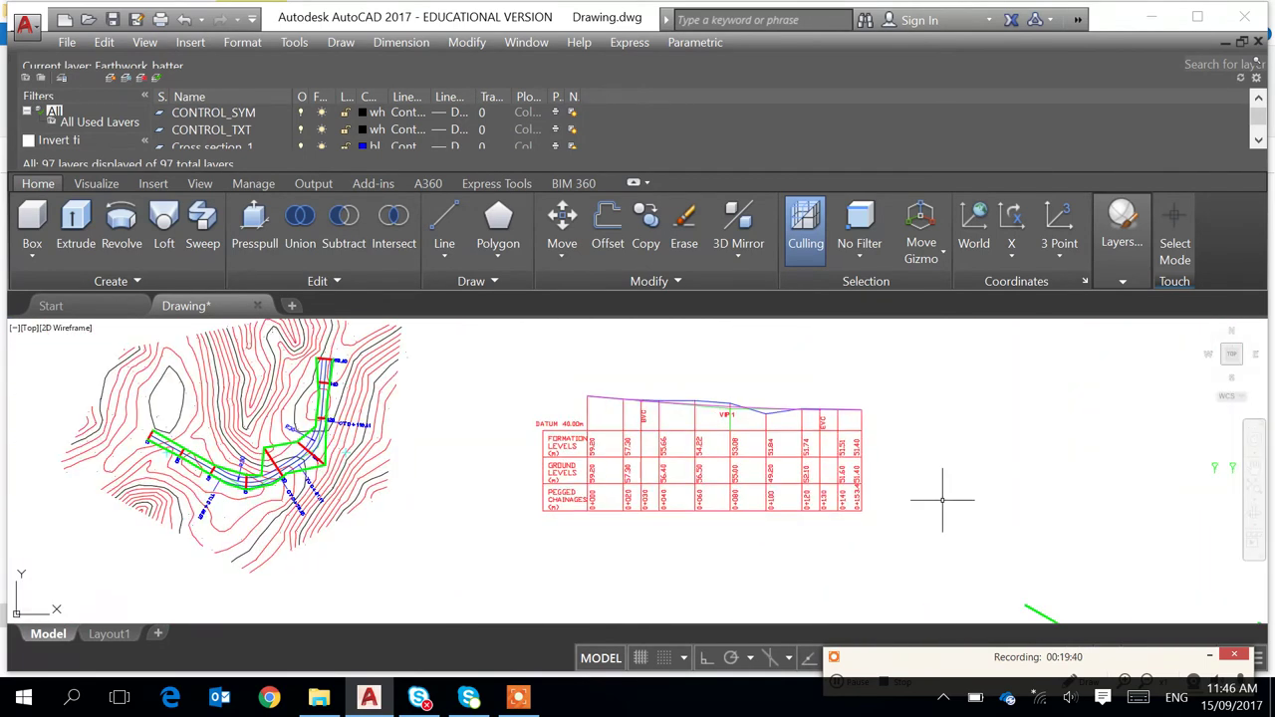
{"action": "scroll", "coordinate": [787, 489], "scroll_direction": "up", "scroll_amount": 4}
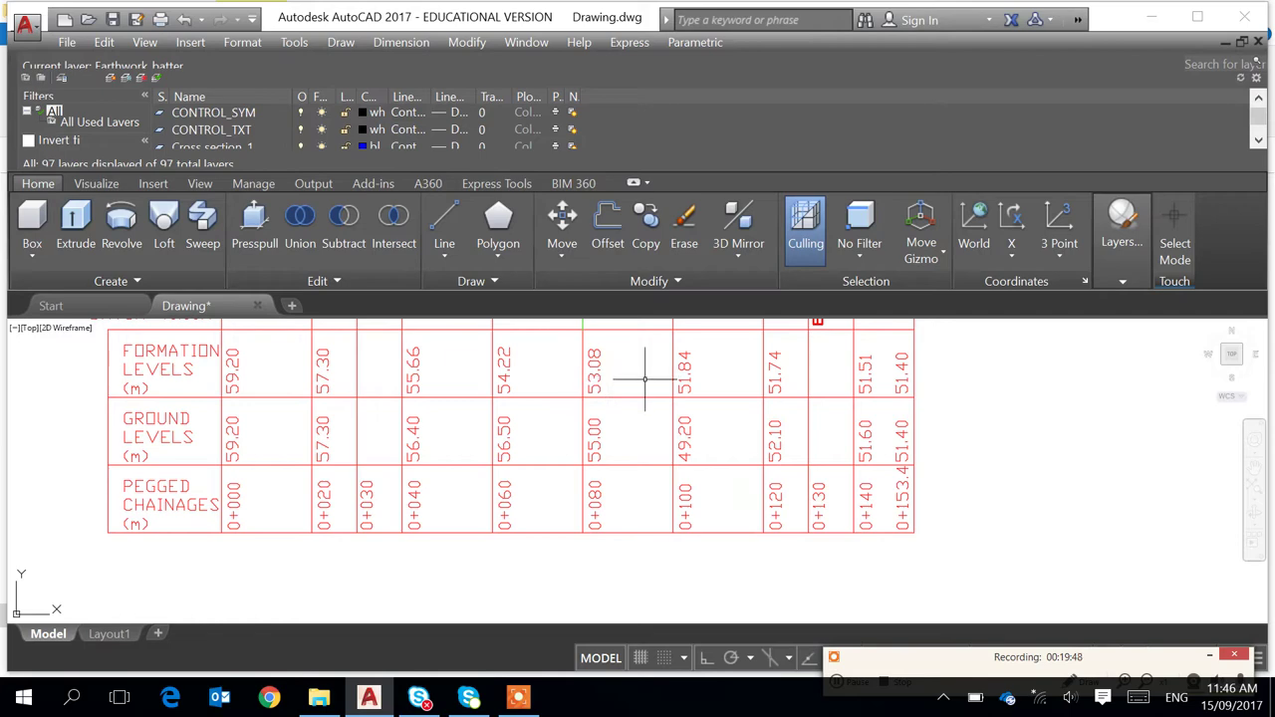
{"action": "scroll", "coordinate": [644, 380], "scroll_direction": "down", "scroll_amount": 6}
{"action": "scroll", "coordinate": [966, 413], "scroll_direction": "up", "scroll_amount": 5}
{"action": "scroll", "coordinate": [967, 415], "scroll_direction": "up", "scroll_amount": 4}
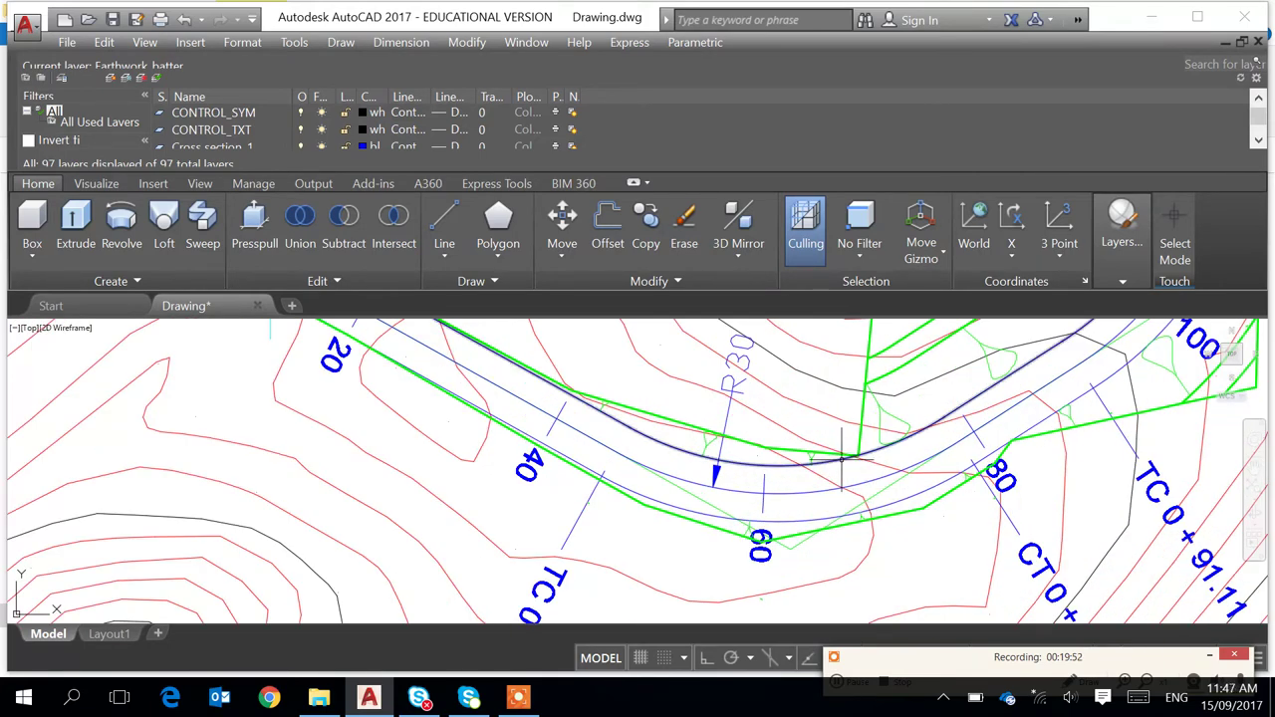
{"action": "scroll", "coordinate": [842, 456], "scroll_direction": "up", "scroll_amount": 2}
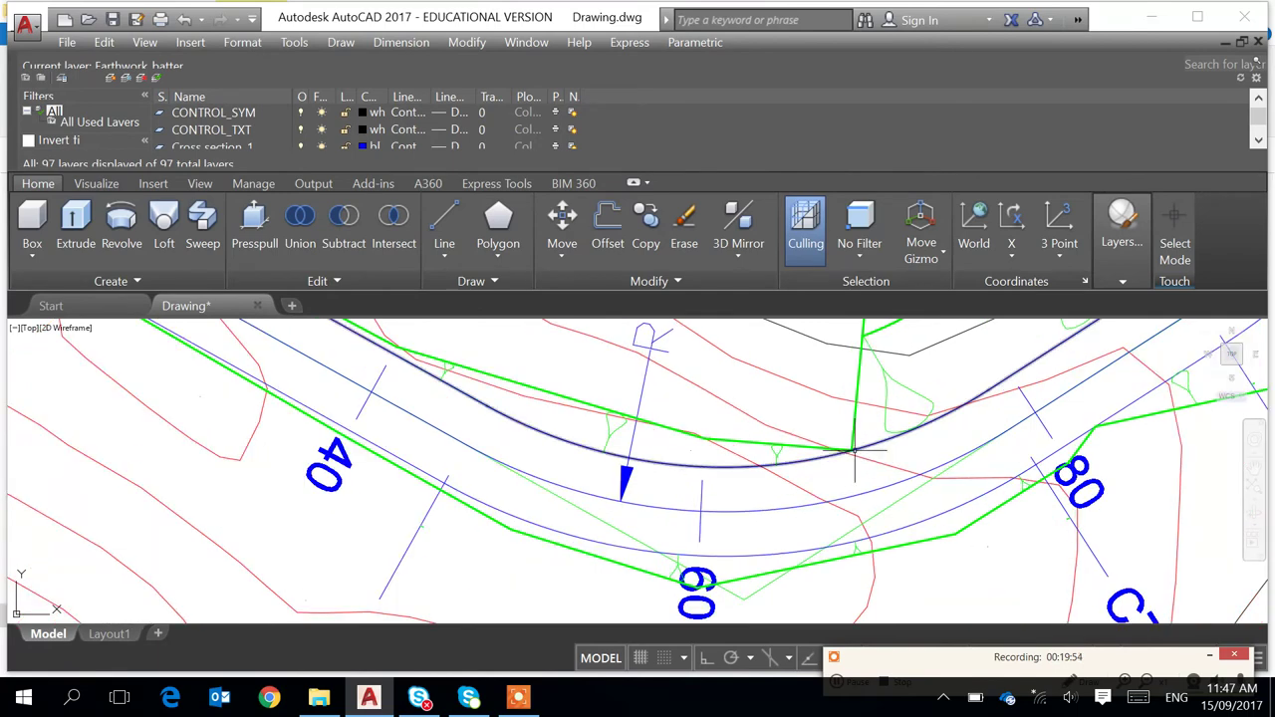
Inspect the earthwork limits between chainages 120 and 140 and the outer limit's road-edge crossing just past chainage 80 on the reference plan
{"action": "scroll", "coordinate": [854, 452], "scroll_direction": "down", "scroll_amount": 5}
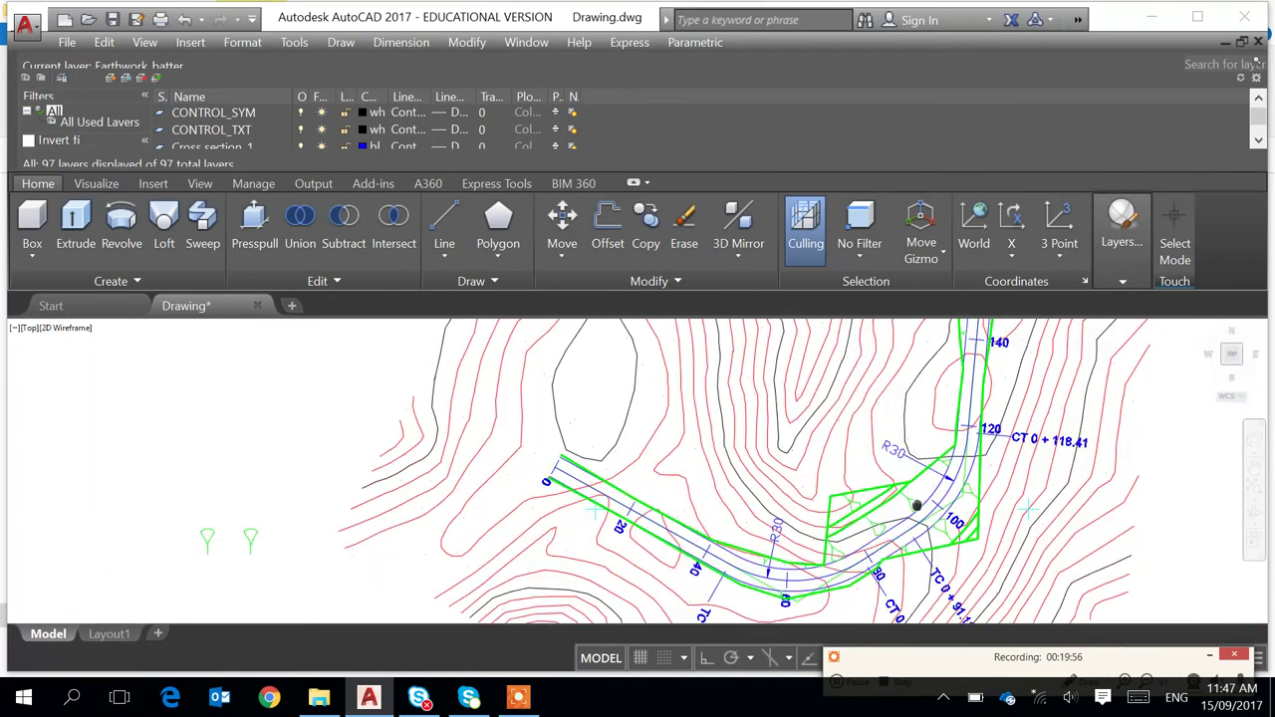
{"action": "scroll", "coordinate": [921, 460], "scroll_direction": "up", "scroll_amount": 4}
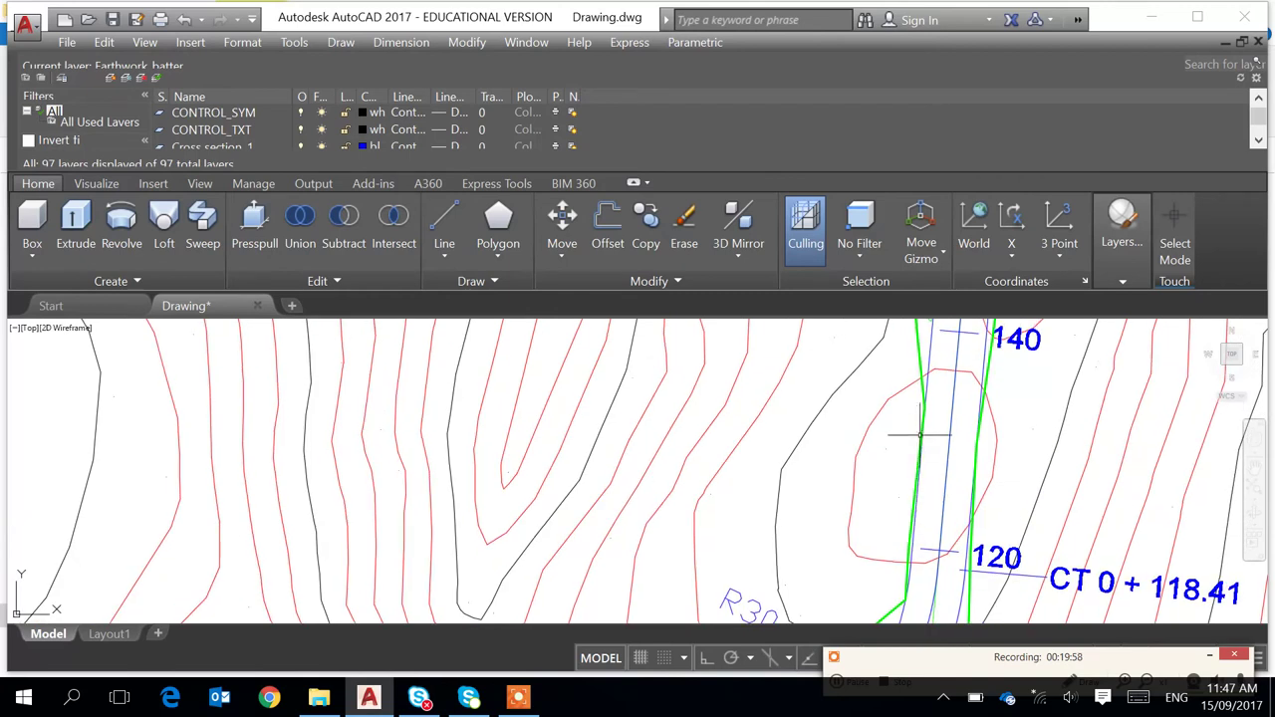
{"action": "mouse_move", "coordinate": [920, 458]}
{"action": "middle_mouse_down"}
{"action": "mouse_move", "coordinate": [872, 541]}
{"action": "mouse_move", "coordinate": [888, 492]}
{"action": "middle_mouse_up"}
{"action": "scroll", "coordinate": [869, 538], "scroll_direction": "down", "scroll_amount": 2}
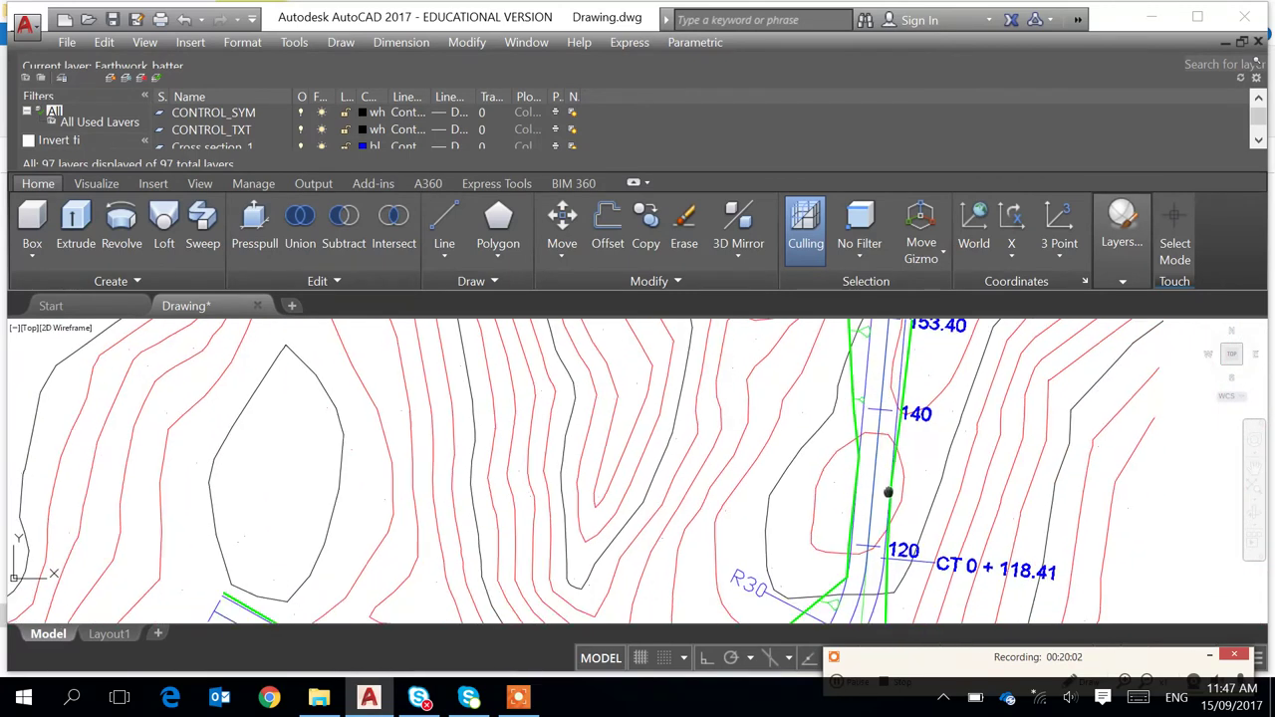
{"action": "middle_click_drag", "start_coordinate": [858, 547], "coordinate": [882, 212]}
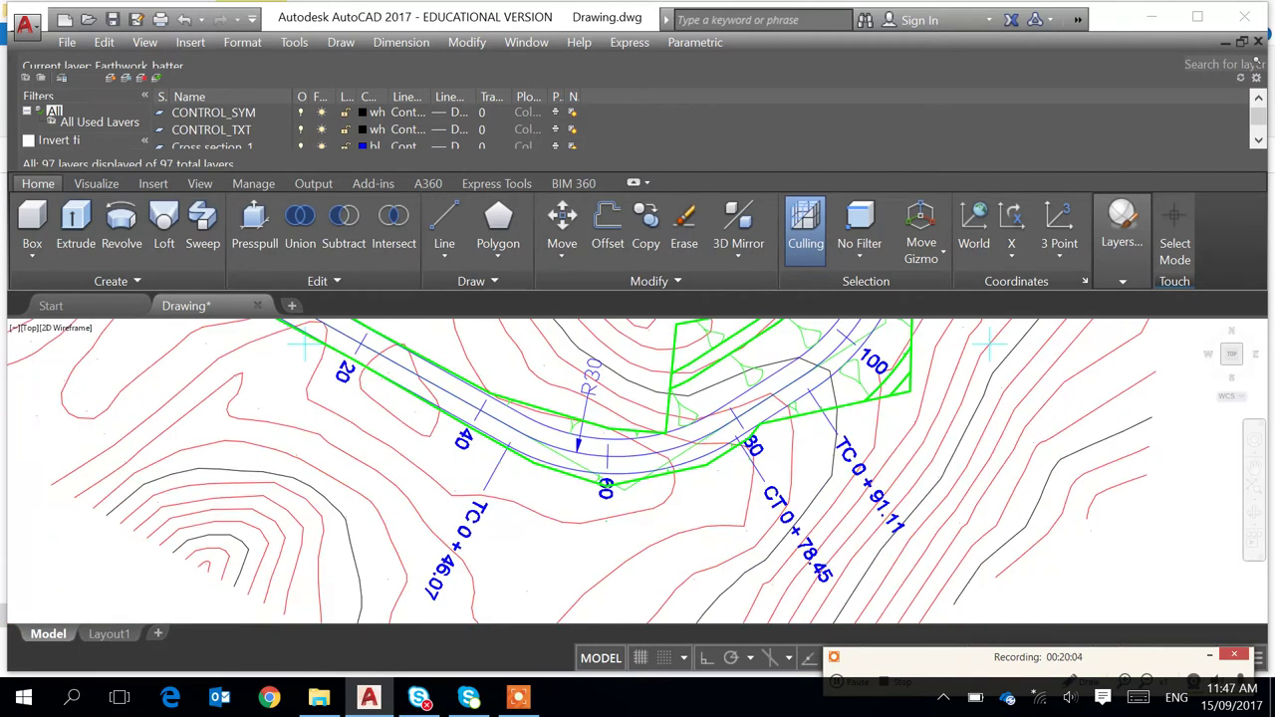
{"action": "middle_click_drag", "start_coordinate": [841, 440], "coordinate": [875, 503]}
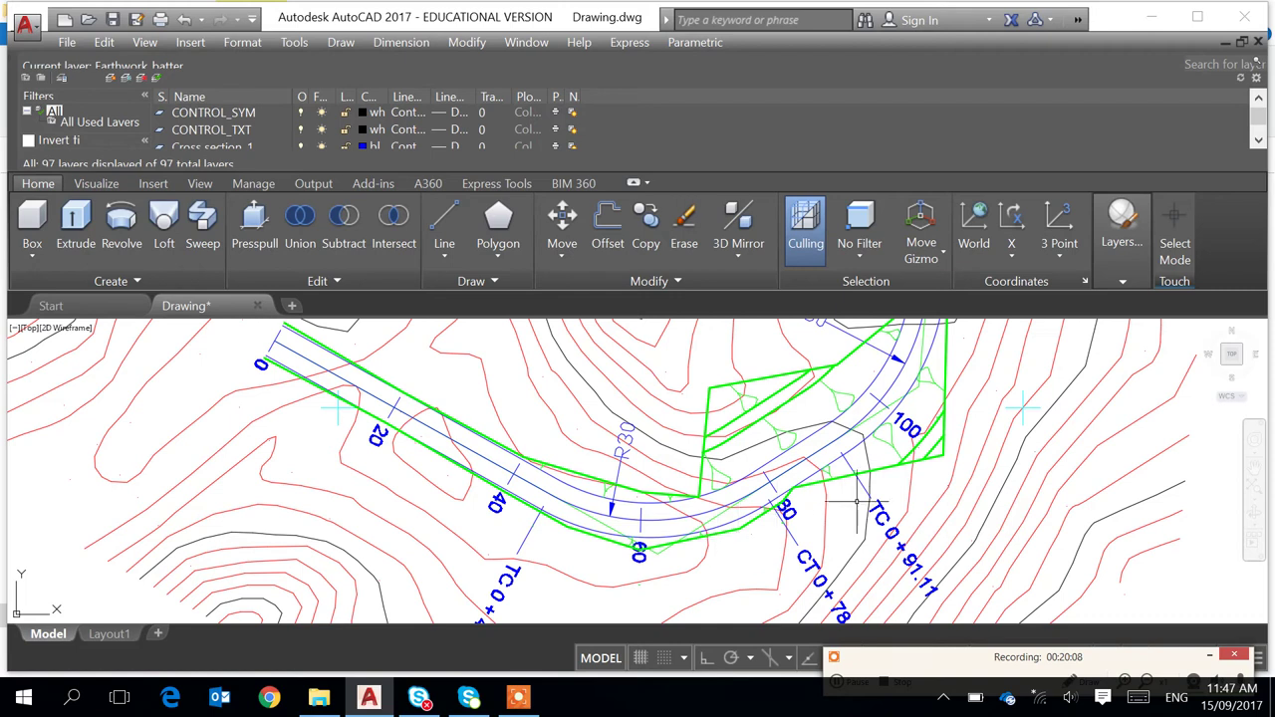
{"action": "scroll", "coordinate": [805, 514], "scroll_direction": "up", "scroll_amount": 4}
{"action": "scroll", "coordinate": [718, 510], "scroll_direction": "down", "scroll_amount": 2}
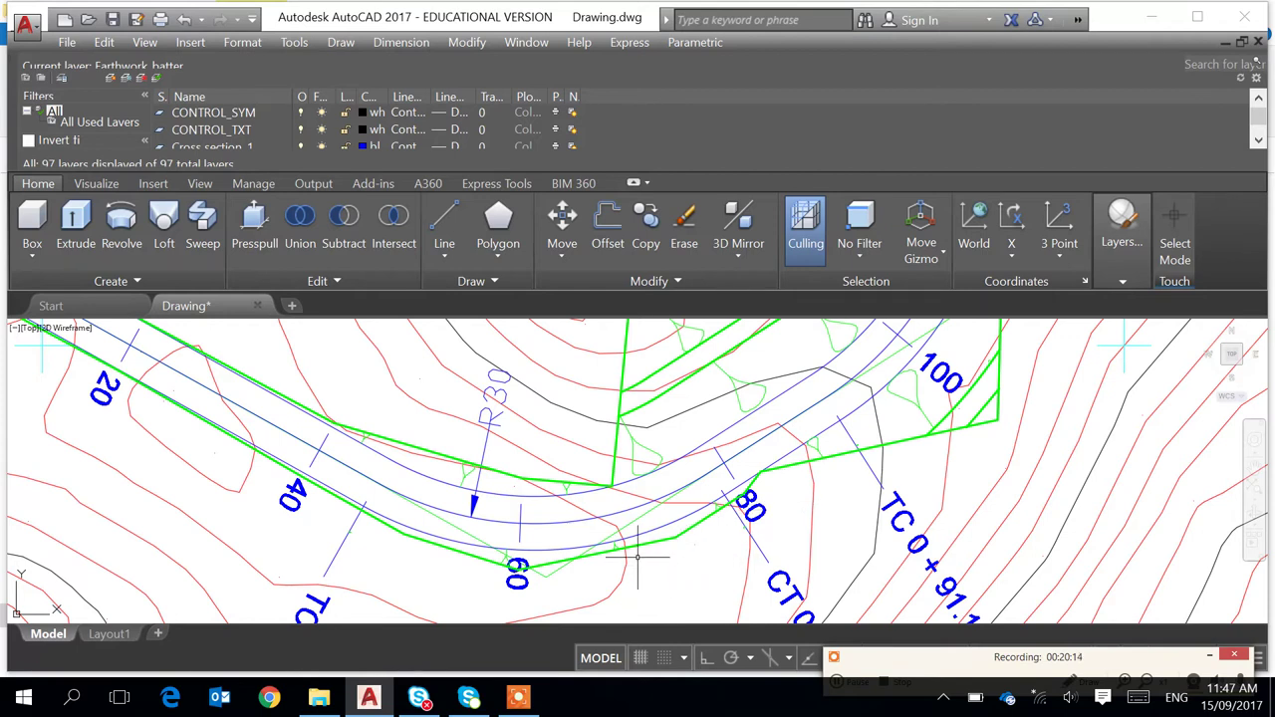
{"action": "scroll", "coordinate": [640, 548], "scroll_direction": "up", "scroll_amount": 2}
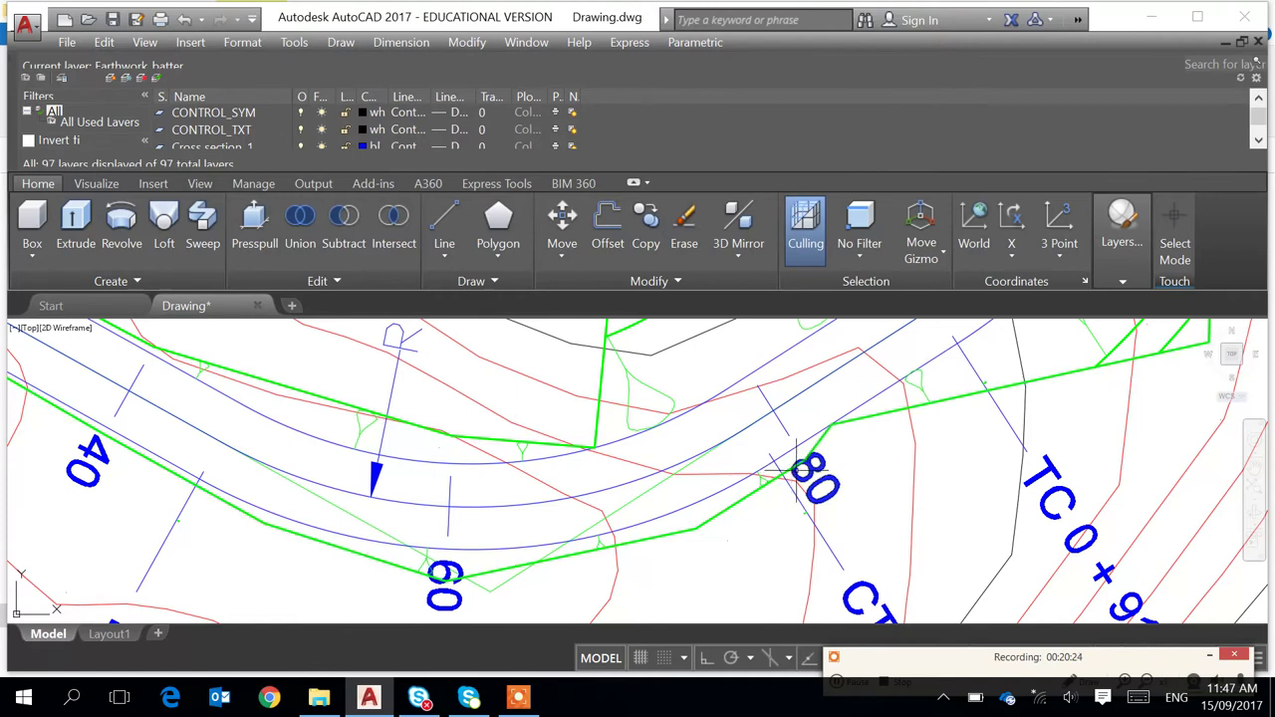
{"action": "middle_click_drag", "start_coordinate": [973, 414], "coordinate": [831, 515]}
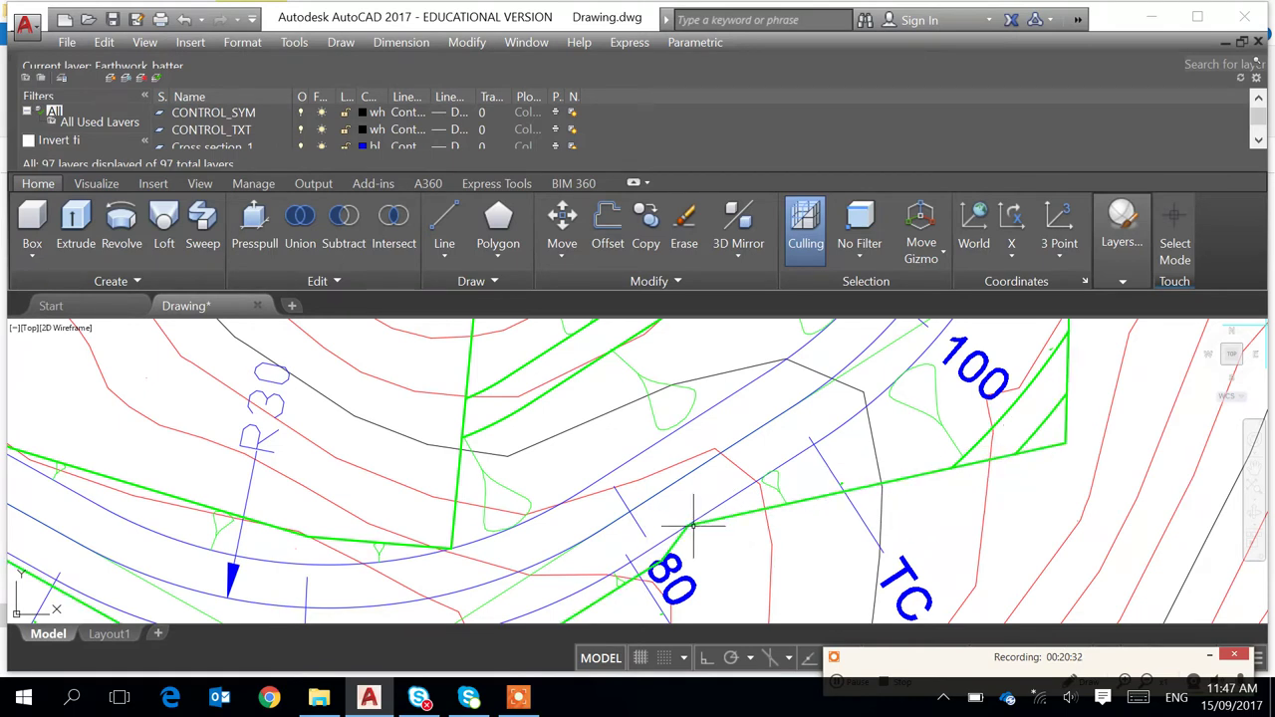
{"action": "scroll", "coordinate": [696, 522], "scroll_direction": "down", "scroll_amount": 2}
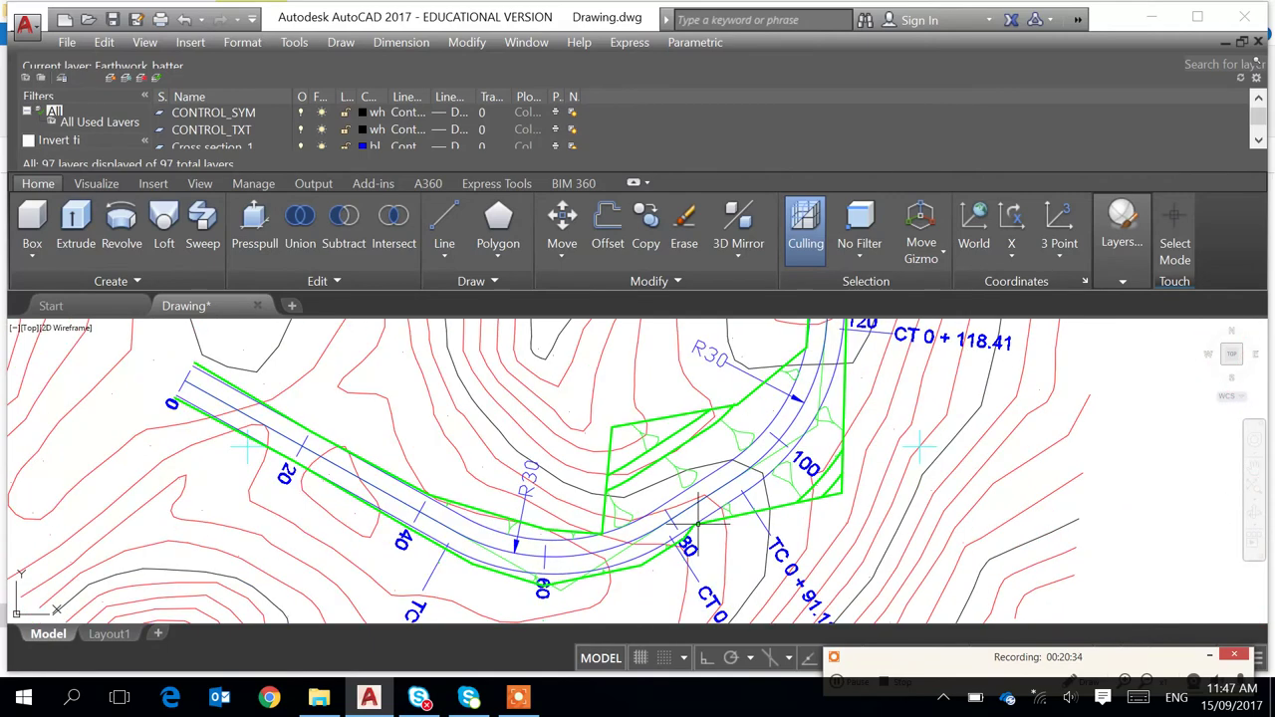
{"action": "scroll", "coordinate": [697, 522], "scroll_direction": "up", "scroll_amount": 3}
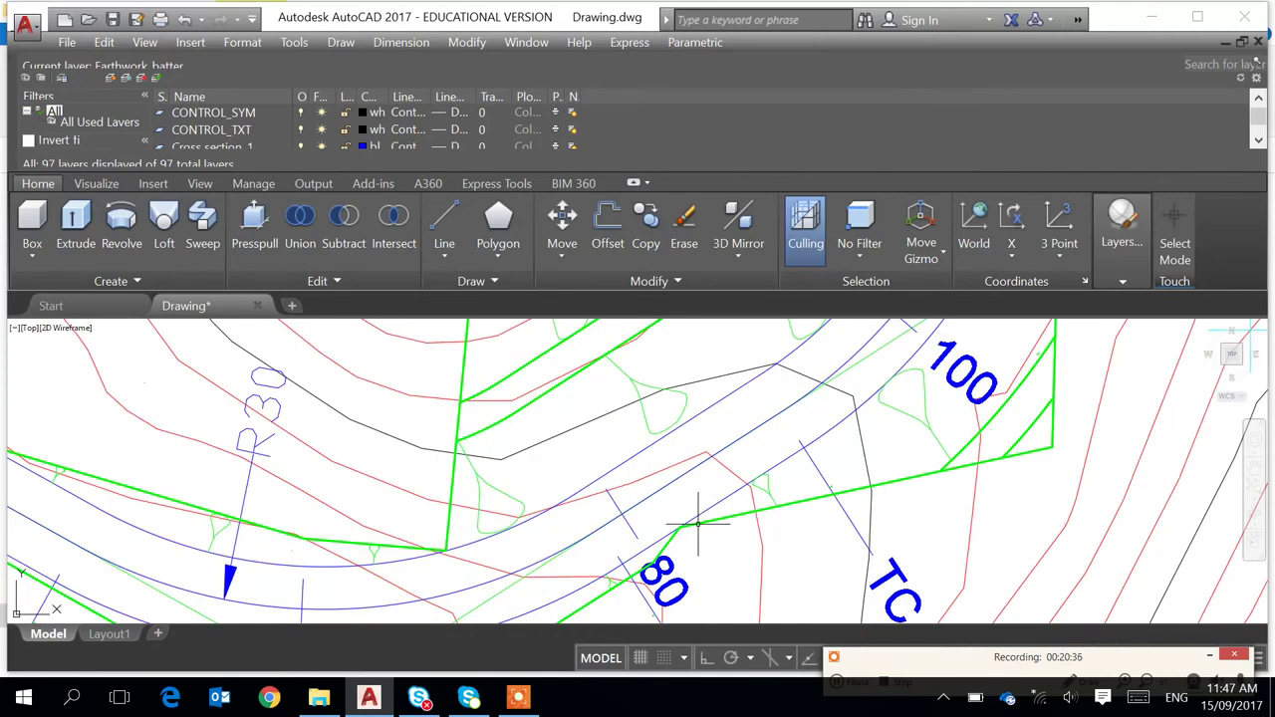
Check the formation and ground levels at chainages 80 and 100 against the outer earthwork limit's change point just past chainage 80
{"action": "scroll", "coordinate": [697, 522], "scroll_direction": "down", "scroll_amount": 8}
{"action": "scroll", "coordinate": [372, 448], "scroll_direction": "up", "scroll_amount": 6}
{"action": "middle_click_drag", "start_coordinate": [355, 498], "coordinate": [441, 479]}
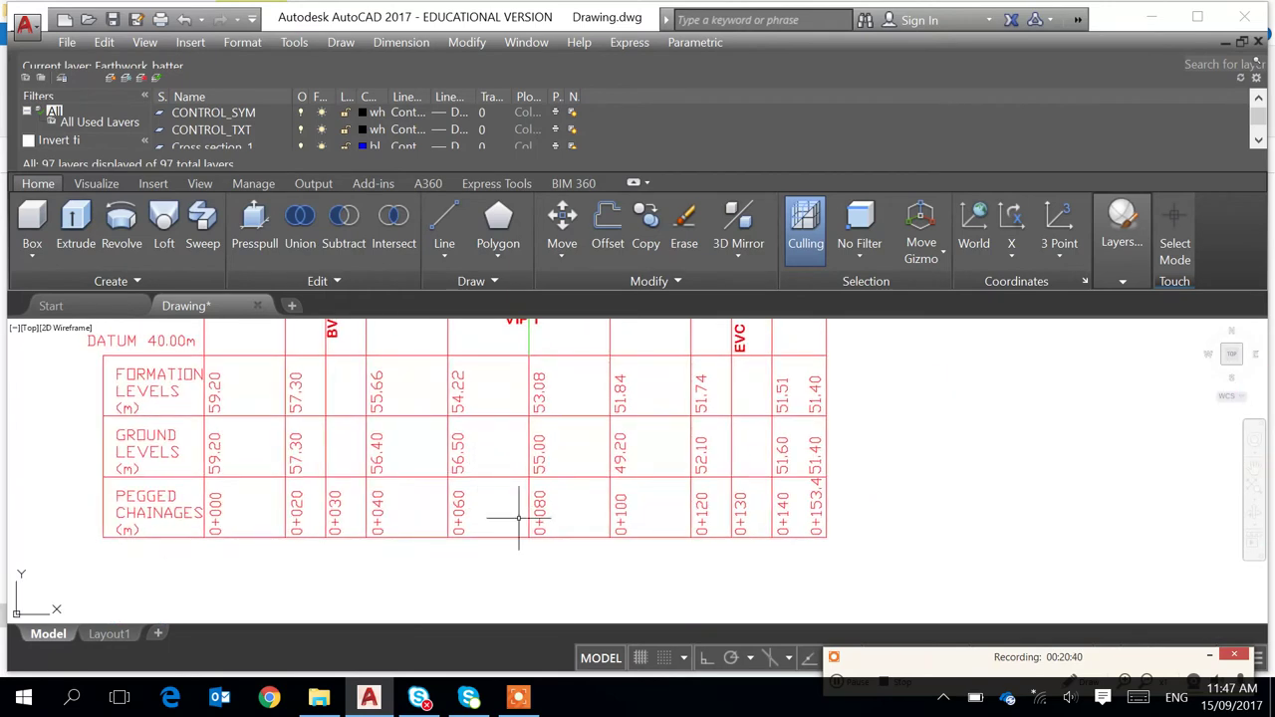
{"action": "scroll", "coordinate": [605, 474], "scroll_direction": "up", "scroll_amount": 2}
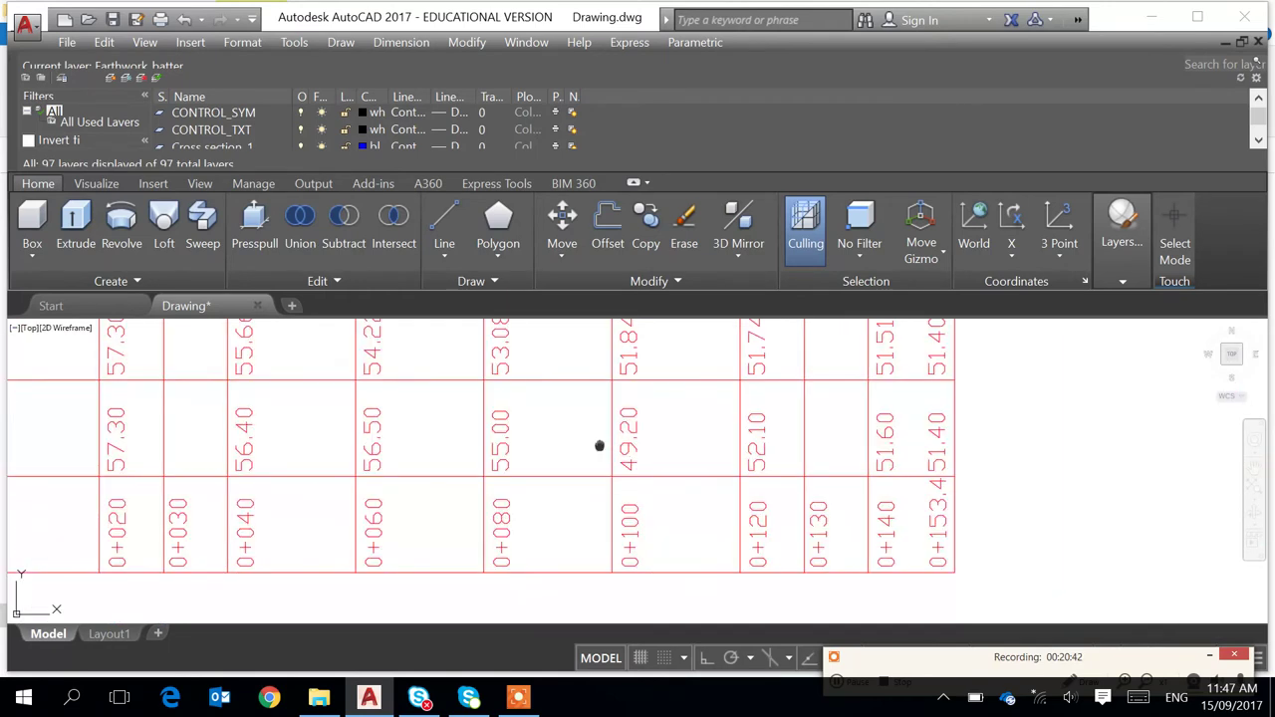
{"action": "middle_click_drag", "start_coordinate": [599, 446], "coordinate": [605, 512]}
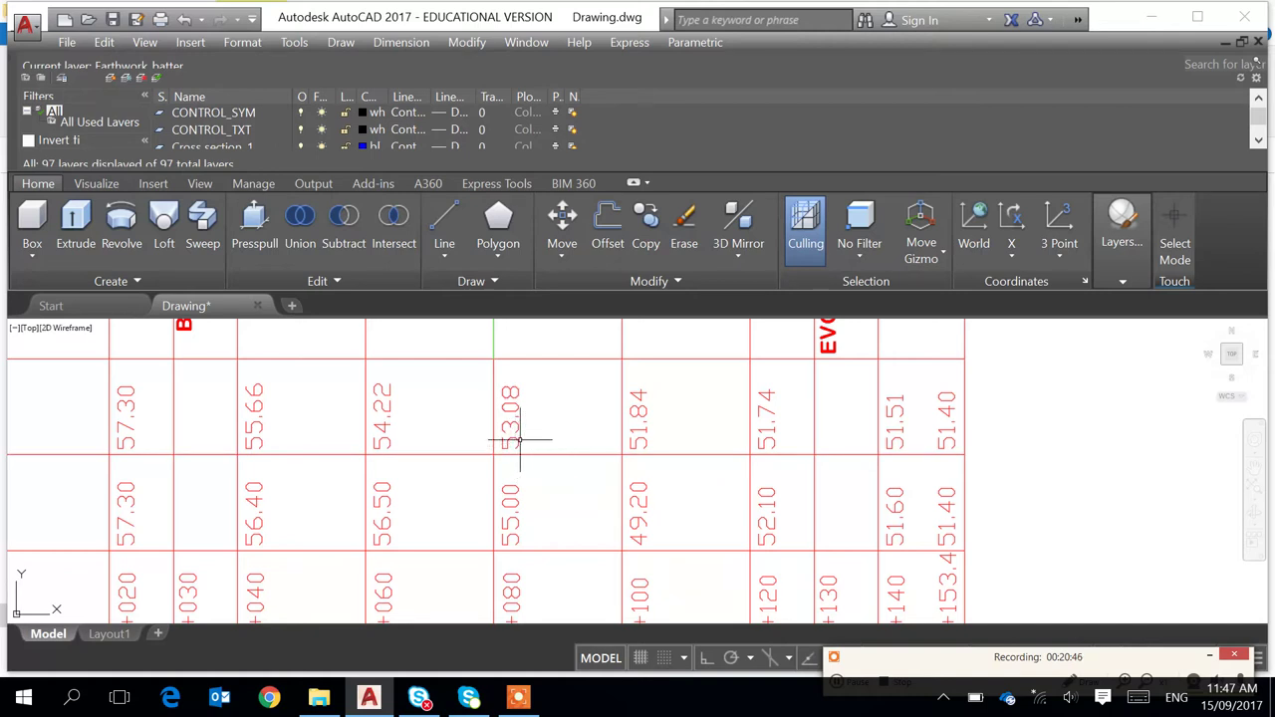
{"action": "scroll", "coordinate": [520, 439], "scroll_direction": "down", "scroll_amount": 2}
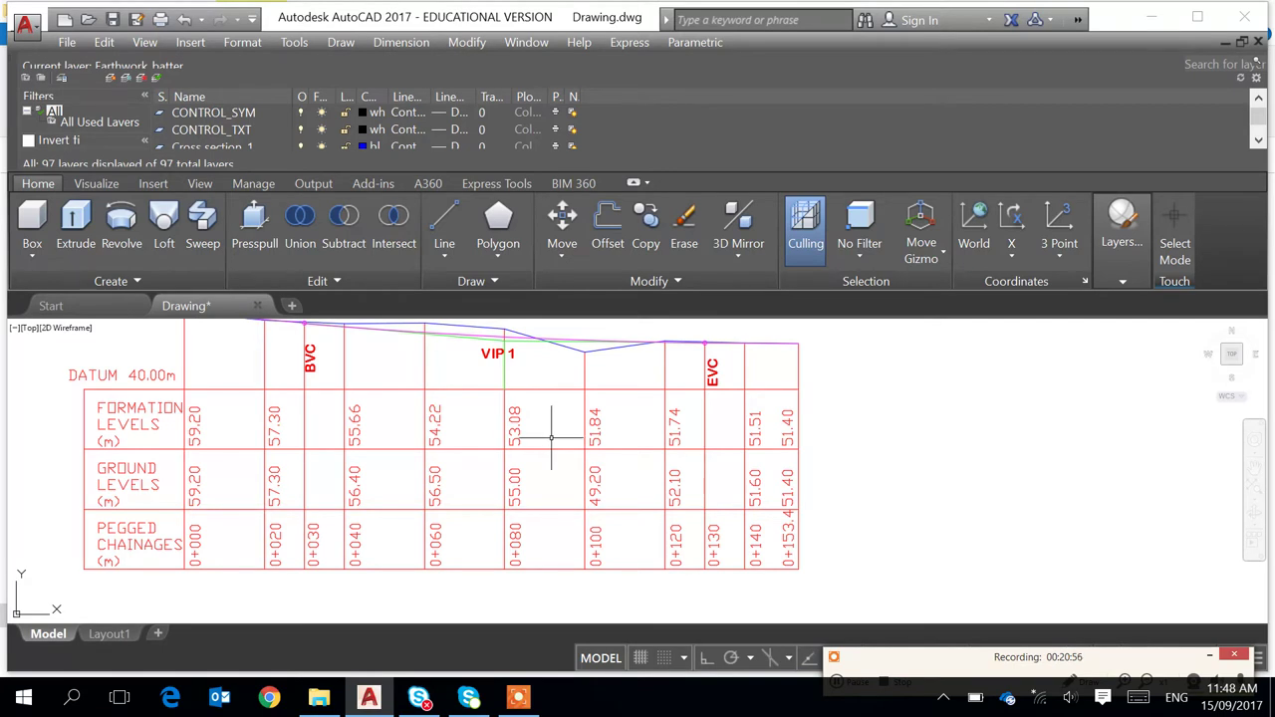
{"action": "scroll", "coordinate": [555, 435], "scroll_direction": "down", "scroll_amount": 6}
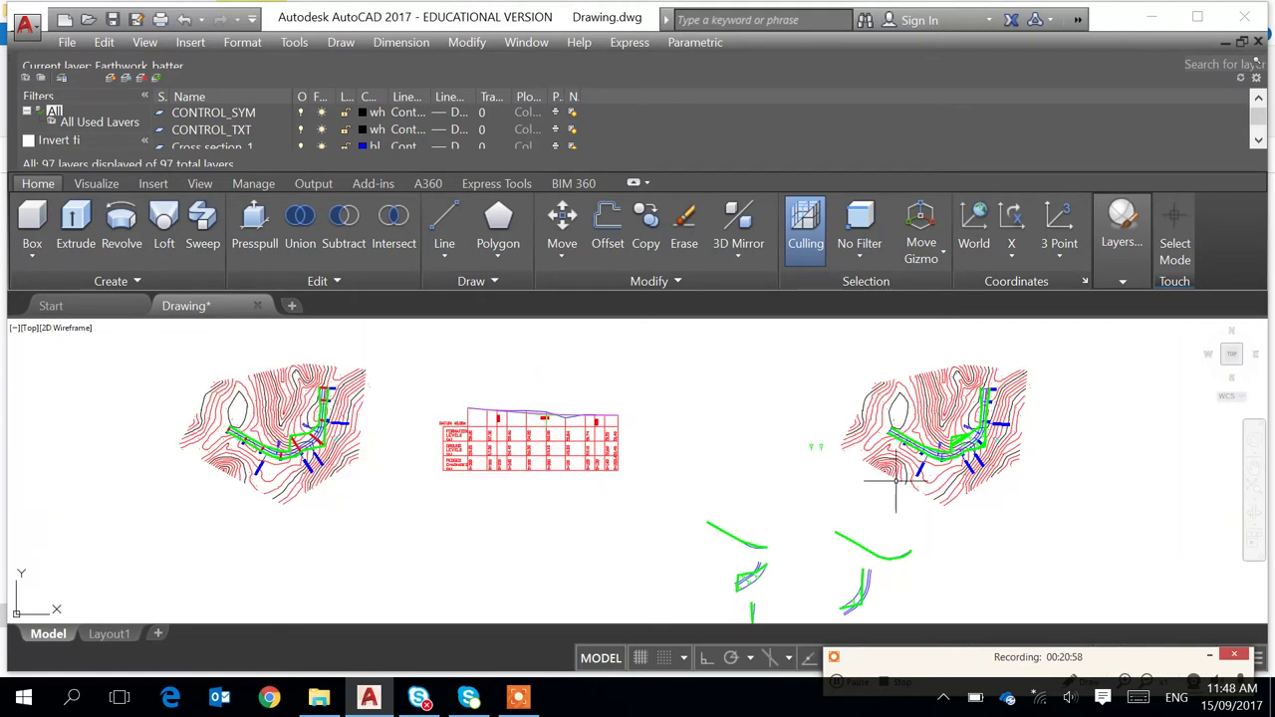
{"action": "scroll", "coordinate": [987, 453], "scroll_direction": "up", "scroll_amount": 5}
{"action": "scroll", "coordinate": [986, 453], "scroll_direction": "up", "scroll_amount": 6}
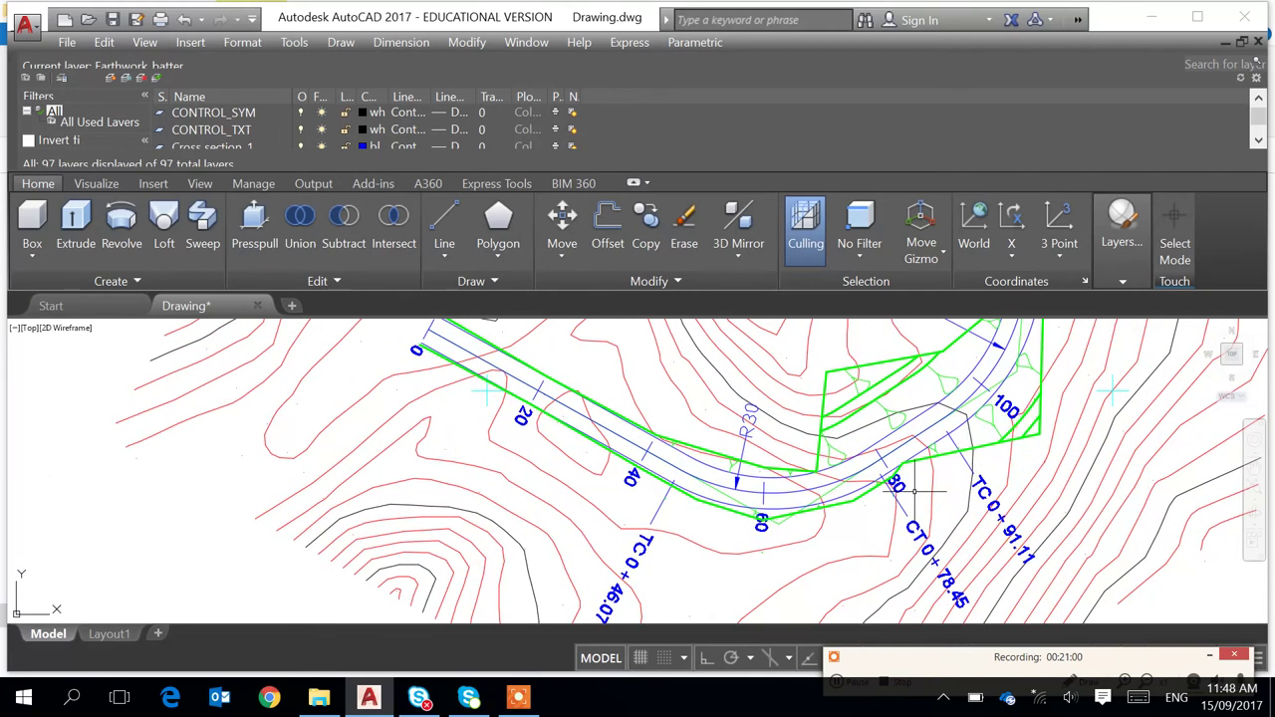
{"action": "scroll", "coordinate": [906, 483], "scroll_direction": "up", "scroll_amount": 2}
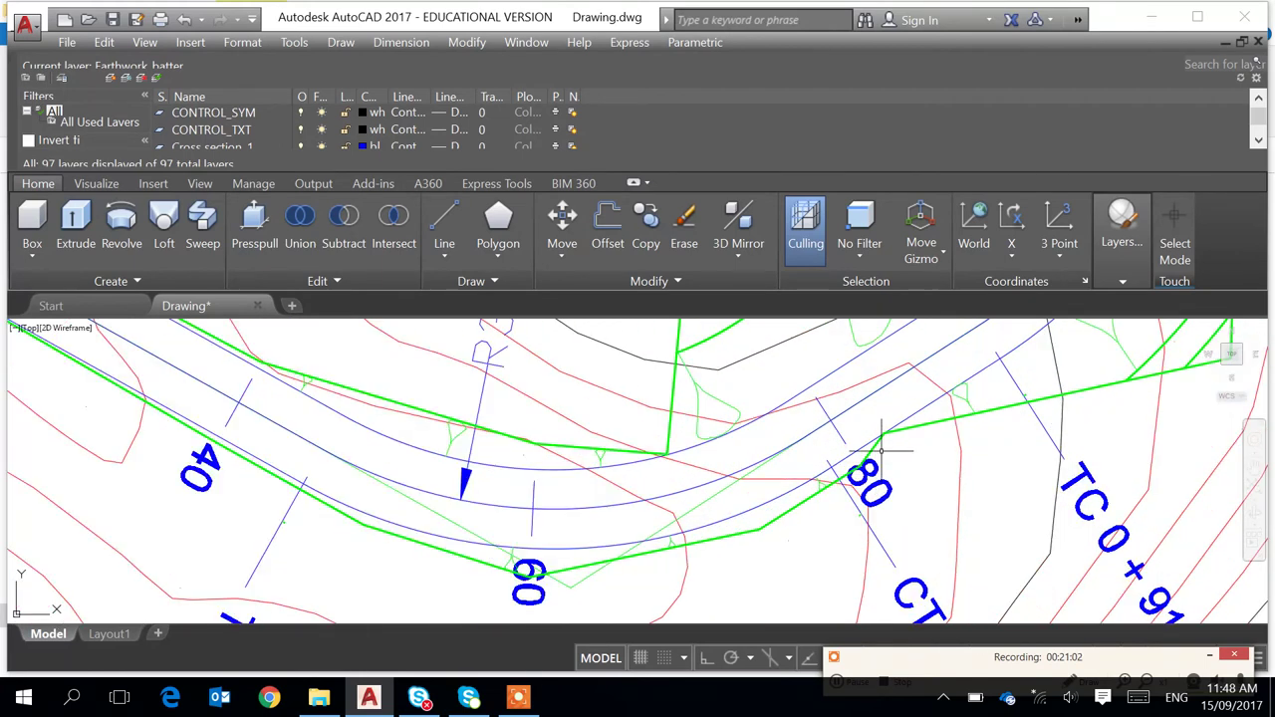
{"action": "middle_click_drag", "start_coordinate": [880, 450], "coordinate": [866, 462]}
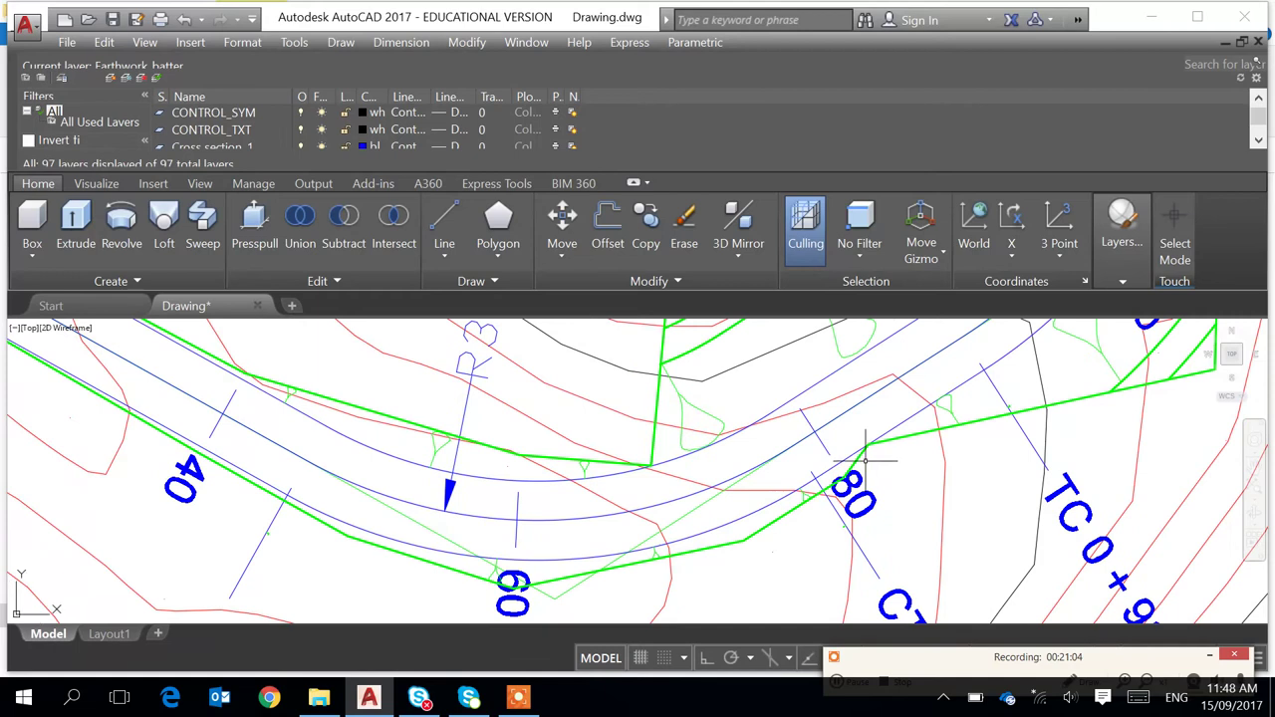
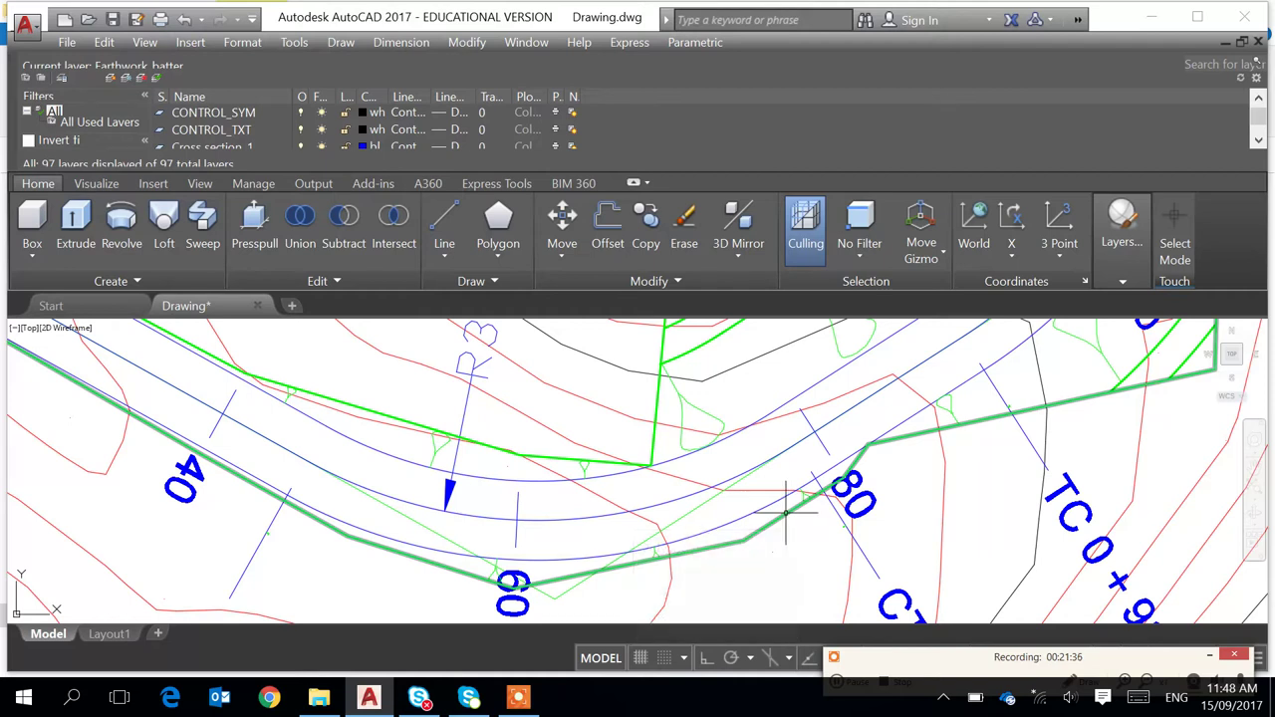
{"action": "scroll", "coordinate": [1105, 389], "scroll_direction": "down", "scroll_amount": 1}
{"action": "middle_click_drag", "start_coordinate": [1105, 390], "coordinate": [1099, 428]}
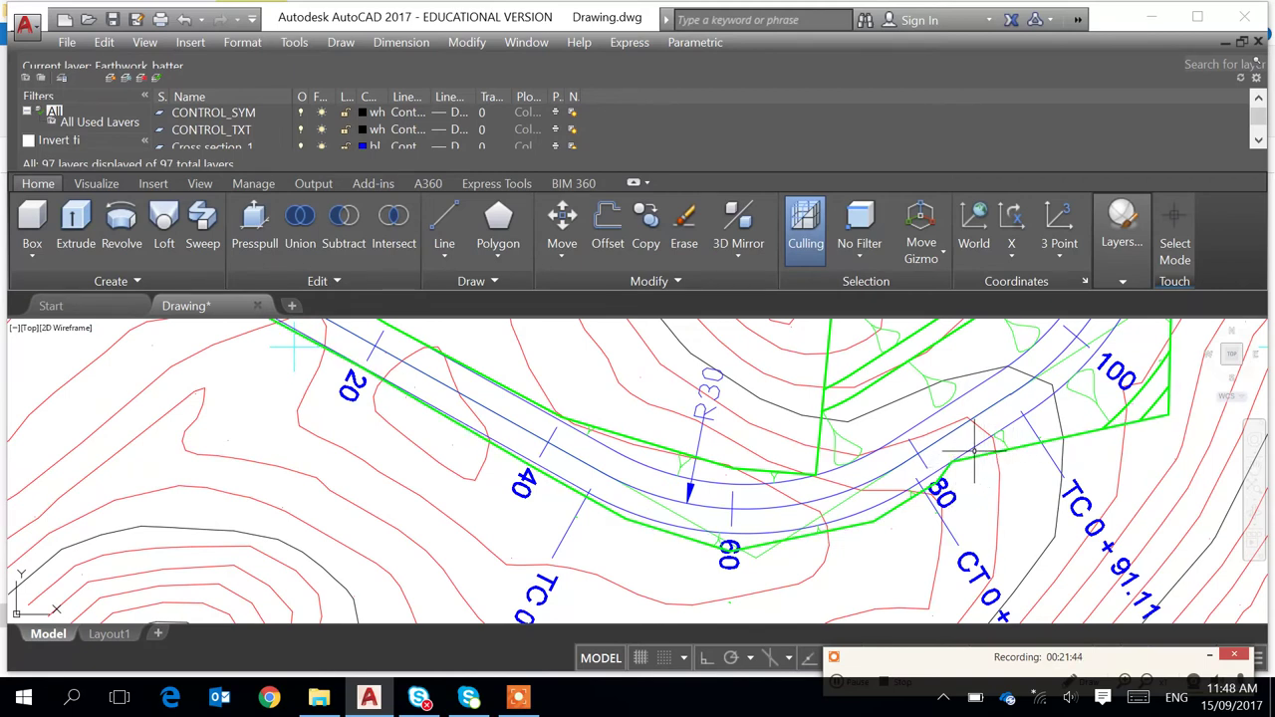
Compare the outer earthwork limit's road-edge crossing near chainage 80 on the reference plan with the formation and ground levels in the longitudinal section table
{"action": "scroll", "coordinate": [984, 453], "scroll_direction": "down", "scroll_amount": 4}
{"action": "scroll", "coordinate": [971, 458], "scroll_direction": "up", "scroll_amount": 3}
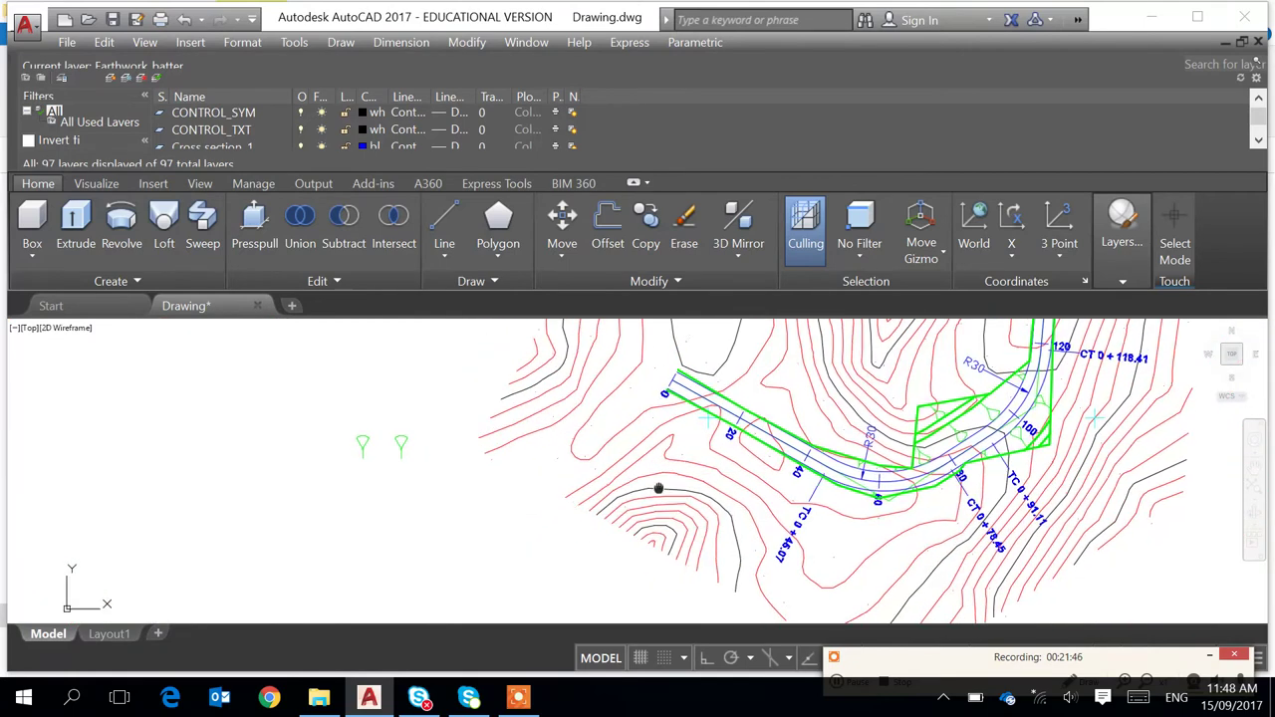
{"action": "scroll", "coordinate": [968, 461], "scroll_direction": "up", "scroll_amount": 2}
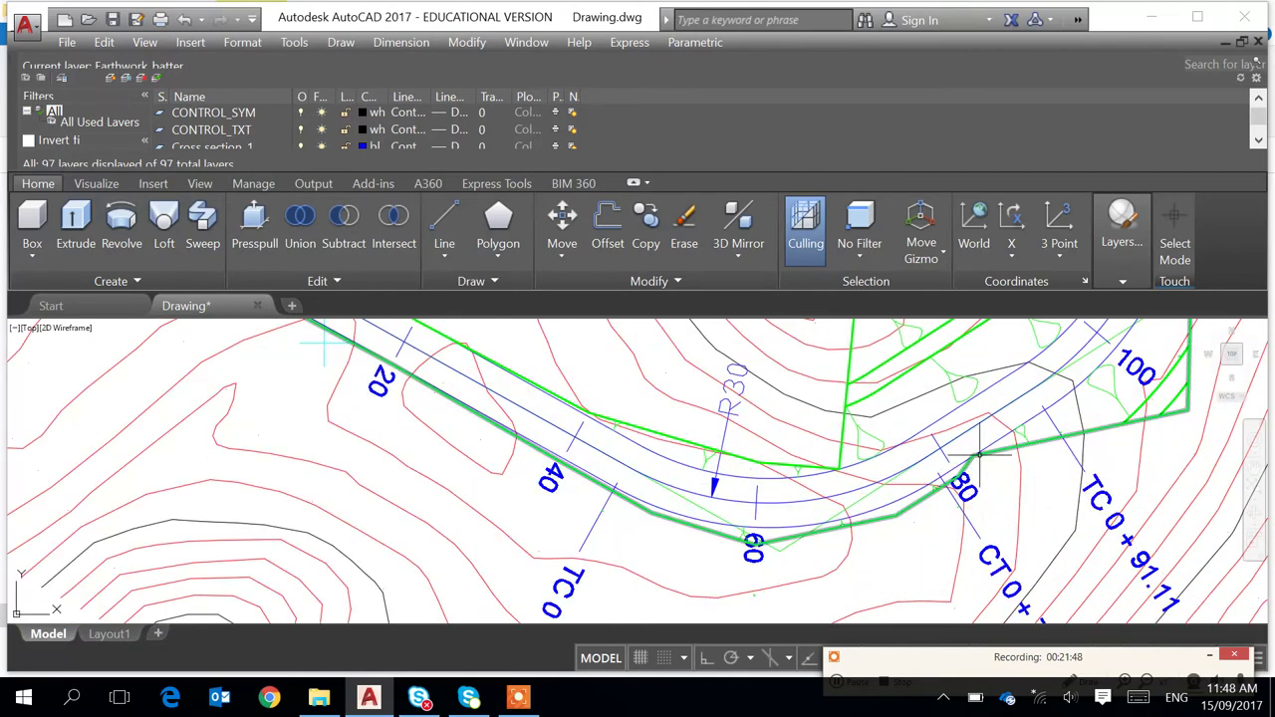
{"action": "scroll", "coordinate": [847, 474], "scroll_direction": "down", "scroll_amount": 6}
{"action": "middle_click_drag", "start_coordinate": [428, 524], "coordinate": [811, 495]}
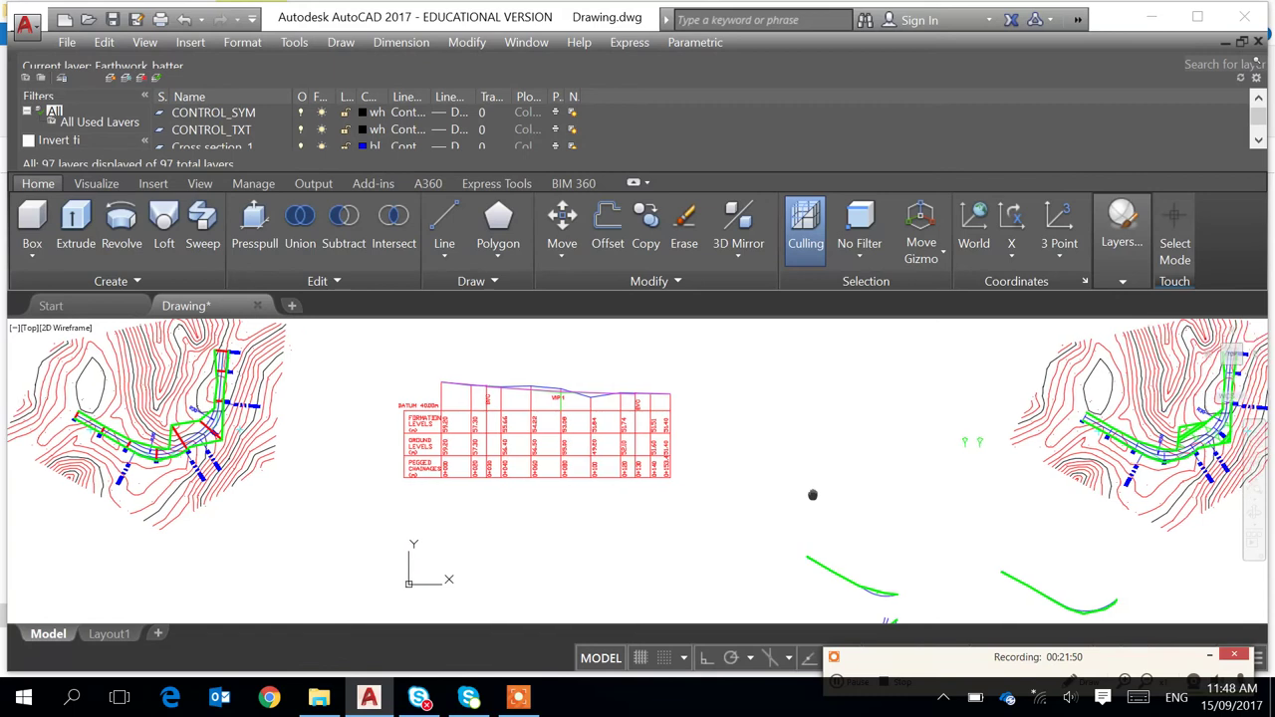
{"action": "scroll", "coordinate": [598, 498], "scroll_direction": "up", "scroll_amount": 3}
{"action": "middle_click_drag", "start_coordinate": [595, 516], "coordinate": [598, 512]}
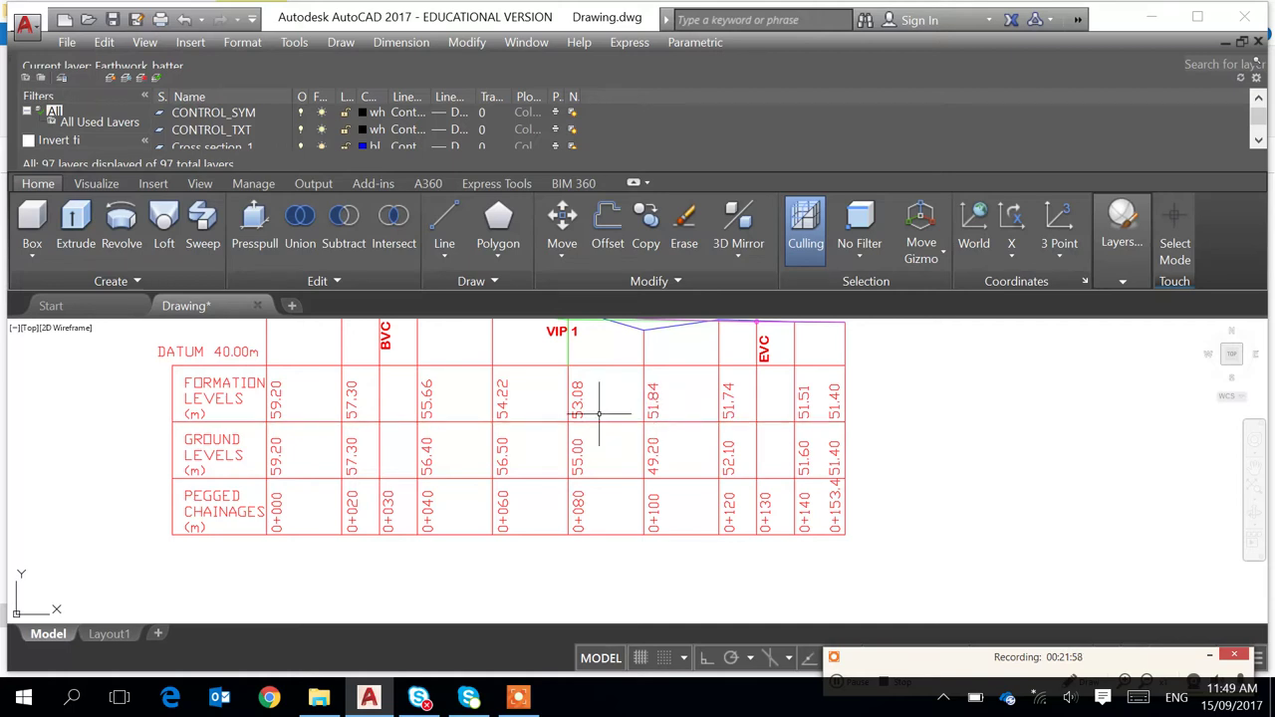
{"action": "scroll", "coordinate": [618, 410], "scroll_direction": "down", "scroll_amount": 8}
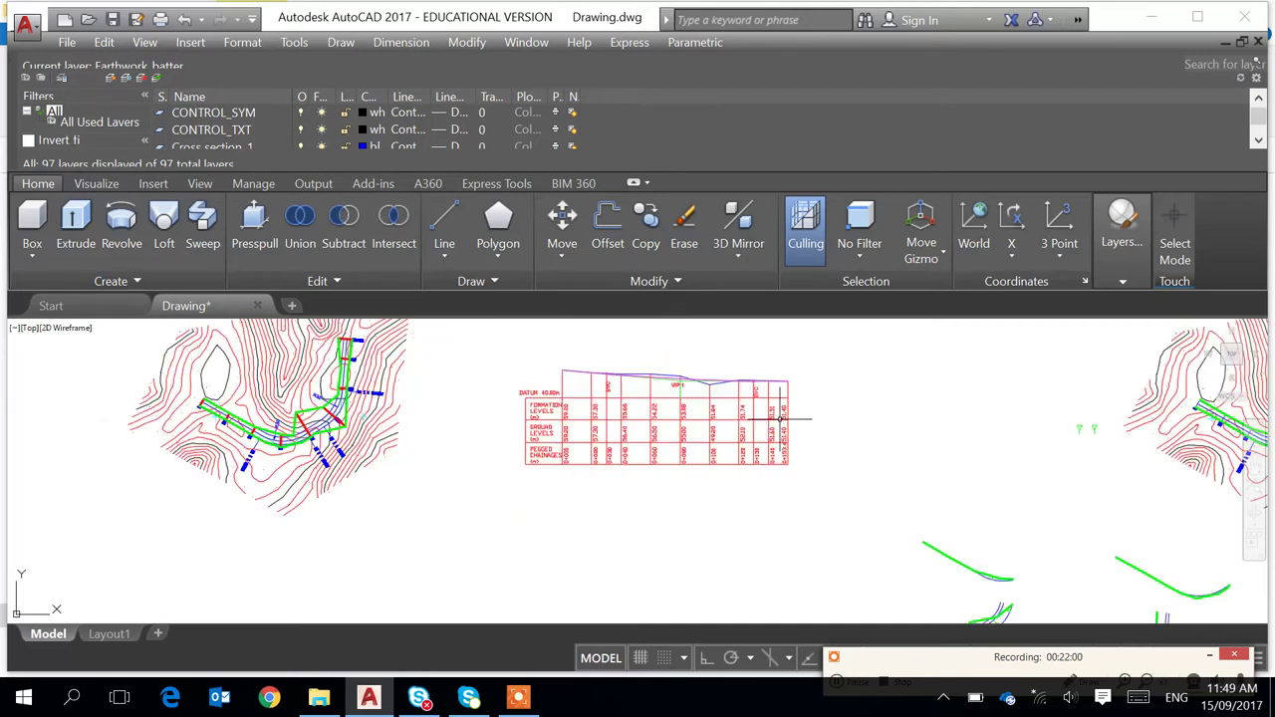
{"action": "scroll", "coordinate": [937, 430], "scroll_direction": "up", "scroll_amount": 2}
{"action": "scroll", "coordinate": [915, 434], "scroll_direction": "up", "scroll_amount": 6}
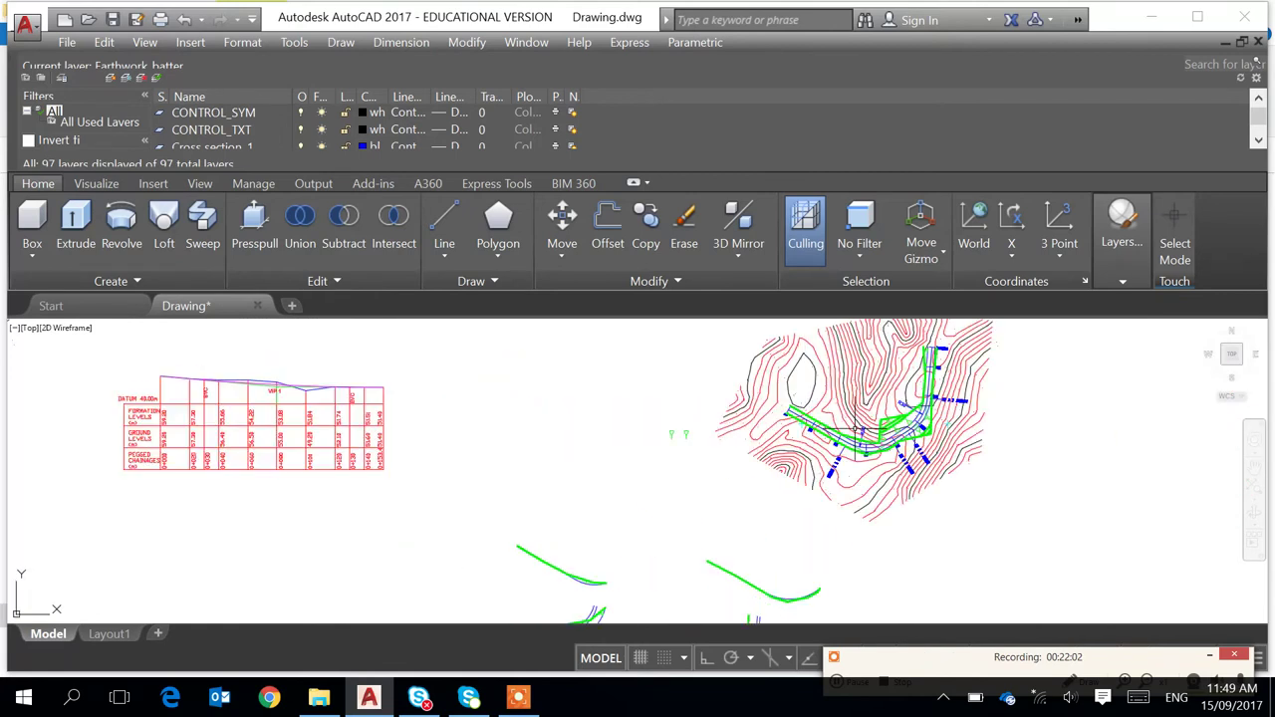
{"action": "middle_click_drag", "start_coordinate": [936, 456], "coordinate": [857, 526]}
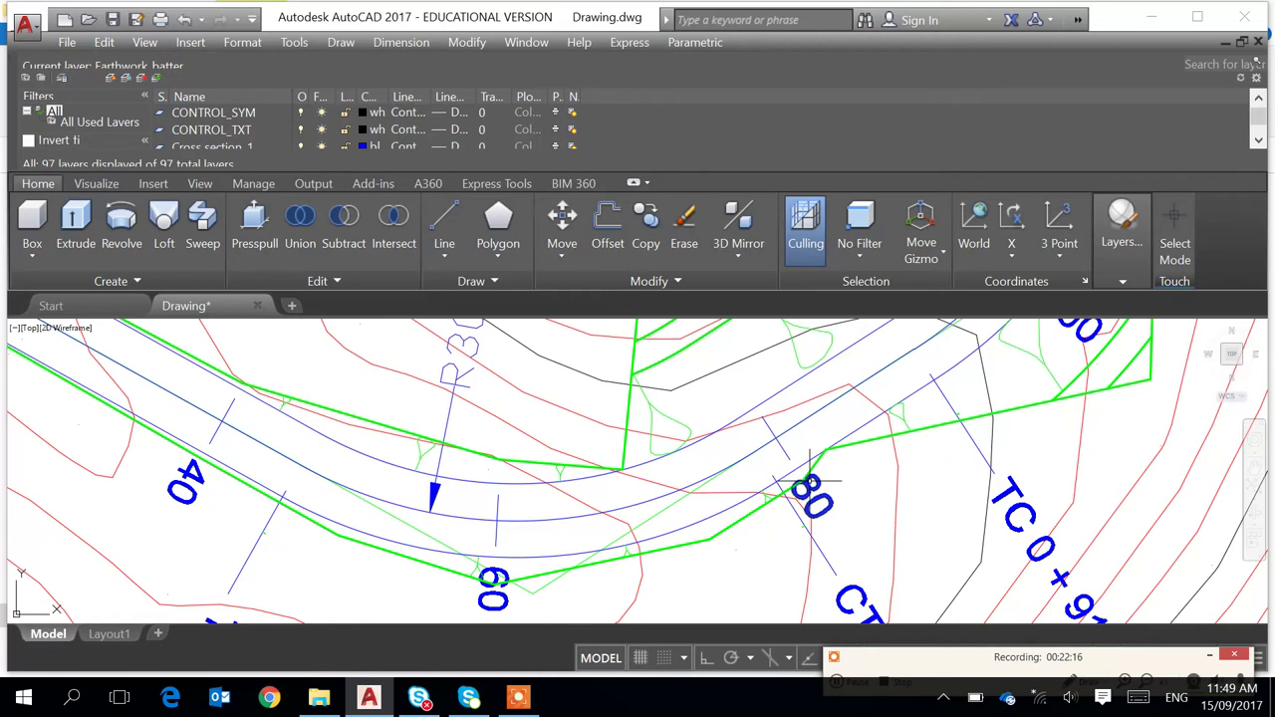
{"action": "scroll", "coordinate": [809, 483], "scroll_direction": "down", "scroll_amount": 2}
{"action": "scroll", "coordinate": [904, 449], "scroll_direction": "down", "scroll_amount": 3}
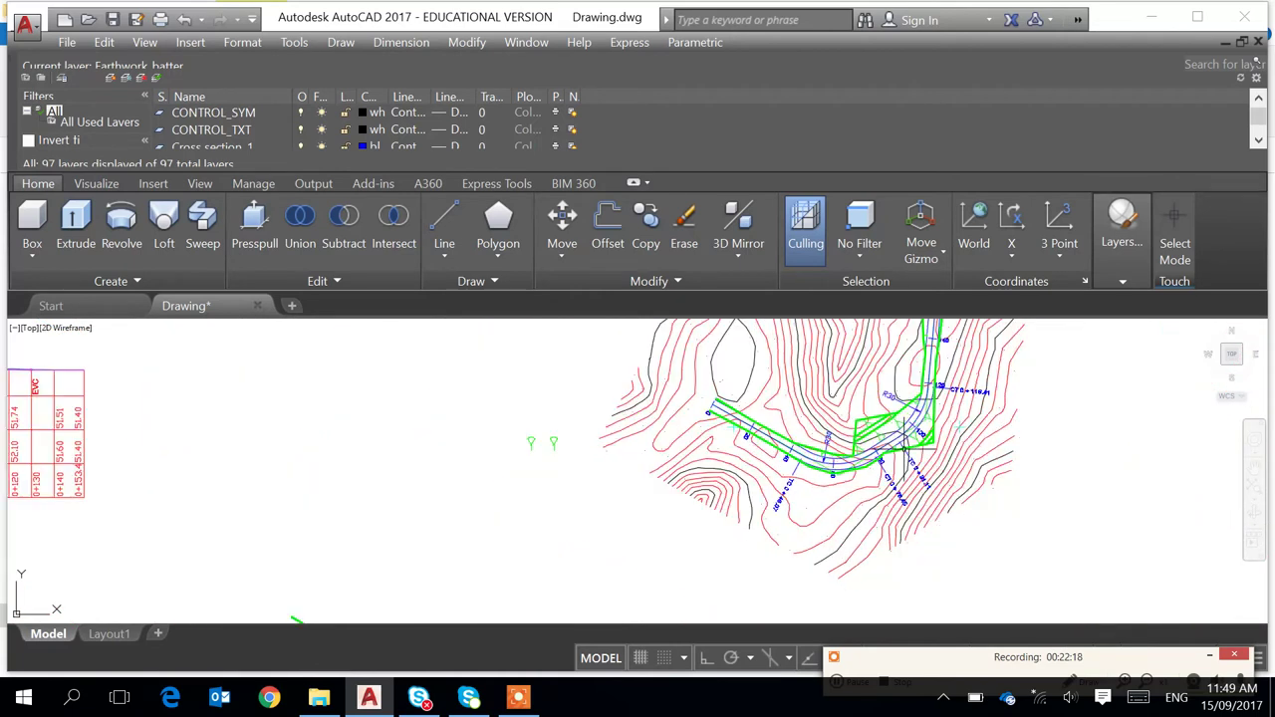
{"action": "scroll", "coordinate": [902, 446], "scroll_direction": "up", "scroll_amount": 2}
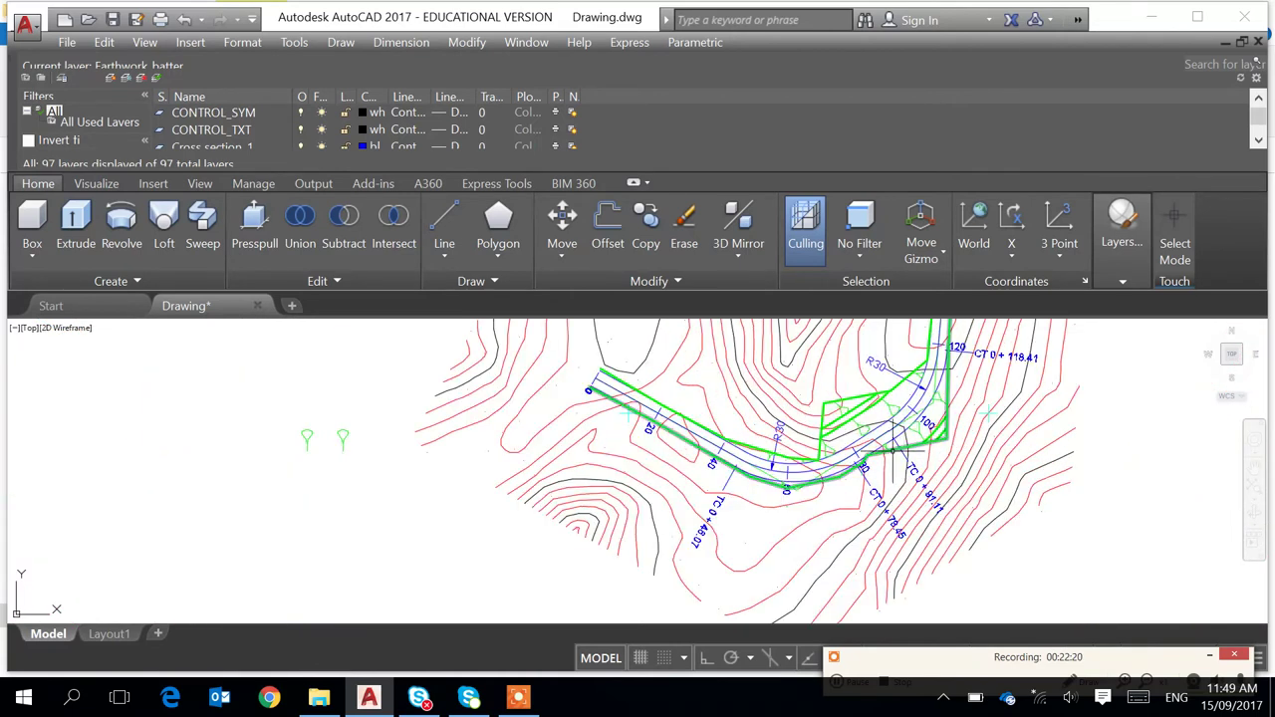
{"action": "middle_click_drag", "start_coordinate": [892, 440], "coordinate": [896, 500]}
{"action": "scroll", "coordinate": [896, 500], "scroll_direction": "down", "scroll_amount": 2}
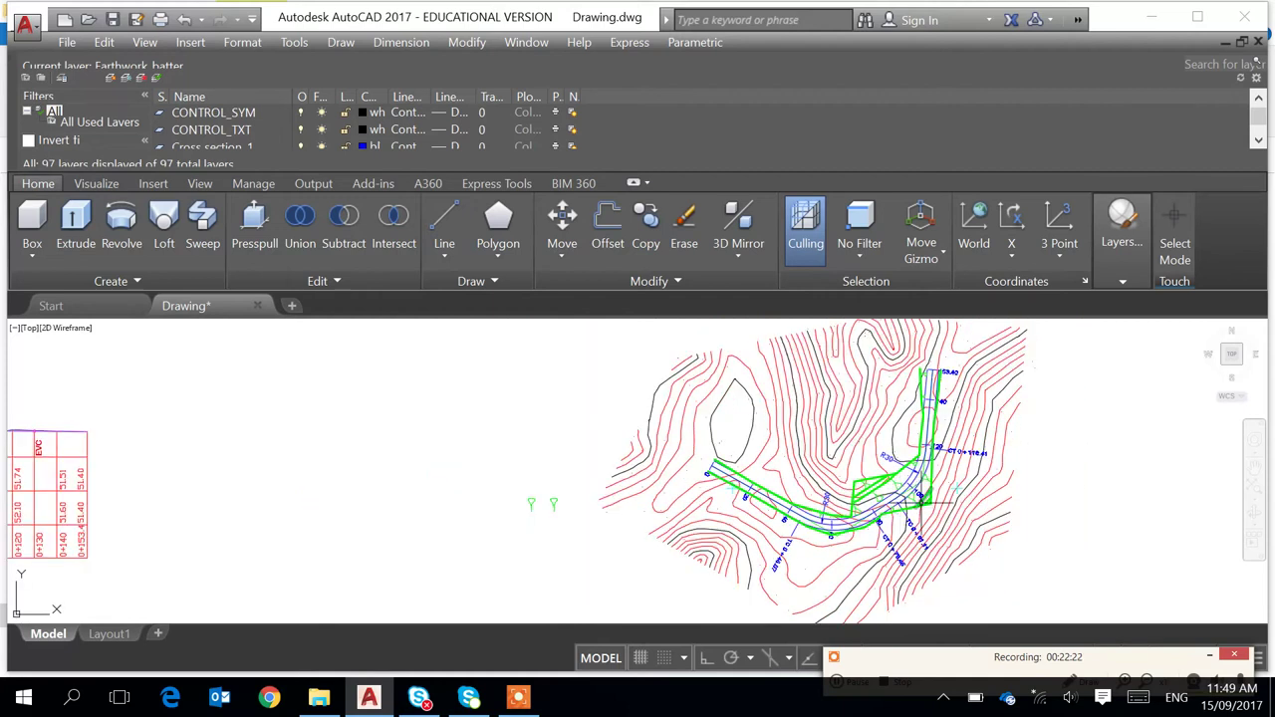
{"action": "left_click", "coordinate": [908, 510]}
{"action": "key", "text": "Escape"}
{"action": "scroll", "coordinate": [919, 503], "scroll_direction": "down", "scroll_amount": 2}
{"action": "scroll", "coordinate": [940, 494], "scroll_direction": "down", "scroll_amount": 2}
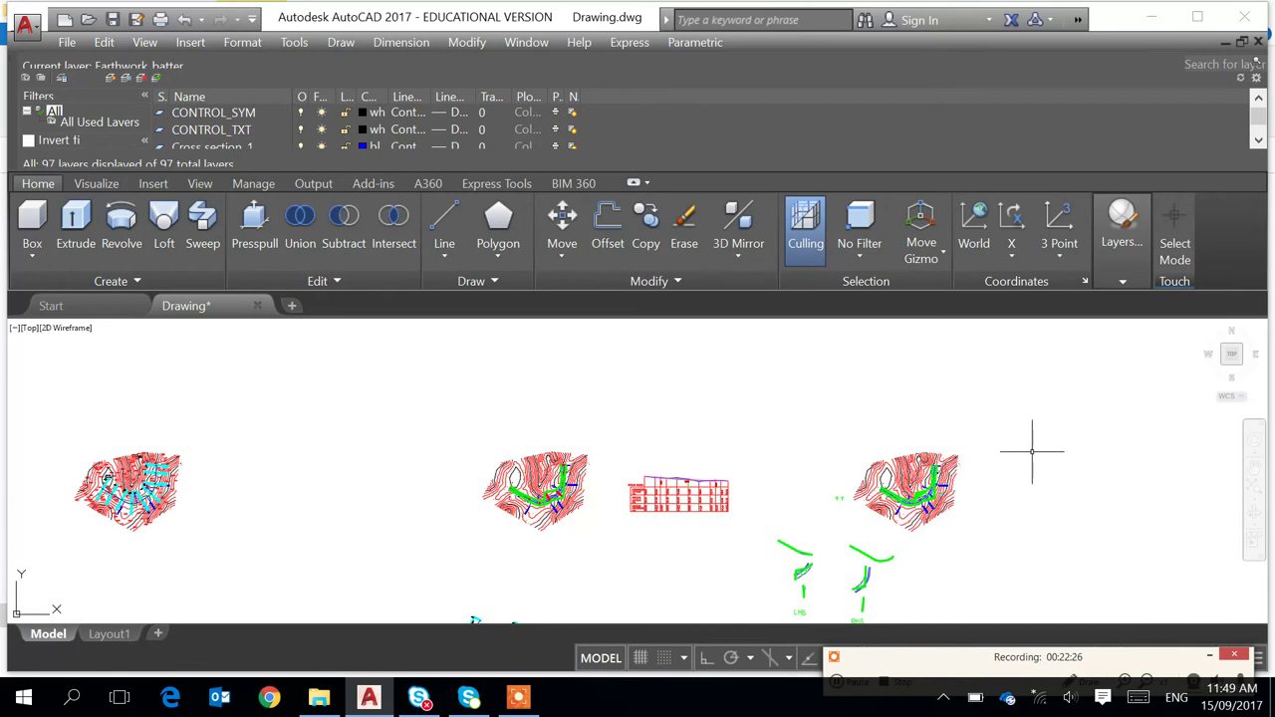
{"action": "scroll", "coordinate": [1031, 451], "scroll_direction": "down", "scroll_amount": 2}
{"action": "middle_click_drag", "start_coordinate": [1082, 497], "coordinate": [819, 493]}
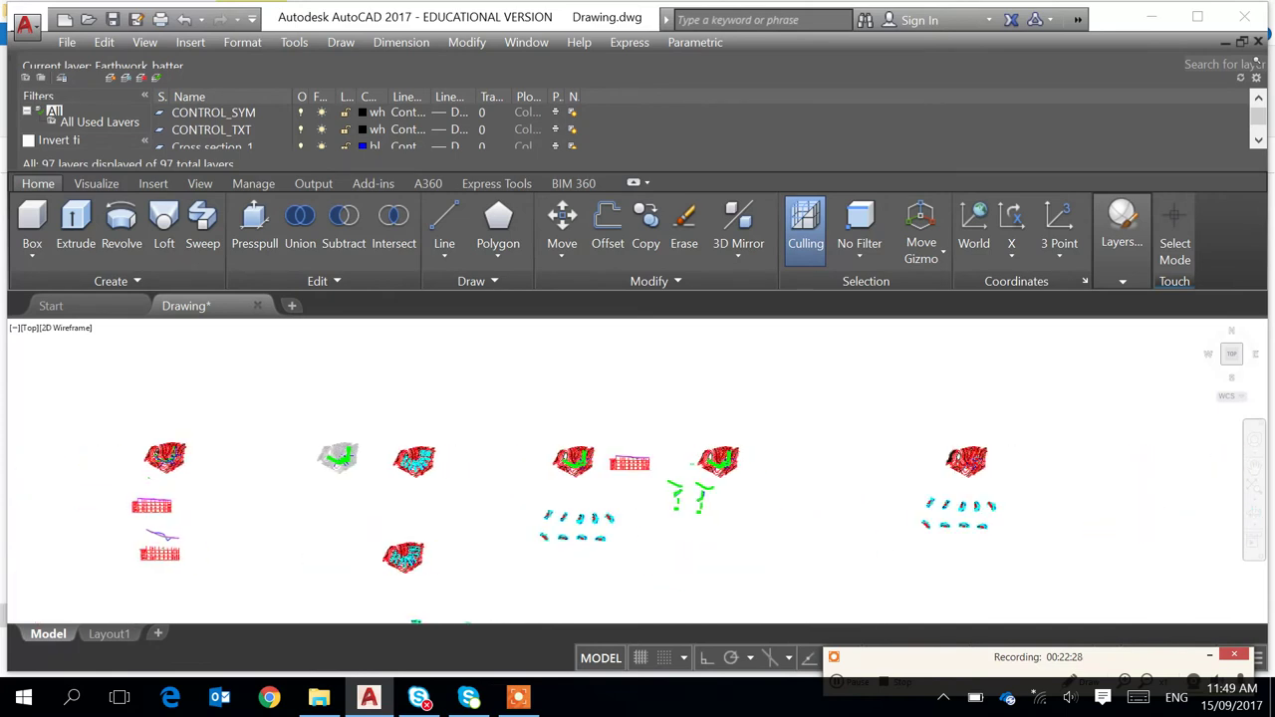
{"action": "scroll", "coordinate": [909, 519], "scroll_direction": "up", "scroll_amount": 7}
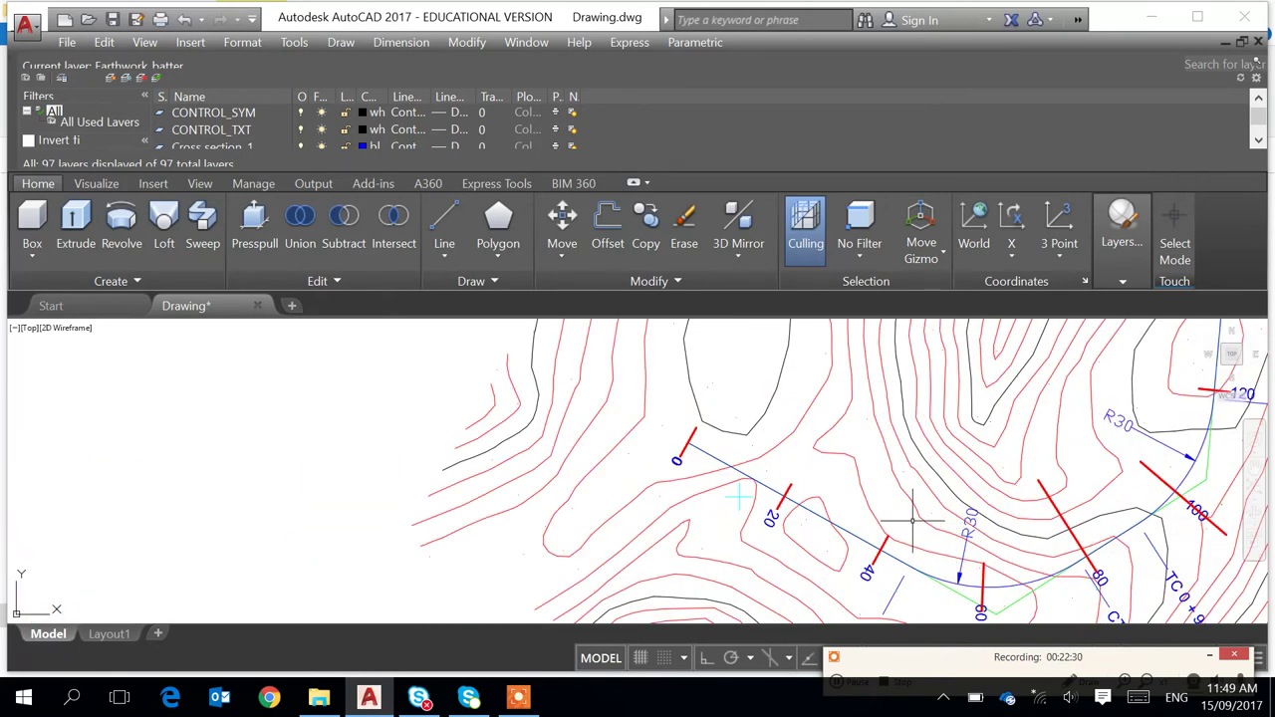
{"action": "type", "text": "pl"}
{"action": "key", "text": "Return"}
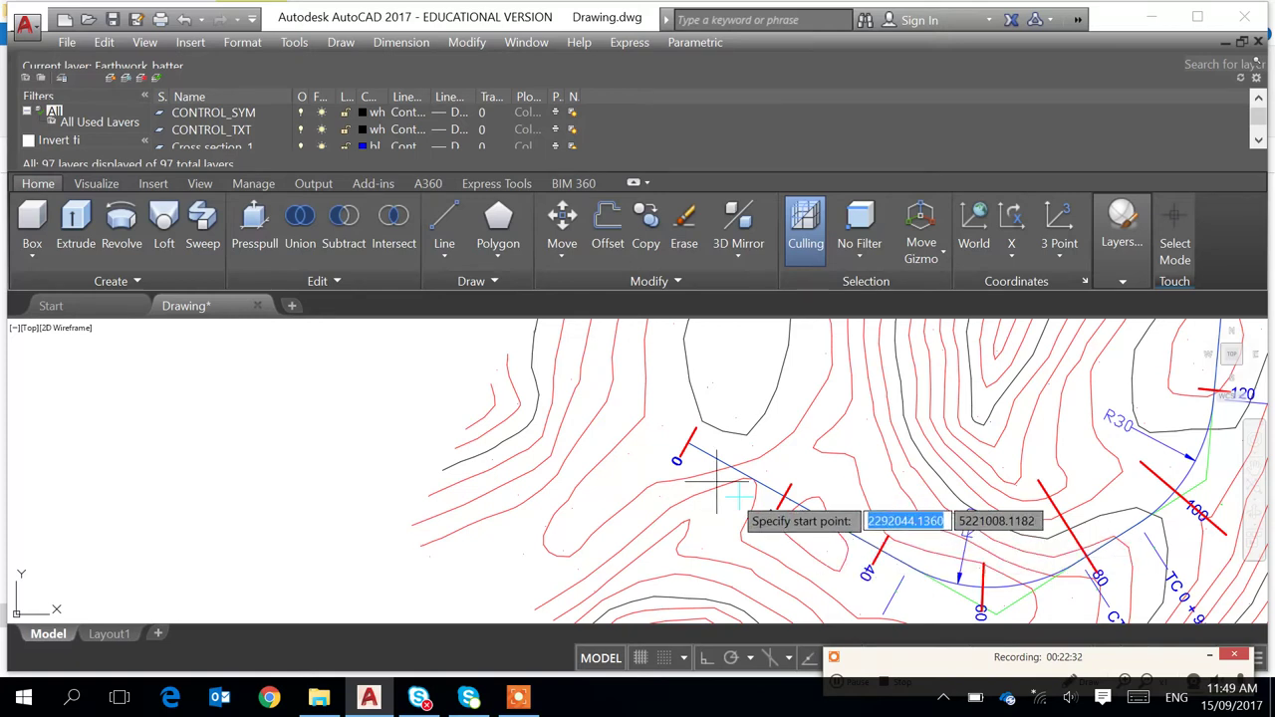
{"action": "left_click", "coordinate": [696, 429]}
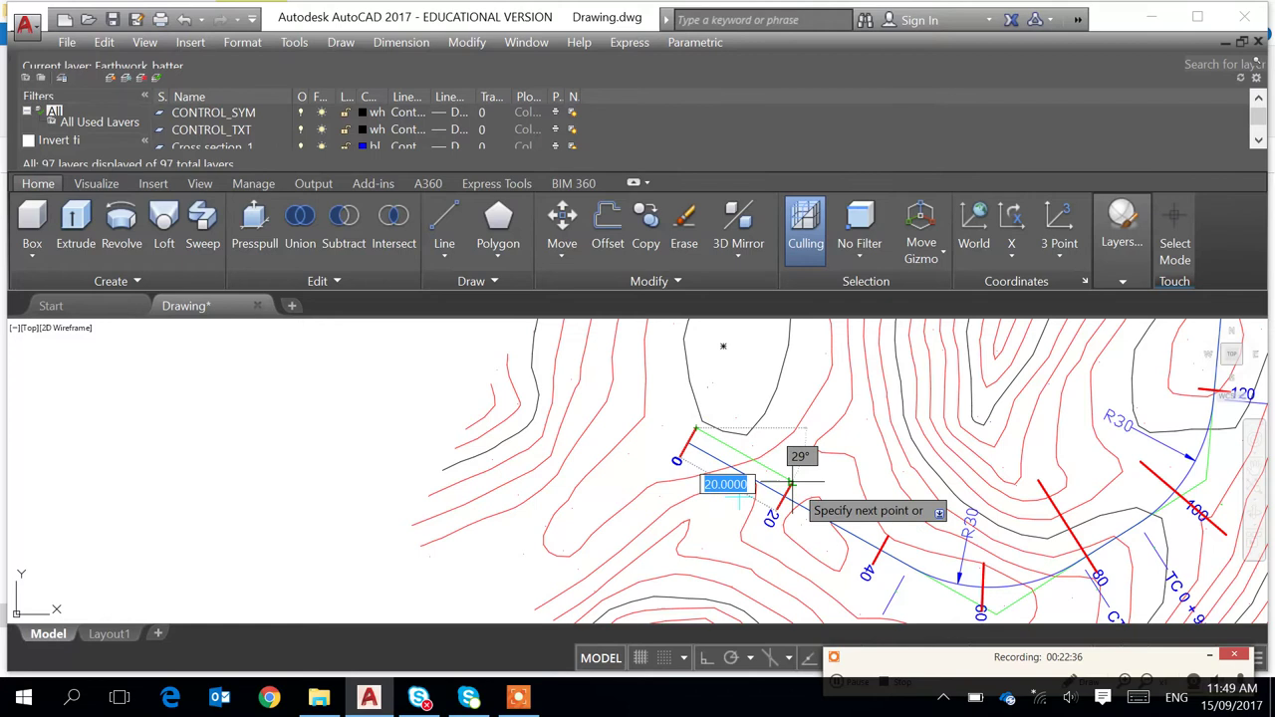
{"action": "key", "text": "Escape"}
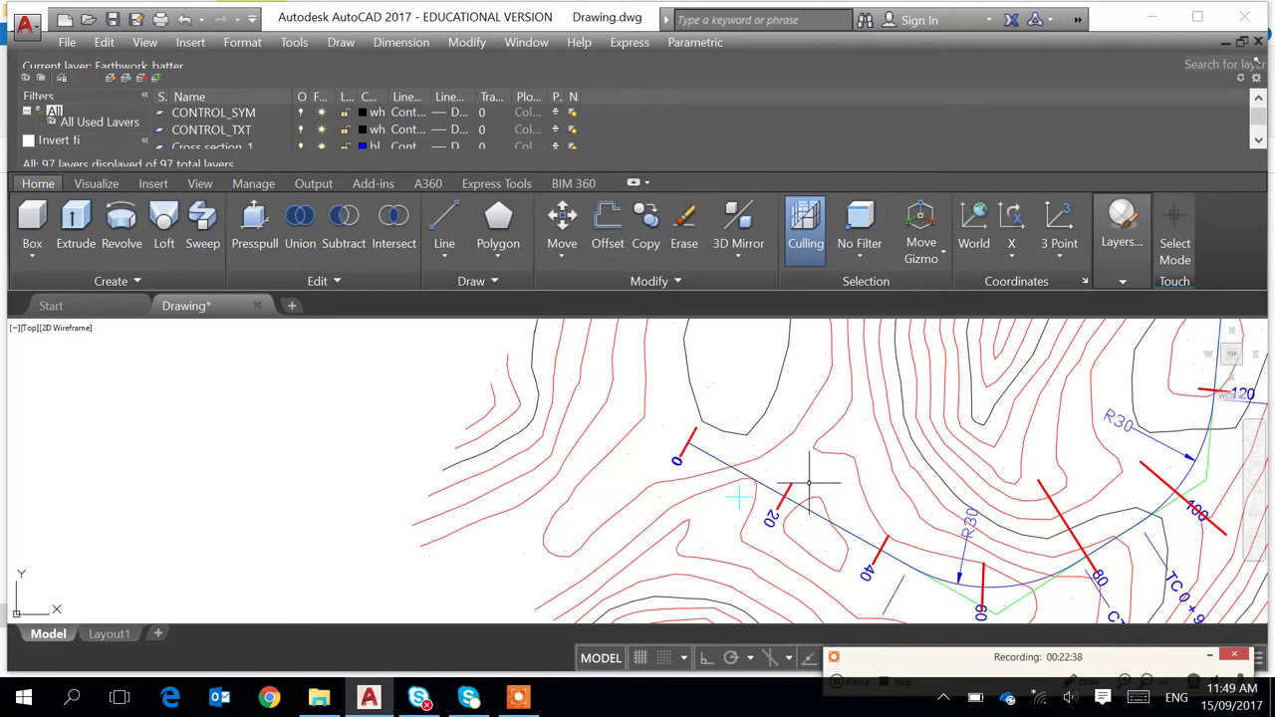
Examine the typical embankment and cut sections for the road width either side of the centreline
{"action": "scroll", "coordinate": [739, 498], "scroll_direction": "down", "scroll_amount": 6}
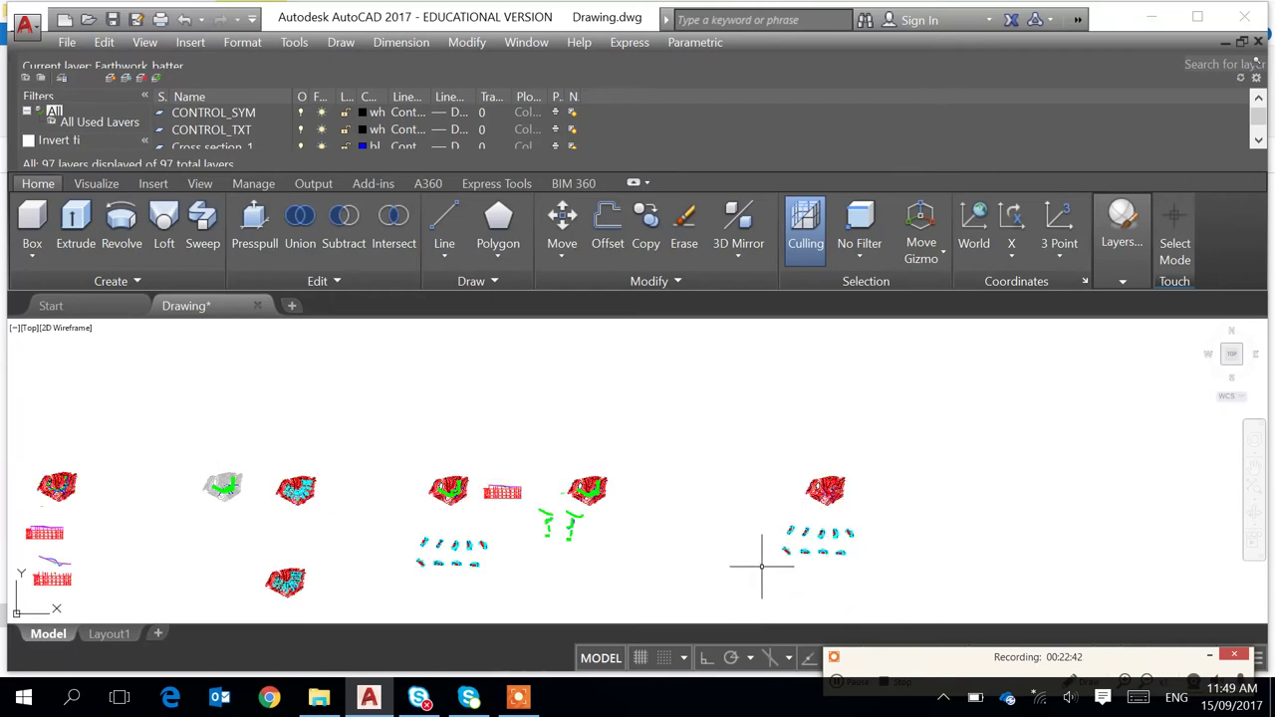
{"action": "middle_click_drag", "start_coordinate": [646, 565], "coordinate": [796, 407]}
{"action": "scroll", "coordinate": [868, 390], "scroll_direction": "down", "scroll_amount": 4}
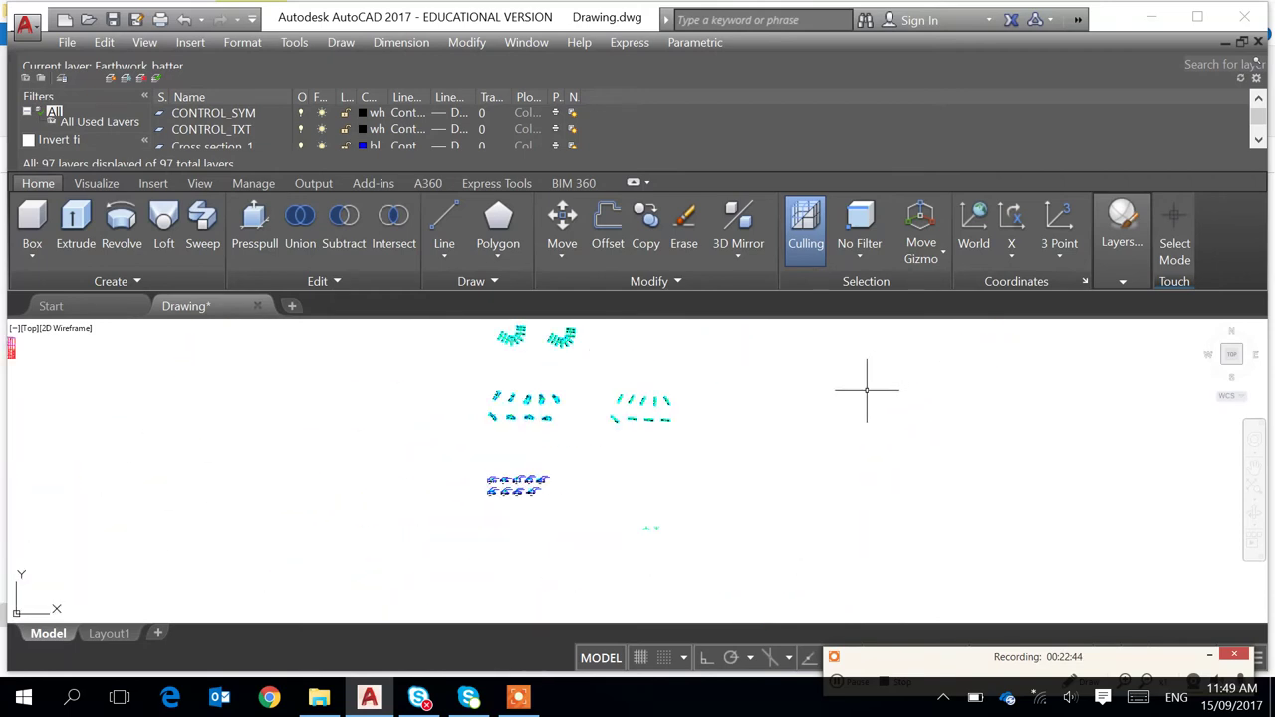
{"action": "middle_click_drag", "start_coordinate": [177, 389], "coordinate": [421, 512]}
{"action": "scroll", "coordinate": [585, 475], "scroll_direction": "up", "scroll_amount": 5}
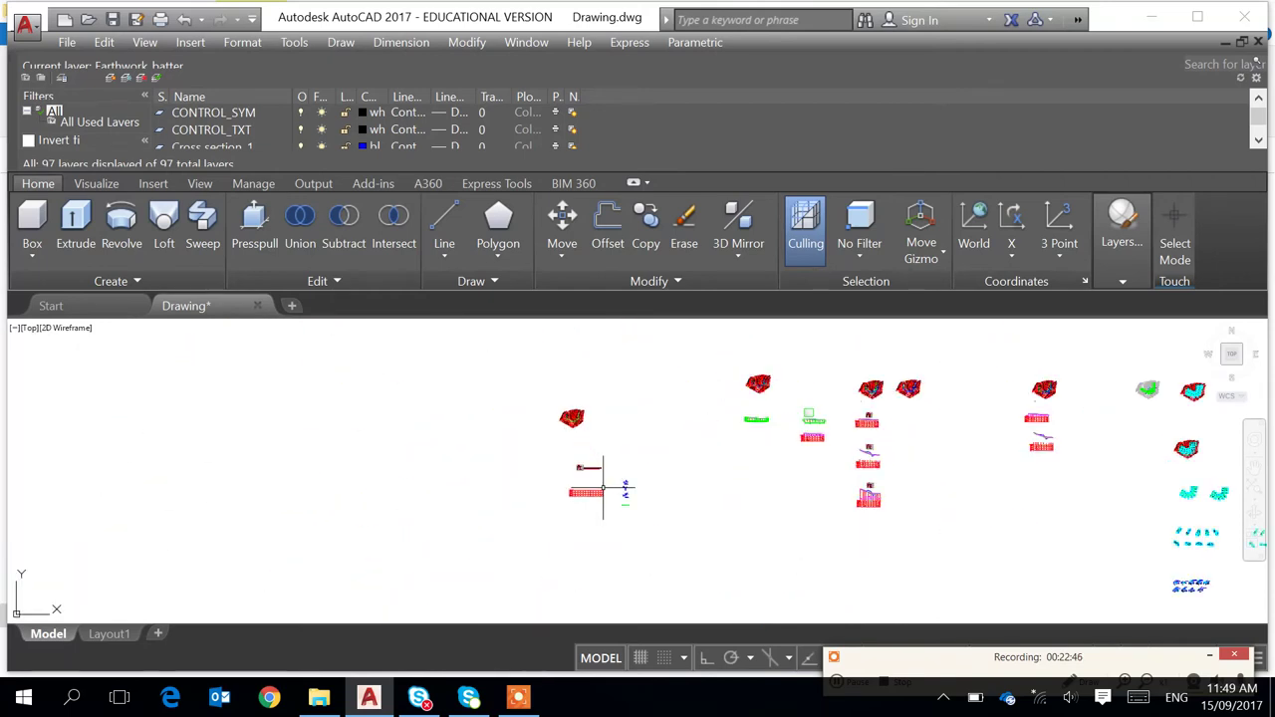
{"action": "scroll", "coordinate": [619, 438], "scroll_direction": "up", "scroll_amount": 6}
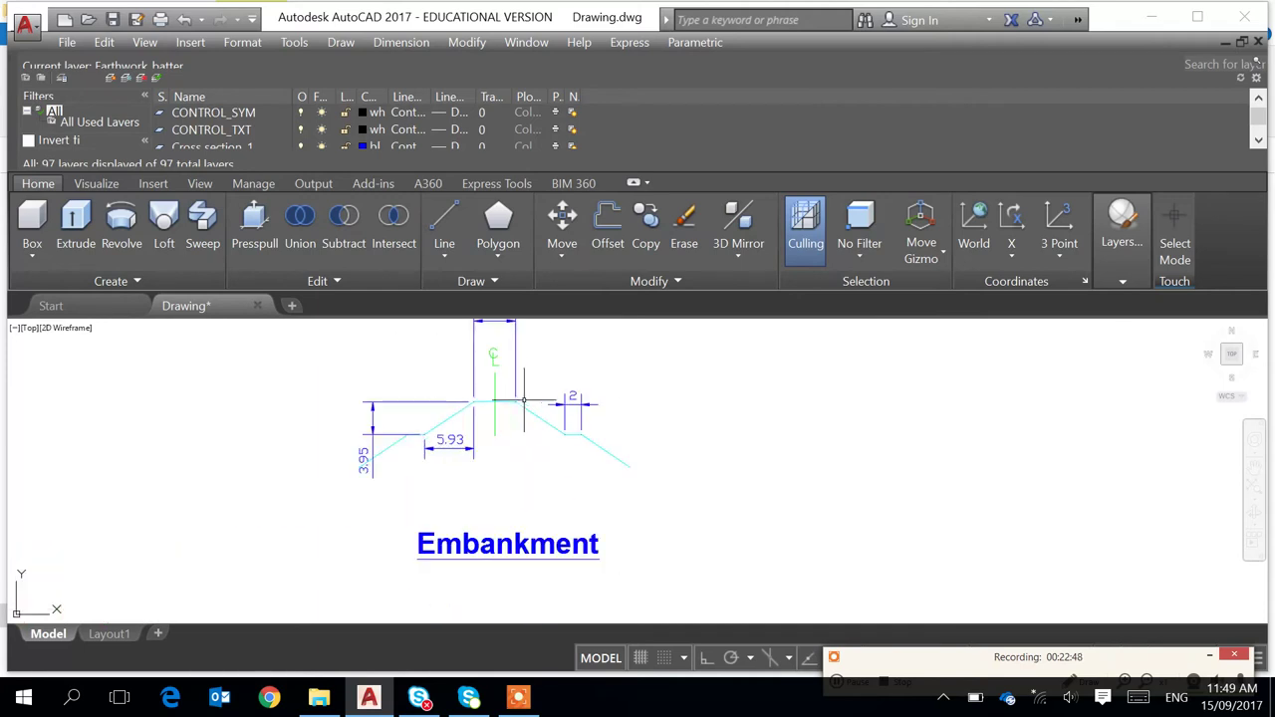
{"action": "middle_click_drag", "start_coordinate": [518, 578], "coordinate": [542, 364]}
{"action": "scroll", "coordinate": [541, 370], "scroll_direction": "down", "scroll_amount": 4}
{"action": "scroll", "coordinate": [523, 498], "scroll_direction": "up", "scroll_amount": 2}
{"action": "scroll", "coordinate": [521, 506], "scroll_direction": "down", "scroll_amount": 5}
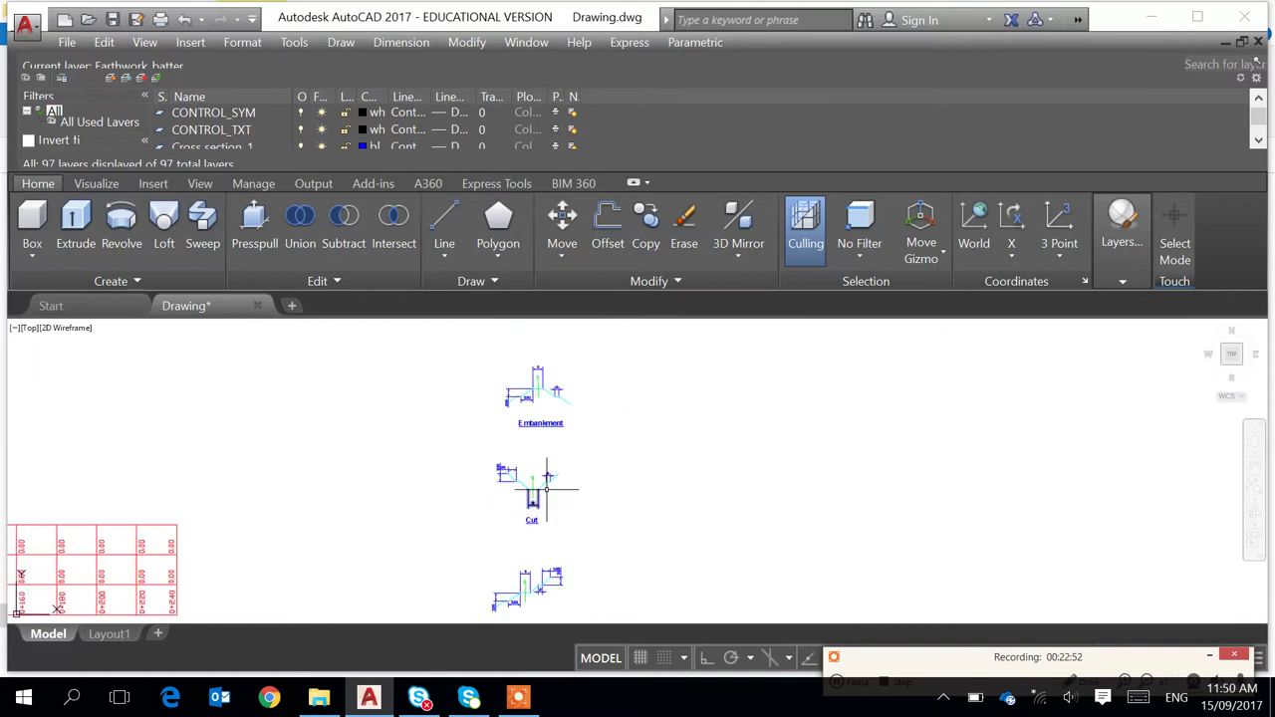
Offset the road centreline on the contour plan with the red limit lines by 2.5 to both sides to form the road edges
{"action": "scroll", "coordinate": [794, 447], "scroll_direction": "down", "scroll_amount": 3}
{"action": "middle_click_drag", "start_coordinate": [1024, 455], "coordinate": [395, 470]}
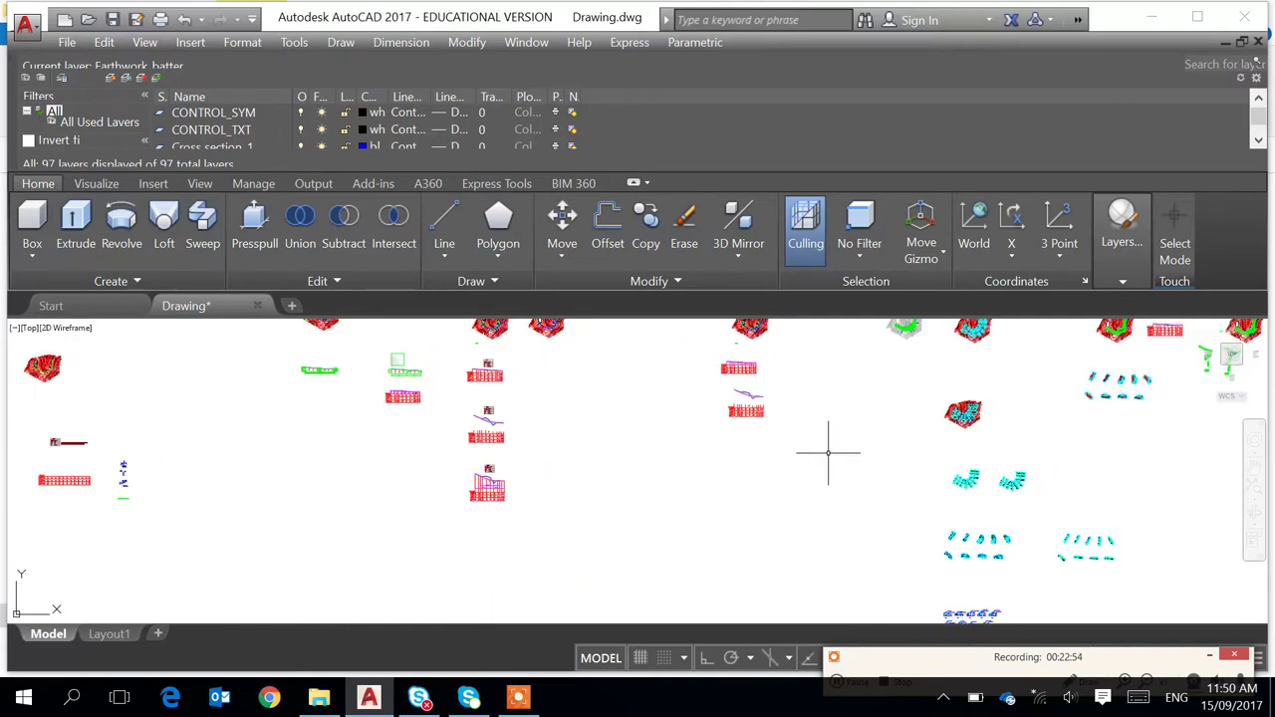
{"action": "middle_click_drag", "start_coordinate": [993, 464], "coordinate": [613, 494]}
{"action": "middle_click_drag", "start_coordinate": [1049, 421], "coordinate": [944, 500]}
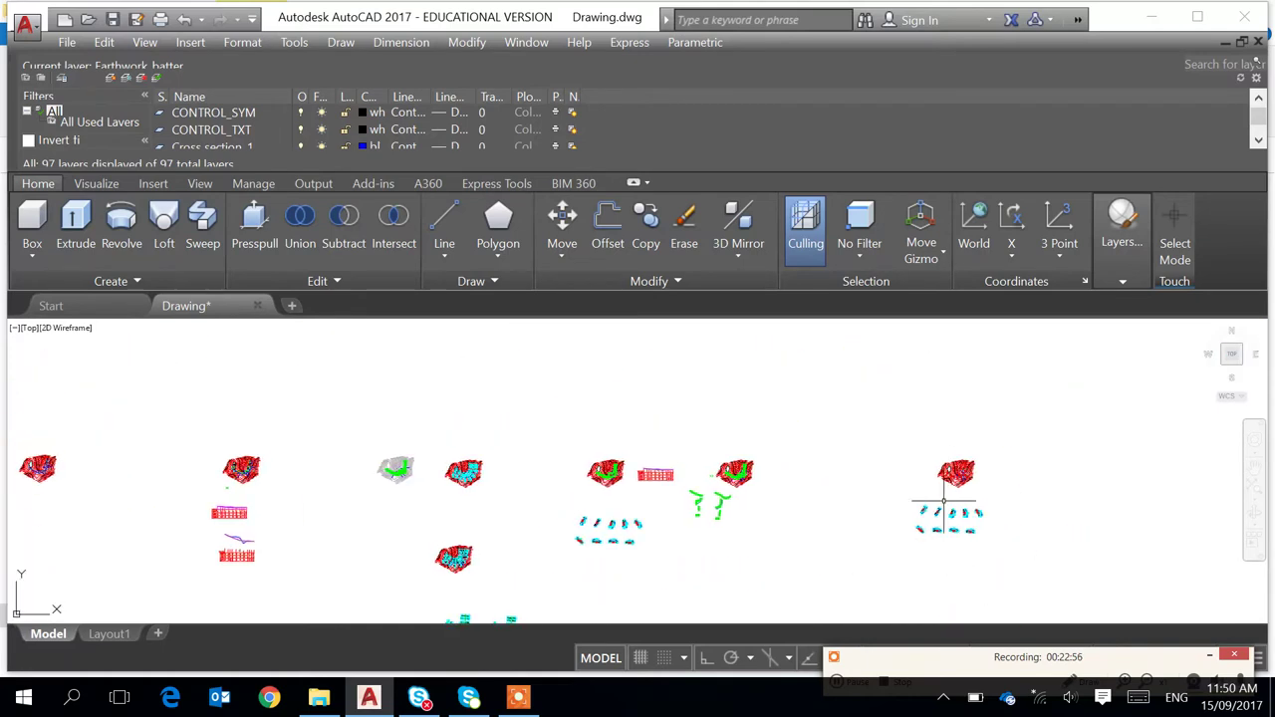
{"action": "scroll", "coordinate": [941, 483], "scroll_direction": "up", "scroll_amount": 5}
{"action": "middle_click_drag", "start_coordinate": [937, 387], "coordinate": [916, 473]}
{"action": "scroll", "coordinate": [916, 474], "scroll_direction": "up", "scroll_amount": 1}
{"action": "scroll", "coordinate": [915, 471], "scroll_direction": "up", "scroll_amount": 2}
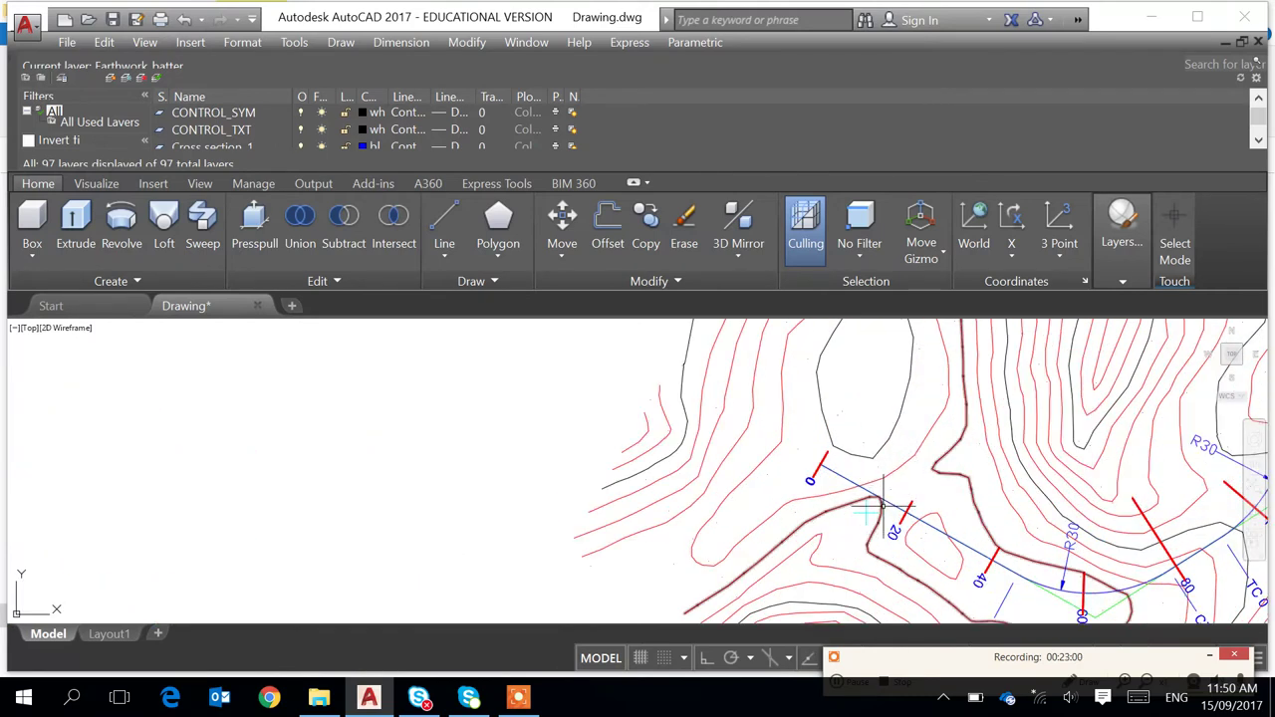
{"action": "key", "text": "o"}
{"action": "key", "text": "Return"}
{"action": "type", "text": "2.5"}
{"action": "key", "text": "Return"}
{"action": "left_click", "coordinate": [900, 509]}
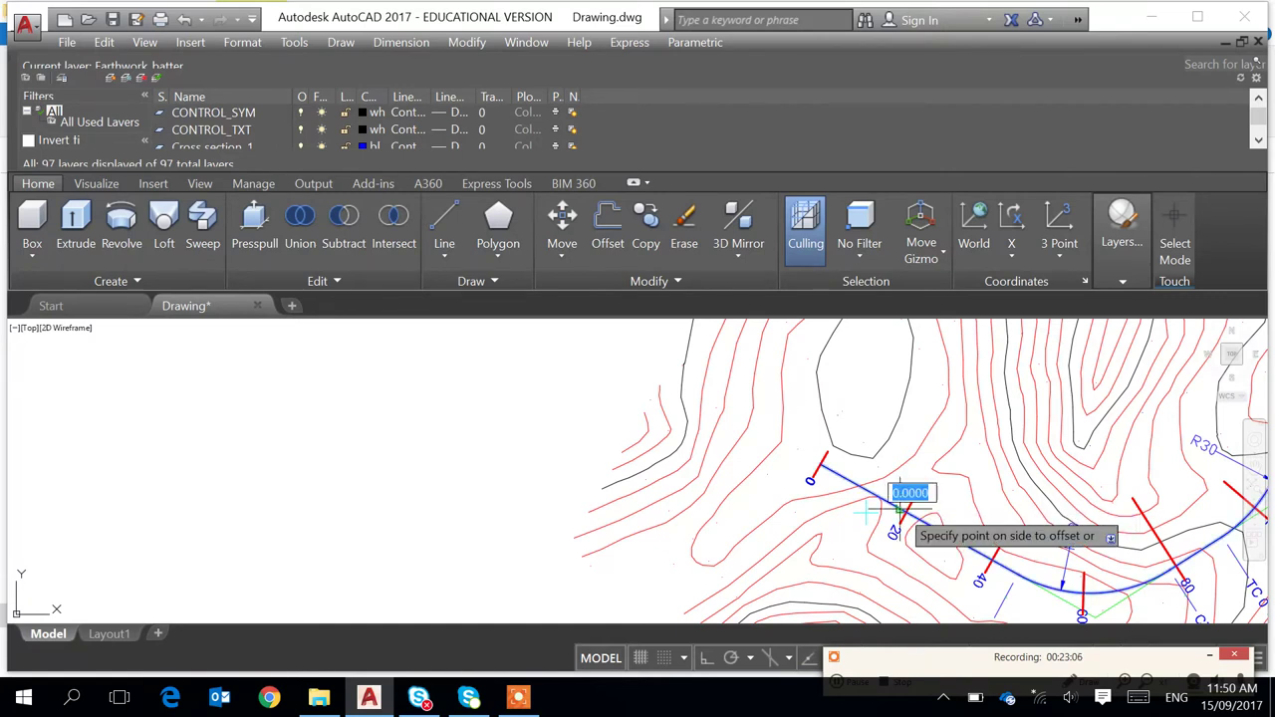
{"action": "left_click", "coordinate": [882, 492]}
{"action": "left_click", "coordinate": [865, 520]}
{"action": "left_click", "coordinate": [866, 515]}
{"action": "scroll", "coordinate": [892, 528], "scroll_direction": "down", "scroll_amount": 2}
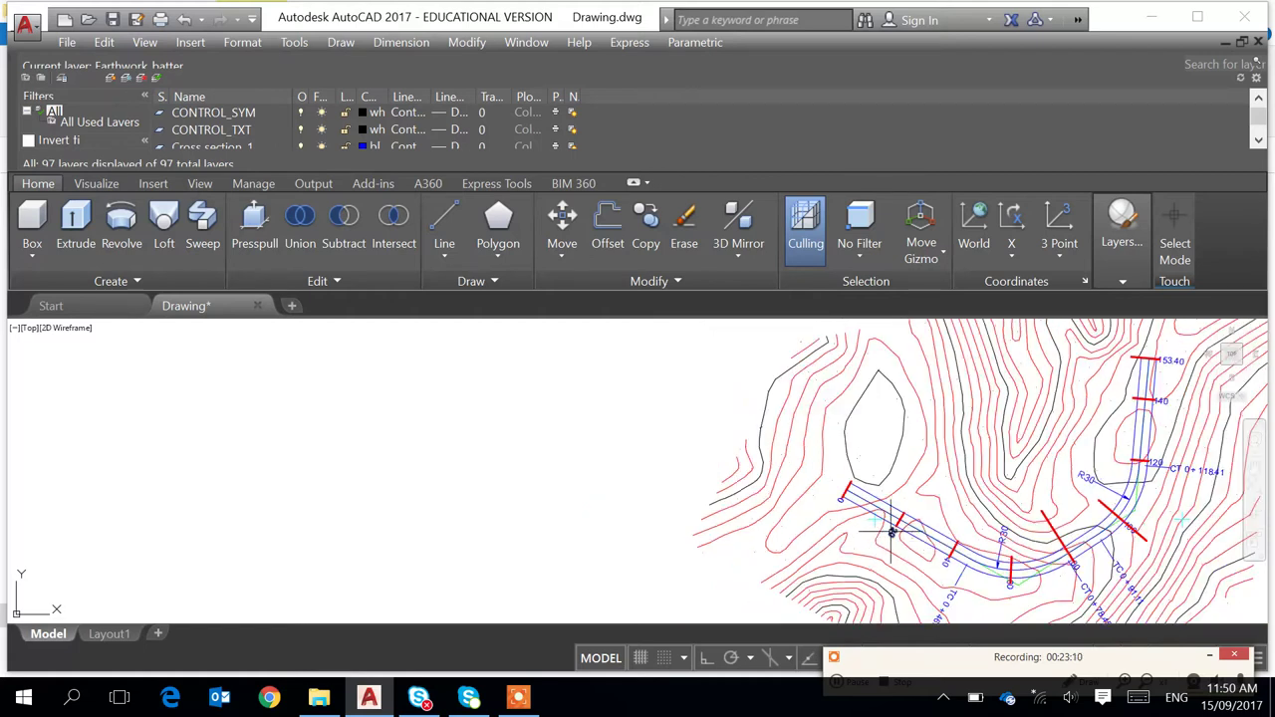
Draw the inner earthwork limit as a polyline through the inner ends of the red limit lines at chainages 0, 20, 40 and 60
{"action": "scroll", "coordinate": [892, 531], "scroll_direction": "up", "scroll_amount": 5}
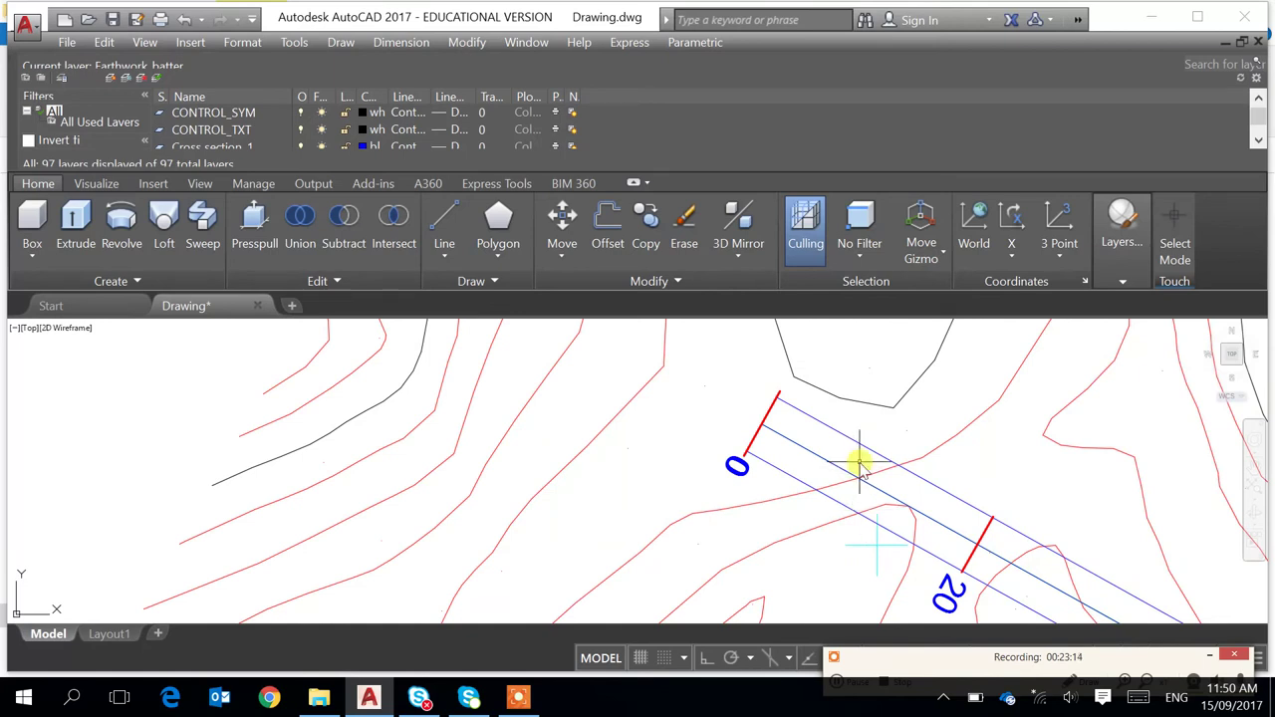
{"action": "key", "text": "Return"}
{"action": "left_click", "coordinate": [779, 393]}
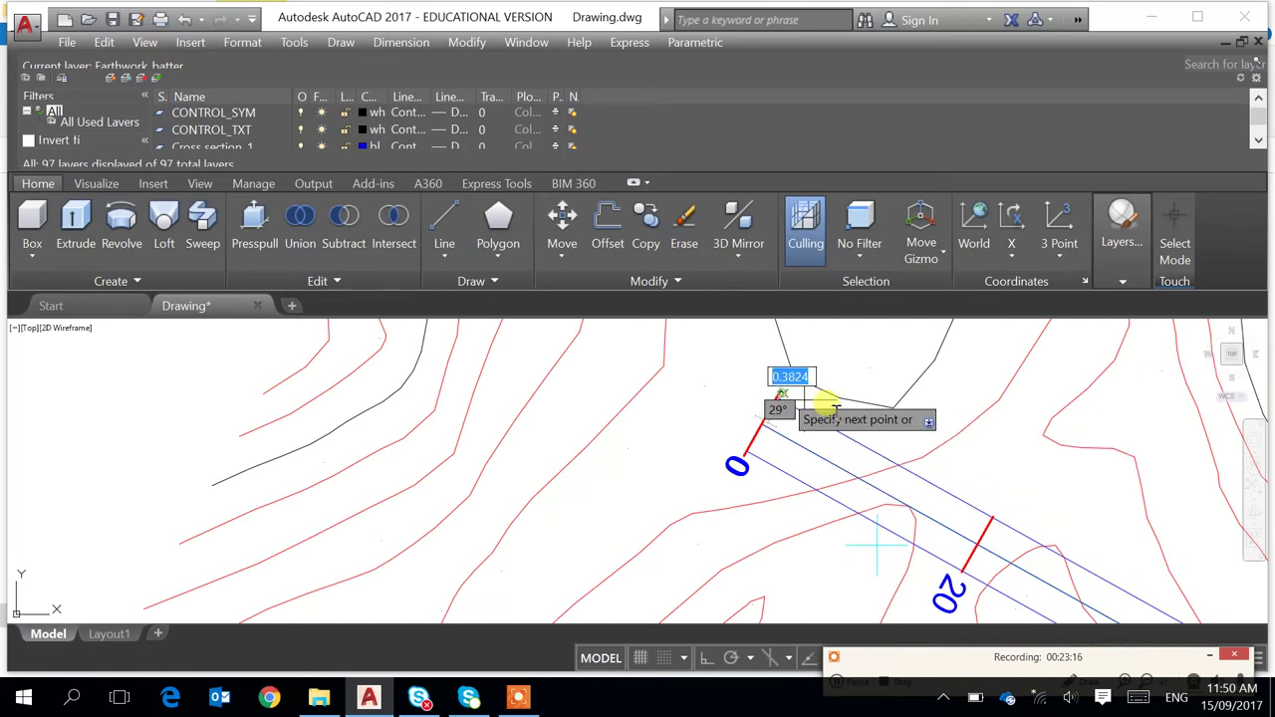
{"action": "left_click", "coordinate": [993, 517]}
{"action": "middle_click_drag", "start_coordinate": [1082, 541], "coordinate": [790, 370]}
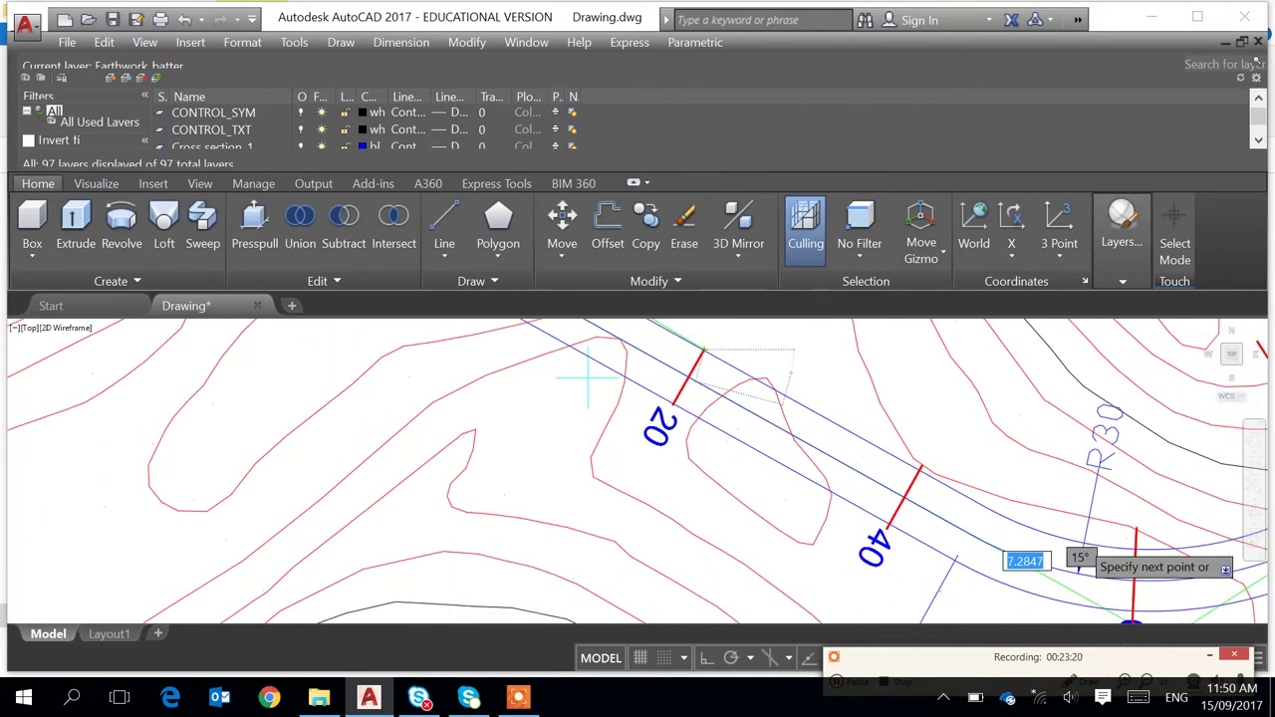
{"action": "scroll", "coordinate": [897, 446], "scroll_direction": "up", "scroll_amount": 3}
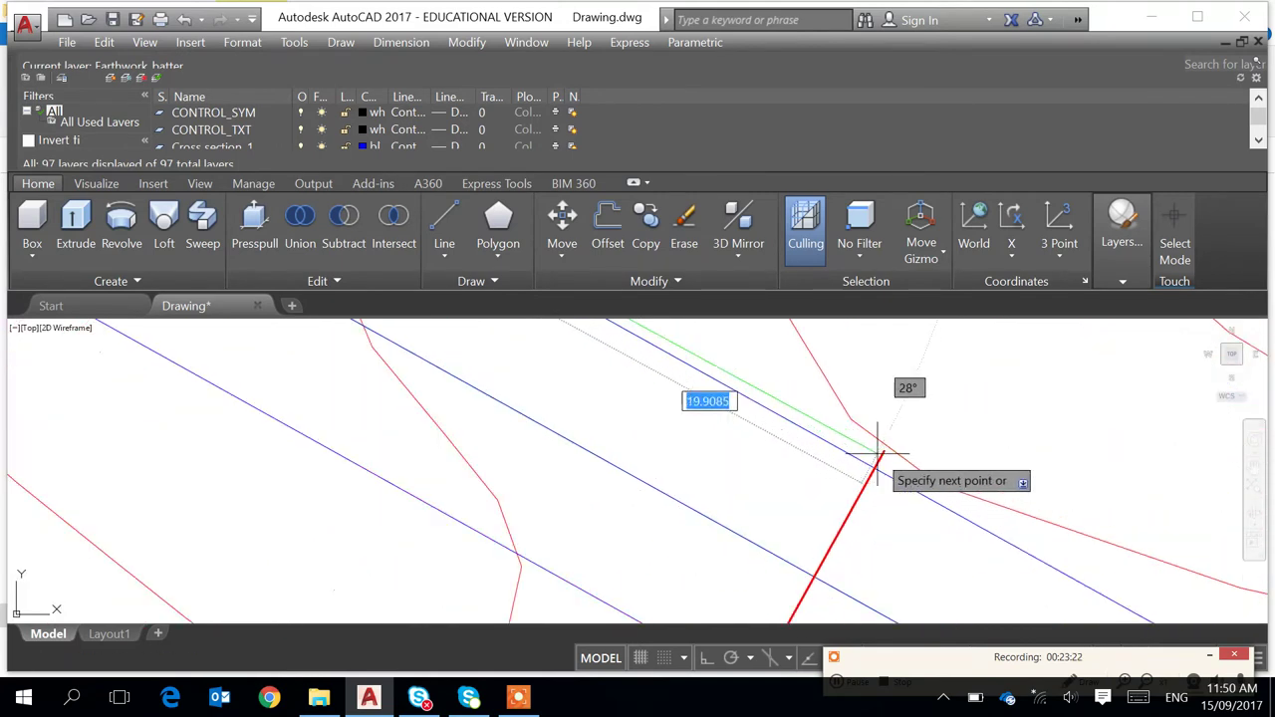
{"action": "left_click", "coordinate": [883, 451]}
{"action": "scroll", "coordinate": [891, 438], "scroll_direction": "down", "scroll_amount": 3}
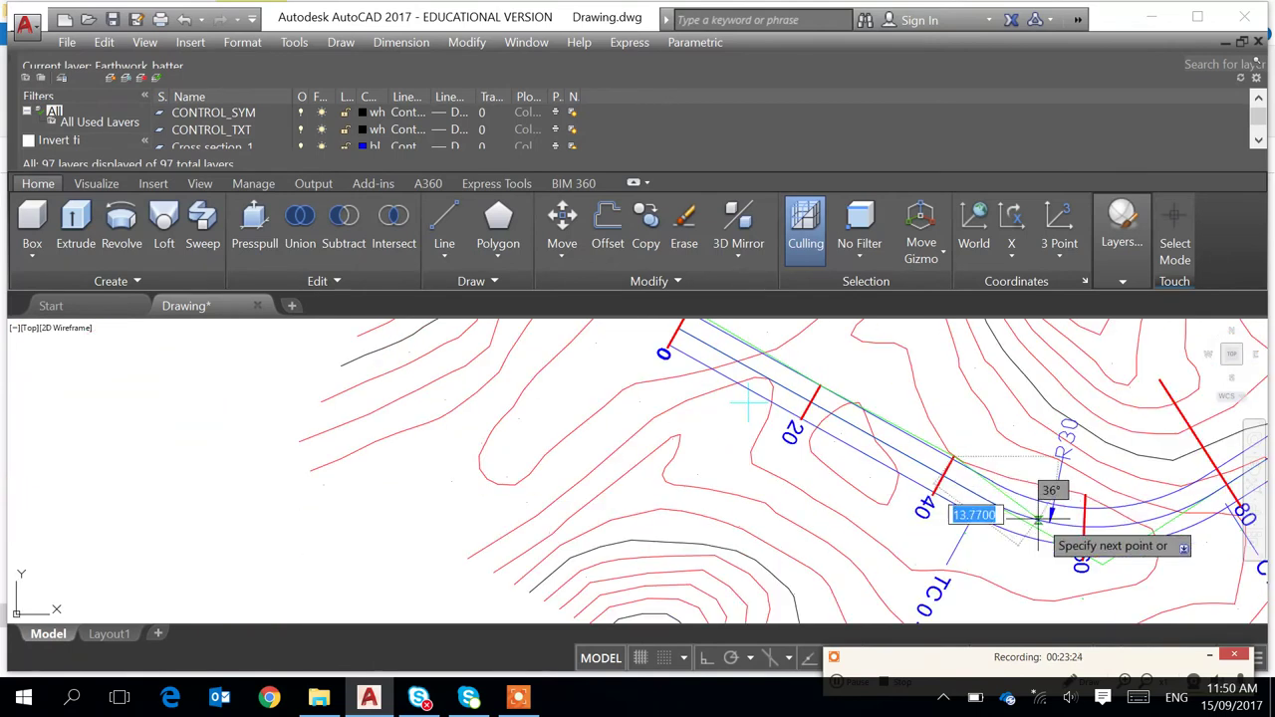
{"action": "middle_click_drag", "start_coordinate": [957, 494], "coordinate": [947, 491]}
{"action": "scroll", "coordinate": [995, 482], "scroll_direction": "up", "scroll_amount": 4}
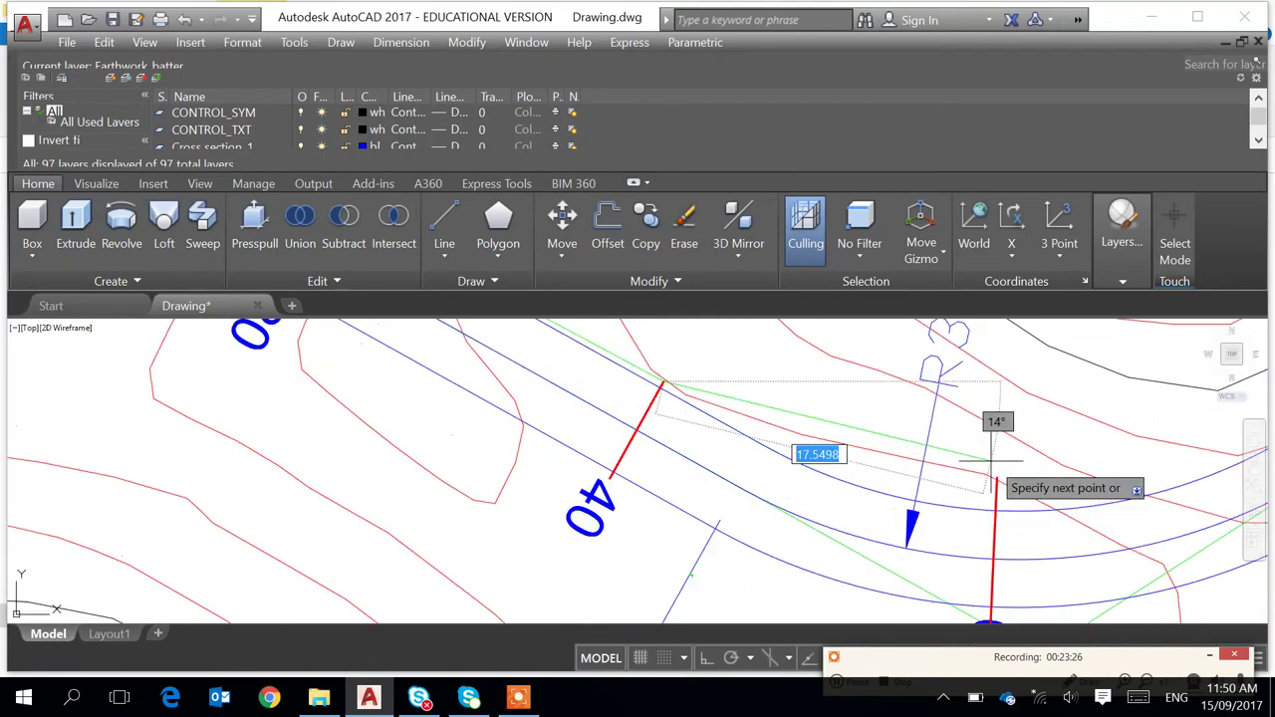
{"action": "left_click", "coordinate": [996, 477]}
{"action": "scroll", "coordinate": [1052, 490], "scroll_direction": "down", "scroll_amount": 4}
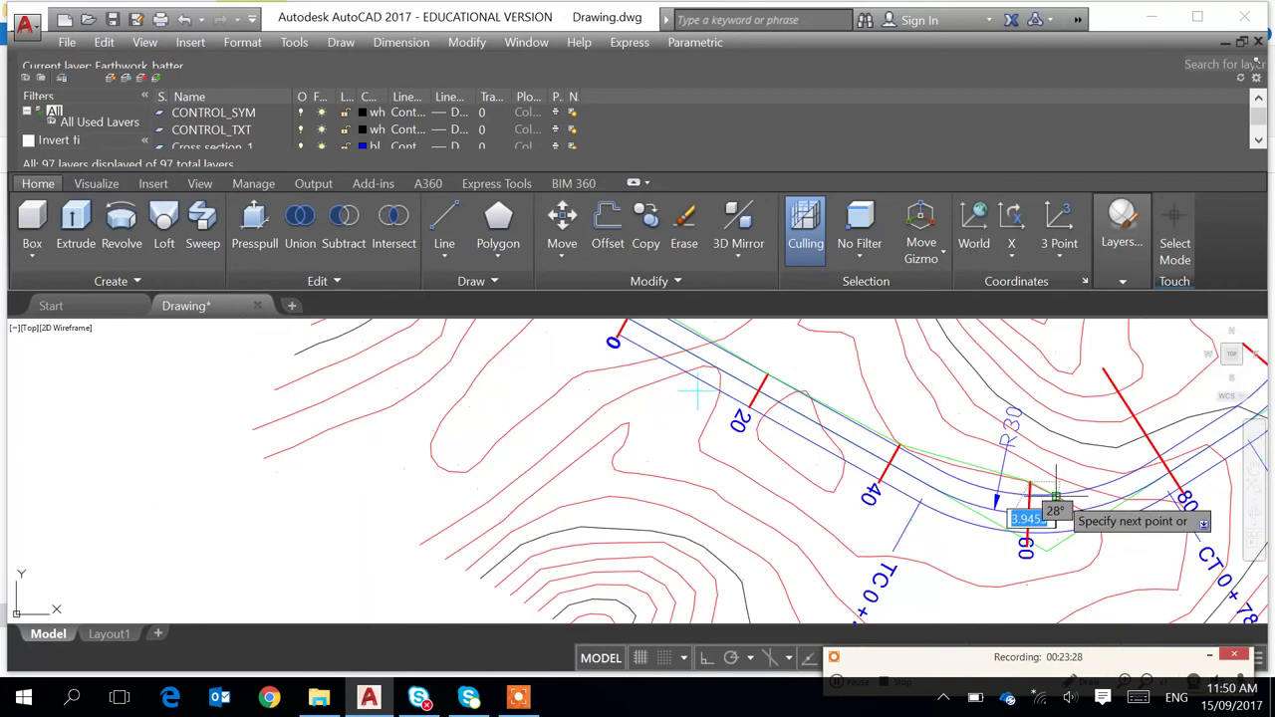
Continue the polyline to the inner road edge about 8.4 m past the chainage 60 point, on to the inner ends of the chainage 80 and 100 limit lines
{"action": "middle_click_drag", "start_coordinate": [1078, 513], "coordinate": [1007, 508]}
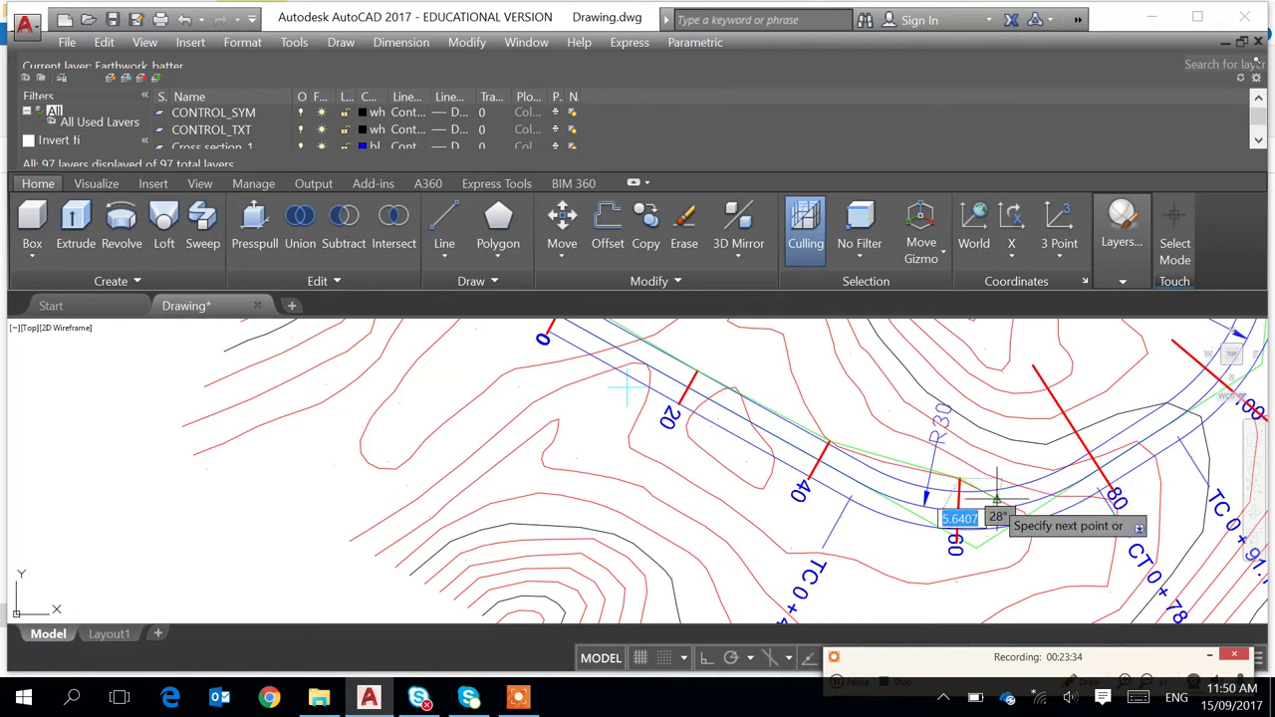
{"action": "scroll", "coordinate": [1012, 486], "scroll_direction": "up", "scroll_amount": 2}
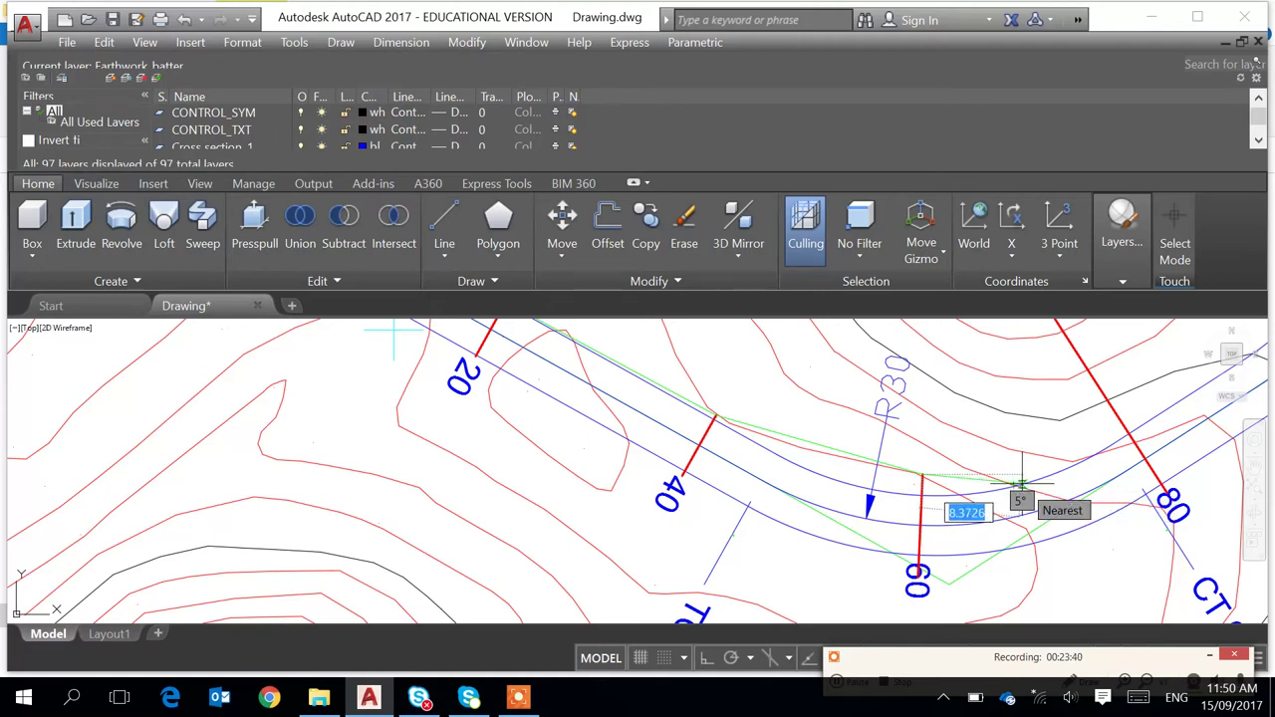
{"action": "left_click", "coordinate": [1021, 485]}
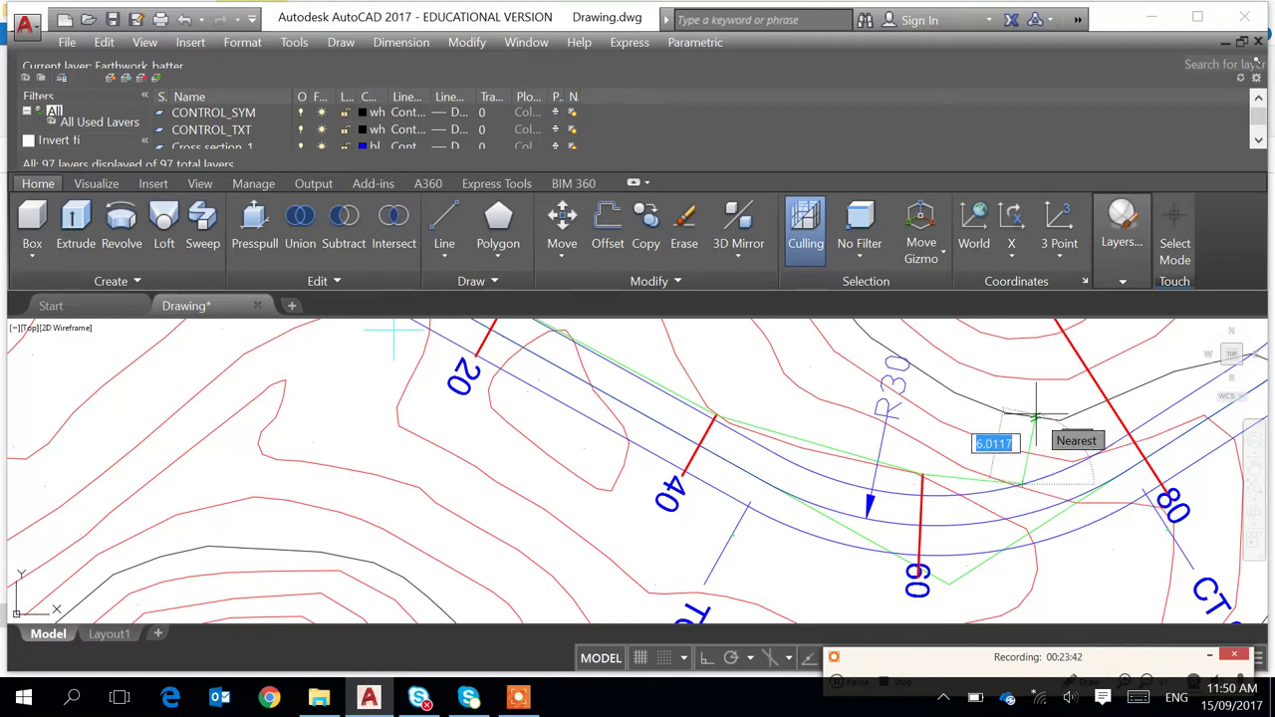
{"action": "middle_click_drag", "start_coordinate": [1036, 415], "coordinate": [1041, 549]}
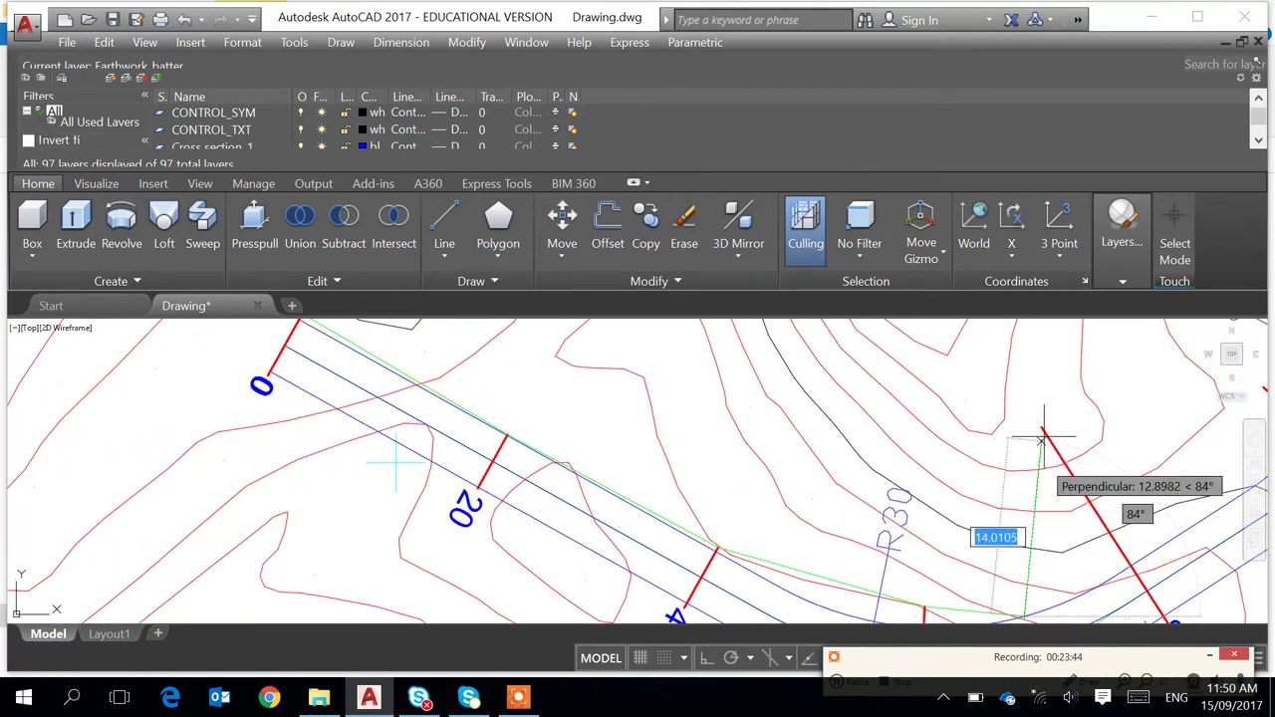
{"action": "scroll", "coordinate": [1041, 426], "scroll_direction": "down", "scroll_amount": 4}
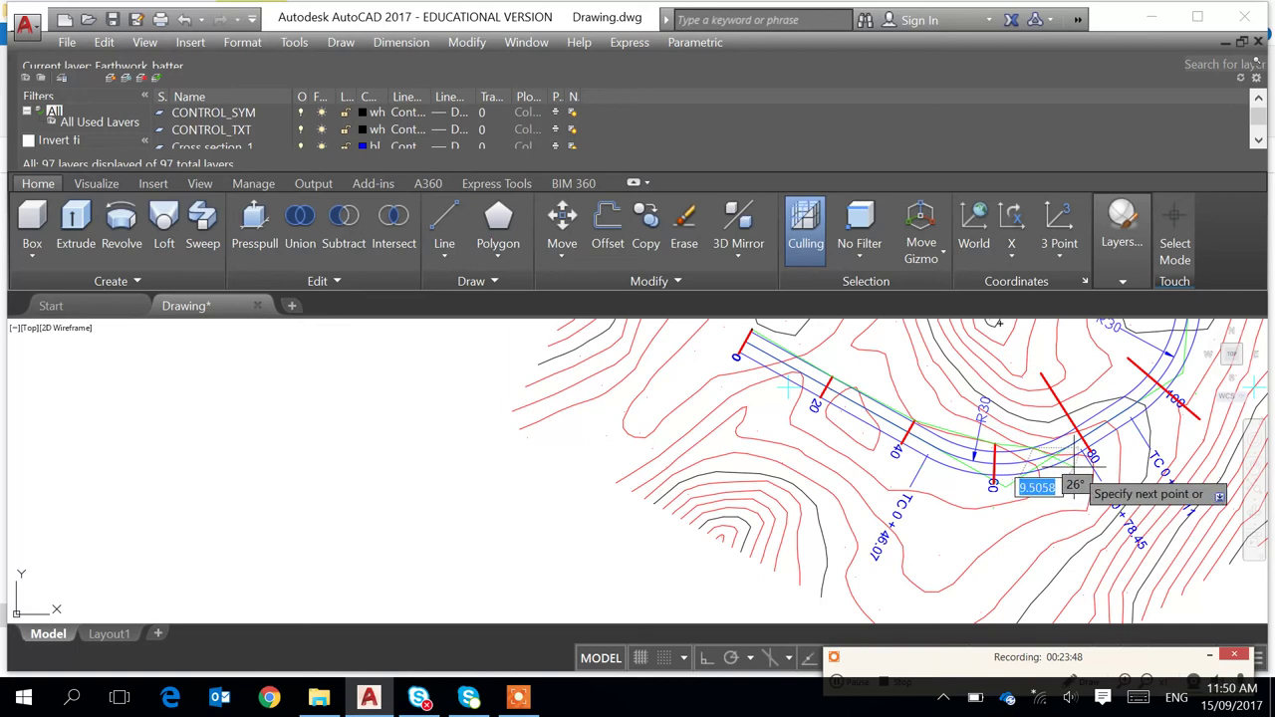
{"action": "left_click", "coordinate": [1040, 372]}
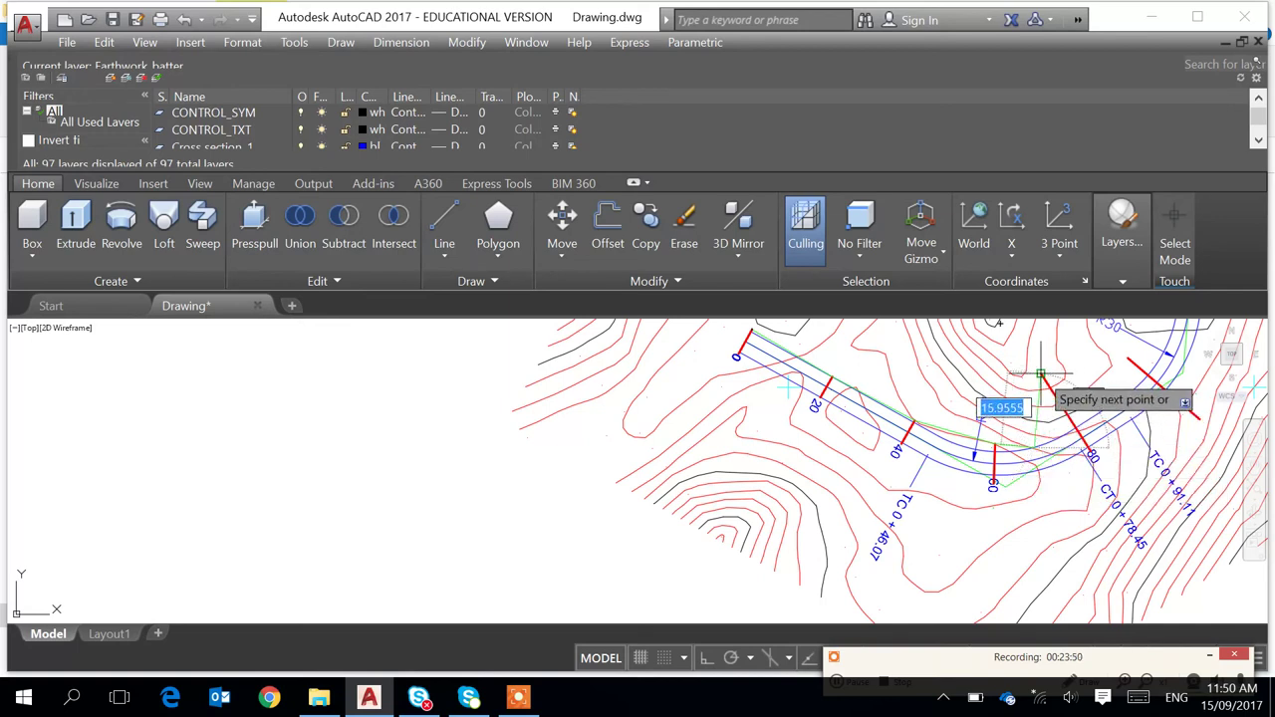
{"action": "middle_click_drag", "start_coordinate": [1079, 369], "coordinate": [1026, 457]}
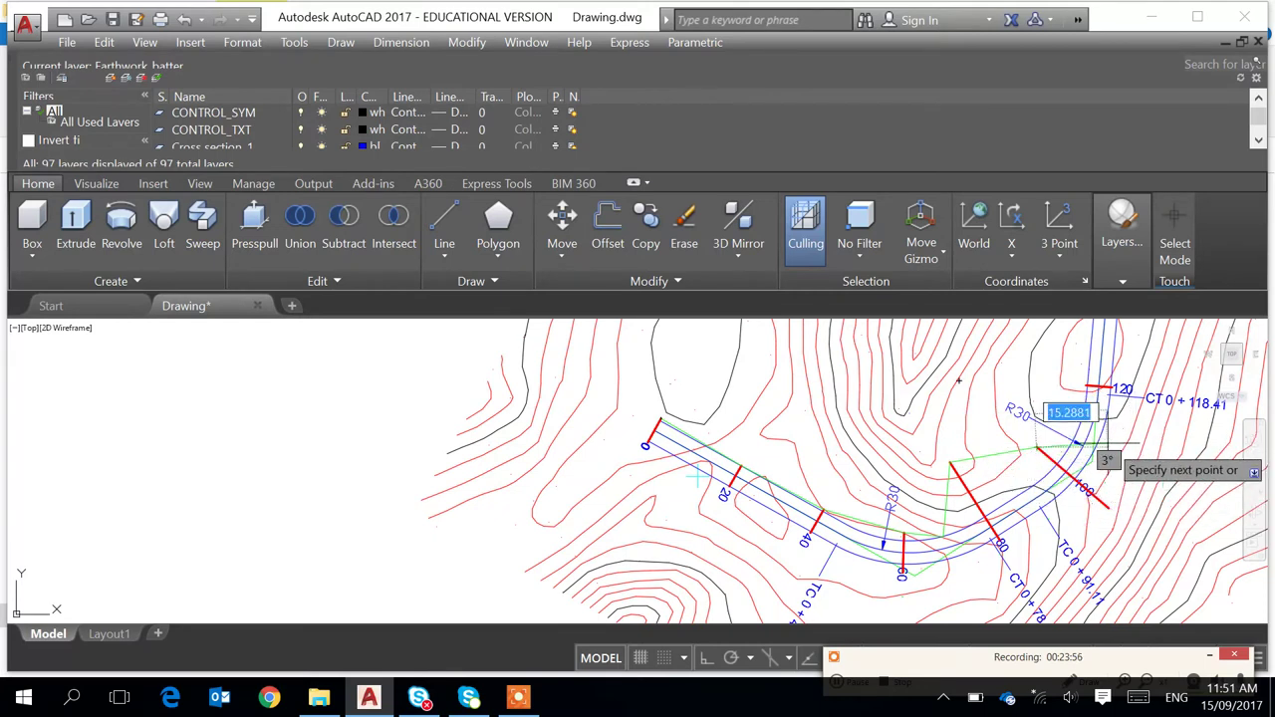
Examine the inner batter line between chainages 100 and 140 on the finished plan for comparison with the working plan
{"action": "scroll", "coordinate": [1096, 460], "scroll_direction": "down", "scroll_amount": 5}
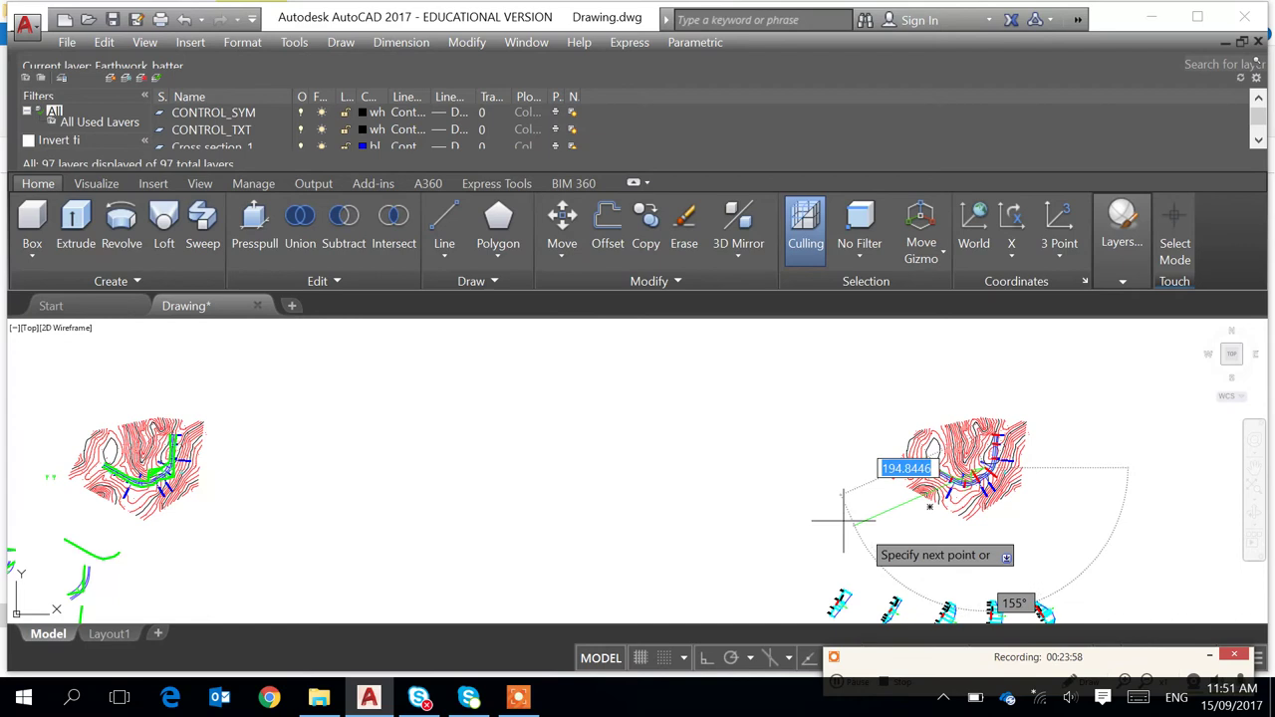
{"action": "scroll", "coordinate": [262, 512], "scroll_direction": "down", "scroll_amount": 2}
{"action": "scroll", "coordinate": [389, 478], "scroll_direction": "down", "scroll_amount": 3}
{"action": "scroll", "coordinate": [587, 478], "scroll_direction": "up", "scroll_amount": 8}
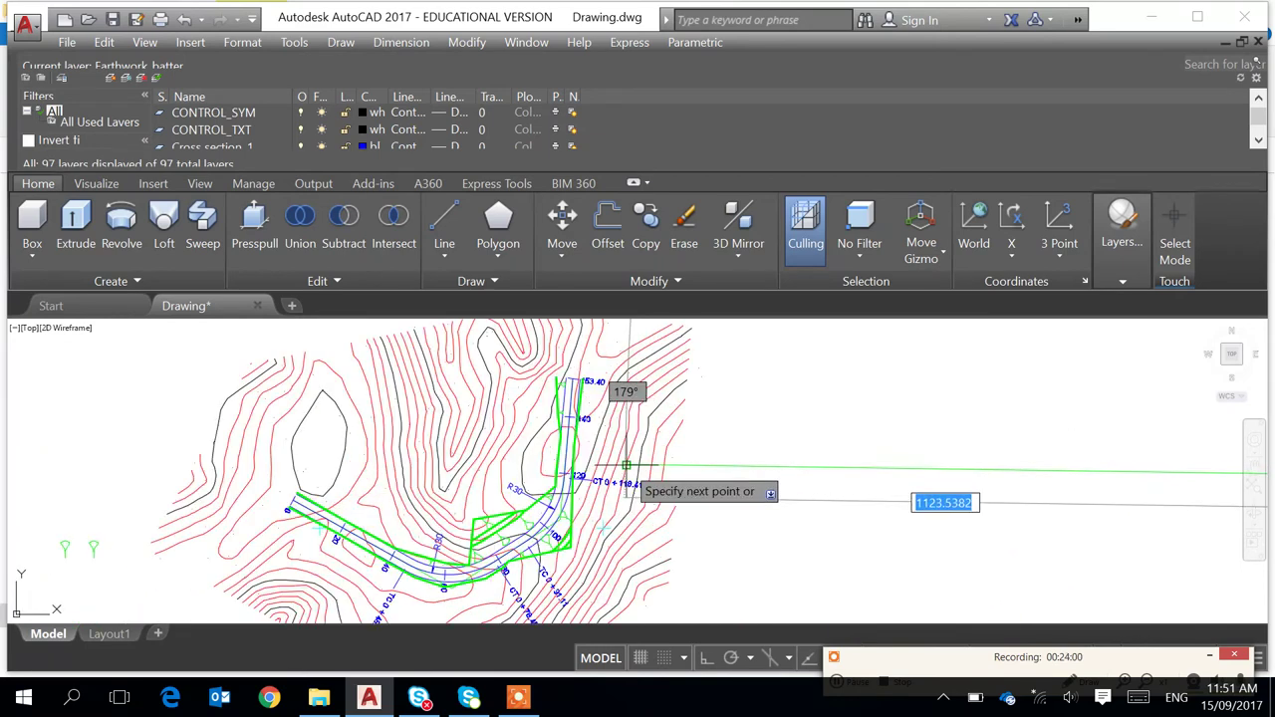
{"action": "scroll", "coordinate": [568, 501], "scroll_direction": "up", "scroll_amount": 2}
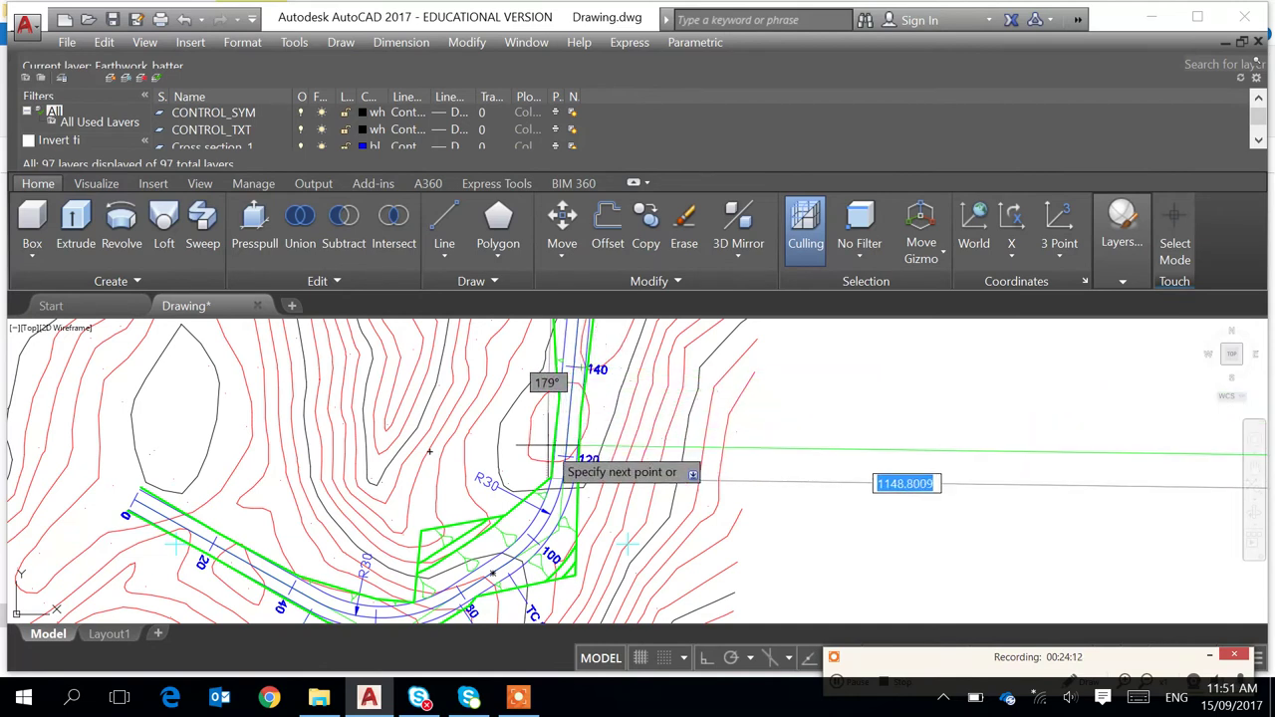
{"action": "scroll", "coordinate": [697, 393], "scroll_direction": "down", "scroll_amount": 6}
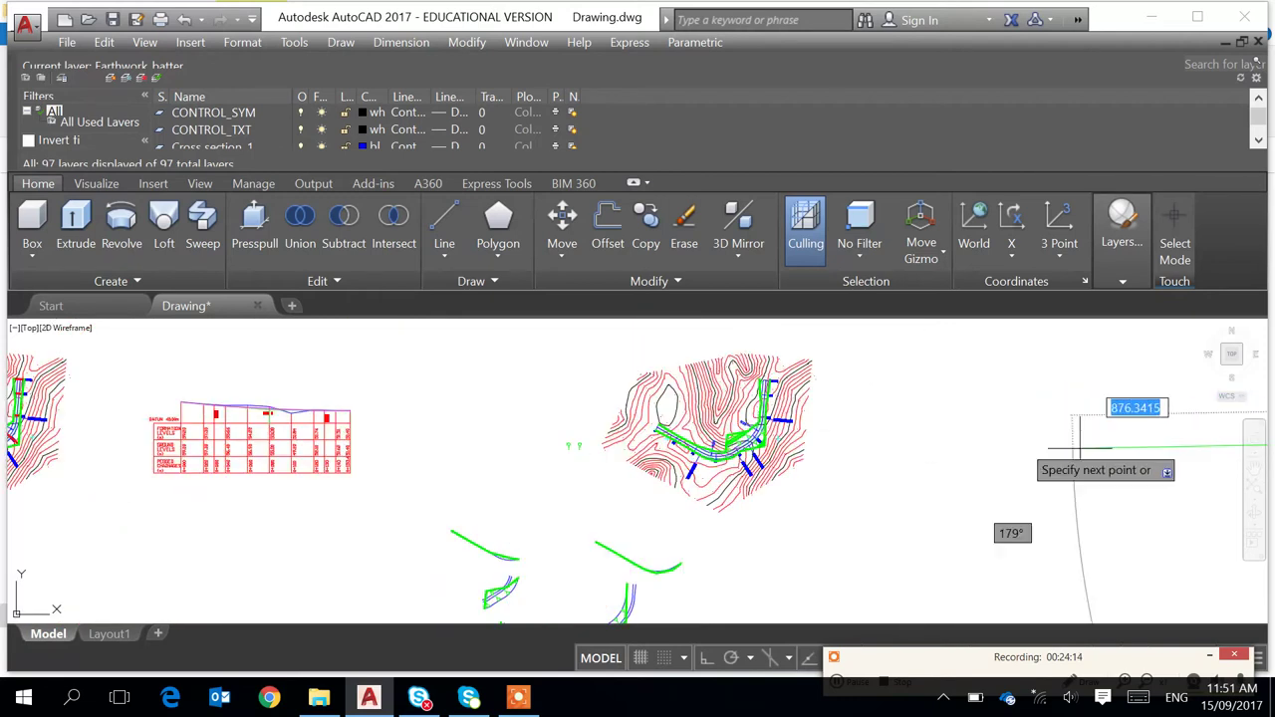
{"action": "scroll", "coordinate": [857, 453], "scroll_direction": "up", "scroll_amount": 8}
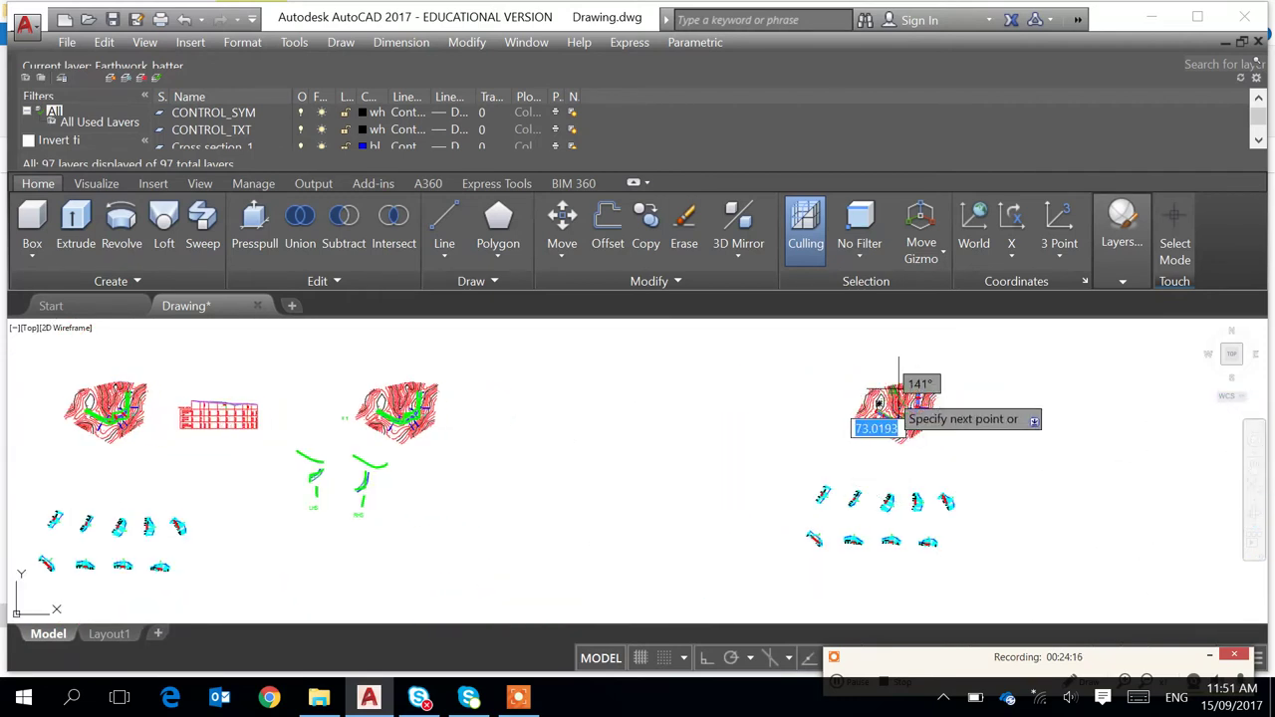
{"action": "scroll", "coordinate": [863, 450], "scroll_direction": "up", "scroll_amount": 6}
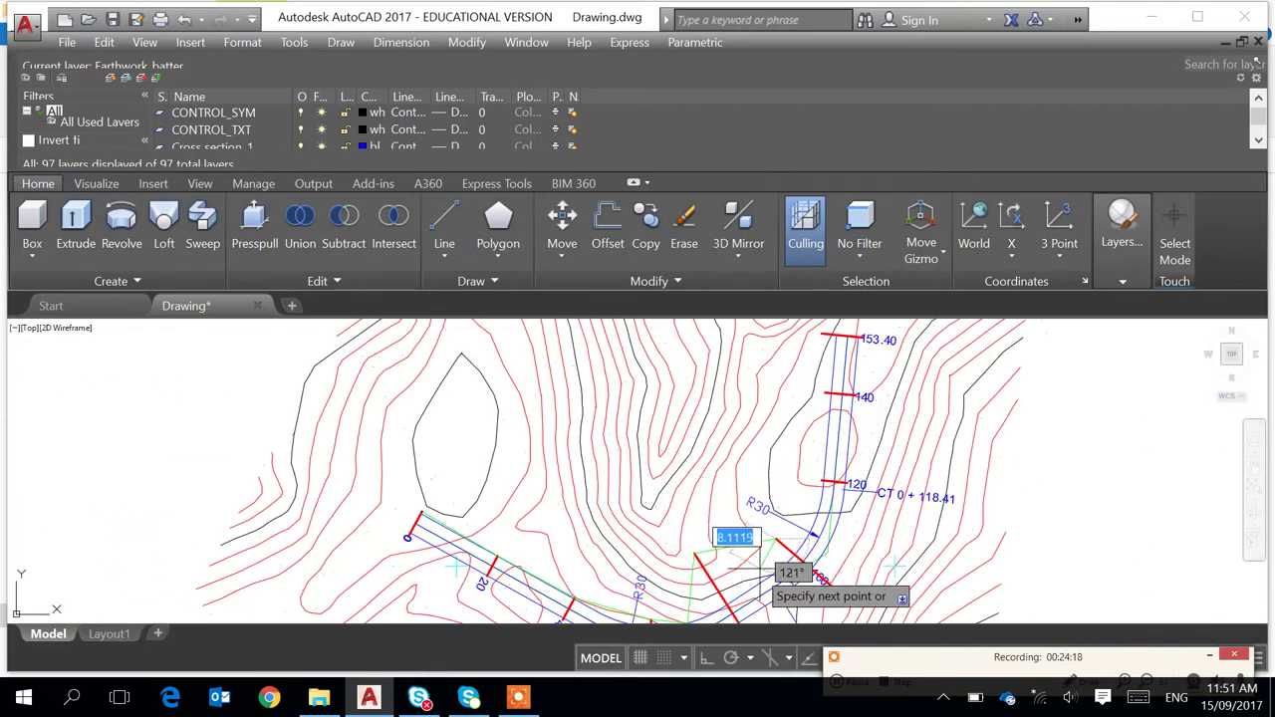
{"action": "middle_click_drag", "start_coordinate": [792, 548], "coordinate": [859, 480]}
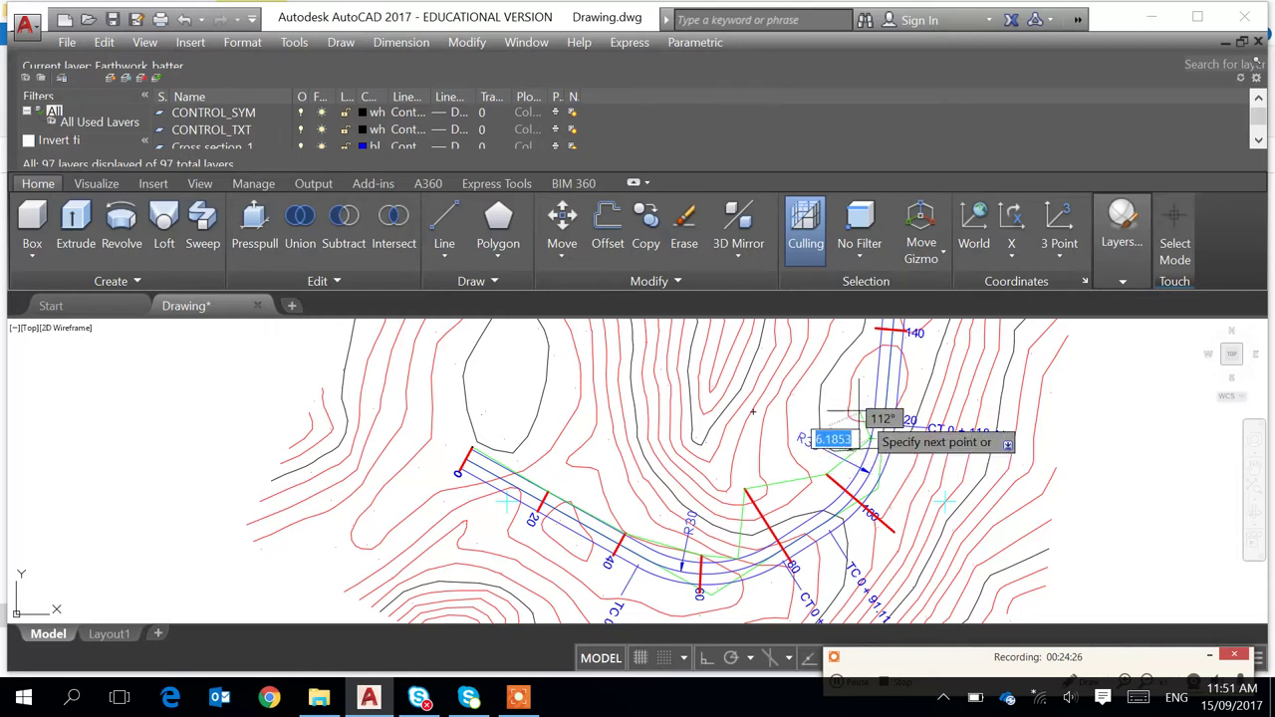
Continue the inner batter polyline to the outer end of the red chainage 120 section line and a vertex just short of chainage 140
{"action": "scroll", "coordinate": [859, 435], "scroll_direction": "up", "scroll_amount": 4}
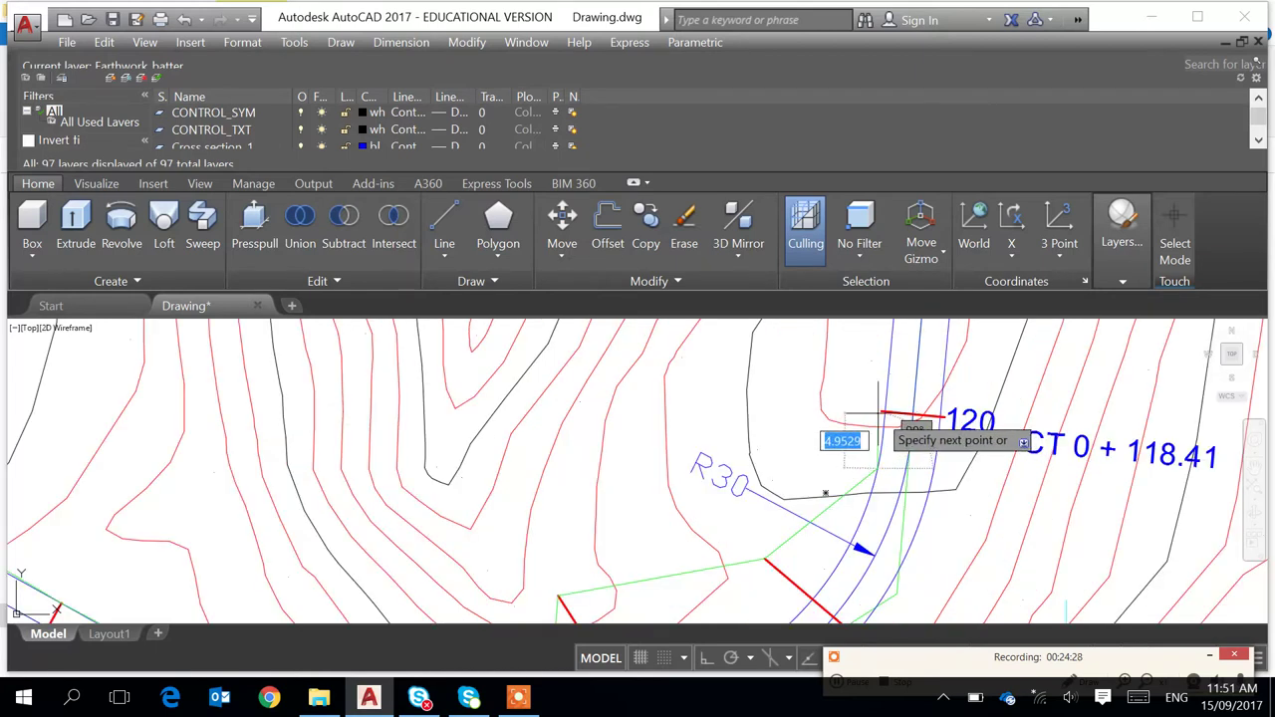
{"action": "scroll", "coordinate": [882, 411], "scroll_direction": "up", "scroll_amount": 3}
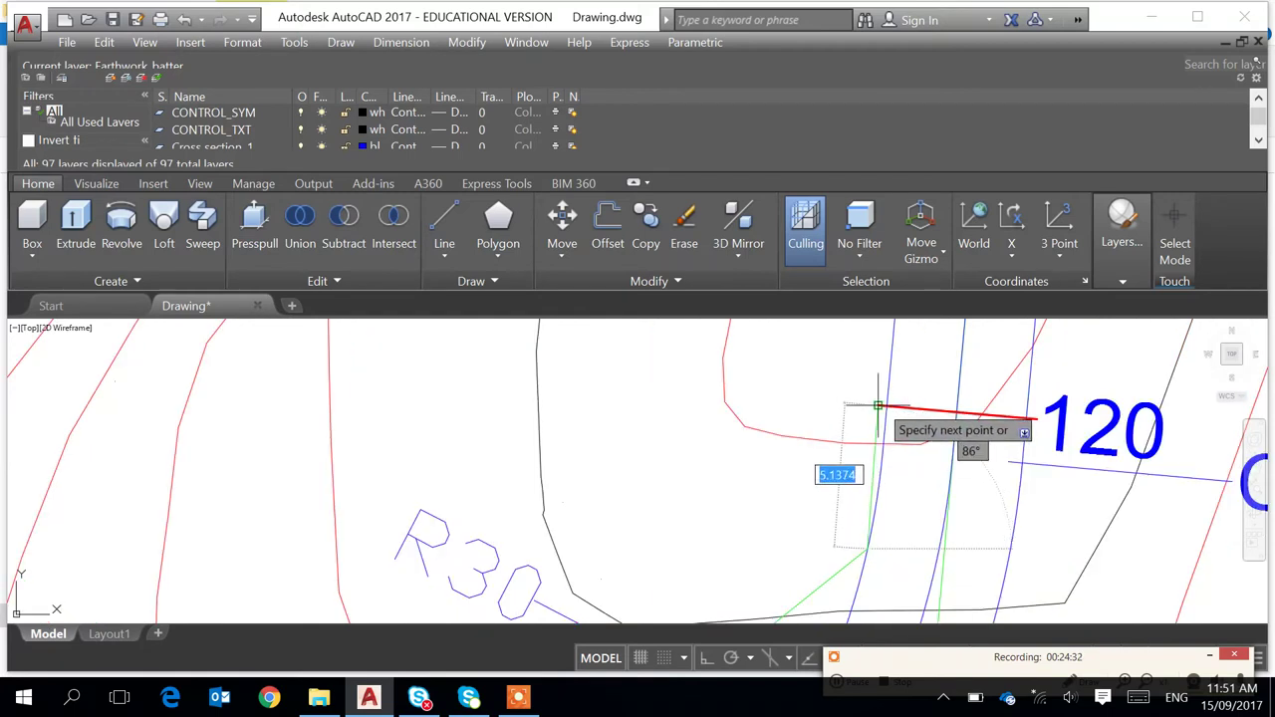
{"action": "left_click", "coordinate": [878, 406]}
{"action": "mouse_move", "coordinate": [899, 372]}
{"action": "middle_mouse_down"}
{"action": "mouse_move", "coordinate": [870, 433]}
{"action": "mouse_move", "coordinate": [862, 333]}
{"action": "mouse_move", "coordinate": [806, 499]}
{"action": "middle_mouse_up"}
{"action": "scroll", "coordinate": [808, 497], "scroll_direction": "down", "scroll_amount": 2}
{"action": "middle_click_drag", "start_coordinate": [823, 375], "coordinate": [766, 528]}
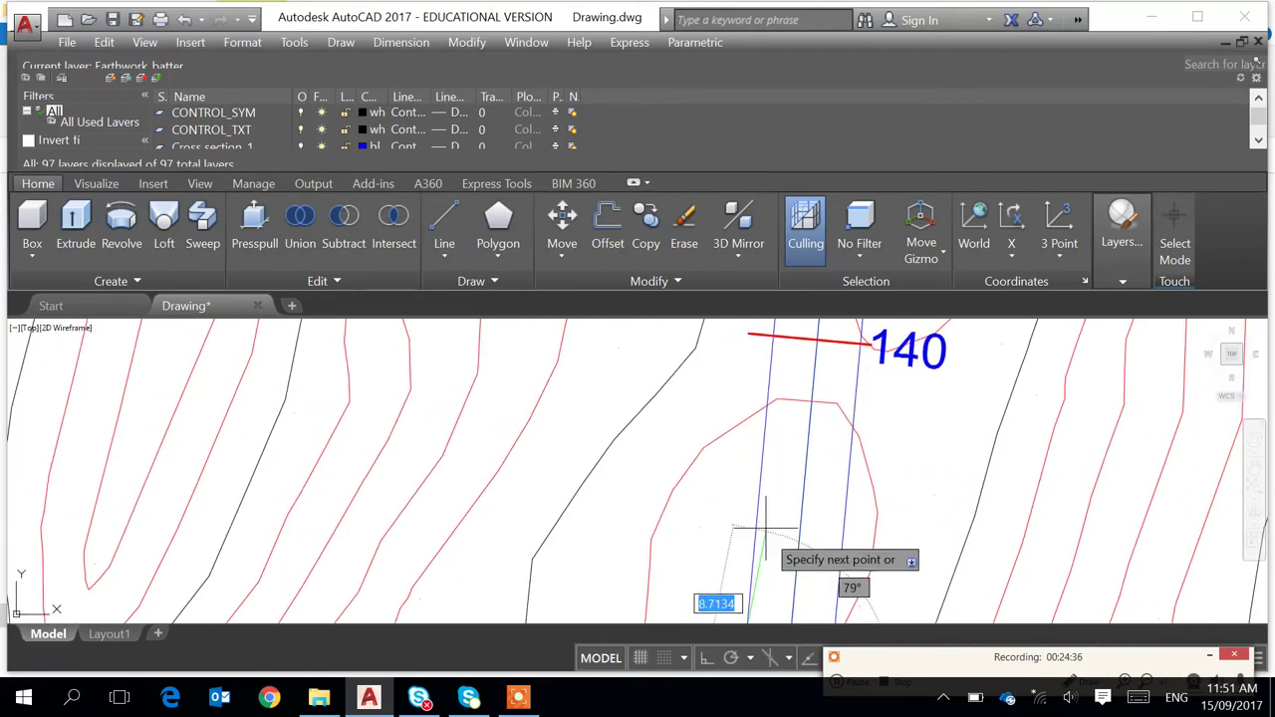
{"action": "left_click", "coordinate": [767, 388]}
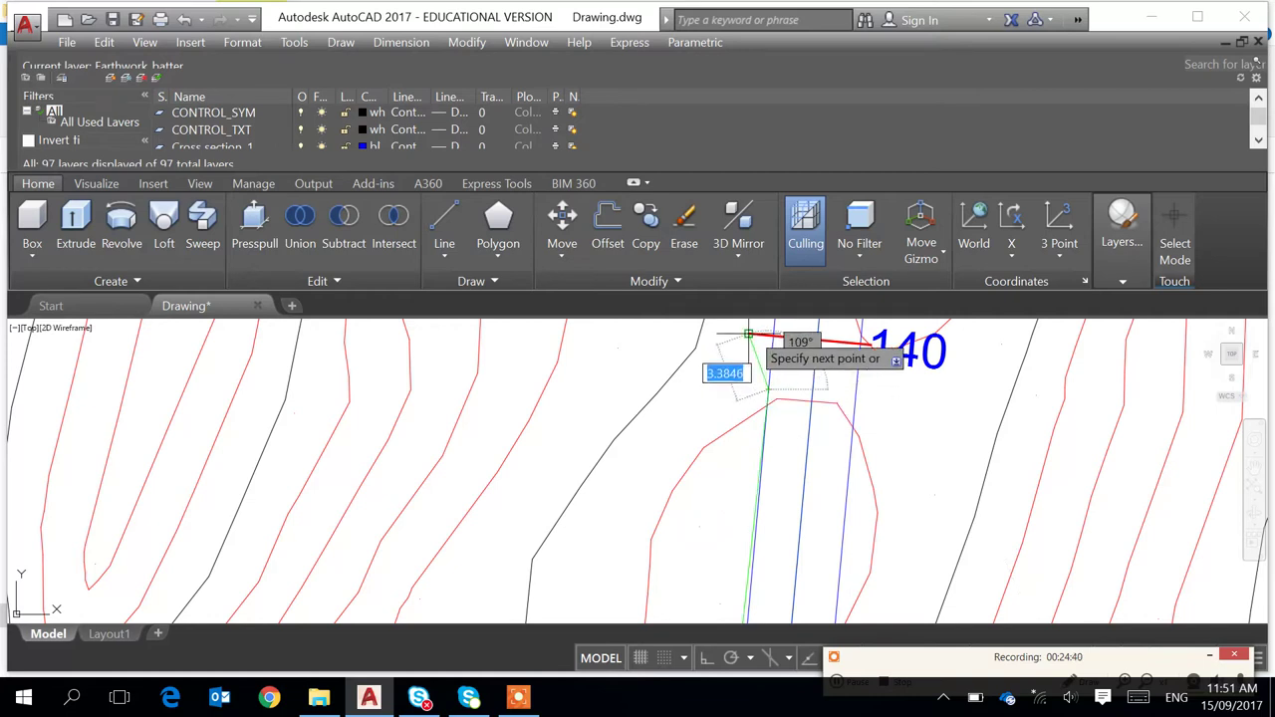
Extend the batter polyline along the ends of the chainage 140 and 153.40 section lines and finish it there
{"action": "middle_click_drag", "start_coordinate": [748, 335], "coordinate": [757, 490]}
{"action": "scroll", "coordinate": [765, 503], "scroll_direction": "down", "scroll_amount": 1}
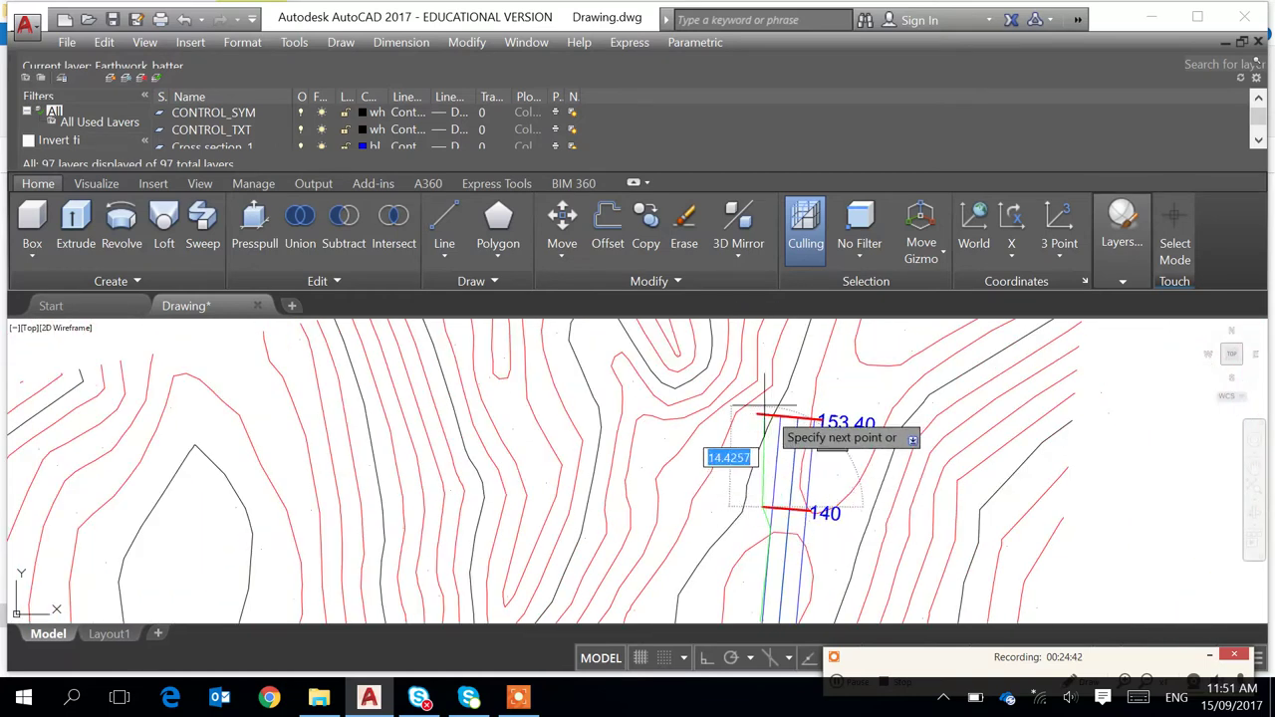
{"action": "left_click", "coordinate": [757, 415]}
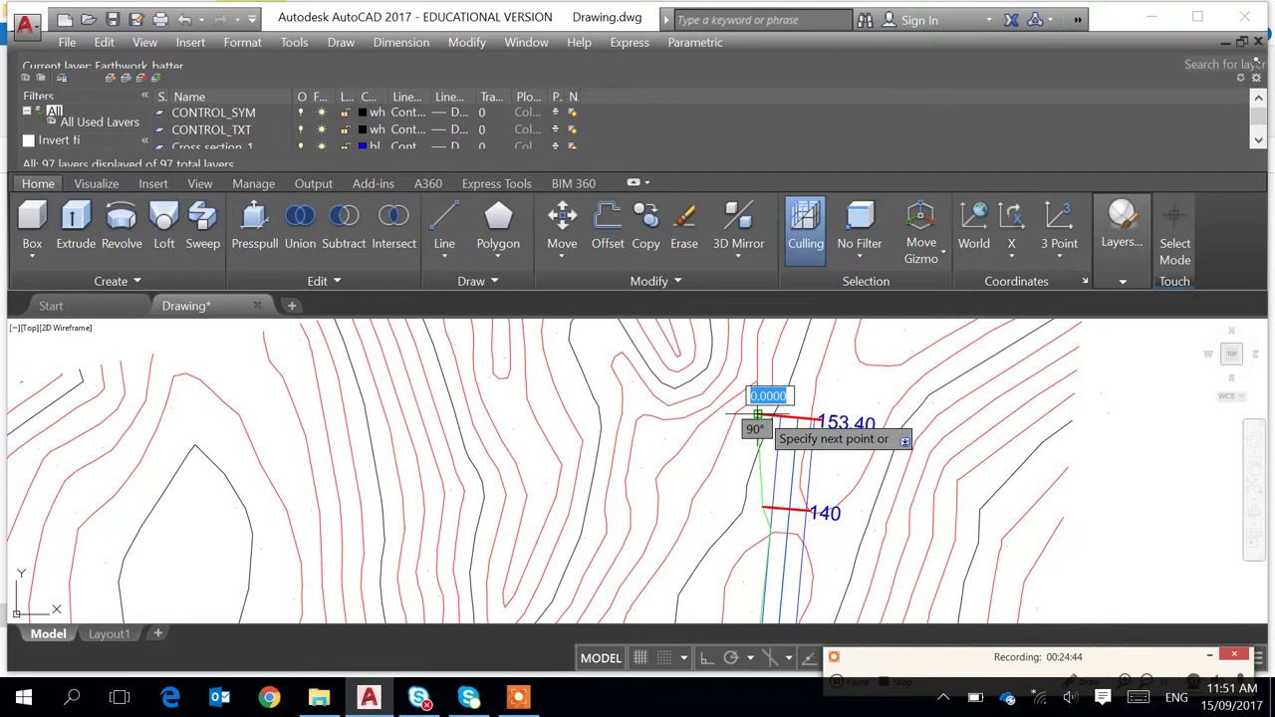
{"action": "key", "text": "Escape"}
Examine the outer batter line along the road from chainage 0 to 140 on the finished plan
{"action": "middle_click_drag", "start_coordinate": [743, 548], "coordinate": [742, 366]}
{"action": "scroll", "coordinate": [742, 364], "scroll_direction": "down", "scroll_amount": 2}
{"action": "mouse_move", "coordinate": [488, 612]}
{"action": "middle_mouse_down"}
{"action": "mouse_move", "coordinate": [527, 532]}
{"action": "mouse_move", "coordinate": [560, 535]}
{"action": "middle_mouse_up"}
{"action": "scroll", "coordinate": [589, 546], "scroll_direction": "down", "scroll_amount": 4}
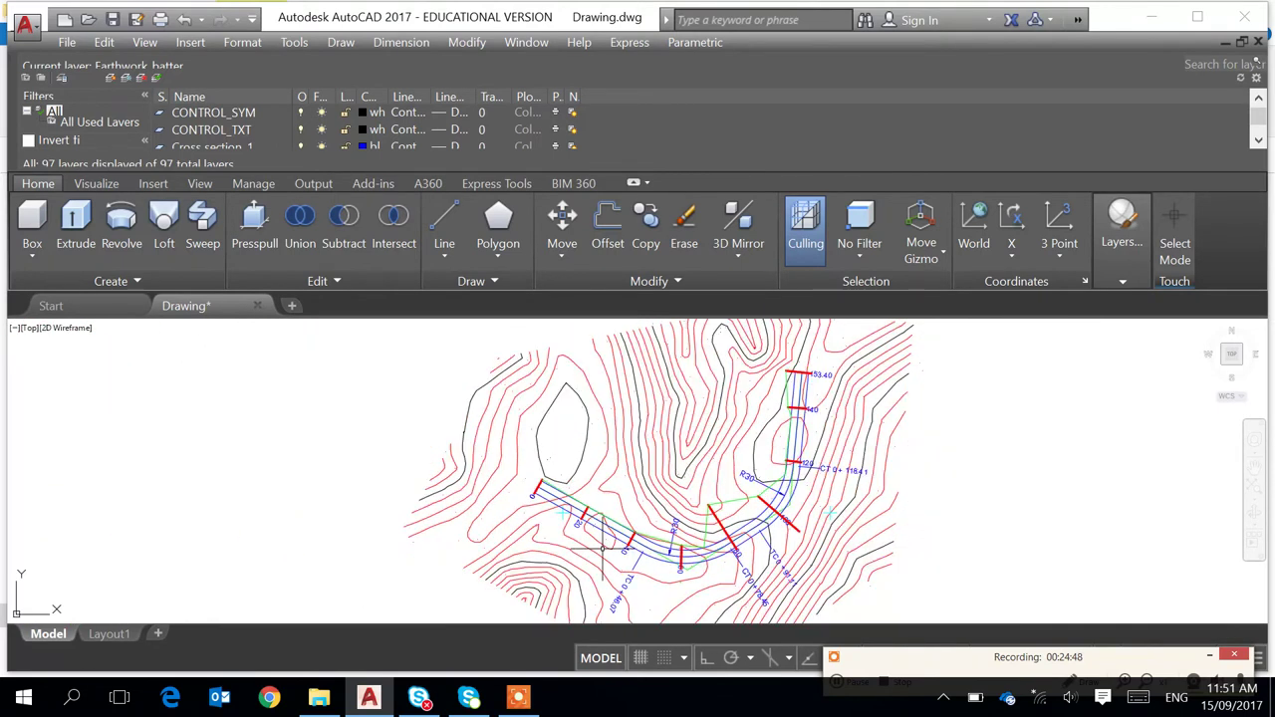
{"action": "middle_click_drag", "start_coordinate": [220, 535], "coordinate": [713, 480]}
{"action": "scroll", "coordinate": [293, 474], "scroll_direction": "up", "scroll_amount": 6}
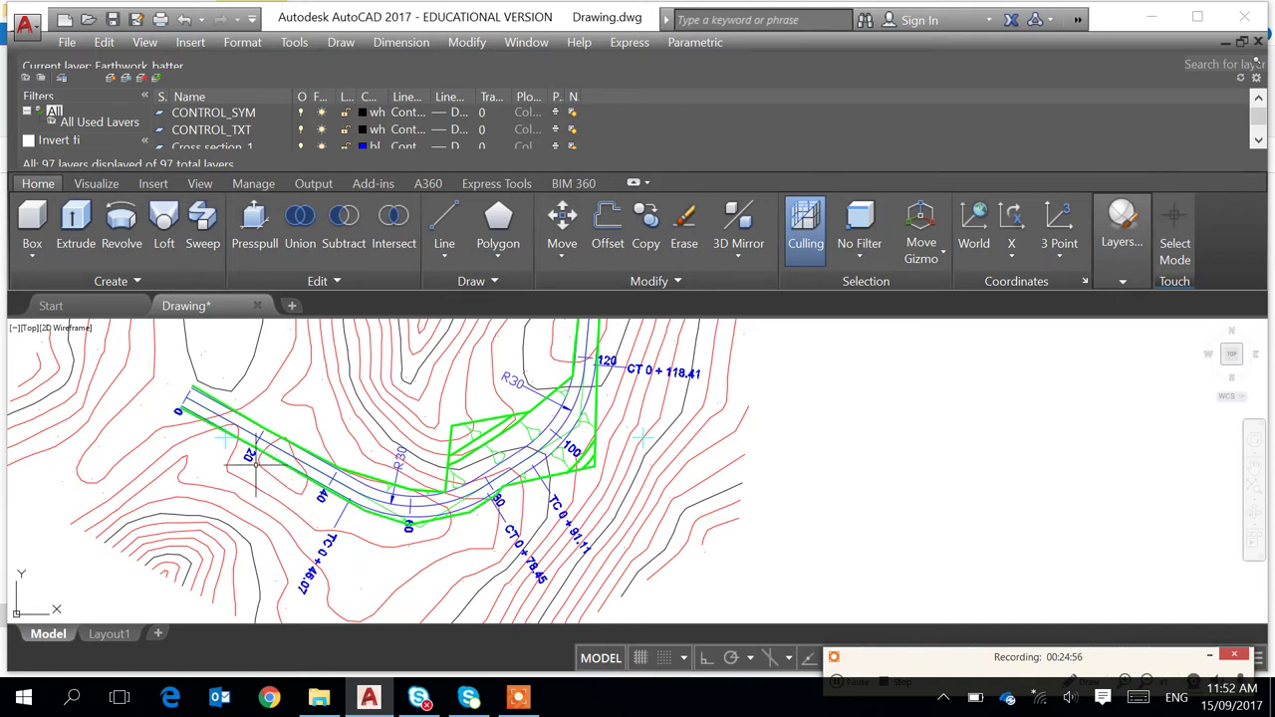
{"action": "scroll", "coordinate": [232, 453], "scroll_direction": "up", "scroll_amount": 4}
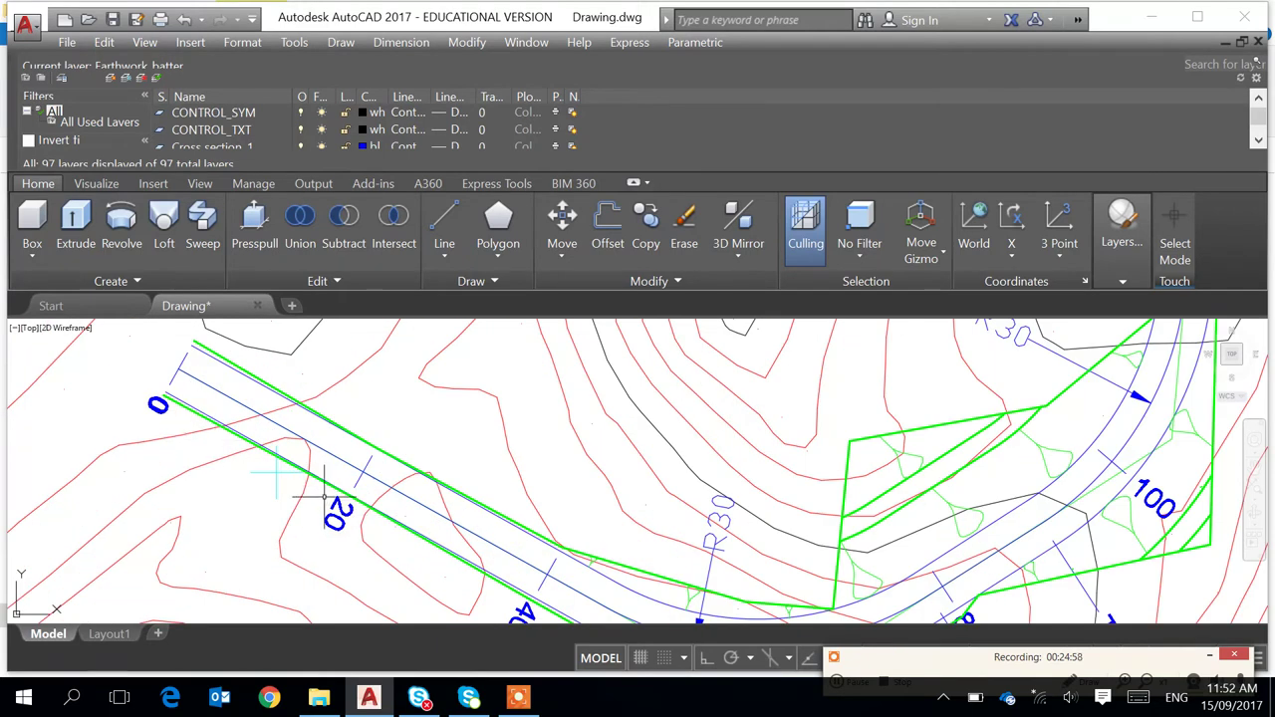
{"action": "middle_click_drag", "start_coordinate": [447, 557], "coordinate": [221, 385]}
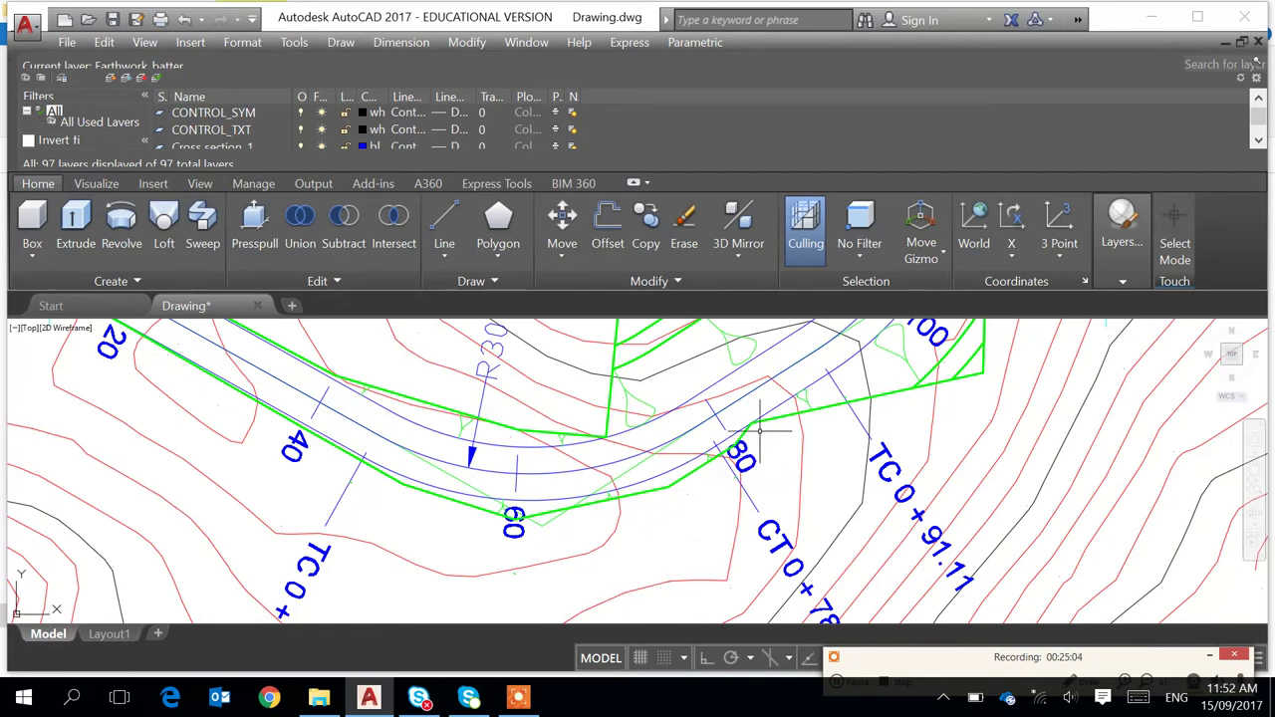
{"action": "middle_click_drag", "start_coordinate": [765, 428], "coordinate": [771, 528]}
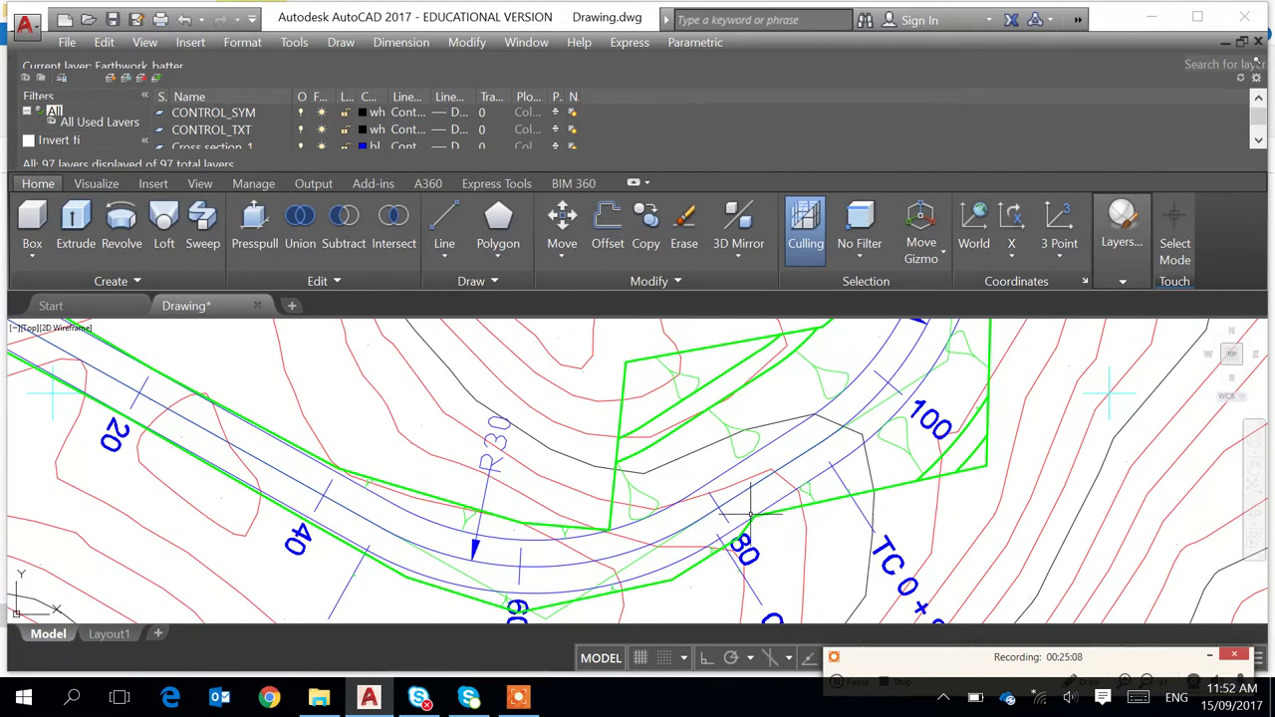
{"action": "middle_click_drag", "start_coordinate": [984, 491], "coordinate": [931, 614]}
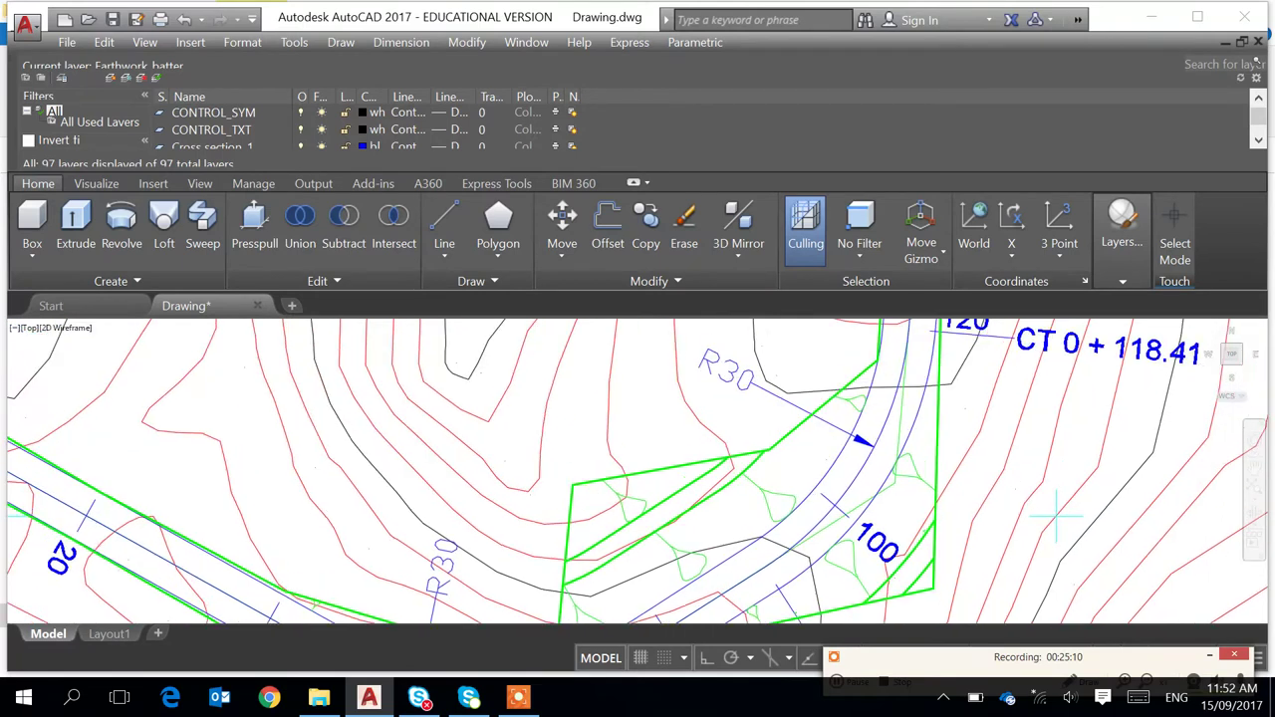
{"action": "middle_click_drag", "start_coordinate": [954, 420], "coordinate": [941, 534]}
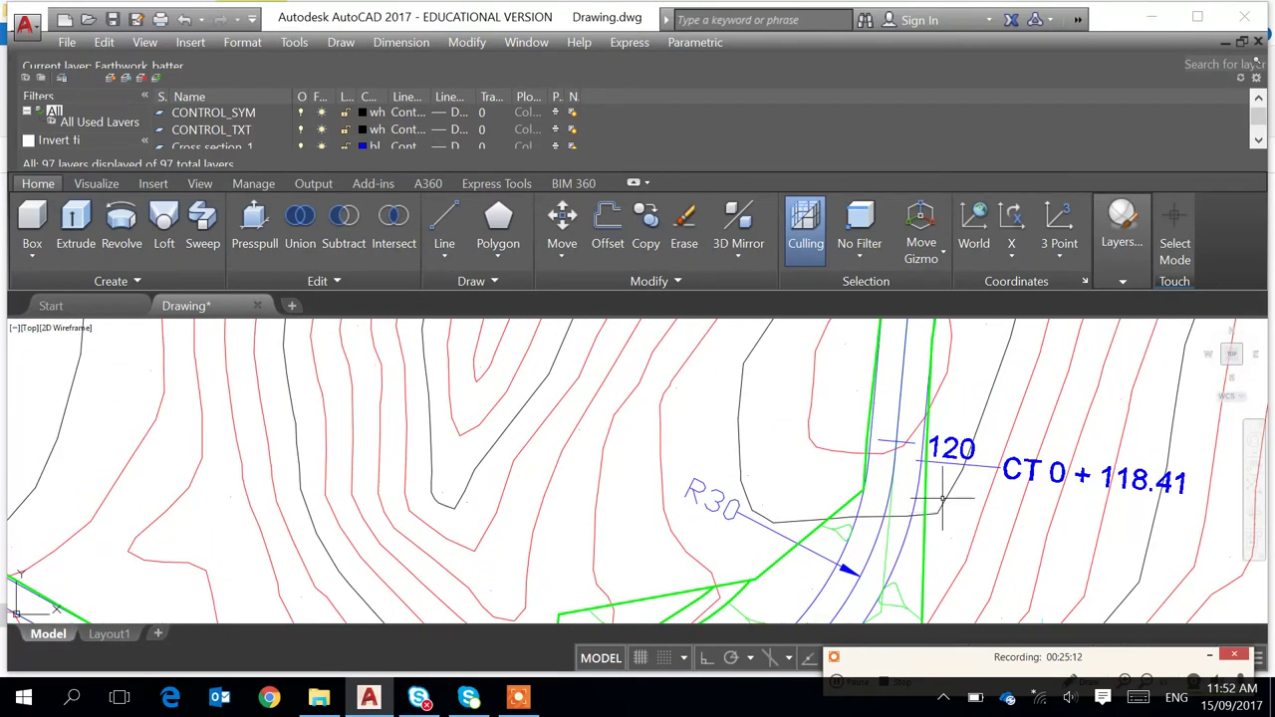
{"action": "scroll", "coordinate": [942, 498], "scroll_direction": "down", "scroll_amount": 3}
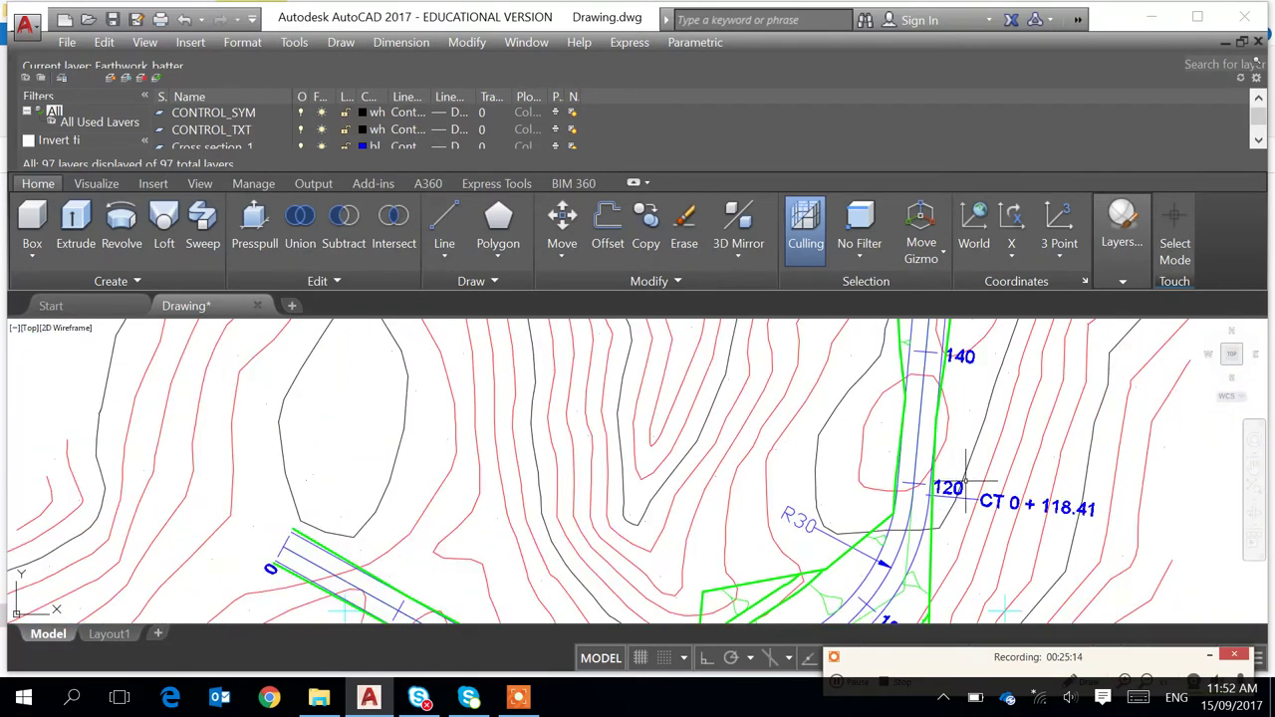
{"action": "scroll", "coordinate": [933, 485], "scroll_direction": "up", "scroll_amount": 2}
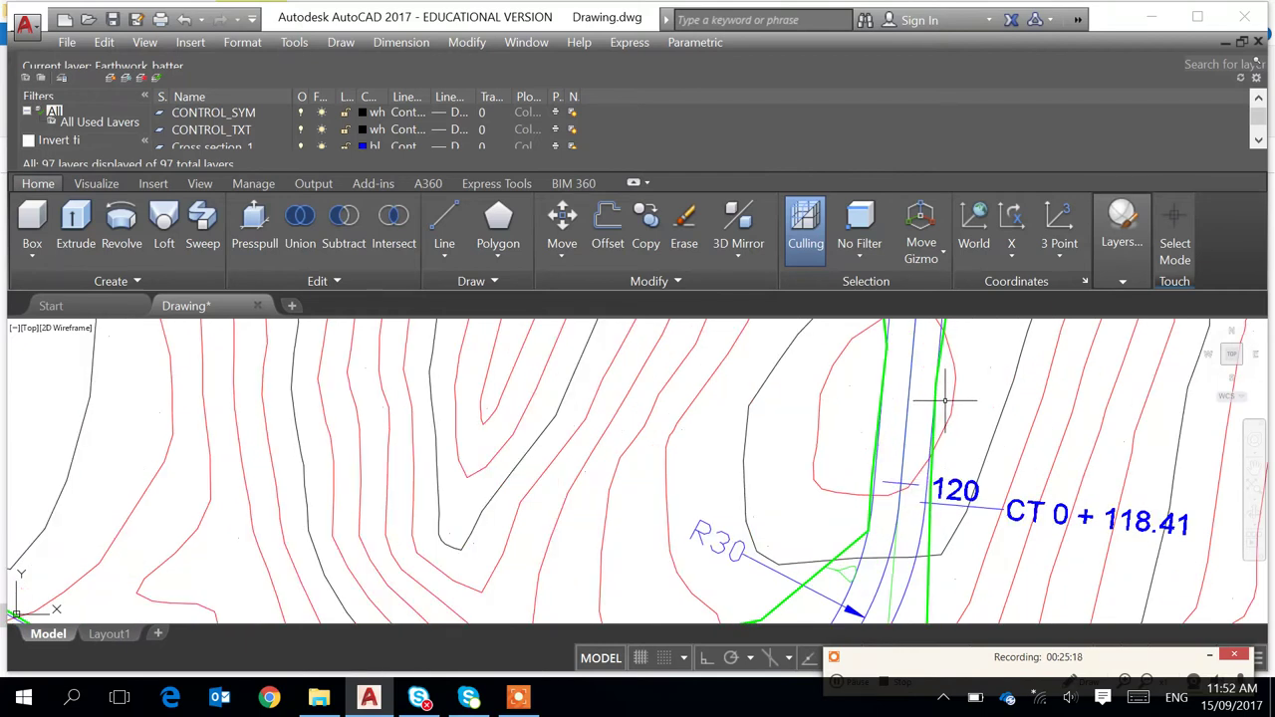
{"action": "middle_click_drag", "start_coordinate": [941, 401], "coordinate": [918, 498]}
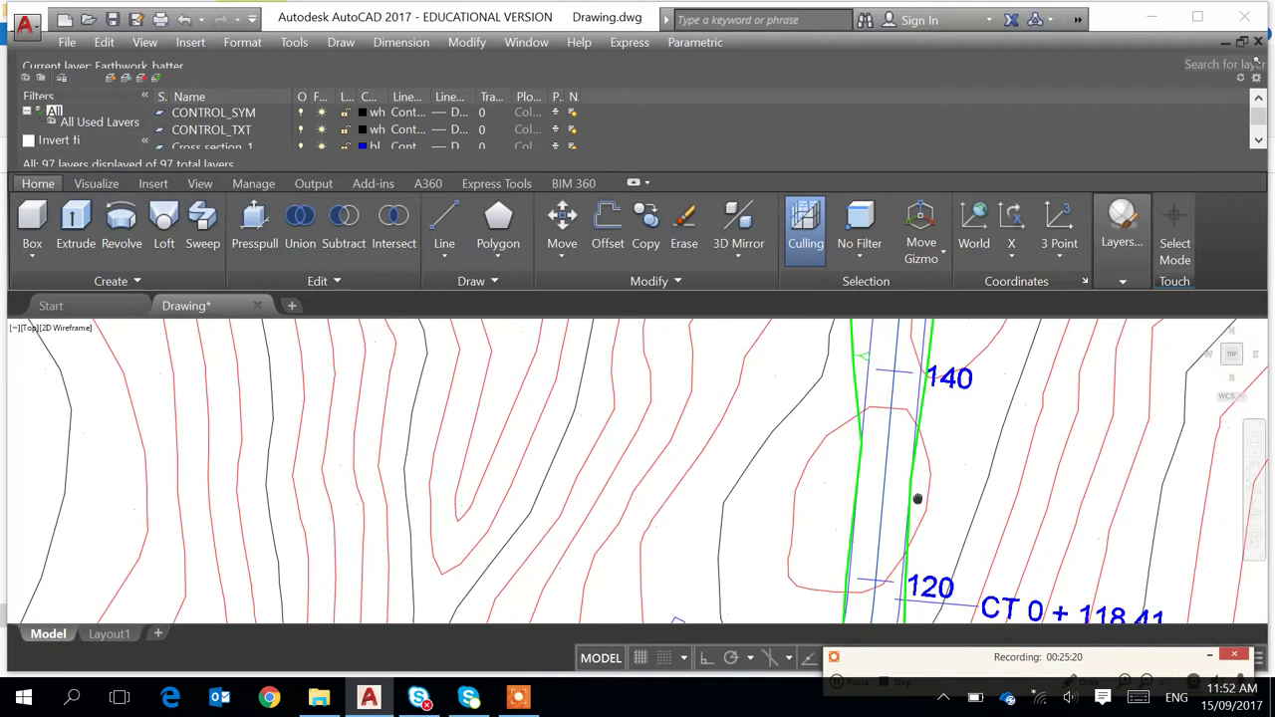
{"action": "mouse_move", "coordinate": [928, 401]}
{"action": "middle_mouse_down"}
{"action": "mouse_move", "coordinate": [891, 574]}
{"action": "mouse_move", "coordinate": [979, 364]}
{"action": "middle_mouse_up"}
{"action": "scroll", "coordinate": [977, 379], "scroll_direction": "down", "scroll_amount": 6}
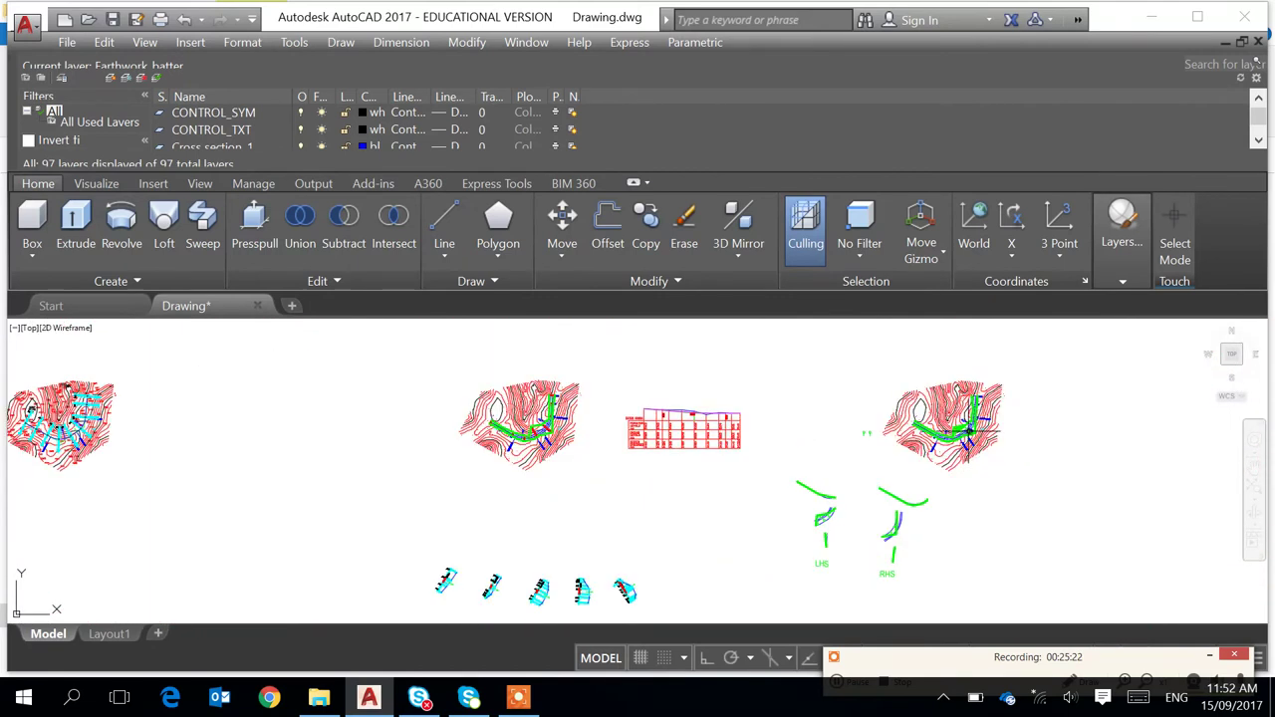
Draw a new polyline on the working plan from the lower end of the chainage 0 section line to the end of the chainage 20 line
{"action": "middle_click_drag", "start_coordinate": [968, 441], "coordinate": [528, 446]}
{"action": "middle_click_drag", "start_coordinate": [1036, 449], "coordinate": [608, 434]}
{"action": "scroll", "coordinate": [800, 396], "scroll_direction": "up", "scroll_amount": 1}
{"action": "scroll", "coordinate": [803, 433], "scroll_direction": "up", "scroll_amount": 3}
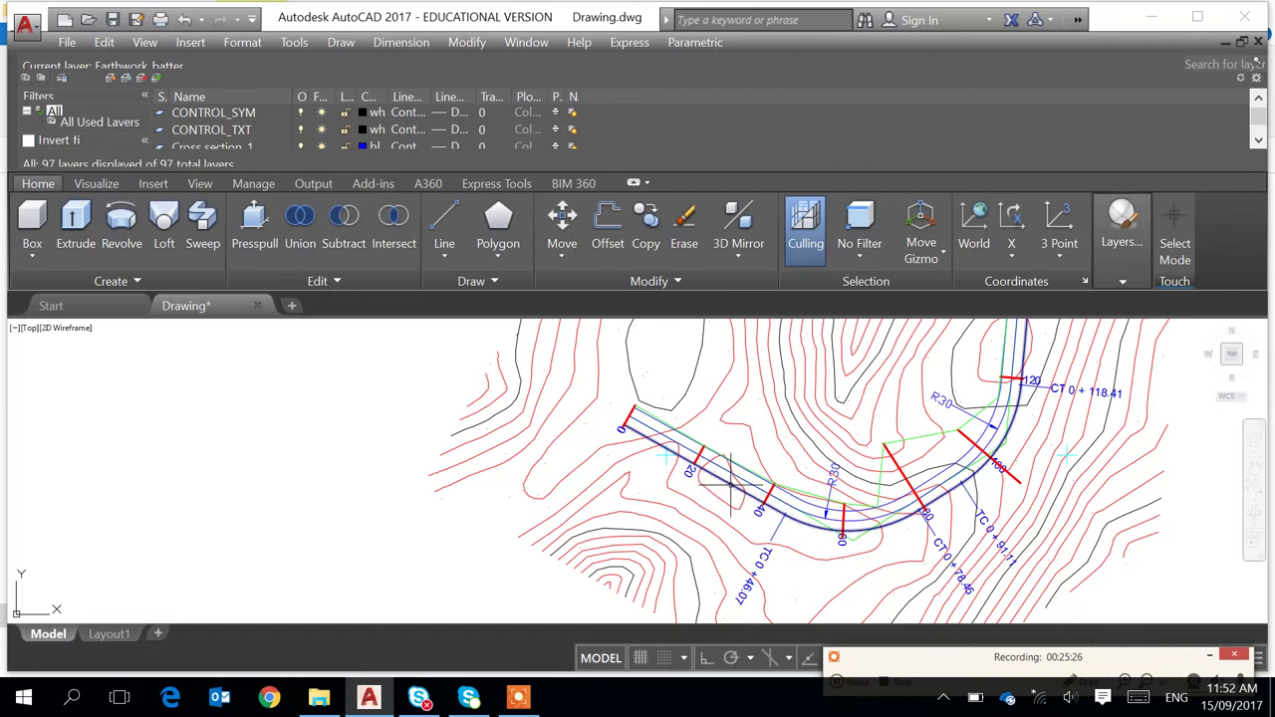
{"action": "key", "text": "Return"}
{"action": "scroll", "coordinate": [624, 460], "scroll_direction": "up", "scroll_amount": 4}
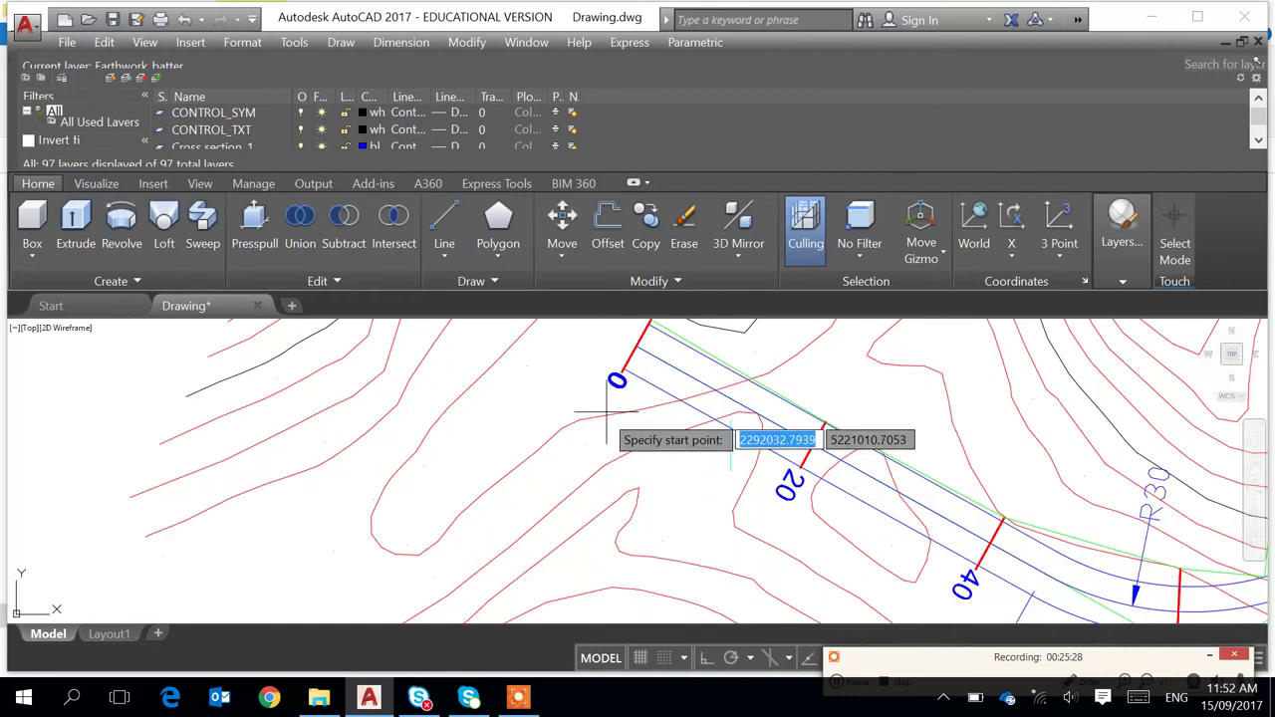
{"action": "left_click", "coordinate": [618, 377]}
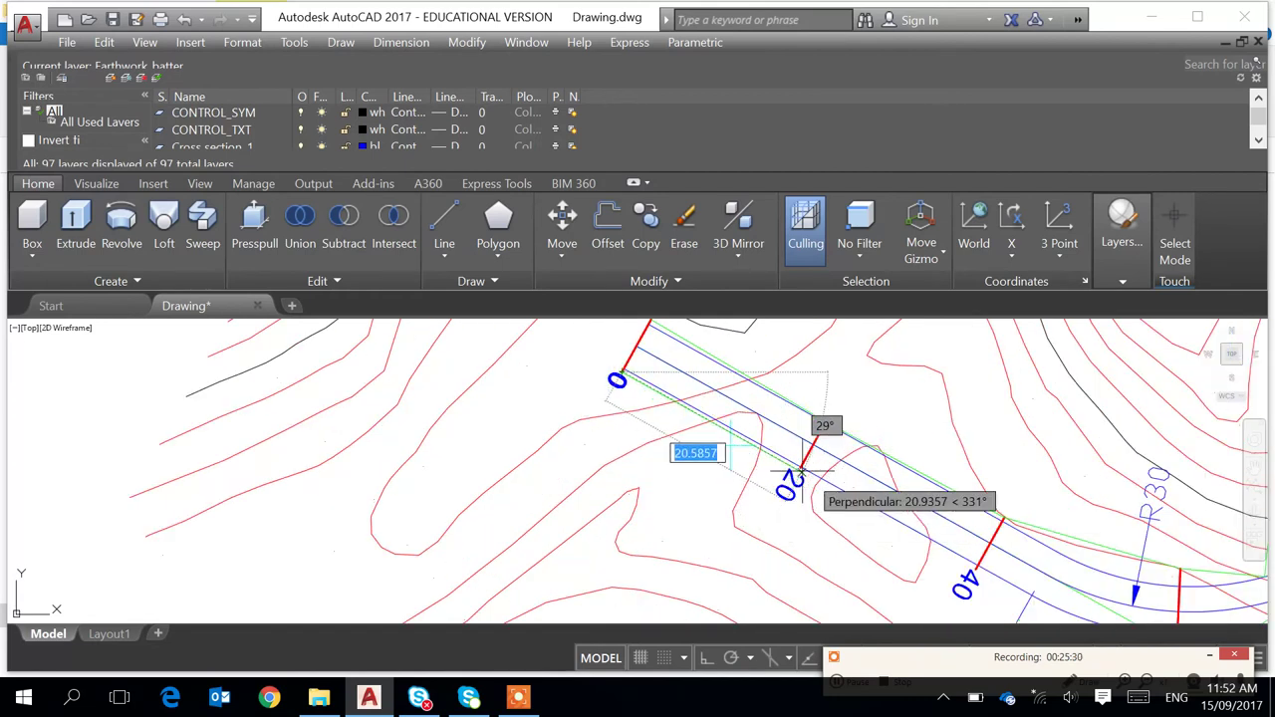
{"action": "scroll", "coordinate": [803, 466], "scroll_direction": "up", "scroll_amount": 3}
{"action": "scroll", "coordinate": [790, 461], "scroll_direction": "up", "scroll_amount": 3}
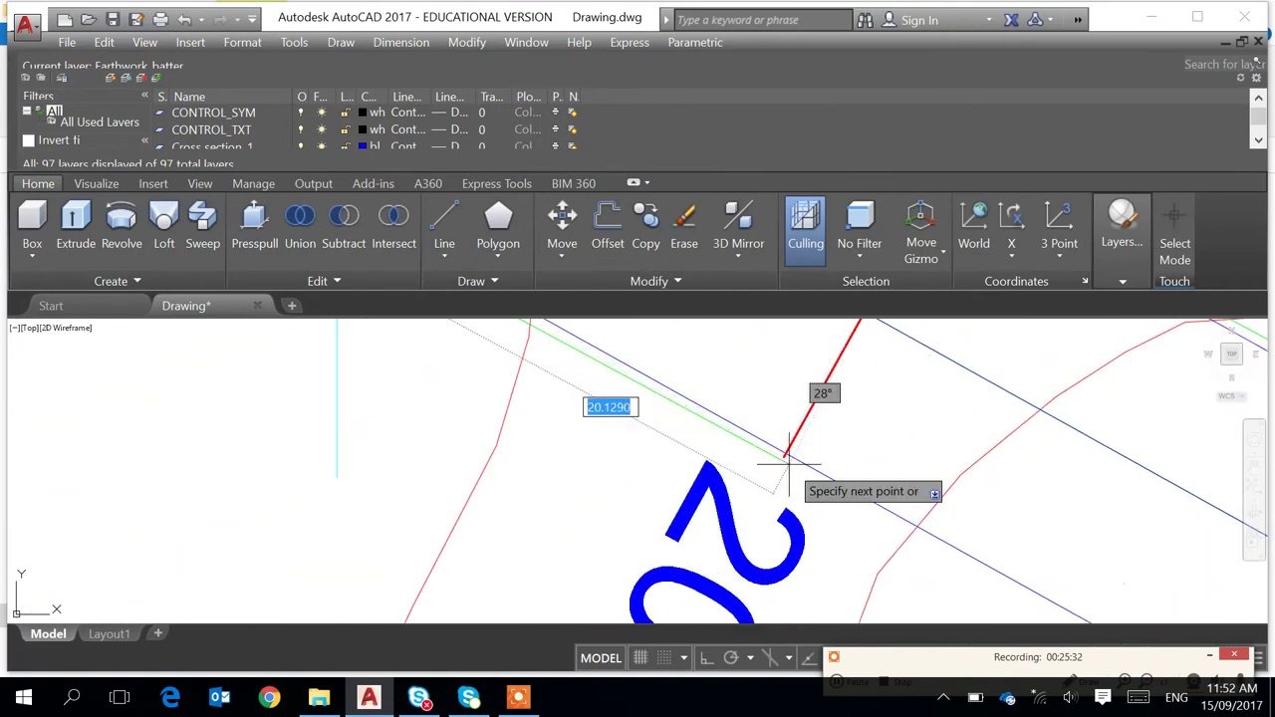
{"action": "left_click", "coordinate": [790, 461]}
Continue the outer batter polyline to the chainage 40 section end, a vertex about 10.8 further along the same direction, and the chainage 60 section end
{"action": "scroll", "coordinate": [883, 541], "scroll_direction": "down", "scroll_amount": 4}
{"action": "middle_click_drag", "start_coordinate": [885, 541], "coordinate": [545, 355]}
{"action": "scroll", "coordinate": [545, 359], "scroll_direction": "up", "scroll_amount": 2}
{"action": "scroll", "coordinate": [861, 558], "scroll_direction": "down", "scroll_amount": 4}
{"action": "middle_click_drag", "start_coordinate": [868, 574], "coordinate": [628, 351]}
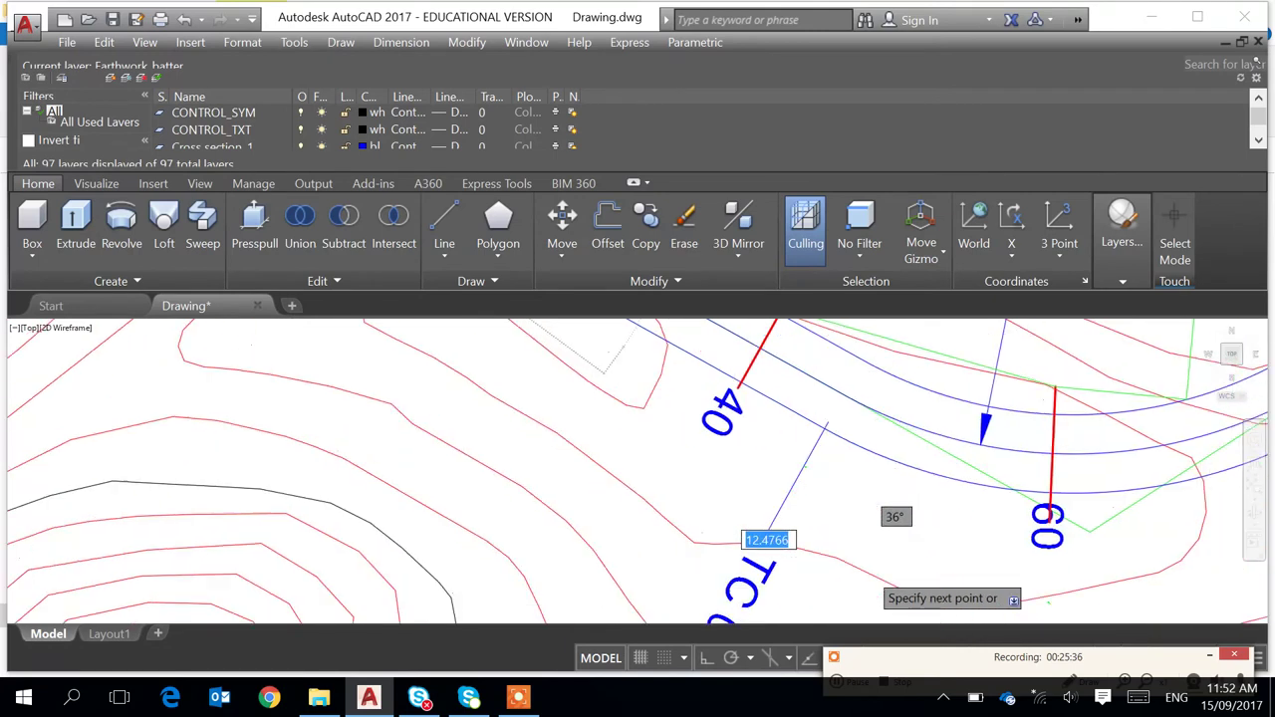
{"action": "left_click", "coordinate": [739, 386]}
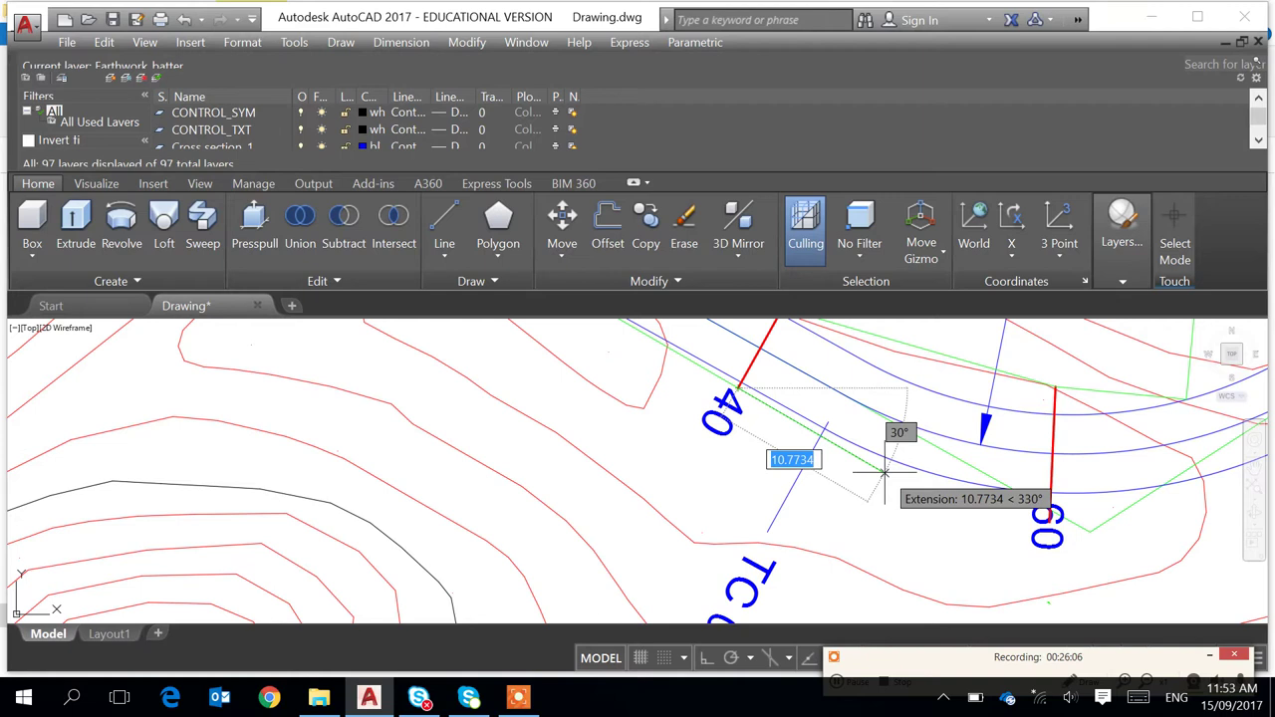
{"action": "left_click", "coordinate": [884, 472]}
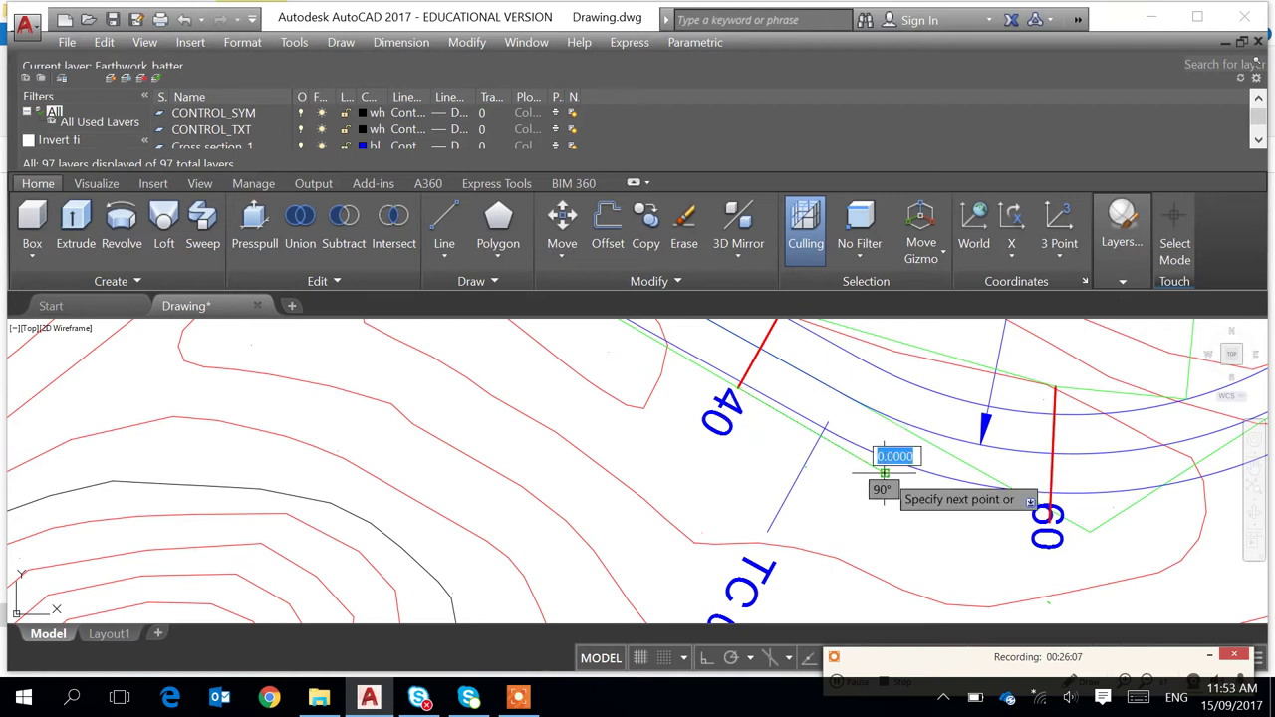
{"action": "left_click", "coordinate": [1048, 517]}
{"action": "middle_click_drag", "start_coordinate": [1095, 529], "coordinate": [783, 549]}
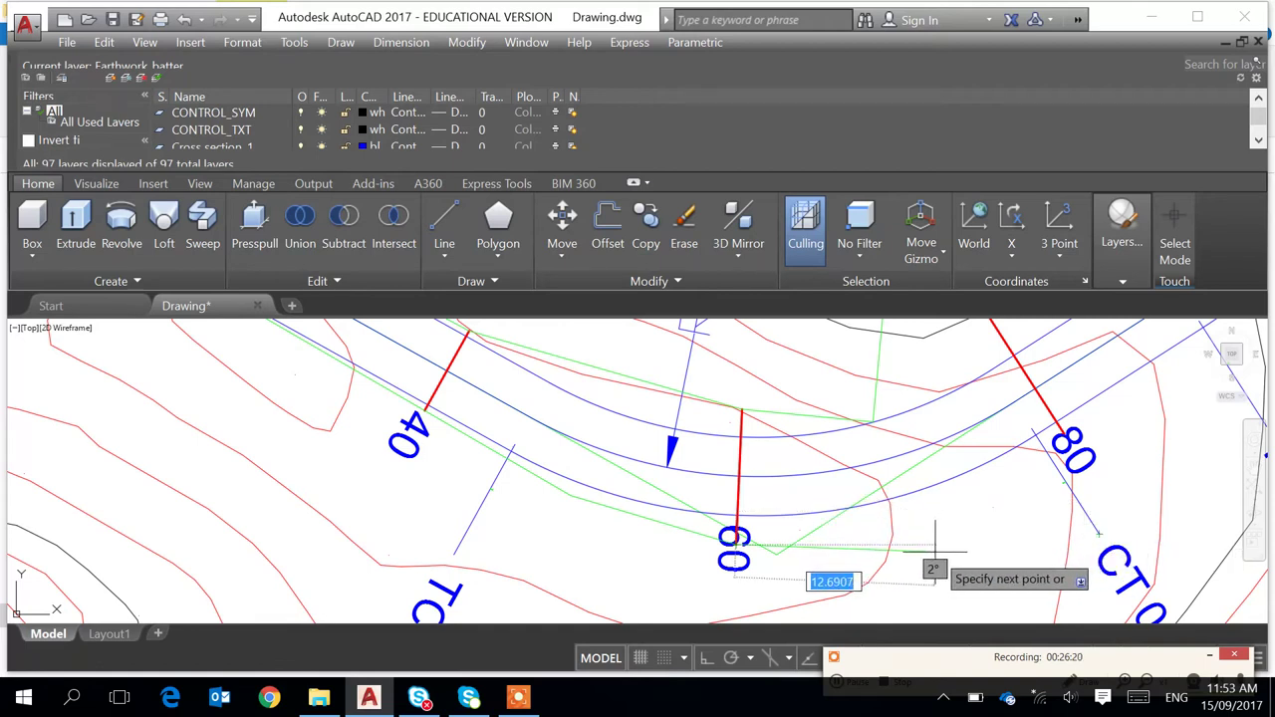
Examine on the finished plan how the outer batter line runs between chainage 60 and 80
{"action": "scroll", "coordinate": [935, 551], "scroll_direction": "down", "scroll_amount": 5}
{"action": "scroll", "coordinate": [306, 464], "scroll_direction": "down", "scroll_amount": 3}
{"action": "middle_click_drag", "start_coordinate": [313, 469], "coordinate": [823, 469]}
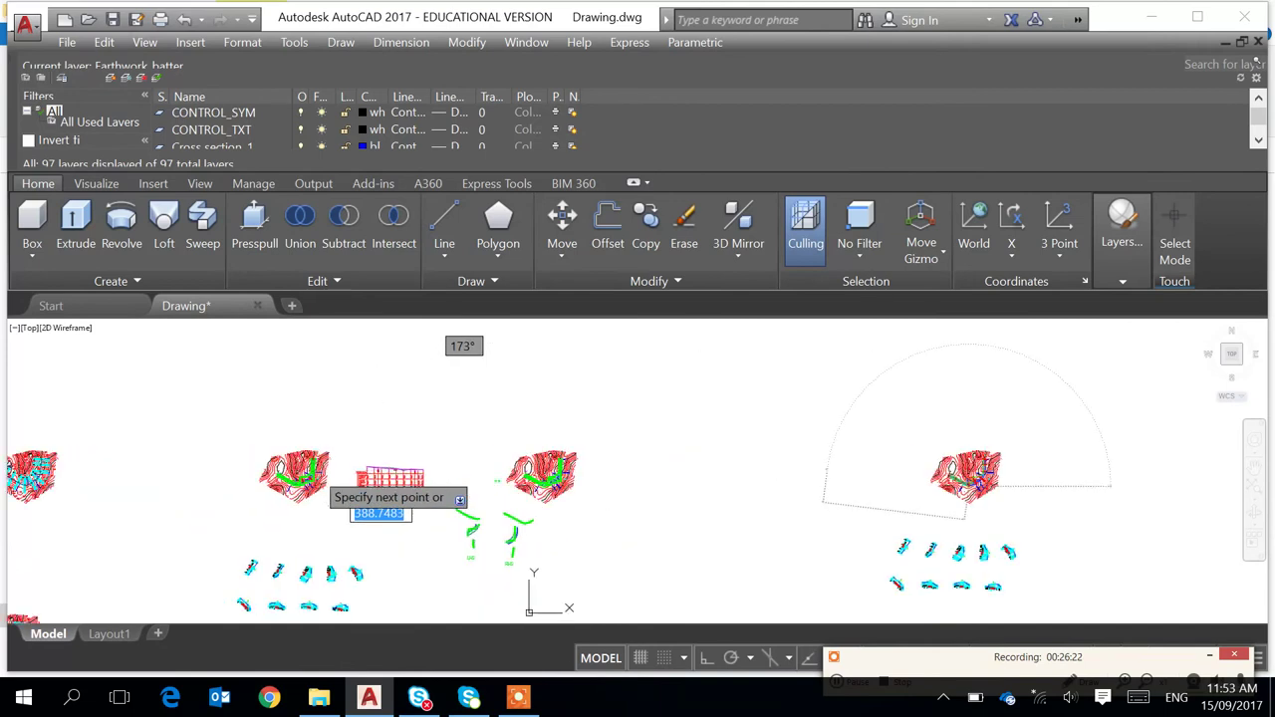
{"action": "scroll", "coordinate": [316, 469], "scroll_direction": "up", "scroll_amount": 10}
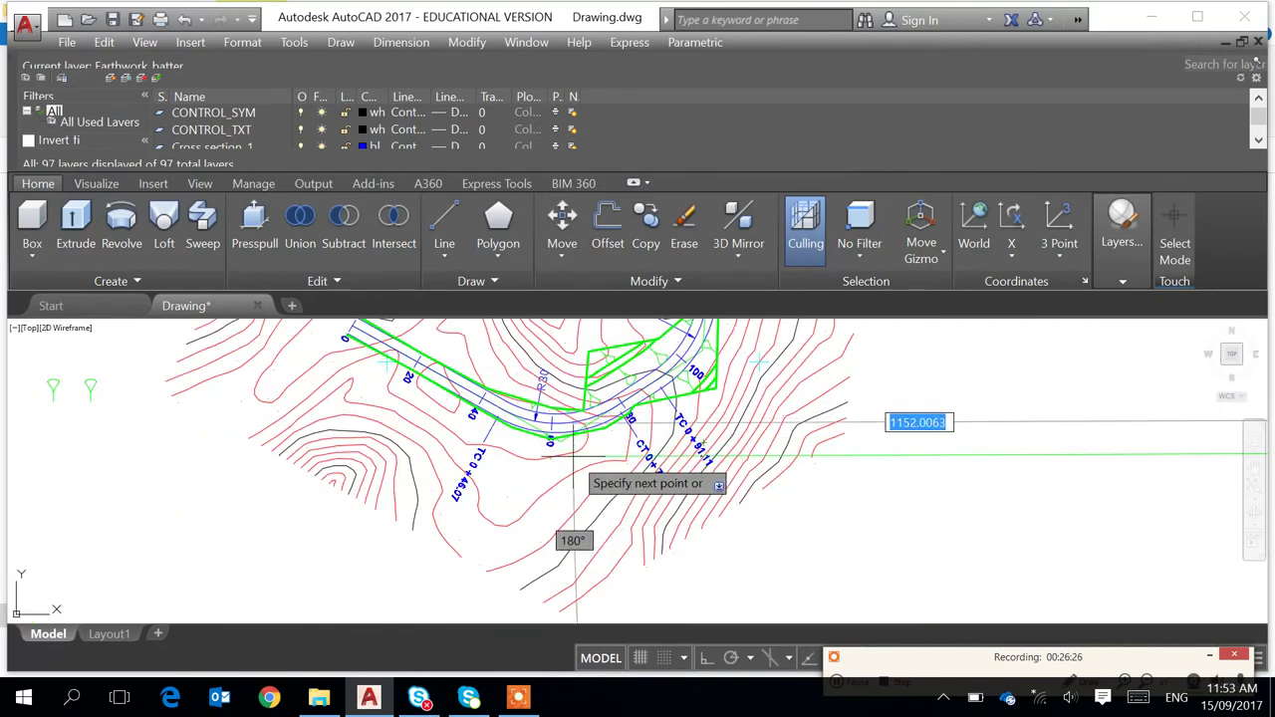
{"action": "scroll", "coordinate": [574, 456], "scroll_direction": "up", "scroll_amount": 4}
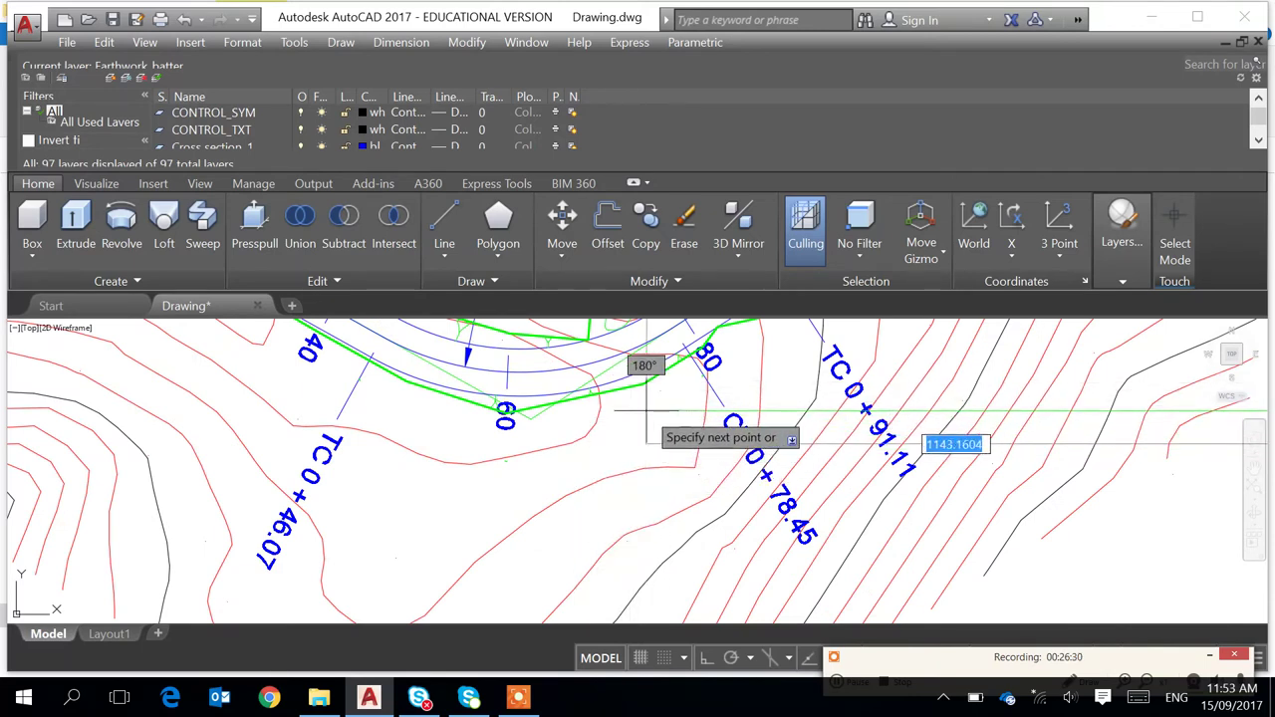
{"action": "scroll", "coordinate": [698, 418], "scroll_direction": "down", "scroll_amount": 6}
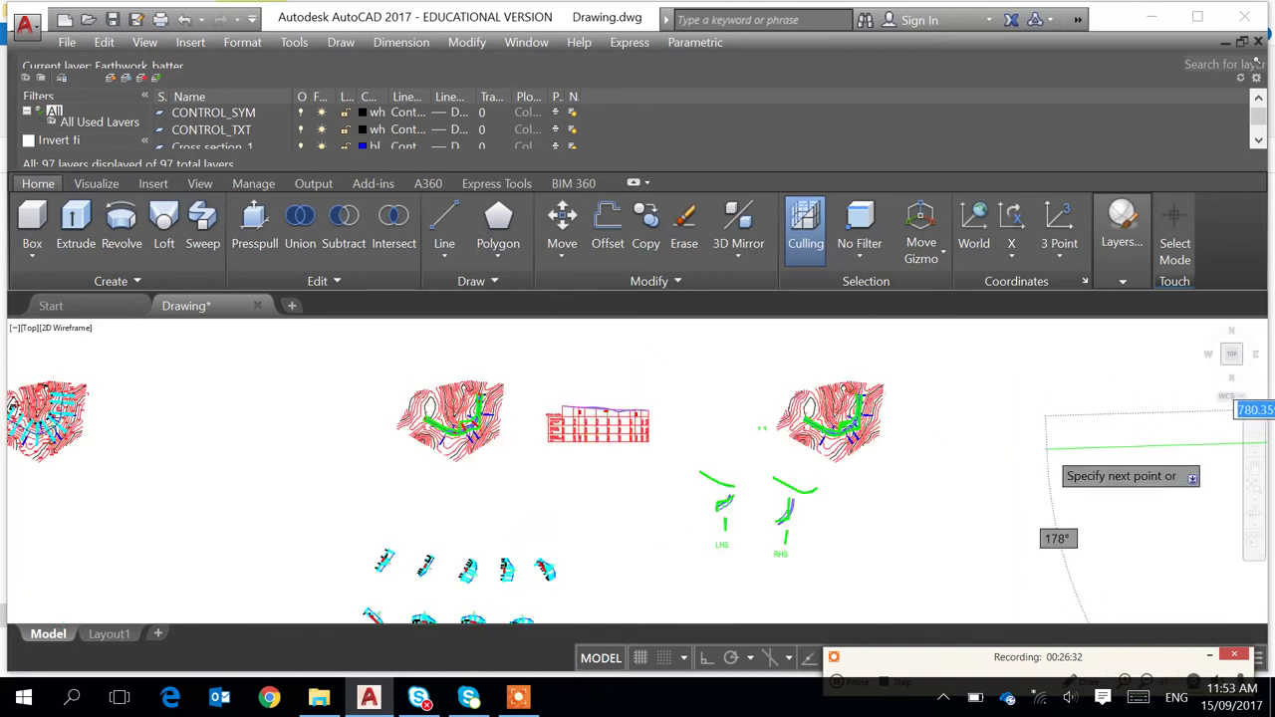
{"action": "scroll", "coordinate": [1050, 446], "scroll_direction": "down", "scroll_amount": 1}
{"action": "middle_click_drag", "start_coordinate": [1056, 447], "coordinate": [486, 459]}
{"action": "scroll", "coordinate": [819, 431], "scroll_direction": "up", "scroll_amount": 2}
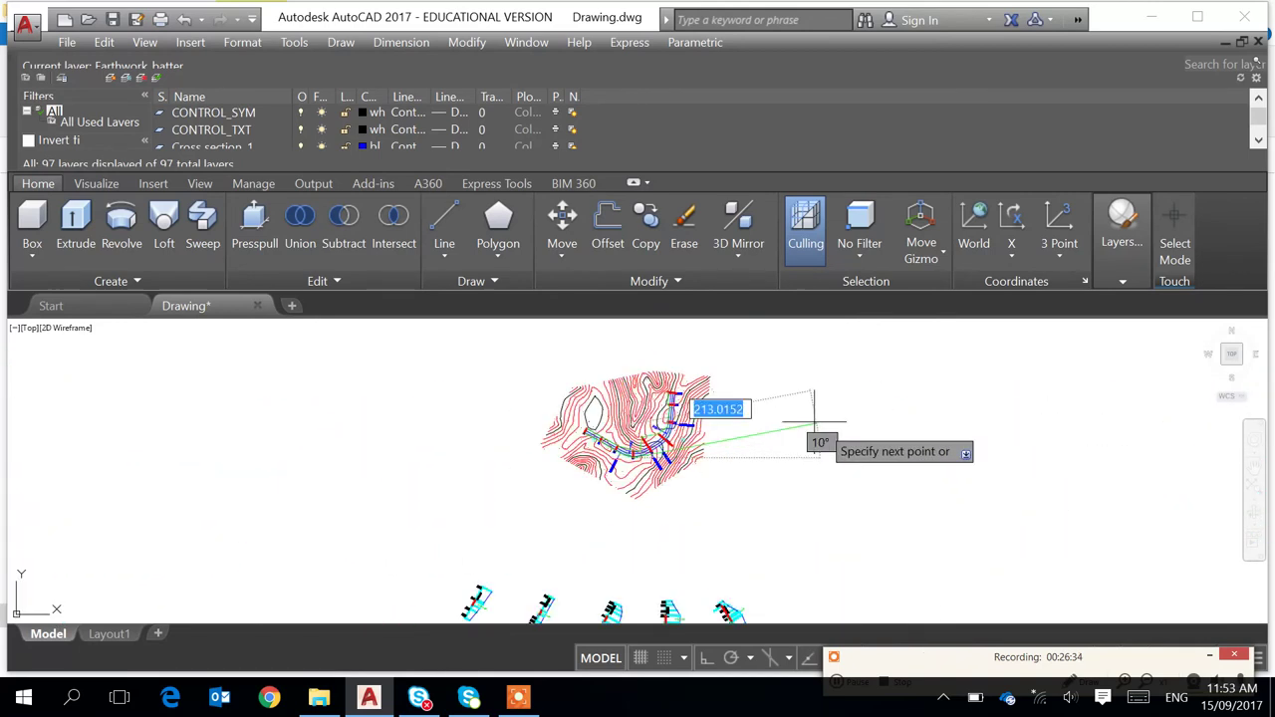
{"action": "scroll", "coordinate": [758, 426], "scroll_direction": "up", "scroll_amount": 3}
{"action": "scroll", "coordinate": [654, 518], "scroll_direction": "up", "scroll_amount": 4}
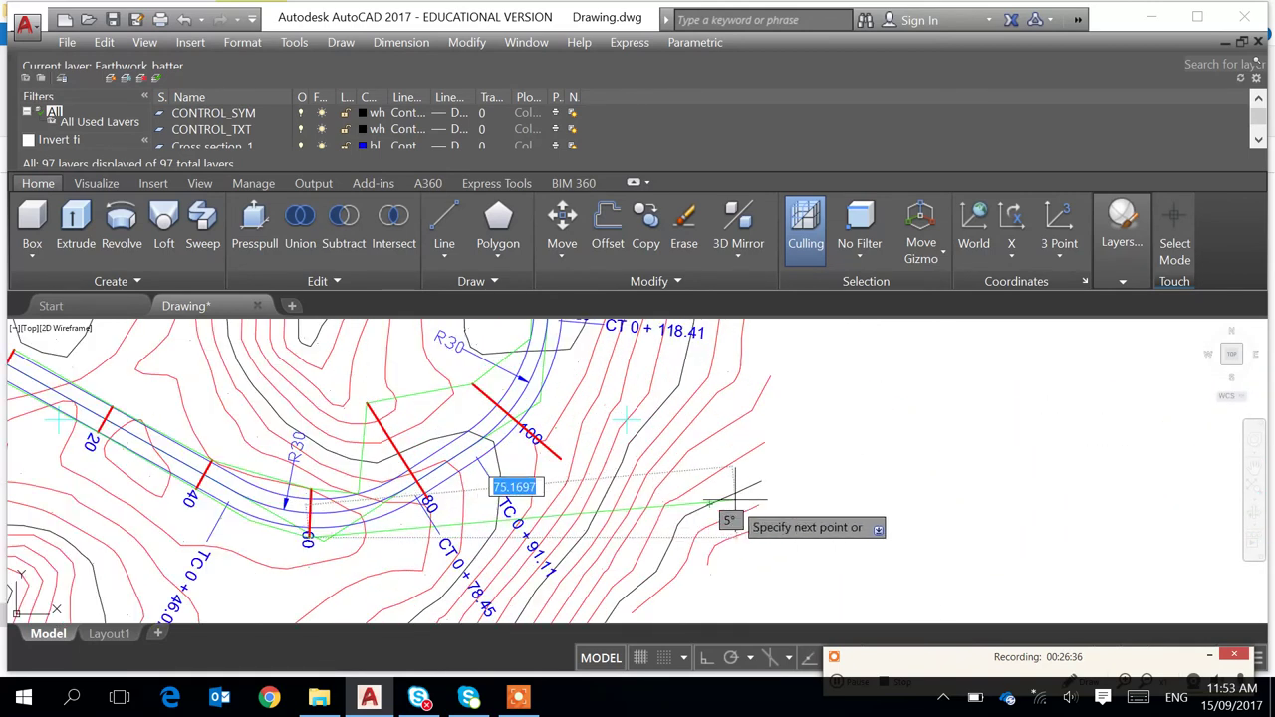
{"action": "middle_click_drag", "start_coordinate": [368, 515], "coordinate": [686, 503]}
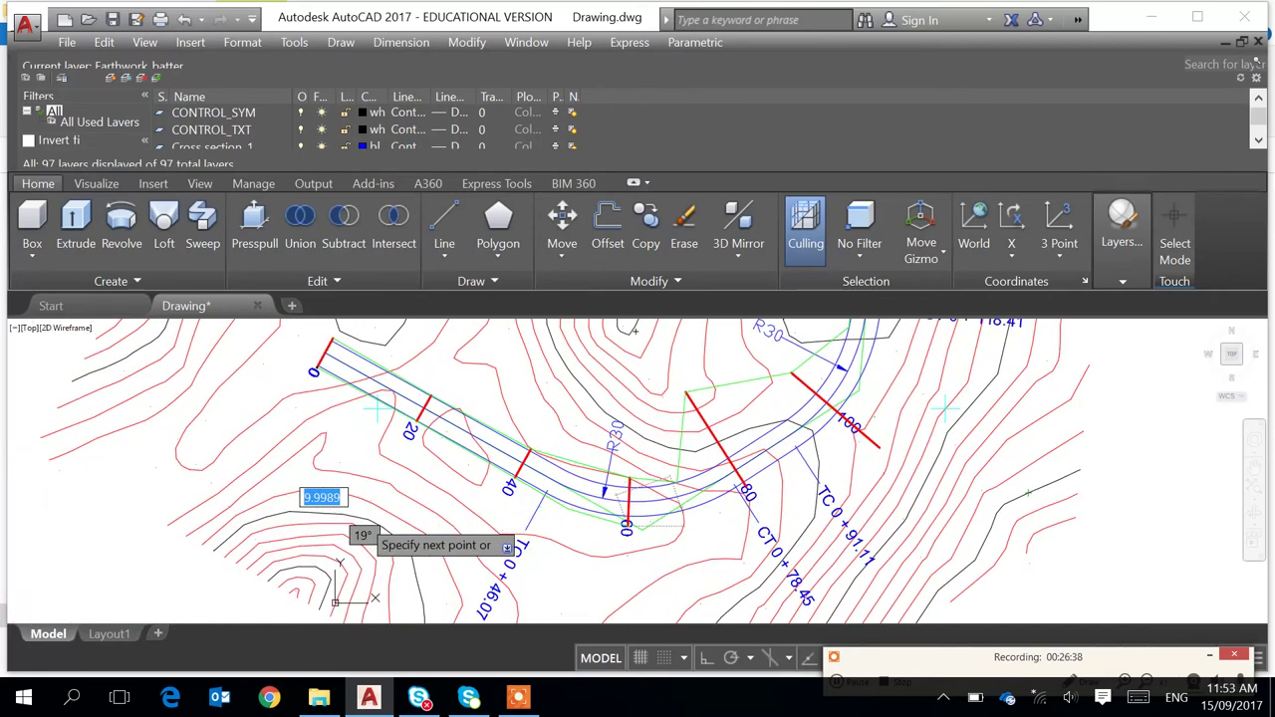
Continue the outer batter polyline through a vertex about 11.6 past the chainage 60 section end to the chainage 80 section end
{"action": "left_click", "coordinate": [627, 514]}
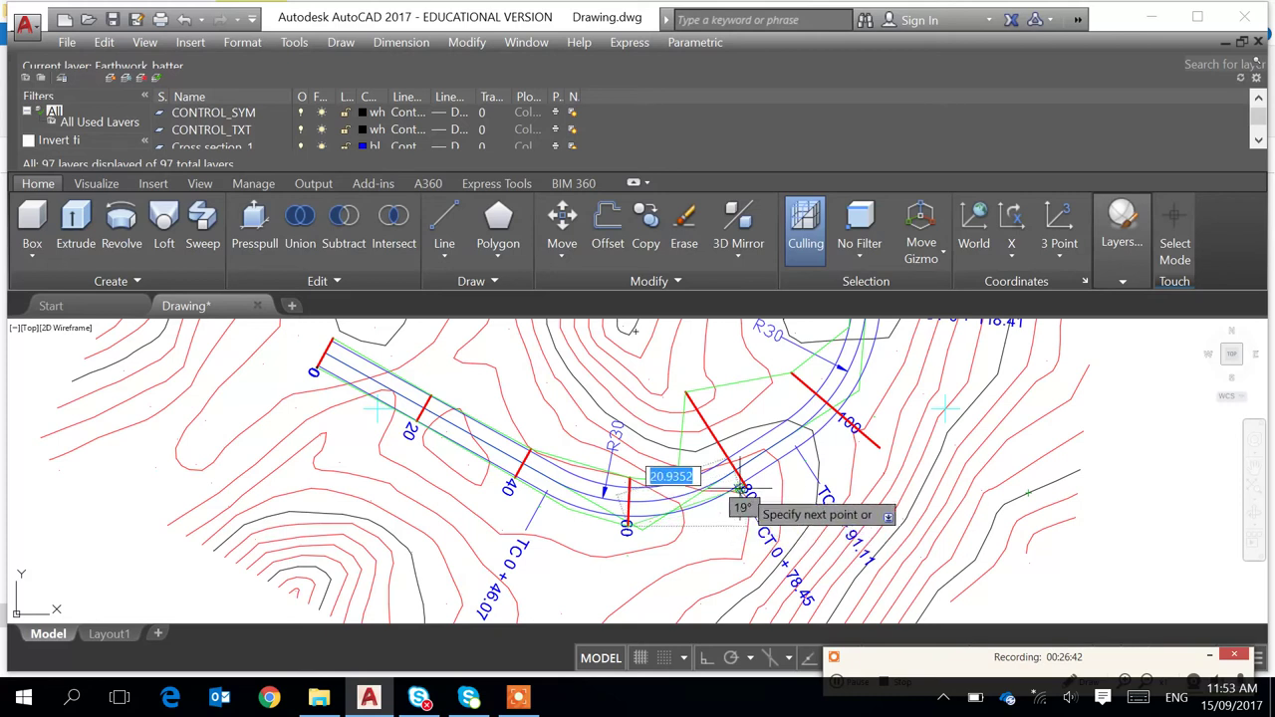
{"action": "scroll", "coordinate": [746, 488], "scroll_direction": "up", "scroll_amount": 3}
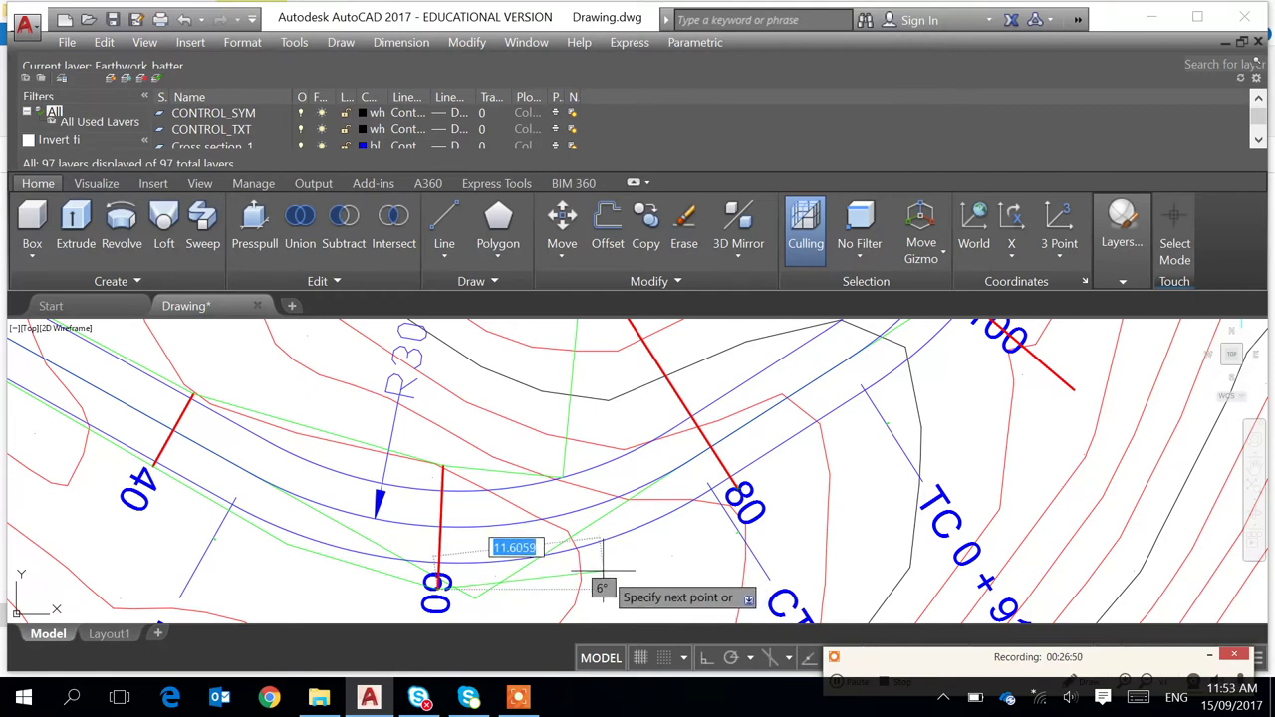
{"action": "scroll", "coordinate": [727, 523], "scroll_direction": "up", "scroll_amount": 3}
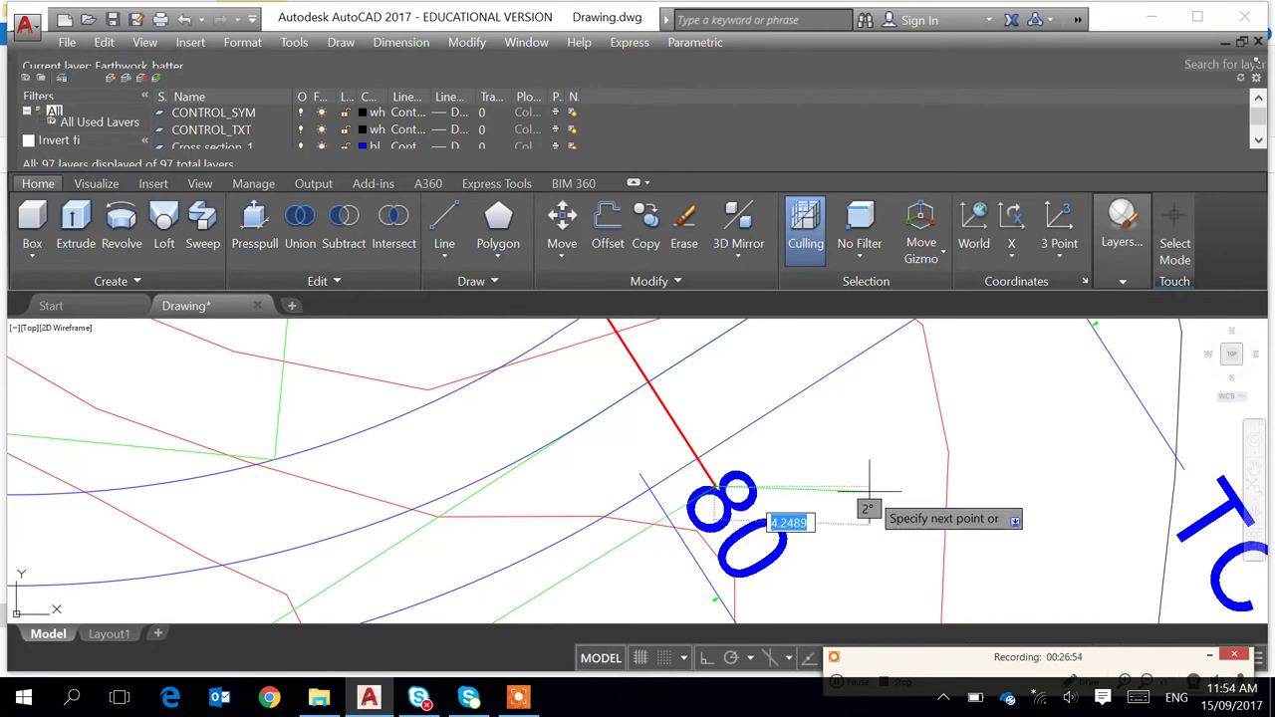
{"action": "scroll", "coordinate": [868, 510], "scroll_direction": "down", "scroll_amount": 4}
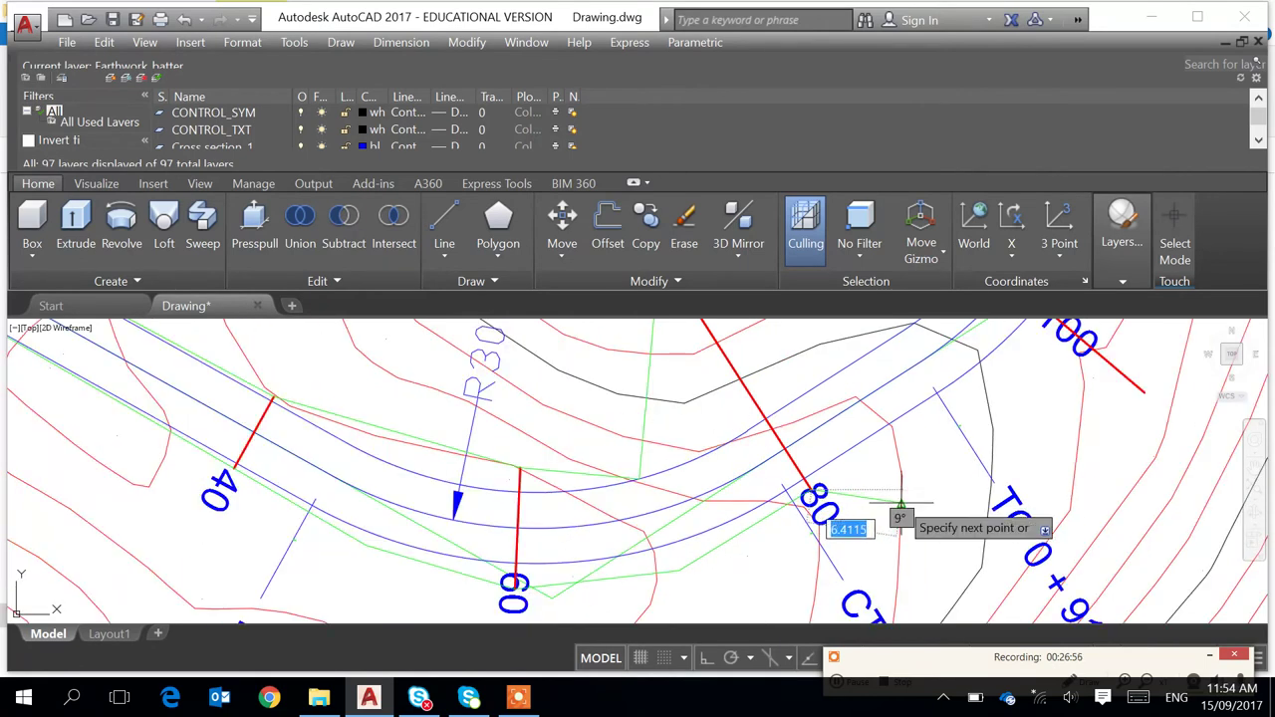
Following the finished plan, continue the polyline to a vertex on the road edge just past chainage 80 and to the chainage 100 section end
{"action": "scroll", "coordinate": [889, 508], "scroll_direction": "down", "scroll_amount": 2}
{"action": "scroll", "coordinate": [817, 494], "scroll_direction": "down", "scroll_amount": 5}
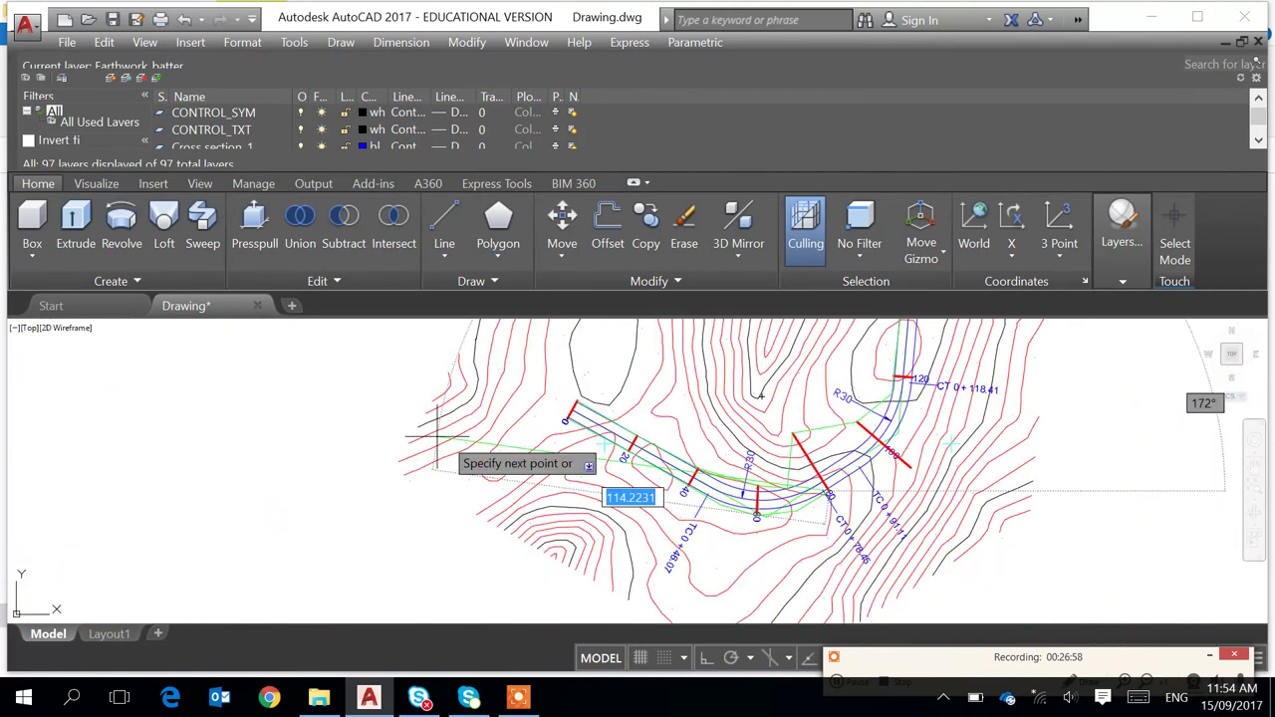
{"action": "scroll", "coordinate": [589, 521], "scroll_direction": "up", "scroll_amount": 8}
{"action": "middle_click_drag", "start_coordinate": [765, 385], "coordinate": [716, 489]}
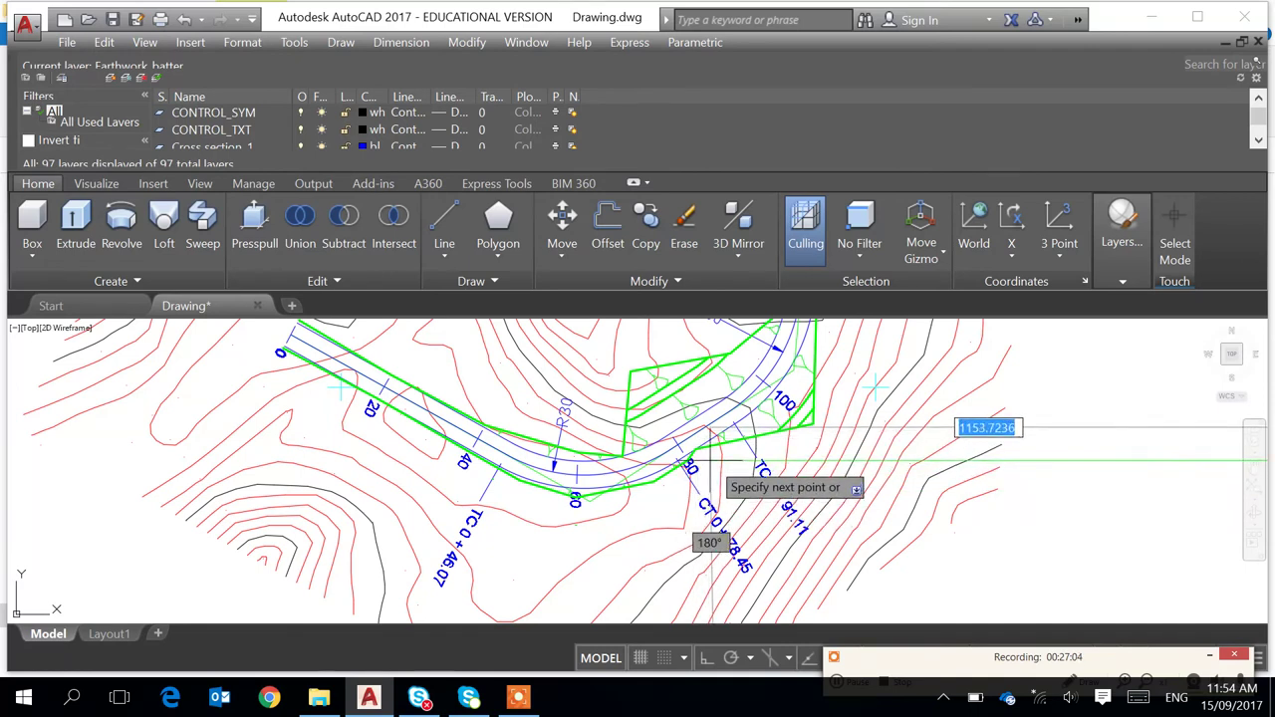
{"action": "scroll", "coordinate": [717, 419], "scroll_direction": "down", "scroll_amount": 10}
{"action": "middle_click_drag", "start_coordinate": [1041, 483], "coordinate": [638, 493]}
{"action": "scroll", "coordinate": [673, 538], "scroll_direction": "up", "scroll_amount": 10}
{"action": "scroll", "coordinate": [946, 617], "scroll_direction": "up", "scroll_amount": 5}
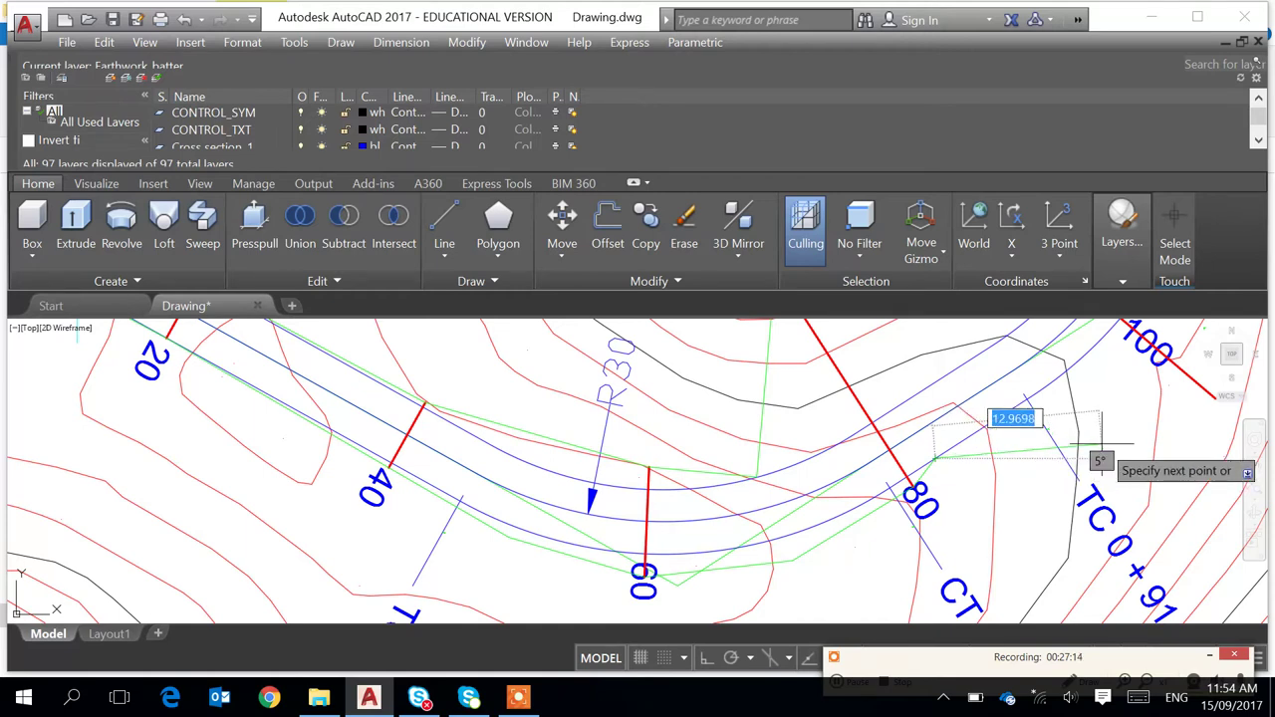
{"action": "middle_click_drag", "start_coordinate": [1124, 466], "coordinate": [904, 502]}
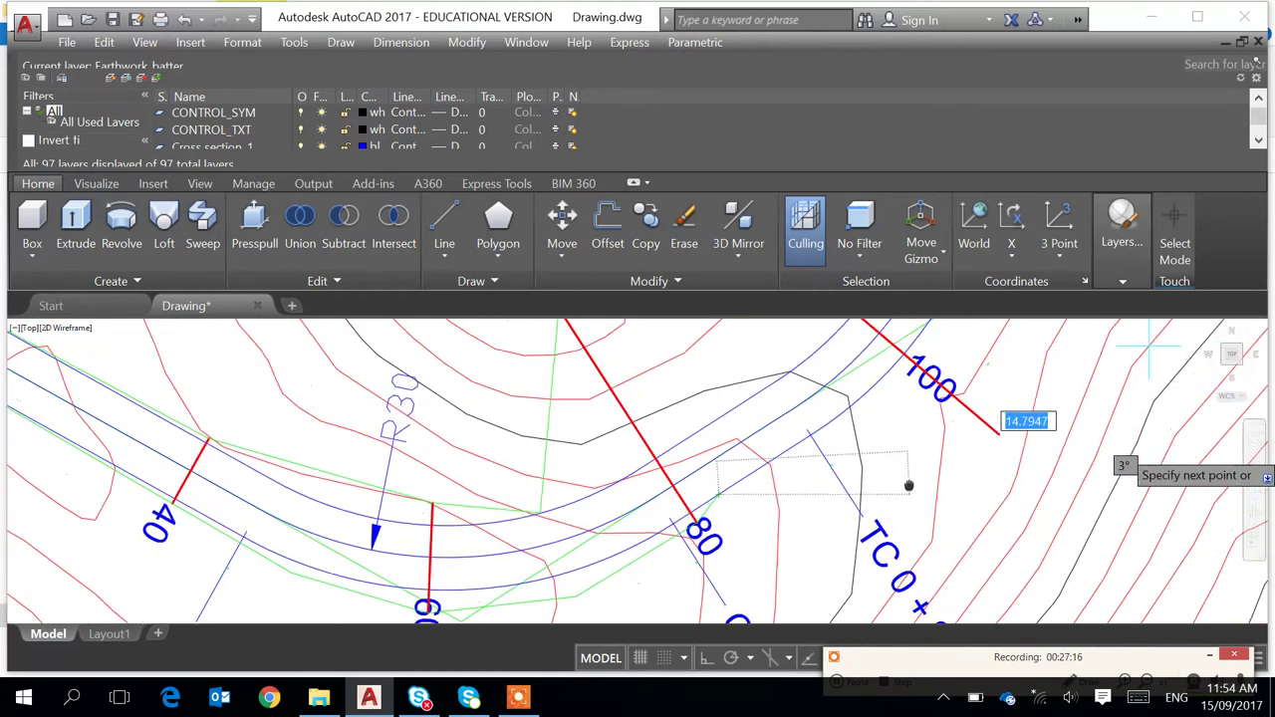
{"action": "left_click", "coordinate": [1000, 435]}
Extend the outer batter polyline to the chainage 120 section end and a point about 5.2 further along the road edge
{"action": "middle_click_drag", "start_coordinate": [1034, 358], "coordinate": [970, 541]}
{"action": "middle_click_drag", "start_coordinate": [959, 414], "coordinate": [942, 470]}
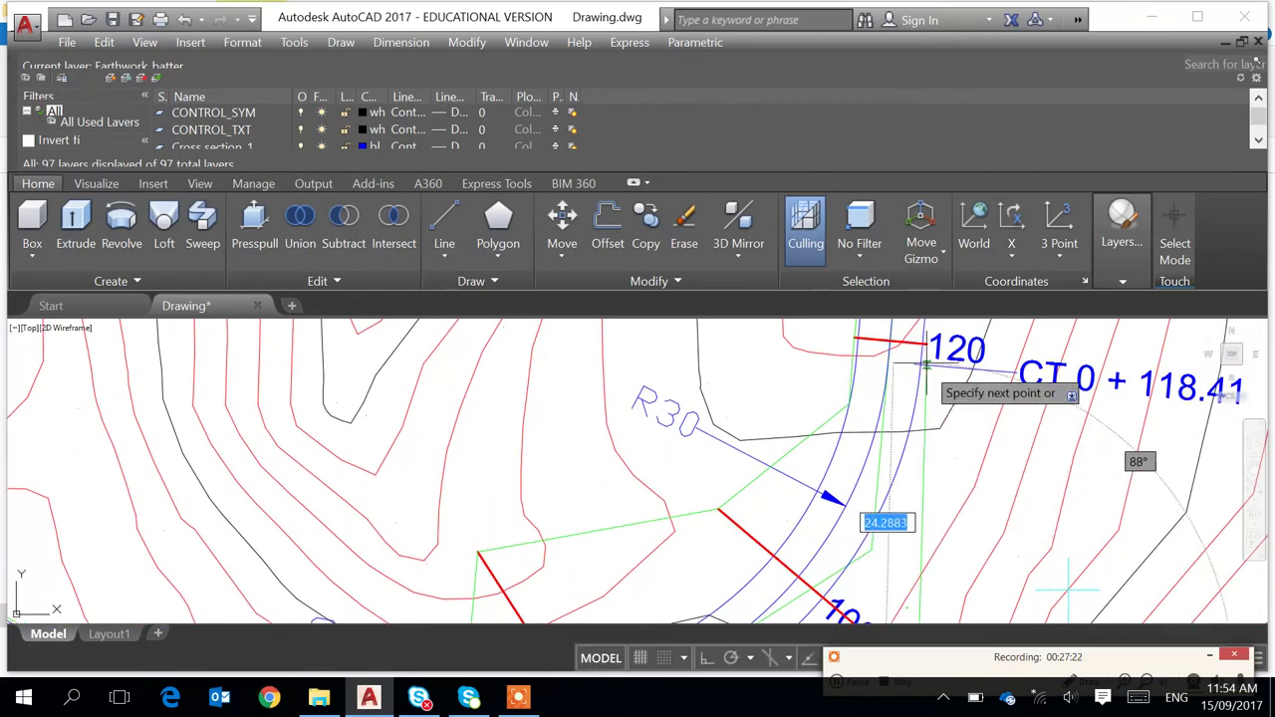
{"action": "middle_click_drag", "start_coordinate": [927, 343], "coordinate": [899, 440]}
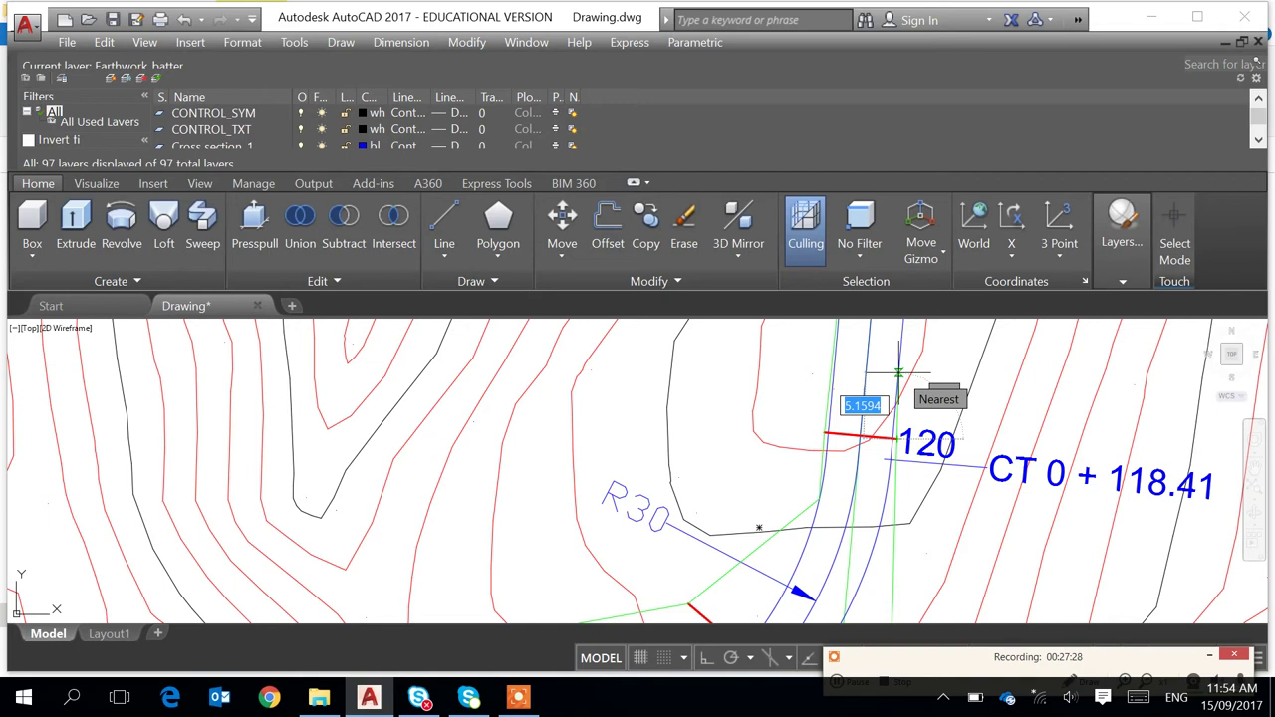
{"action": "left_click", "coordinate": [898, 373]}
Extend the outer batter polyline through the chainage 140 and 153.40 section ends and finish it there
{"action": "middle_click_drag", "start_coordinate": [932, 337], "coordinate": [844, 582]}
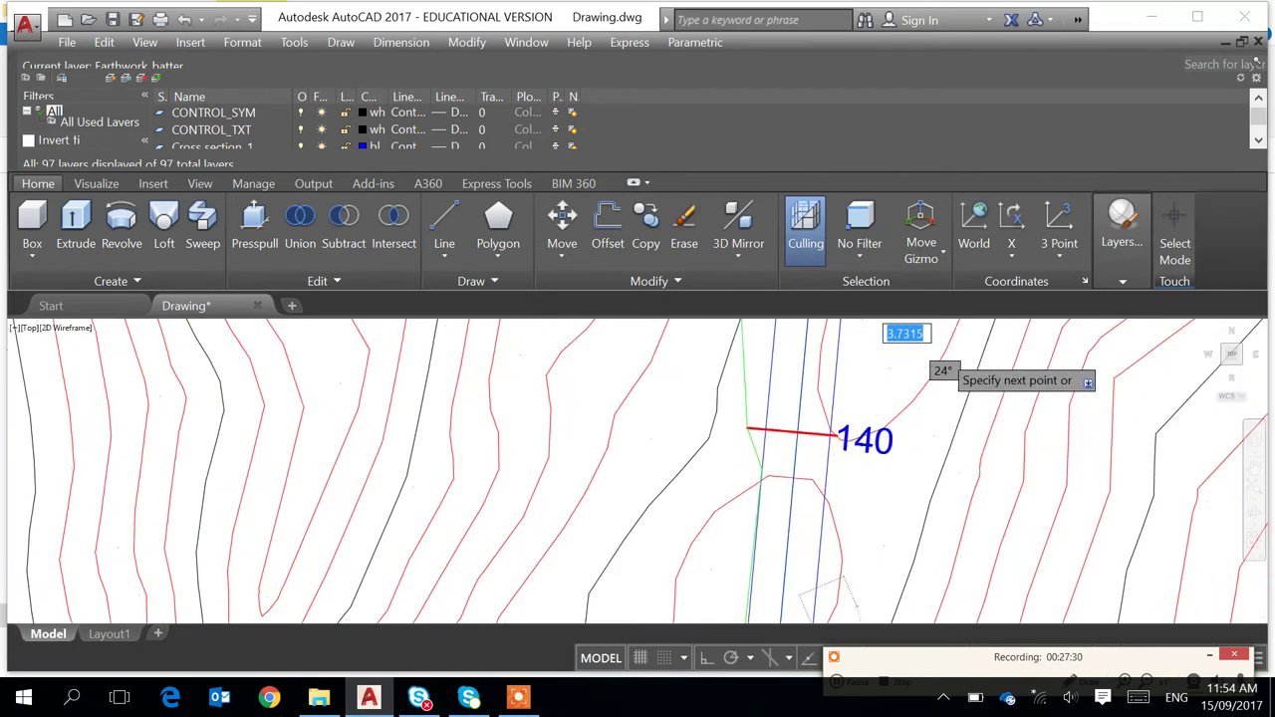
{"action": "scroll", "coordinate": [835, 436], "scroll_direction": "up", "scroll_amount": 3}
{"action": "left_click", "coordinate": [828, 433]}
{"action": "scroll", "coordinate": [859, 407], "scroll_direction": "down", "scroll_amount": 2}
{"action": "middle_click_drag", "start_coordinate": [860, 407], "coordinate": [814, 563]}
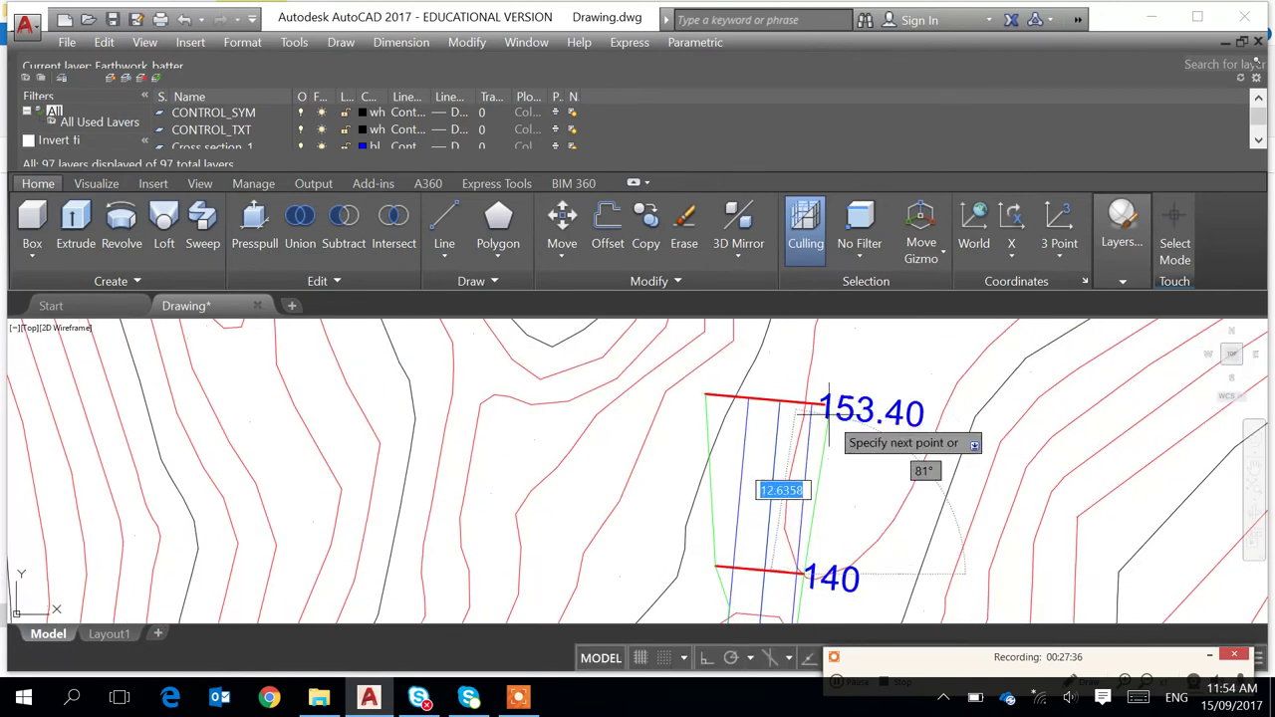
{"action": "key", "text": "Escape"}
Review the batter lines on the working plan and examine the batter and bench dimensions on the typical Cut and Embankment sections
{"action": "scroll", "coordinate": [810, 457], "scroll_direction": "down", "scroll_amount": 2}
{"action": "mouse_move", "coordinate": [732, 561]}
{"action": "middle_mouse_down"}
{"action": "mouse_move", "coordinate": [687, 558]}
{"action": "mouse_move", "coordinate": [787, 404]}
{"action": "middle_mouse_up"}
{"action": "scroll", "coordinate": [877, 408], "scroll_direction": "down", "scroll_amount": 4}
{"action": "scroll", "coordinate": [814, 515], "scroll_direction": "up", "scroll_amount": 2}
{"action": "middle_click_drag", "start_coordinate": [791, 516], "coordinate": [839, 412]}
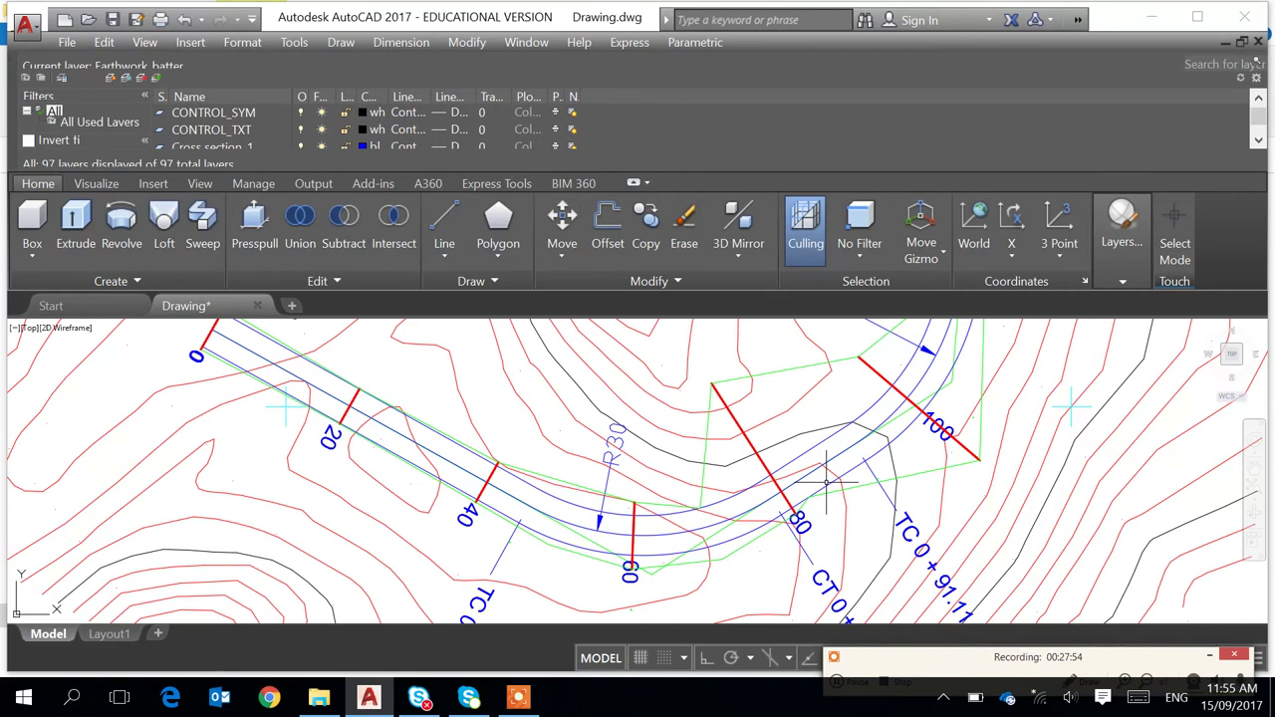
{"action": "scroll", "coordinate": [825, 483], "scroll_direction": "down", "scroll_amount": 10}
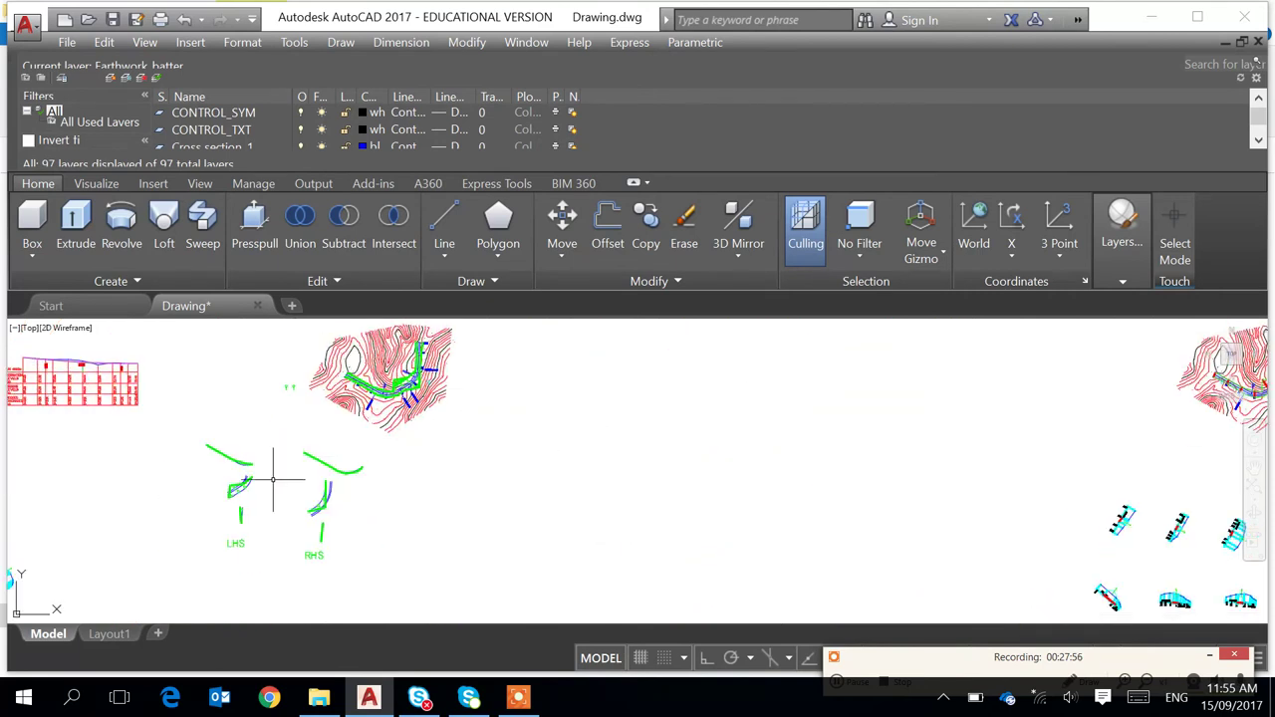
{"action": "scroll", "coordinate": [225, 521], "scroll_direction": "down", "scroll_amount": 2}
{"action": "middle_click_drag", "start_coordinate": [153, 501], "coordinate": [783, 447]}
{"action": "scroll", "coordinate": [517, 448], "scroll_direction": "down", "scroll_amount": 1}
{"action": "middle_click_drag", "start_coordinate": [126, 511], "coordinate": [603, 439]}
{"action": "scroll", "coordinate": [347, 448], "scroll_direction": "up", "scroll_amount": 6}
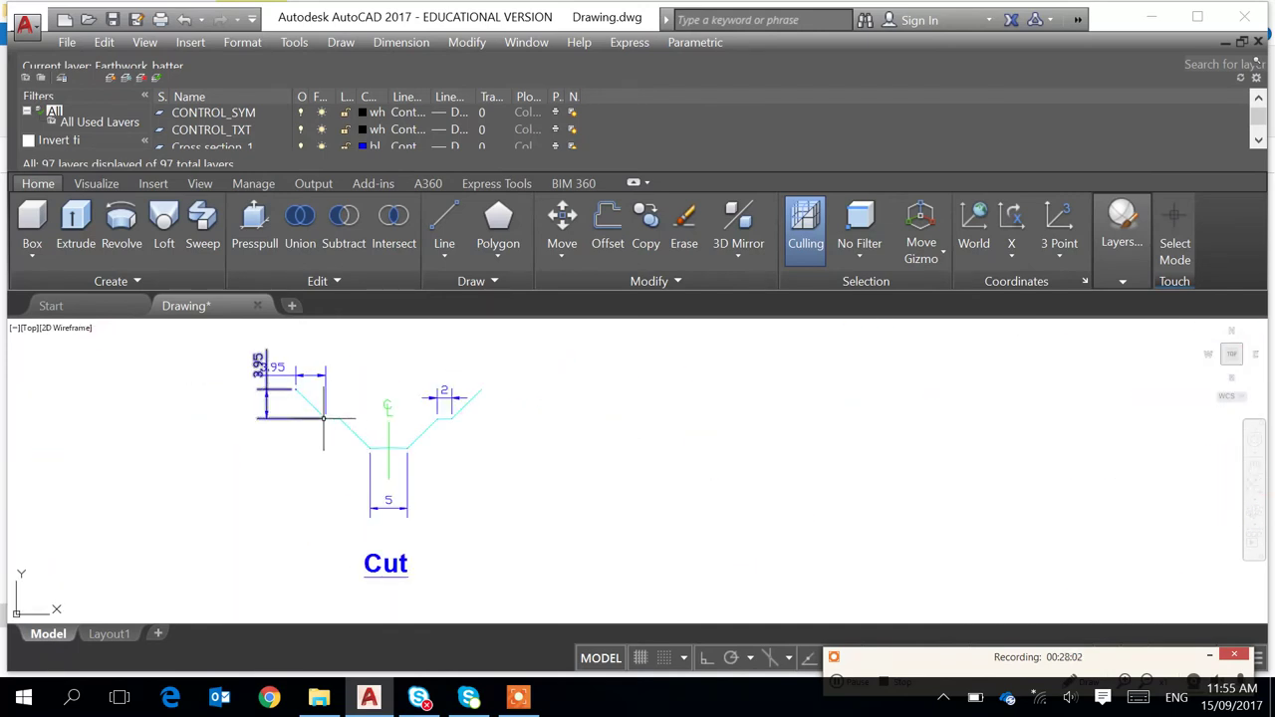
{"action": "scroll", "coordinate": [356, 388], "scroll_direction": "down", "scroll_amount": 2}
{"action": "middle_click_drag", "start_coordinate": [382, 374], "coordinate": [377, 533]}
{"action": "scroll", "coordinate": [370, 436], "scroll_direction": "up", "scroll_amount": 2}
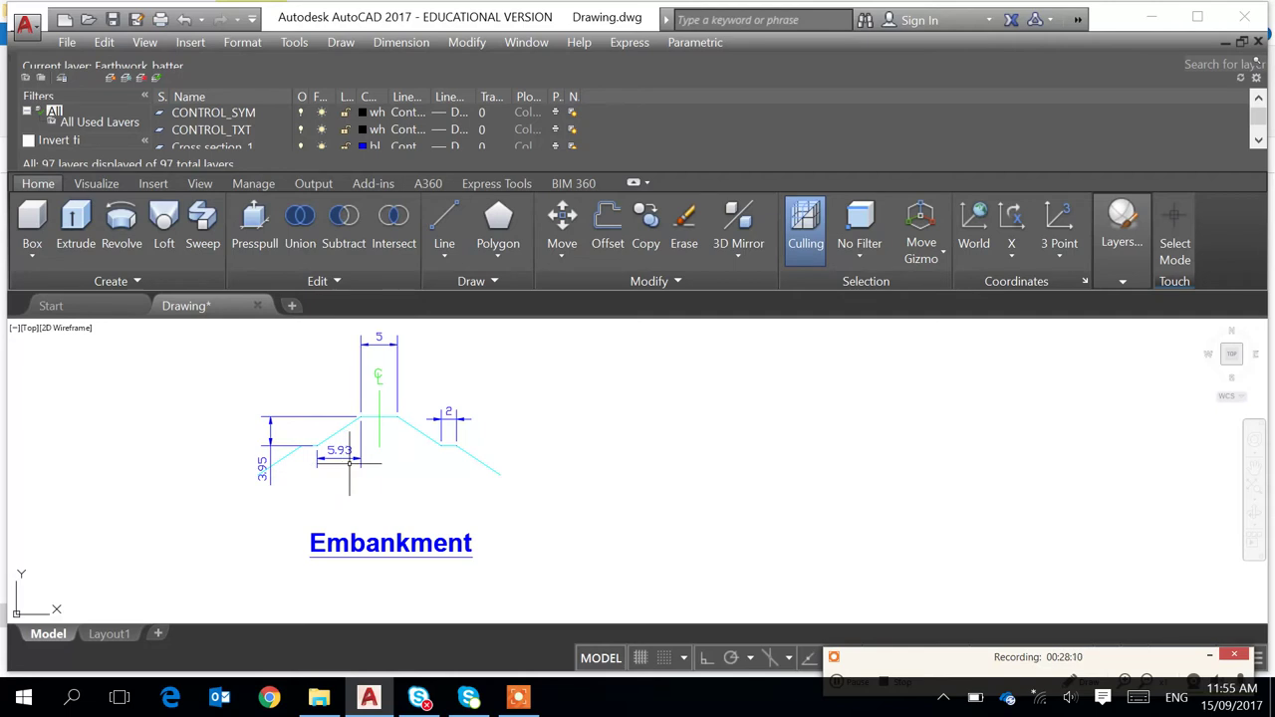
{"action": "middle_click_drag", "start_coordinate": [385, 491], "coordinate": [411, 385]}
{"action": "middle_click_drag", "start_coordinate": [444, 532], "coordinate": [518, 382]}
{"action": "scroll", "coordinate": [429, 528], "scroll_direction": "up", "scroll_amount": 2}
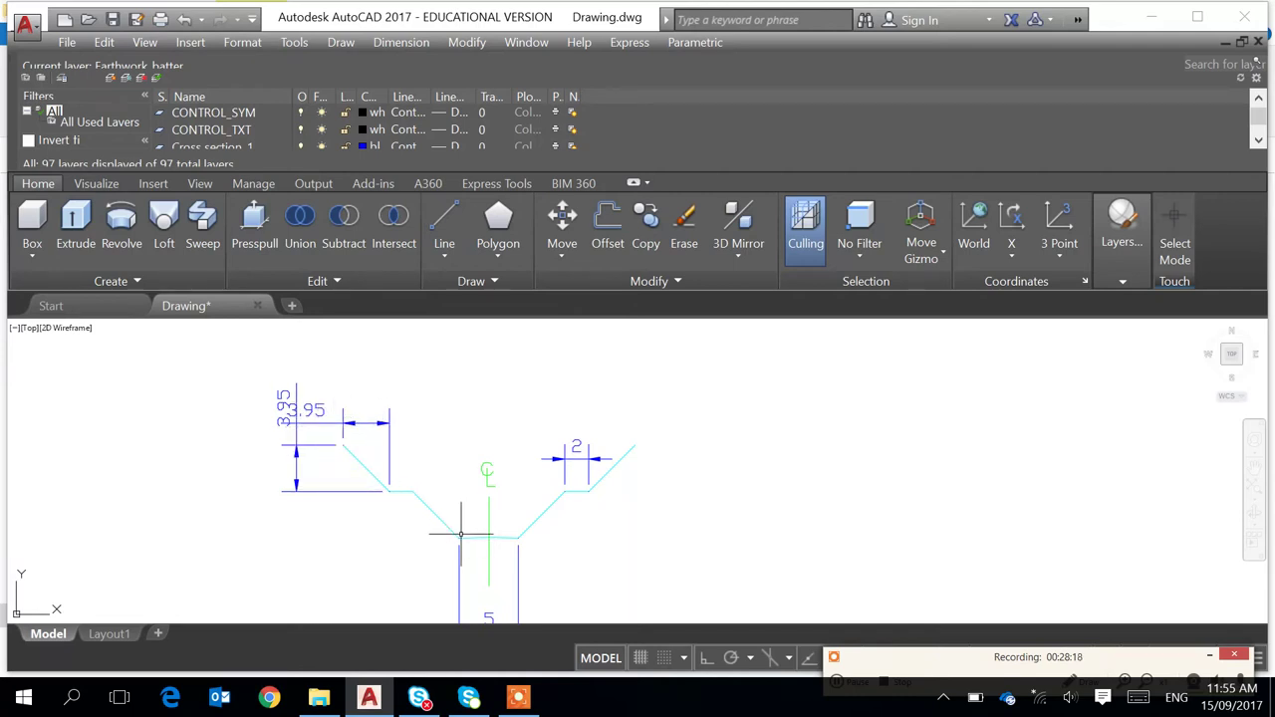
Offset both road edges on the working plan outwards by 5.93, away from the centreline
{"action": "scroll", "coordinate": [462, 539], "scroll_direction": "down", "scroll_amount": 10}
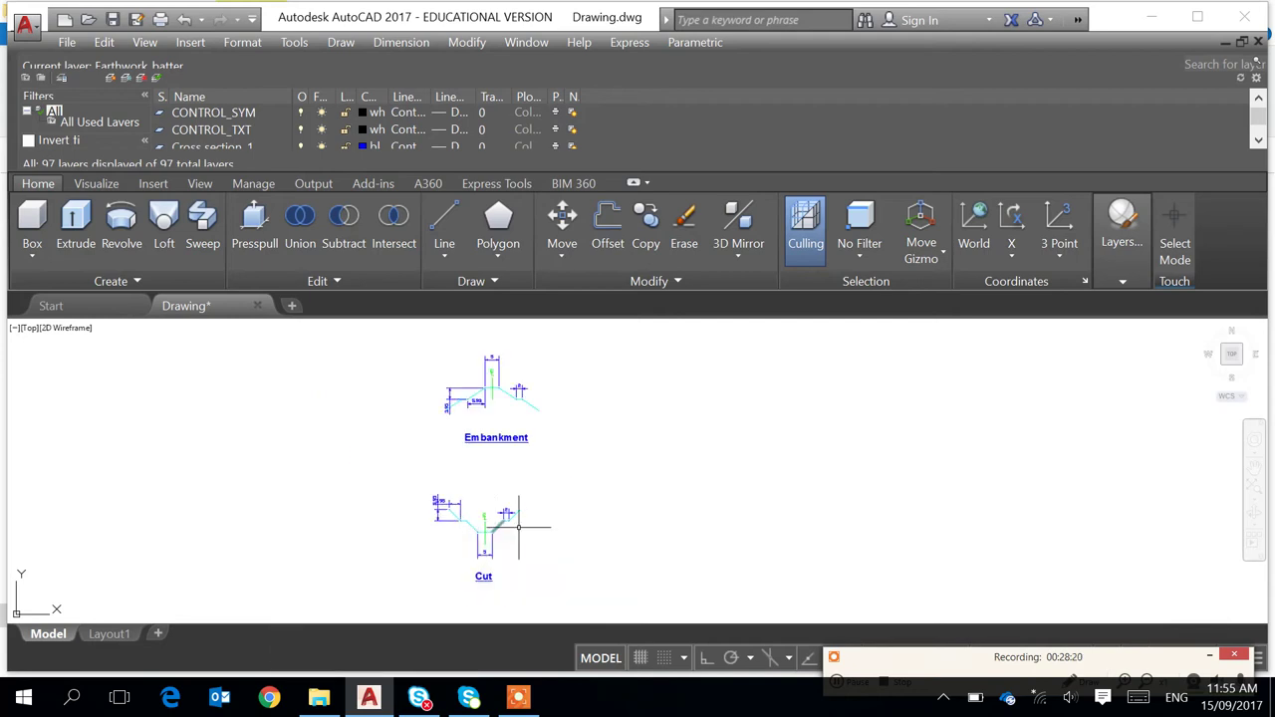
{"action": "middle_click_drag", "start_coordinate": [957, 488], "coordinate": [416, 482]}
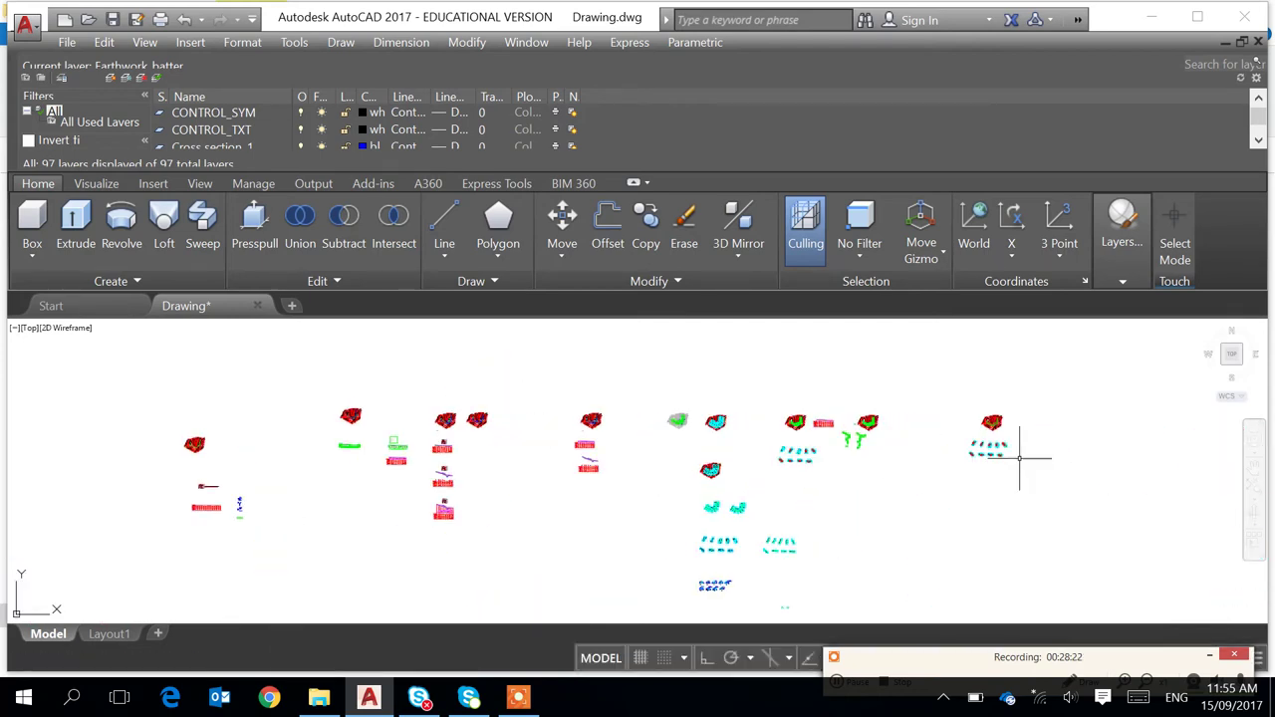
{"action": "scroll", "coordinate": [1007, 448], "scroll_direction": "up", "scroll_amount": 5}
{"action": "middle_click_drag", "start_coordinate": [931, 357], "coordinate": [885, 505]}
{"action": "scroll", "coordinate": [885, 505], "scroll_direction": "up", "scroll_amount": 6}
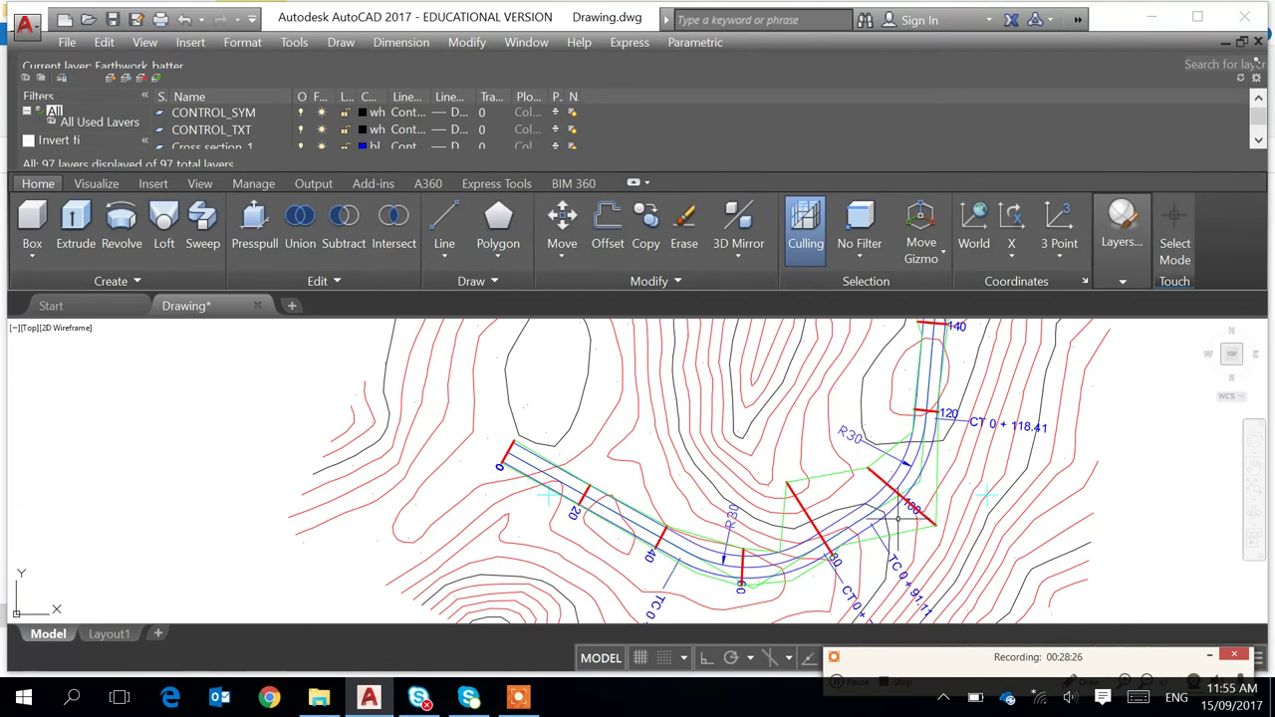
{"action": "scroll", "coordinate": [896, 514], "scroll_direction": "up", "scroll_amount": 3}
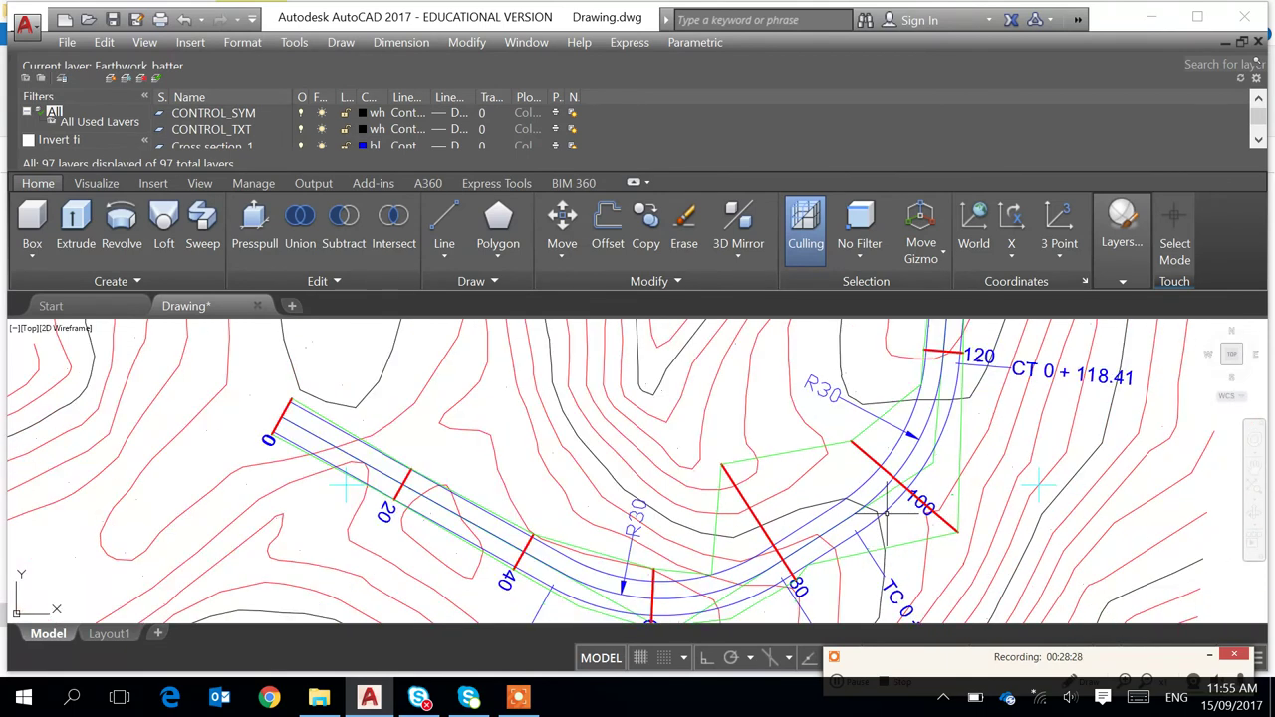
{"action": "key", "text": "Return"}
{"action": "type", "text": "5.93"}
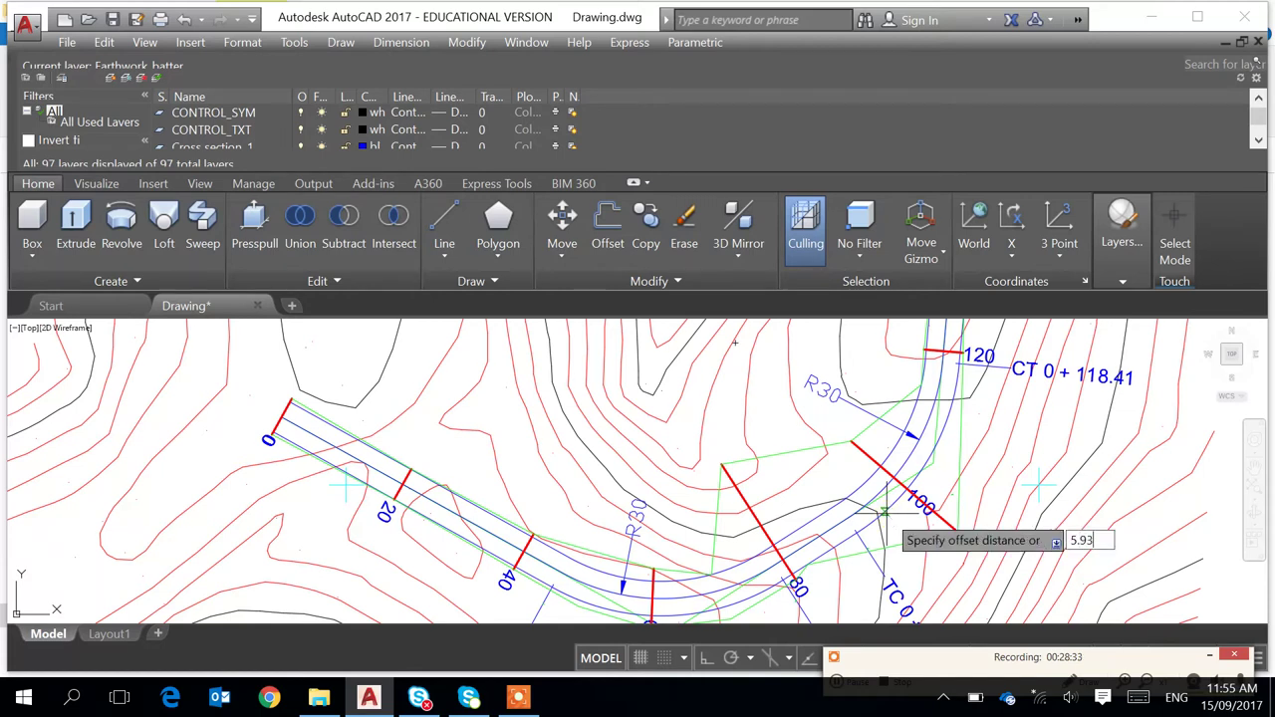
{"action": "key", "text": "Return"}
{"action": "left_click", "coordinate": [842, 491]}
{"action": "left_click", "coordinate": [821, 486]}
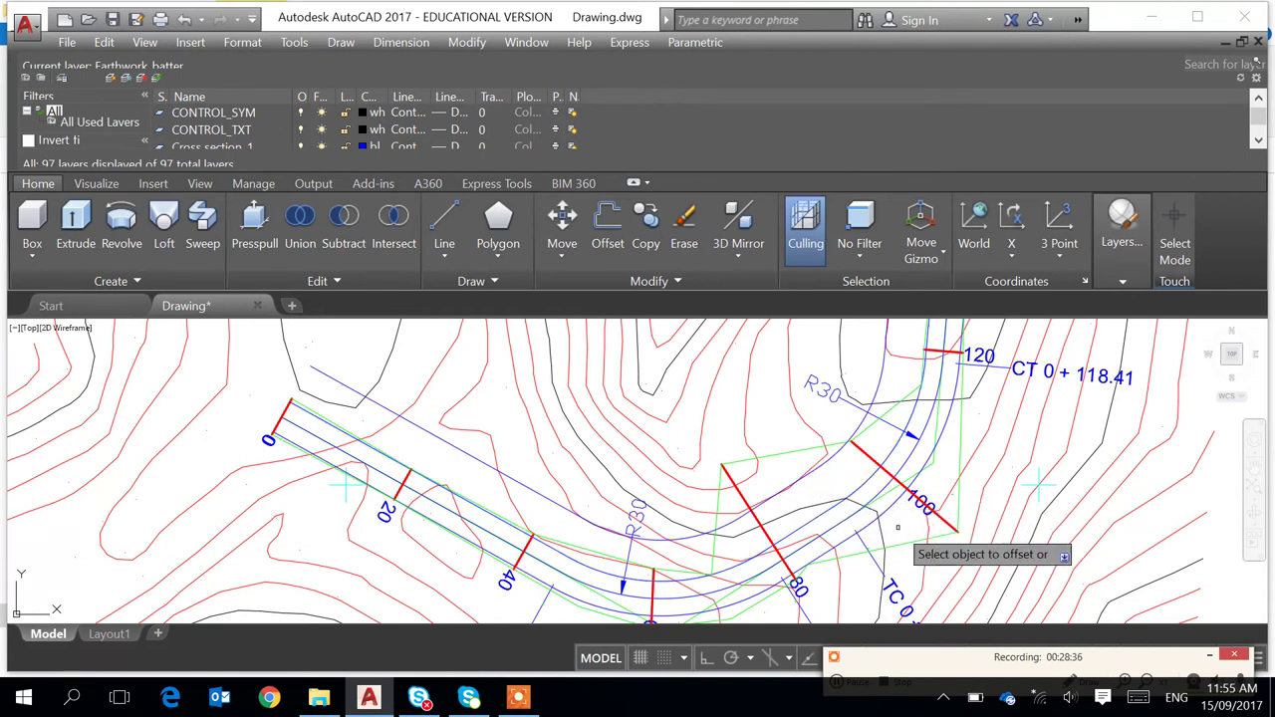
{"action": "left_click", "coordinate": [918, 467]}
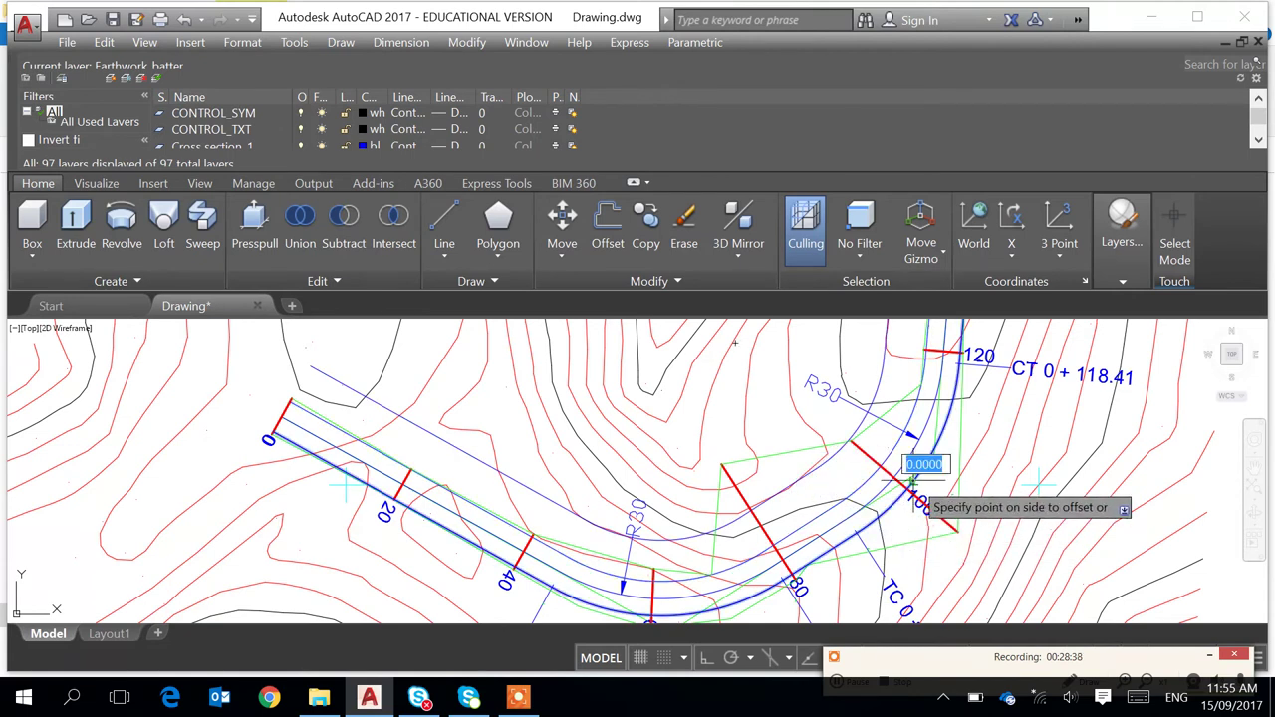
{"action": "left_click", "coordinate": [944, 500]}
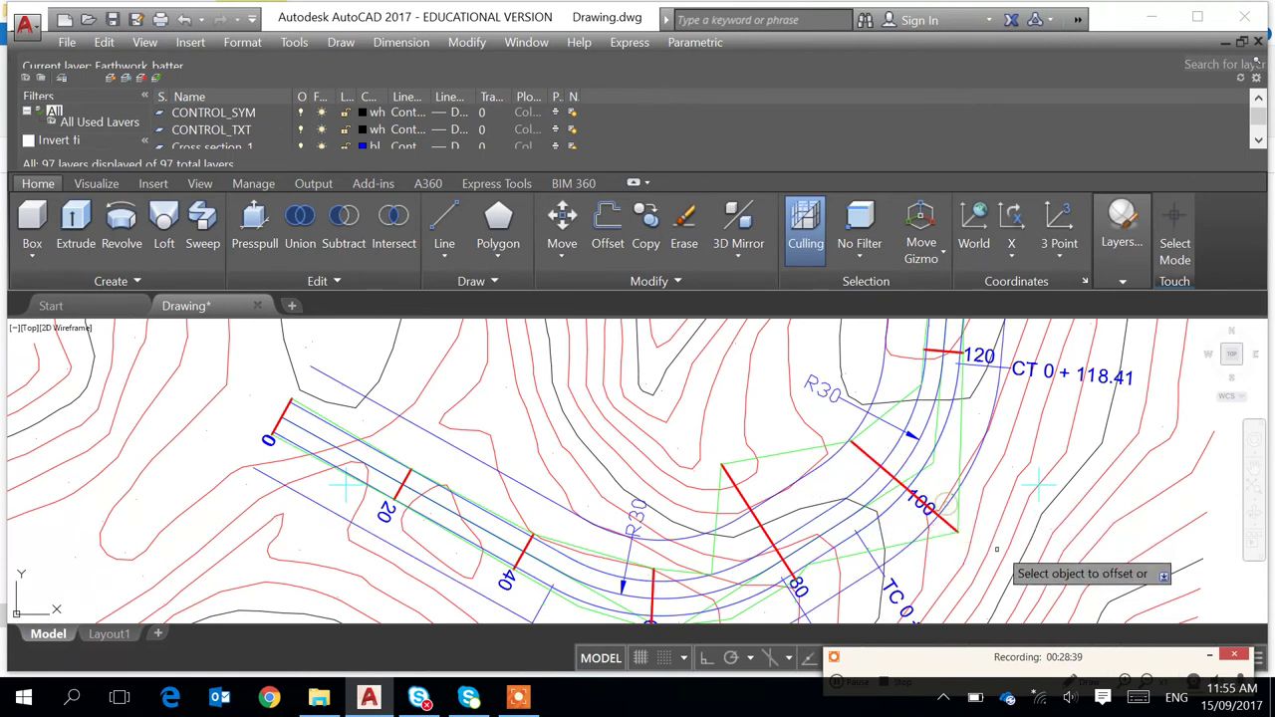
{"action": "left_click", "coordinate": [877, 526]}
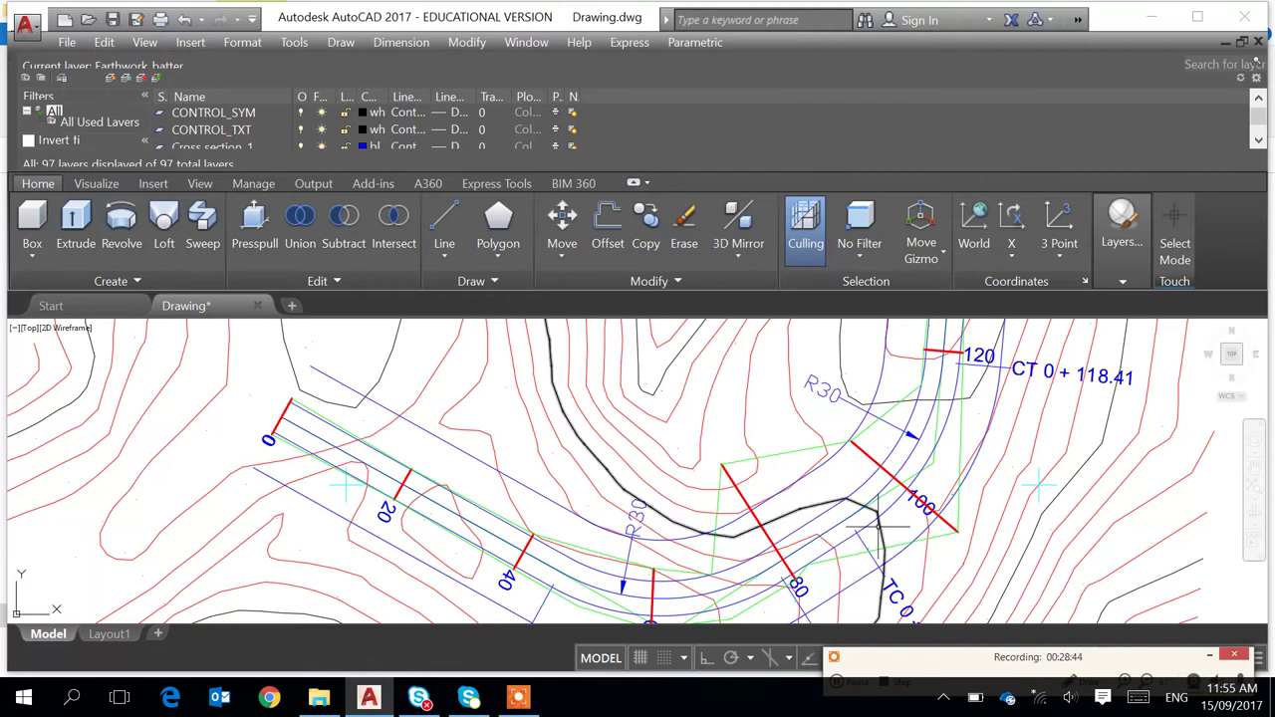
Offset the bench lines on both sides of the working plan outwards by 2, away from the centreline
{"action": "type", "text": "o"}
{"action": "key", "text": "Return"}
{"action": "type", "text": "2"}
{"action": "key", "text": "Return"}
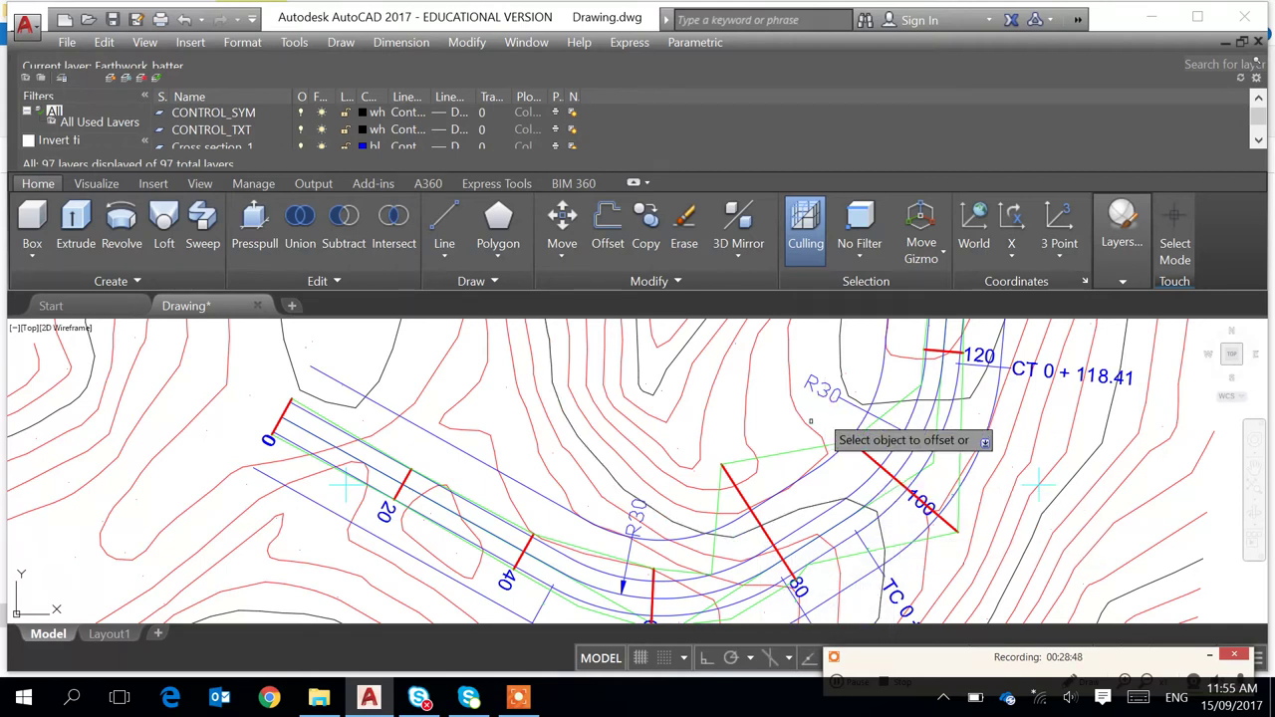
{"action": "left_click", "coordinate": [825, 462]}
{"action": "left_click", "coordinate": [811, 447]}
{"action": "left_click", "coordinate": [949, 504]}
{"action": "left_click", "coordinate": [949, 505]}
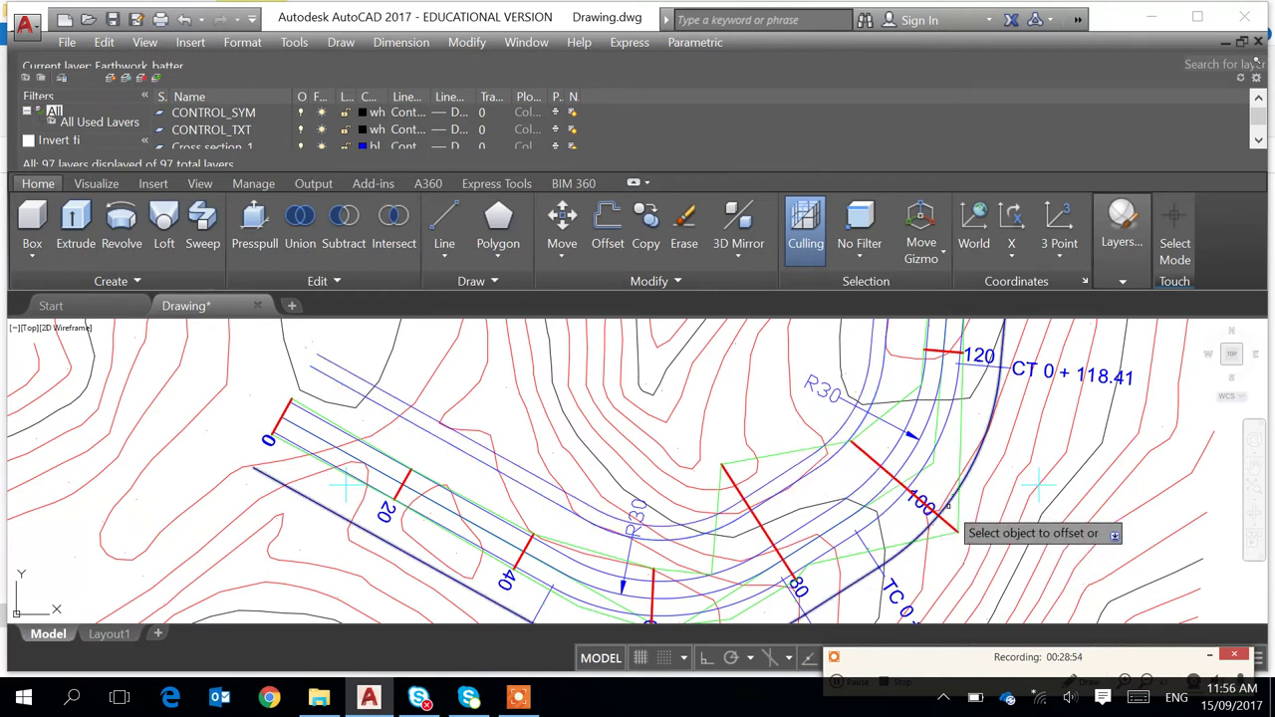
{"action": "left_click", "coordinate": [948, 504]}
{"action": "left_click", "coordinate": [984, 518]}
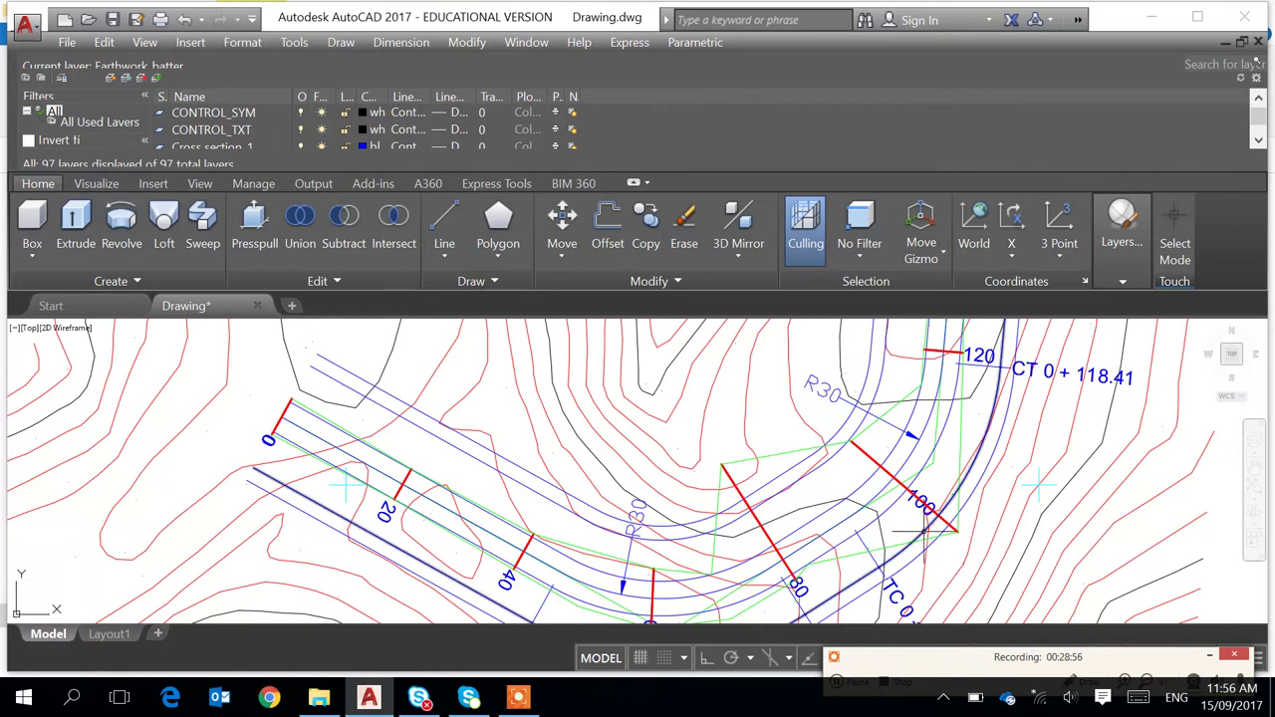
Trim the bench lines against both outer batter polylines, keeping only the parts inside the batters around chainages 80 and 100
{"action": "key", "text": "Return"}
{"action": "left_click", "coordinate": [792, 448]}
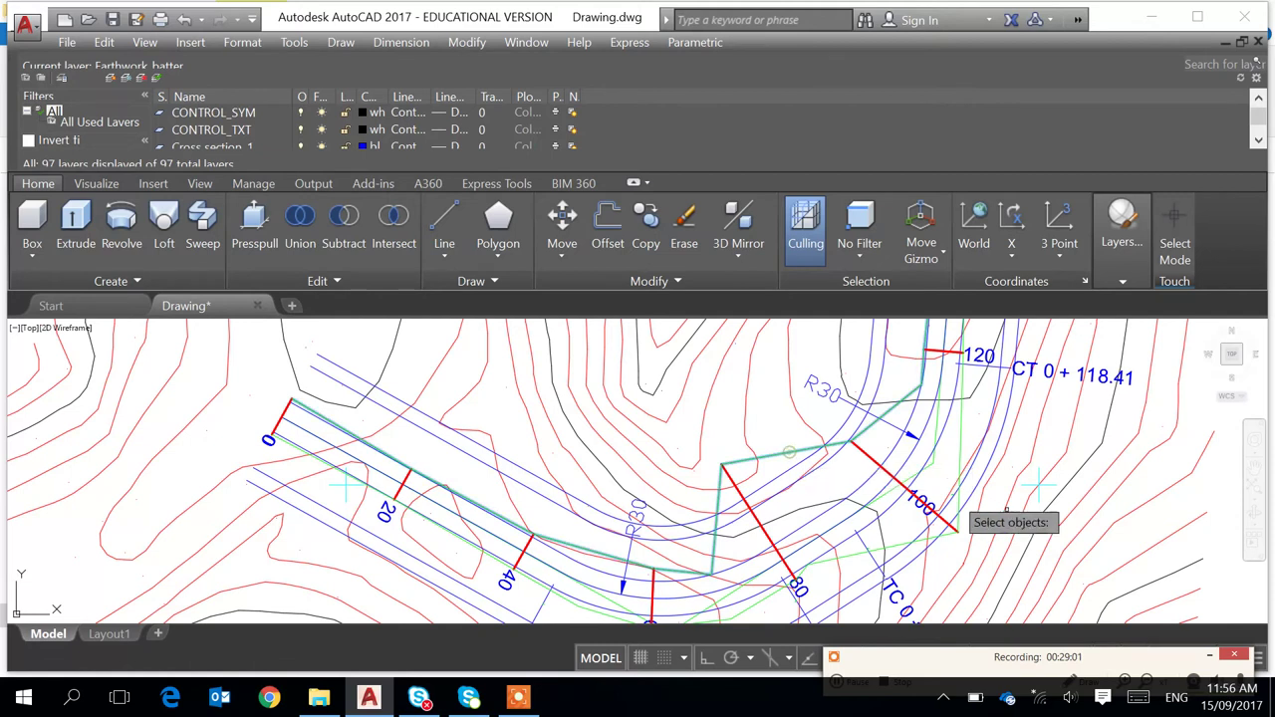
{"action": "left_click", "coordinate": [957, 457]}
{"action": "key", "text": "Return"}
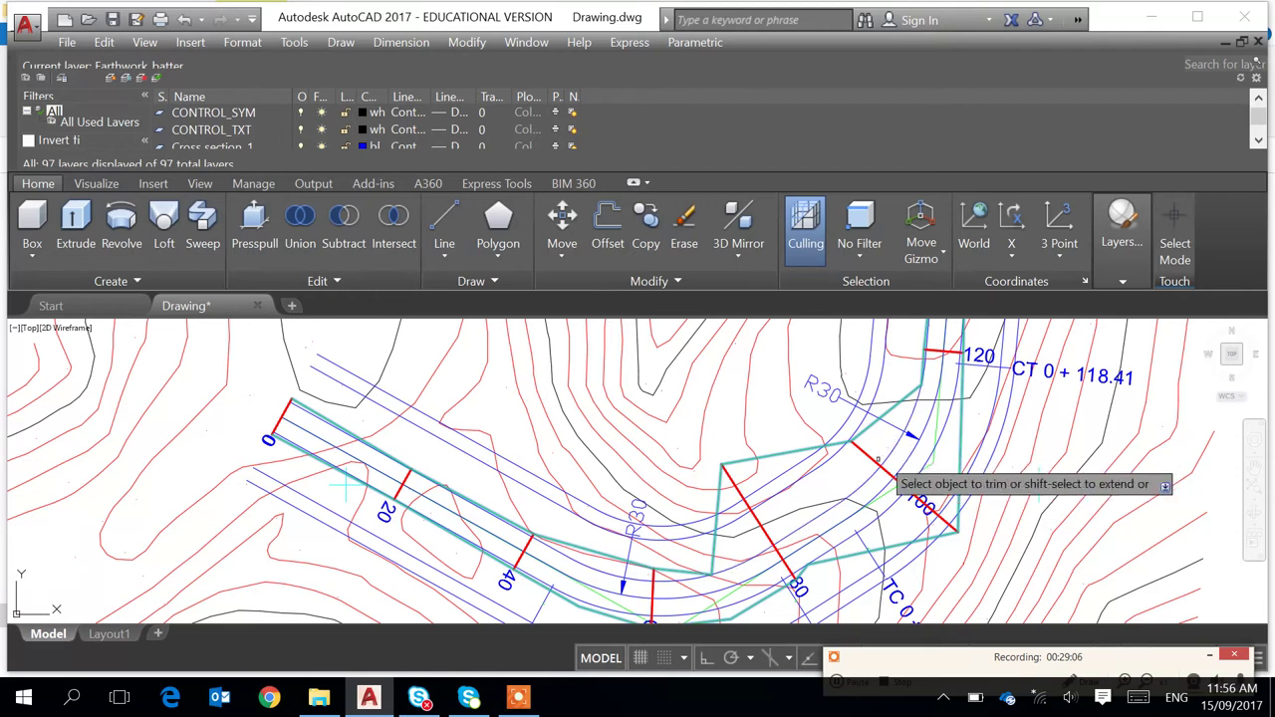
{"action": "left_click", "coordinate": [864, 422]}
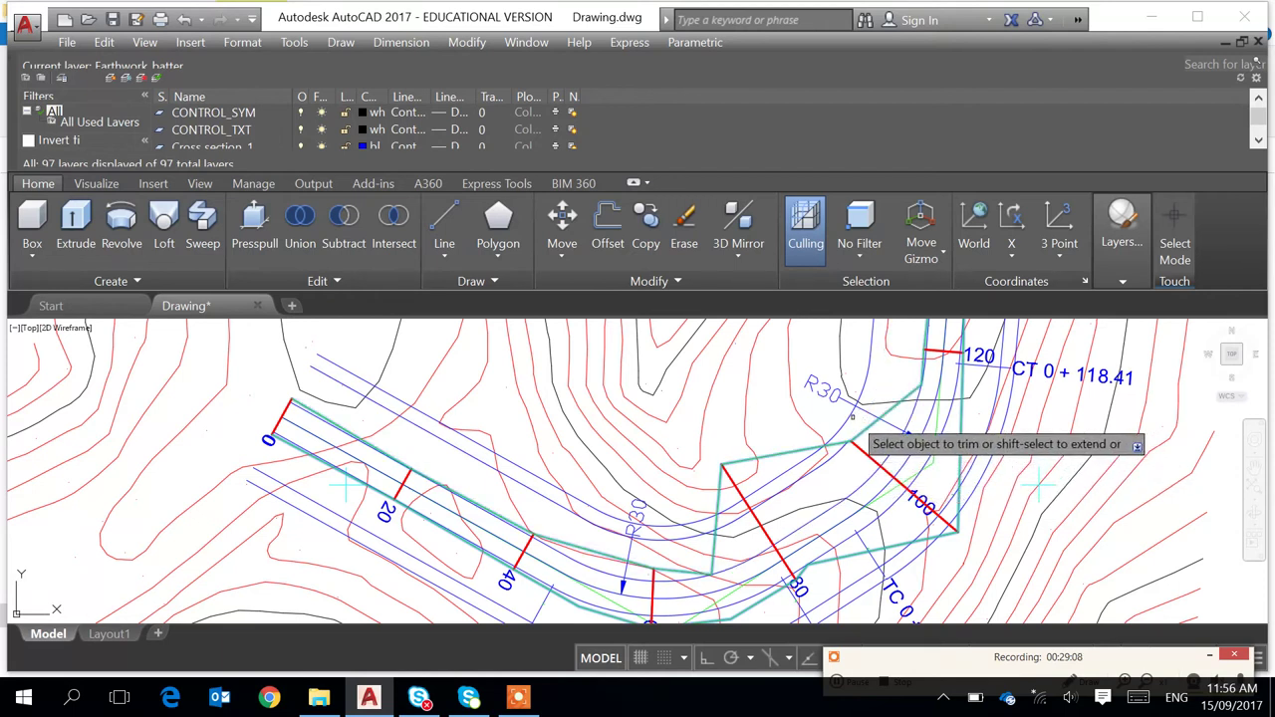
{"action": "left_click", "coordinate": [850, 417]}
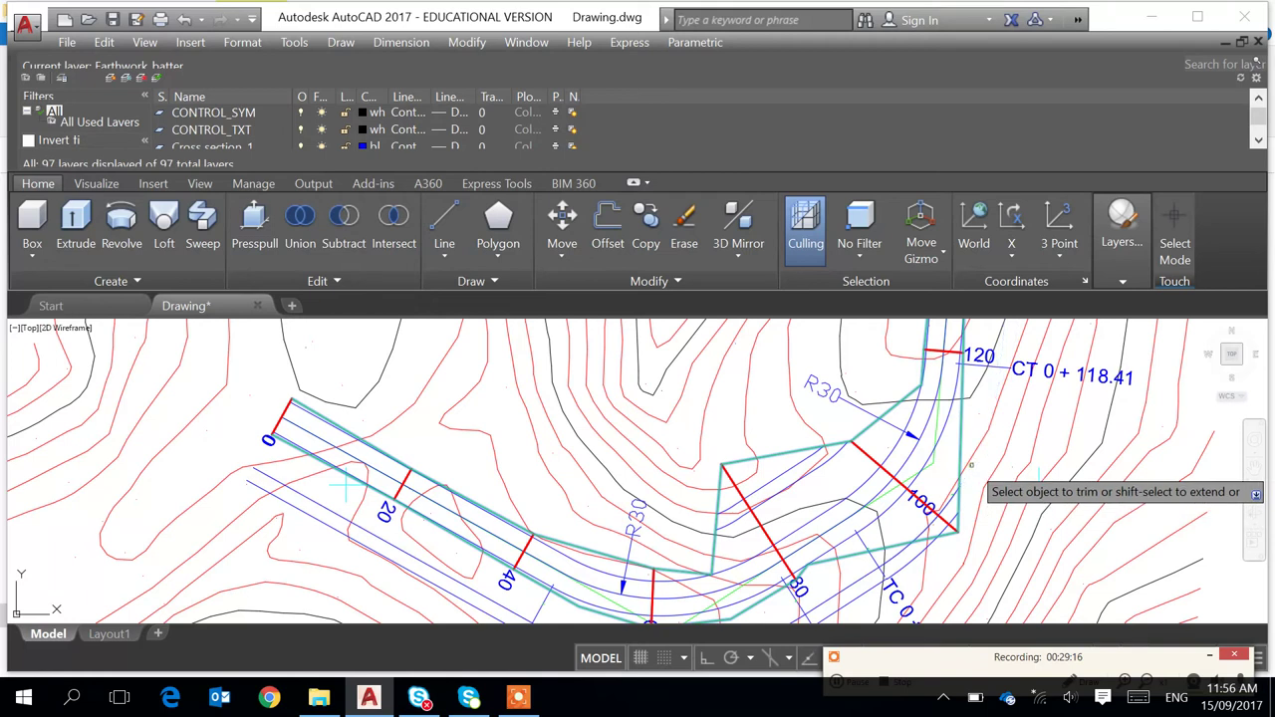
{"action": "left_click", "coordinate": [896, 557]}
{"action": "key", "text": "Escape"}
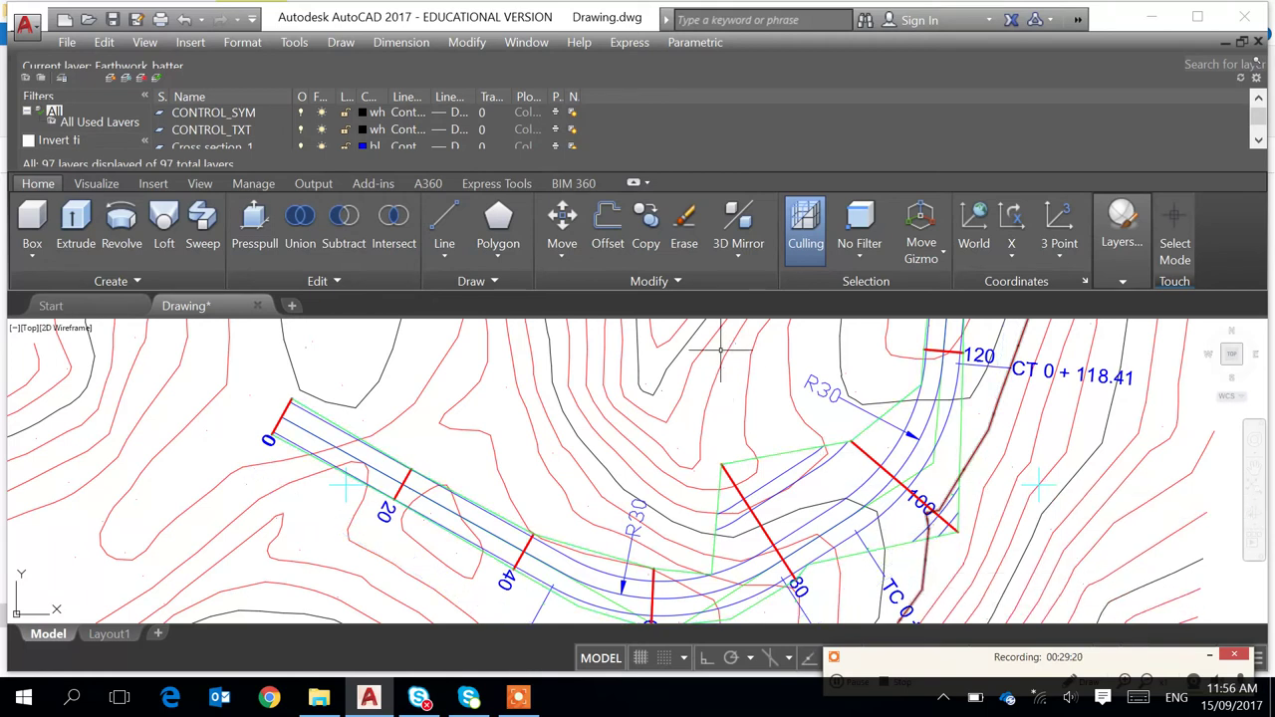
Match the trimmed bench lines' properties to those of the green batter polyline
{"action": "left_click", "coordinate": [467, 44]}
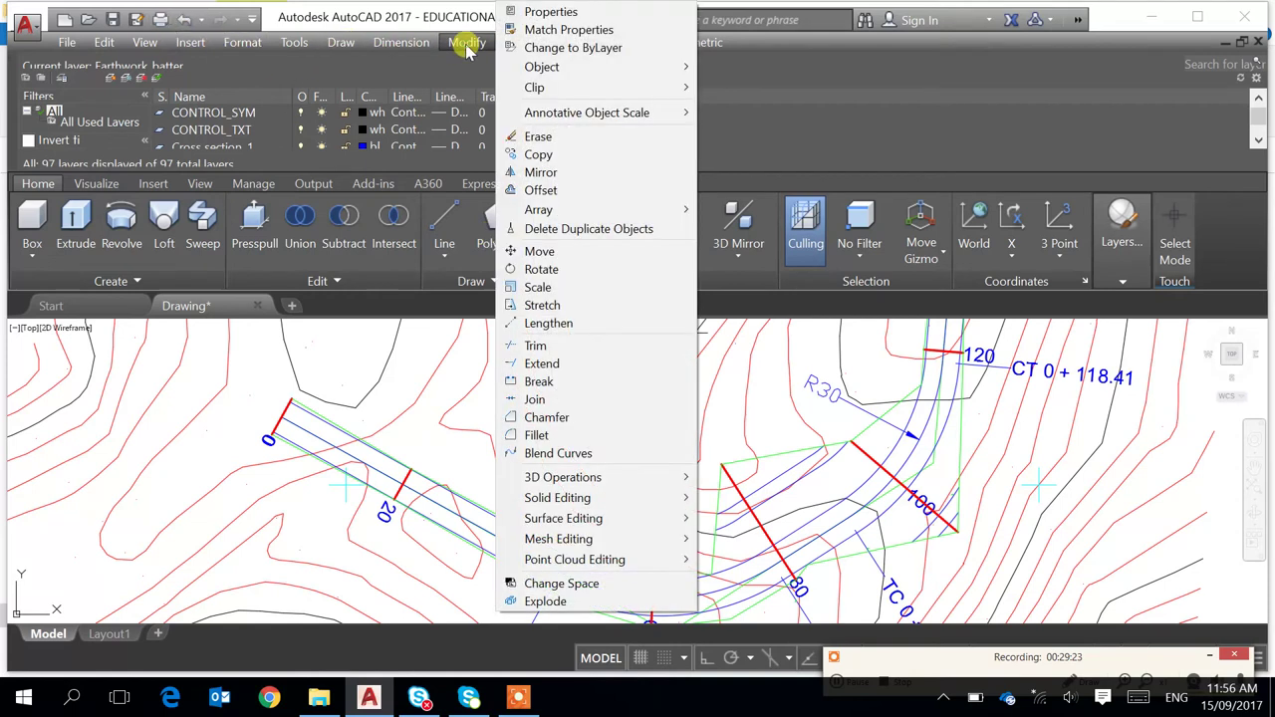
{"action": "left_click", "coordinate": [569, 29]}
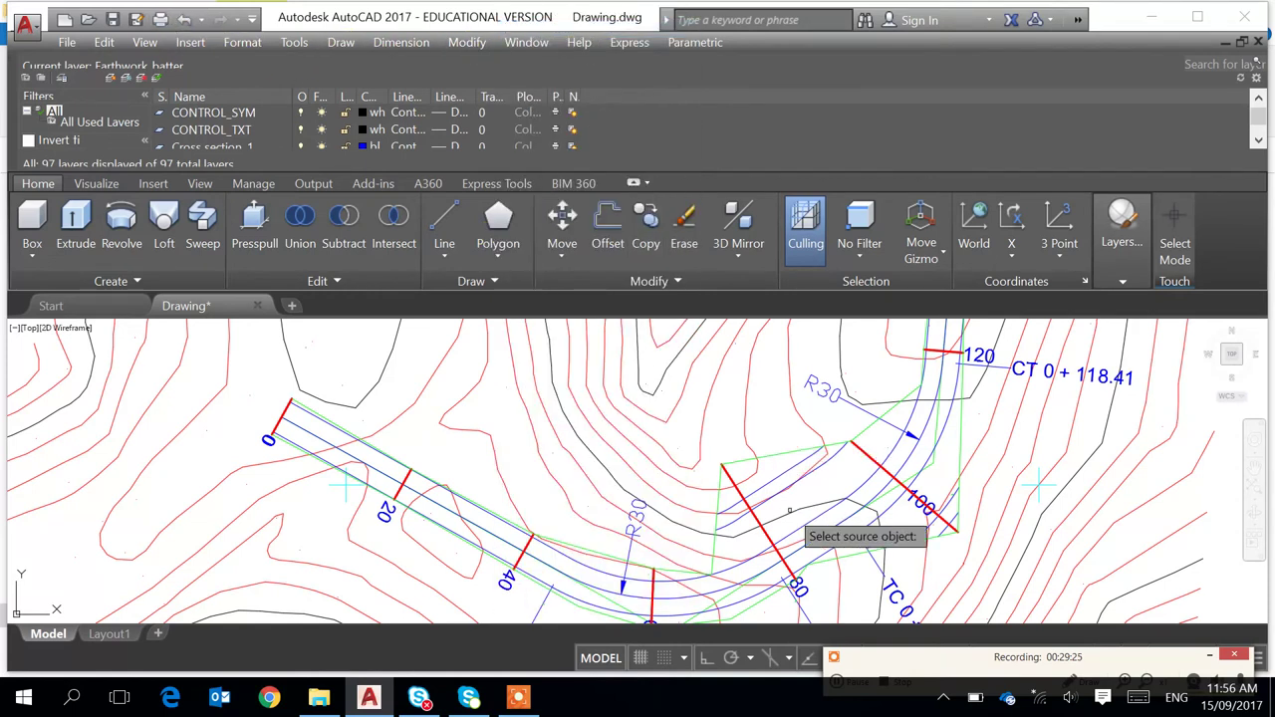
{"action": "left_click", "coordinate": [779, 452]}
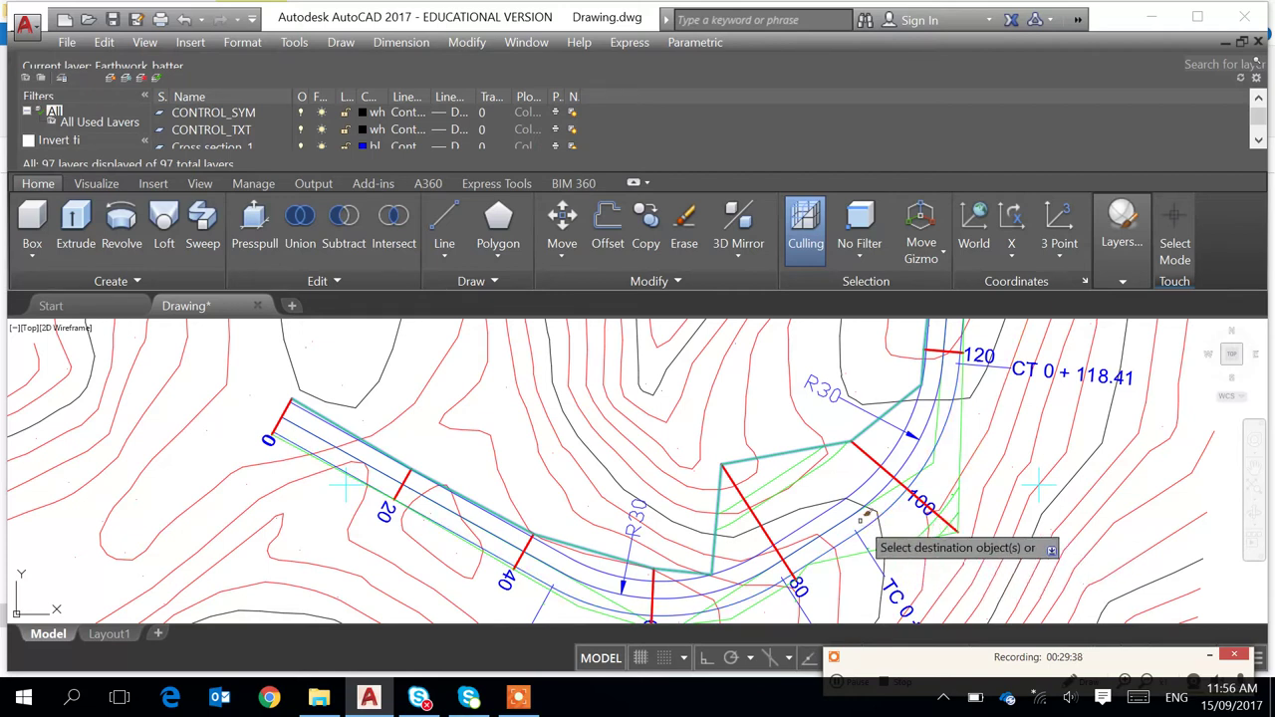
Examine the batter symbols placed between the road edges, bench lines and batter lines on the completed reference plan
{"action": "scroll", "coordinate": [859, 517], "scroll_direction": "down", "scroll_amount": 2}
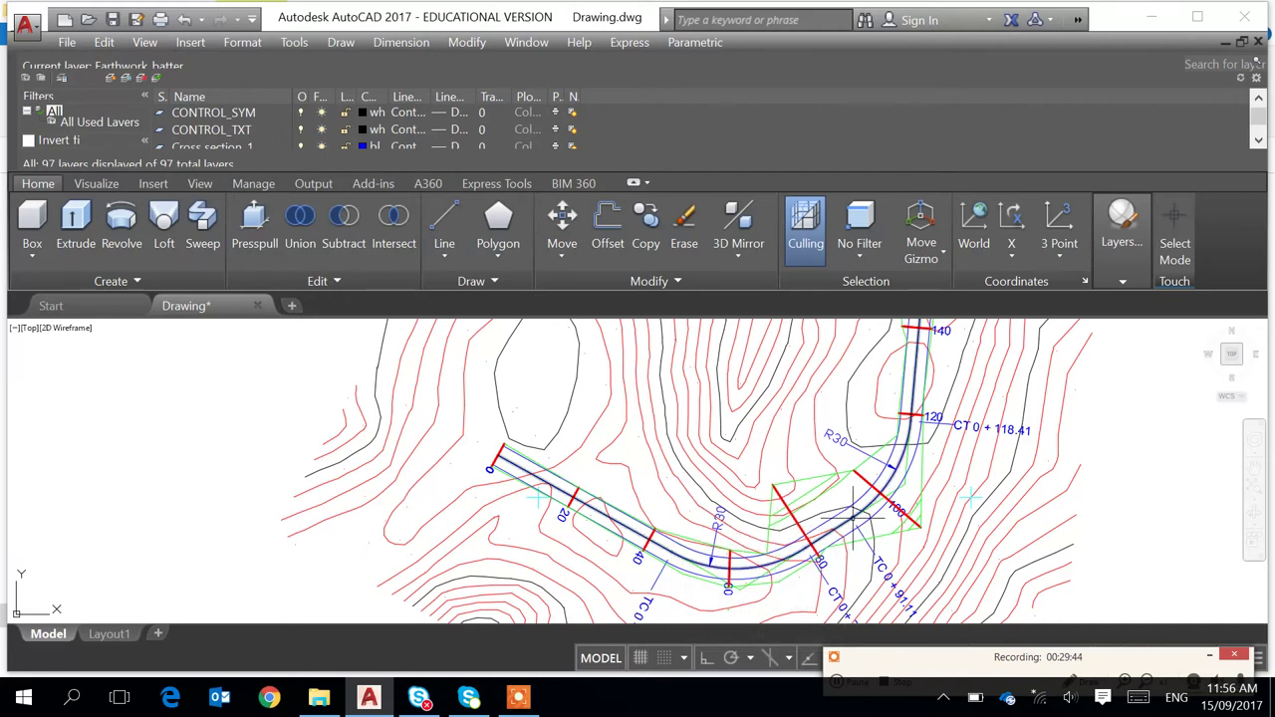
{"action": "scroll", "coordinate": [854, 515], "scroll_direction": "down", "scroll_amount": 3}
{"action": "scroll", "coordinate": [854, 515], "scroll_direction": "up", "scroll_amount": 3}
{"action": "scroll", "coordinate": [854, 515], "scroll_direction": "down", "scroll_amount": 3}
{"action": "scroll", "coordinate": [707, 543], "scroll_direction": "down", "scroll_amount": 1}
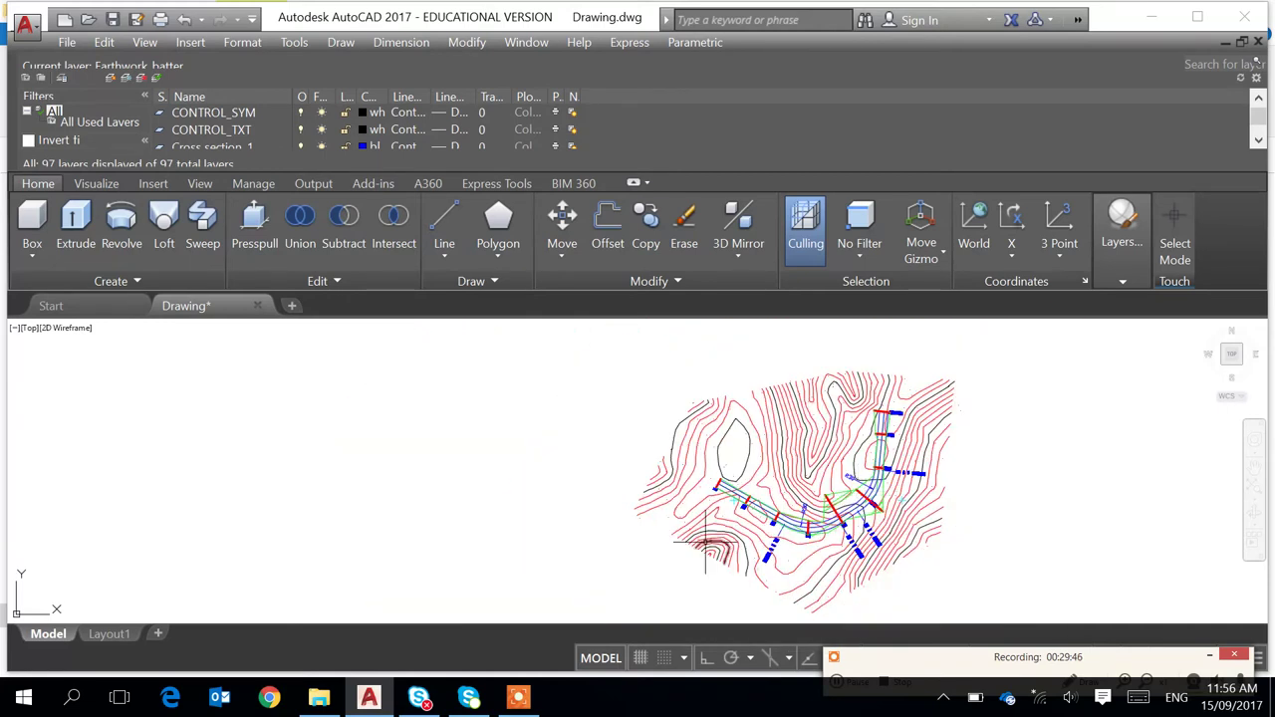
{"action": "scroll", "coordinate": [709, 546], "scroll_direction": "up", "scroll_amount": 3}
{"action": "scroll", "coordinate": [735, 556], "scroll_direction": "down", "scroll_amount": 3}
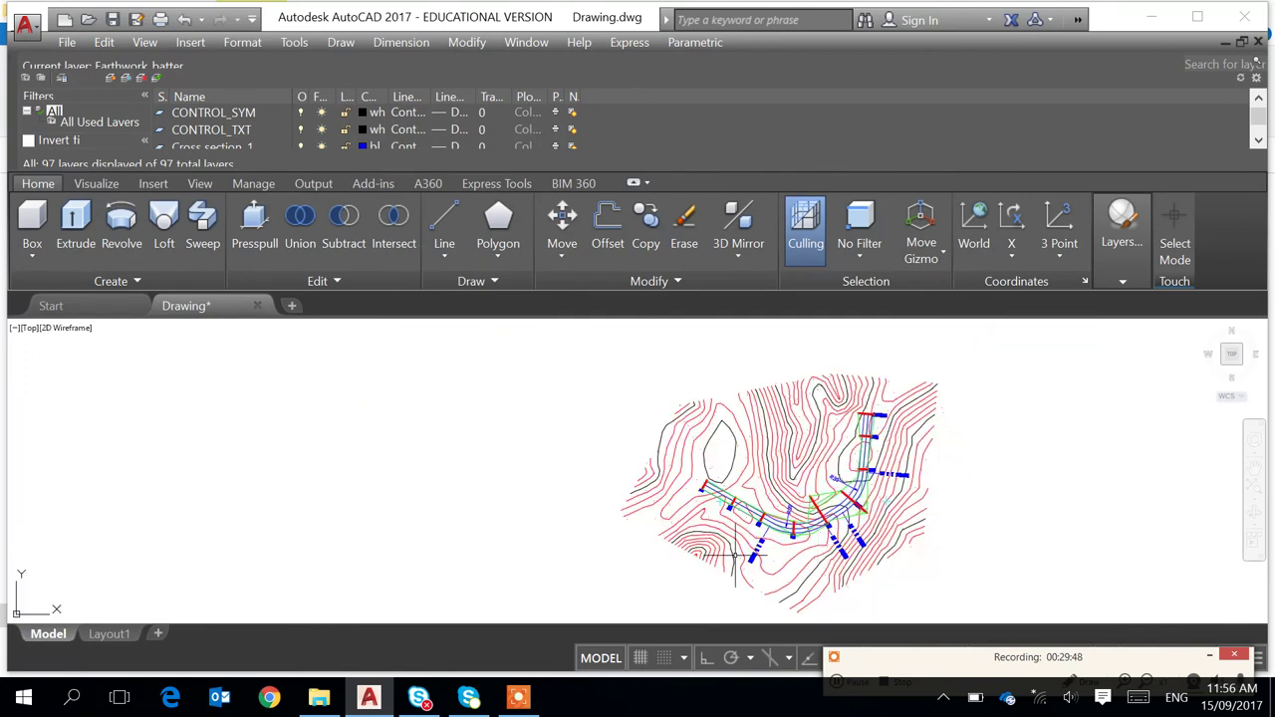
{"action": "scroll", "coordinate": [583, 539], "scroll_direction": "down", "scroll_amount": 4}
{"action": "middle_click_drag", "start_coordinate": [530, 558], "coordinate": [687, 404]}
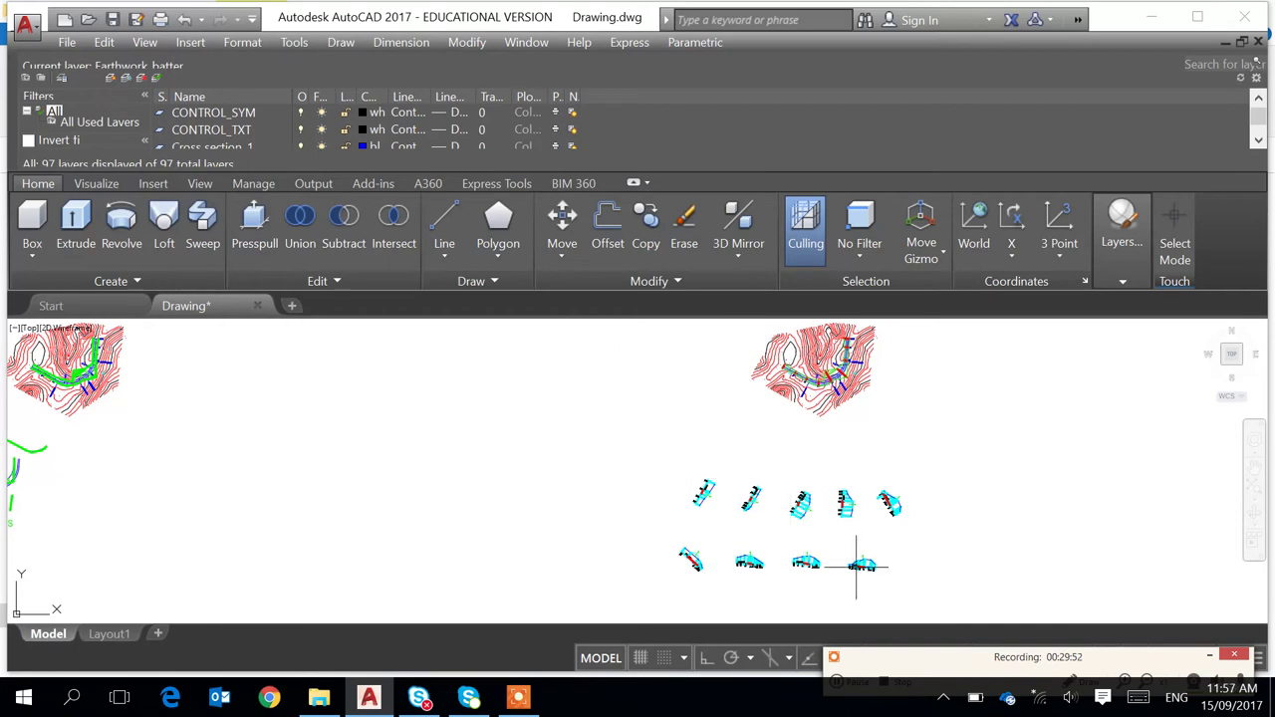
{"action": "scroll", "coordinate": [856, 566], "scroll_direction": "down", "scroll_amount": 3}
{"action": "scroll", "coordinate": [547, 547], "scroll_direction": "up", "scroll_amount": 8}
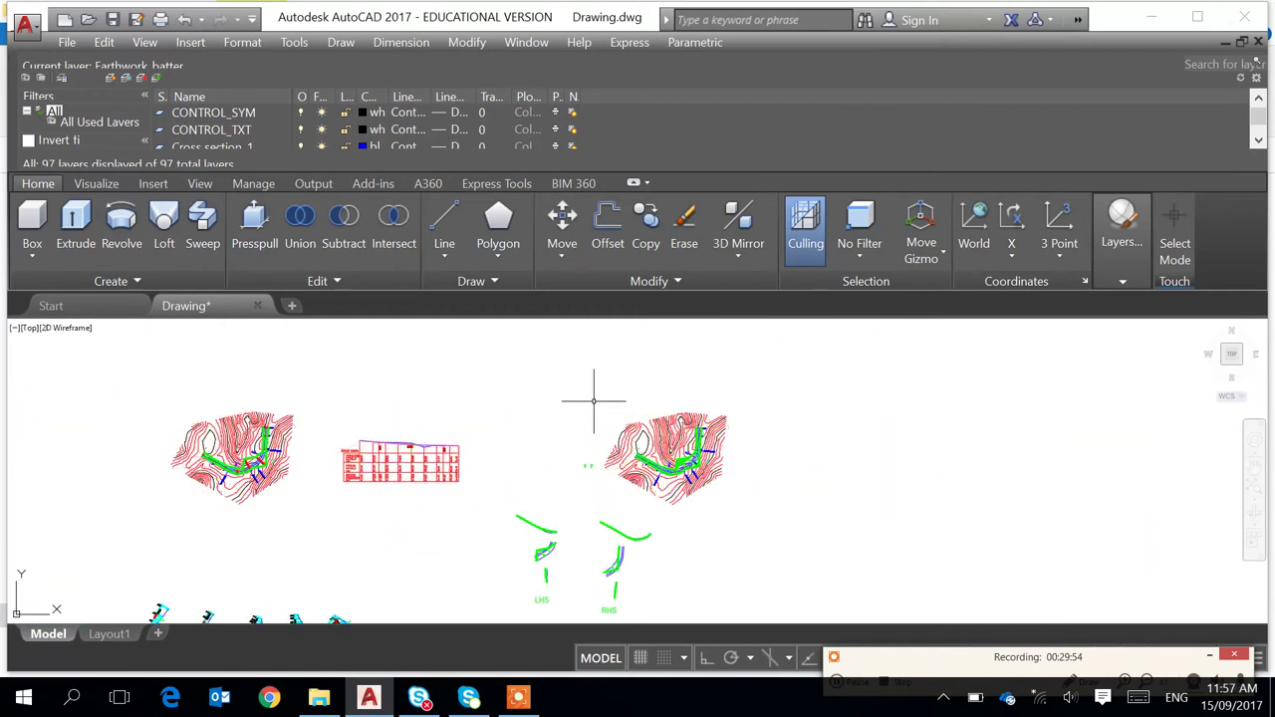
{"action": "scroll", "coordinate": [574, 546], "scroll_direction": "down", "scroll_amount": 2}
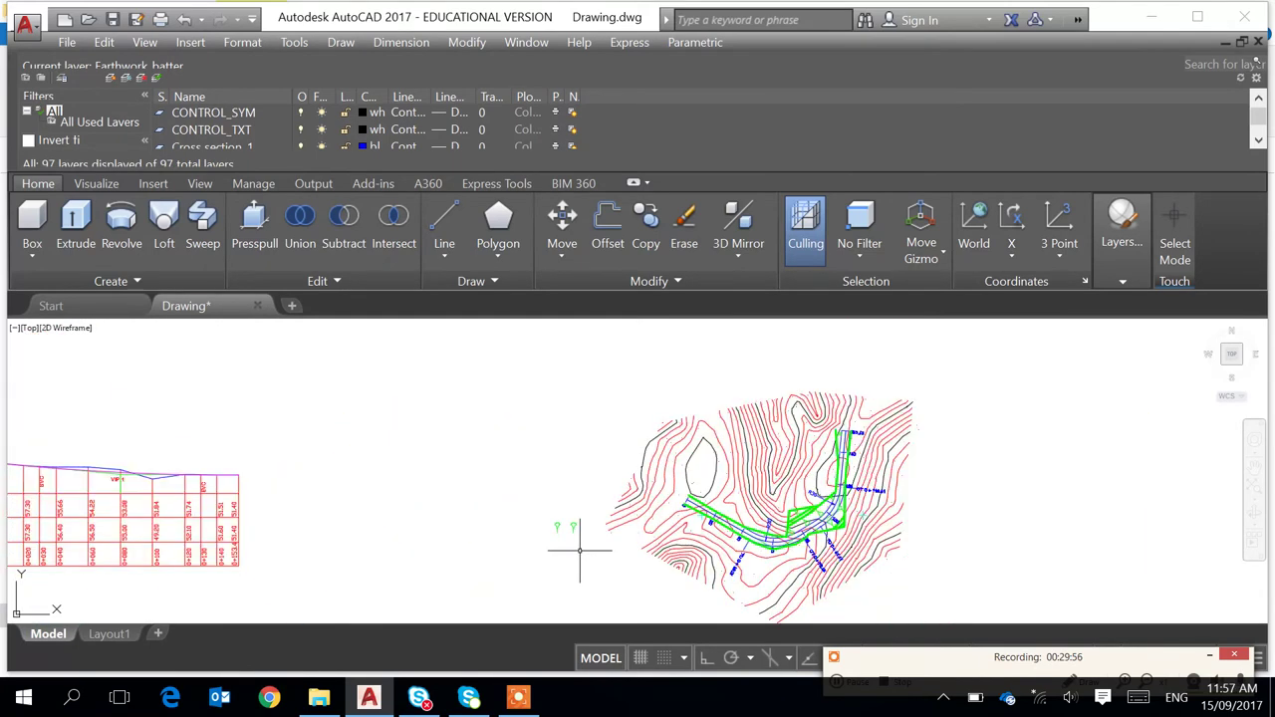
{"action": "scroll", "coordinate": [789, 521], "scroll_direction": "up", "scroll_amount": 4}
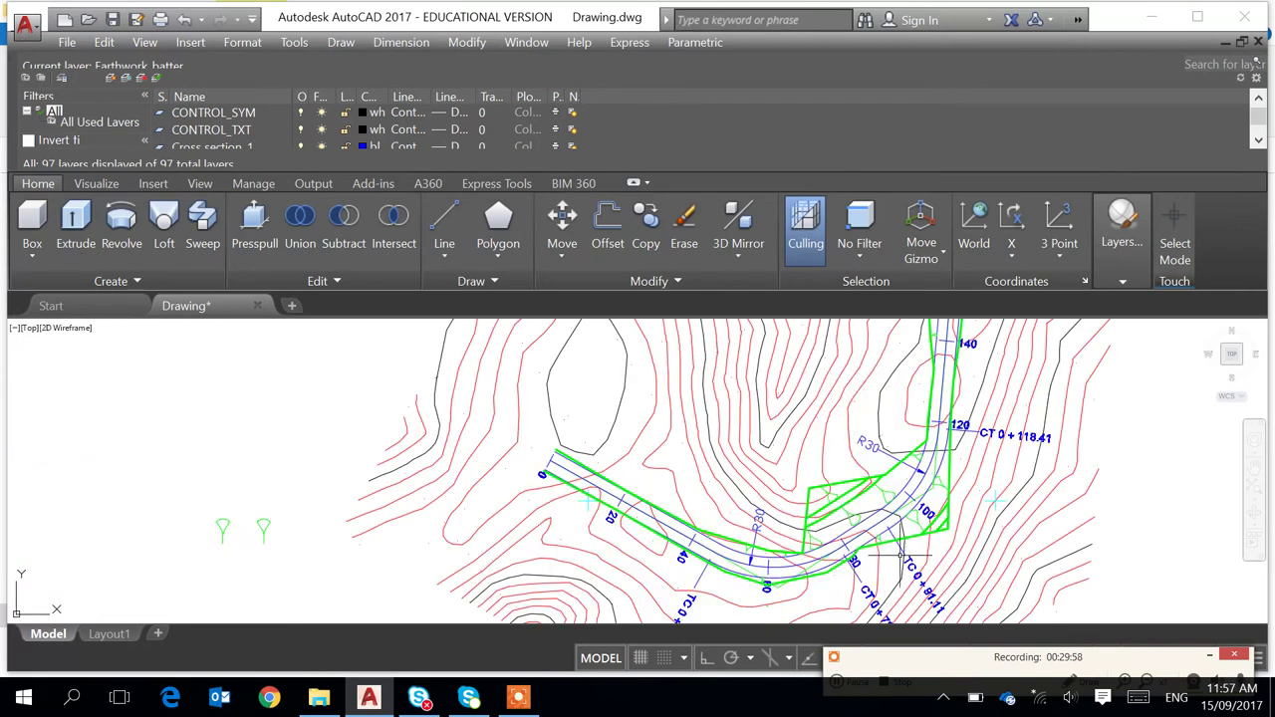
{"action": "scroll", "coordinate": [743, 560], "scroll_direction": "up", "scroll_amount": 4}
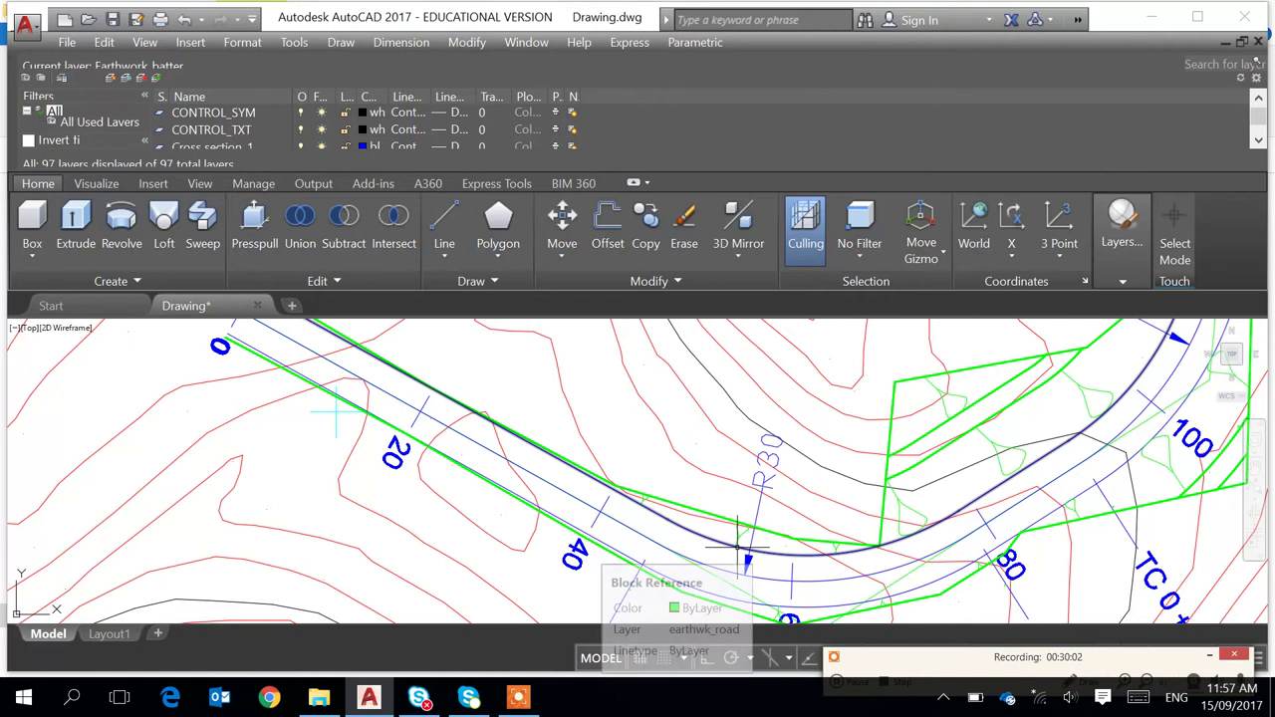
{"action": "scroll", "coordinate": [735, 546], "scroll_direction": "up", "scroll_amount": 3}
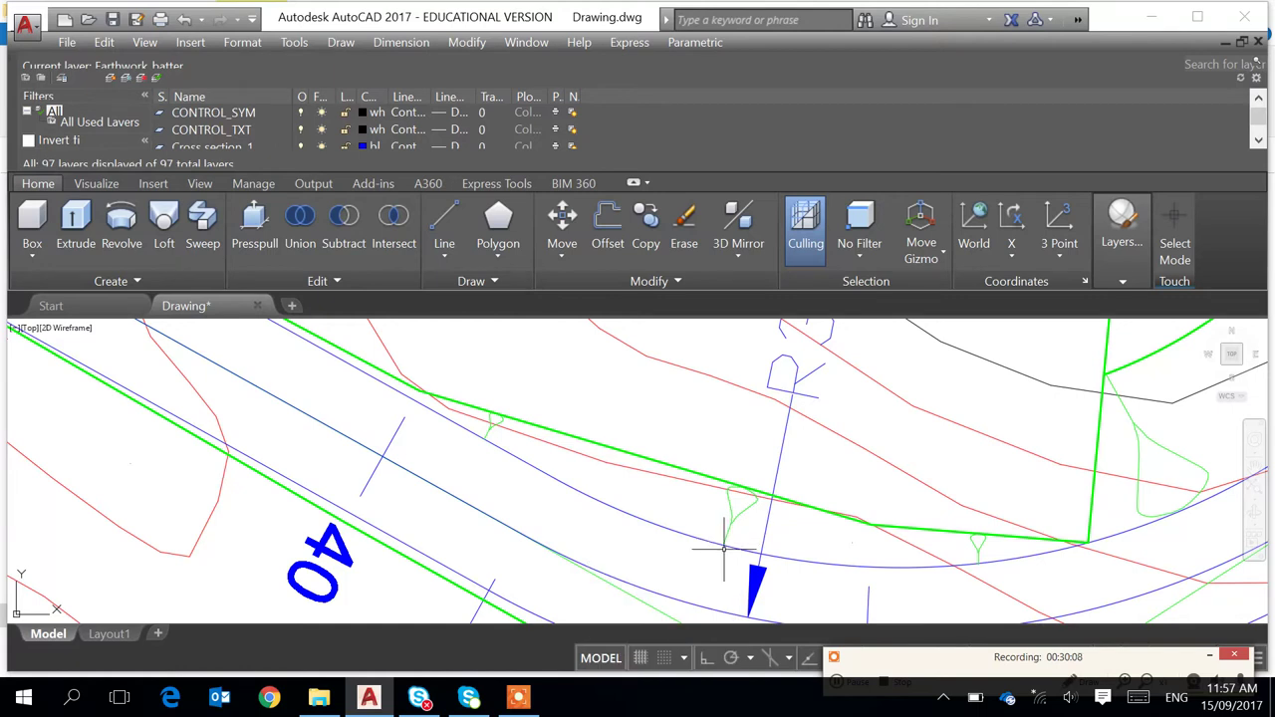
{"action": "mouse_move", "coordinate": [724, 540]}
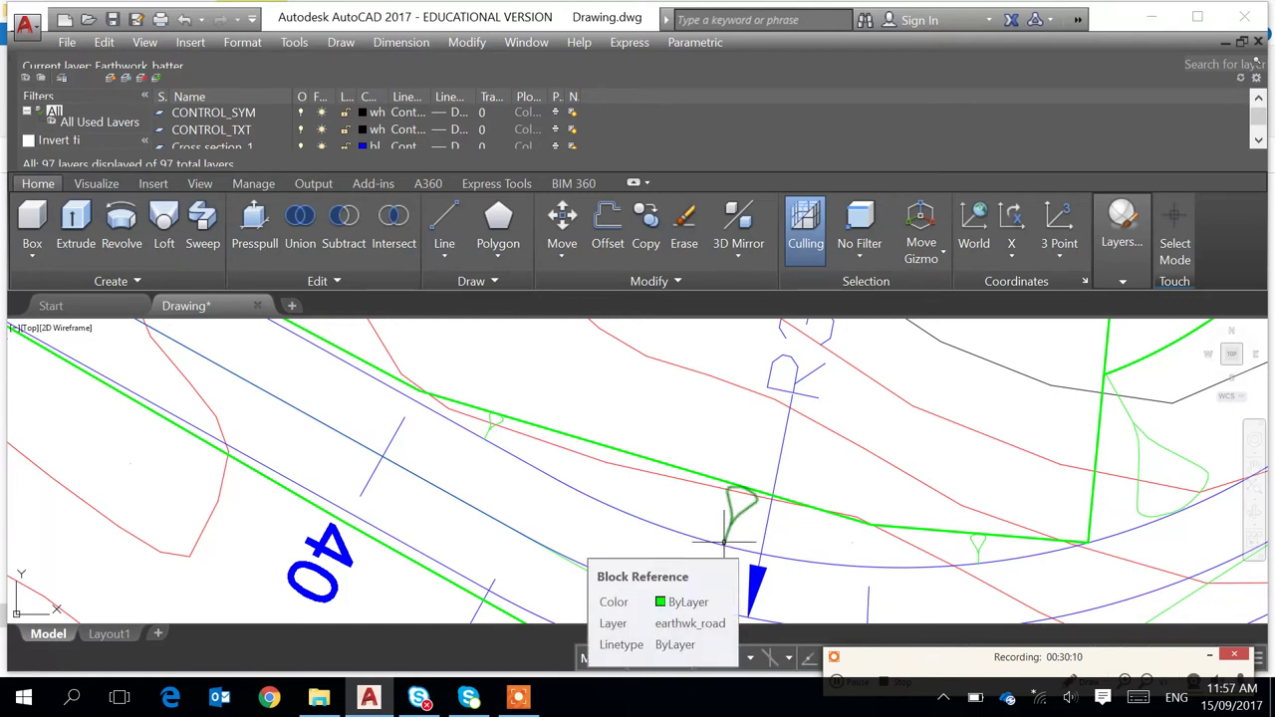
{"action": "scroll", "coordinate": [738, 528], "scroll_direction": "down", "scroll_amount": 2}
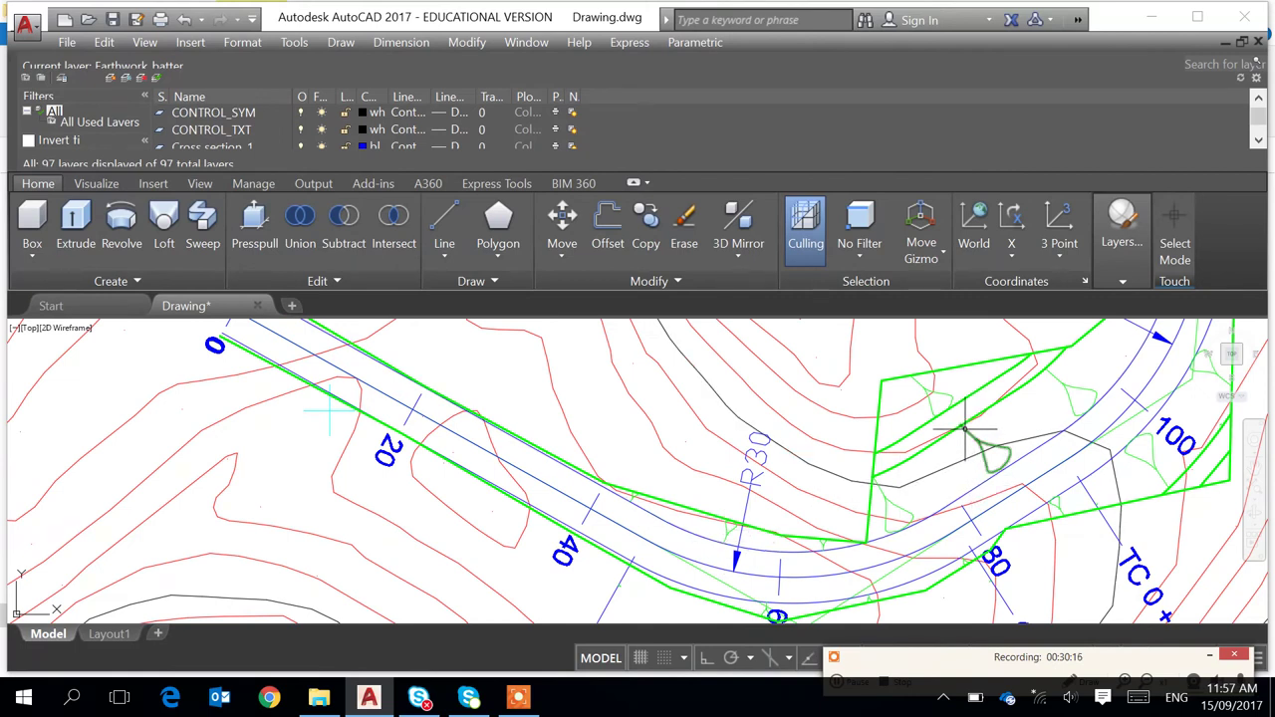
{"action": "scroll", "coordinate": [1006, 484], "scroll_direction": "down", "scroll_amount": 5}
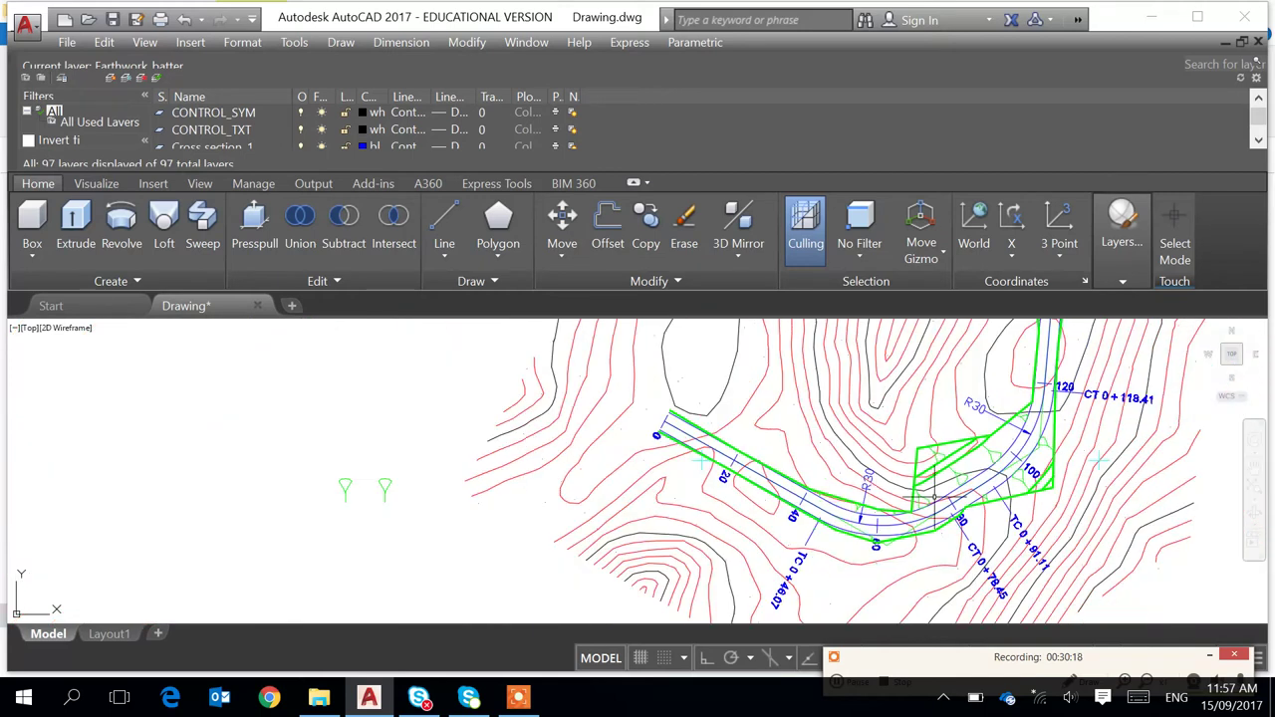
{"action": "scroll", "coordinate": [746, 531], "scroll_direction": "up", "scroll_amount": 2}
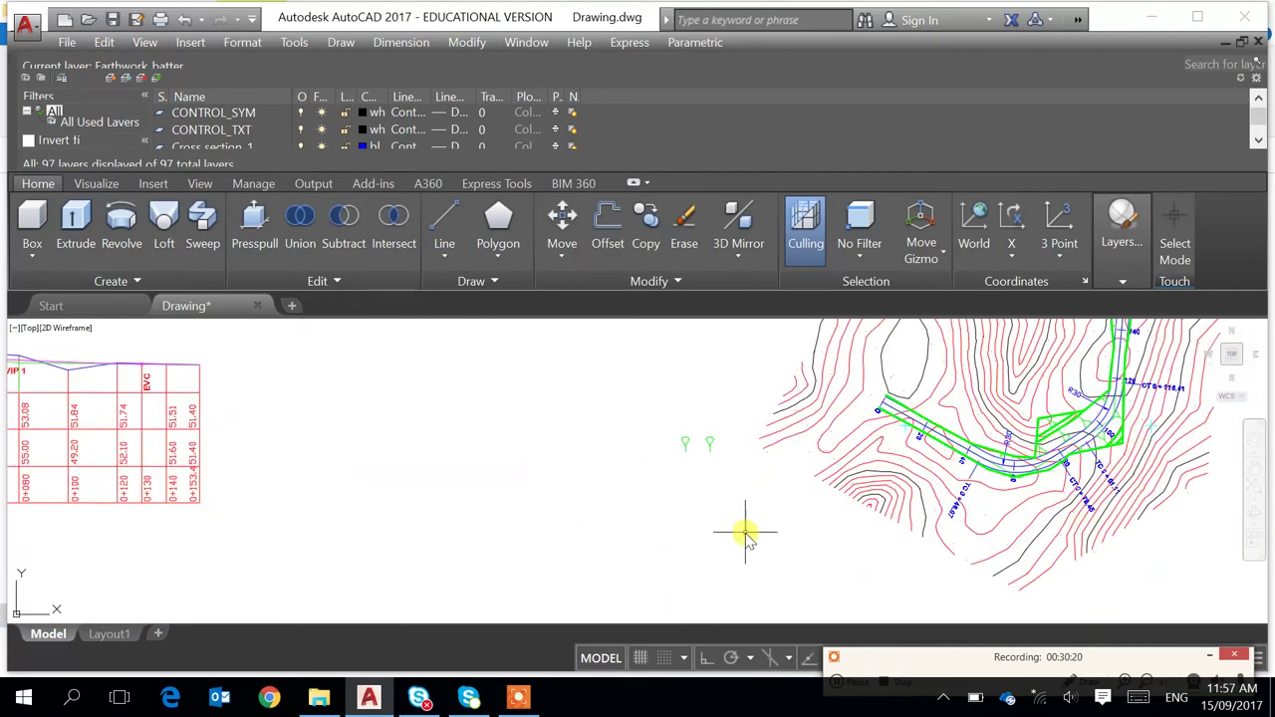
Copy one green batter symbol from beside the reference plan to the empty area beside the working plan
{"action": "key", "text": "Return"}
{"action": "left_click", "coordinate": [710, 443]}
{"action": "key", "text": "Return"}
{"action": "left_click", "coordinate": [709, 446]}
{"action": "scroll", "coordinate": [1018, 449], "scroll_direction": "down", "scroll_amount": 3}
{"action": "middle_click_drag", "start_coordinate": [1081, 475], "coordinate": [556, 473]}
{"action": "scroll", "coordinate": [936, 448], "scroll_direction": "up", "scroll_amount": 8}
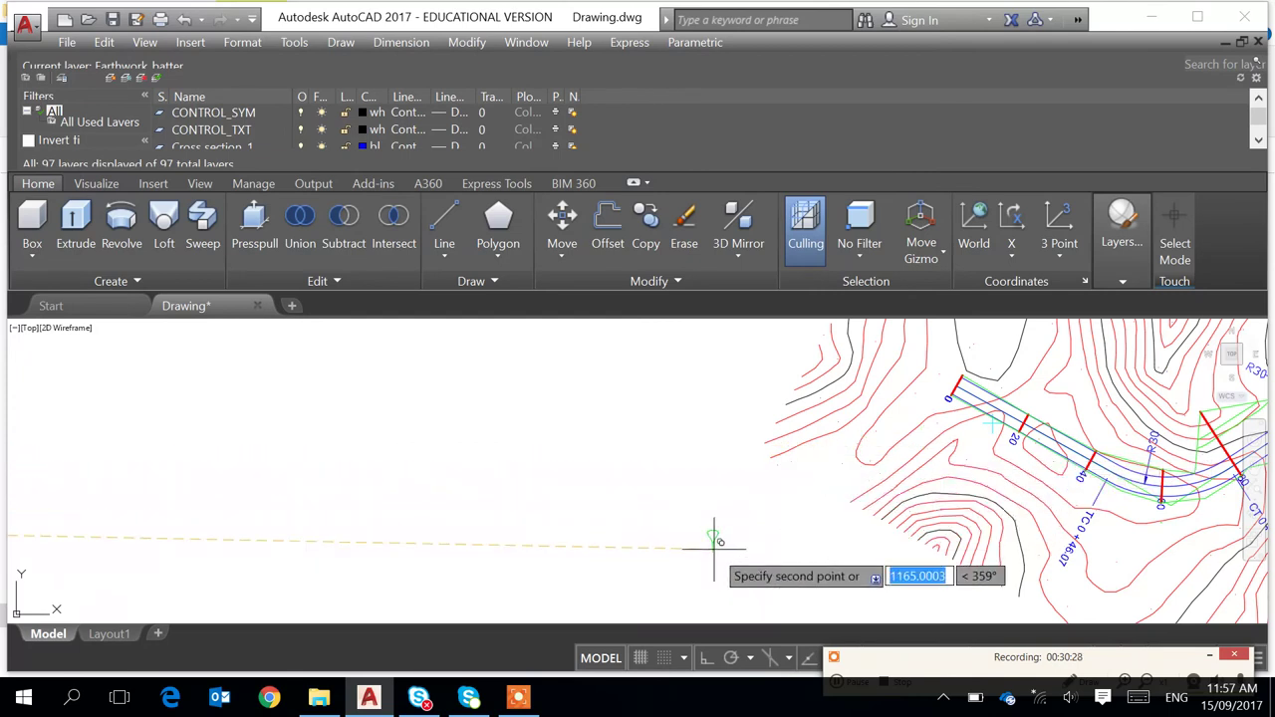
{"action": "left_click", "coordinate": [653, 527]}
{"action": "key", "text": "Escape"}
Copy the left-hand road edge, its batter polyline and its bench lines from the working plan to the empty area west of it
{"action": "scroll", "coordinate": [906, 495], "scroll_direction": "down", "scroll_amount": 1}
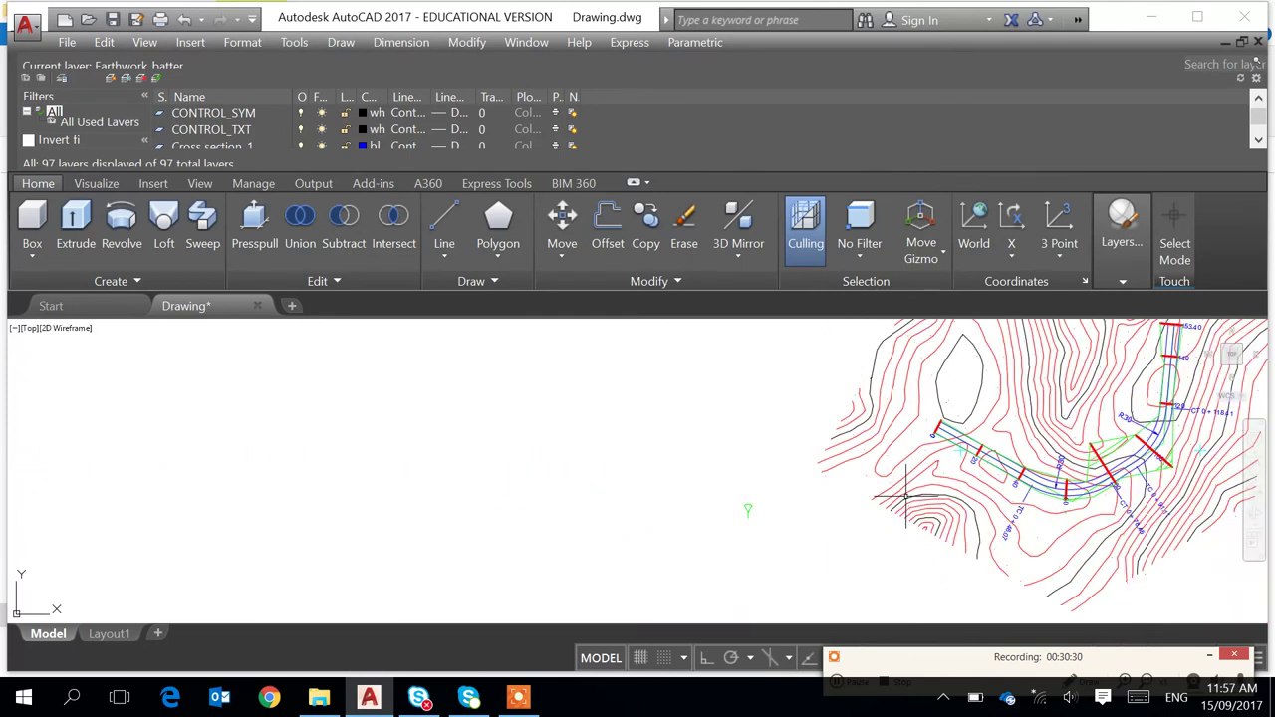
{"action": "middle_click_drag", "start_coordinate": [963, 517], "coordinate": [839, 527]}
{"action": "scroll", "coordinate": [969, 475], "scroll_direction": "up", "scroll_amount": 4}
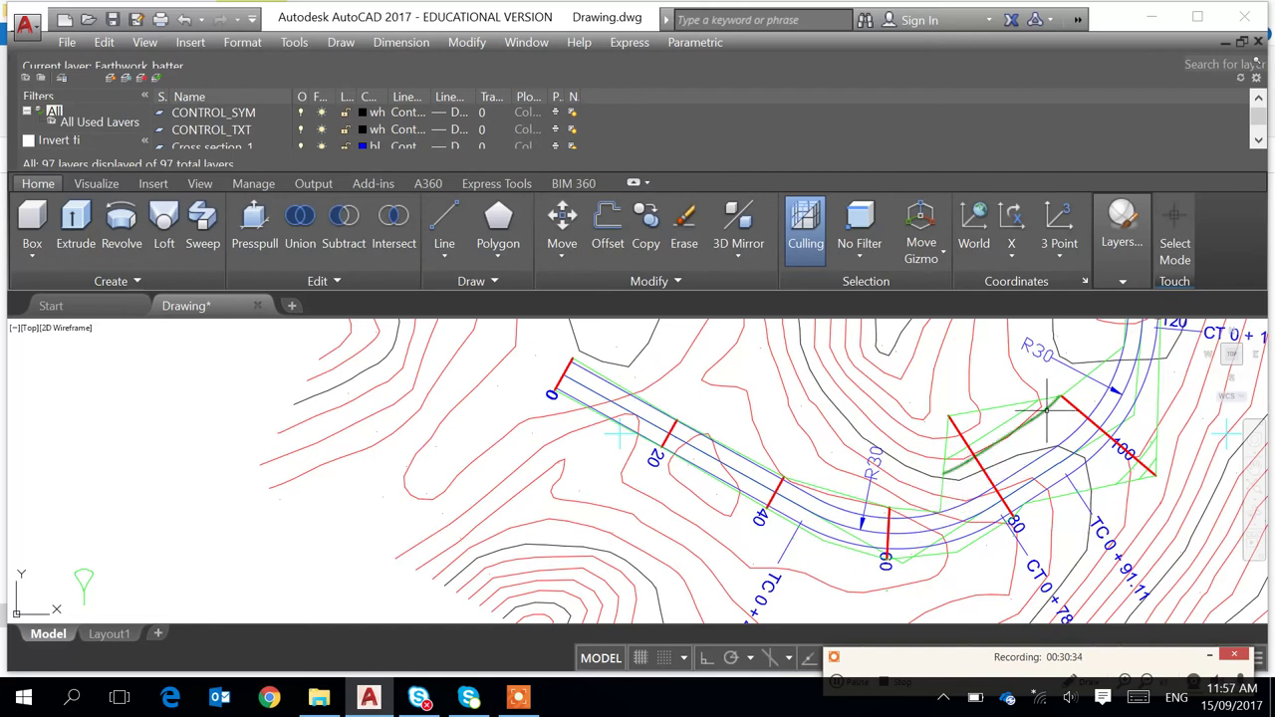
{"action": "scroll", "coordinate": [1100, 384], "scroll_direction": "down", "scroll_amount": 4}
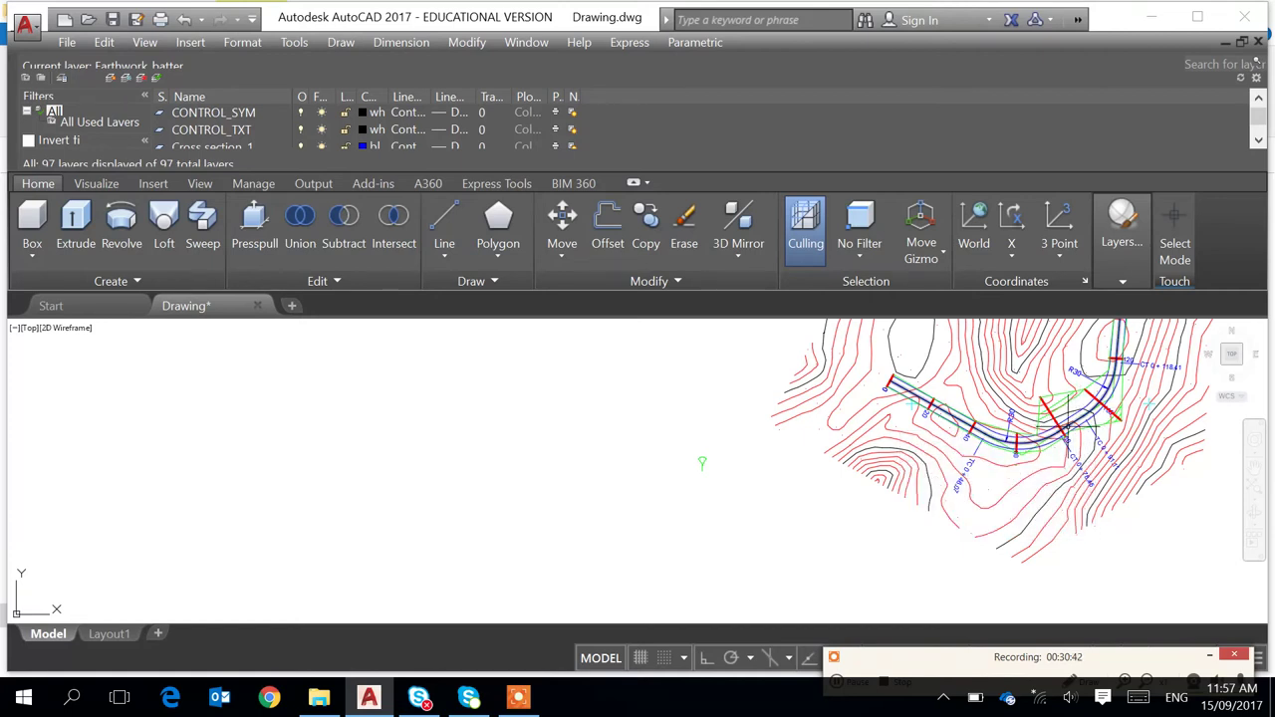
{"action": "type", "text": "co"}
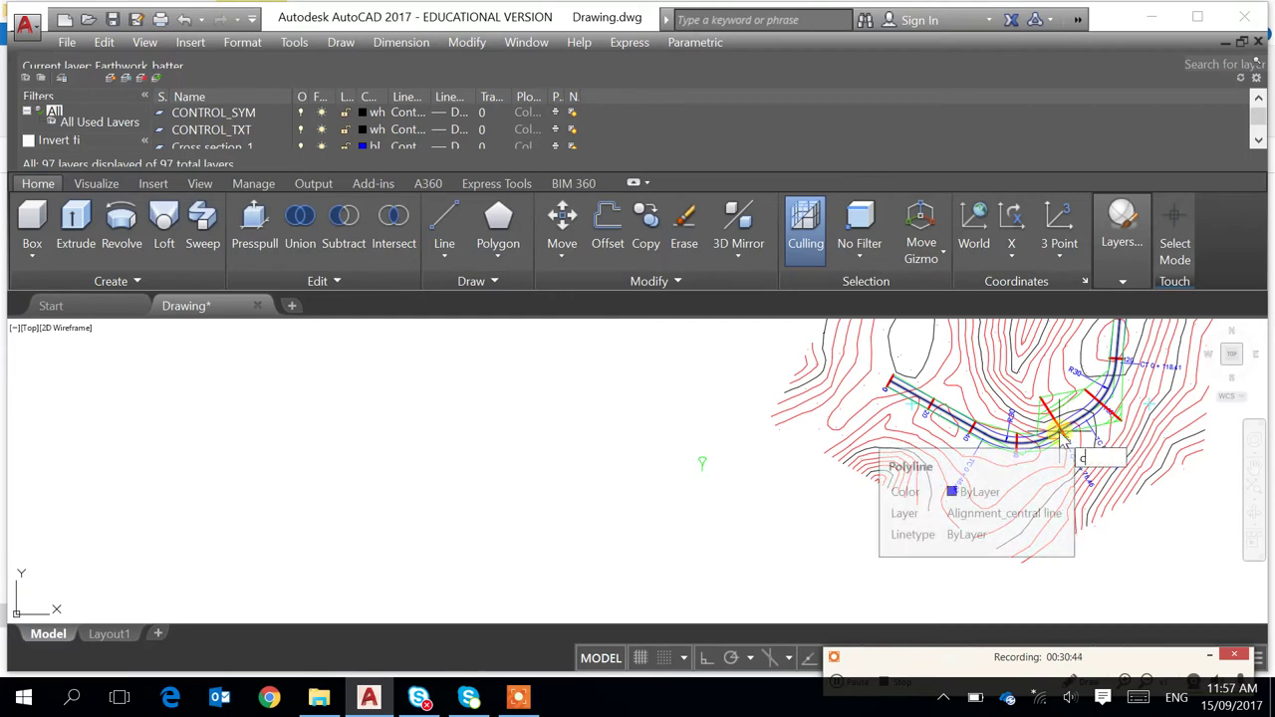
{"action": "key", "text": "Return"}
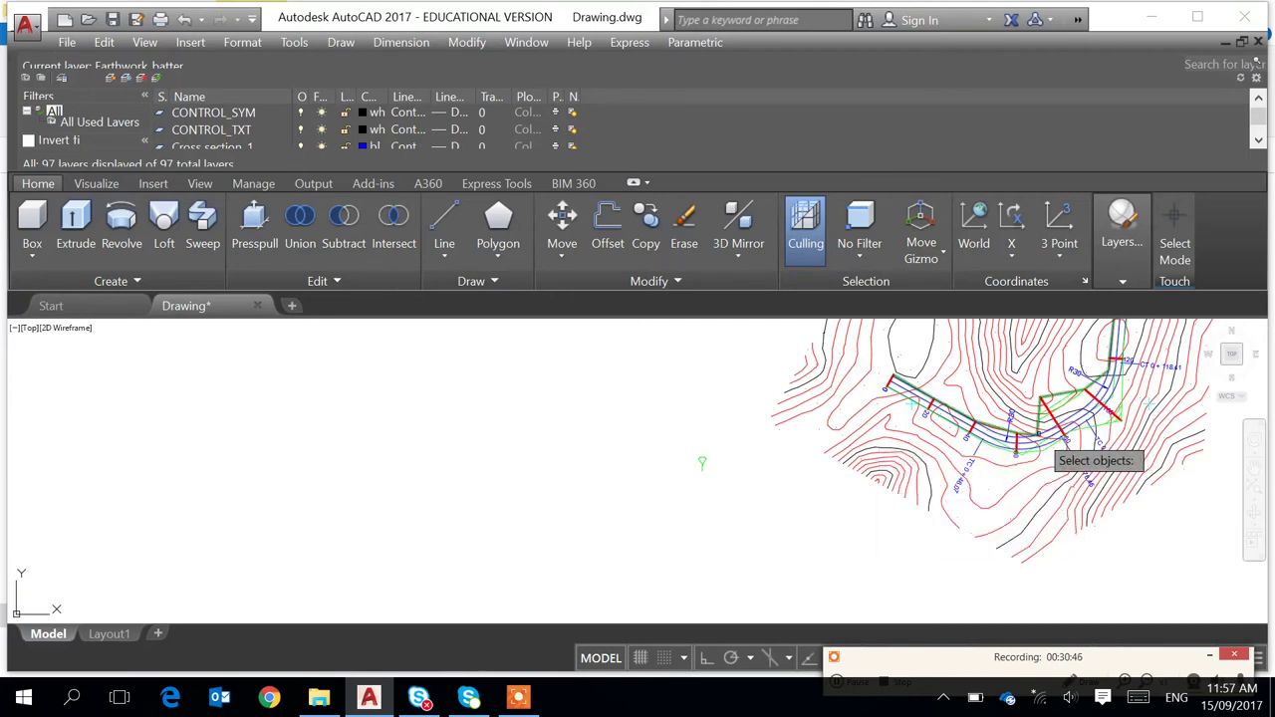
{"action": "scroll", "coordinate": [1038, 433], "scroll_direction": "up", "scroll_amount": 4}
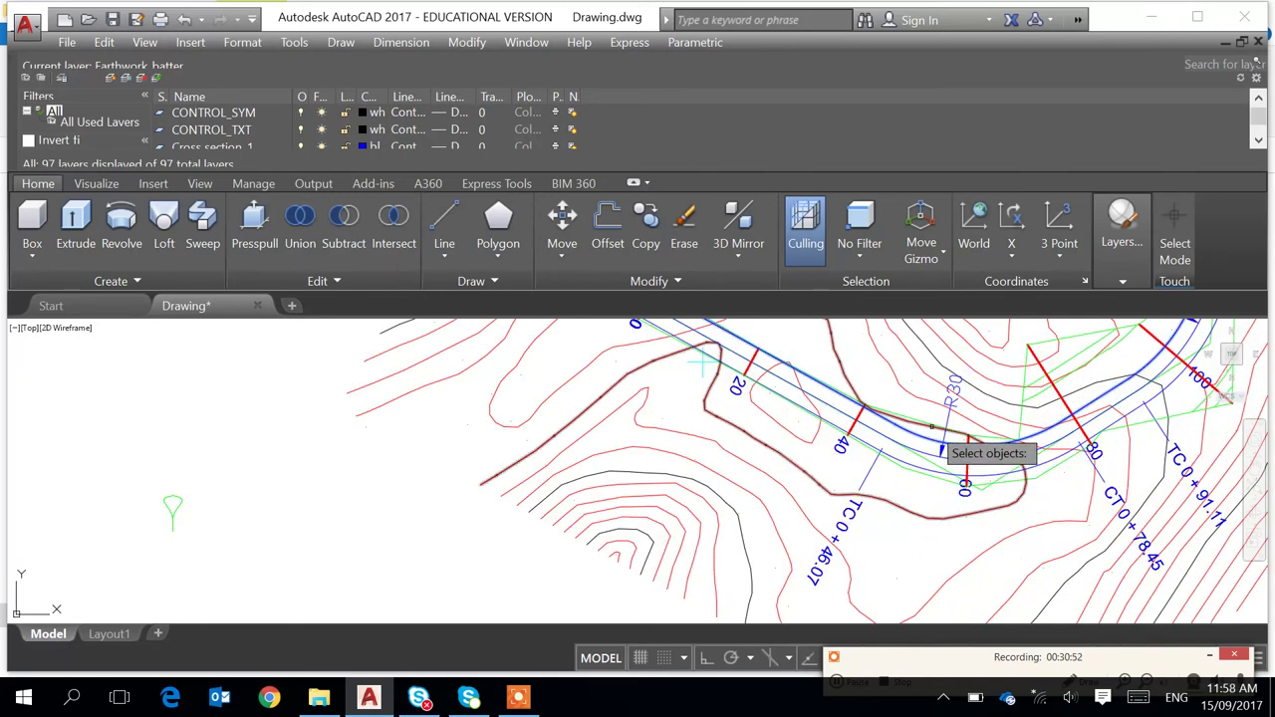
{"action": "left_click", "coordinate": [1071, 380]}
{"action": "key", "text": "Return"}
{"action": "left_click", "coordinate": [932, 371]}
{"action": "scroll", "coordinate": [698, 463], "scroll_direction": "down", "scroll_amount": 5}
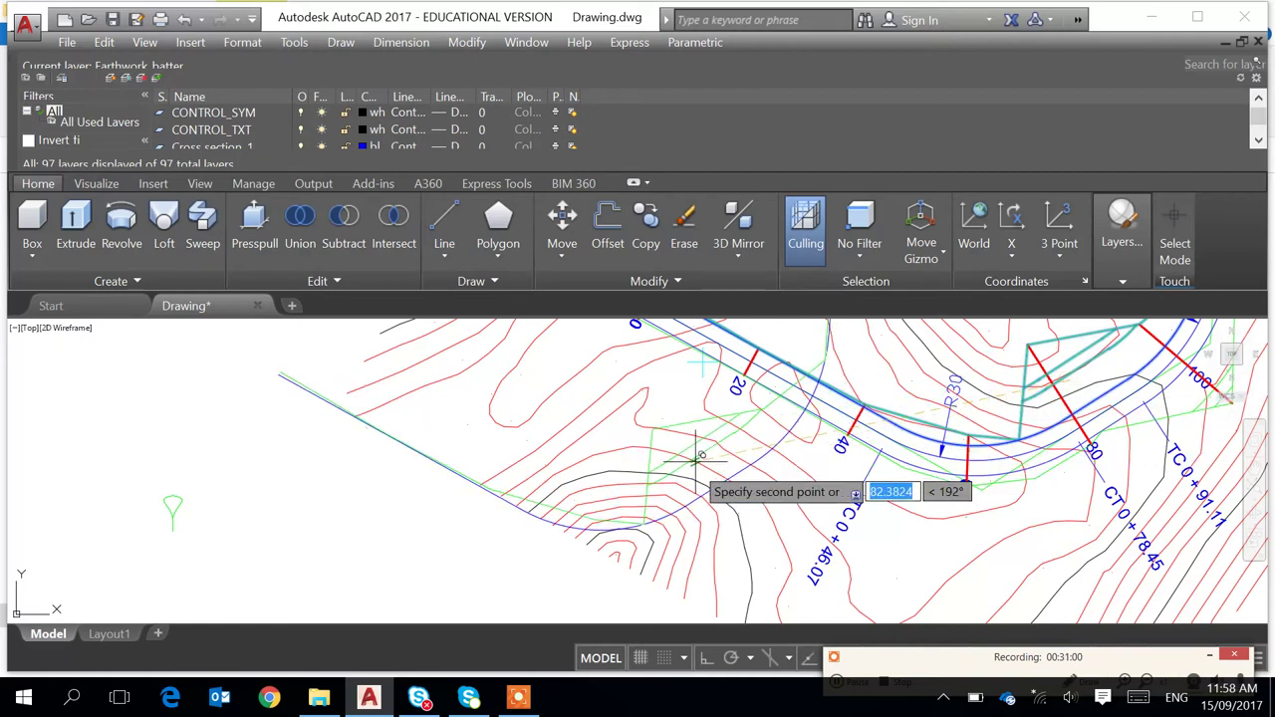
{"action": "middle_click_drag", "start_coordinate": [655, 517], "coordinate": [812, 389]}
{"action": "scroll", "coordinate": [812, 388], "scroll_direction": "down", "scroll_amount": 1}
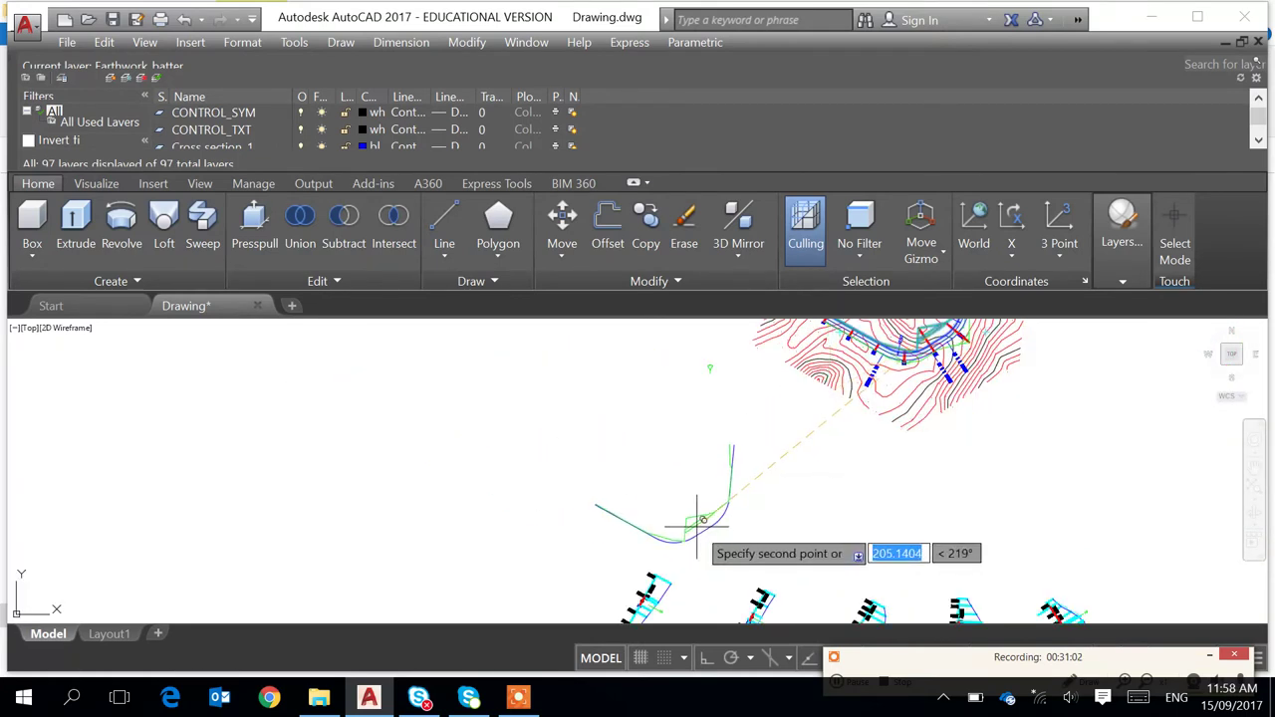
{"action": "scroll", "coordinate": [697, 528], "scroll_direction": "down", "scroll_amount": 1}
{"action": "mouse_move", "coordinate": [698, 527]}
{"action": "middle_mouse_down"}
{"action": "mouse_move", "coordinate": [724, 512]}
{"action": "mouse_move", "coordinate": [847, 534]}
{"action": "middle_mouse_up"}
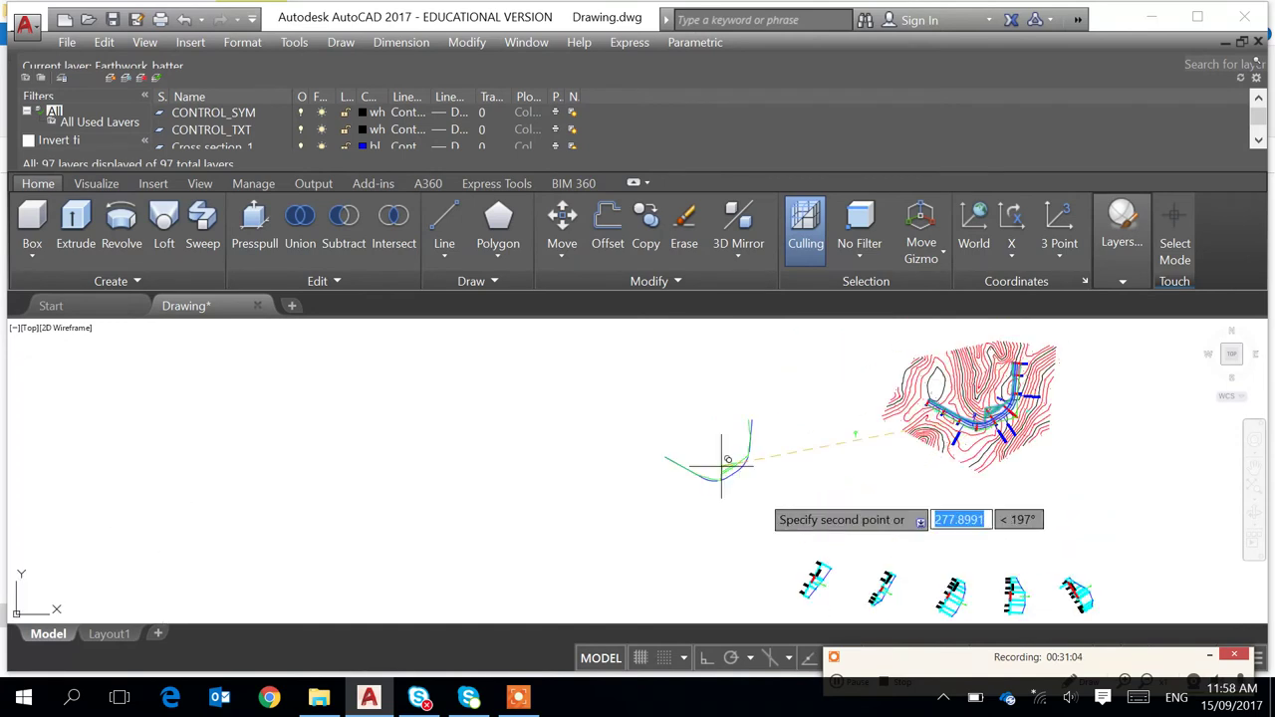
{"action": "left_click", "coordinate": [726, 419]}
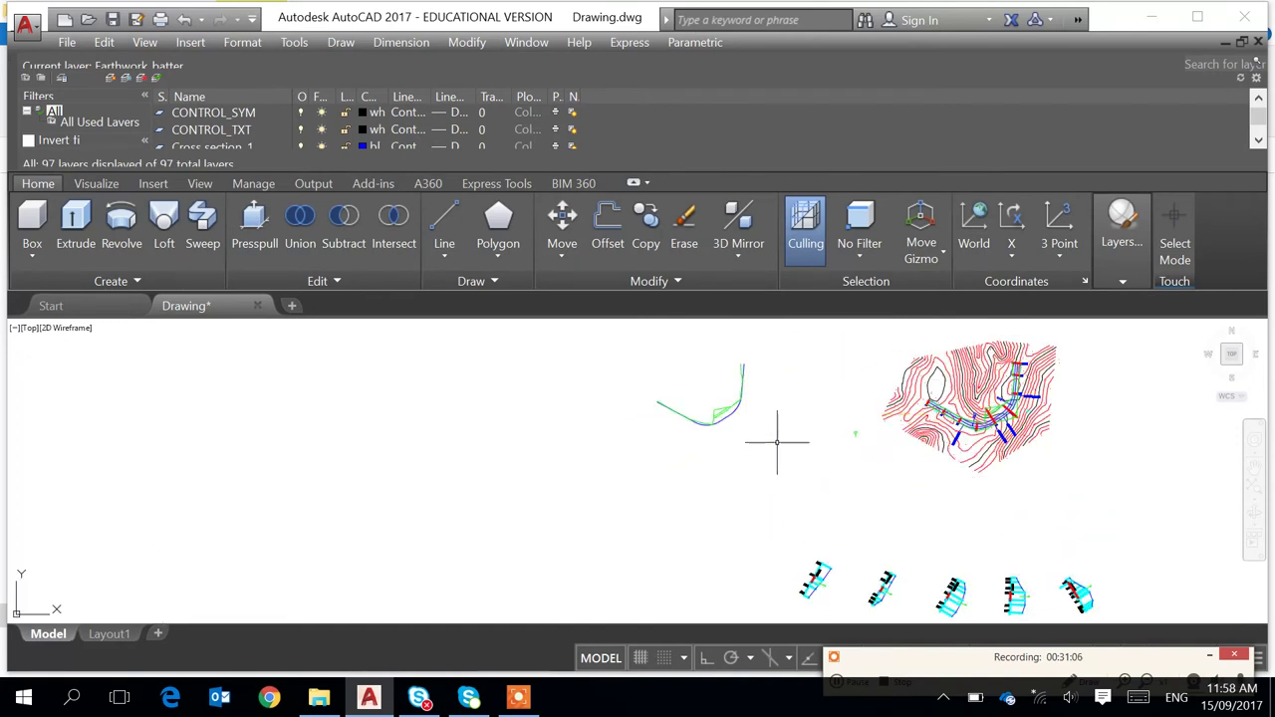
Examine the copied road edge, batter polyline, bench lines and the batter symbol in the empty area west of the working plan
{"action": "scroll", "coordinate": [753, 446], "scroll_direction": "up", "scroll_amount": 2}
{"action": "middle_click_drag", "start_coordinate": [717, 448], "coordinate": [757, 489]}
{"action": "scroll", "coordinate": [724, 481], "scroll_direction": "up", "scroll_amount": 2}
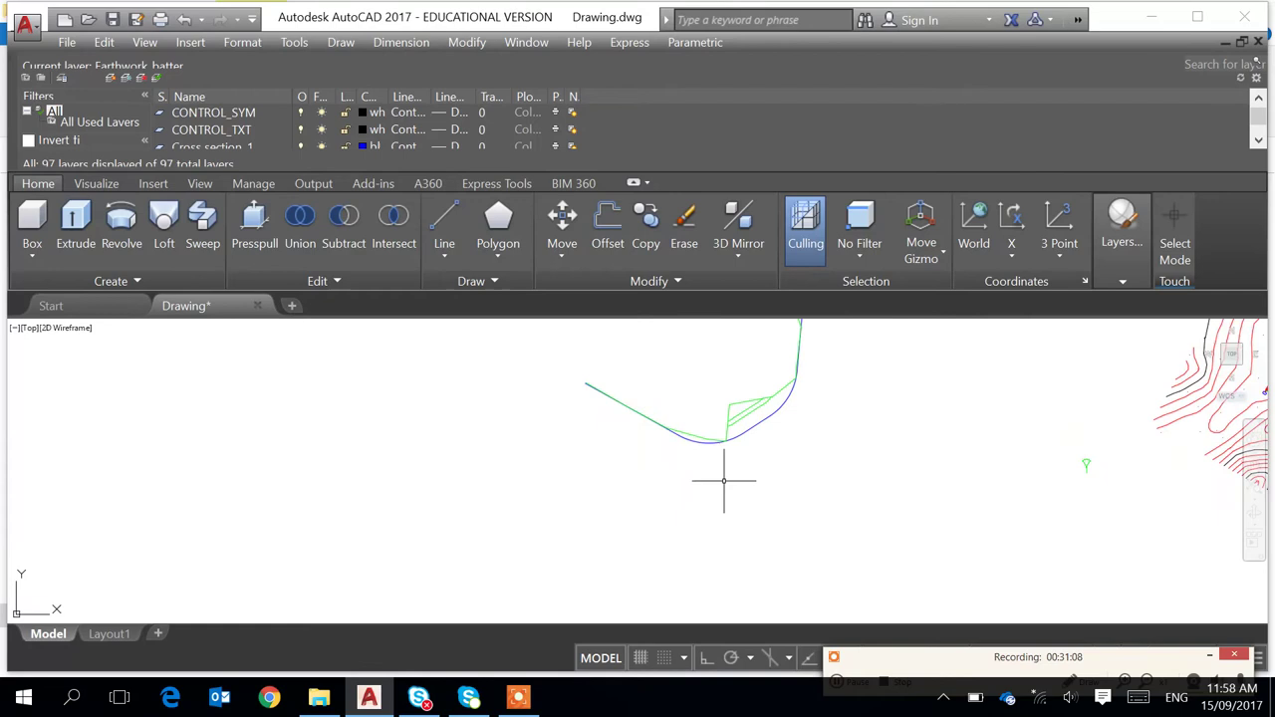
{"action": "scroll", "coordinate": [1001, 511], "scroll_direction": "down", "scroll_amount": 2}
{"action": "scroll", "coordinate": [1108, 502], "scroll_direction": "up", "scroll_amount": 2}
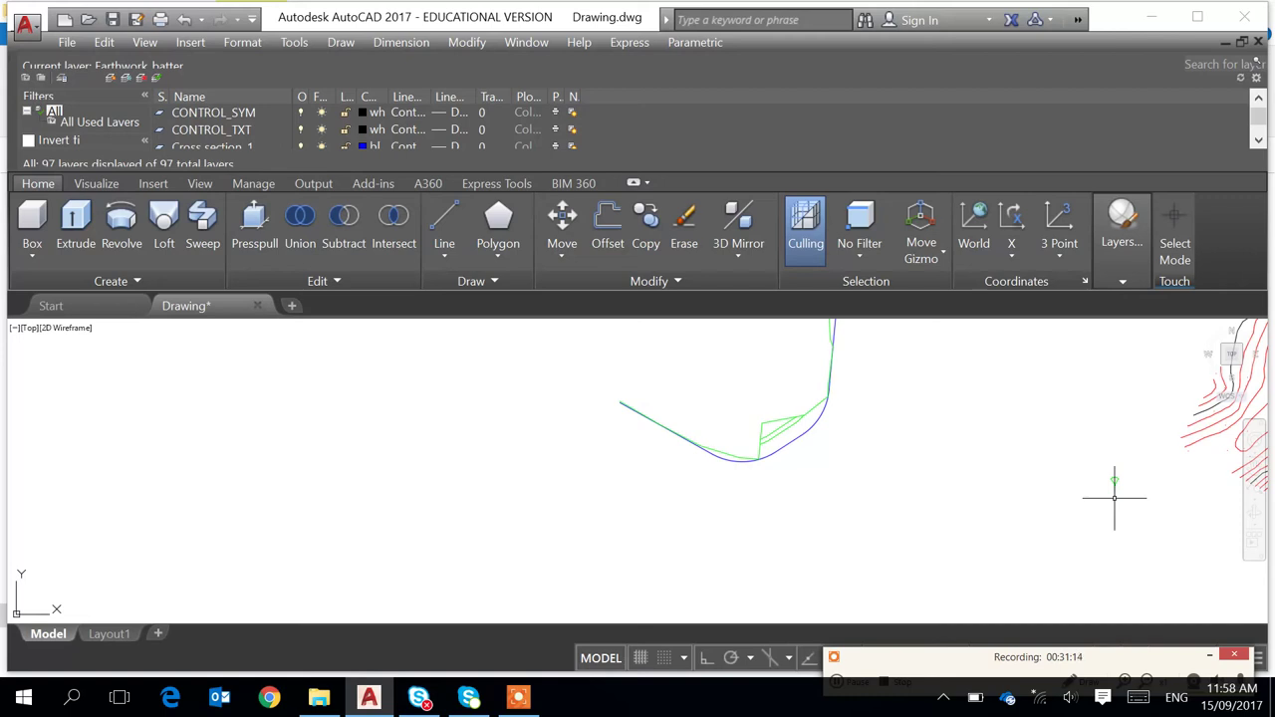
{"action": "scroll", "coordinate": [1114, 498], "scroll_direction": "up", "scroll_amount": 2}
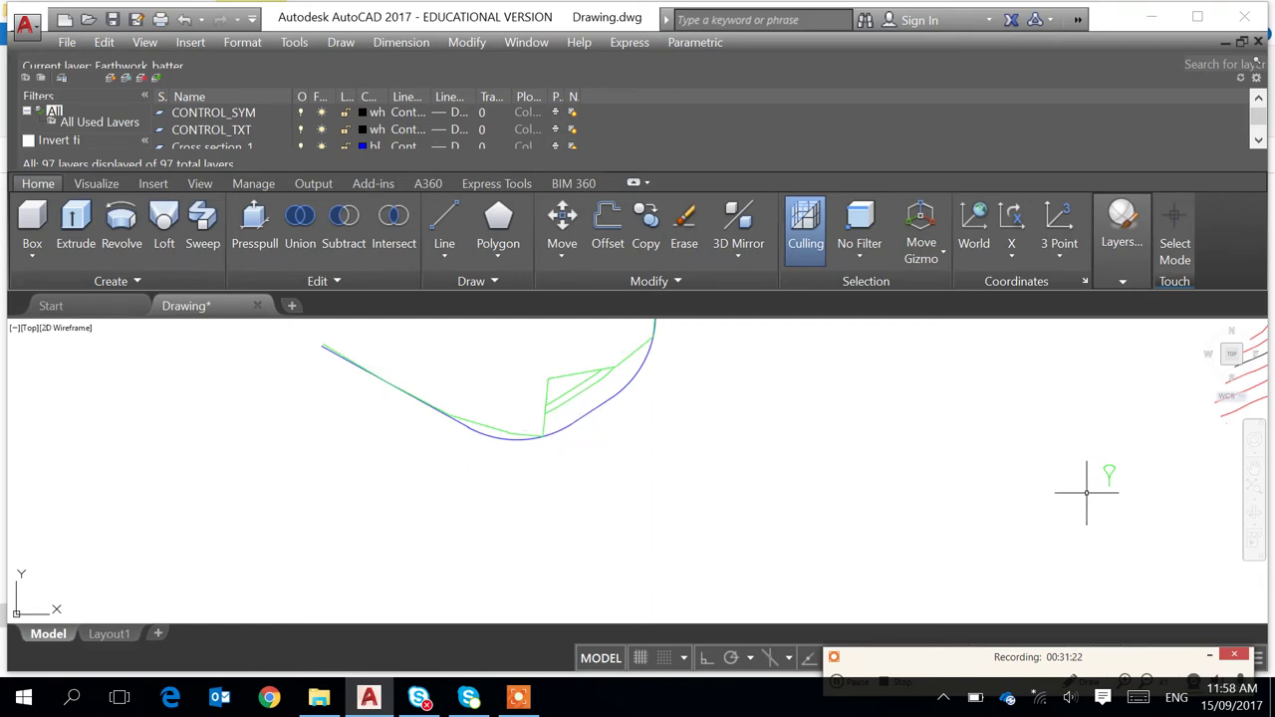
{"action": "scroll", "coordinate": [862, 515], "scroll_direction": "down", "scroll_amount": 5}
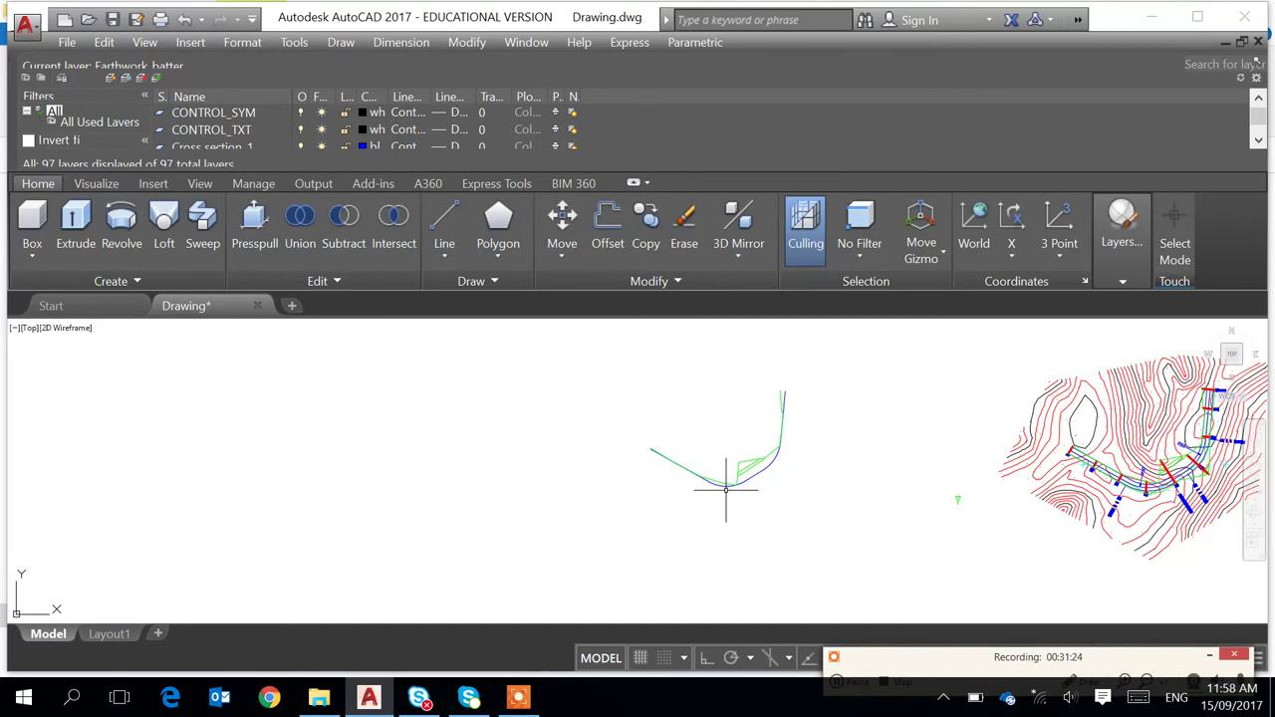
{"action": "scroll", "coordinate": [739, 485], "scroll_direction": "up", "scroll_amount": 2}
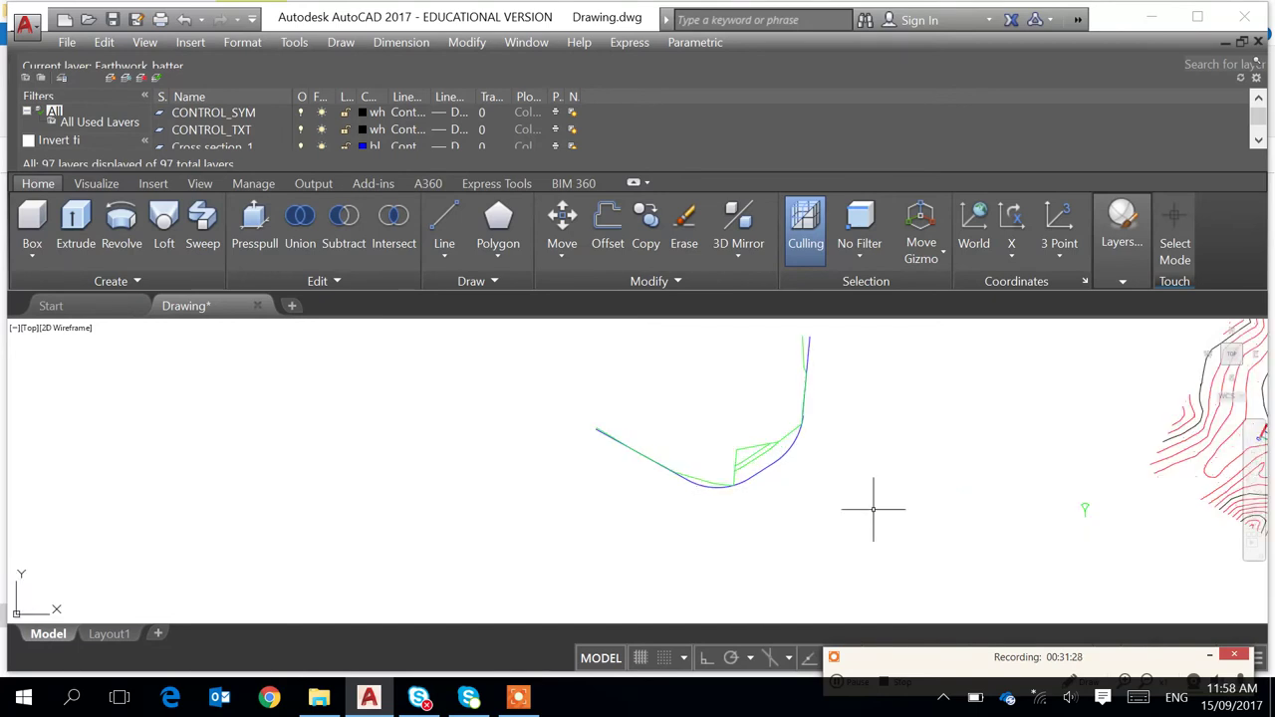
{"action": "scroll", "coordinate": [697, 478], "scroll_direction": "up", "scroll_amount": 3}
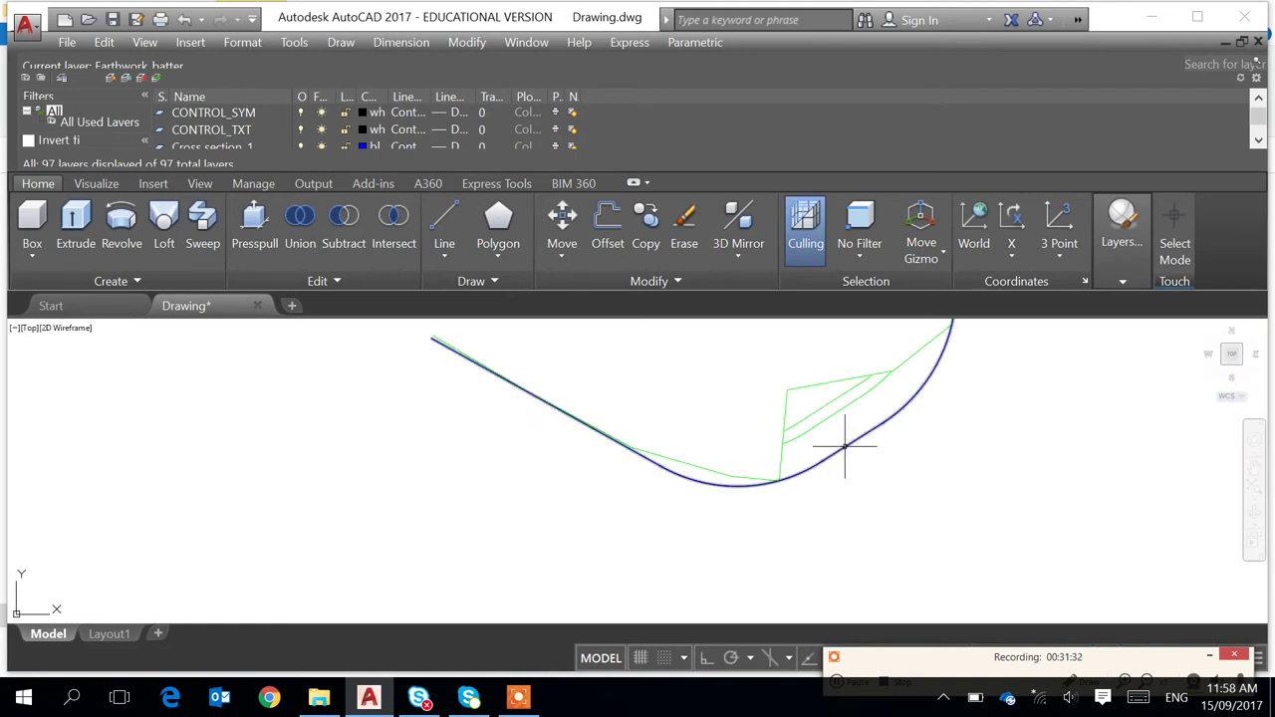
{"action": "mouse_move", "coordinate": [847, 445]}
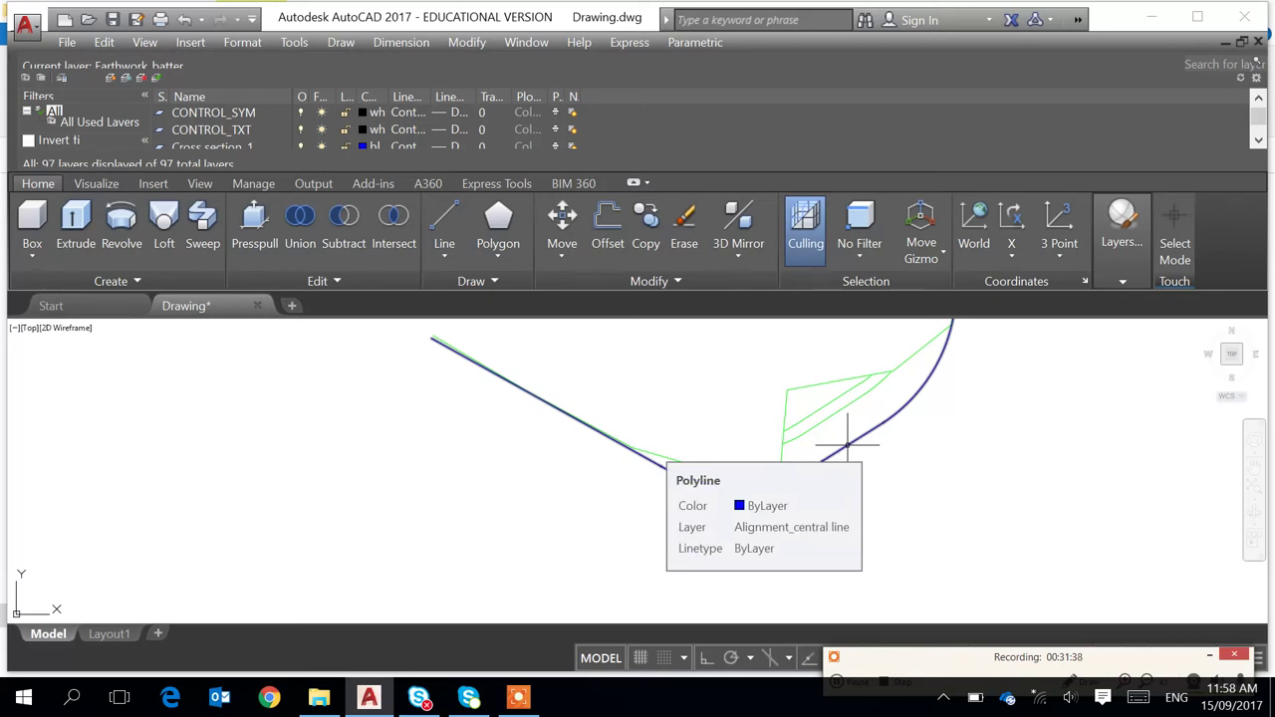
{"action": "scroll", "coordinate": [847, 445], "scroll_direction": "down", "scroll_amount": 1}
{"action": "scroll", "coordinate": [924, 419], "scroll_direction": "up", "scroll_amount": 2}
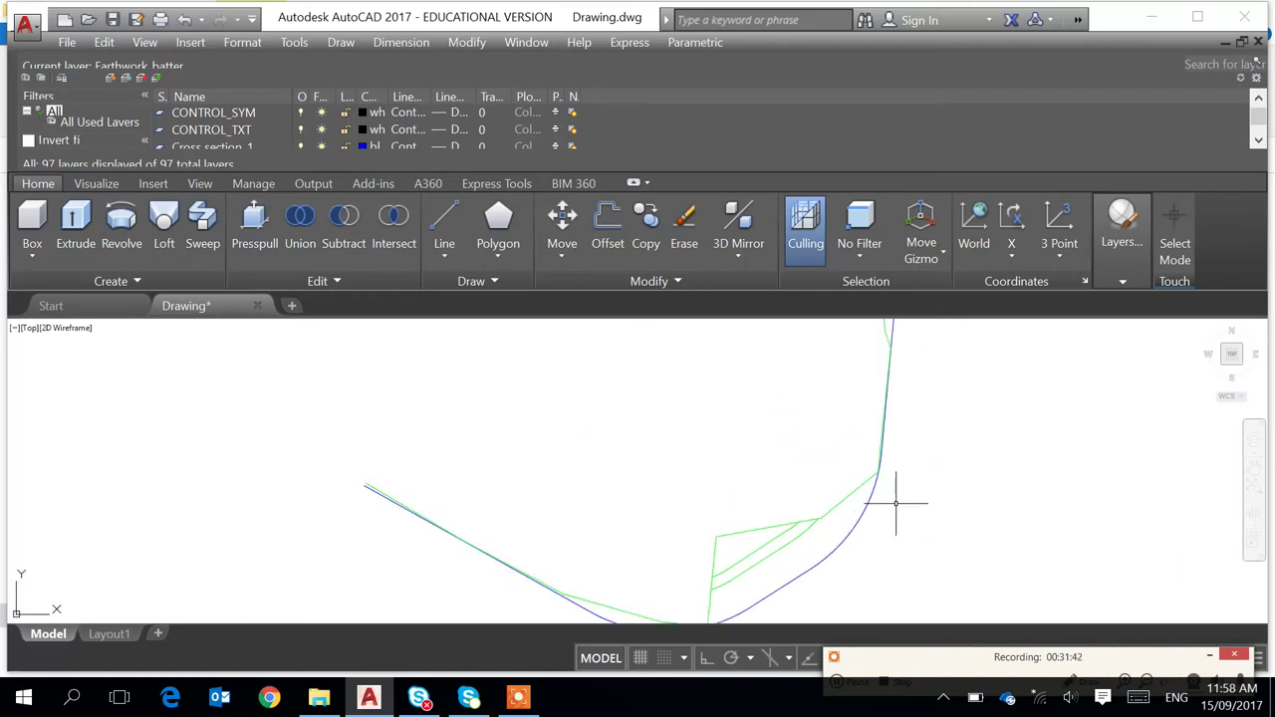
{"action": "scroll", "coordinate": [883, 458], "scroll_direction": "up", "scroll_amount": 2}
{"action": "scroll", "coordinate": [882, 447], "scroll_direction": "down", "scroll_amount": 2}
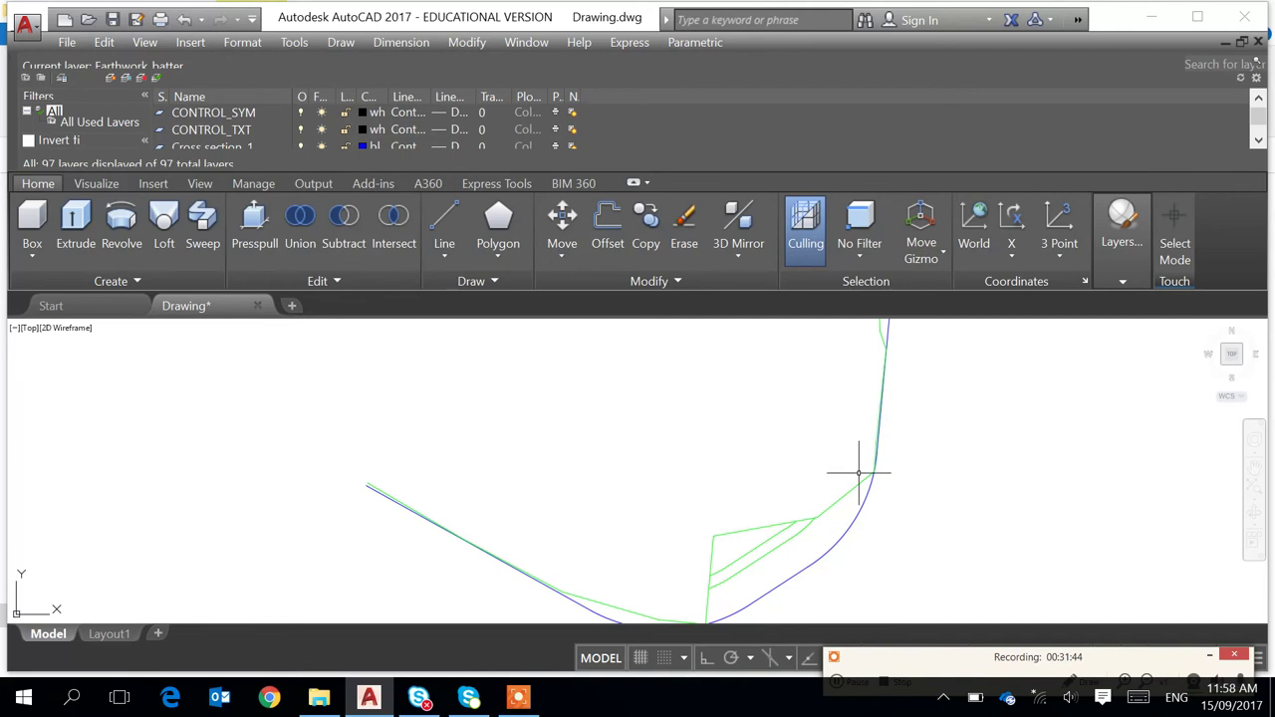
{"action": "middle_click_drag", "start_coordinate": [688, 575], "coordinate": [763, 461]}
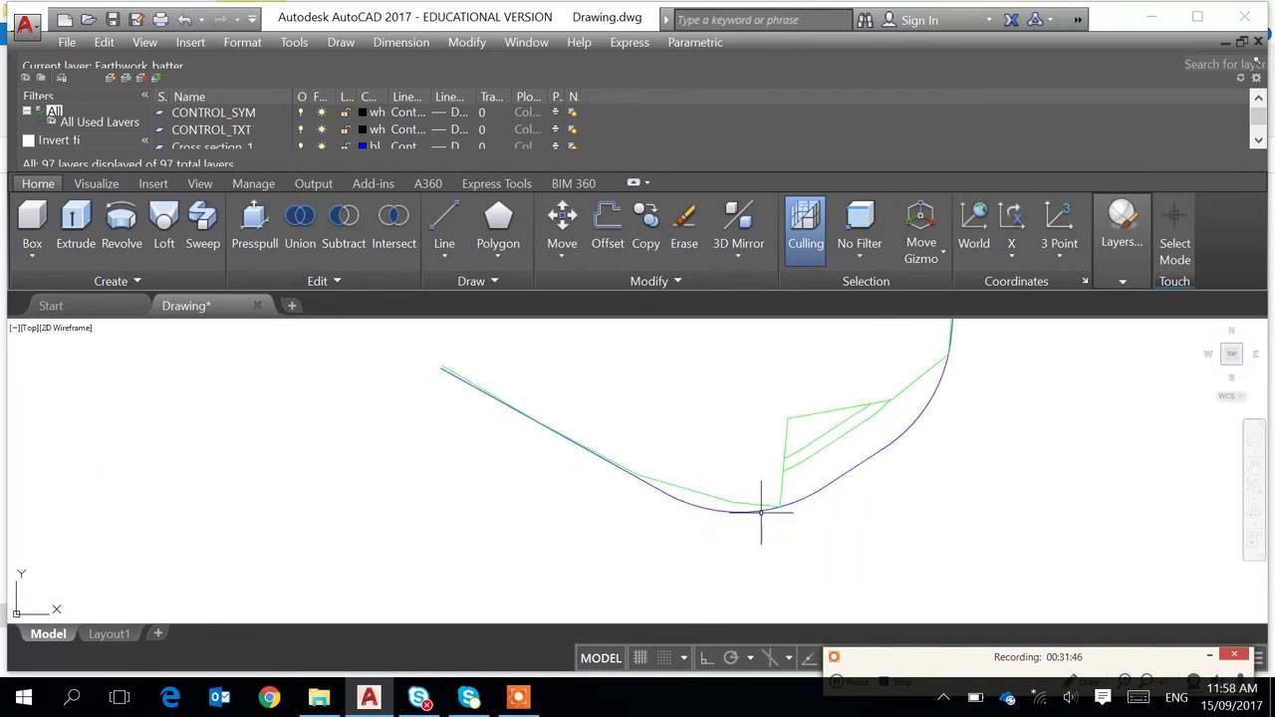
Draw a short dividing line outward from the lower junction of the batter polyline and the copied road edge, beside the bench lines
{"action": "type", "text": "l"}
{"action": "key", "text": "Return"}
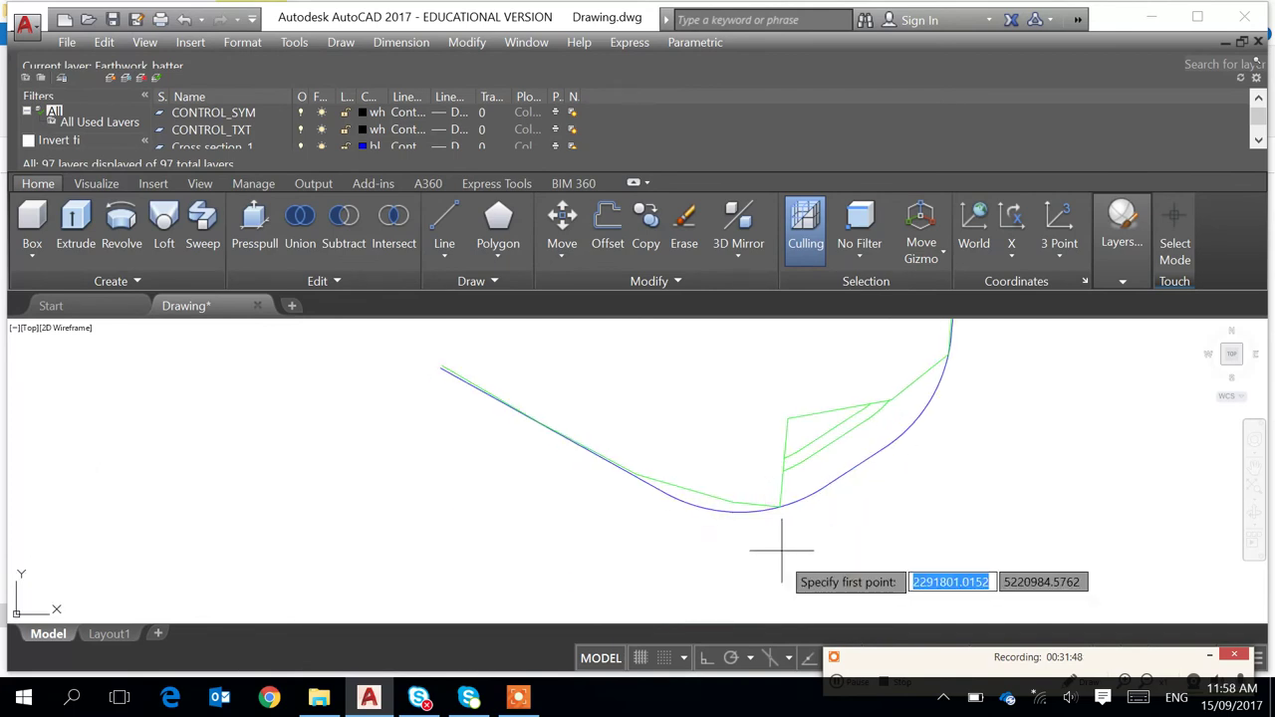
{"action": "left_click", "coordinate": [780, 506]}
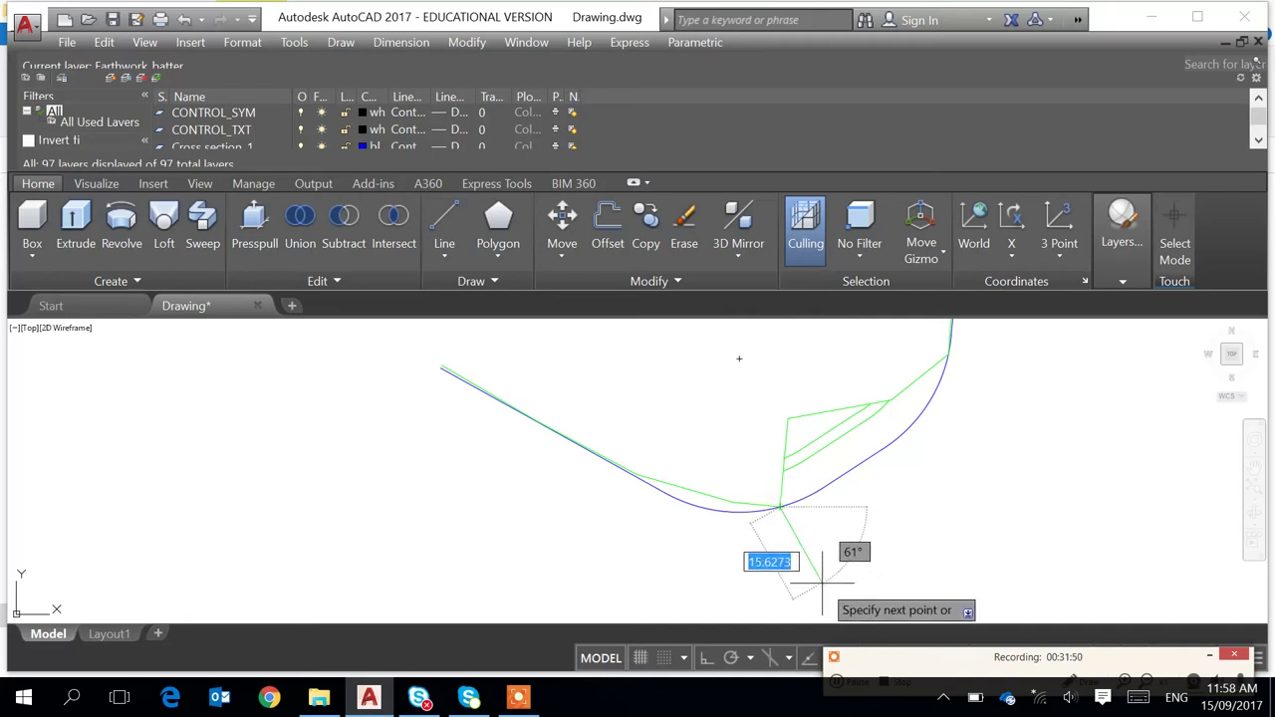
{"action": "key", "text": "Escape"}
{"action": "middle_click_drag", "start_coordinate": [897, 519], "coordinate": [875, 628]}
Draw a short dividing line outward from the batter and road edge junction at the upper end of the bend
{"action": "key", "text": "Return"}
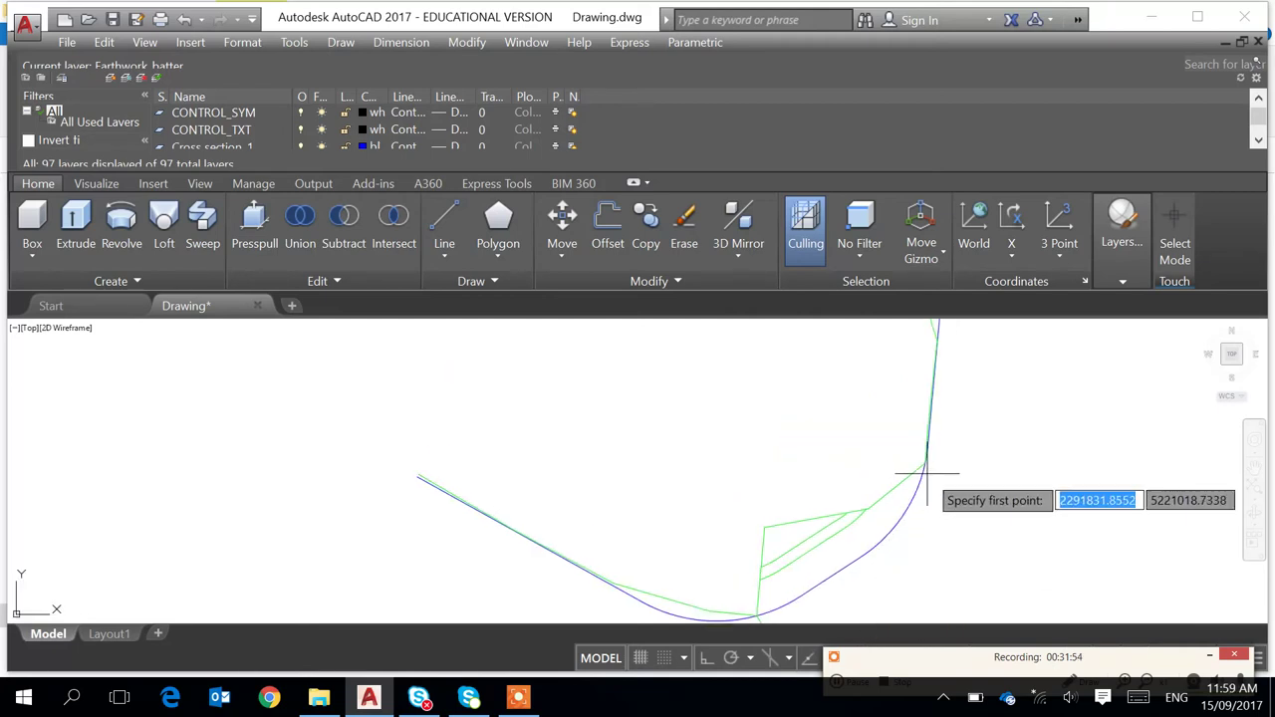
{"action": "scroll", "coordinate": [922, 480], "scroll_direction": "up", "scroll_amount": 2}
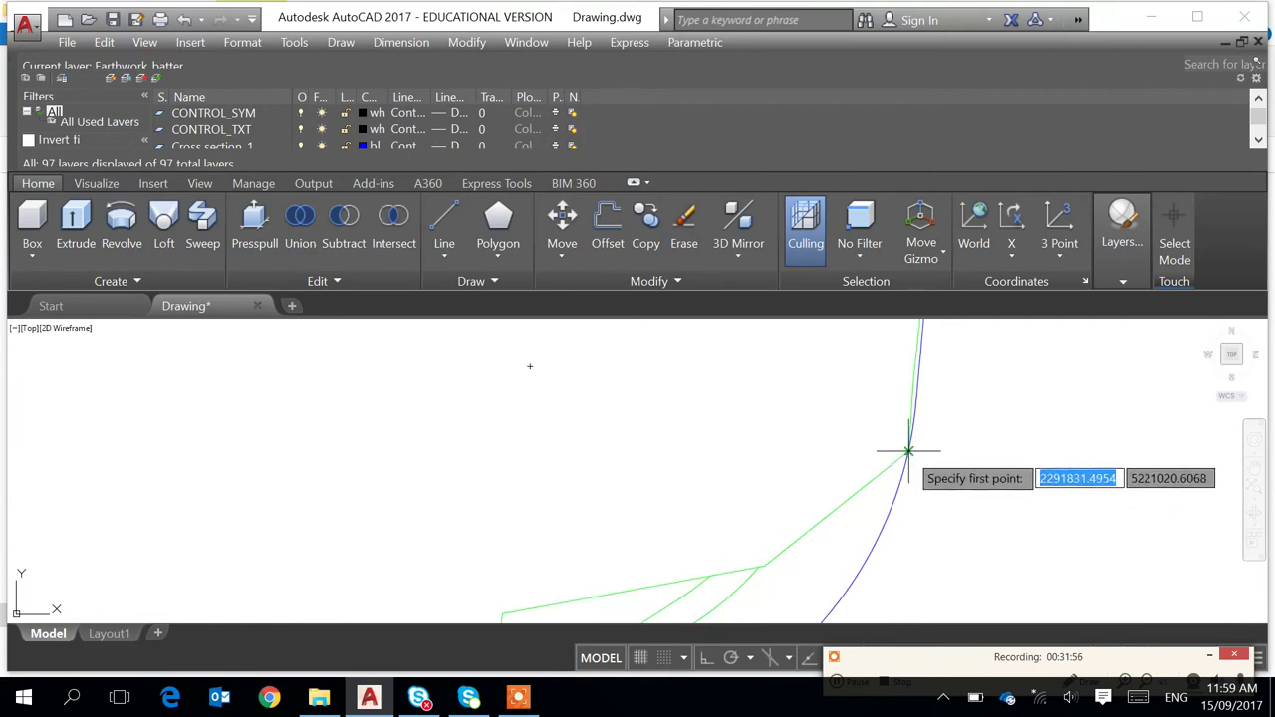
{"action": "left_click", "coordinate": [908, 451]}
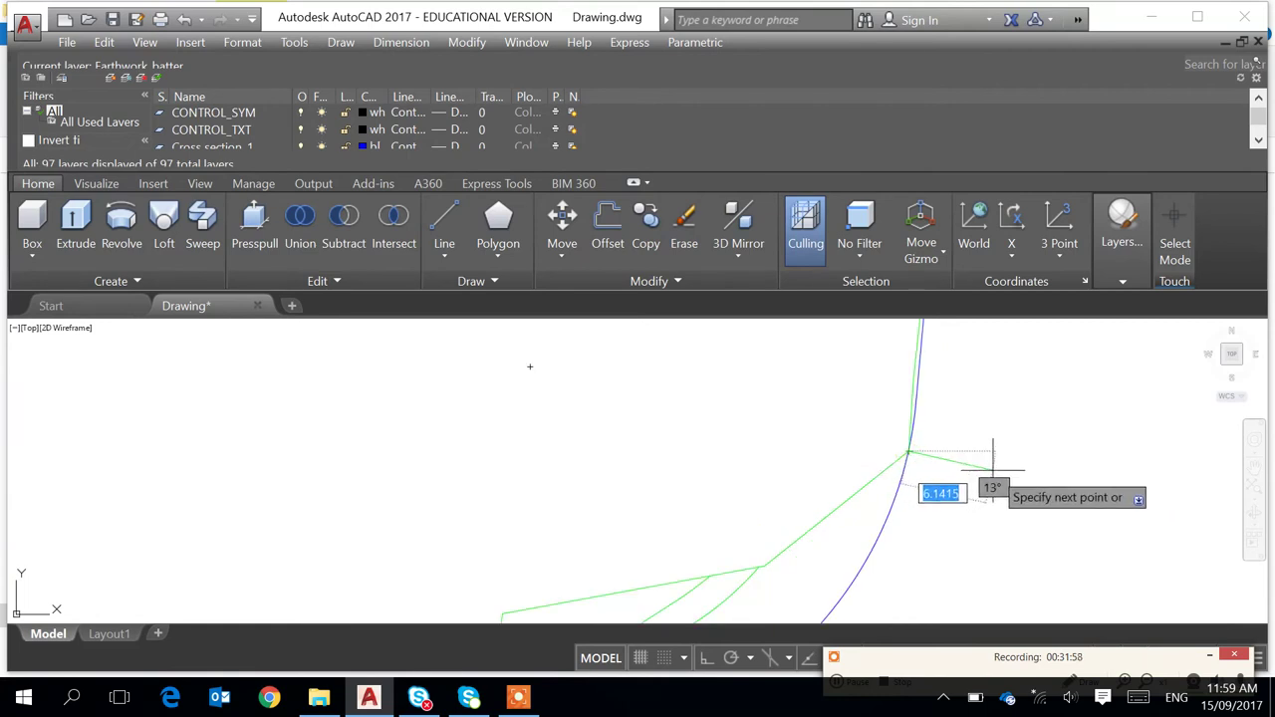
{"action": "left_click", "coordinate": [982, 467]}
{"action": "middle_click_drag", "start_coordinate": [983, 467], "coordinate": [961, 564]}
{"action": "middle_click_drag", "start_coordinate": [960, 502], "coordinate": [920, 570]}
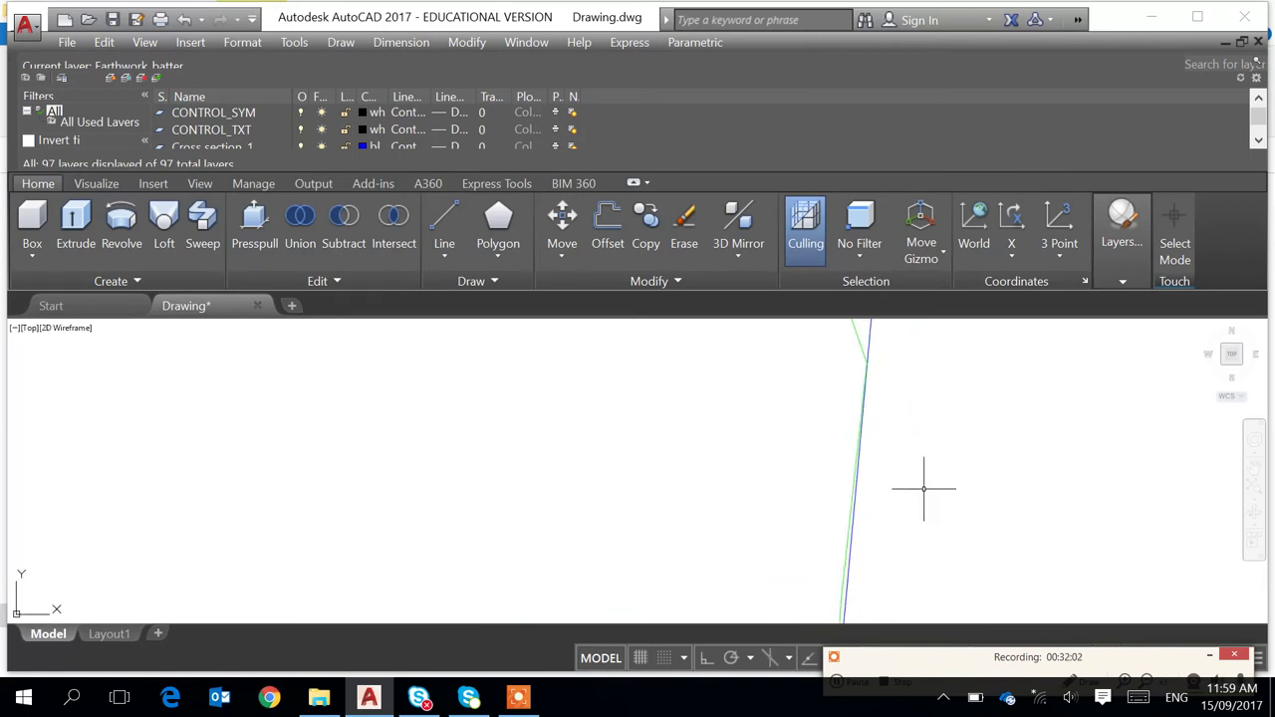
Draw a short dividing line outward from the batter and road edge crossing on the upper straight section
{"action": "key", "text": "Return"}
{"action": "scroll", "coordinate": [895, 423], "scroll_direction": "up", "scroll_amount": 1}
{"action": "middle_click_drag", "start_coordinate": [859, 396], "coordinate": [853, 474]}
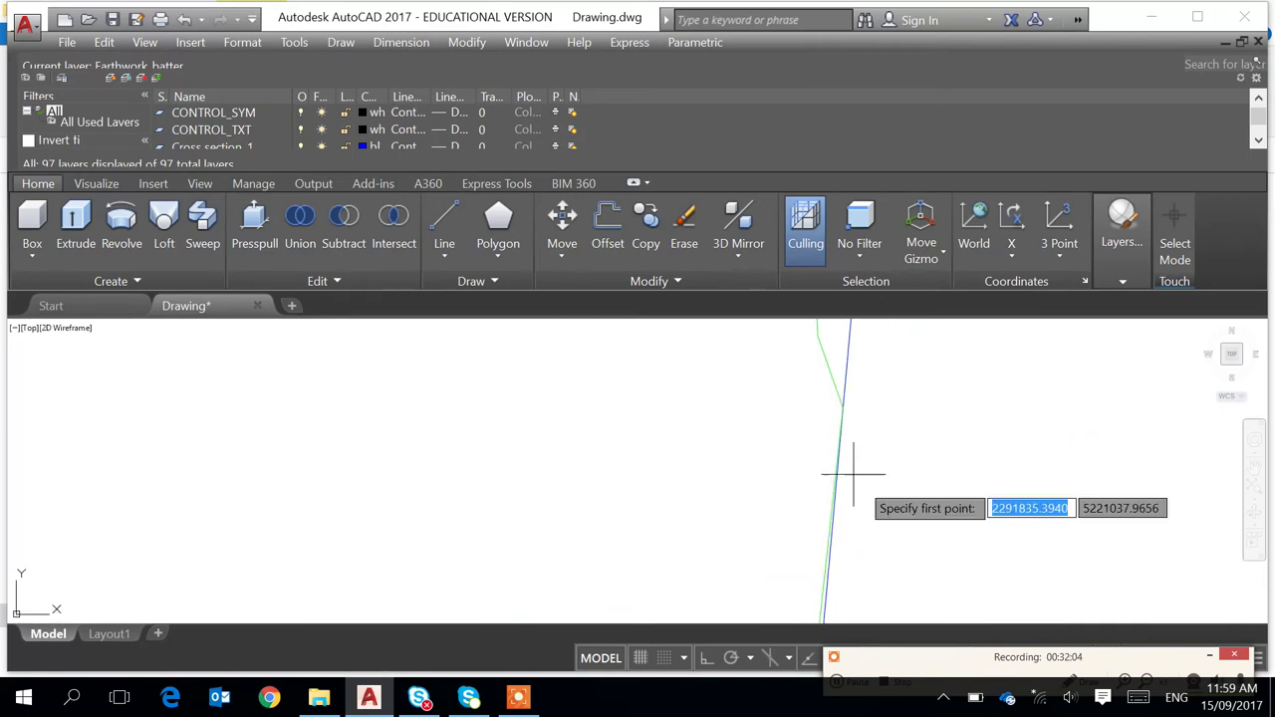
{"action": "left_click", "coordinate": [843, 406]}
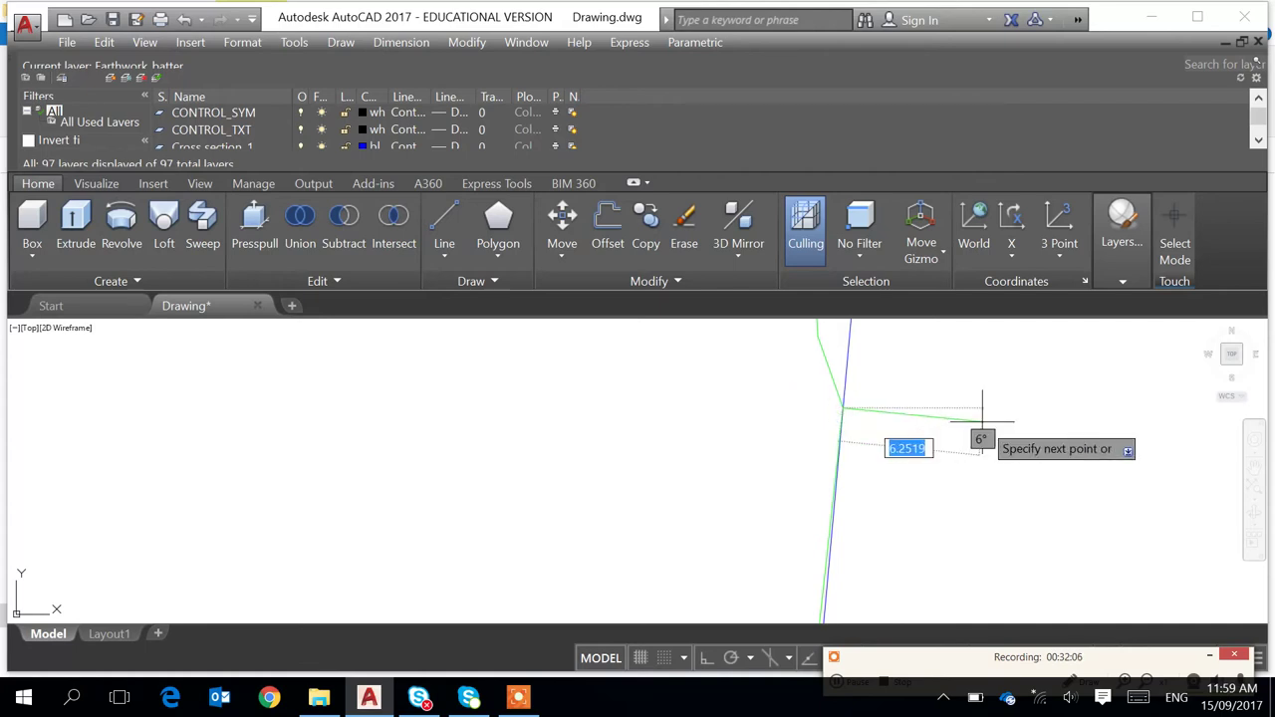
{"action": "scroll", "coordinate": [982, 422], "scroll_direction": "down", "scroll_amount": 3}
{"action": "scroll", "coordinate": [976, 361], "scroll_direction": "down", "scroll_amount": 6}
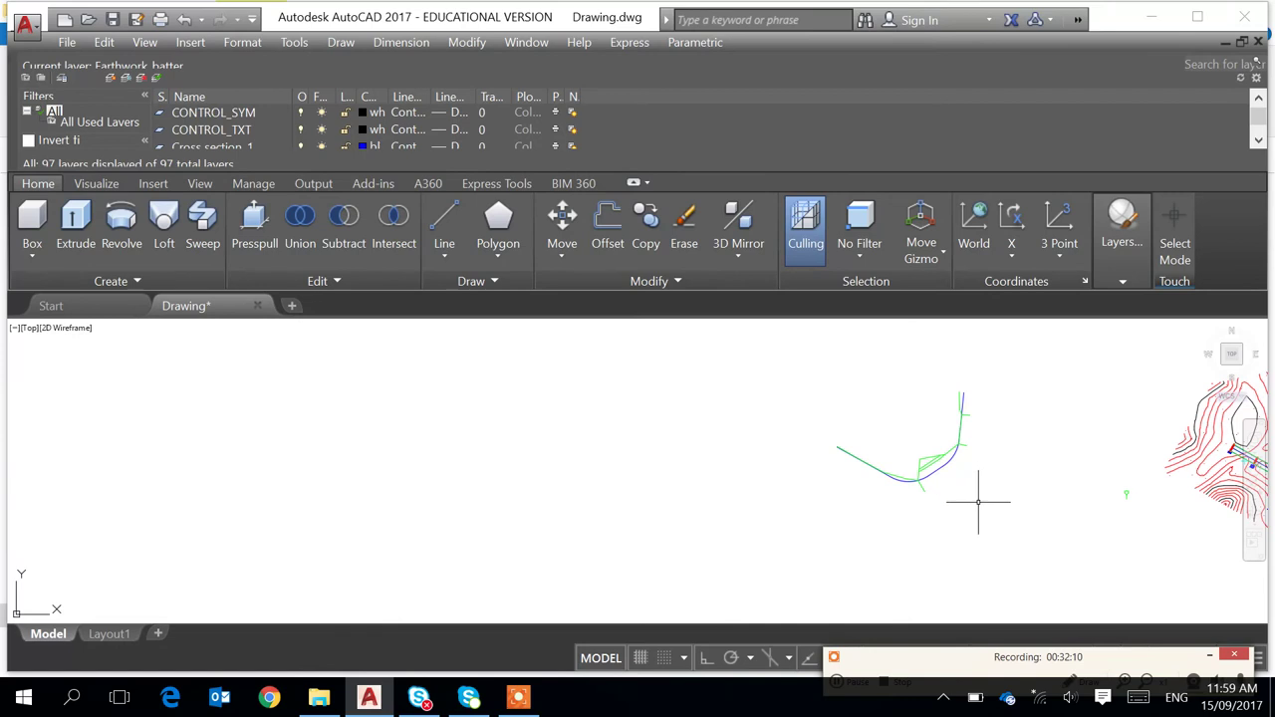
Copy the road edge, batter and bench lines with their dividing lines twice, placing the two copies one below the other under the original
{"action": "left_click", "coordinate": [811, 370]}
{"action": "left_click", "coordinate": [1031, 501]}
{"action": "key", "text": "Return"}
{"action": "left_click", "coordinate": [1007, 501]}
{"action": "middle_click_drag", "start_coordinate": [937, 600], "coordinate": [973, 463]}
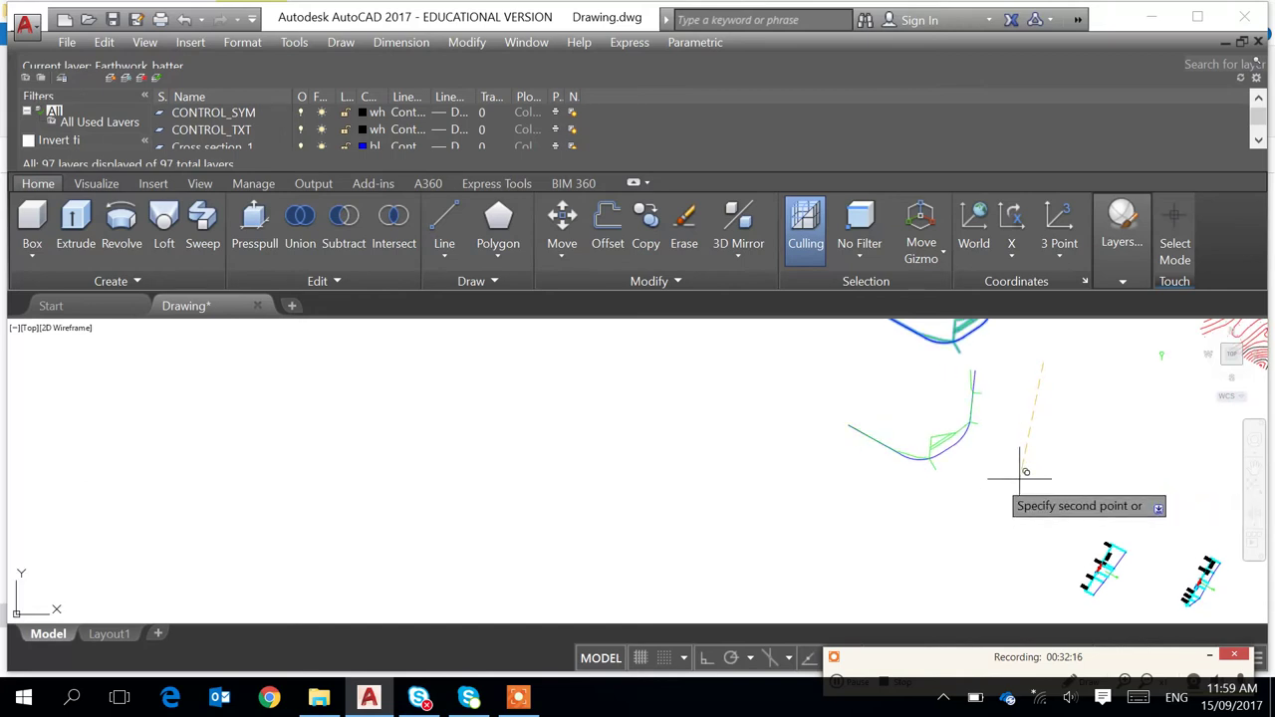
{"action": "left_click", "coordinate": [1013, 605]}
{"action": "key", "text": "Escape"}
Trim the topmost set's road edge and batter polyline at the lowest dividing line, keeping only the western section
{"action": "middle_click_drag", "start_coordinate": [1013, 429], "coordinate": [973, 561]}
{"action": "scroll", "coordinate": [962, 484], "scroll_direction": "up", "scroll_amount": 1}
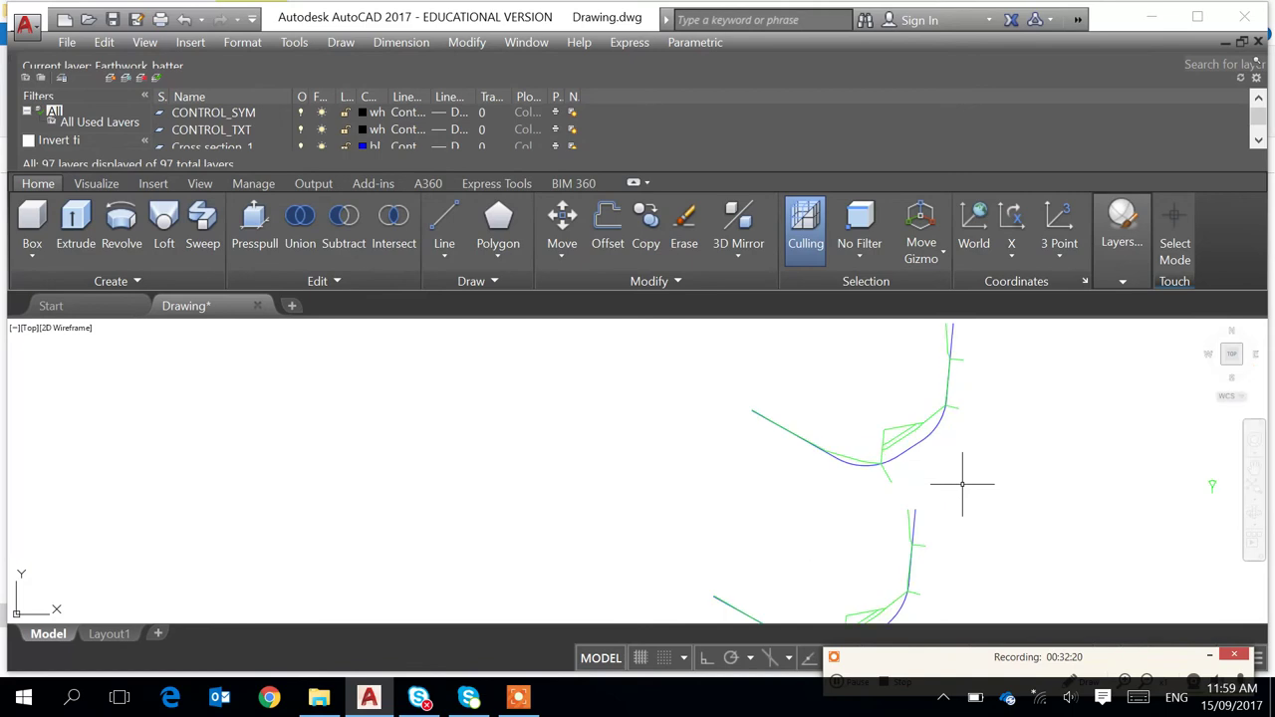
{"action": "key", "text": "Return"}
{"action": "key", "text": "Return"}
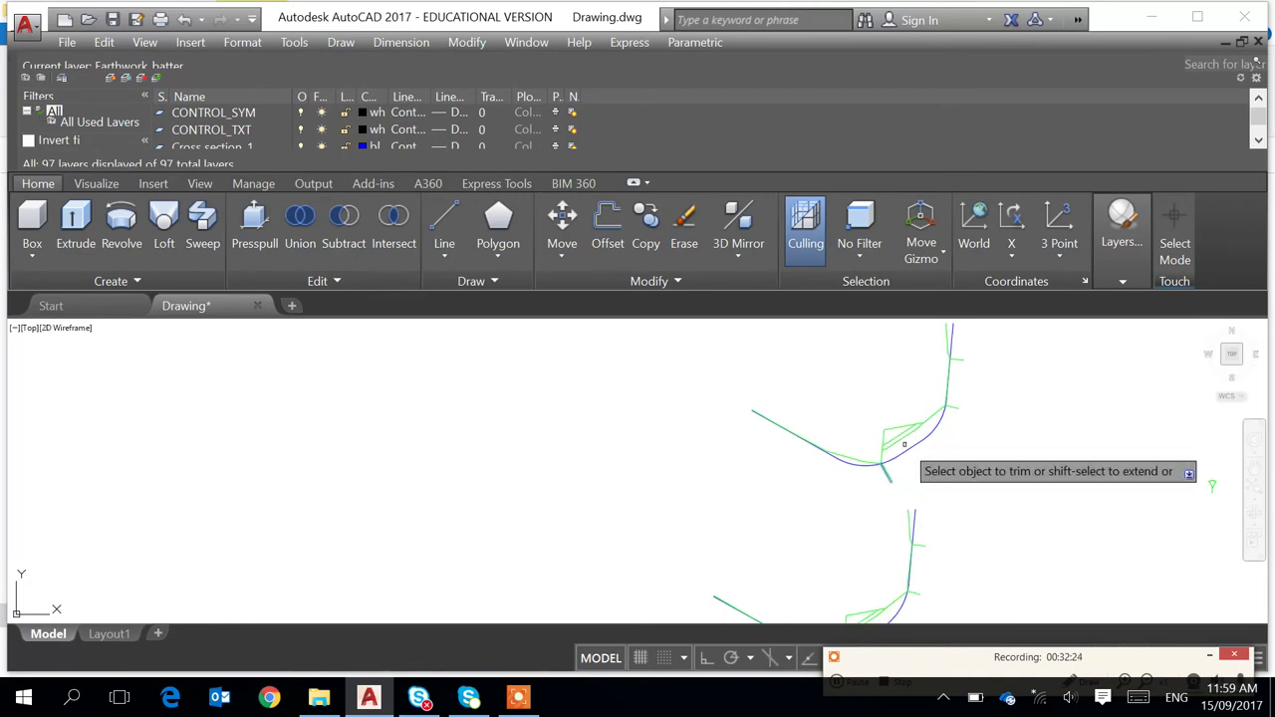
{"action": "left_click", "coordinate": [907, 441]}
{"action": "left_click", "coordinate": [882, 456]}
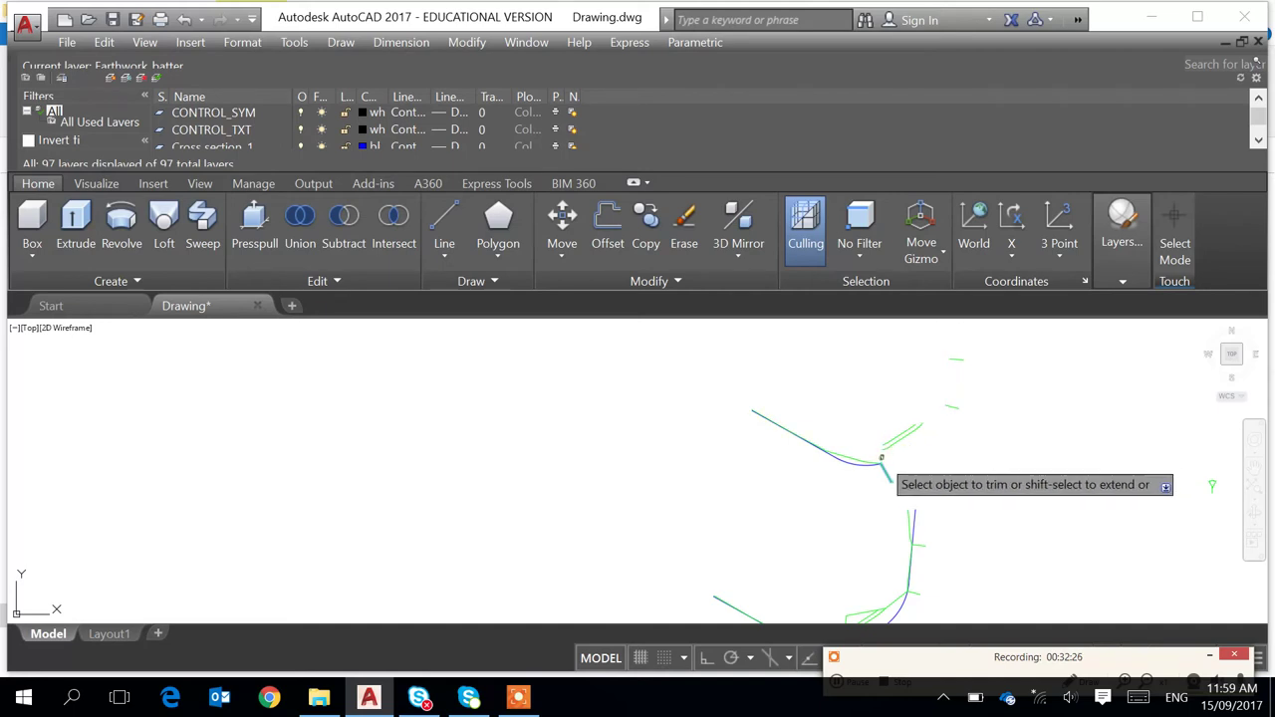
{"action": "key", "text": "Return"}
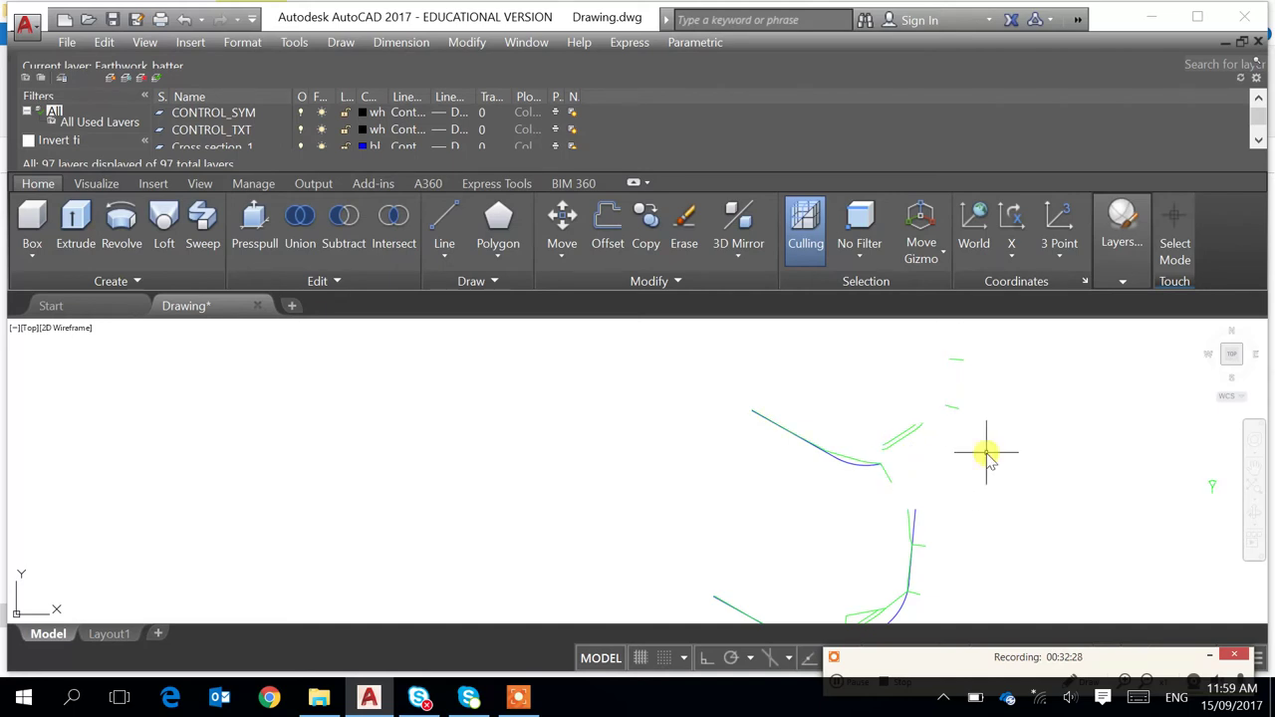
Erase the leftover bench lines and all three dividing lines from the topmost set
{"action": "left_click", "coordinate": [984, 344]}
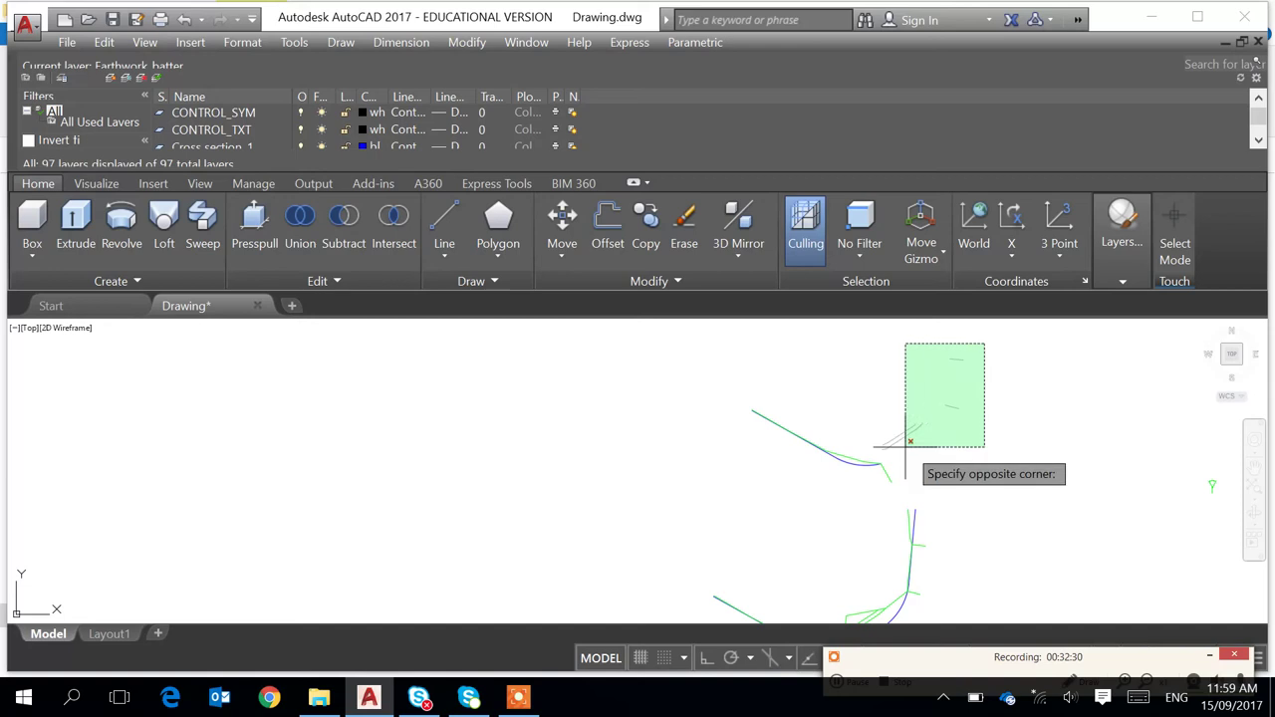
{"action": "left_click", "coordinate": [878, 448]}
{"action": "key", "text": "Delete"}
{"action": "middle_click_drag", "start_coordinate": [976, 492], "coordinate": [979, 468]}
{"action": "key", "text": "Return"}
{"action": "left_click", "coordinate": [892, 449]}
{"action": "key", "text": "Return"}
Trim the middle set's road edge and batter polyline outside the two lower dividing lines, keeping the section with the bench lines
{"action": "middle_click_drag", "start_coordinate": [957, 505], "coordinate": [964, 367]}
{"action": "key", "text": "Return"}
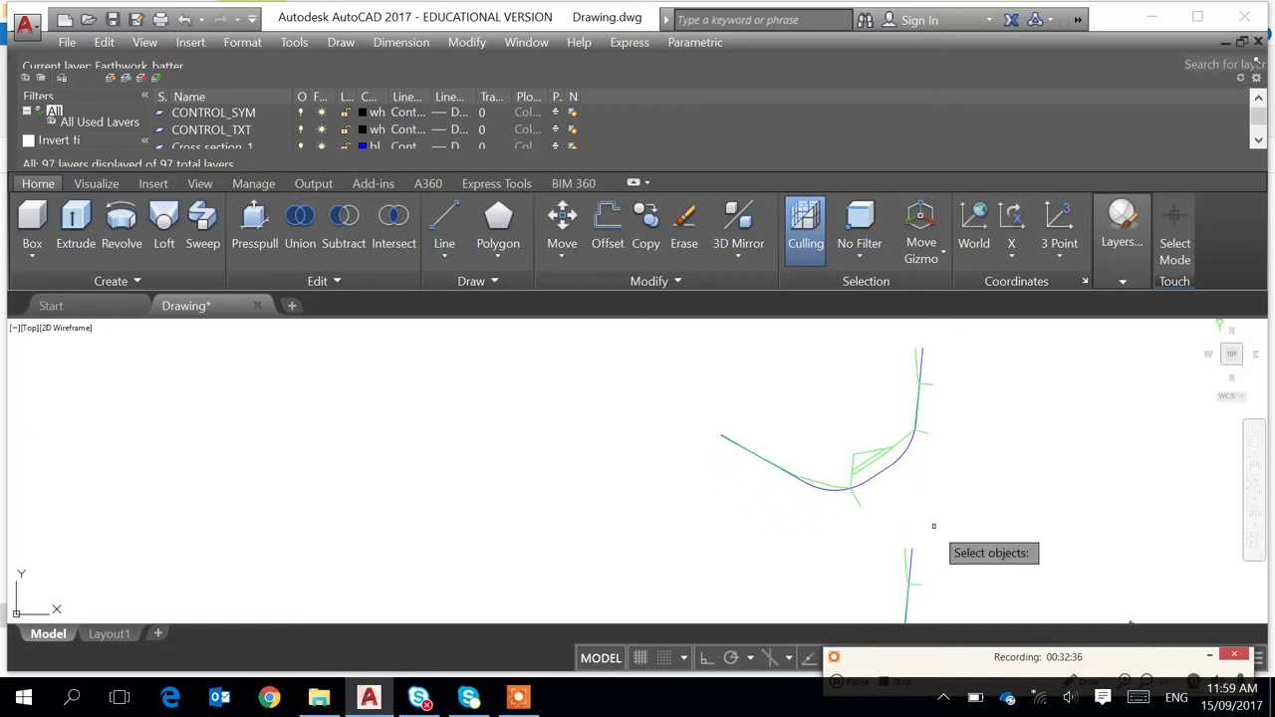
{"action": "key", "text": "Escape"}
{"action": "type", "text": "tr"}
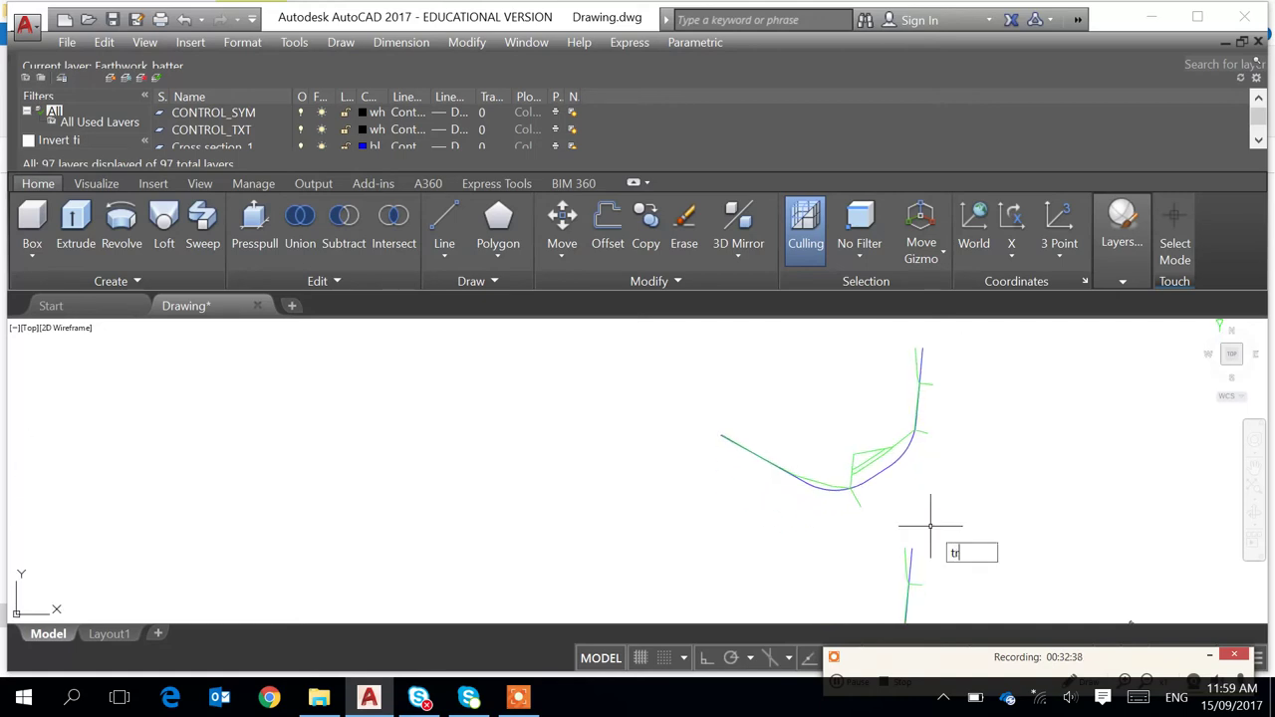
{"action": "type", "text": "im"}
{"action": "key", "text": "Return"}
{"action": "left_click", "coordinate": [917, 432]}
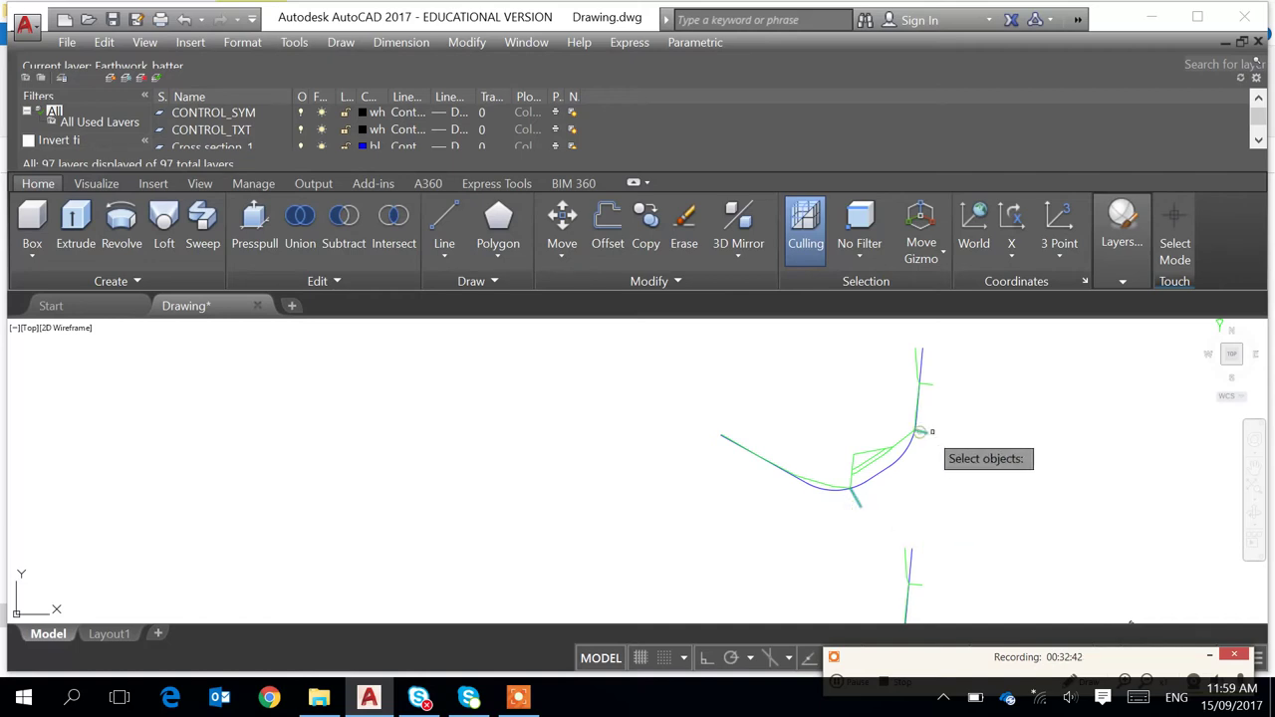
{"action": "key", "text": "Return"}
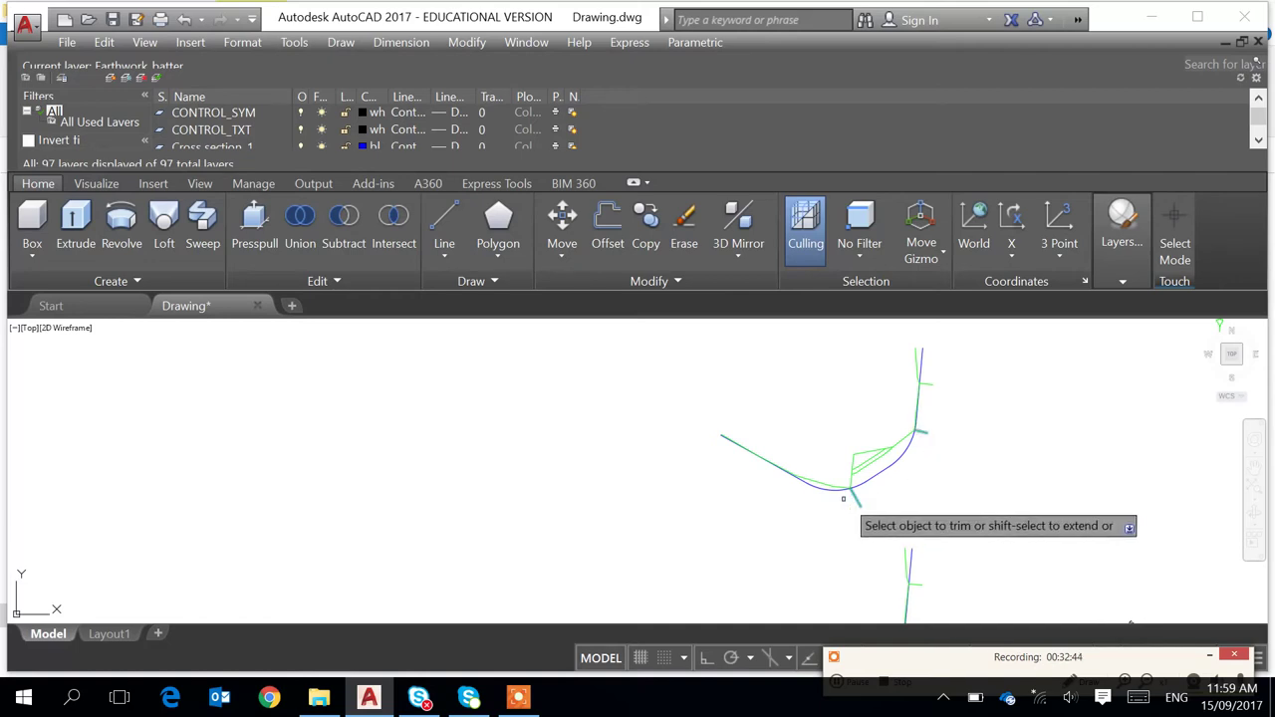
{"action": "left_click", "coordinate": [833, 483]}
{"action": "left_click", "coordinate": [762, 499]}
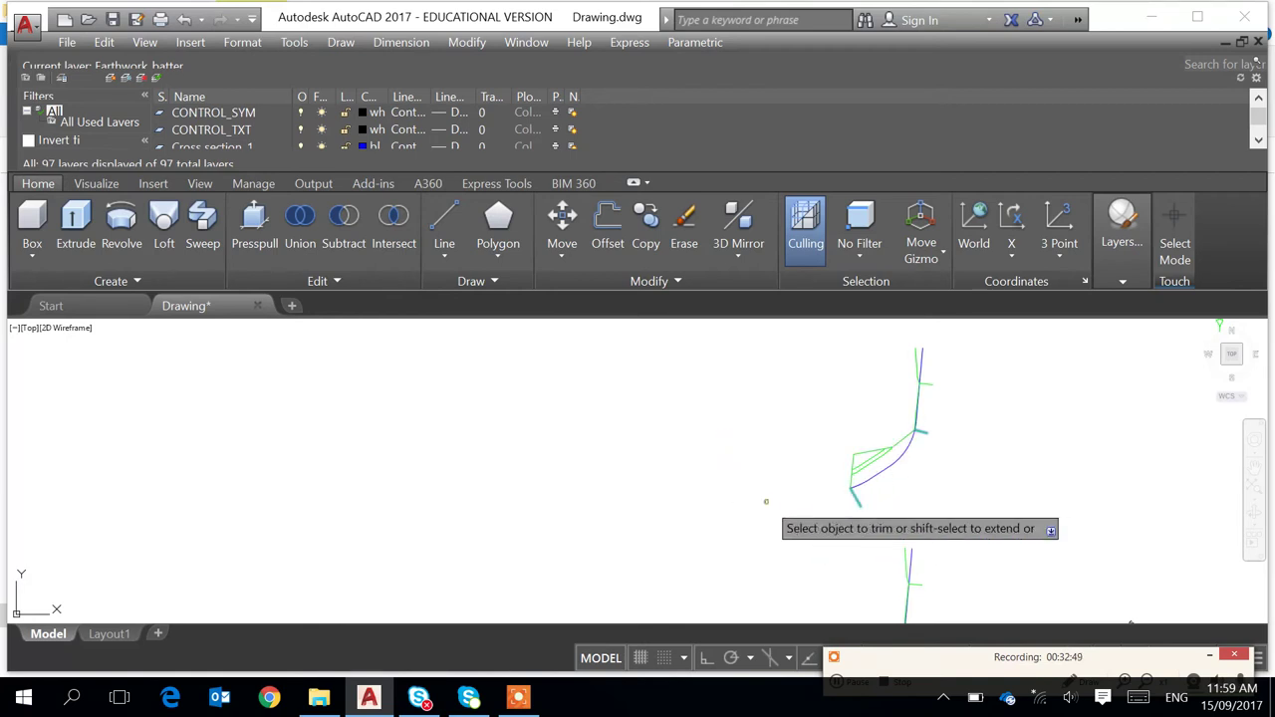
{"action": "left_click", "coordinate": [918, 404]}
{"action": "key", "text": "Escape"}
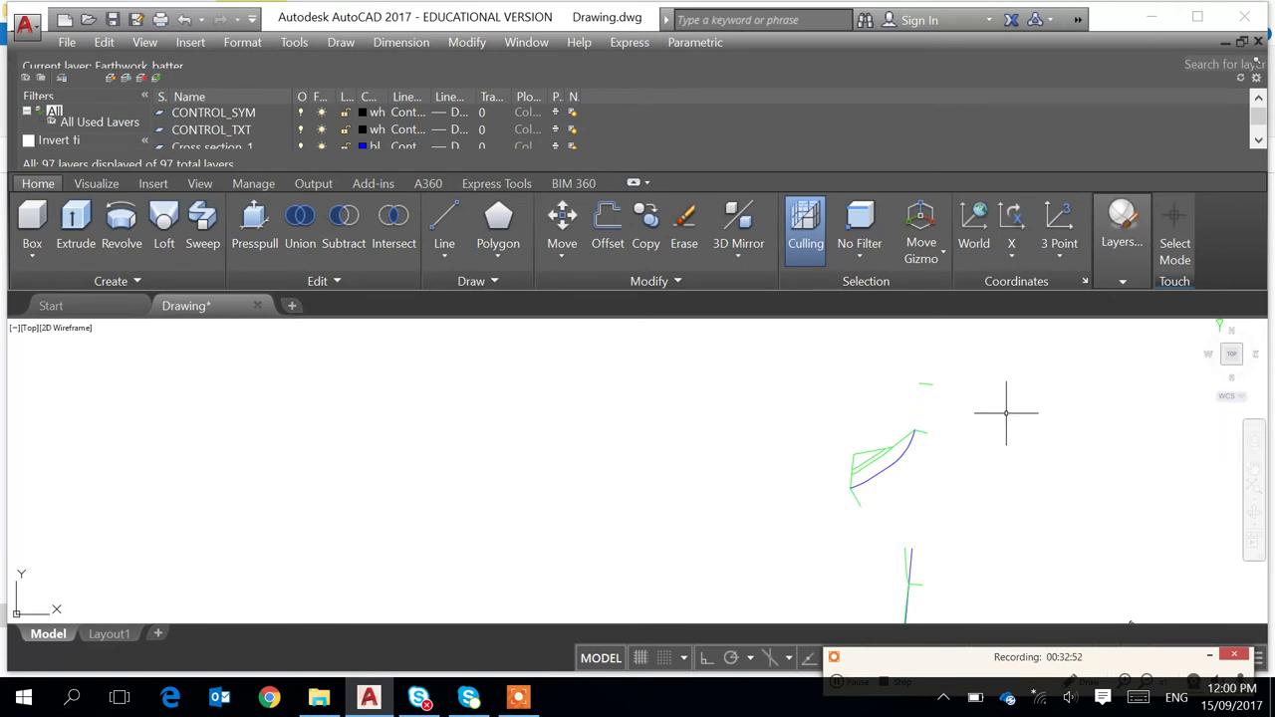
Erase the three short dividing lines from the middle set
{"action": "key", "text": "Return"}
{"action": "left_click", "coordinate": [957, 370]}
{"action": "left_click", "coordinate": [866, 414]}
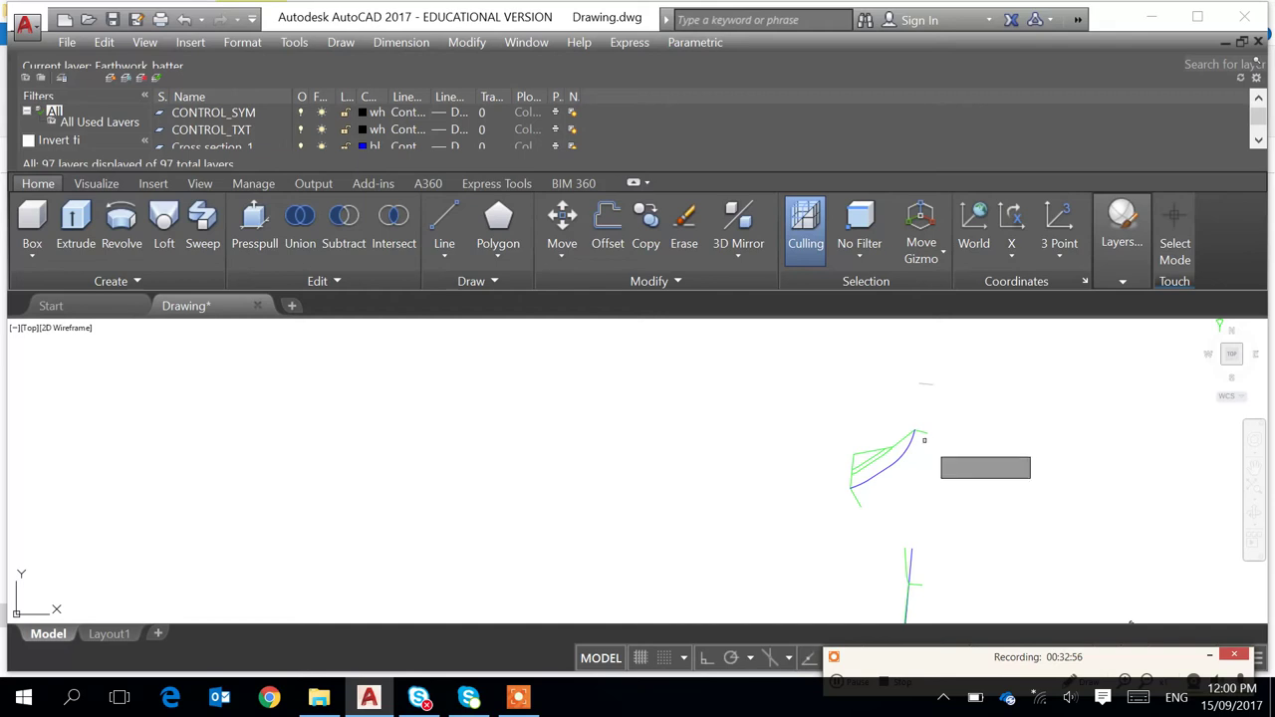
{"action": "left_click", "coordinate": [862, 508]}
{"action": "key", "text": "Return"}
Trim the lowest set's road edge and batter polyline below its upper dividing line, keeping the northernmost section
{"action": "middle_click_drag", "start_coordinate": [987, 527], "coordinate": [943, 431]}
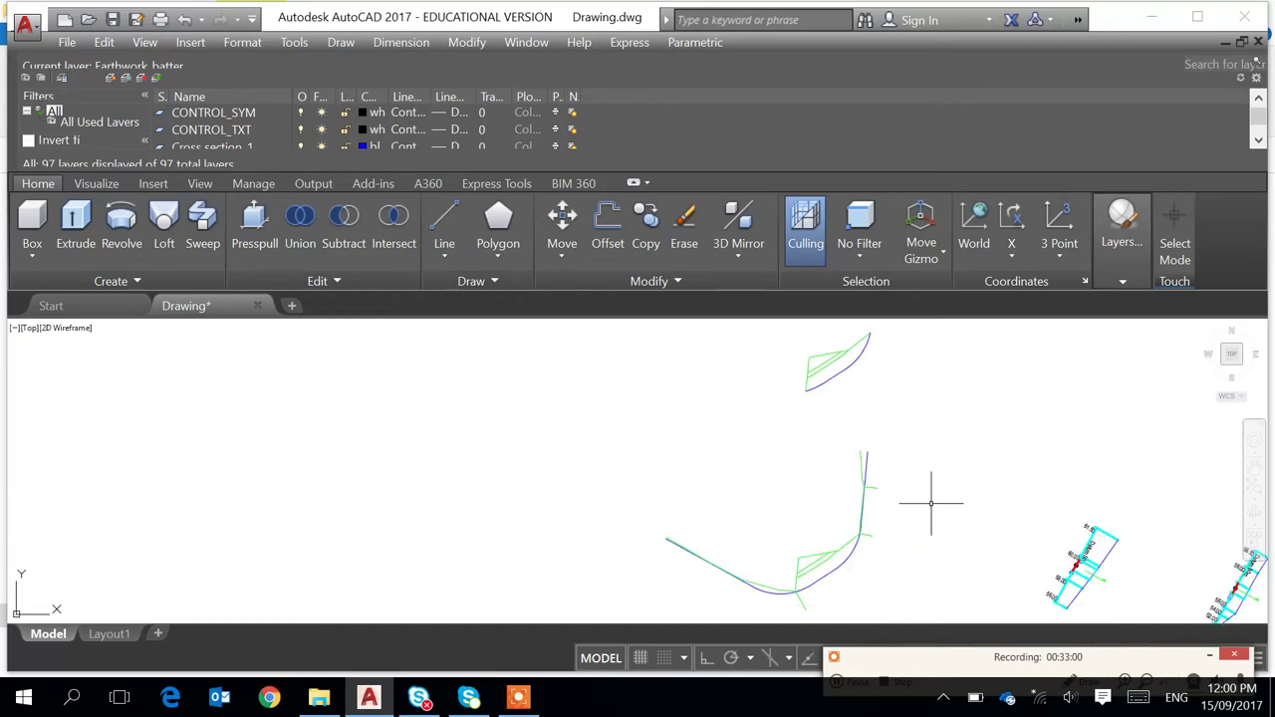
{"action": "scroll", "coordinate": [863, 493], "scroll_direction": "up", "scroll_amount": 2}
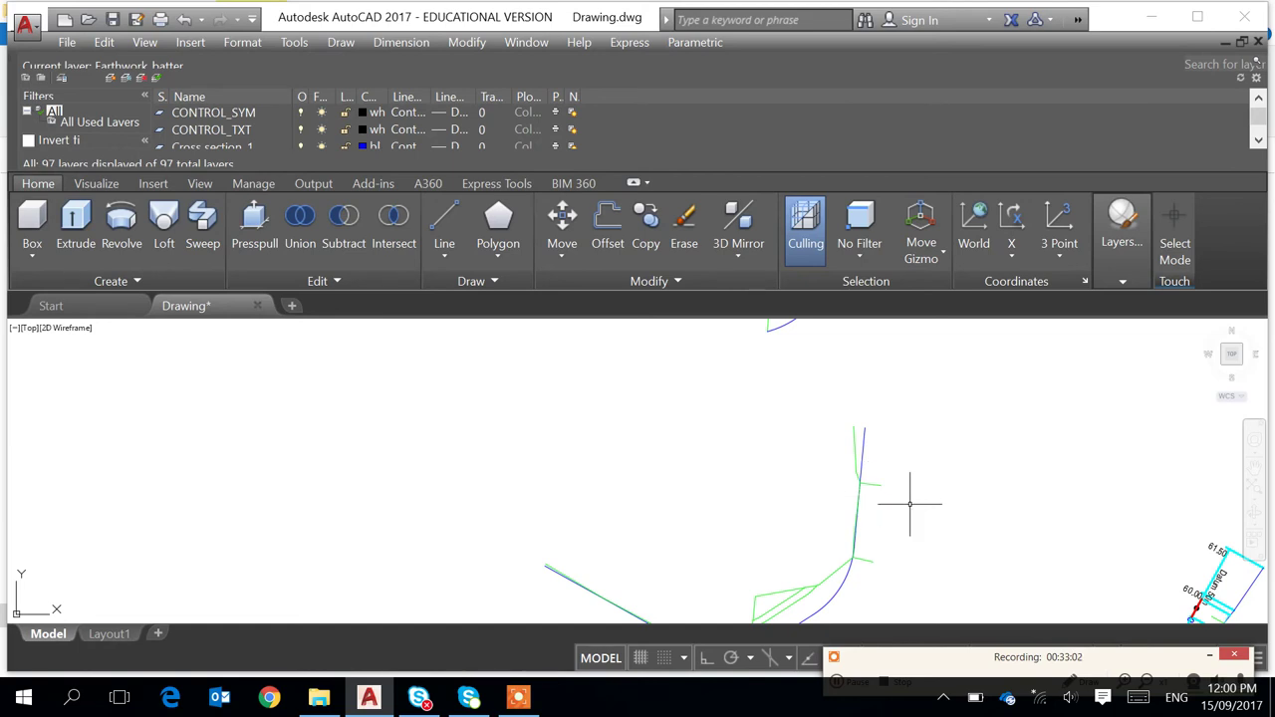
{"action": "key", "text": "Return"}
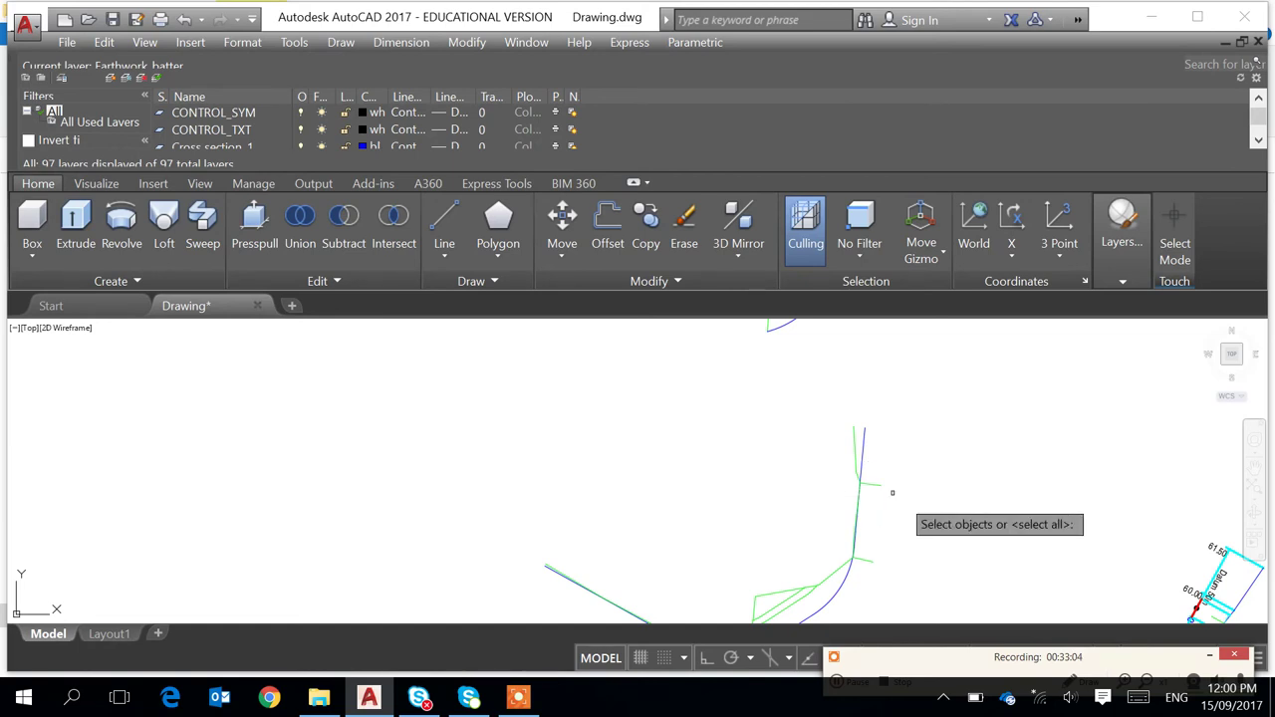
{"action": "key", "text": "Return"}
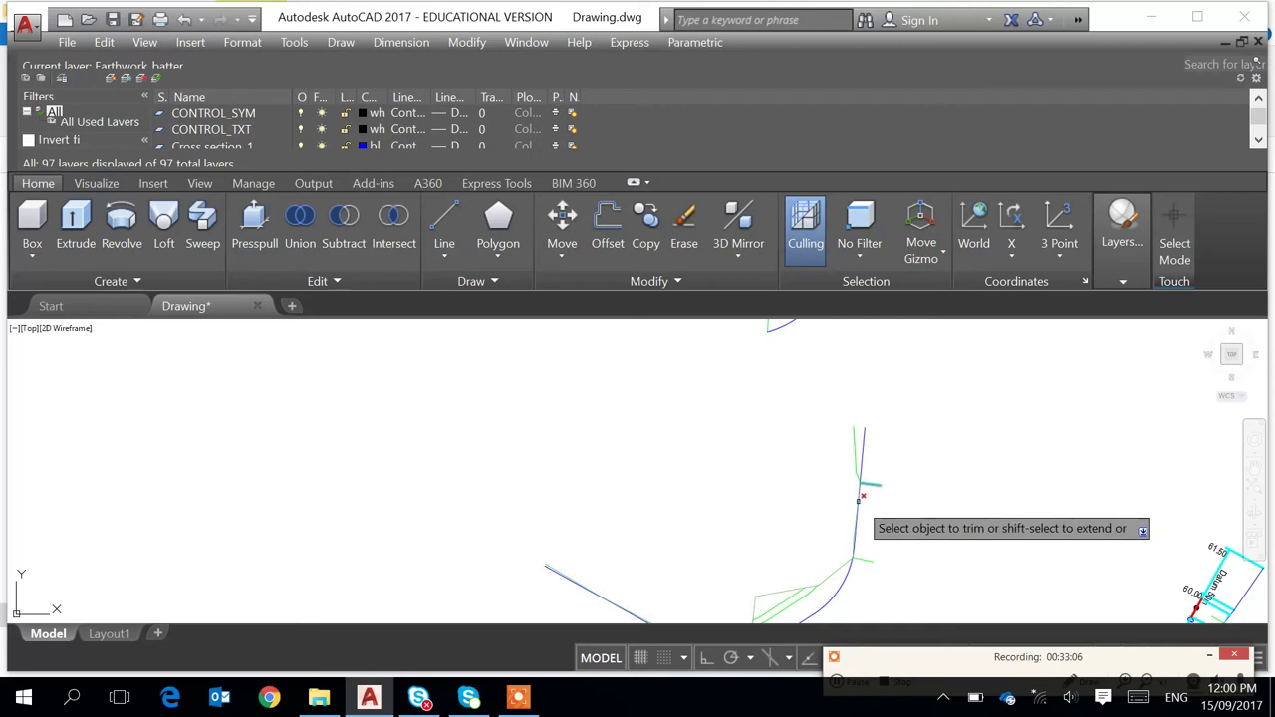
{"action": "left_click", "coordinate": [858, 508]}
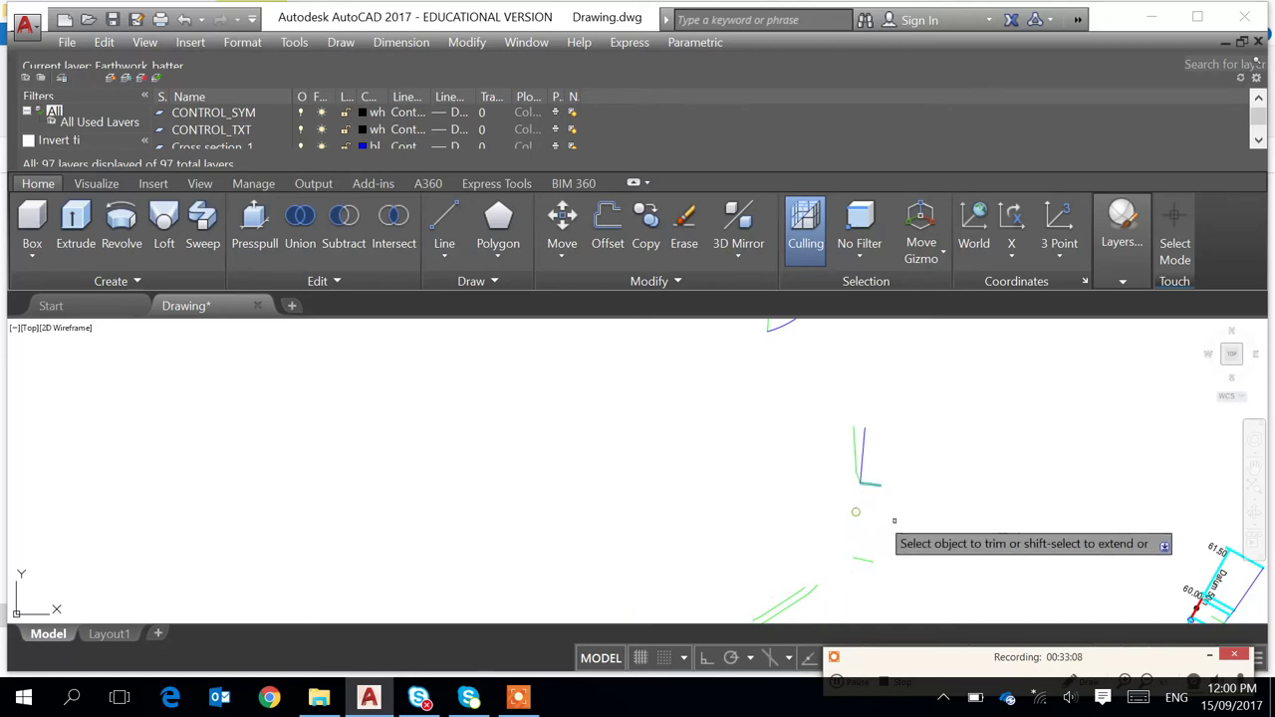
{"action": "middle_click_drag", "start_coordinate": [940, 535], "coordinate": [927, 432]}
{"action": "scroll", "coordinate": [927, 436], "scroll_direction": "down", "scroll_amount": 2}
{"action": "key", "text": "Return"}
{"action": "left_click", "coordinate": [919, 445]}
{"action": "left_click", "coordinate": [783, 543]}
{"action": "key", "text": "Return"}
{"action": "key", "text": "Escape"}
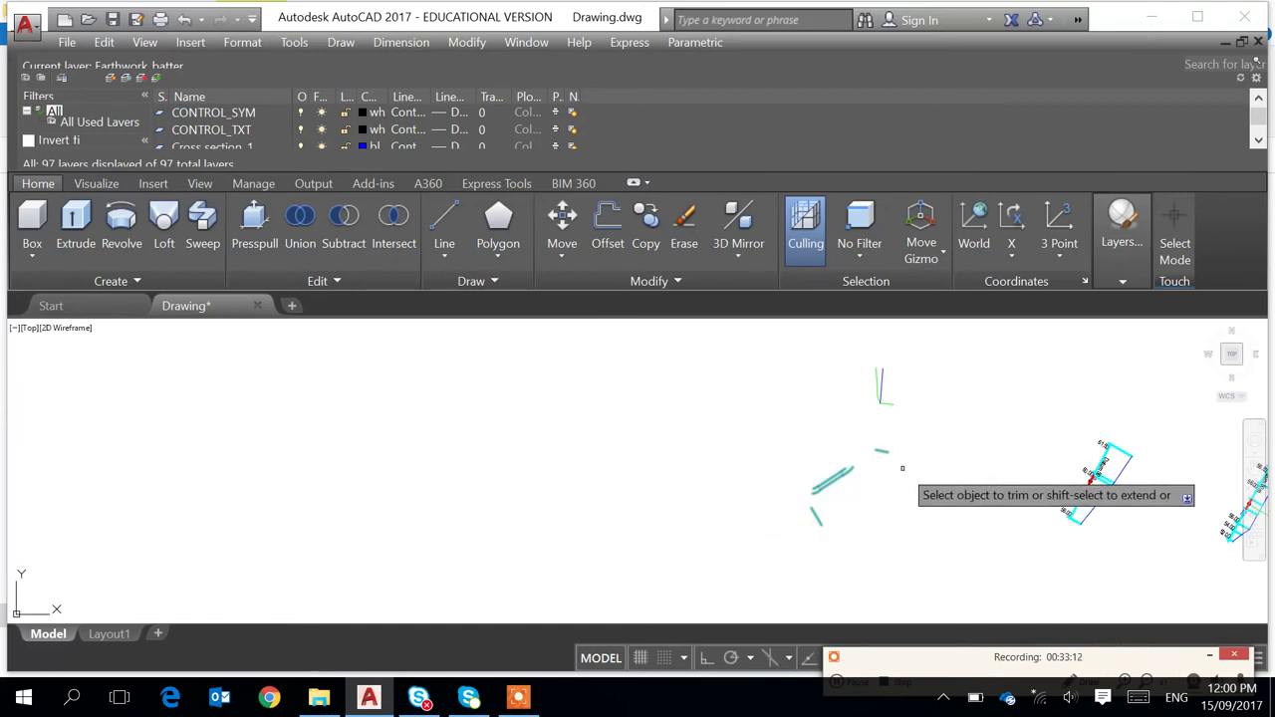
Erase the leftover bench lines and the three short dividing lines from the lowest set
{"action": "type", "text": "e"}
{"action": "key", "text": "Return"}
{"action": "left_click", "coordinate": [908, 440]}
{"action": "left_click", "coordinate": [767, 544]}
{"action": "key", "text": "Return"}
{"action": "scroll", "coordinate": [939, 469], "scroll_direction": "down", "scroll_amount": 4}
{"action": "scroll", "coordinate": [951, 461], "scroll_direction": "up", "scroll_amount": 3}
{"action": "key", "text": "Return"}
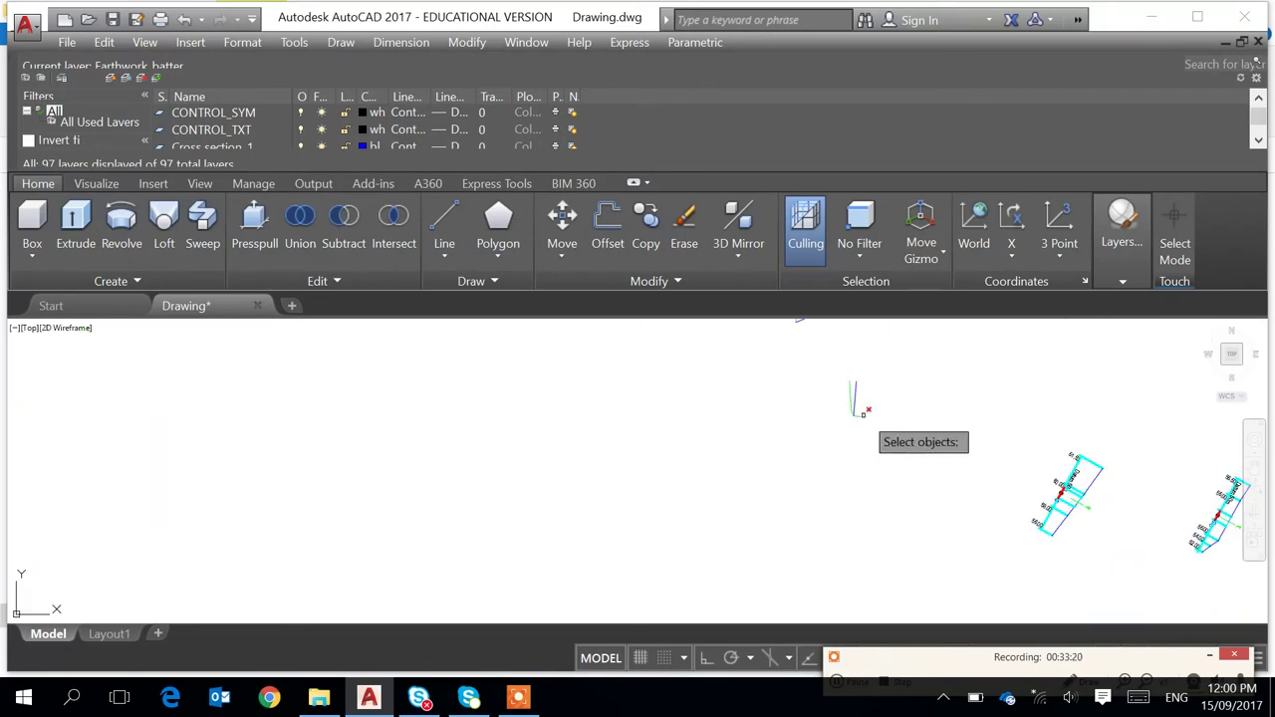
{"action": "scroll", "coordinate": [916, 427], "scroll_direction": "down", "scroll_amount": 3}
{"action": "scroll", "coordinate": [862, 543], "scroll_direction": "down", "scroll_amount": 2}
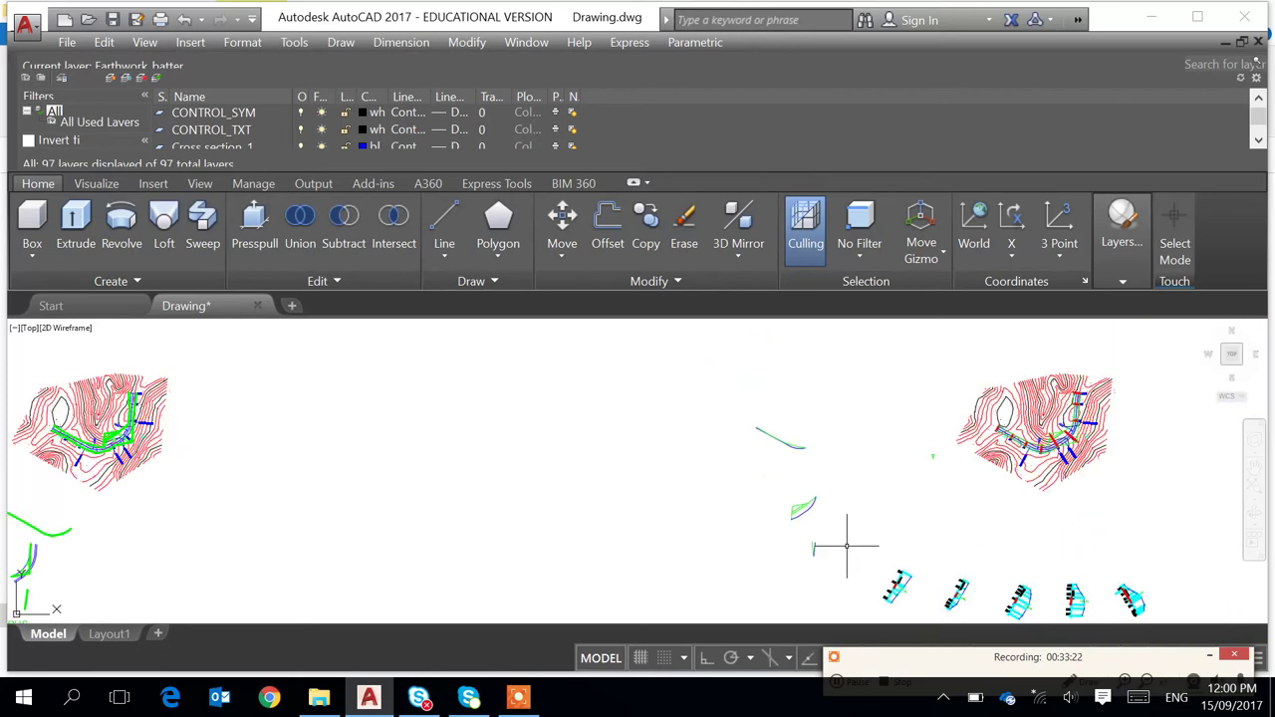
Move the middle section with the bench lines closer beneath the topmost section
{"action": "key", "text": "Return"}
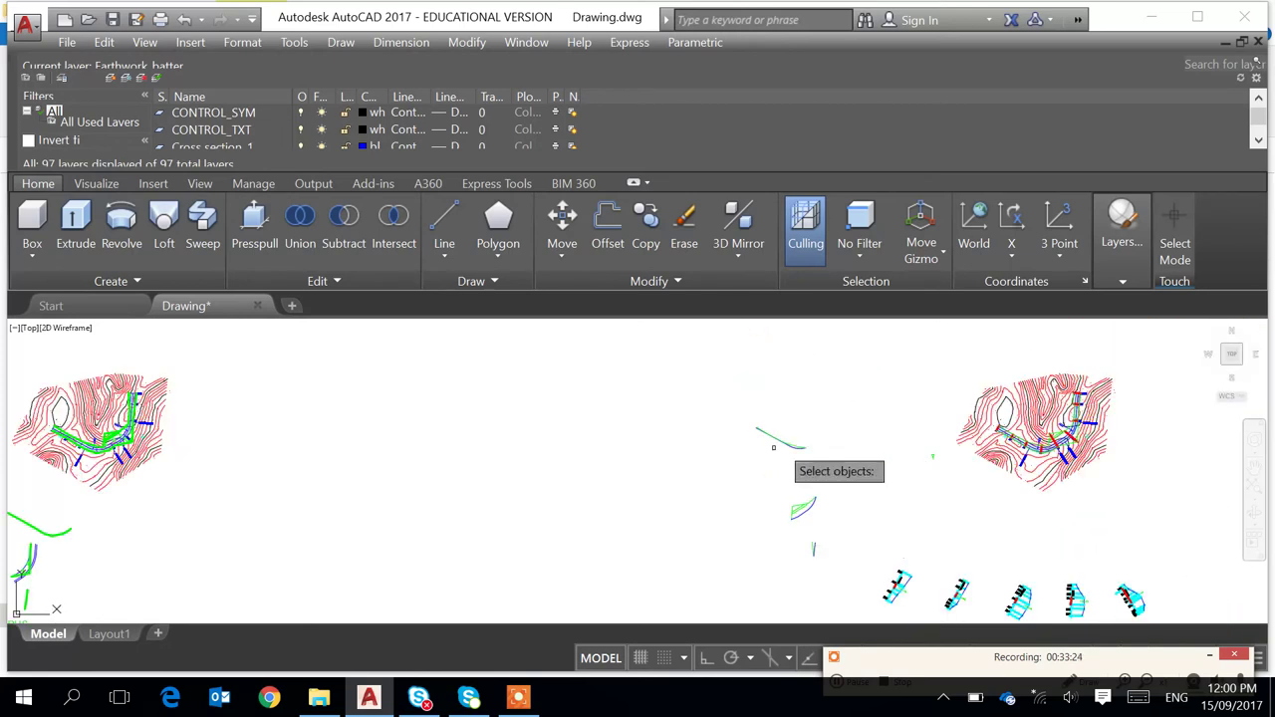
{"action": "left_click", "coordinate": [771, 489]}
{"action": "left_click", "coordinate": [875, 558]}
{"action": "key", "text": "Return"}
{"action": "left_click", "coordinate": [894, 511]}
{"action": "left_click", "coordinate": [877, 471]}
Move the lowest section up and to the west so it sits just beneath the middle section
{"action": "key", "text": "Return"}
{"action": "left_click", "coordinate": [790, 528]}
{"action": "left_click", "coordinate": [839, 574]}
{"action": "key", "text": "Return"}
{"action": "left_click", "coordinate": [859, 528]}
{"action": "left_click", "coordinate": [819, 489]}
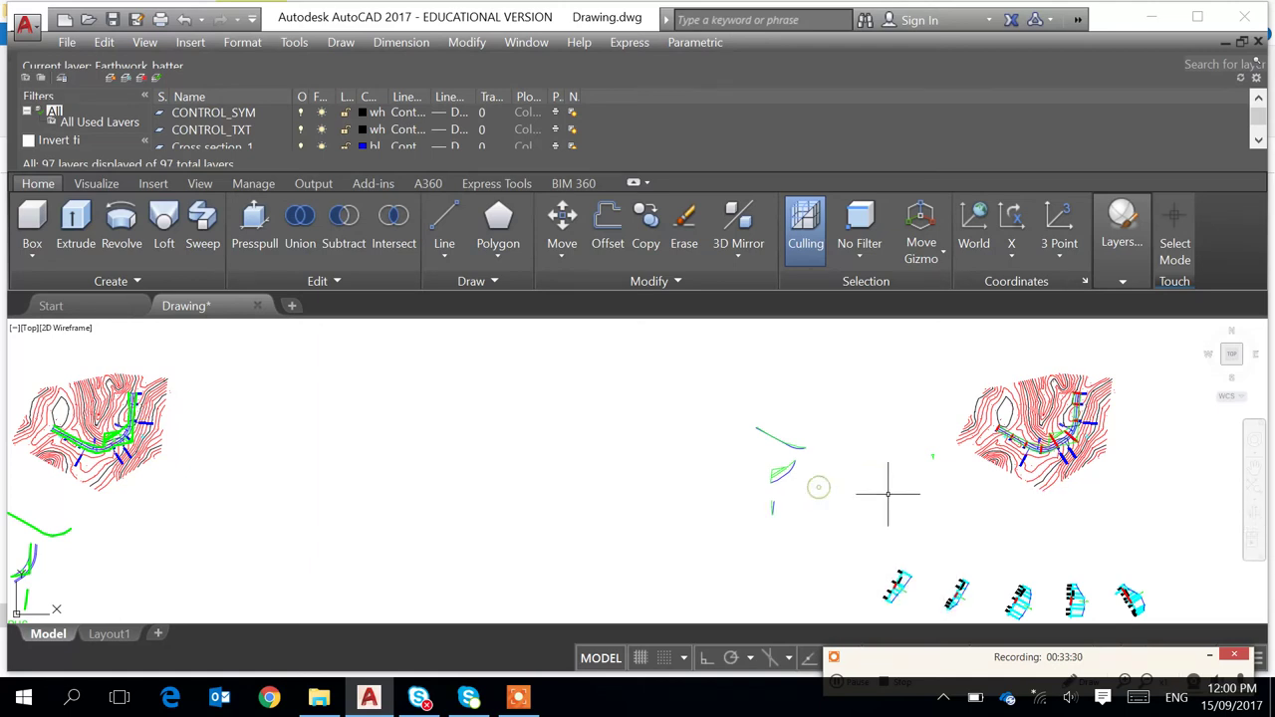
Move the loose batter symbol by the lower end of its stem to the western end of the topmost section's road edge
{"action": "scroll", "coordinate": [922, 470], "scroll_direction": "up", "scroll_amount": 2}
{"action": "scroll", "coordinate": [740, 457], "scroll_direction": "up", "scroll_amount": 2}
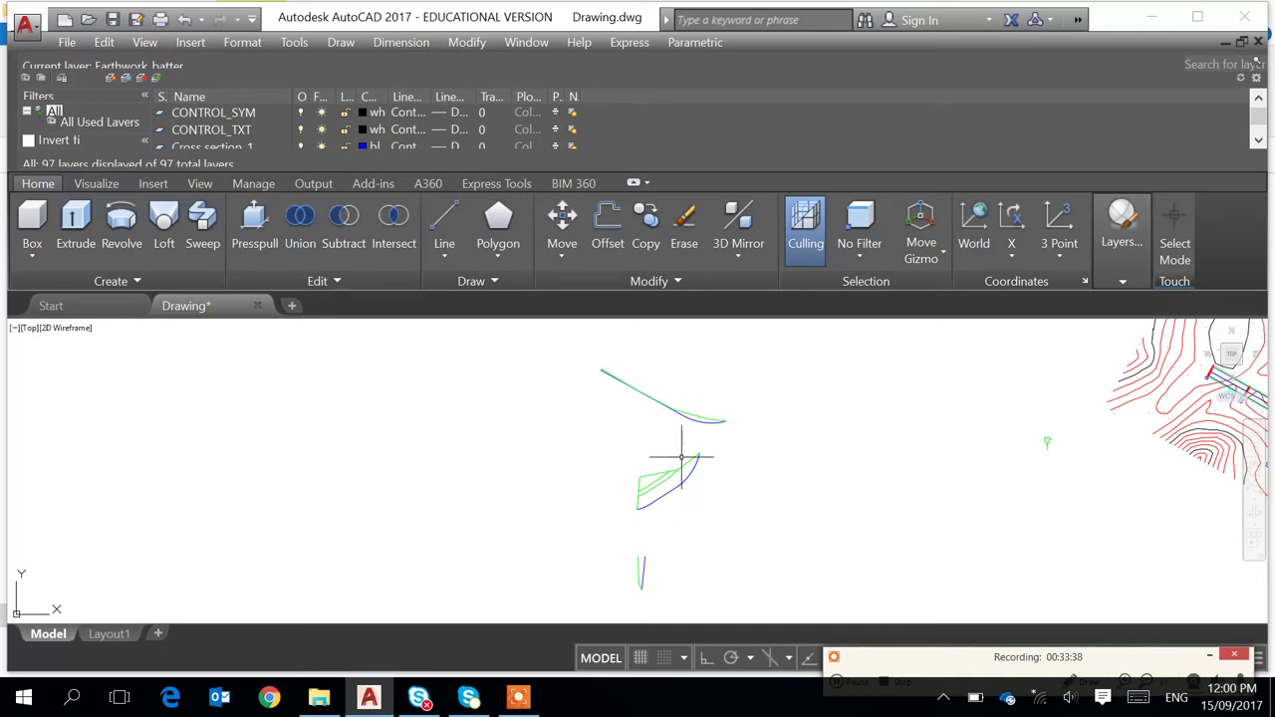
{"action": "scroll", "coordinate": [682, 457], "scroll_direction": "up", "scroll_amount": 2}
{"action": "scroll", "coordinate": [698, 412], "scroll_direction": "down", "scroll_amount": 2}
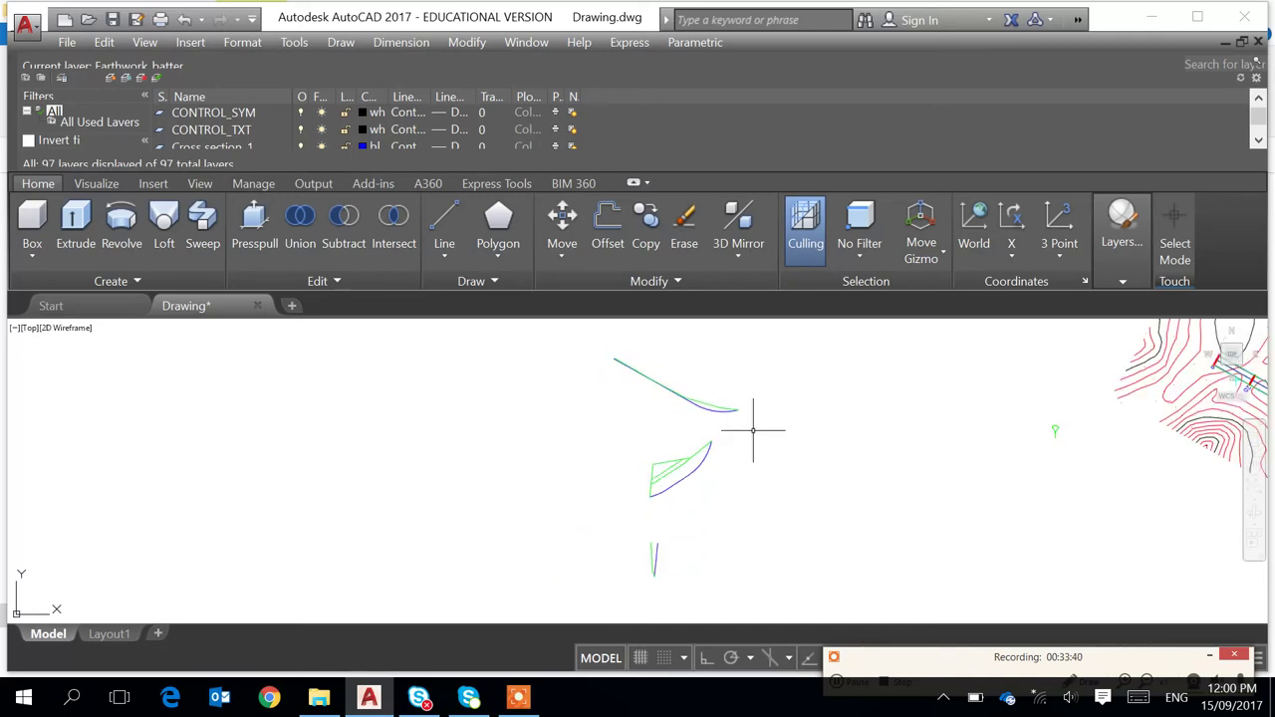
{"action": "key", "text": "Return"}
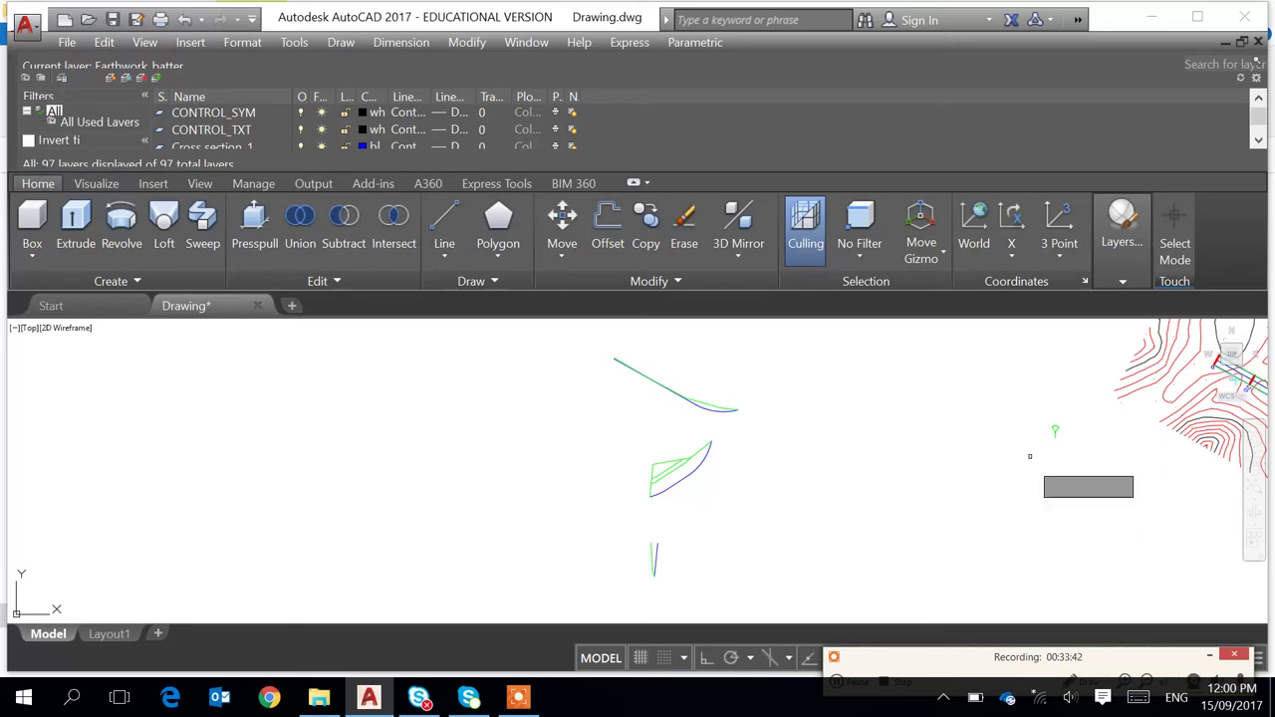
{"action": "key", "text": "Return"}
{"action": "scroll", "coordinate": [1048, 428], "scroll_direction": "up", "scroll_amount": 3}
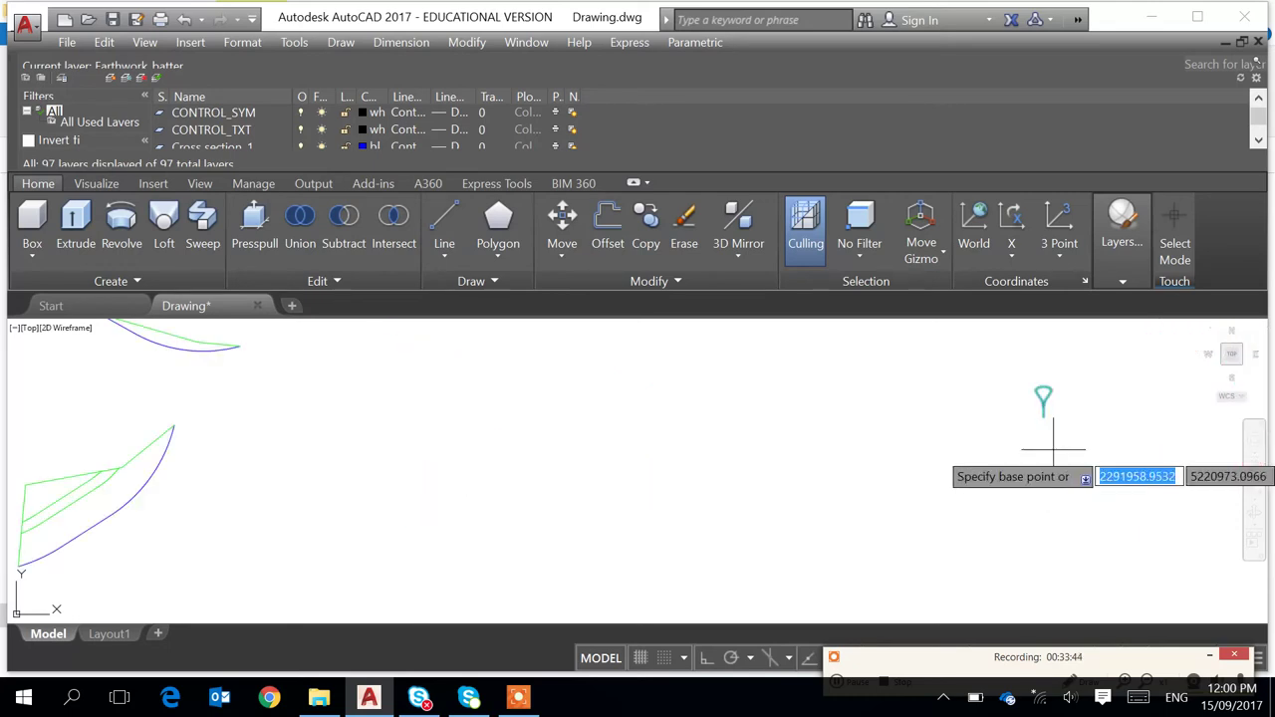
{"action": "left_click", "coordinate": [1044, 407]}
{"action": "scroll", "coordinate": [778, 422], "scroll_direction": "down", "scroll_amount": 2}
{"action": "scroll", "coordinate": [670, 442], "scroll_direction": "down", "scroll_amount": 3}
{"action": "middle_click_drag", "start_coordinate": [604, 456], "coordinate": [894, 530]}
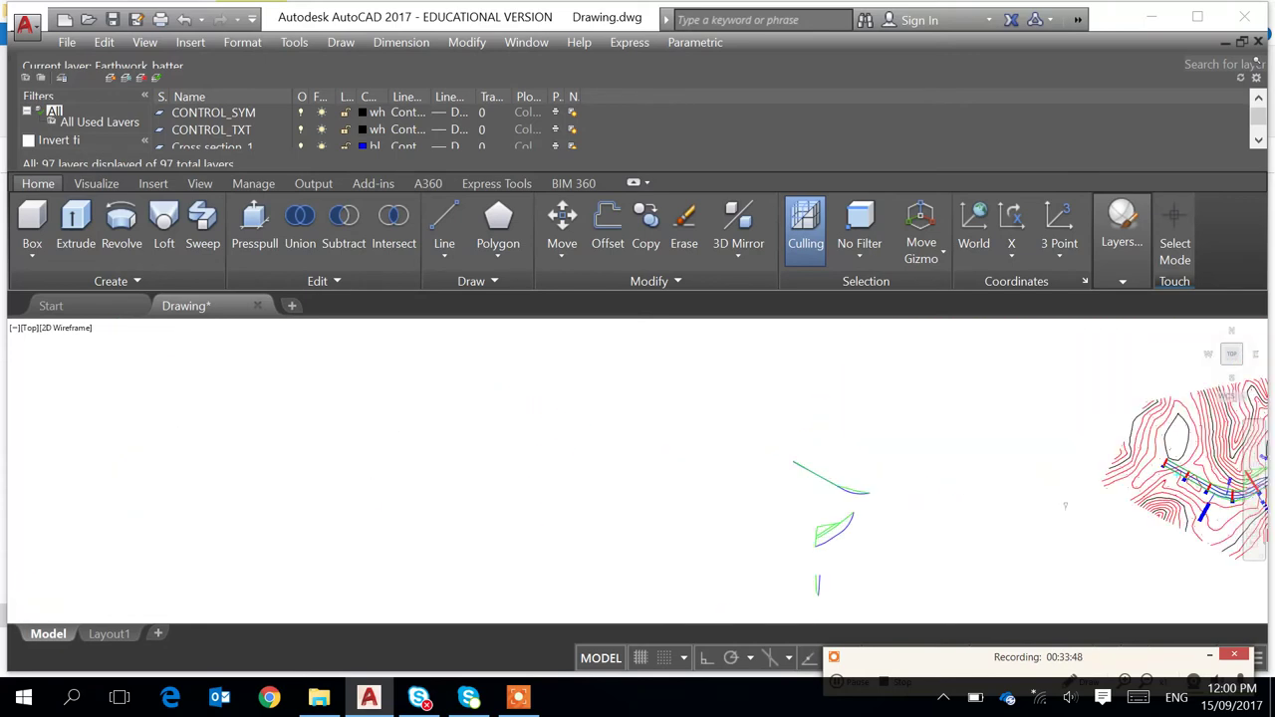
{"action": "scroll", "coordinate": [843, 497], "scroll_direction": "up", "scroll_amount": 3}
{"action": "scroll", "coordinate": [724, 394], "scroll_direction": "up", "scroll_amount": 4}
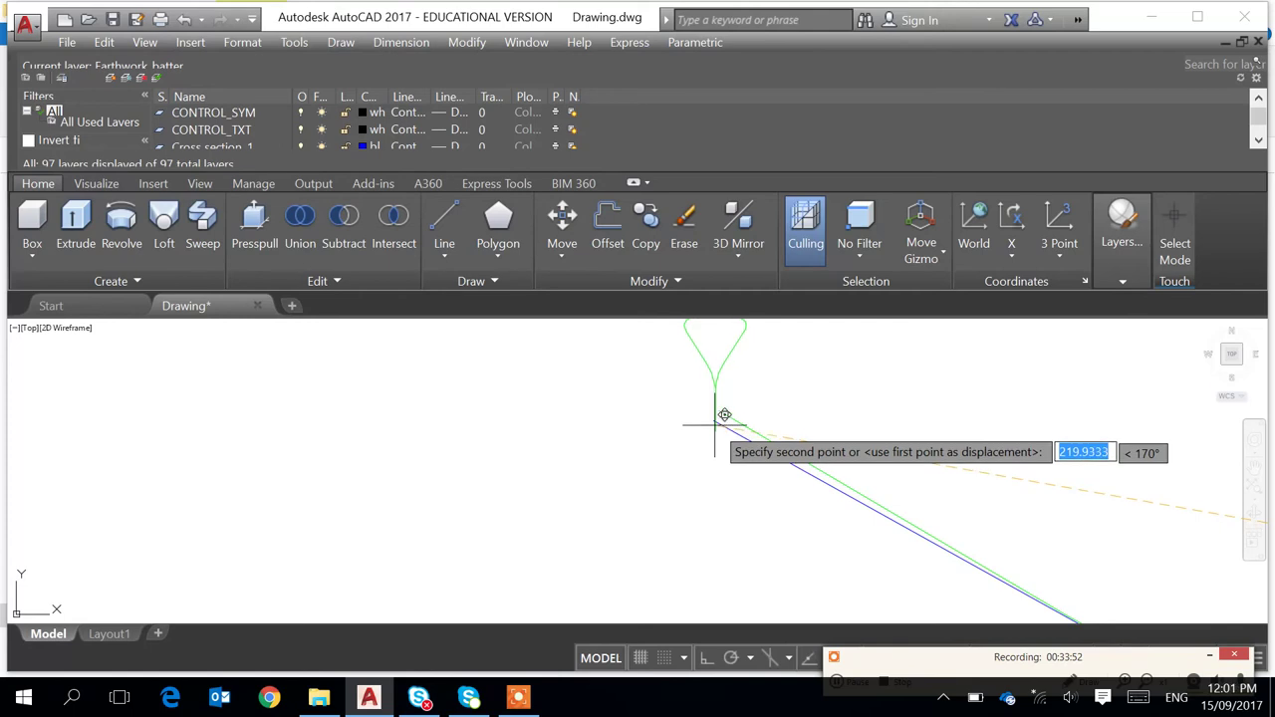
{"action": "left_click", "coordinate": [713, 420]}
Move the batter symbol again so its stem's lower end meets the road edge's western endpoint exactly
{"action": "scroll", "coordinate": [725, 428], "scroll_direction": "up", "scroll_amount": 3}
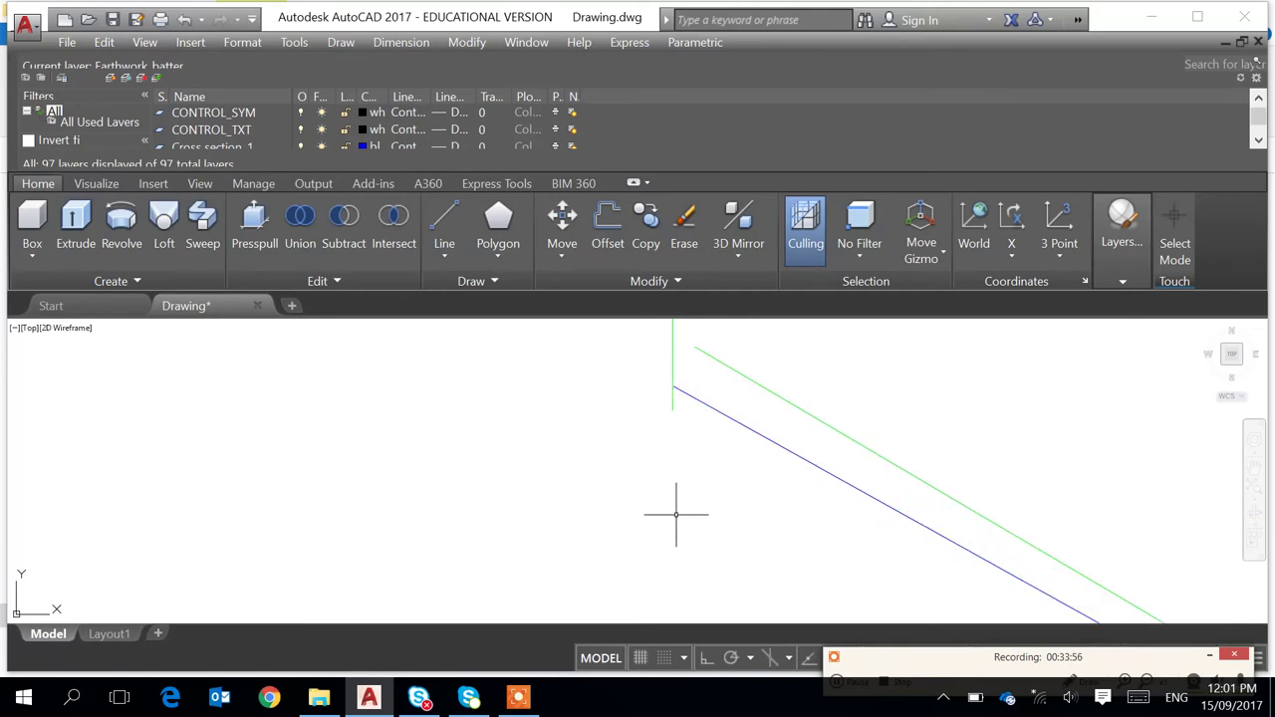
{"action": "key", "text": "space"}
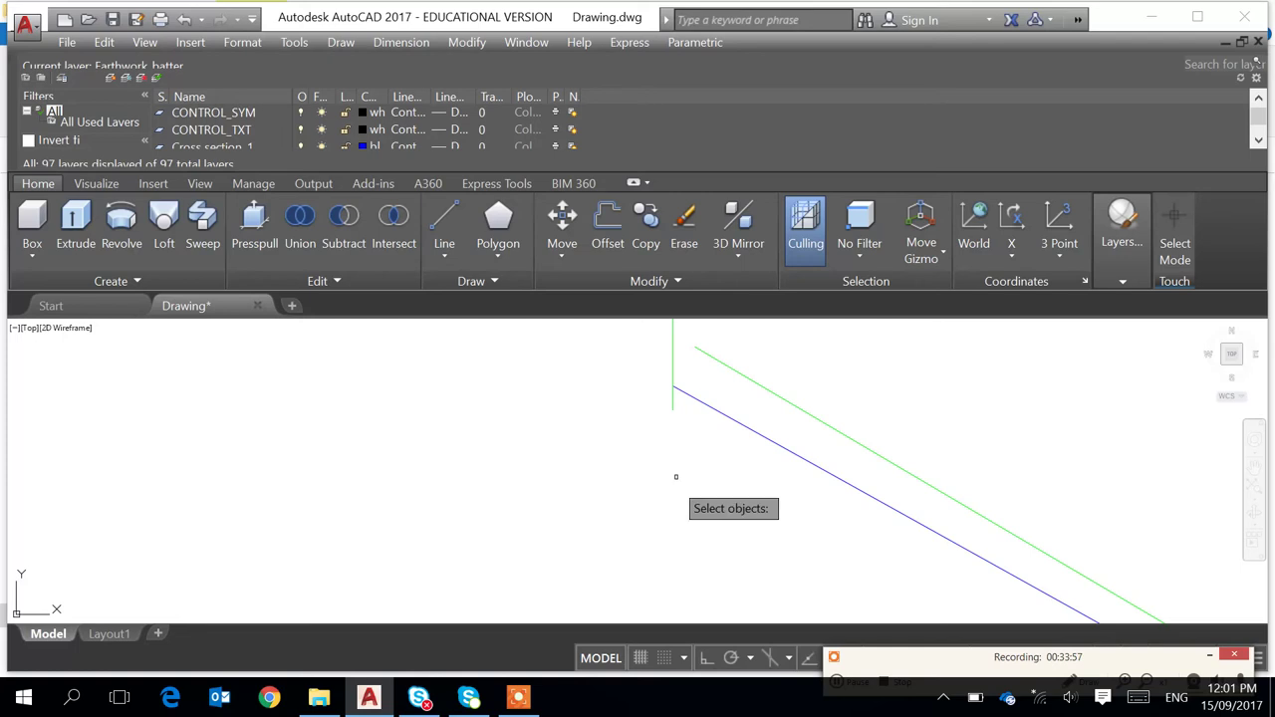
{"action": "left_click", "coordinate": [672, 411]}
{"action": "key", "text": "space"}
{"action": "left_click", "coordinate": [674, 402]}
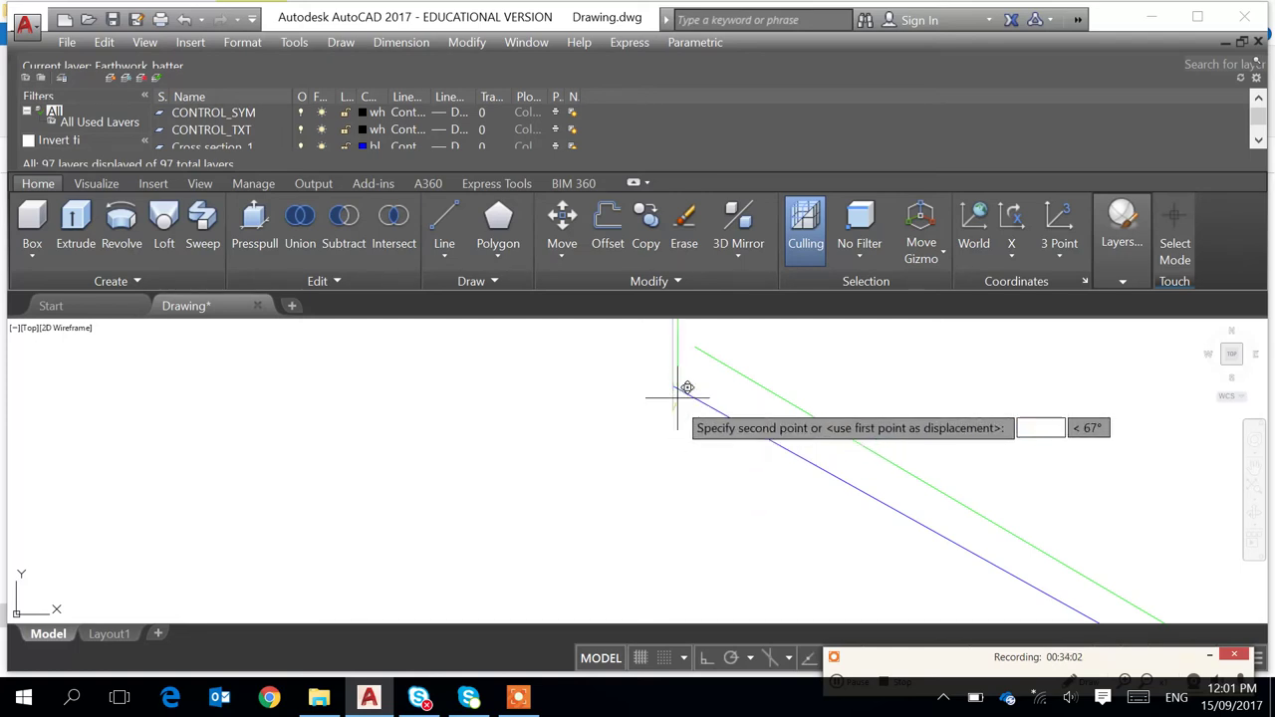
{"action": "left_click", "coordinate": [674, 387]}
{"action": "scroll", "coordinate": [752, 454], "scroll_direction": "down", "scroll_amount": 3}
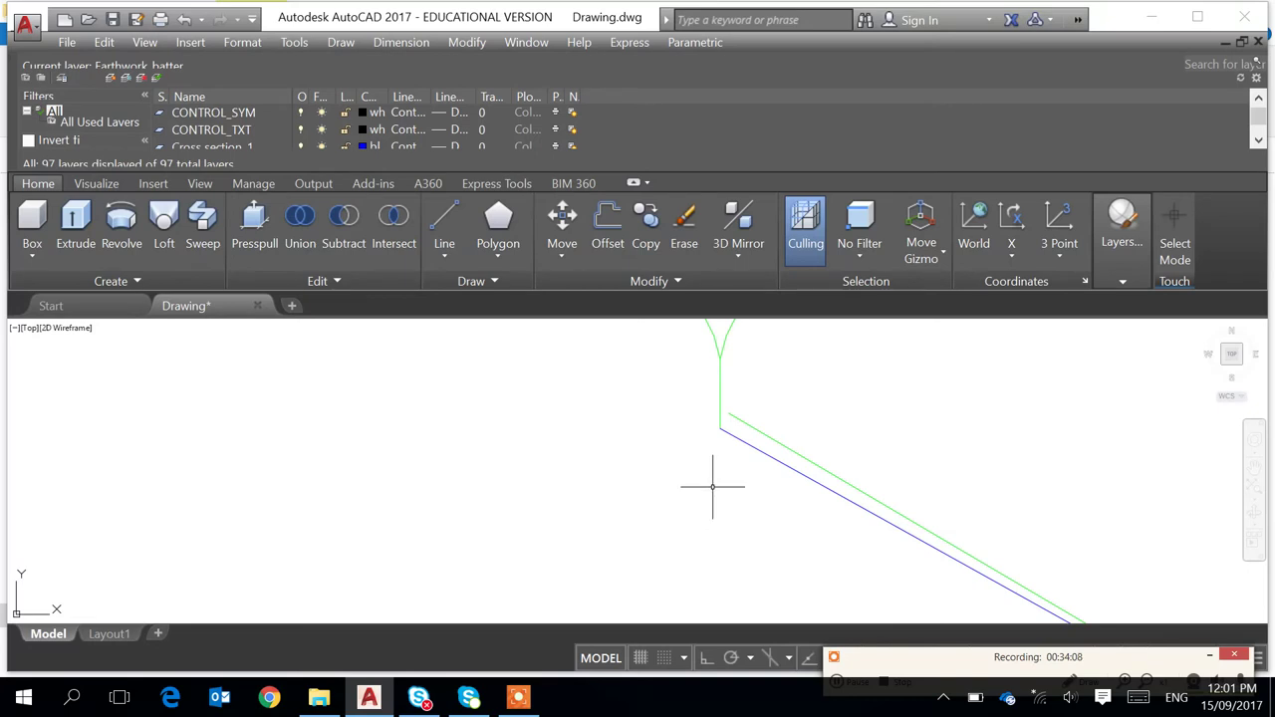
Rotate the batter symbol about its stem's lower end until it stands perpendicular to the road edge
{"action": "key", "text": "Return"}
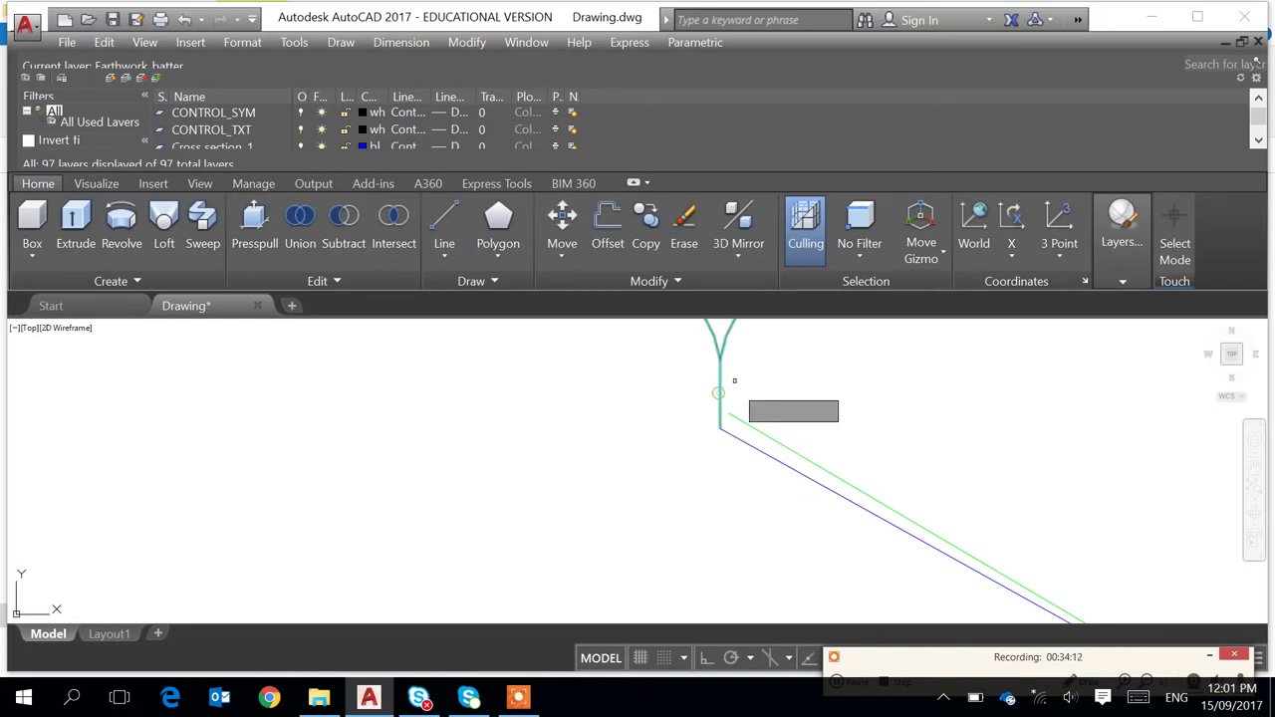
{"action": "left_click", "coordinate": [733, 430]}
{"action": "key", "text": "Return"}
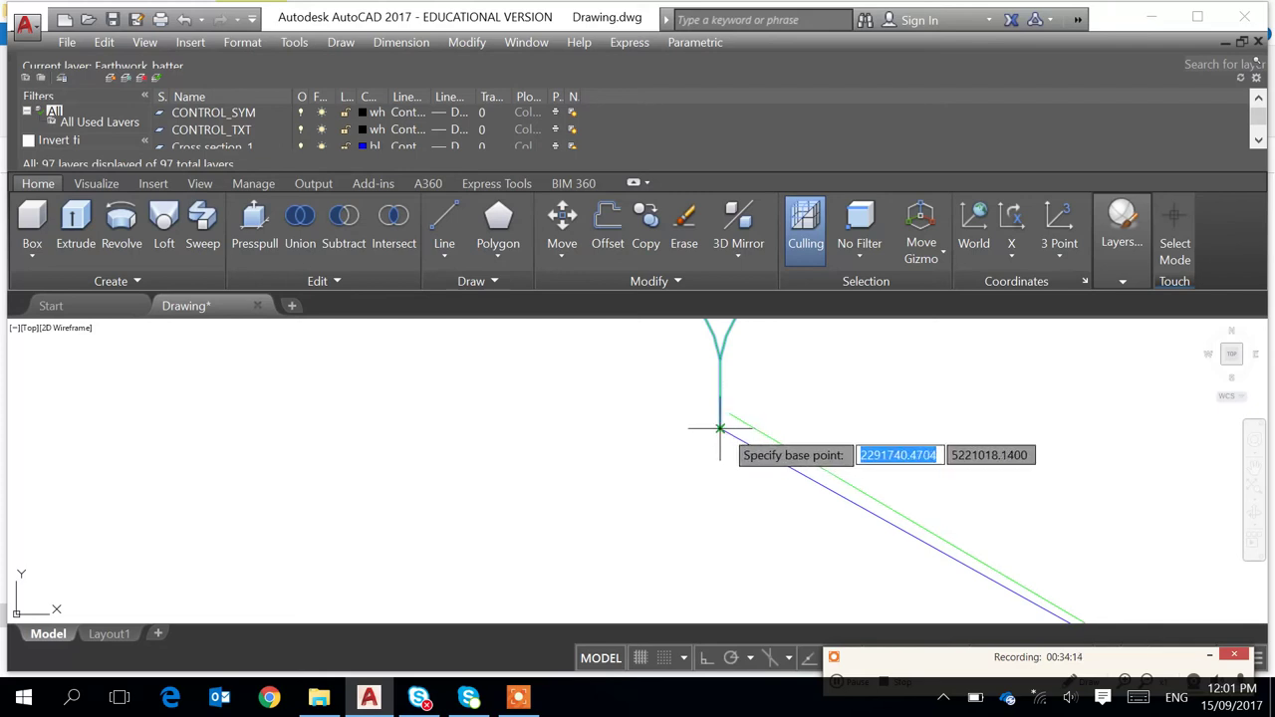
{"action": "left_click", "coordinate": [719, 429]}
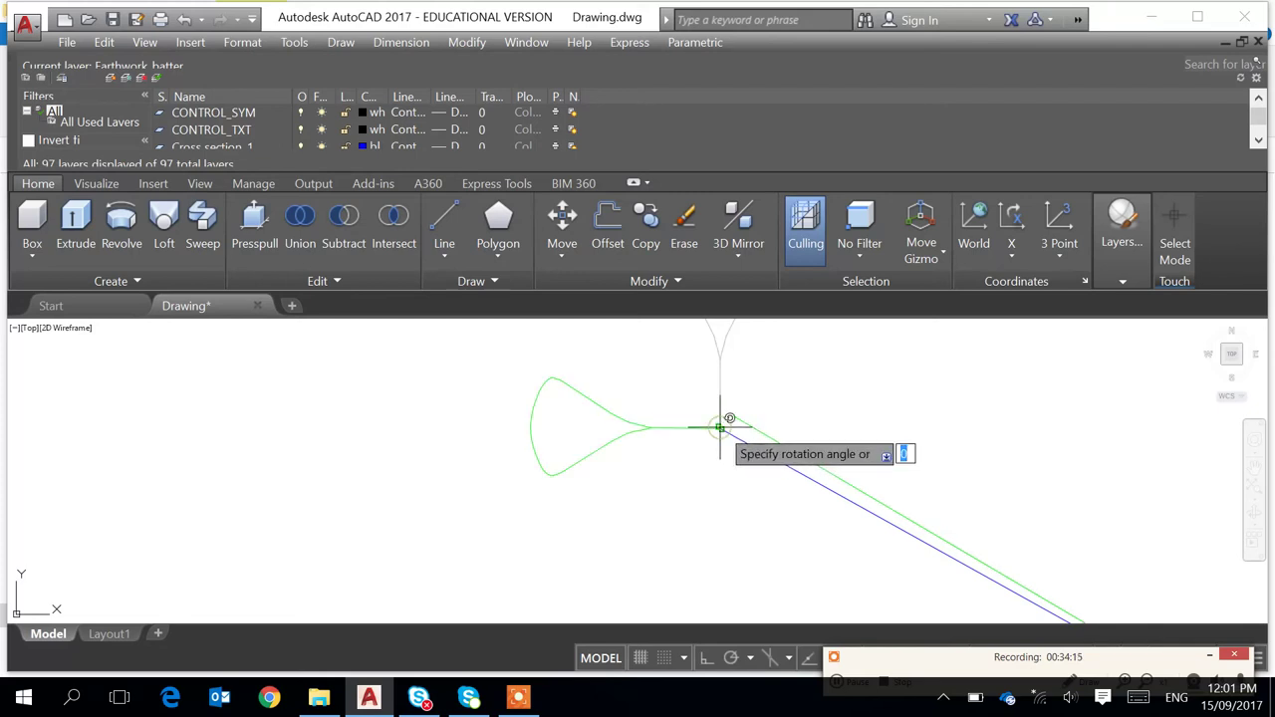
{"action": "left_click", "coordinate": [788, 466]}
Create a path array of the batter symbol along the topmost section's road edge with a spacing of 10
{"action": "scroll", "coordinate": [911, 433], "scroll_direction": "down", "scroll_amount": 3}
{"action": "middle_click_drag", "start_coordinate": [918, 434], "coordinate": [745, 398]}
{"action": "scroll", "coordinate": [746, 398], "scroll_direction": "down", "scroll_amount": 1}
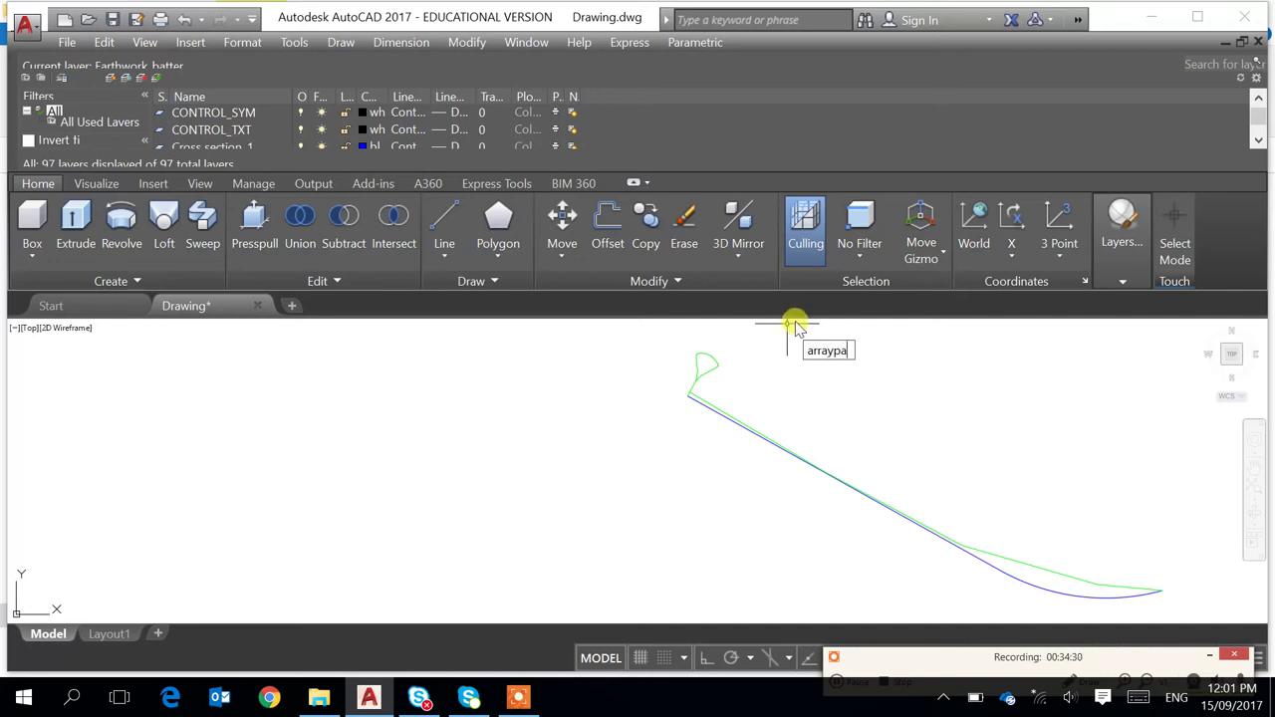
{"action": "left_click", "coordinate": [705, 369]}
{"action": "key", "text": "Return"}
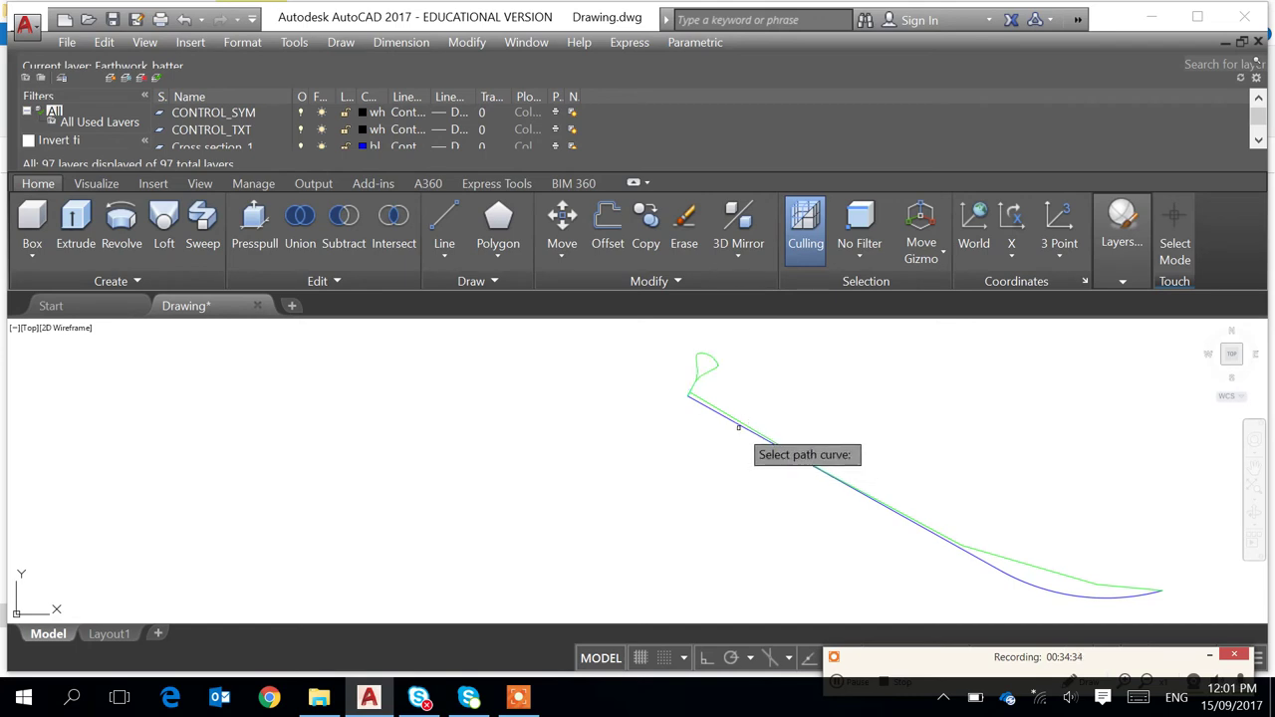
{"action": "left_click", "coordinate": [738, 428]}
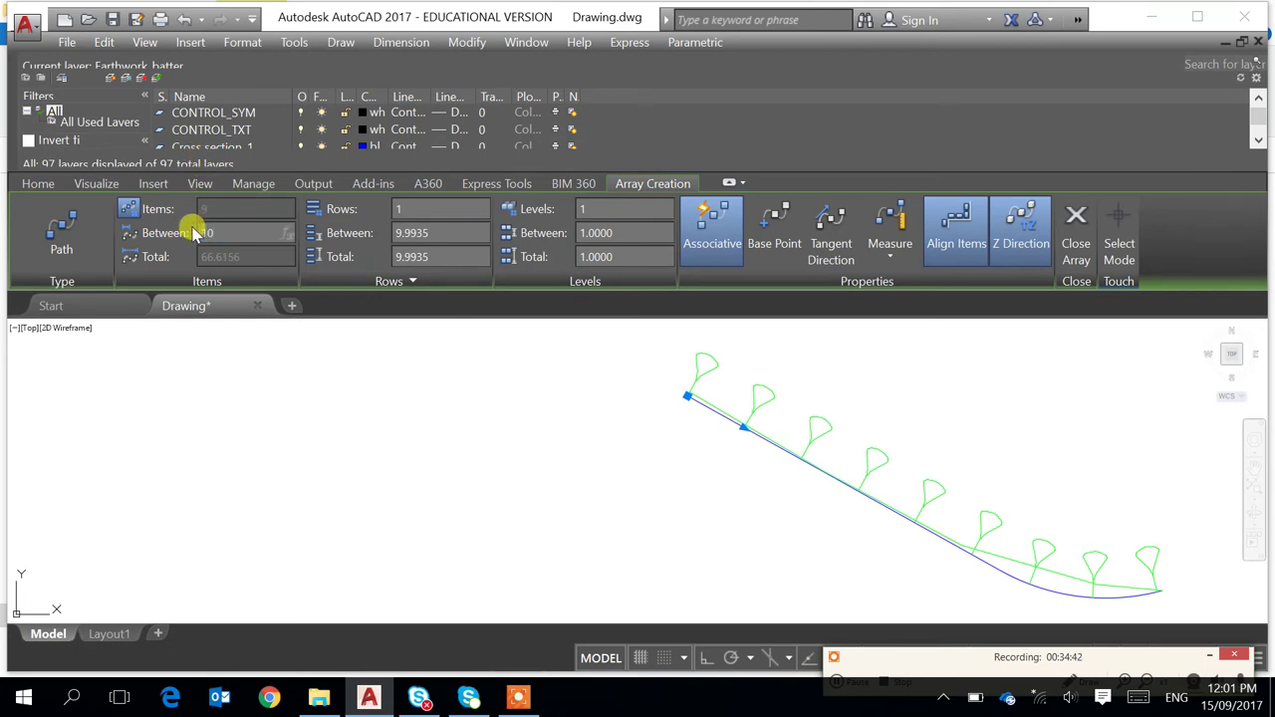
{"action": "key", "text": "Return"}
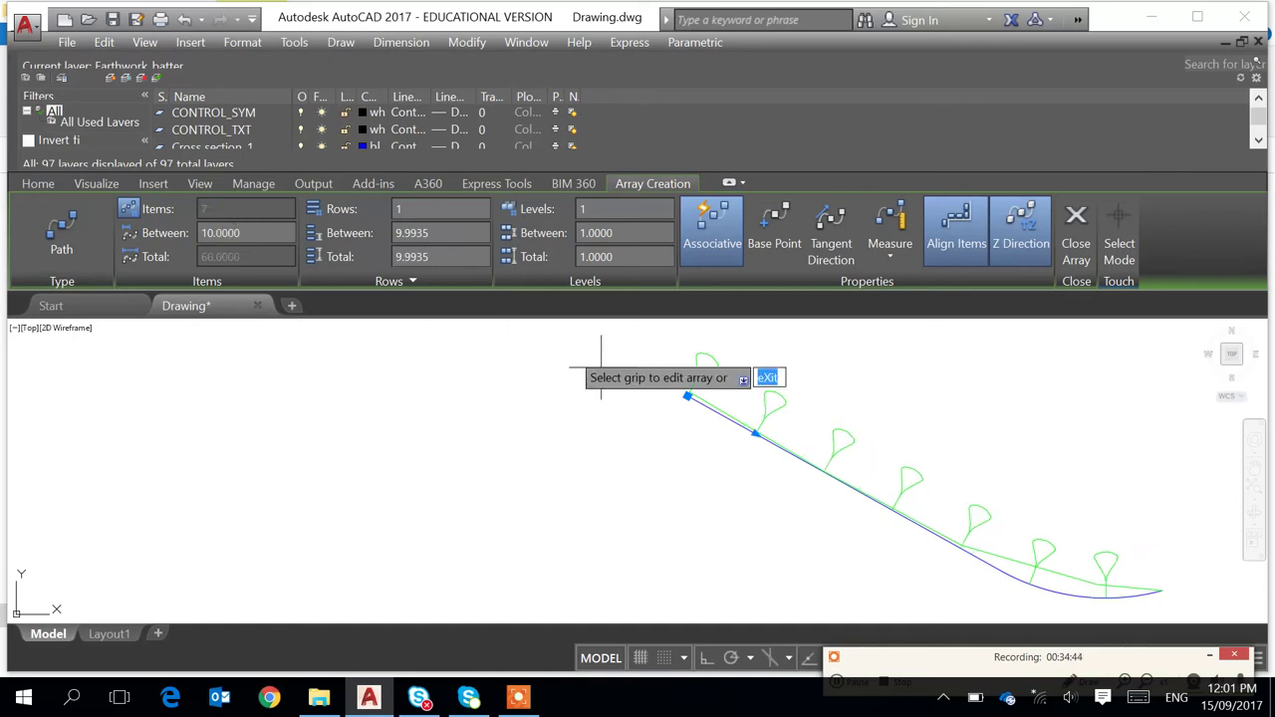
{"action": "key", "text": "Return"}
Explode the path array of batter symbols into individual symbols
{"action": "middle_click_drag", "start_coordinate": [1070, 518], "coordinate": [993, 463]}
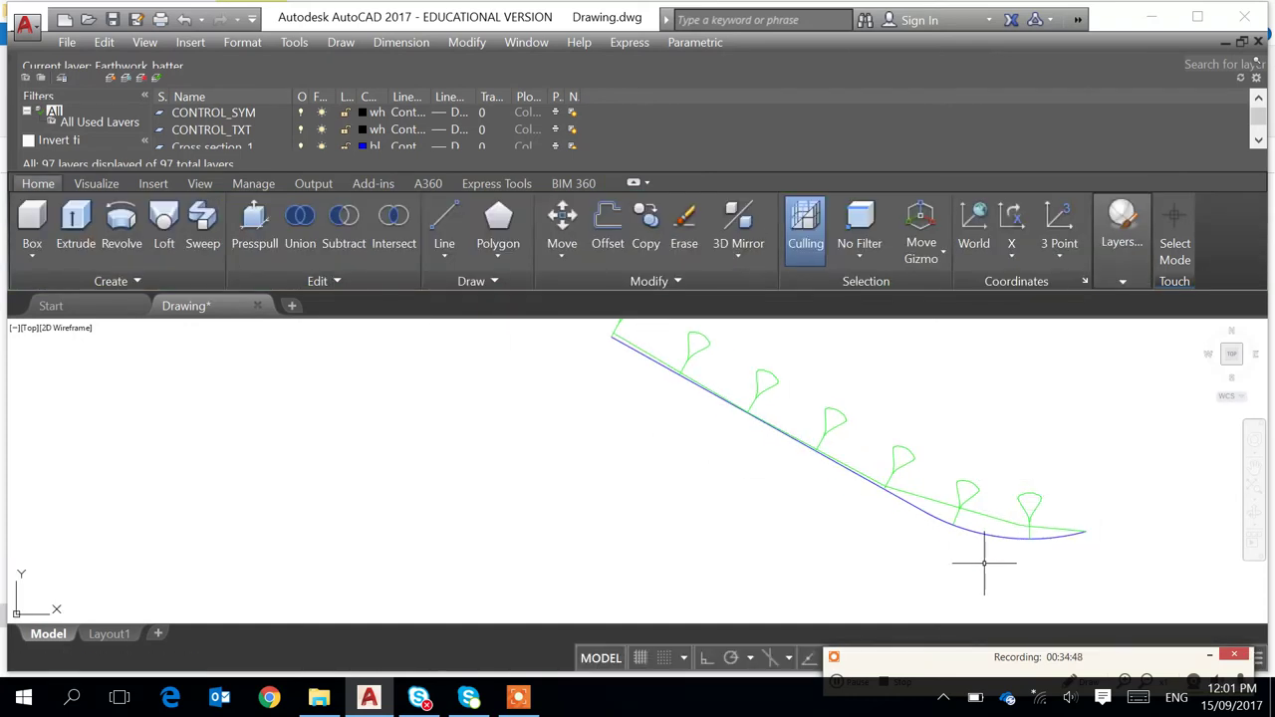
{"action": "middle_click_drag", "start_coordinate": [885, 541], "coordinate": [891, 555]}
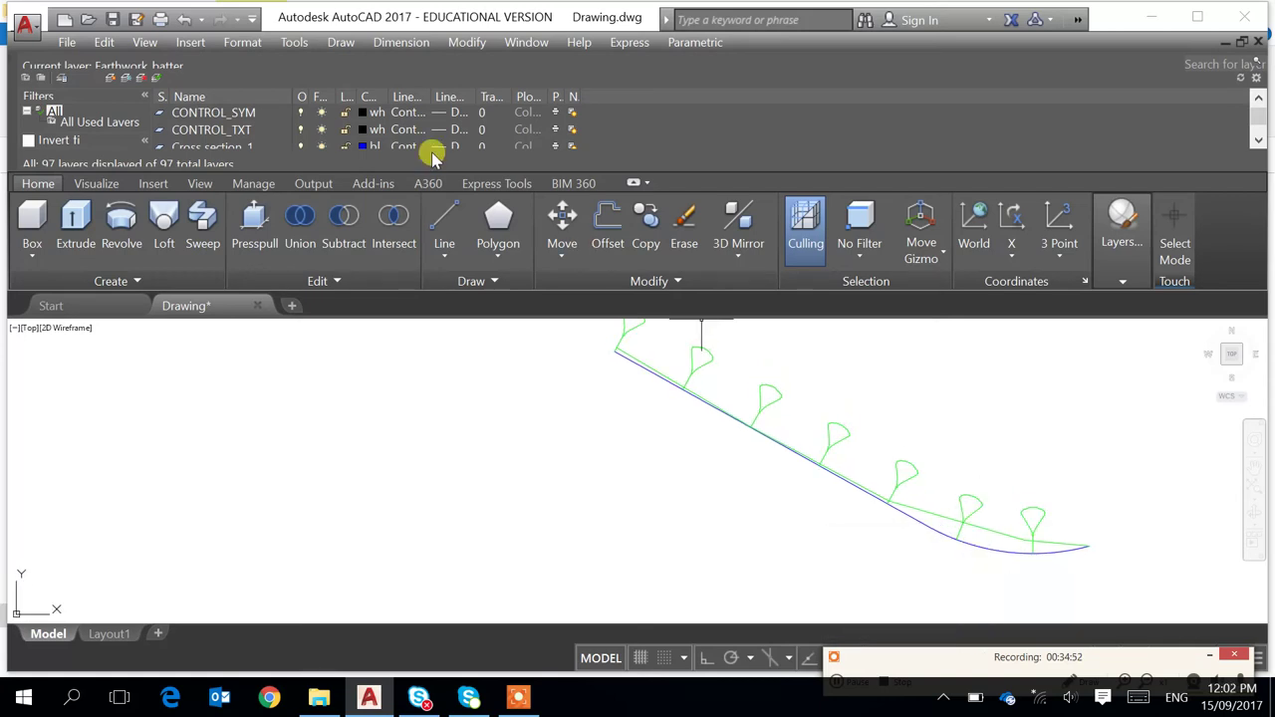
{"action": "left_click", "coordinate": [457, 45]}
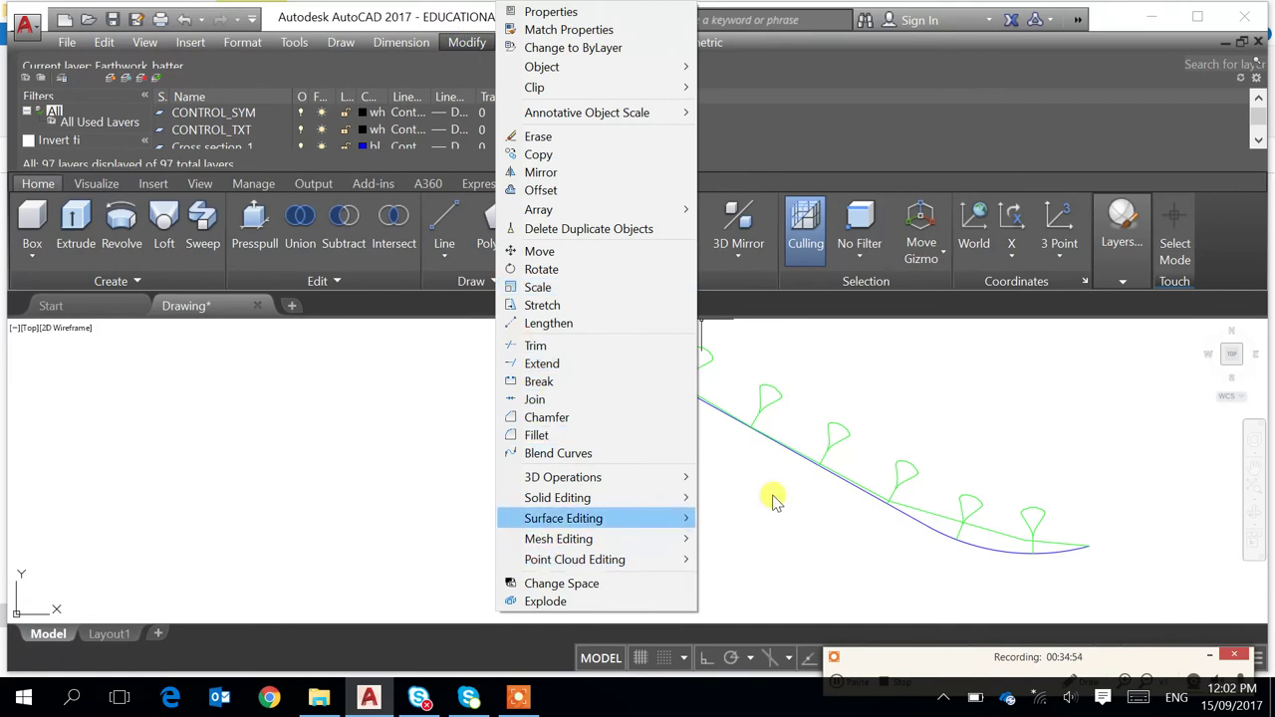
{"action": "left_click", "coordinate": [592, 601]}
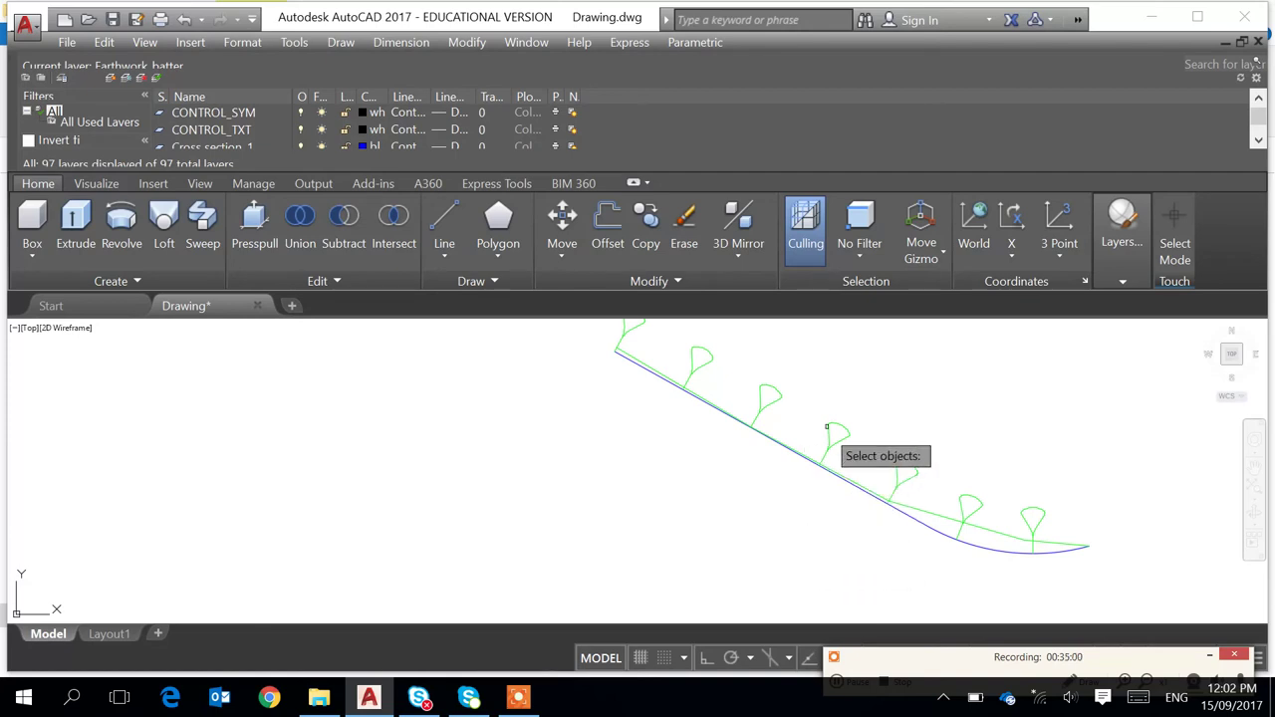
{"action": "left_click", "coordinate": [896, 468]}
{"action": "key", "text": "Return"}
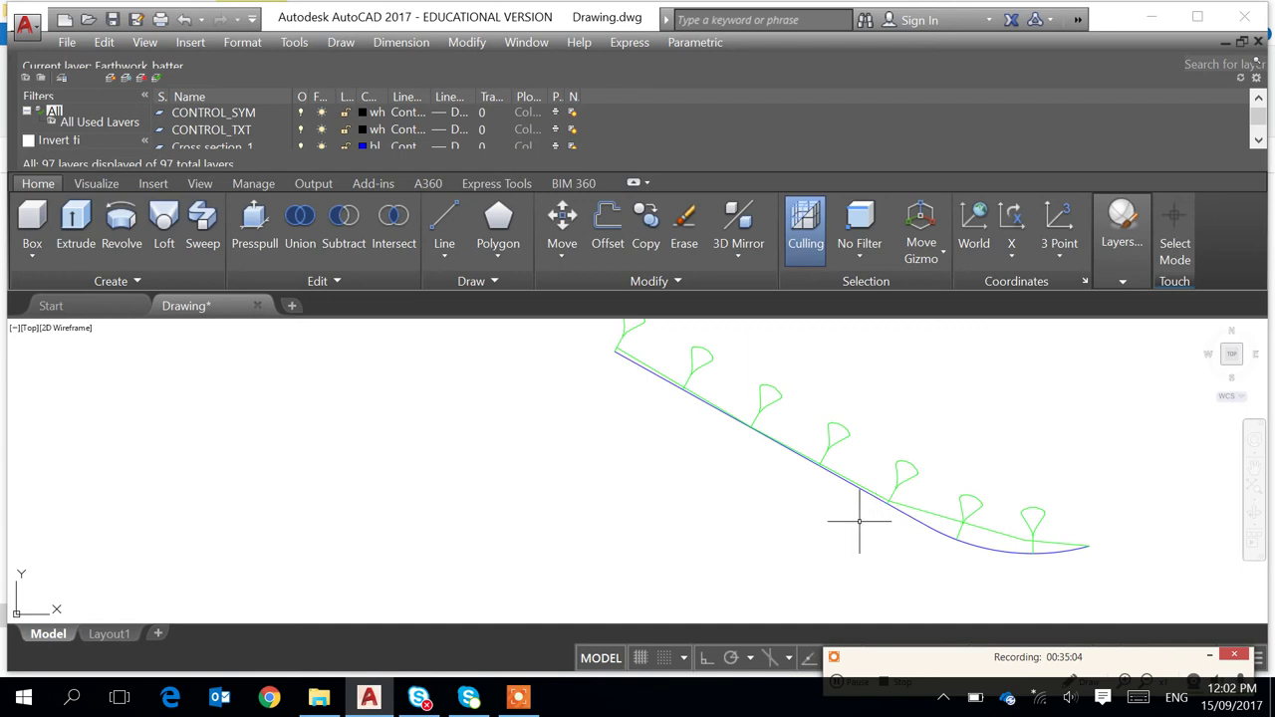
Erase the four westernmost batter symbols along the straight part of the topmost section's road edge
{"action": "type", "text": "e"}
{"action": "key", "text": "Return"}
{"action": "scroll", "coordinate": [886, 427], "scroll_direction": "down", "scroll_amount": 2}
{"action": "scroll", "coordinate": [757, 453], "scroll_direction": "up", "scroll_amount": 4}
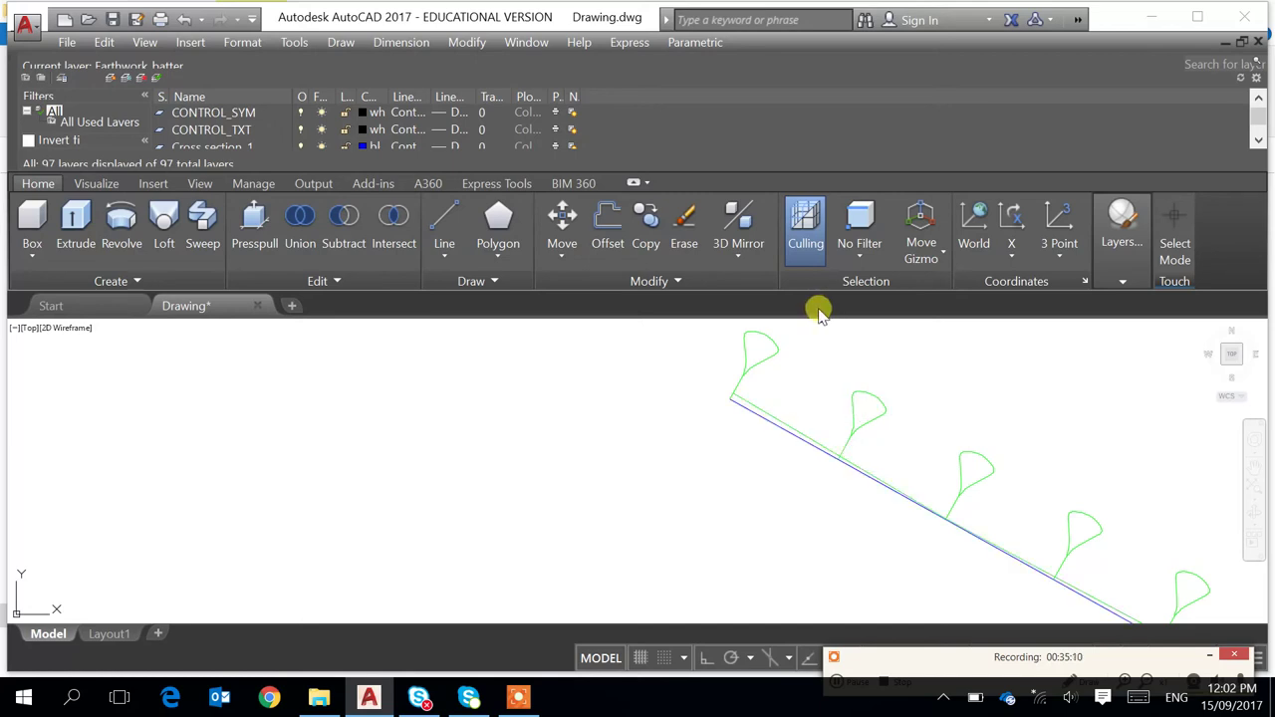
{"action": "left_click", "coordinate": [795, 342]}
{"action": "left_click", "coordinate": [917, 399]}
{"action": "left_click", "coordinate": [826, 426]}
{"action": "left_click", "coordinate": [935, 470]}
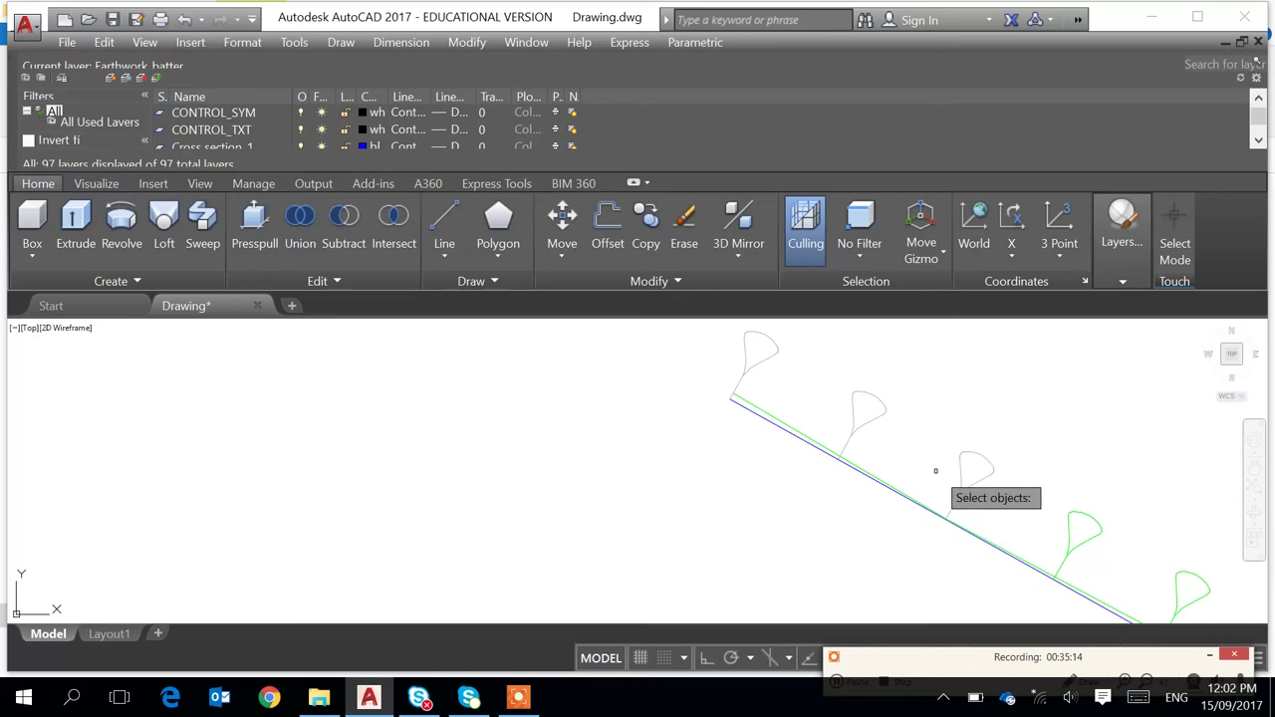
{"action": "left_click", "coordinate": [1124, 519]}
{"action": "left_click", "coordinate": [1024, 538]}
{"action": "middle_click_drag", "start_coordinate": [1084, 474], "coordinate": [923, 336]}
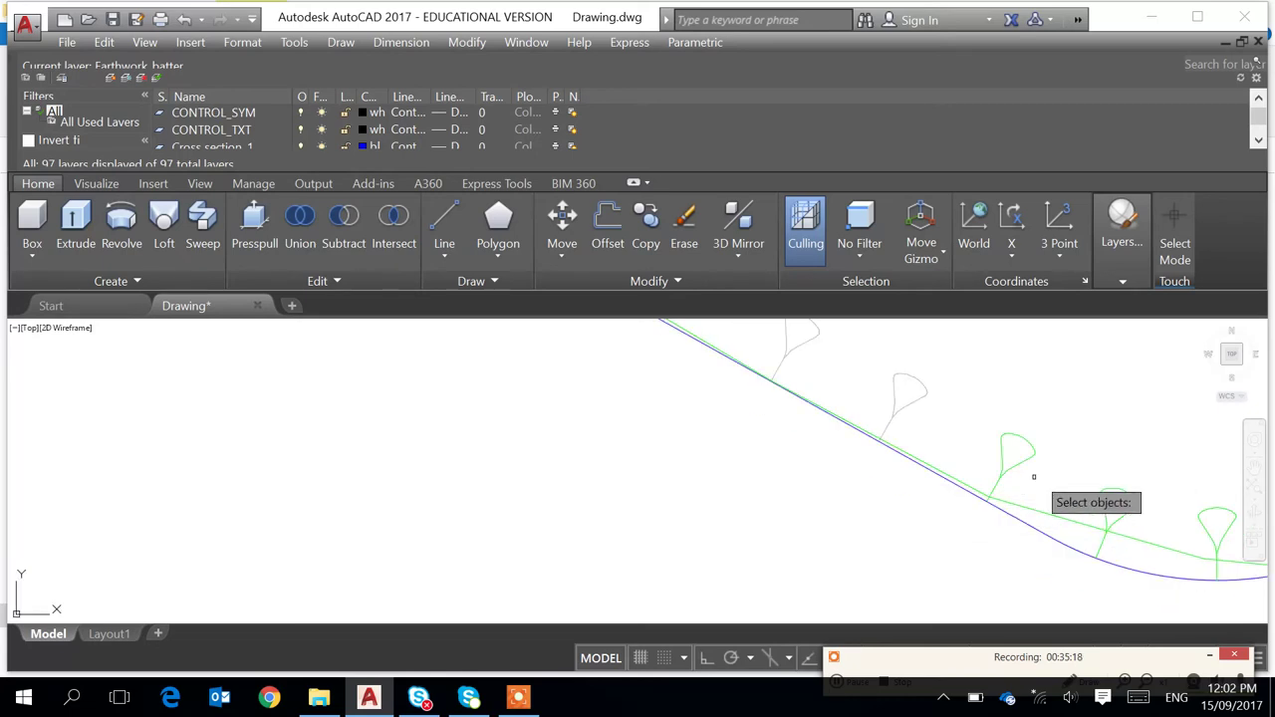
{"action": "key", "text": "Return"}
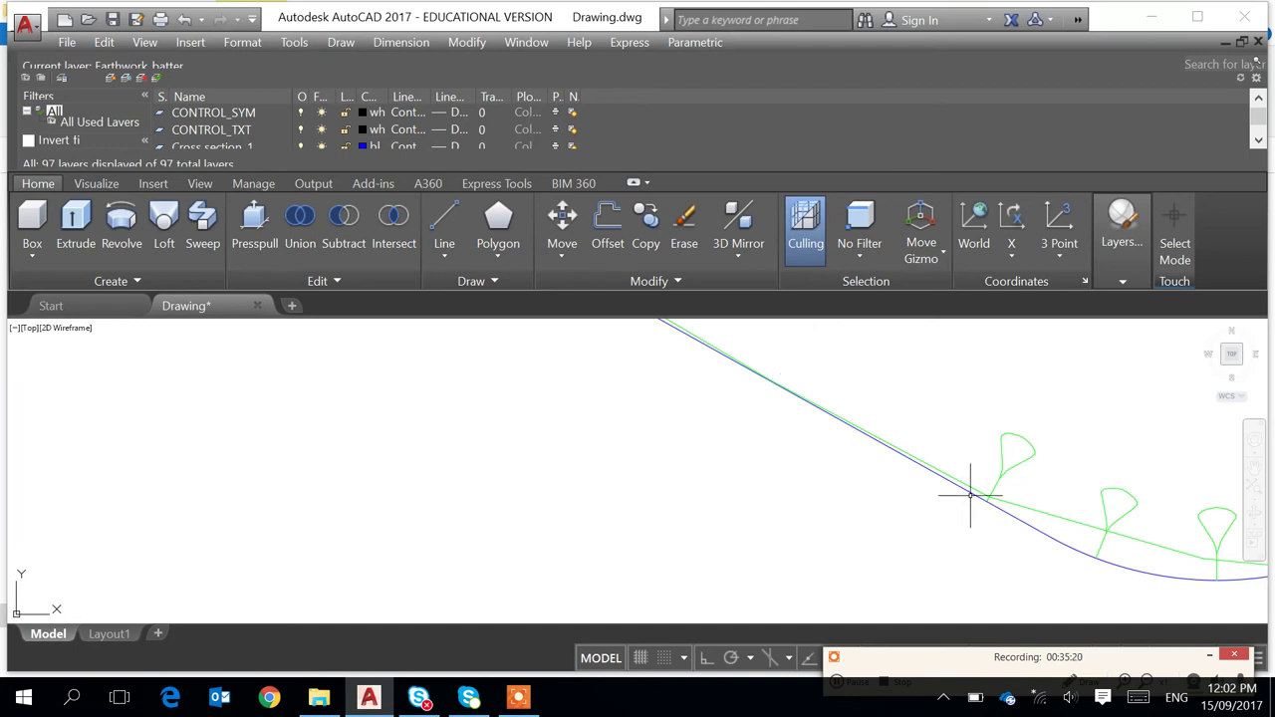
Erase the batter symbol at the bend where the batter line diverges from the road edge
{"action": "middle_click_drag", "start_coordinate": [954, 512], "coordinate": [691, 502]}
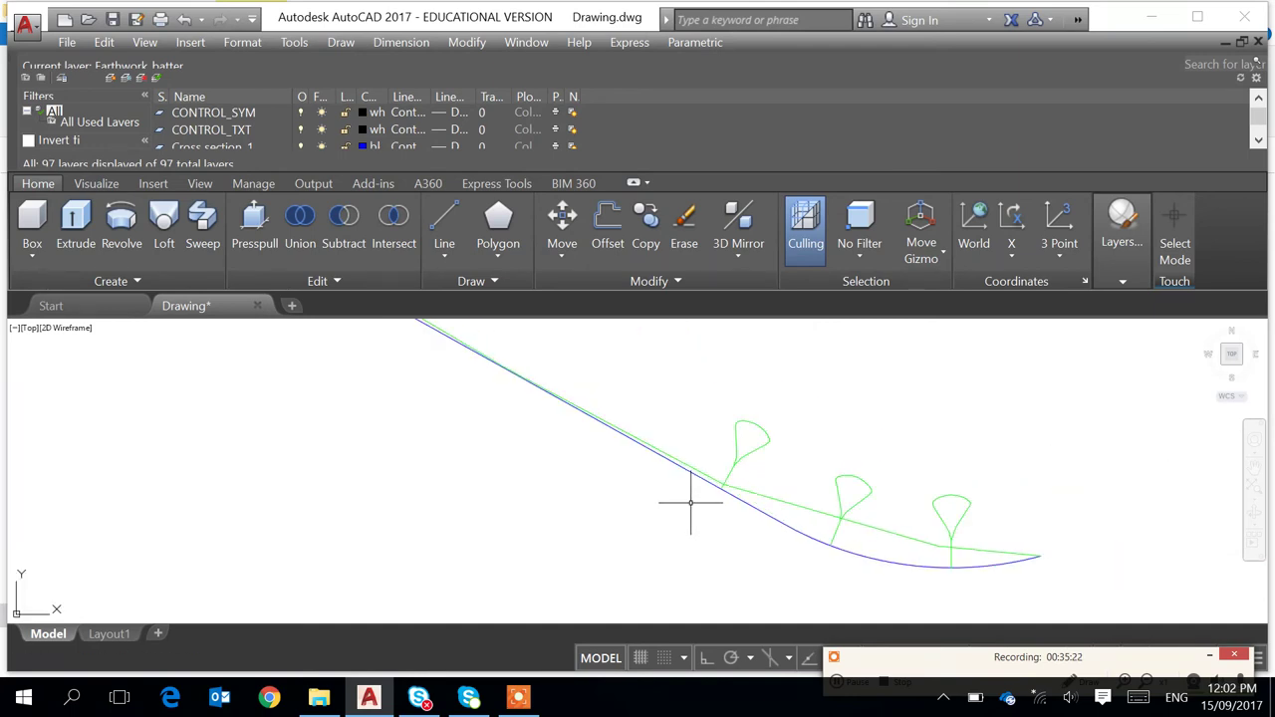
{"action": "key", "text": "Return"}
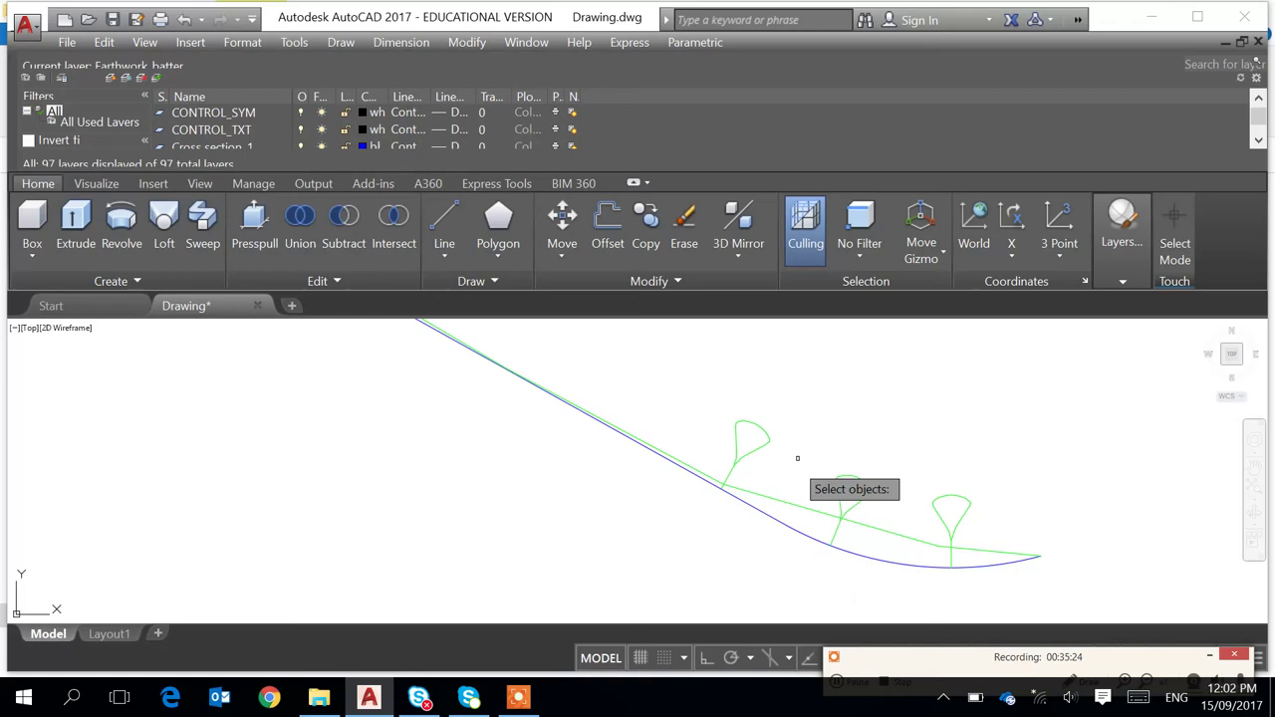
{"action": "left_click", "coordinate": [765, 407]}
{"action": "left_click", "coordinate": [703, 474]}
{"action": "key", "text": "Return"}
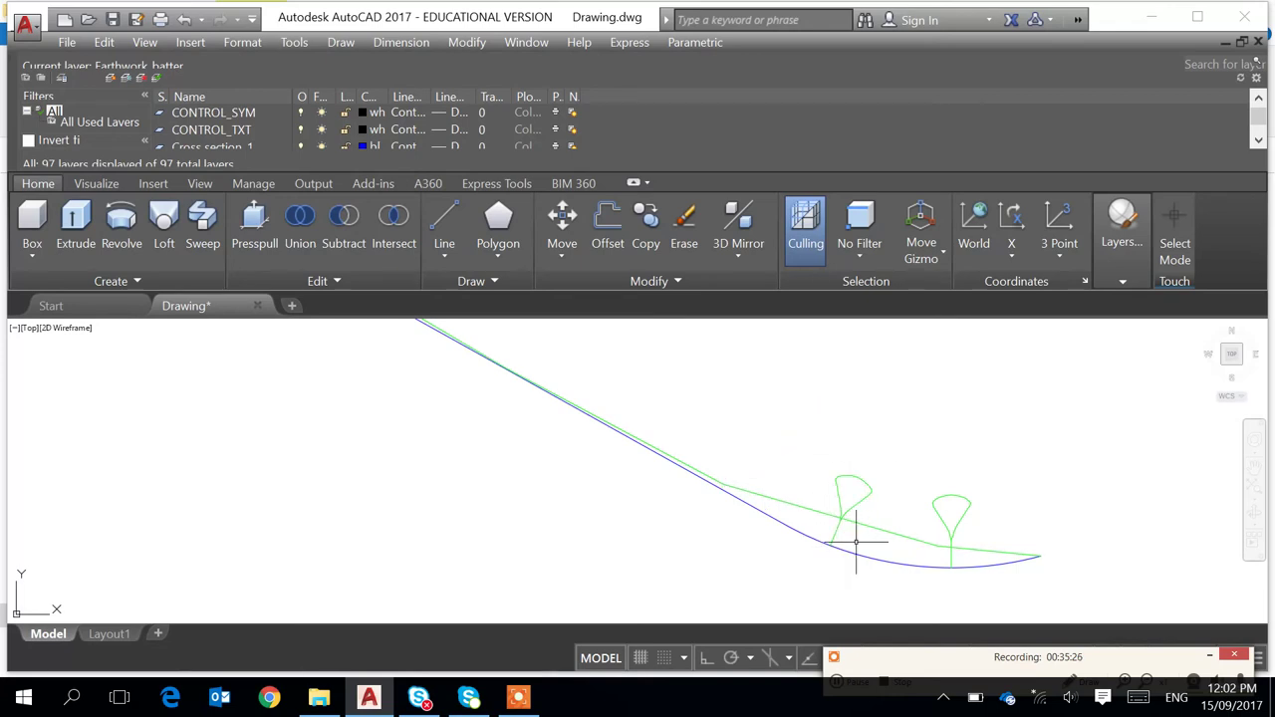
Scale the western remaining batter symbol down about its stem's lower end until it fits between the road edge and the batter line
{"action": "mouse_move", "coordinate": [904, 519]}
{"action": "middle_mouse_down"}
{"action": "mouse_move", "coordinate": [924, 436]}
{"action": "mouse_move", "coordinate": [887, 484]}
{"action": "middle_mouse_up"}
{"action": "scroll", "coordinate": [918, 438], "scroll_direction": "down", "scroll_amount": 1}
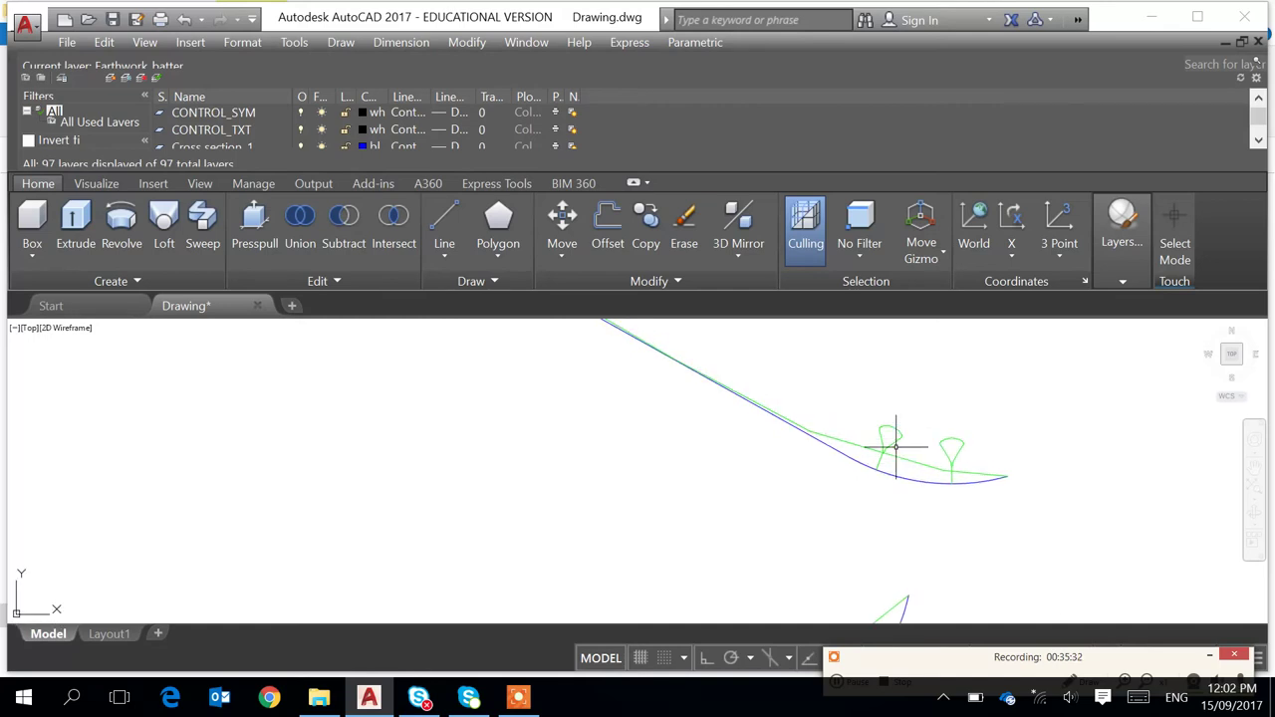
{"action": "scroll", "coordinate": [896, 447], "scroll_direction": "up", "scroll_amount": 2}
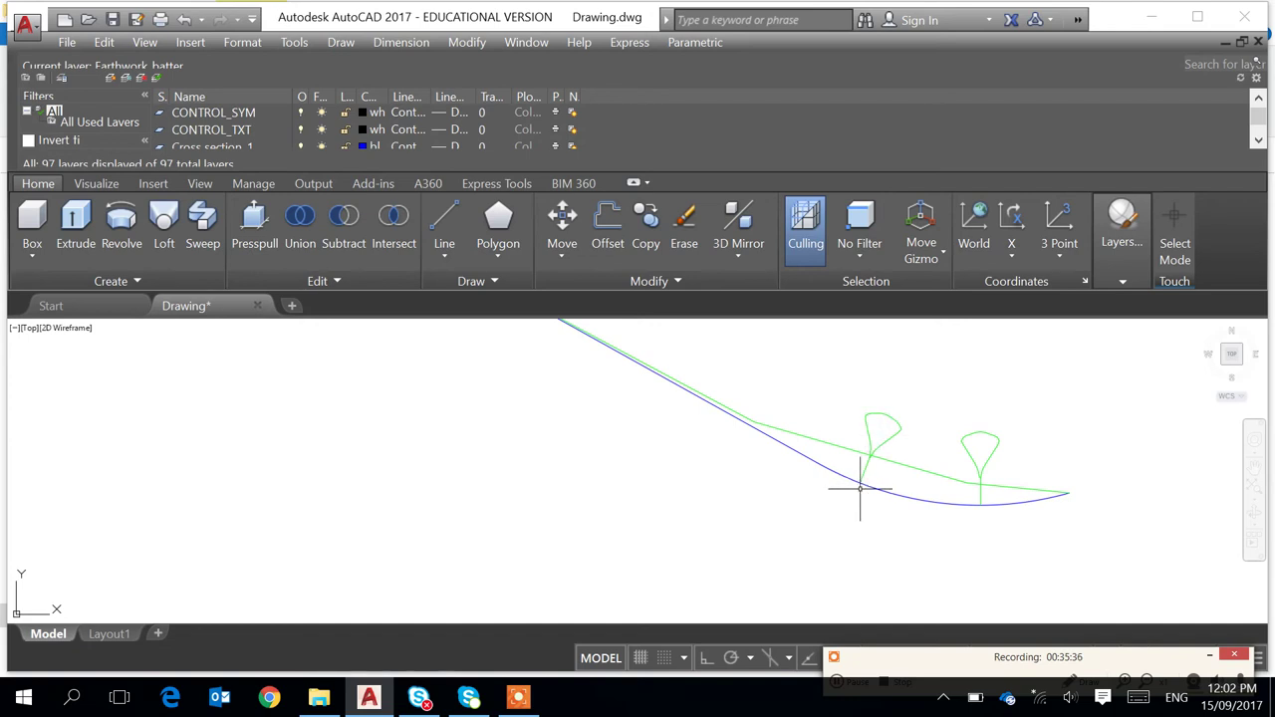
{"action": "mouse_move", "coordinate": [870, 487]}
{"action": "type", "text": "s"}
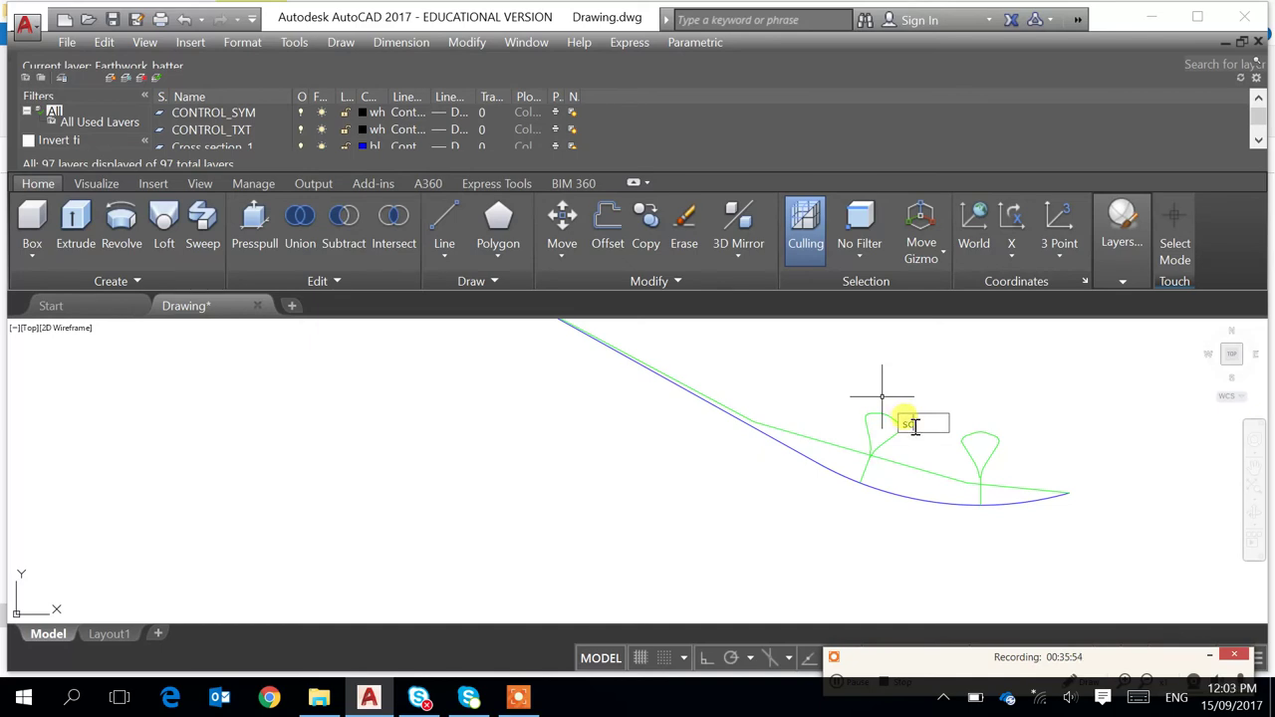
{"action": "type", "text": "c"}
{"action": "key", "text": "Return"}
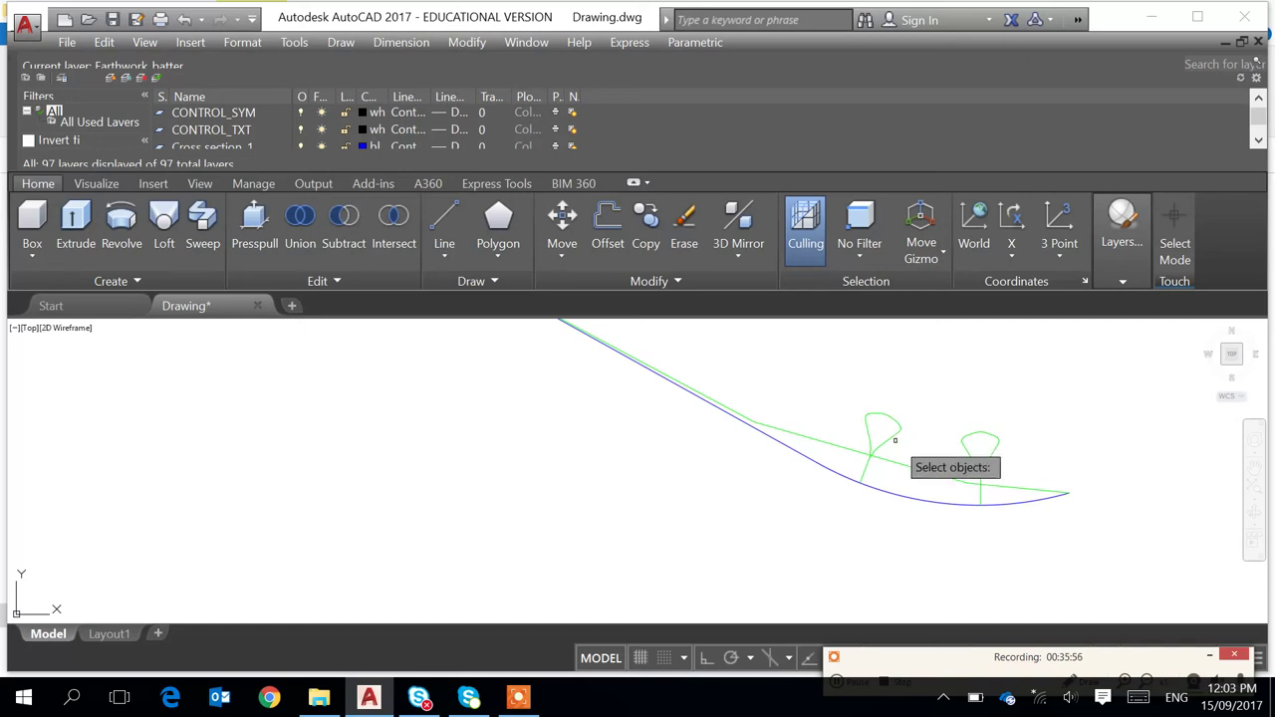
{"action": "left_click", "coordinate": [896, 432]}
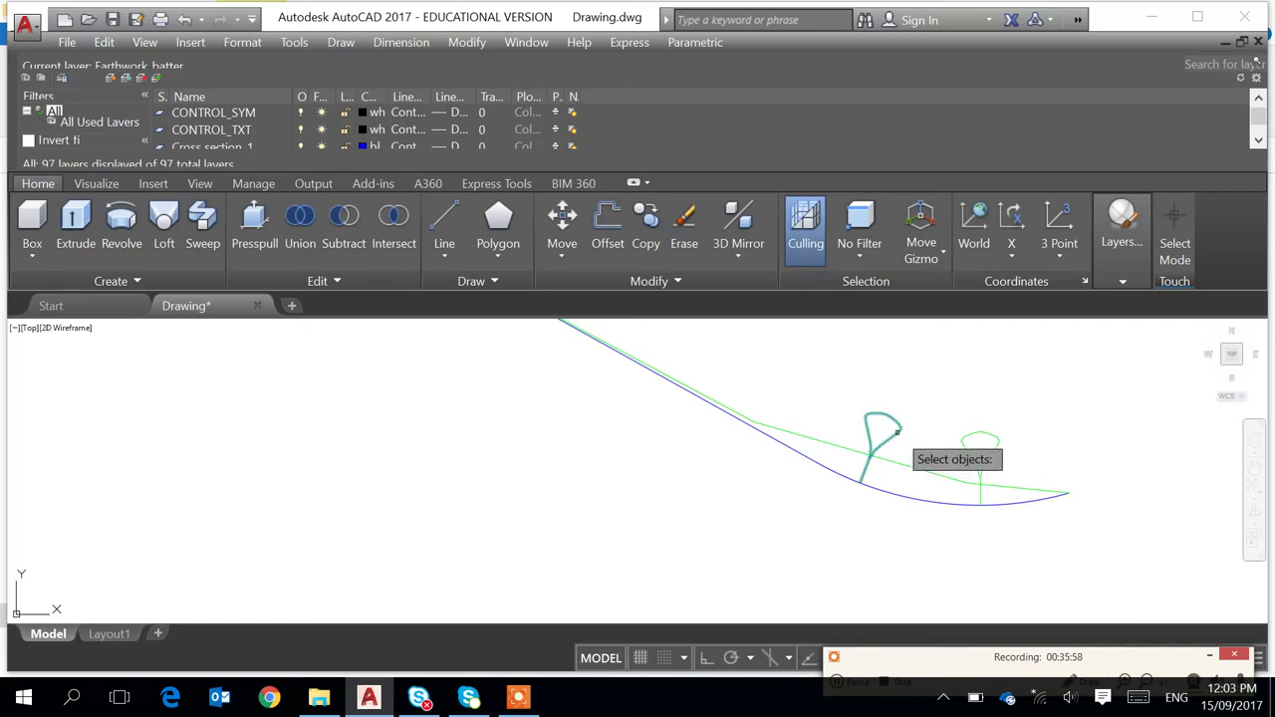
{"action": "key", "text": "Return"}
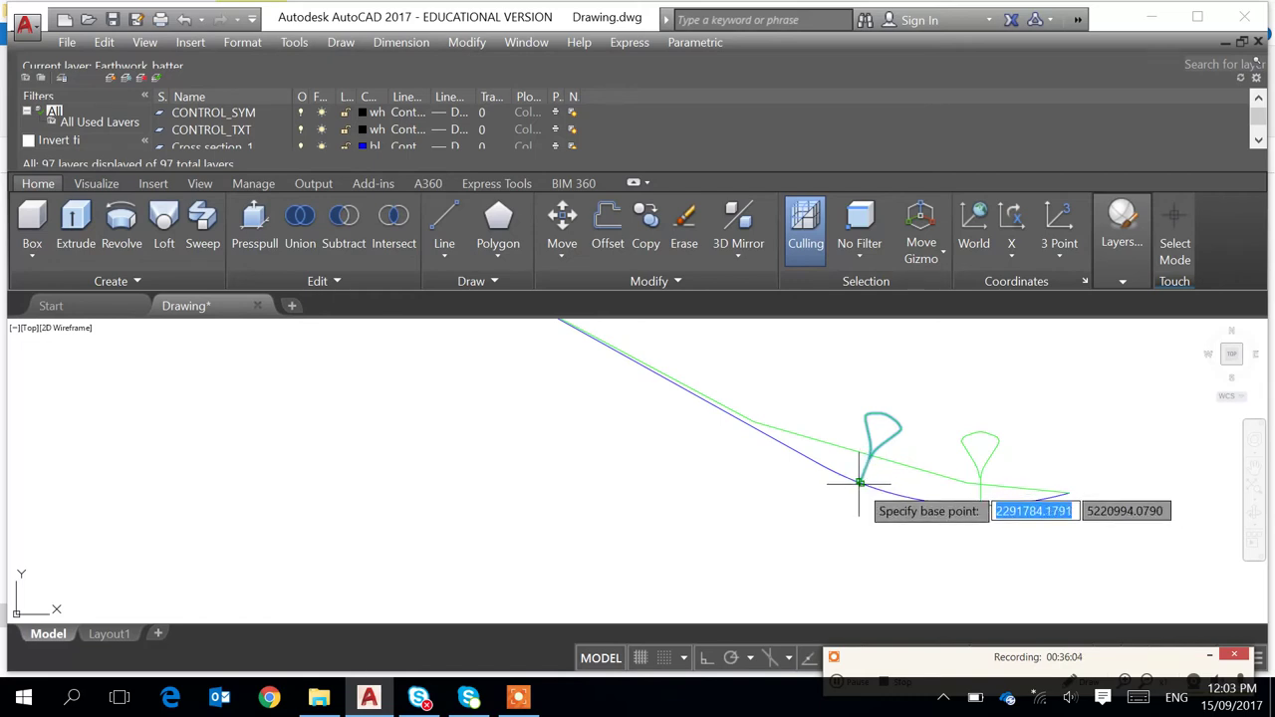
{"action": "left_click", "coordinate": [859, 483]}
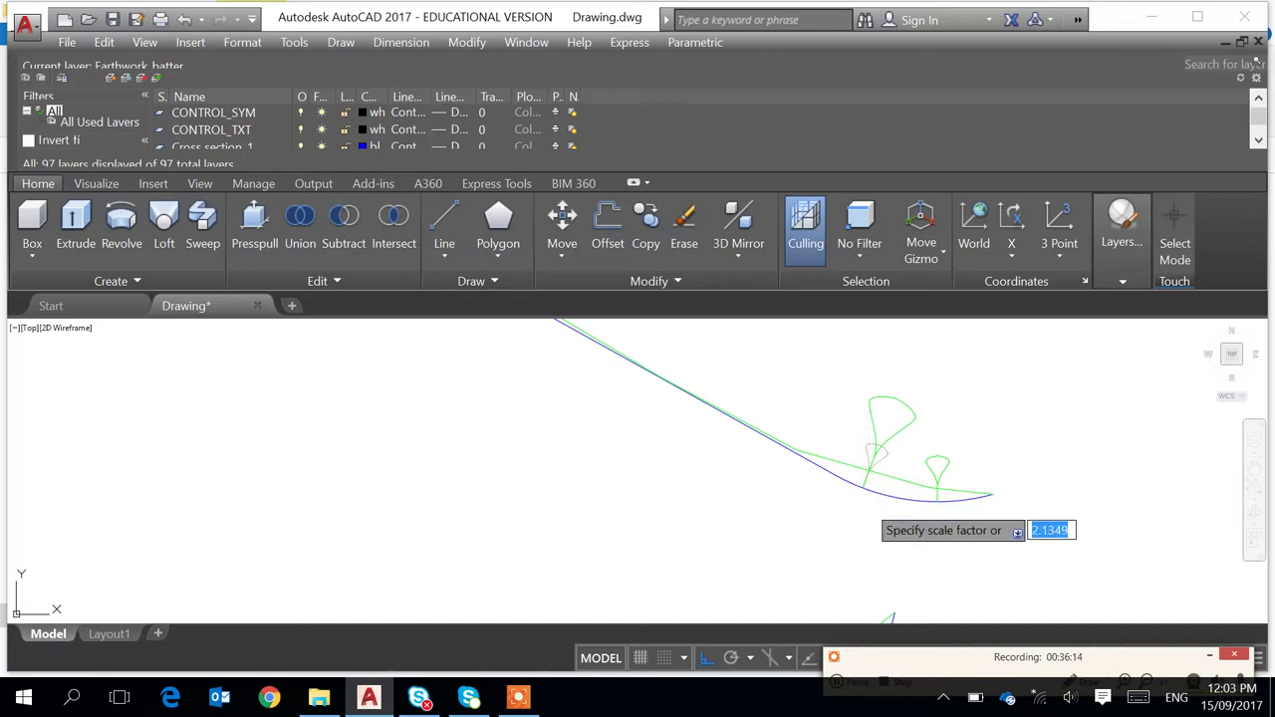
{"action": "key", "text": "F8"}
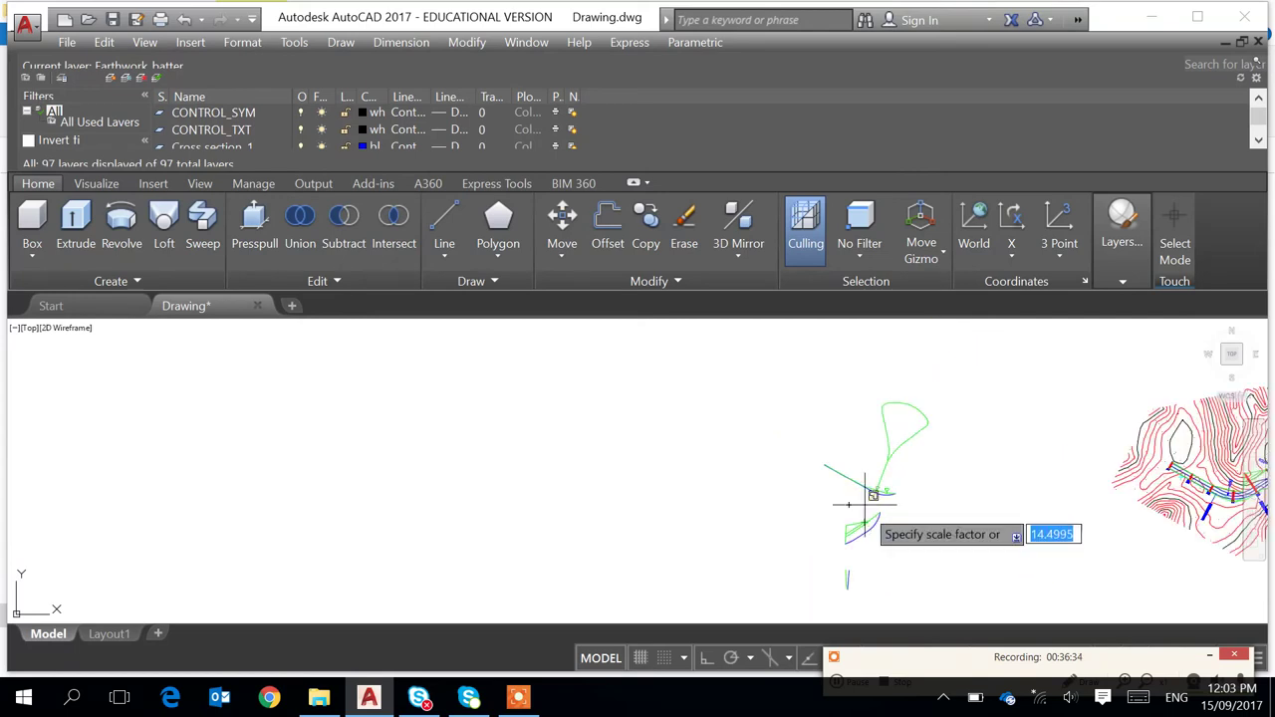
{"action": "scroll", "coordinate": [874, 489], "scroll_direction": "down", "scroll_amount": 4}
{"action": "scroll", "coordinate": [882, 489], "scroll_direction": "up", "scroll_amount": 8}
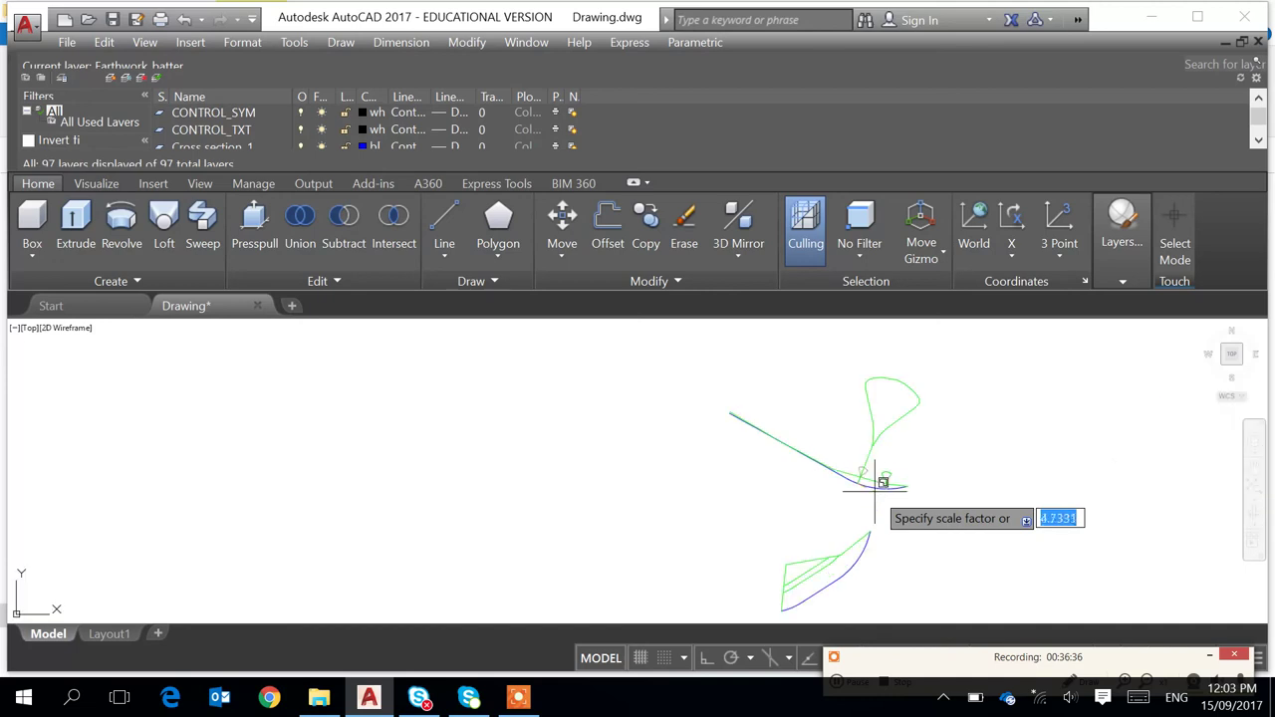
{"action": "scroll", "coordinate": [881, 490], "scroll_direction": "up", "scroll_amount": 4}
{"action": "middle_click_drag", "start_coordinate": [758, 467], "coordinate": [780, 552]}
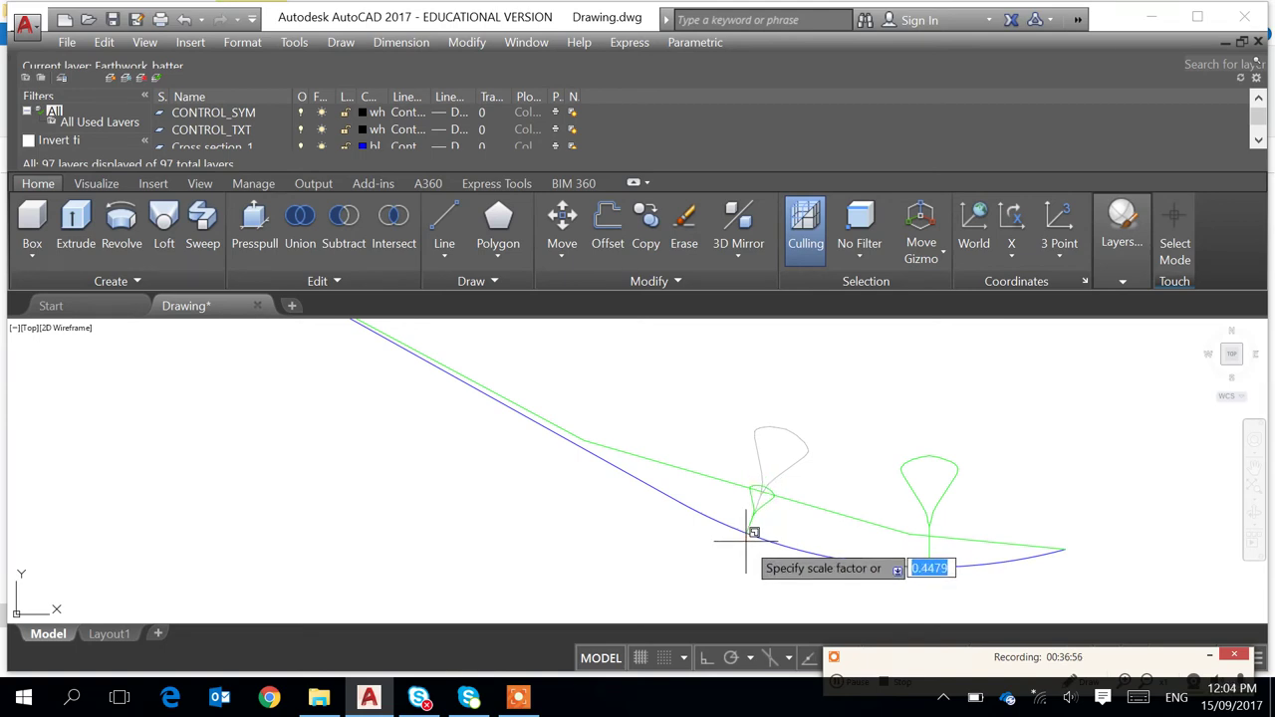
{"action": "left_click", "coordinate": [742, 539]}
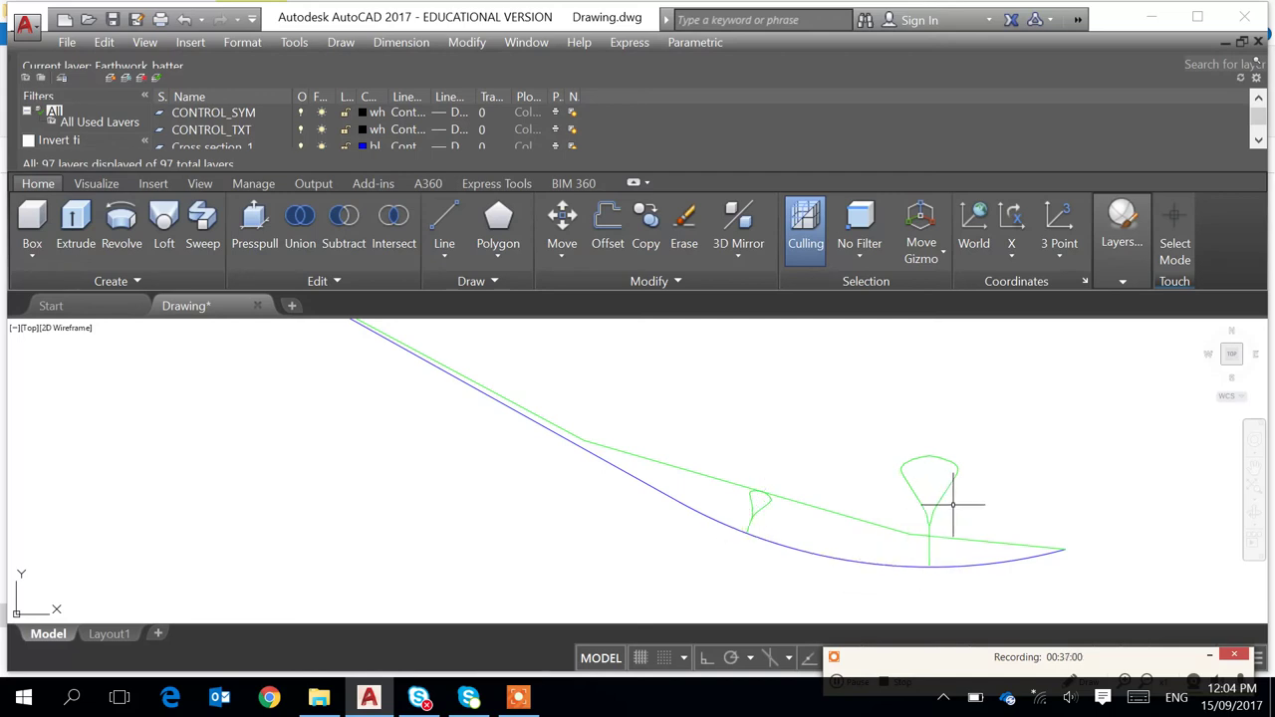
Scale the easternmost batter symbol down about its stem's lower end so it fits between the road edge and the batter line
{"action": "key", "text": "Return"}
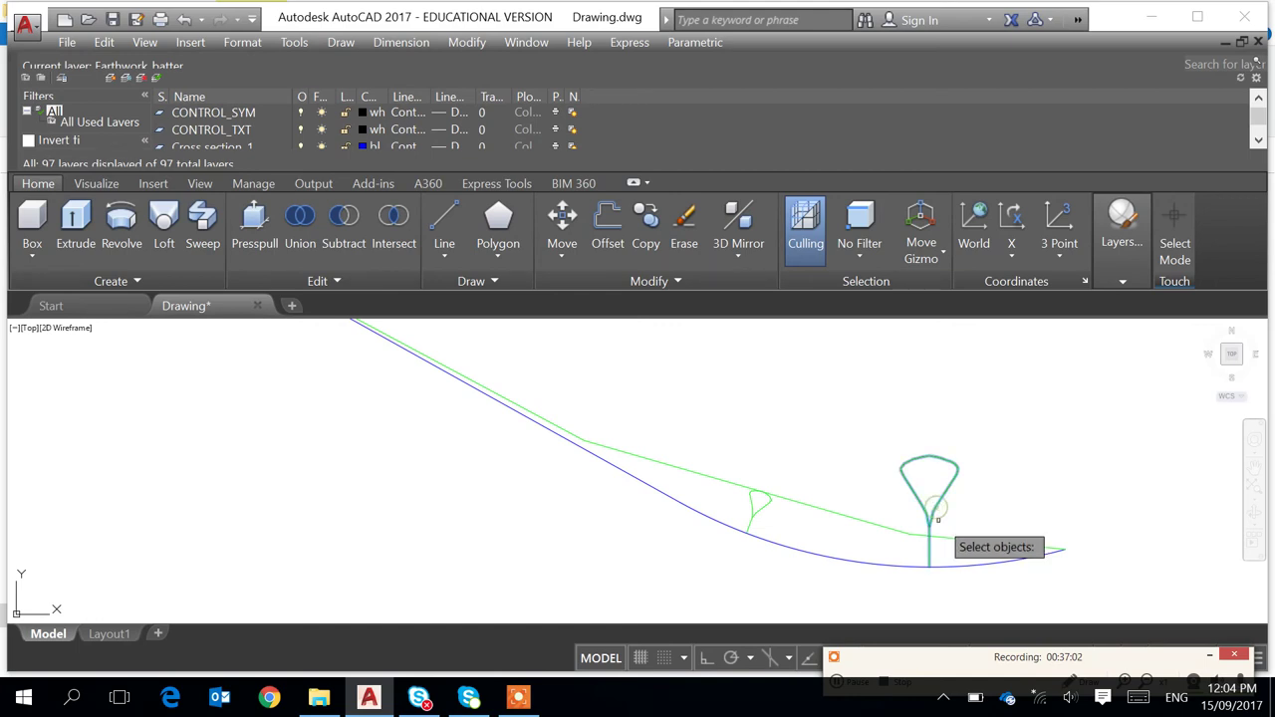
{"action": "left_click", "coordinate": [926, 568]}
{"action": "key", "text": "Return"}
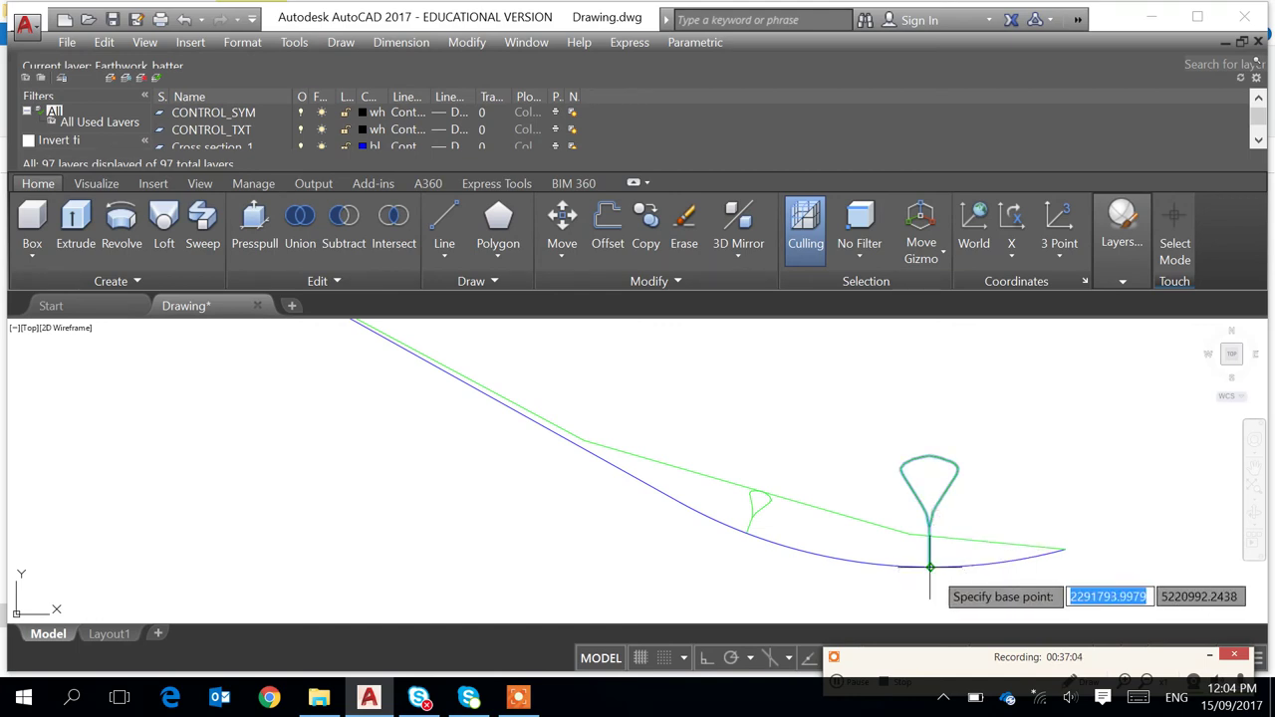
{"action": "scroll", "coordinate": [927, 567], "scroll_direction": "up", "scroll_amount": 3}
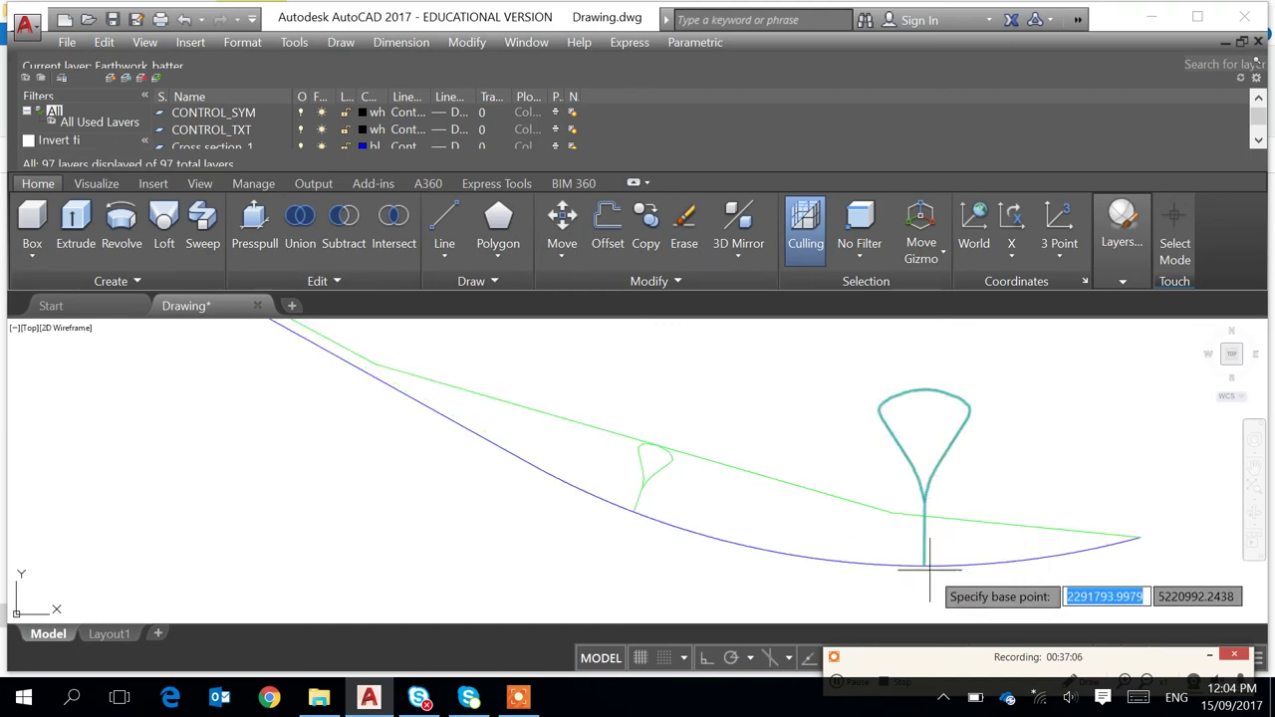
{"action": "left_click", "coordinate": [919, 564]}
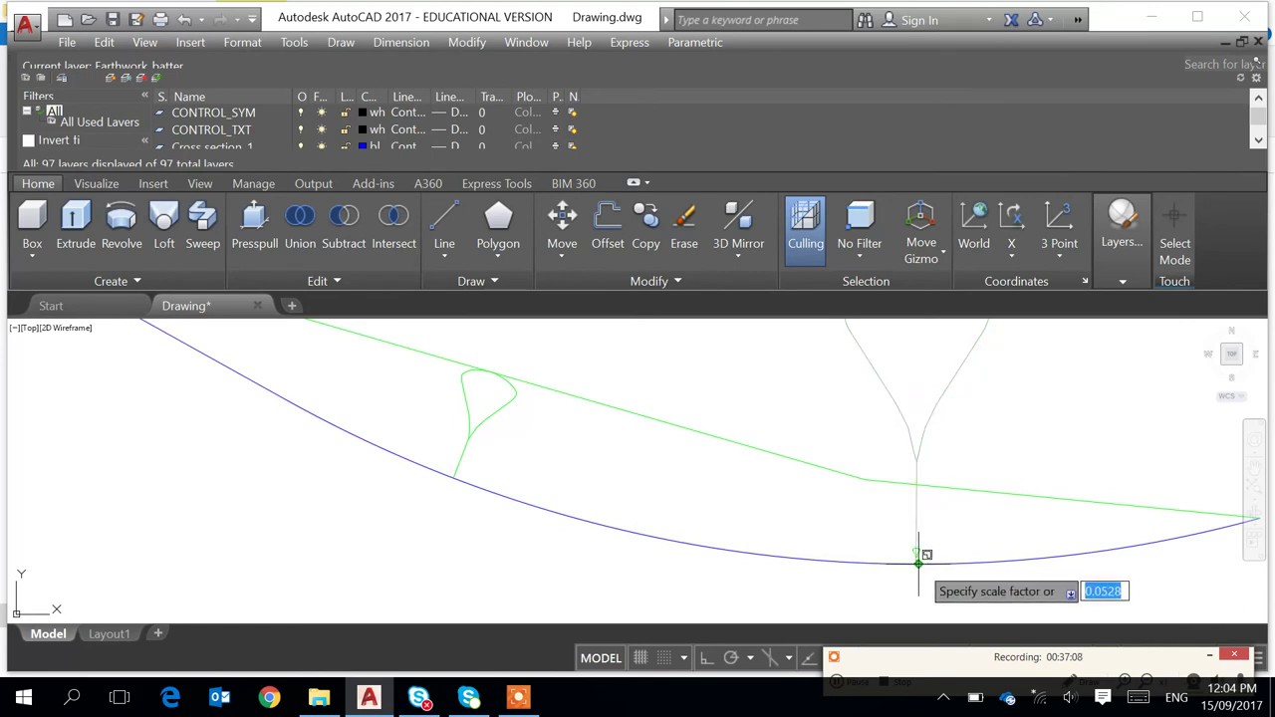
{"action": "left_click", "coordinate": [917, 550]}
{"action": "scroll", "coordinate": [978, 545], "scroll_direction": "down", "scroll_amount": 5}
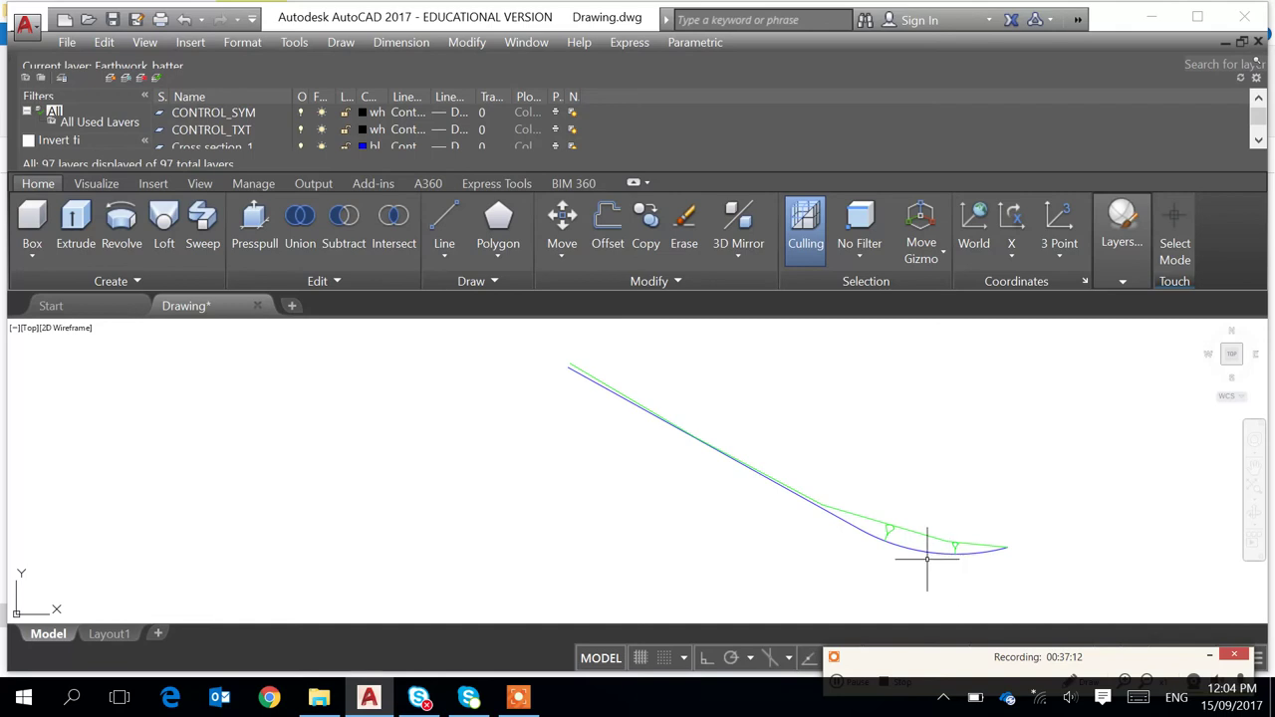
Copy the eastern of the two batter symbols beside the central contour plan to the space just west of the middle section
{"action": "scroll", "coordinate": [945, 555], "scroll_direction": "down", "scroll_amount": 2}
{"action": "middle_click_drag", "start_coordinate": [950, 556], "coordinate": [930, 440]}
{"action": "scroll", "coordinate": [871, 522], "scroll_direction": "down", "scroll_amount": 3}
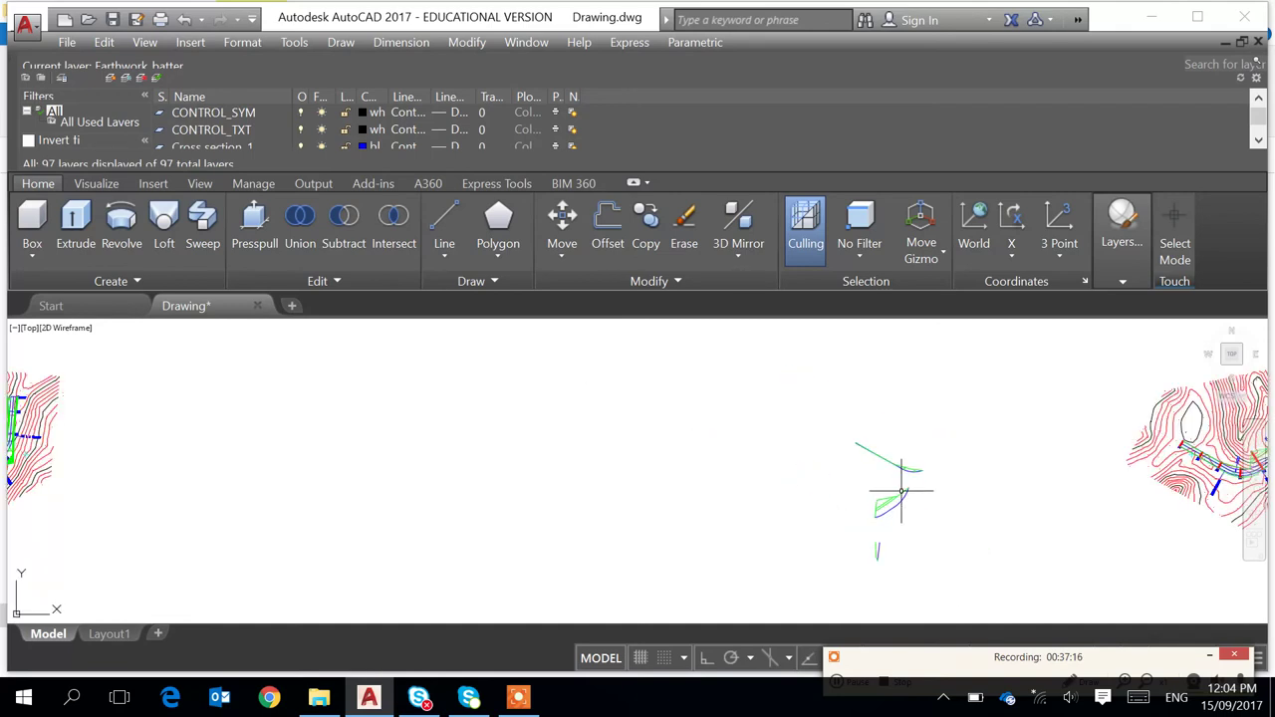
{"action": "scroll", "coordinate": [572, 489], "scroll_direction": "down", "scroll_amount": 4}
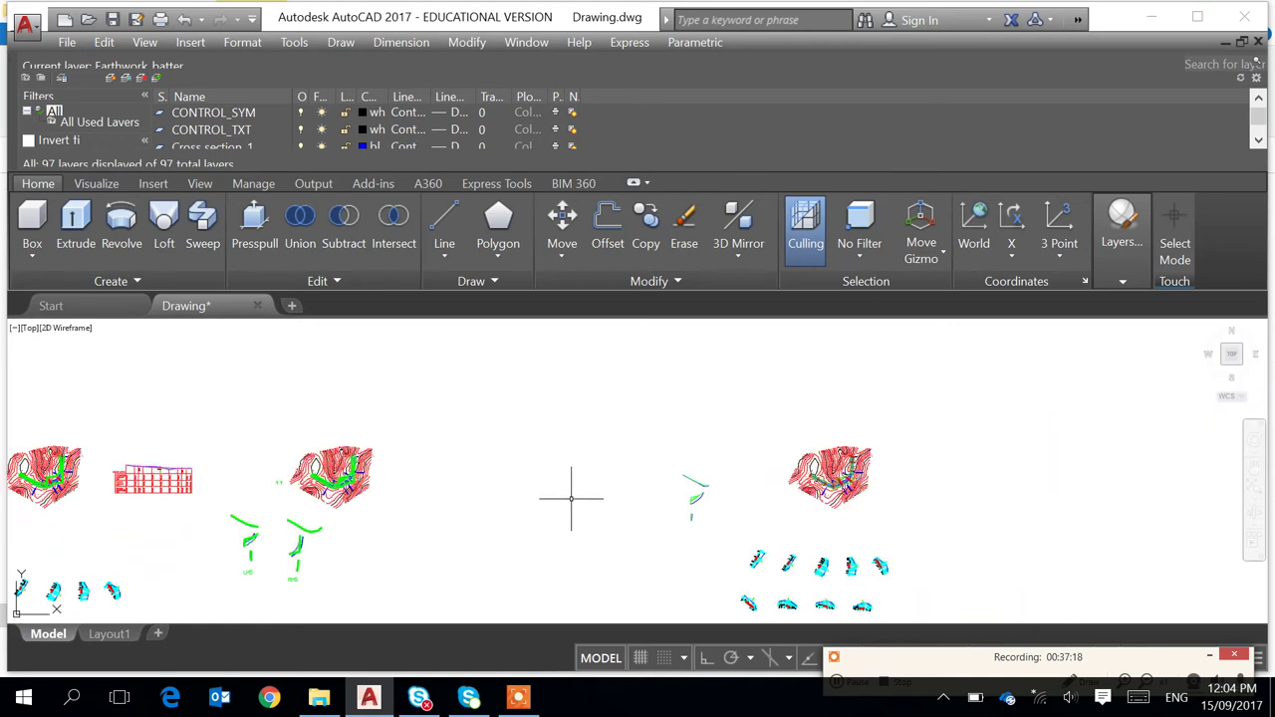
{"action": "middle_click_drag", "start_coordinate": [641, 515], "coordinate": [720, 464]}
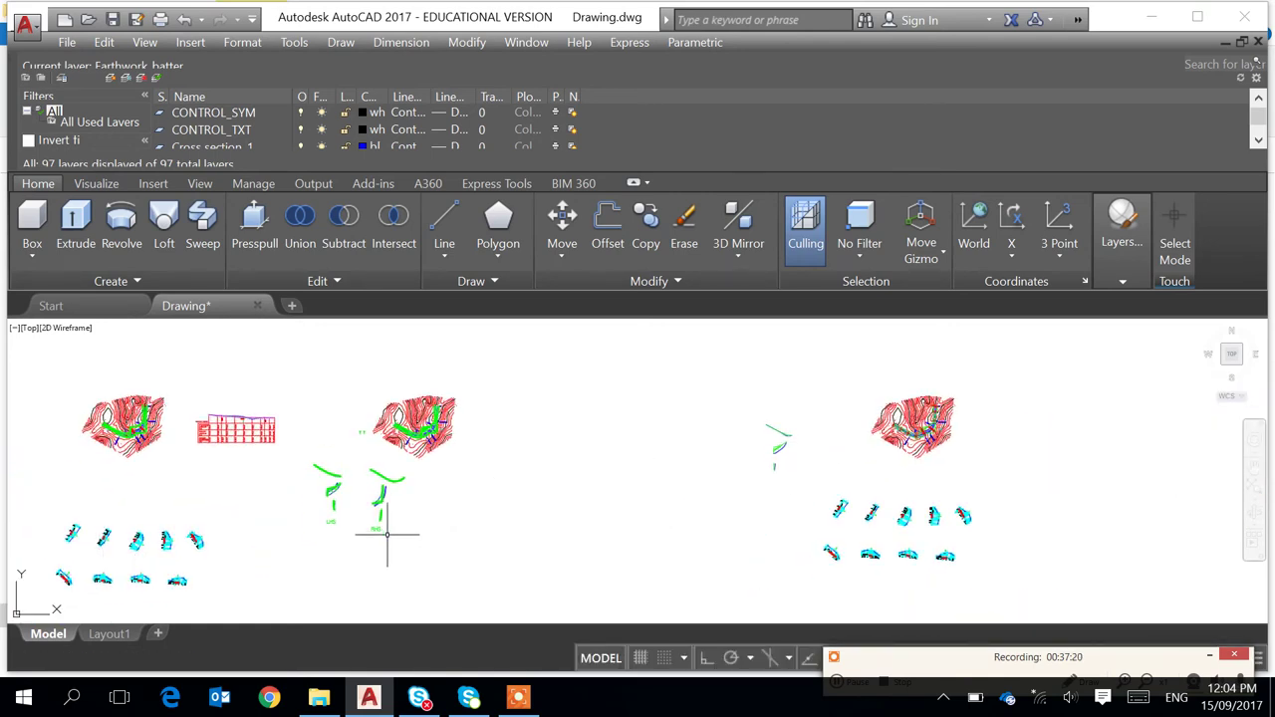
{"action": "scroll", "coordinate": [379, 535], "scroll_direction": "up", "scroll_amount": 2}
{"action": "scroll", "coordinate": [331, 529], "scroll_direction": "down", "scroll_amount": 4}
{"action": "scroll", "coordinate": [295, 518], "scroll_direction": "up", "scroll_amount": 4}
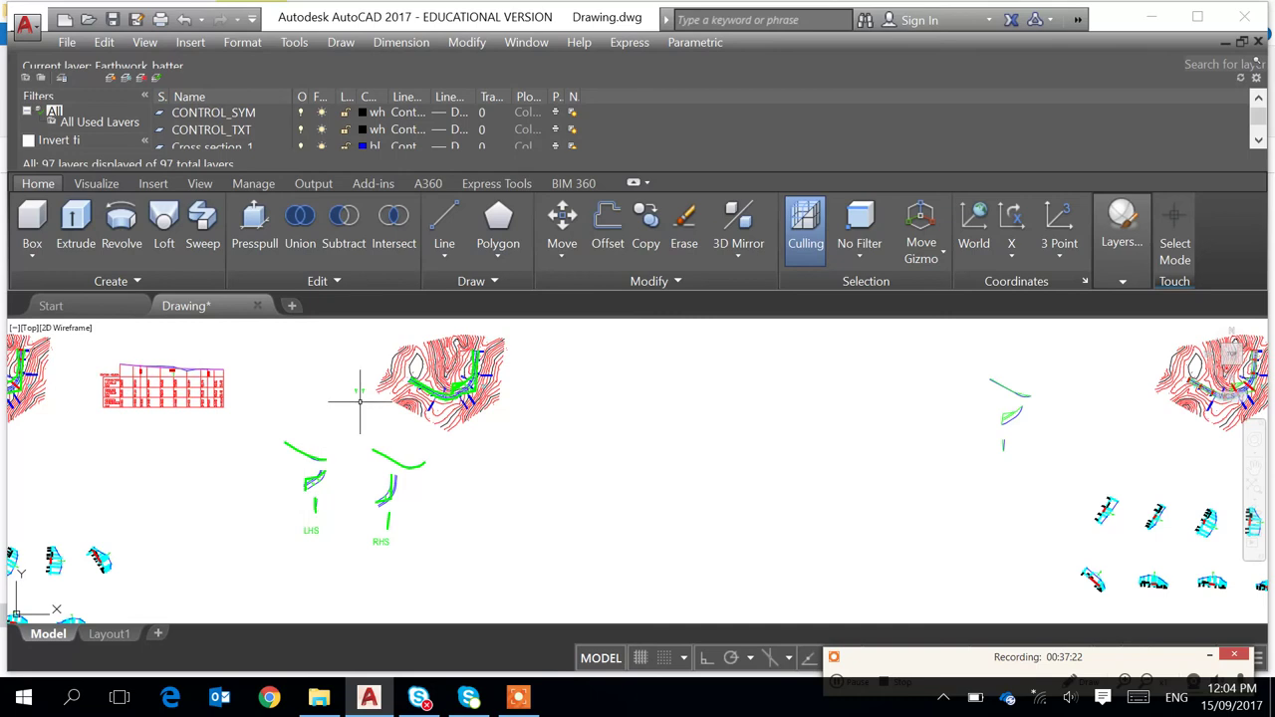
{"action": "key", "text": "Return"}
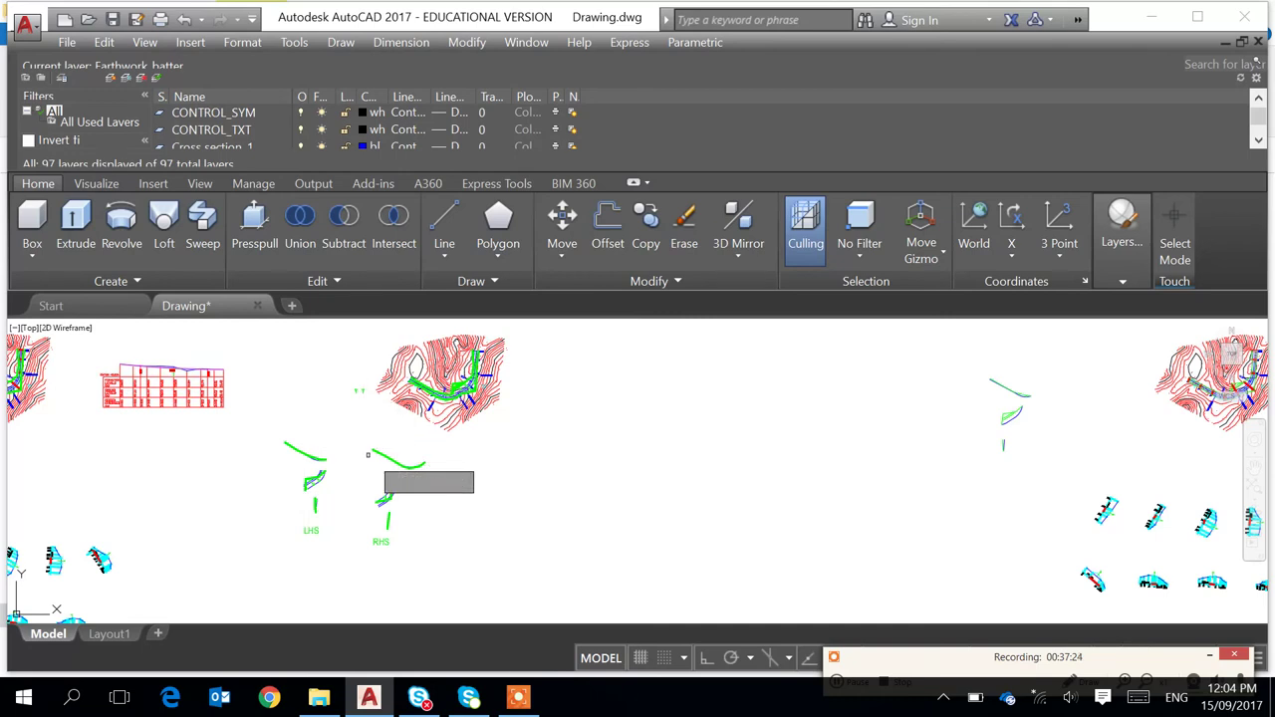
{"action": "left_click", "coordinate": [360, 389]}
{"action": "key", "text": "Return"}
{"action": "left_click", "coordinate": [361, 402]}
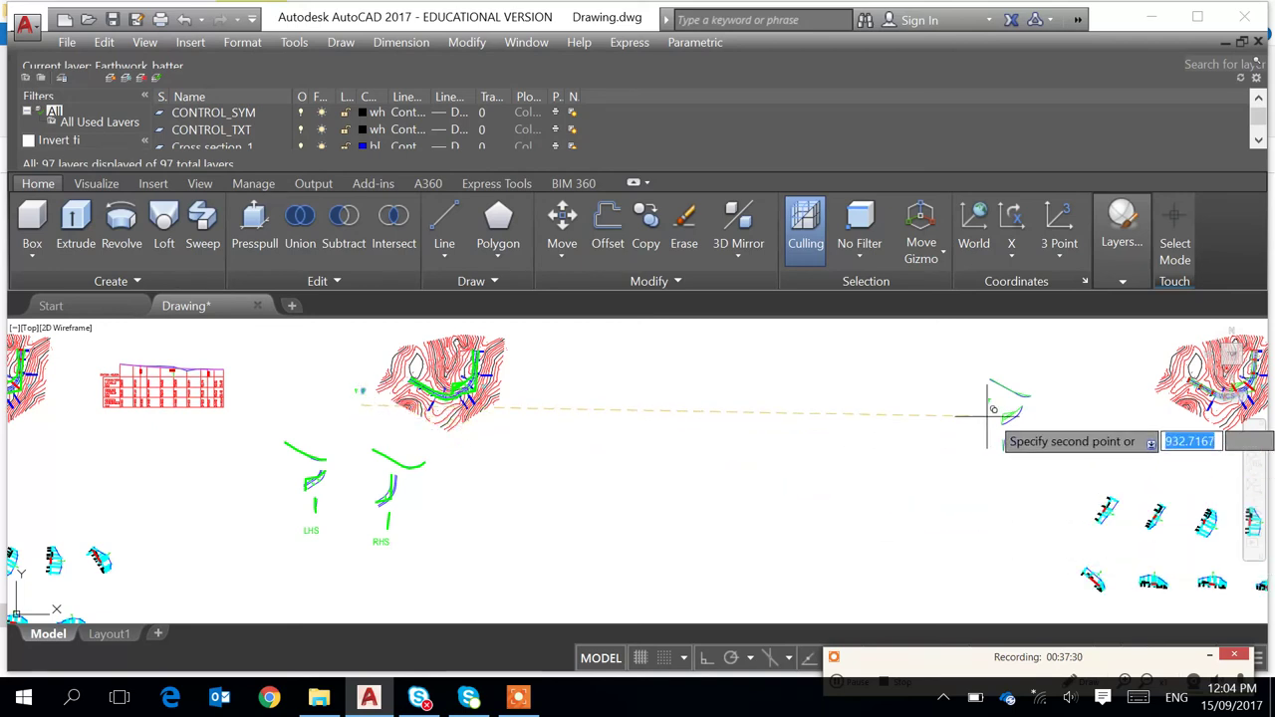
{"action": "left_click", "coordinate": [988, 435]}
{"action": "scroll", "coordinate": [989, 436], "scroll_direction": "up", "scroll_amount": 5}
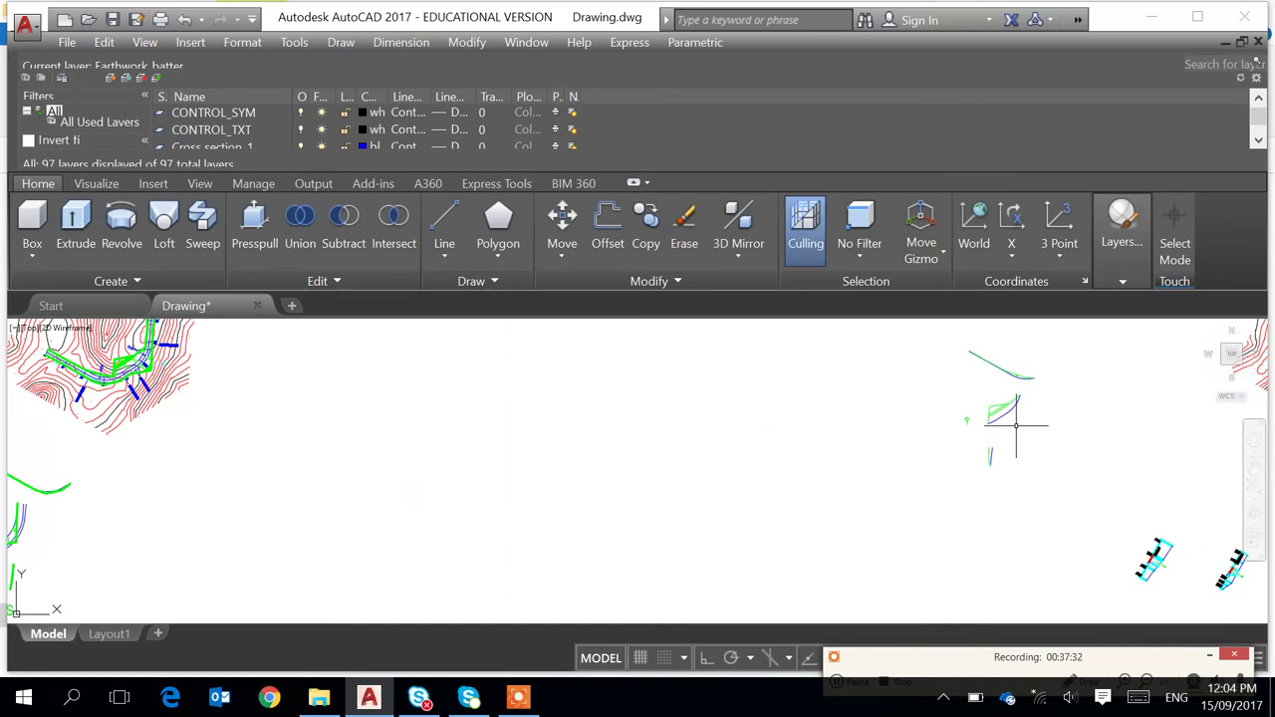
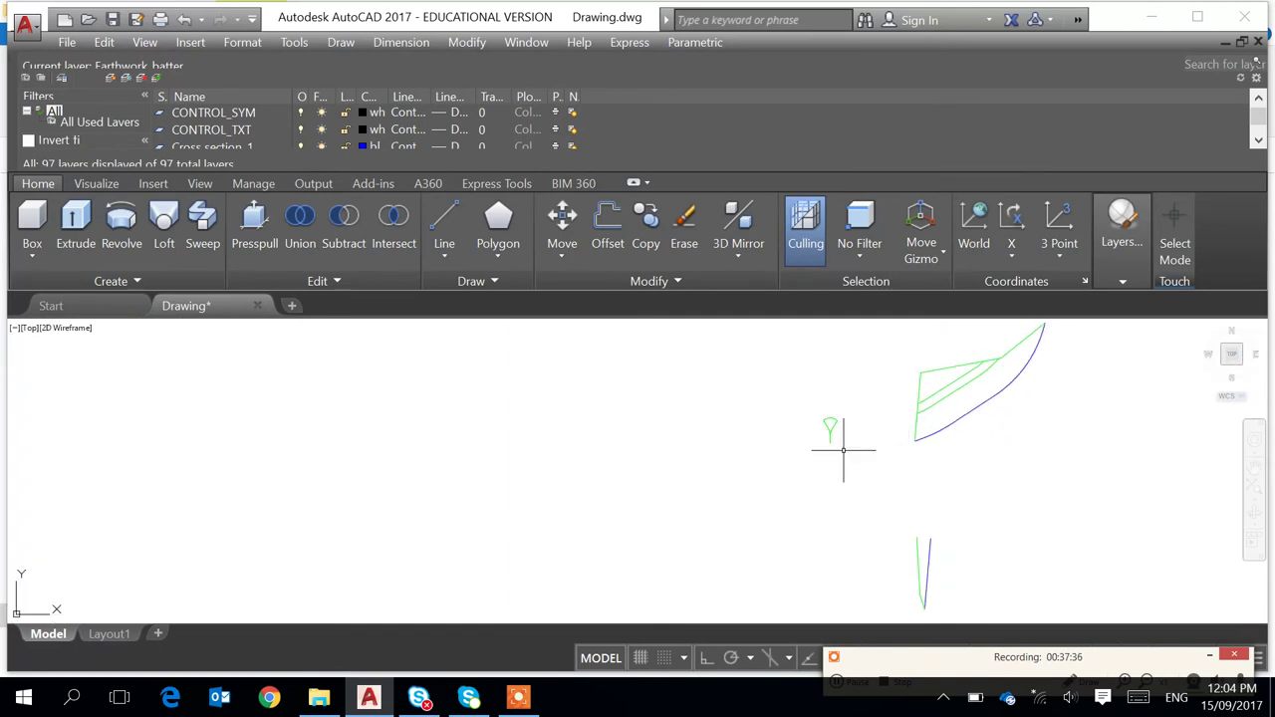
Rotate the copied batter symbol 180 degrees about a point just below its stem
{"action": "key", "text": "Return"}
{"action": "left_click", "coordinate": [846, 403]}
{"action": "left_click", "coordinate": [792, 471]}
{"action": "key", "text": "Return"}
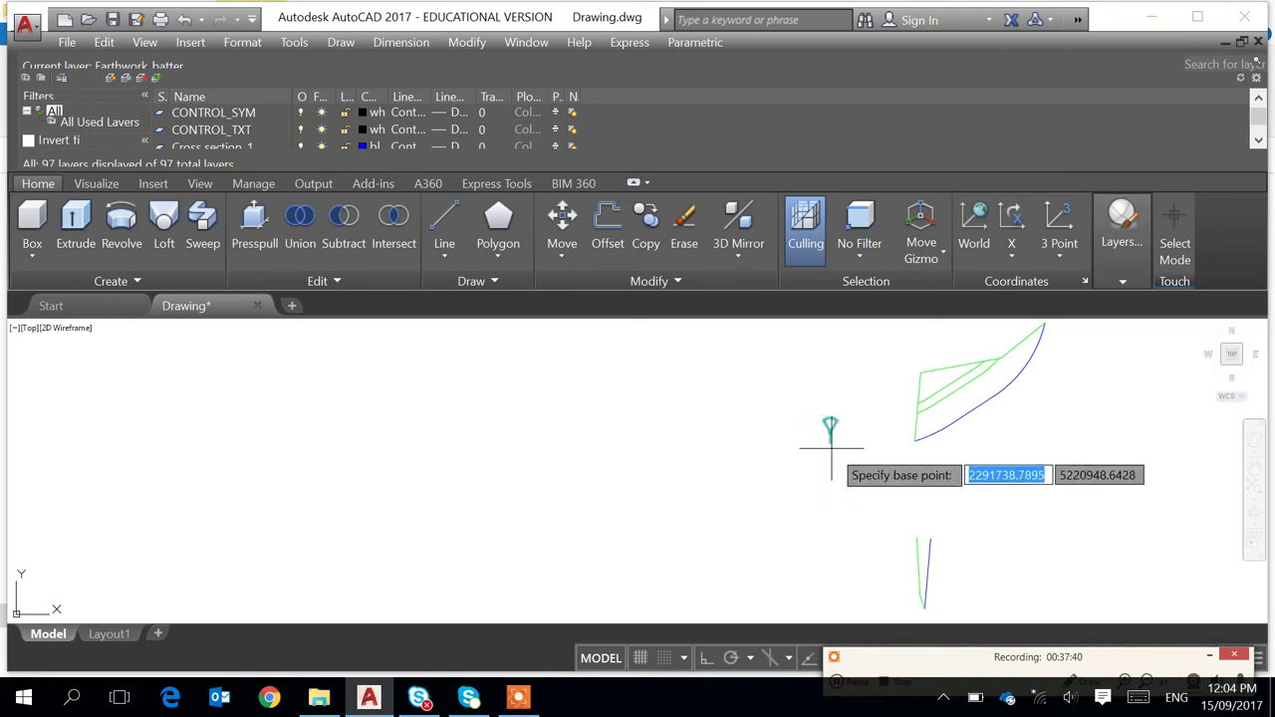
{"action": "left_click", "coordinate": [830, 448]}
{"action": "type", "text": "18"}
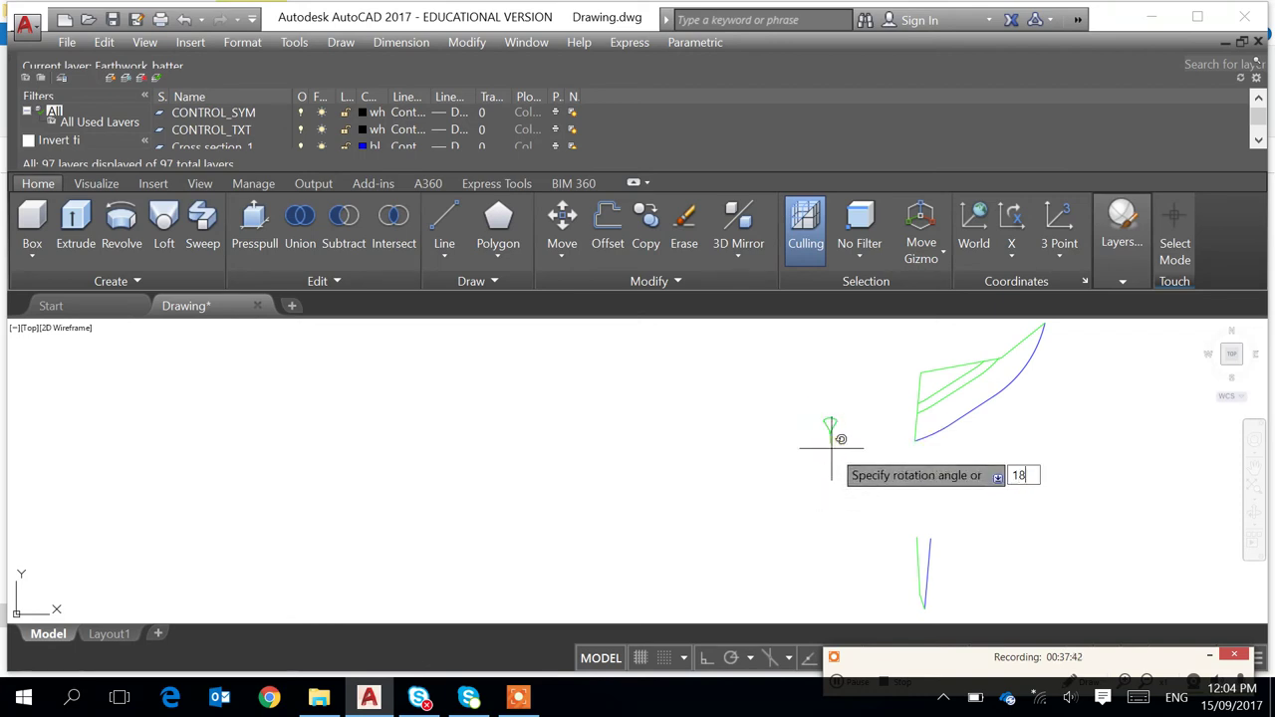
{"action": "type", "text": "0"}
{"action": "key", "text": "Return"}
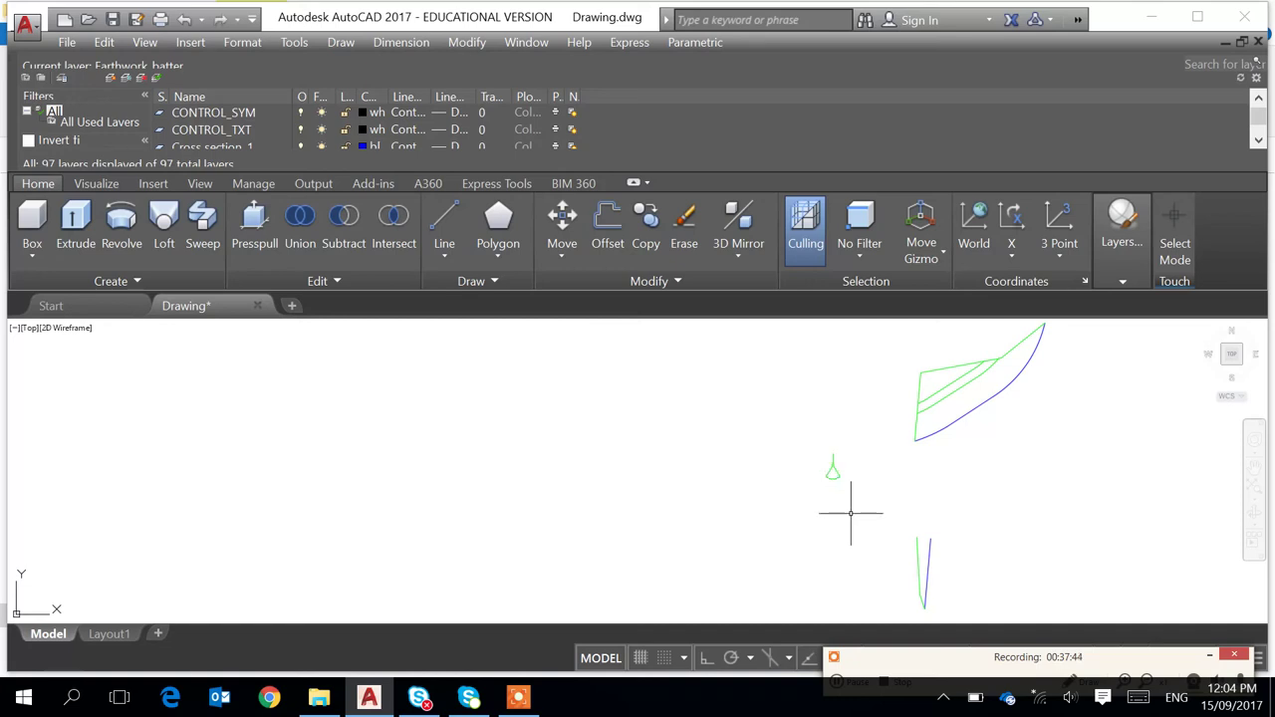
Move the batter symbol by the nearest point on its curved base onto the blue road edge, near the section's southwestern end
{"action": "type", "text": "m"}
{"action": "key", "text": "Return"}
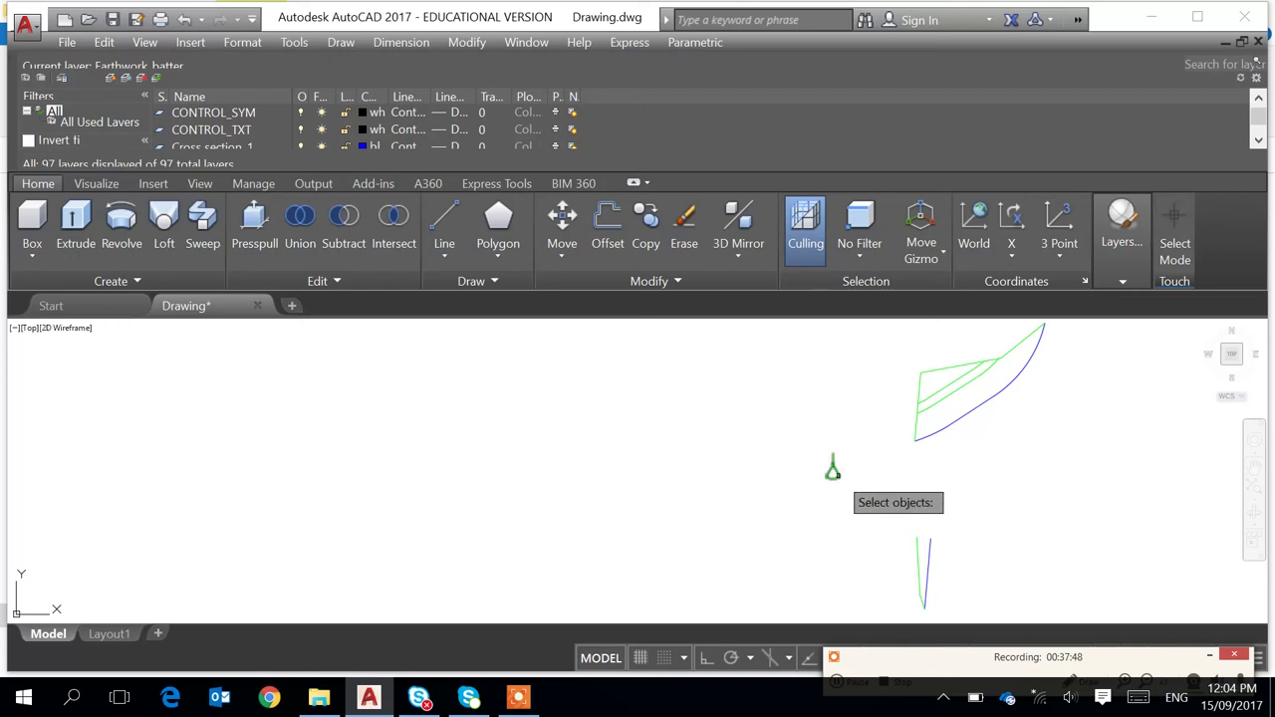
{"action": "left_click", "coordinate": [833, 468]}
{"action": "key", "text": "Return"}
{"action": "scroll", "coordinate": [832, 489], "scroll_direction": "up", "scroll_amount": 4}
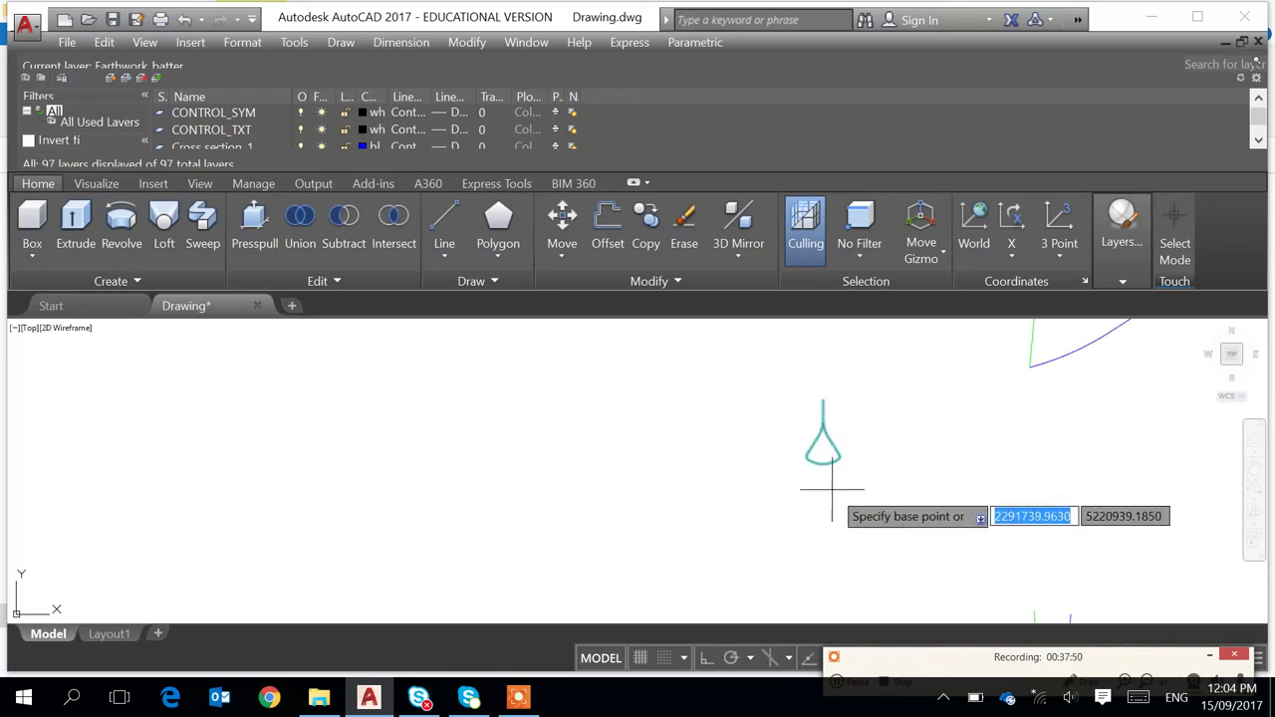
{"action": "type", "text": "n"}
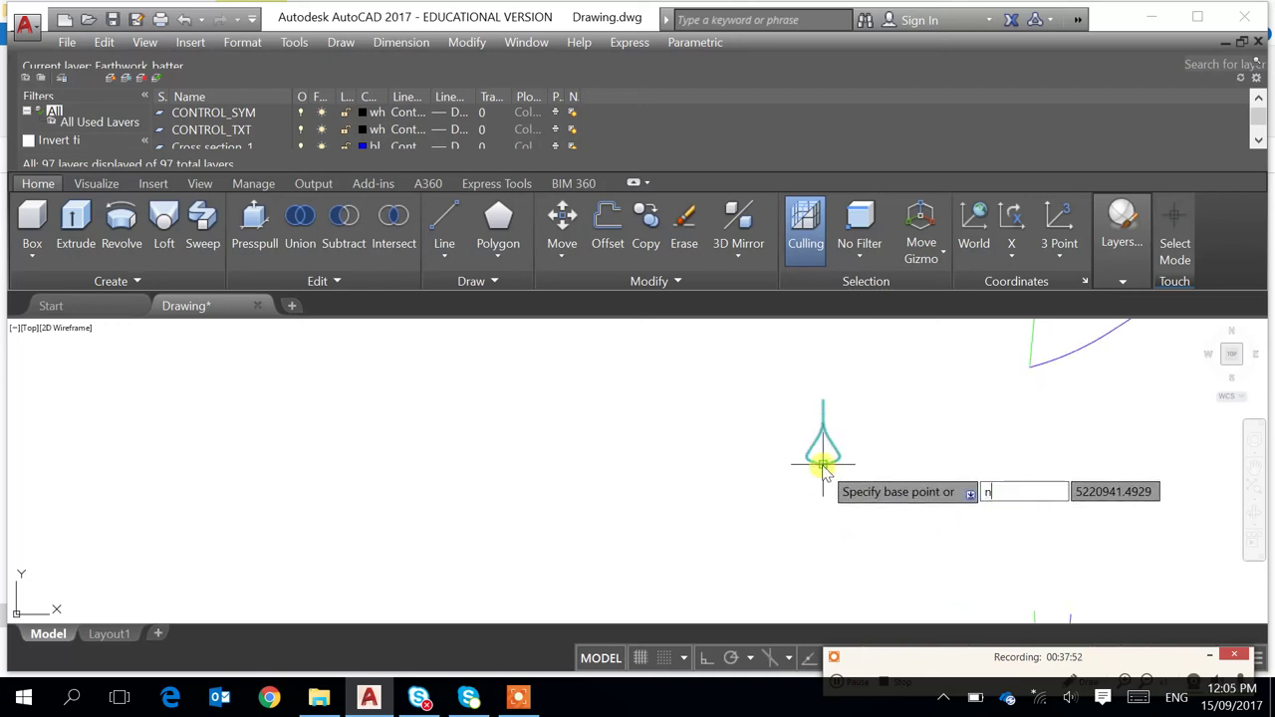
{"action": "type", "text": "ea"}
{"action": "key", "text": "Return"}
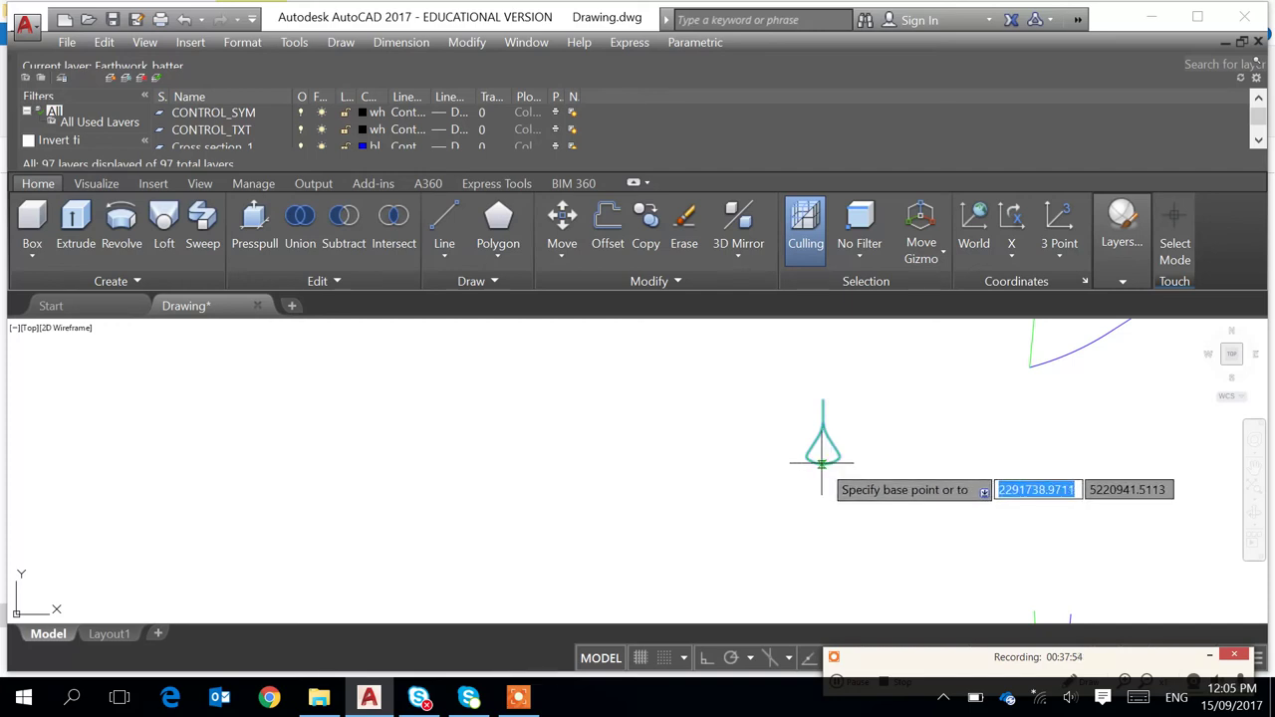
{"action": "left_click", "coordinate": [823, 464]}
{"action": "middle_click_drag", "start_coordinate": [1037, 413], "coordinate": [913, 500]}
{"action": "scroll", "coordinate": [934, 454], "scroll_direction": "down", "scroll_amount": 2}
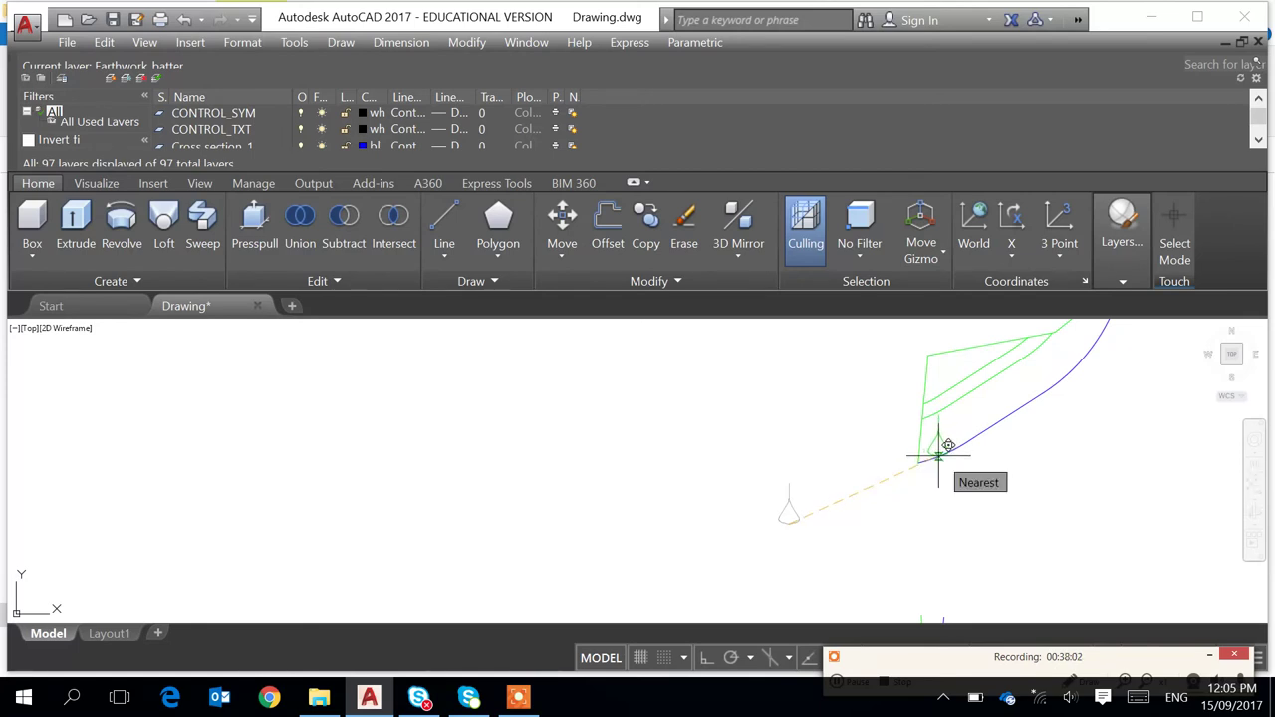
{"action": "left_click", "coordinate": [938, 456]}
Rotate the batter symbol about its base's intersection with the road edge so that its base follows the edge
{"action": "scroll", "coordinate": [990, 501], "scroll_direction": "up", "scroll_amount": 2}
{"action": "type", "text": "ro"}
{"action": "key", "text": "Return"}
{"action": "left_click", "coordinate": [914, 417]}
{"action": "key", "text": "Return"}
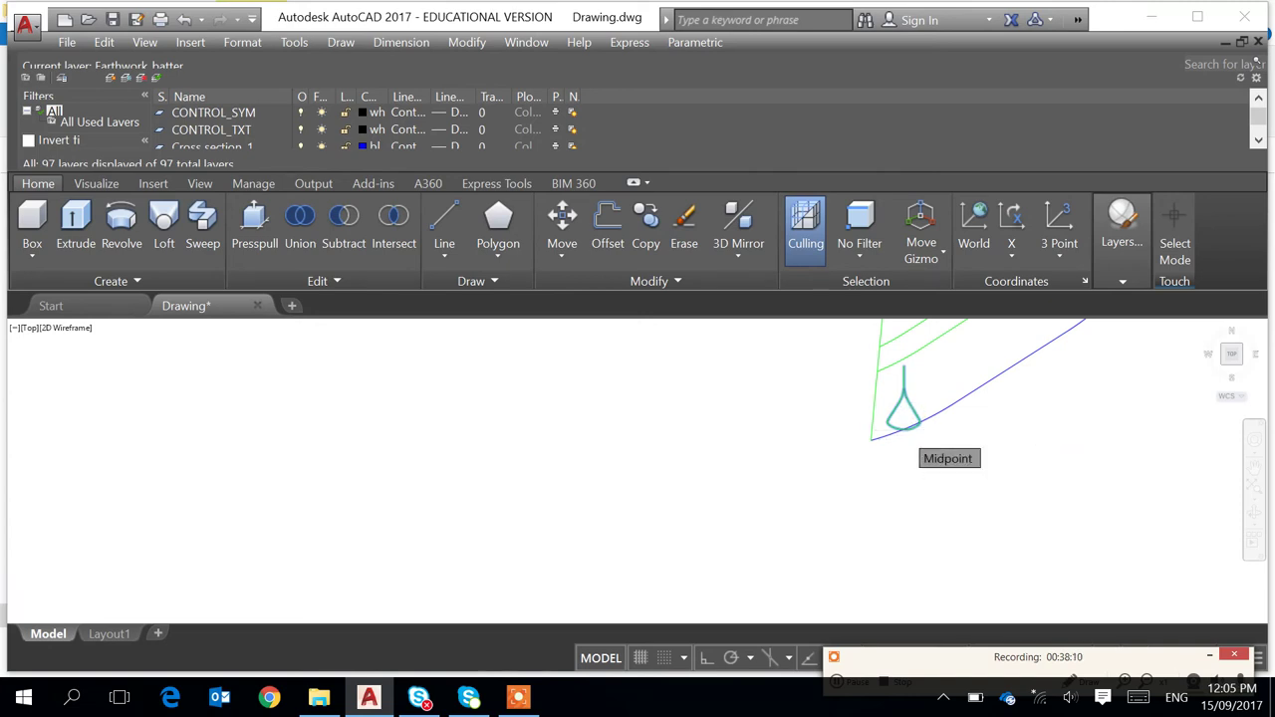
{"action": "scroll", "coordinate": [901, 426], "scroll_direction": "up", "scroll_amount": 3}
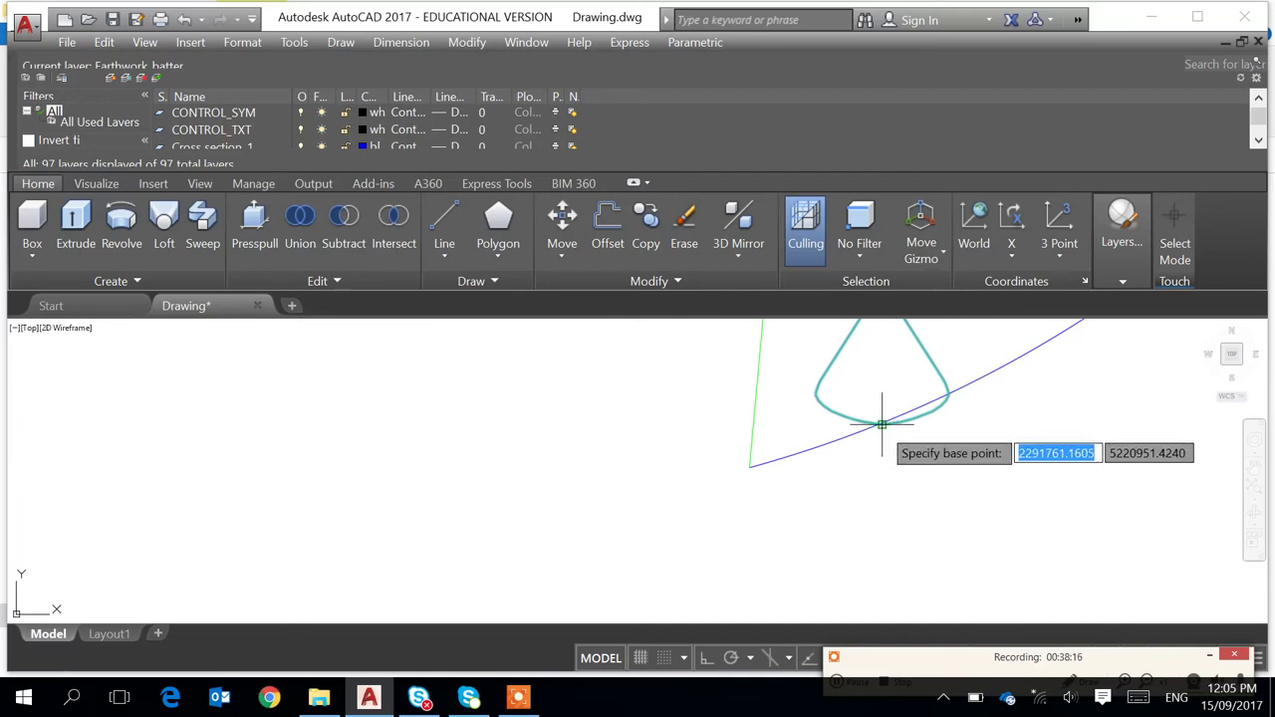
{"action": "type", "text": "int"}
{"action": "key", "text": "Return"}
{"action": "left_click", "coordinate": [882, 423]}
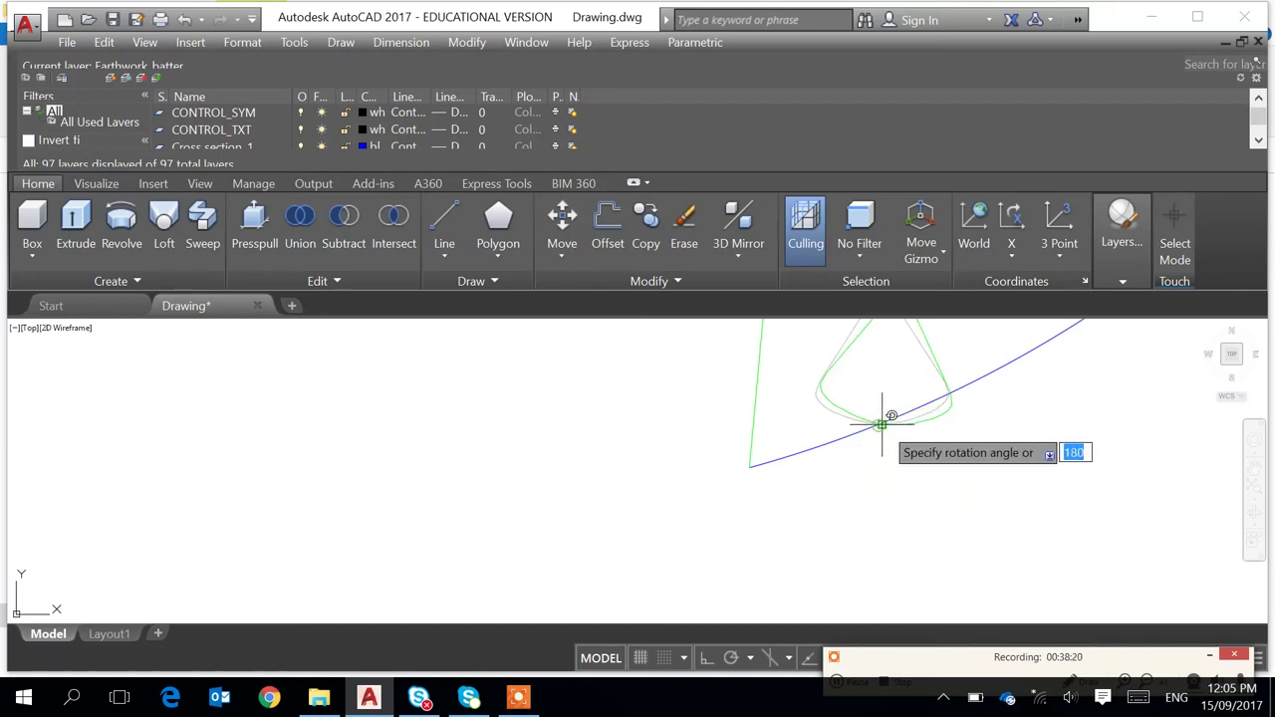
{"action": "scroll", "coordinate": [982, 432], "scroll_direction": "down", "scroll_amount": 1}
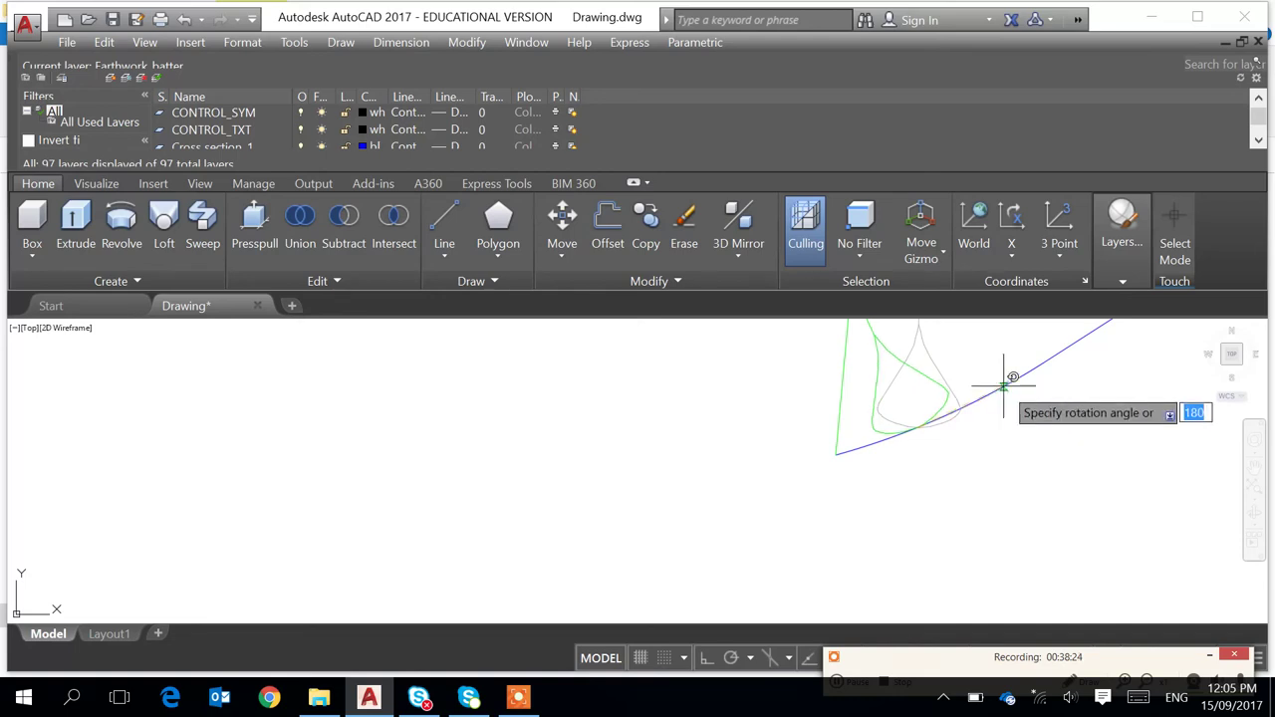
{"action": "left_click", "coordinate": [1010, 379]}
Move the batter symbol slightly northeast along the road edge so its stem clears the section's western boundary line
{"action": "scroll", "coordinate": [1009, 497], "scroll_direction": "up", "scroll_amount": 2}
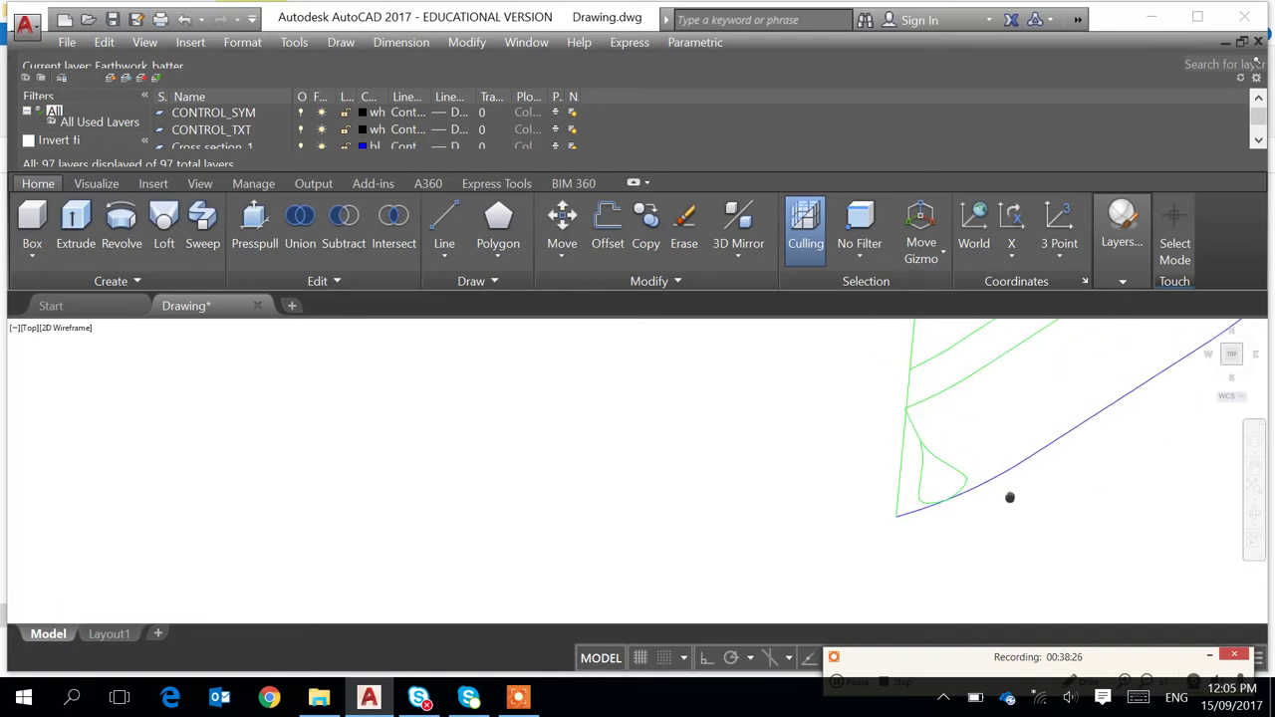
{"action": "scroll", "coordinate": [959, 446], "scroll_direction": "up", "scroll_amount": 2}
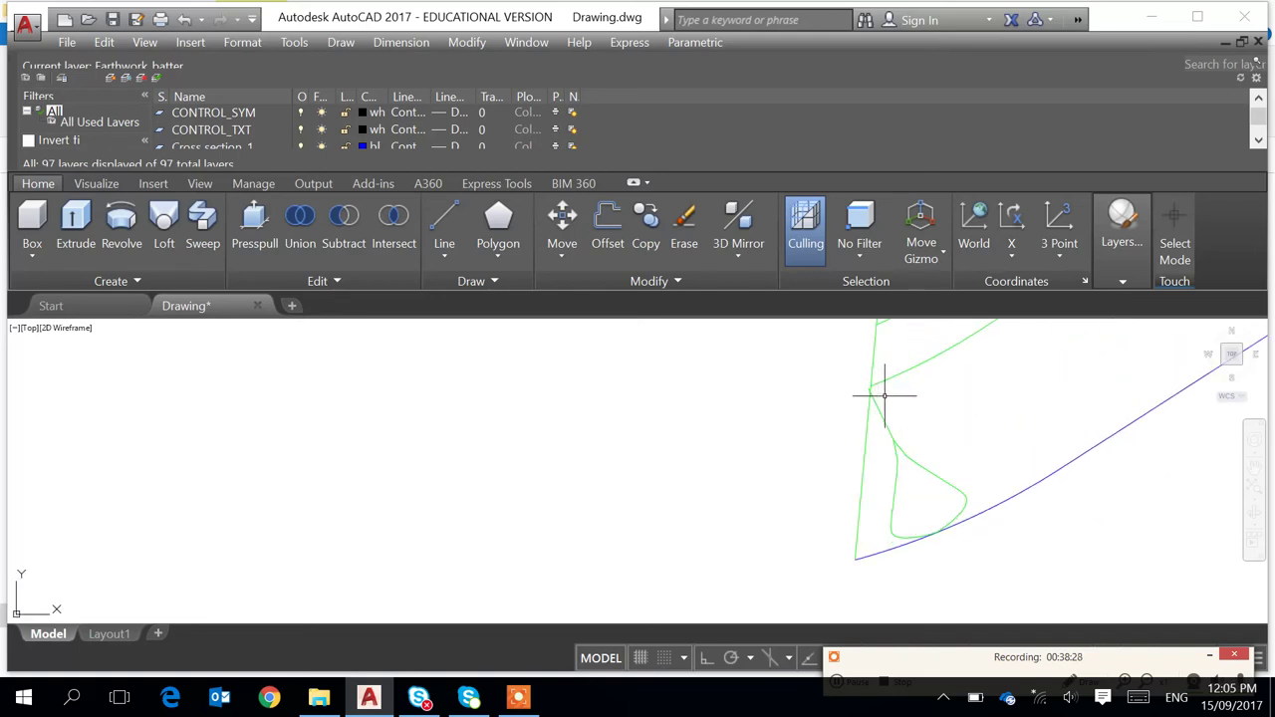
{"action": "scroll", "coordinate": [876, 399], "scroll_direction": "up", "scroll_amount": 2}
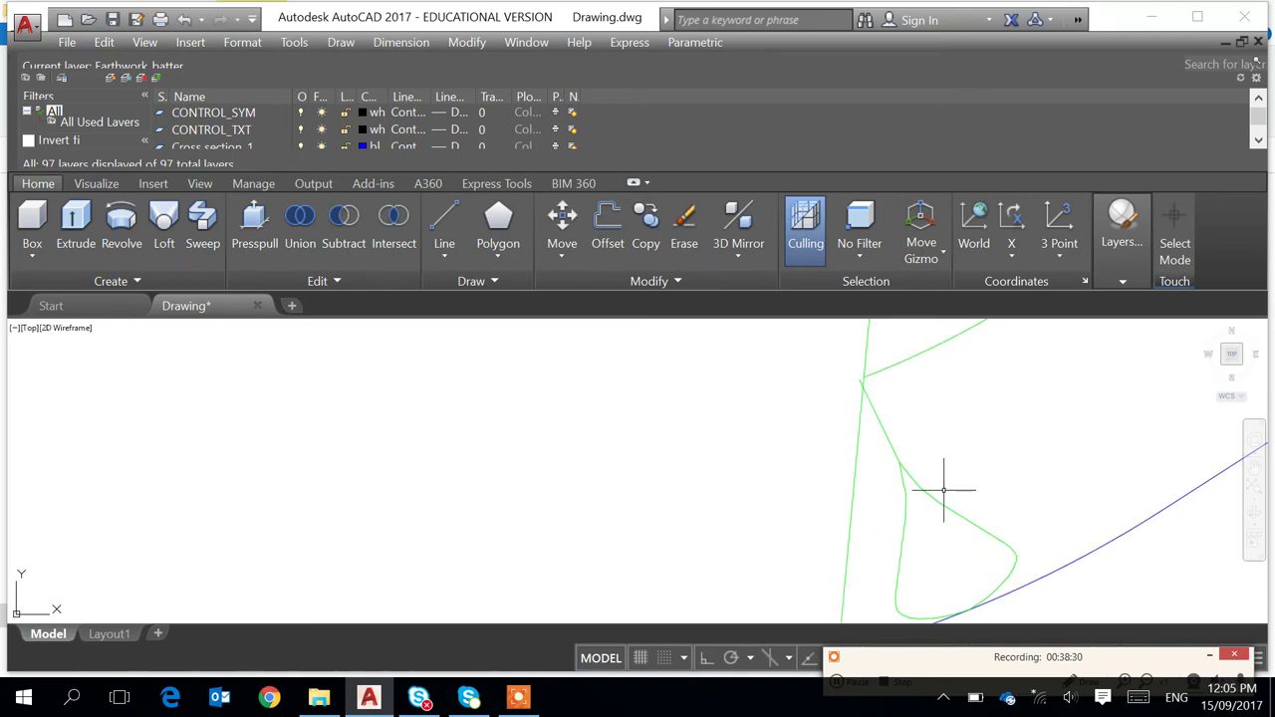
{"action": "type", "text": "m"}
{"action": "key", "text": "Return"}
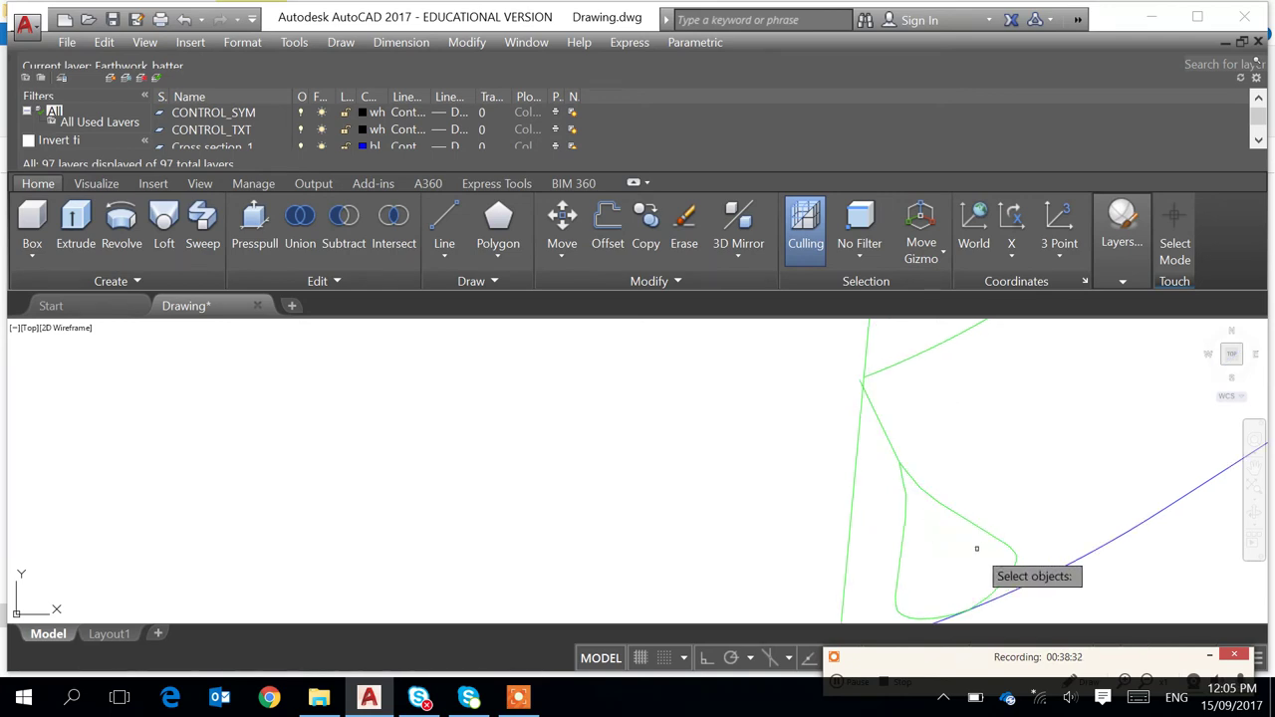
{"action": "left_click", "coordinate": [993, 538]}
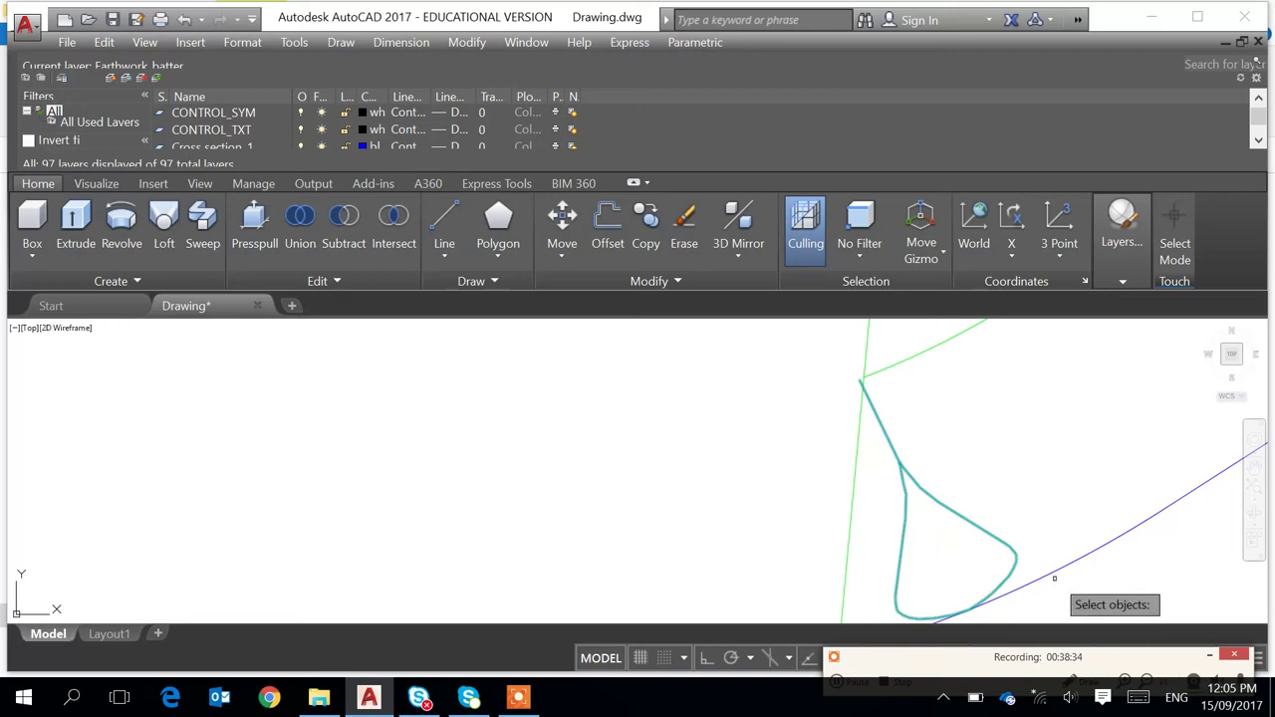
{"action": "middle_click_drag", "start_coordinate": [1060, 619], "coordinate": [1056, 552]}
{"action": "key", "text": "Return"}
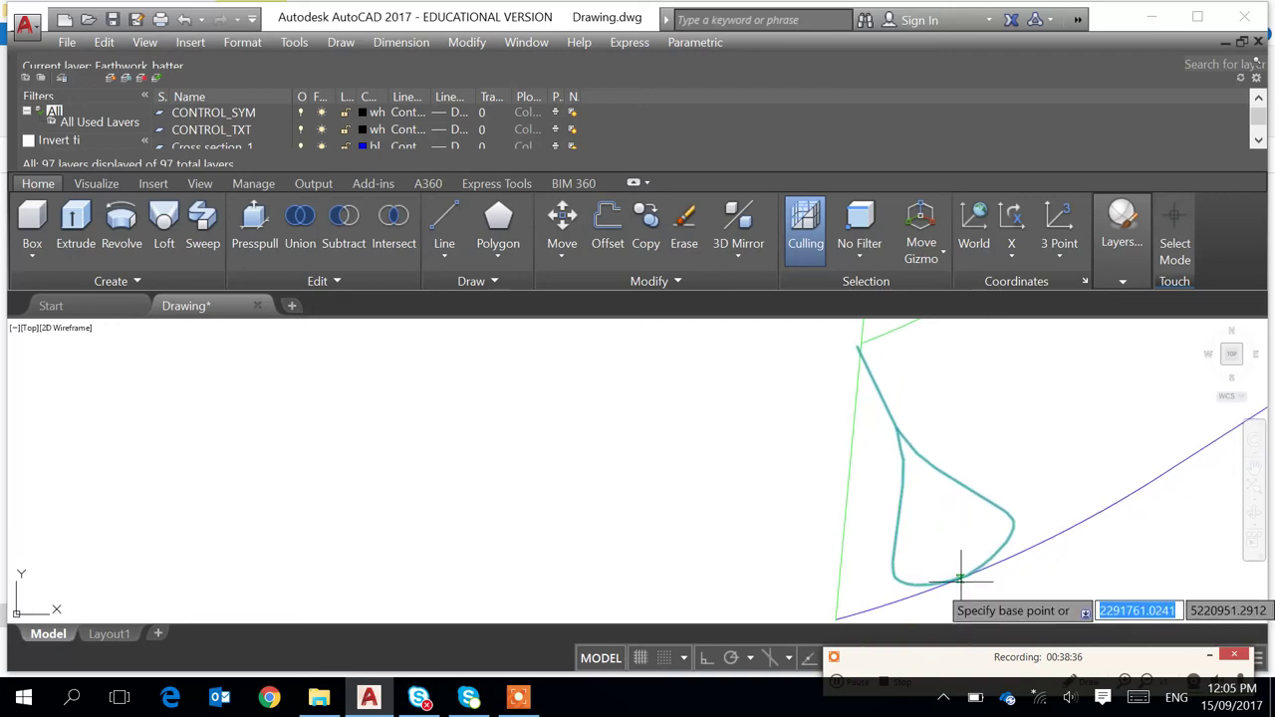
{"action": "left_click", "coordinate": [964, 575]}
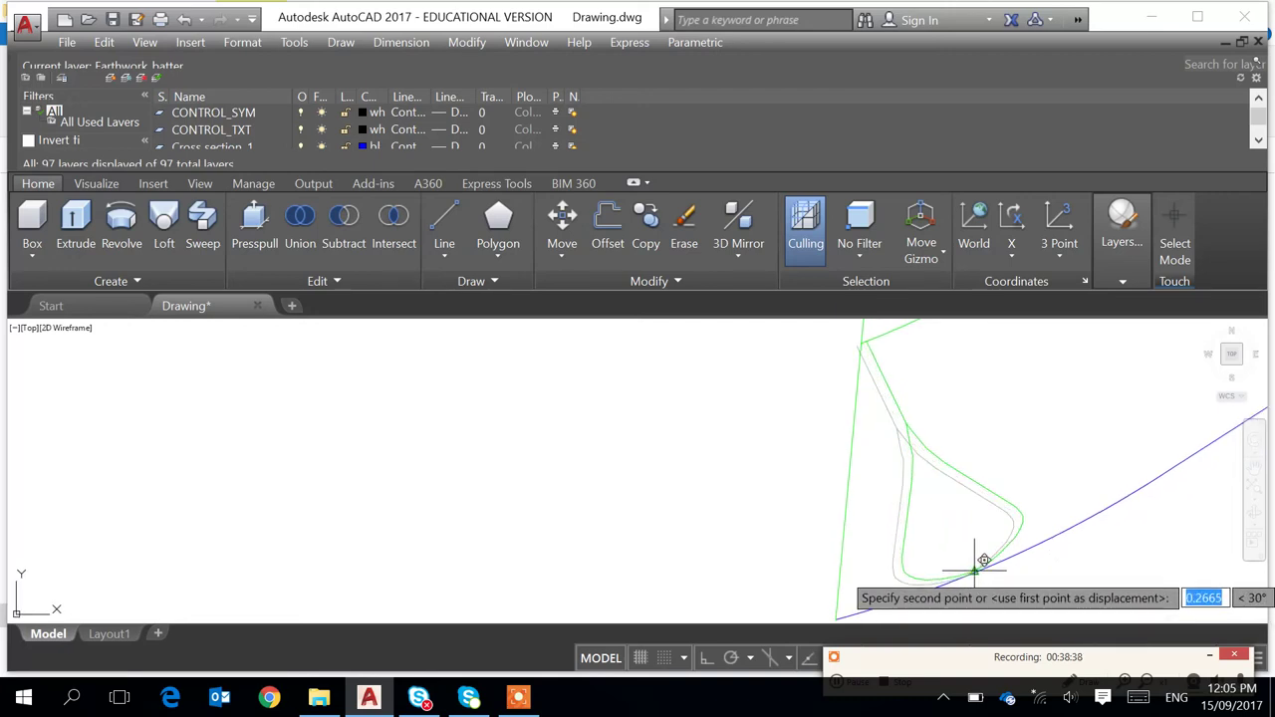
{"action": "left_click", "coordinate": [987, 563]}
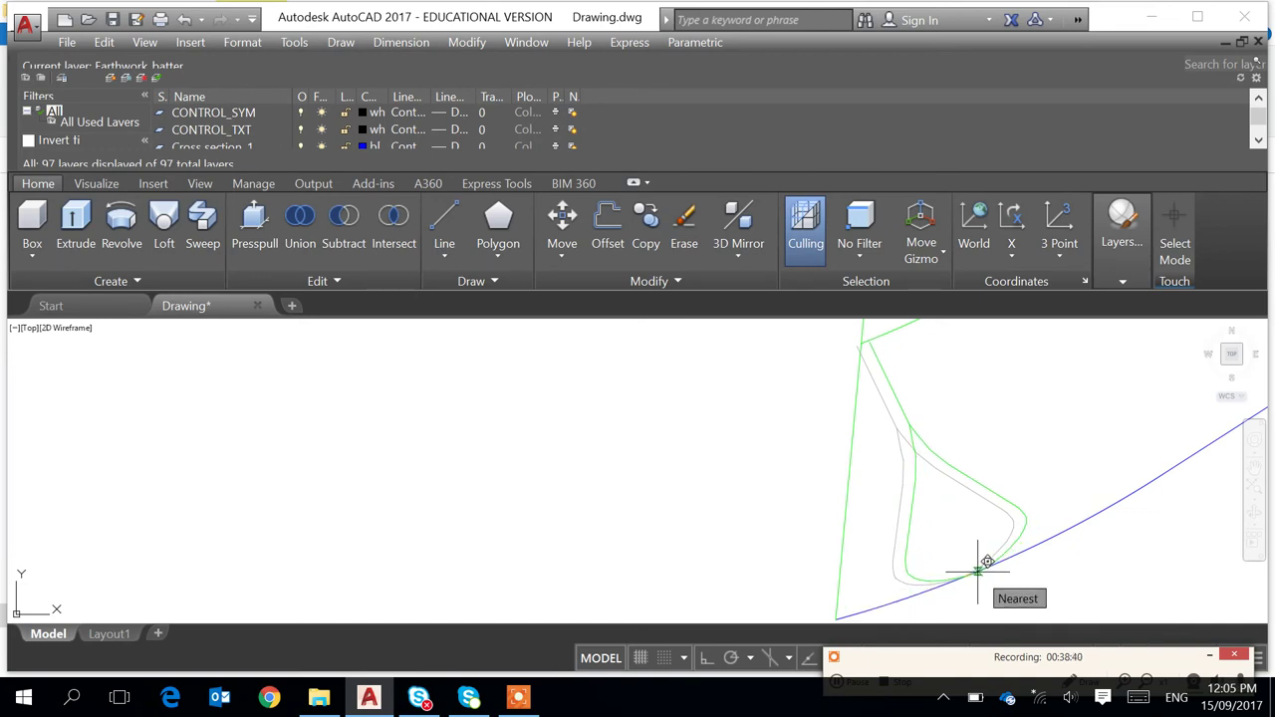
Array the batter symbol along the blue road edge as a path array with a spacing of 10 between items
{"action": "scroll", "coordinate": [1046, 576], "scroll_direction": "down", "scroll_amount": 2}
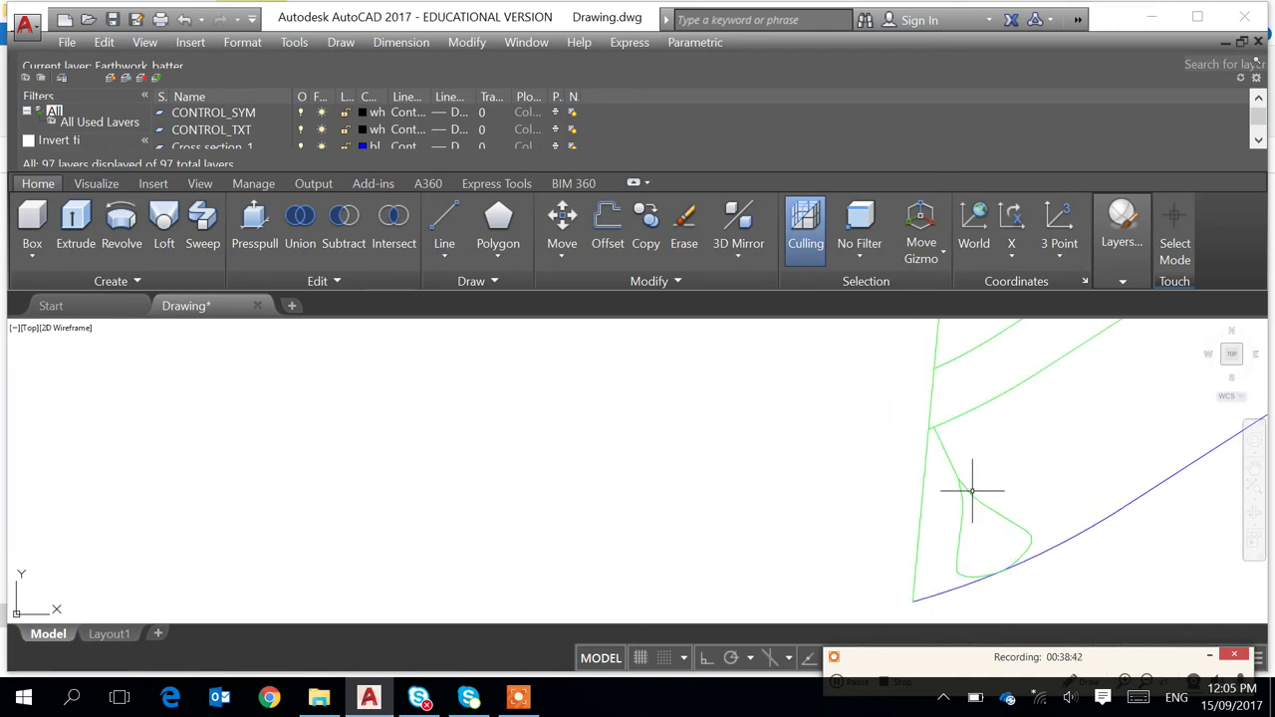
{"action": "scroll", "coordinate": [1055, 515], "scroll_direction": "down", "scroll_amount": 1}
{"action": "scroll", "coordinate": [1108, 519], "scroll_direction": "down", "scroll_amount": 1}
{"action": "middle_click_drag", "start_coordinate": [1108, 519], "coordinate": [843, 540]}
{"action": "scroll", "coordinate": [889, 508], "scroll_direction": "down", "scroll_amount": 2}
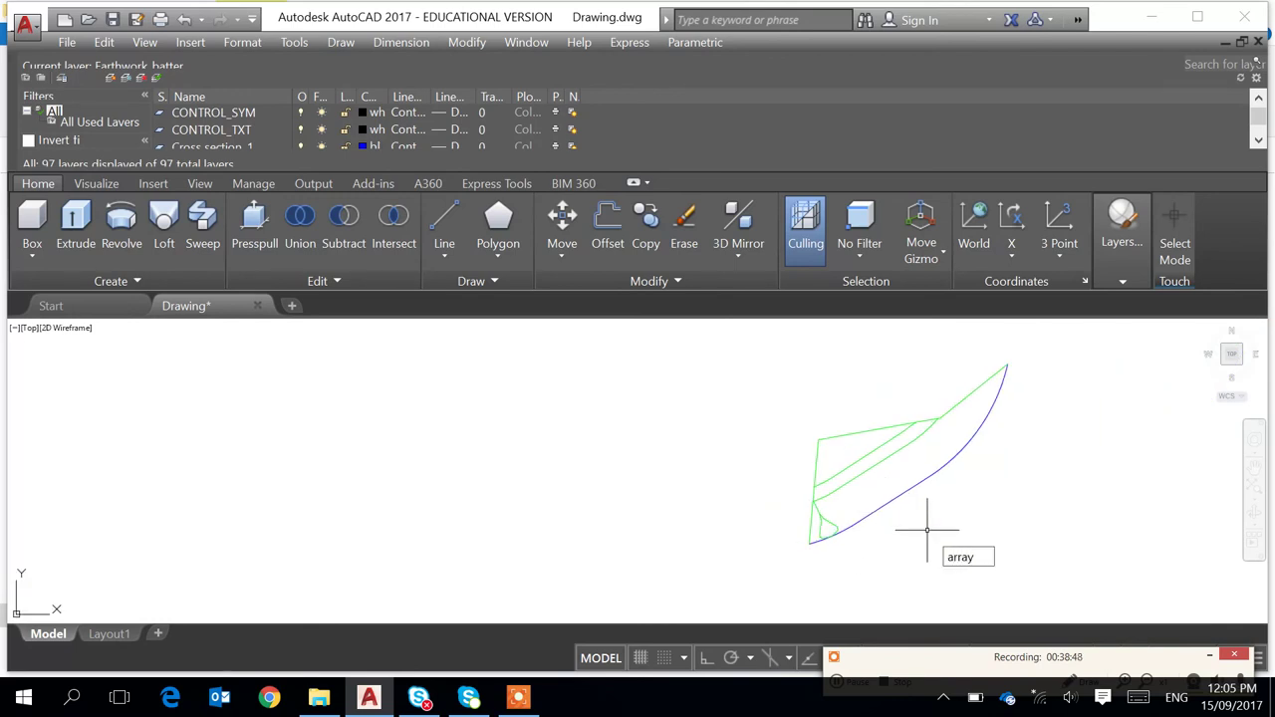
{"action": "key", "text": "Return"}
{"action": "left_click", "coordinate": [831, 525]}
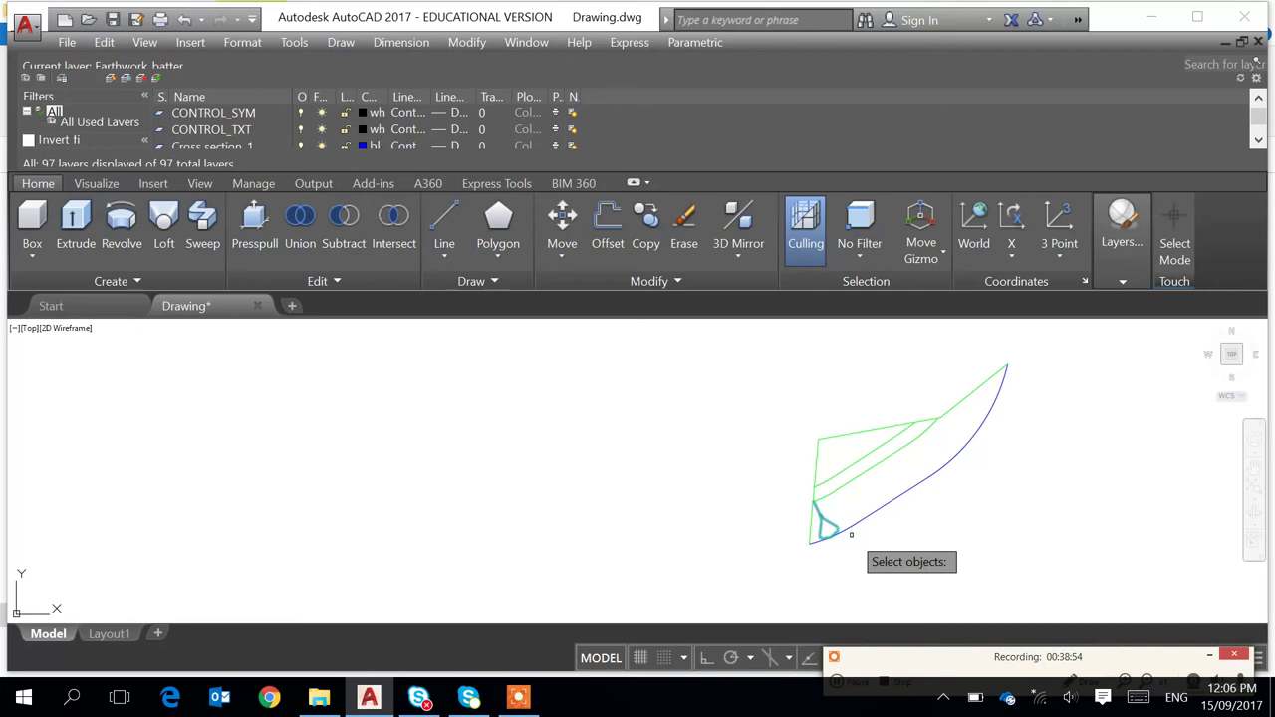
{"action": "left_click", "coordinate": [851, 533]}
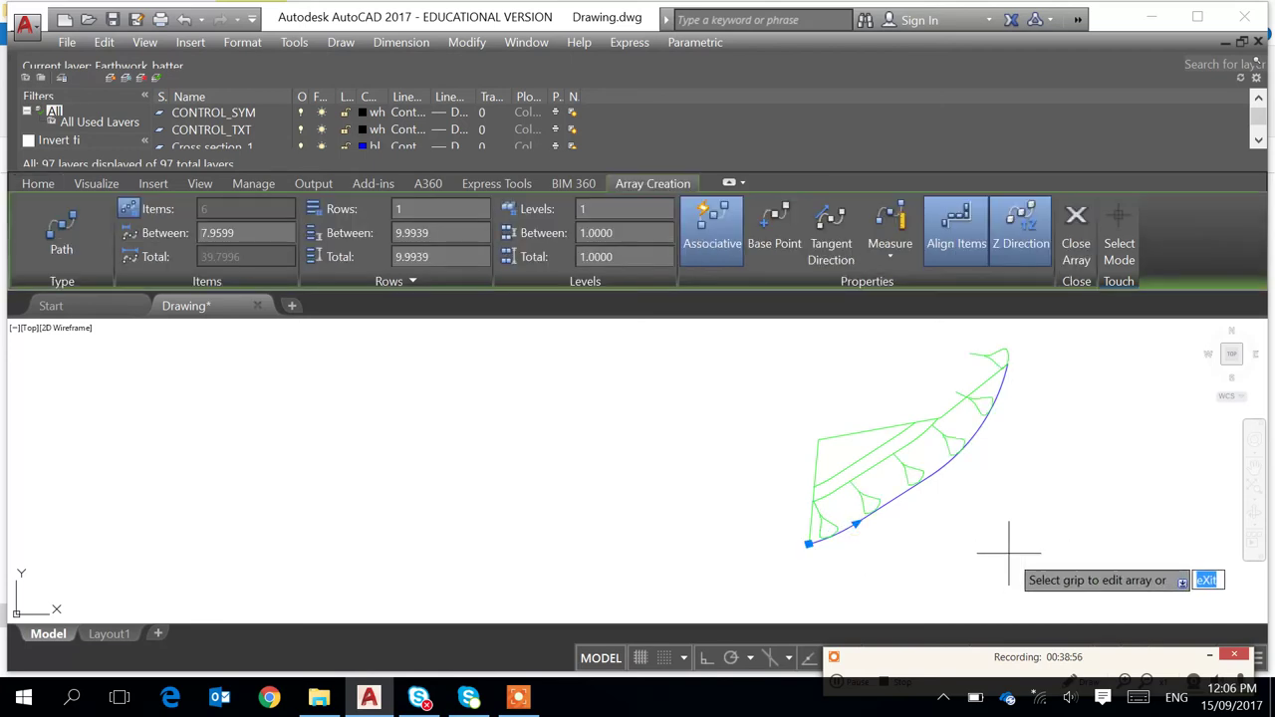
{"action": "left_click", "coordinate": [239, 233]}
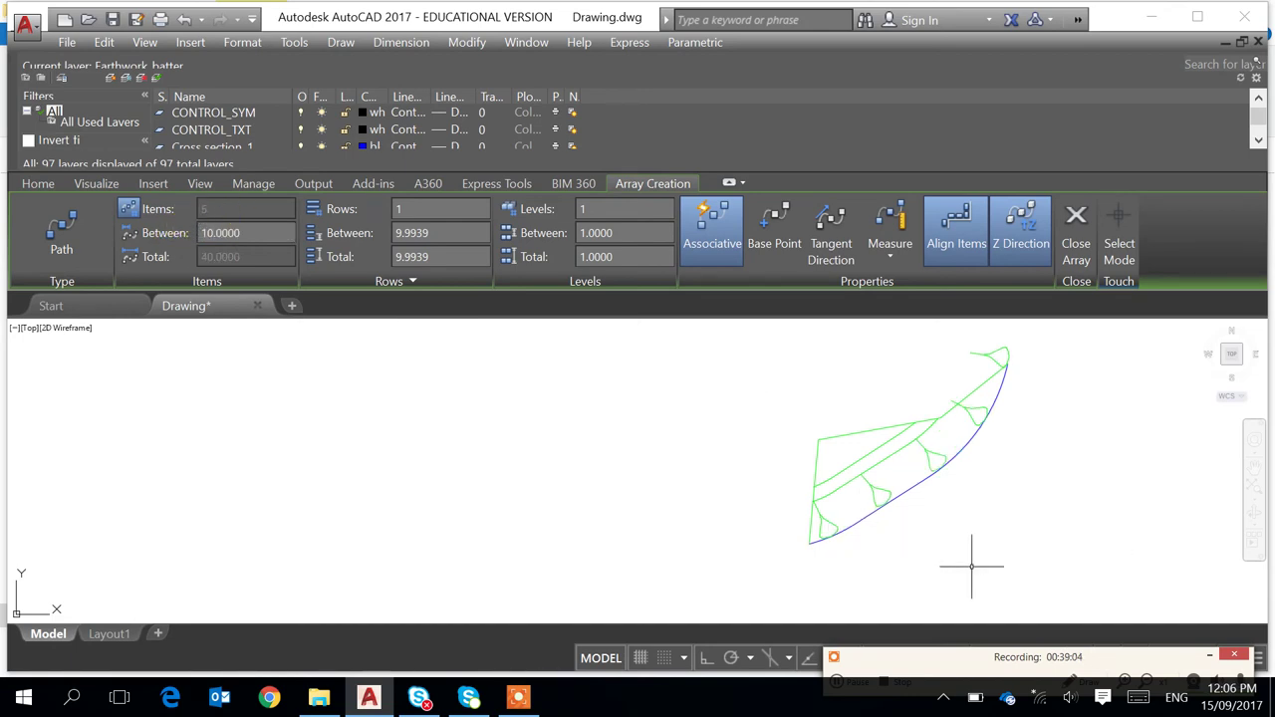
{"action": "key", "text": "Return"}
Explode the batter symbol array and erase the northernmost symbol that sticks out past the section's tip
{"action": "middle_click_drag", "start_coordinate": [993, 457], "coordinate": [991, 504]}
{"action": "scroll", "coordinate": [996, 429], "scroll_direction": "up", "scroll_amount": 3}
{"action": "scroll", "coordinate": [982, 408], "scroll_direction": "down", "scroll_amount": 1}
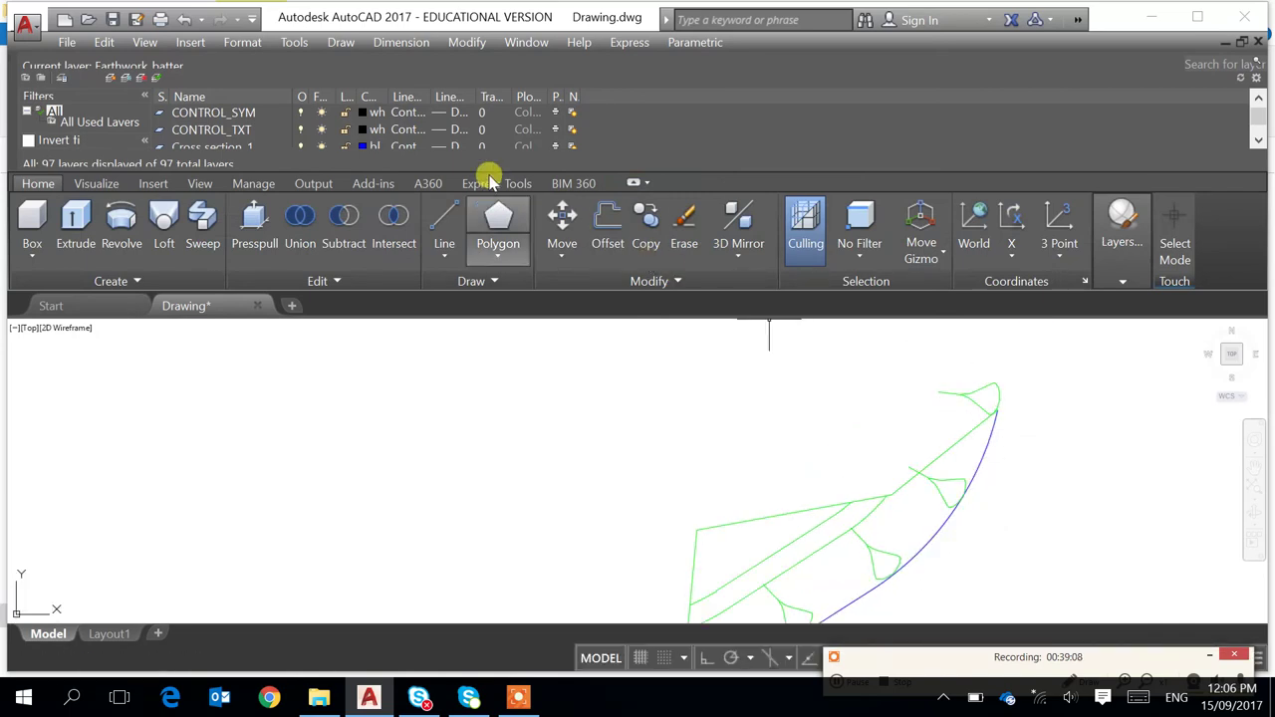
{"action": "left_click", "coordinate": [460, 42]}
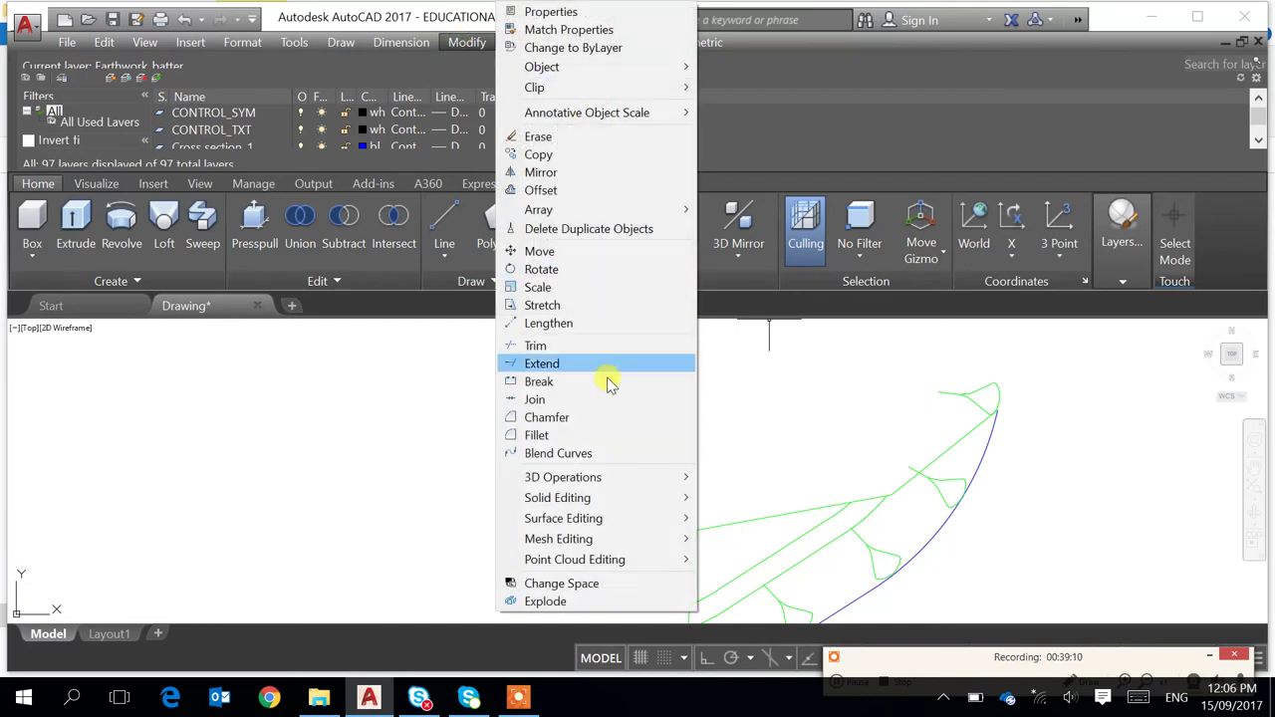
{"action": "left_click", "coordinate": [565, 601]}
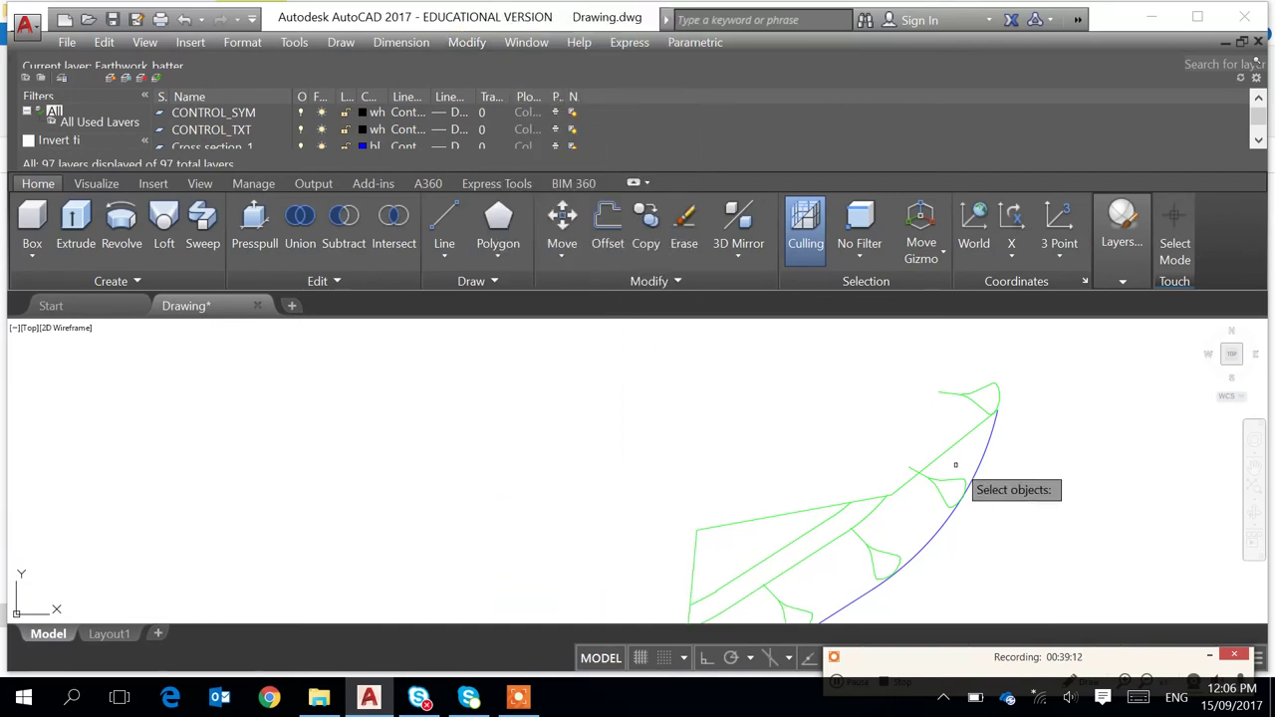
{"action": "left_click", "coordinate": [952, 481]}
{"action": "key", "text": "Return"}
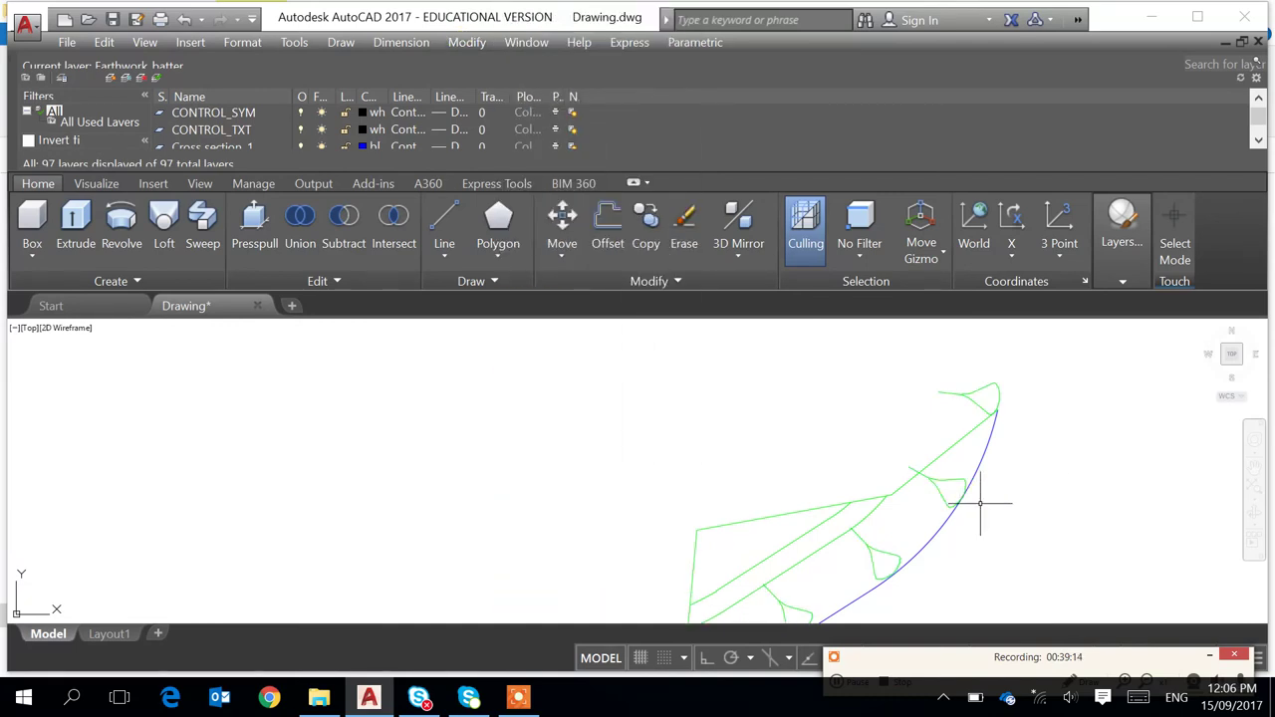
{"action": "left_click", "coordinate": [972, 399]}
{"action": "key", "text": "Return"}
Scale down the northernmost remaining batter symbol about its intersection with the road edge to fit it inside the batter line
{"action": "mouse_move", "coordinate": [983, 533]}
{"action": "middle_mouse_down"}
{"action": "mouse_move", "coordinate": [993, 447]}
{"action": "mouse_move", "coordinate": [960, 497]}
{"action": "middle_mouse_up"}
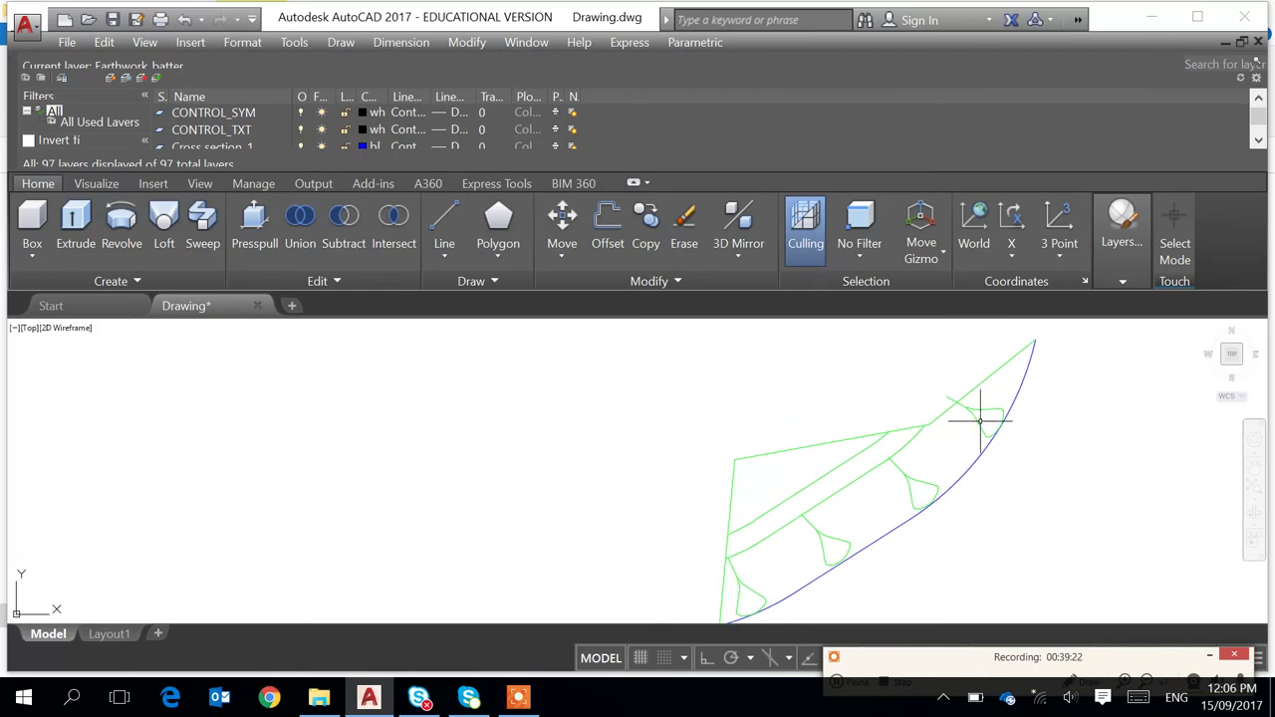
{"action": "type", "text": "sc"}
{"action": "key", "text": "Return"}
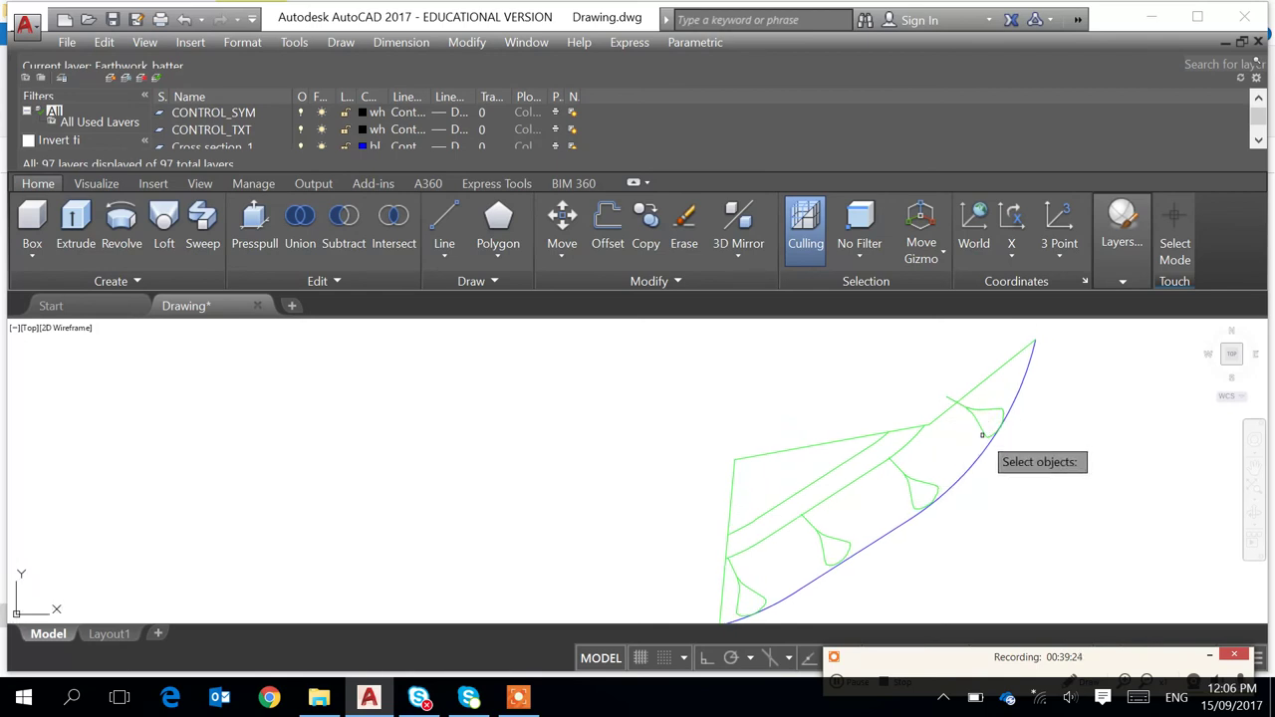
{"action": "left_click", "coordinate": [982, 435]}
{"action": "key", "text": "Return"}
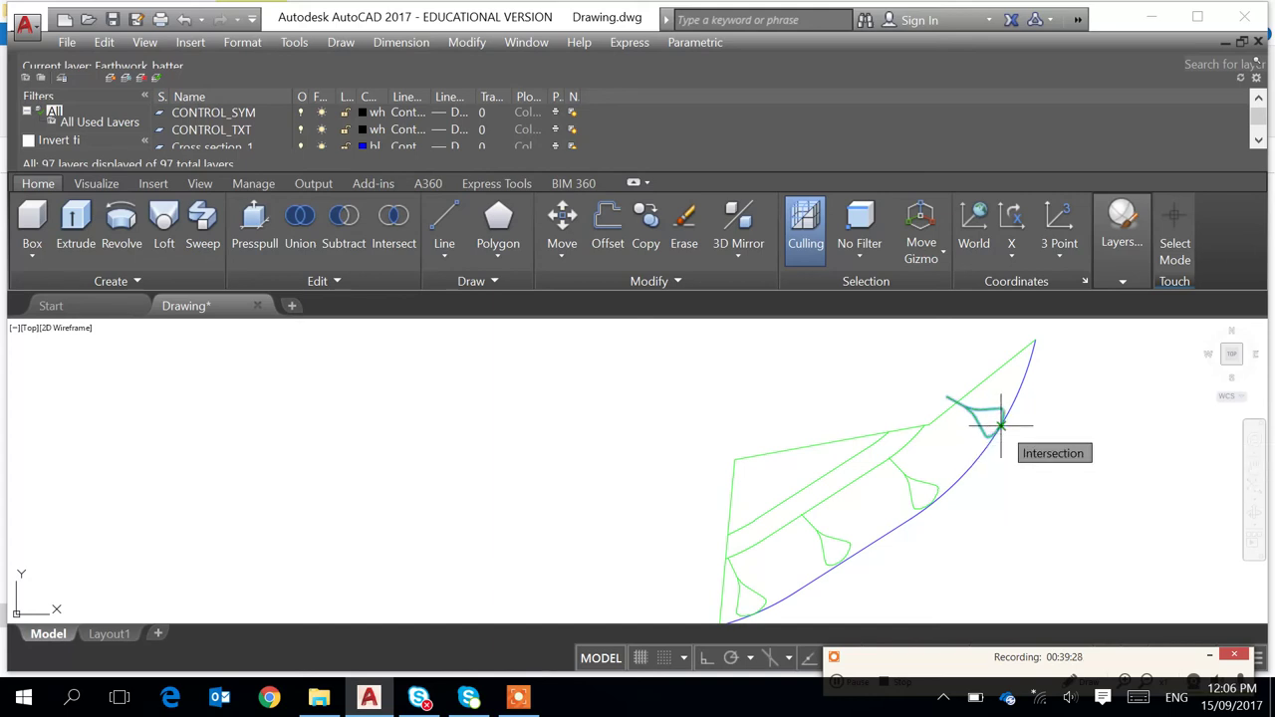
{"action": "left_click", "coordinate": [1000, 425]}
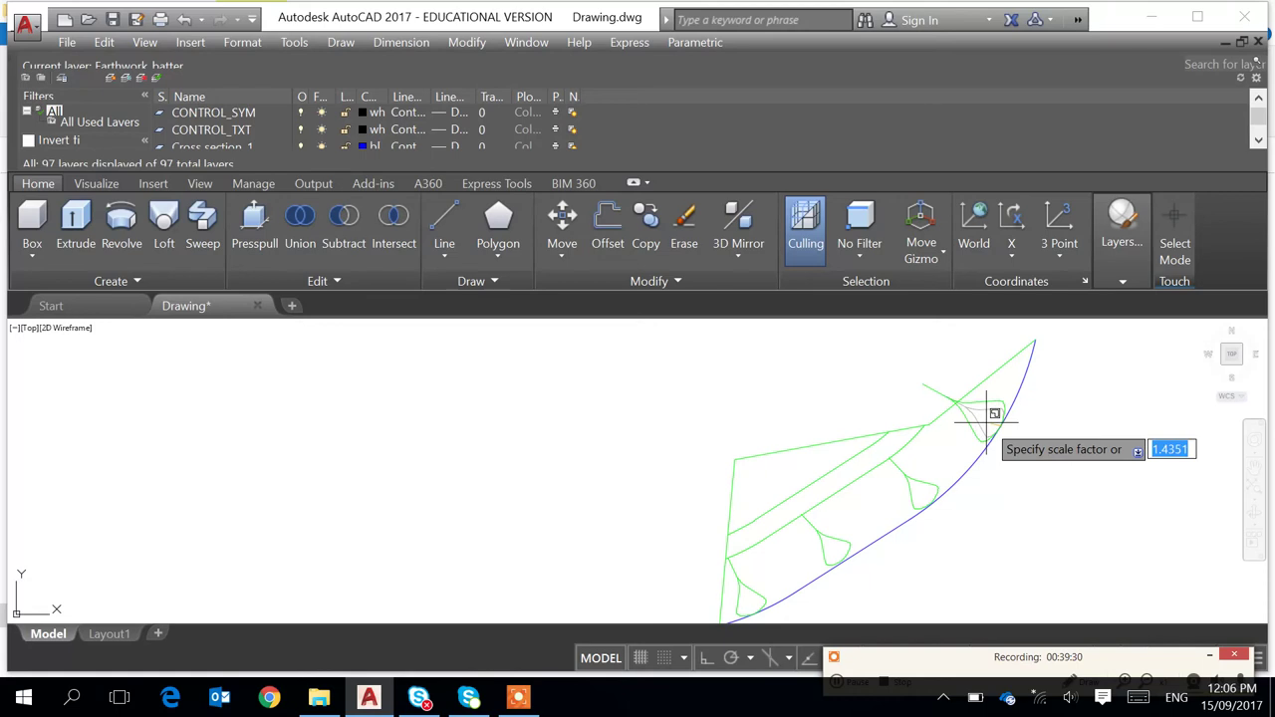
{"action": "scroll", "coordinate": [994, 414], "scroll_direction": "down", "scroll_amount": 1}
{"action": "scroll", "coordinate": [995, 418], "scroll_direction": "up", "scroll_amount": 2}
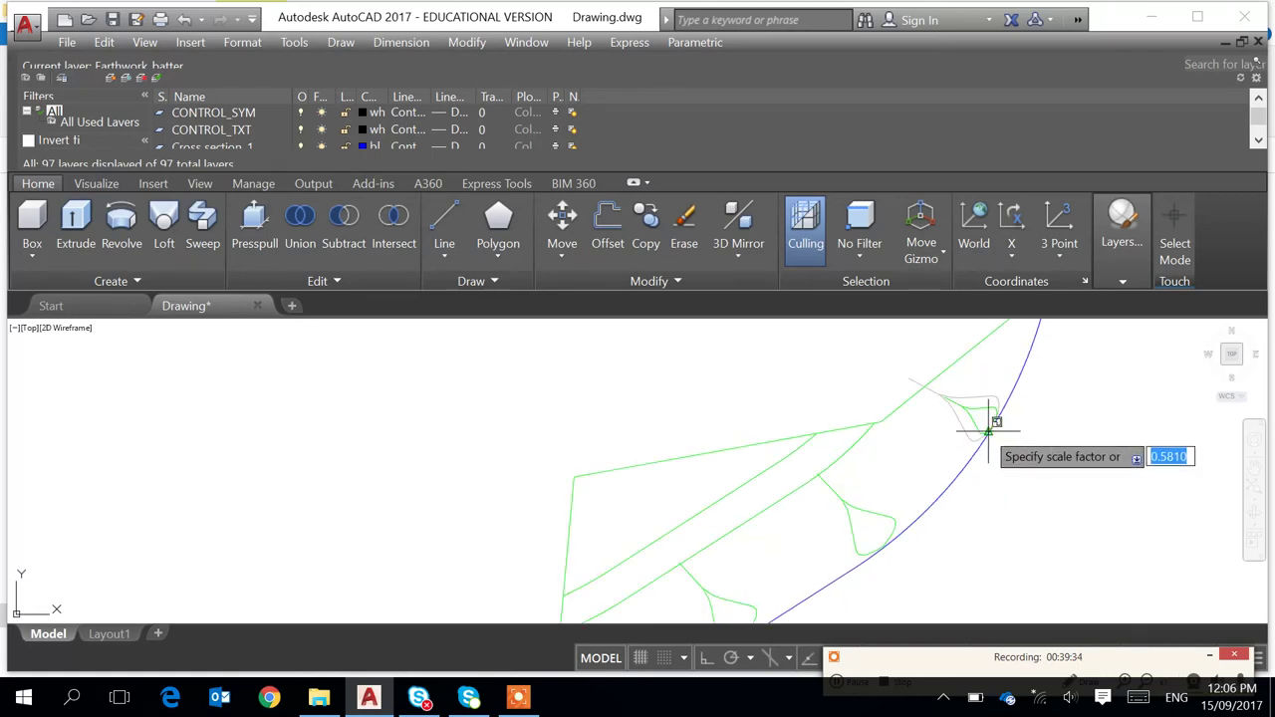
{"action": "left_click", "coordinate": [989, 422]}
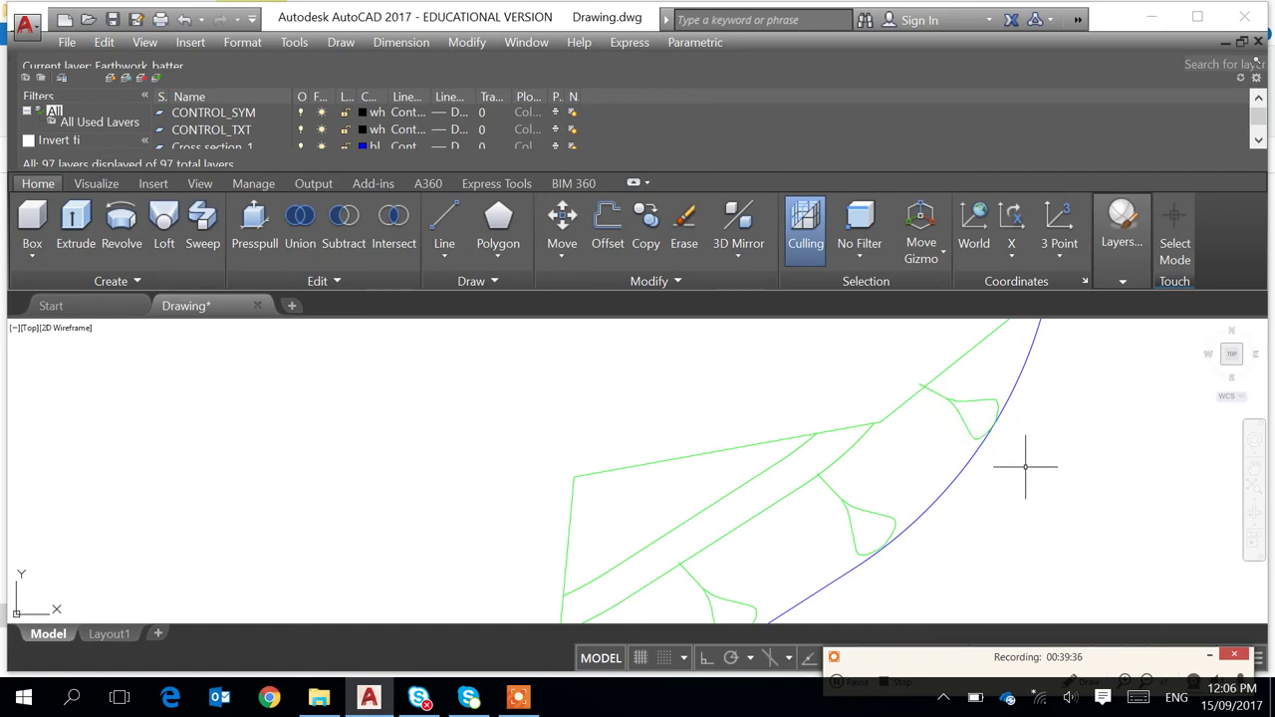
Scale down the northernmost batter symbol slightly more about its contact point with the blue road edge
{"action": "type", "text": "sc"}
{"action": "key", "text": "Return"}
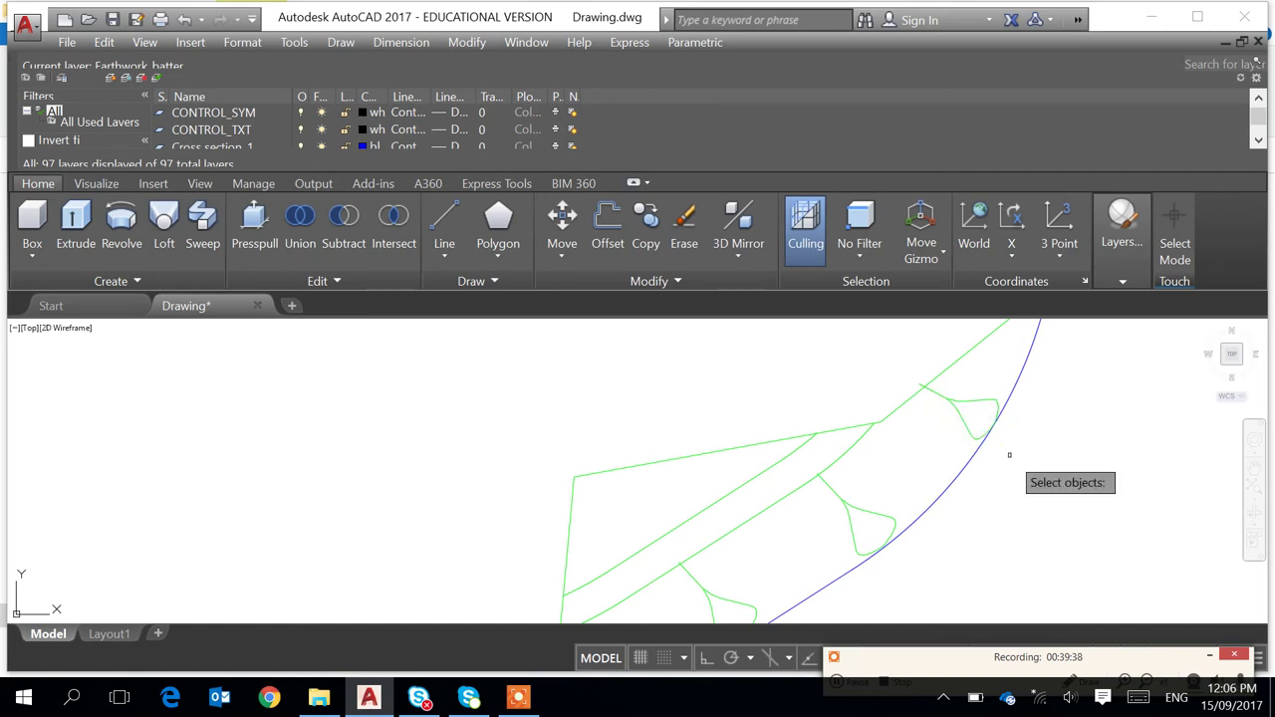
{"action": "left_click", "coordinate": [989, 431]}
{"action": "key", "text": "Return"}
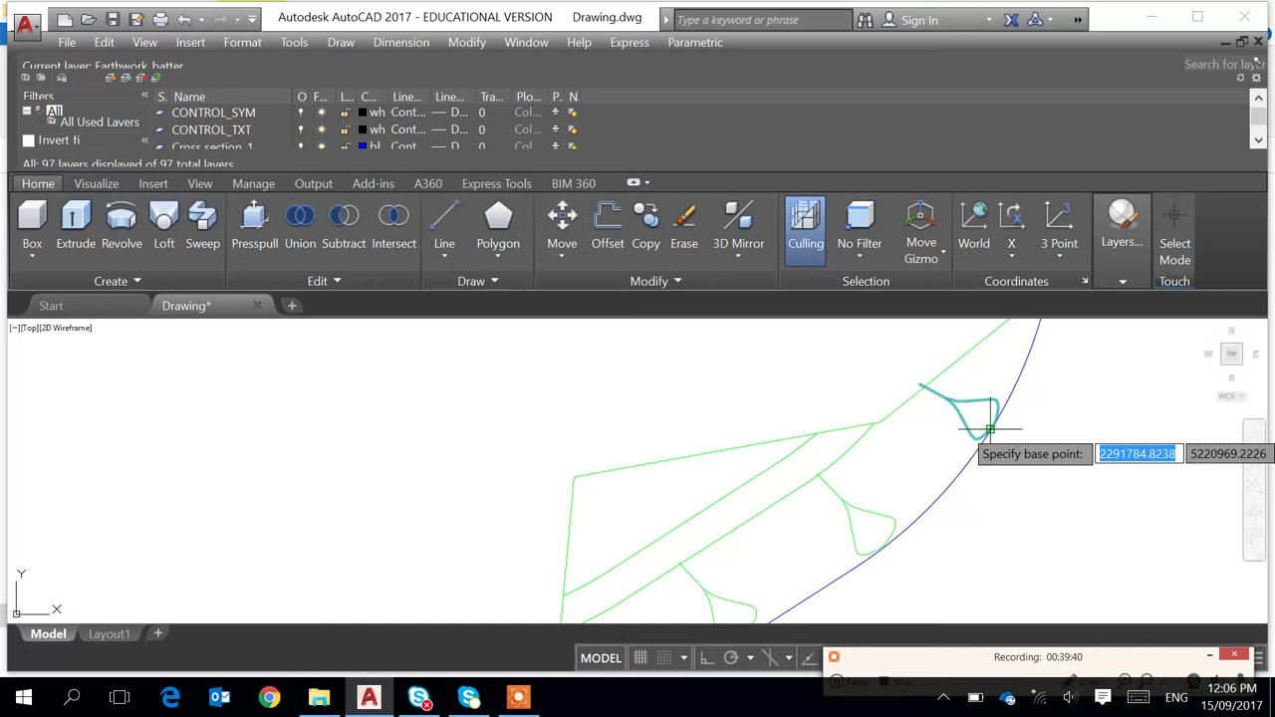
{"action": "left_click", "coordinate": [994, 425]}
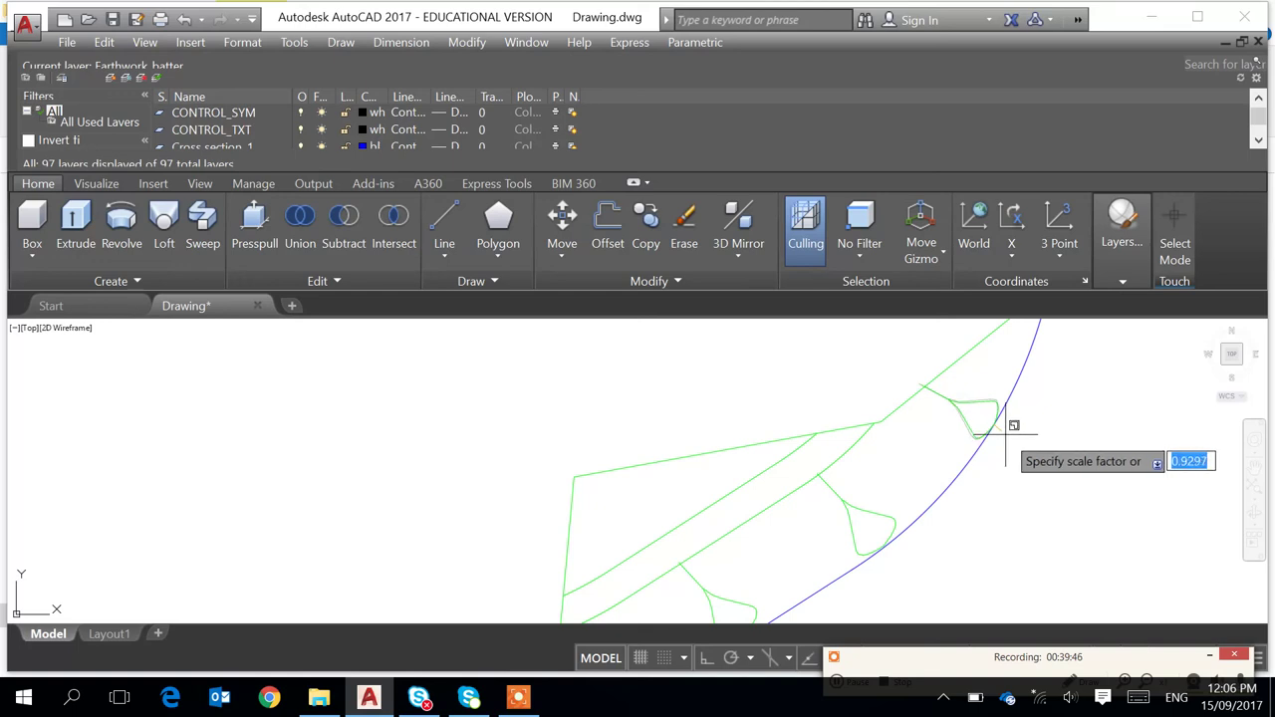
{"action": "left_click", "coordinate": [1007, 435]}
{"action": "scroll", "coordinate": [1089, 490], "scroll_direction": "down", "scroll_amount": 2}
{"action": "scroll", "coordinate": [1019, 561], "scroll_direction": "down", "scroll_amount": 3}
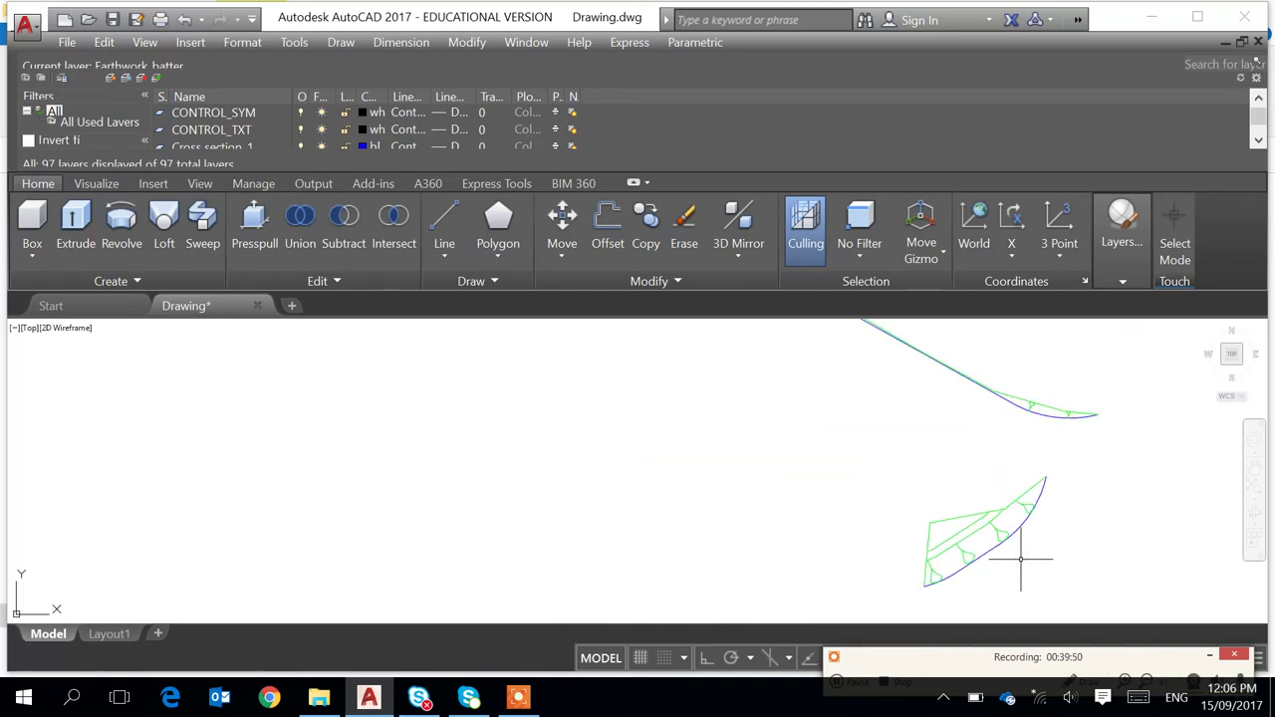
Copy the second batter symbol from the lower row into the upper batter area, with its stem near the section's northwest corner
{"action": "scroll", "coordinate": [1020, 559], "scroll_direction": "down", "scroll_amount": 2}
{"action": "scroll", "coordinate": [1007, 538], "scroll_direction": "up", "scroll_amount": 3}
{"action": "middle_click_drag", "start_coordinate": [924, 565], "coordinate": [940, 454]}
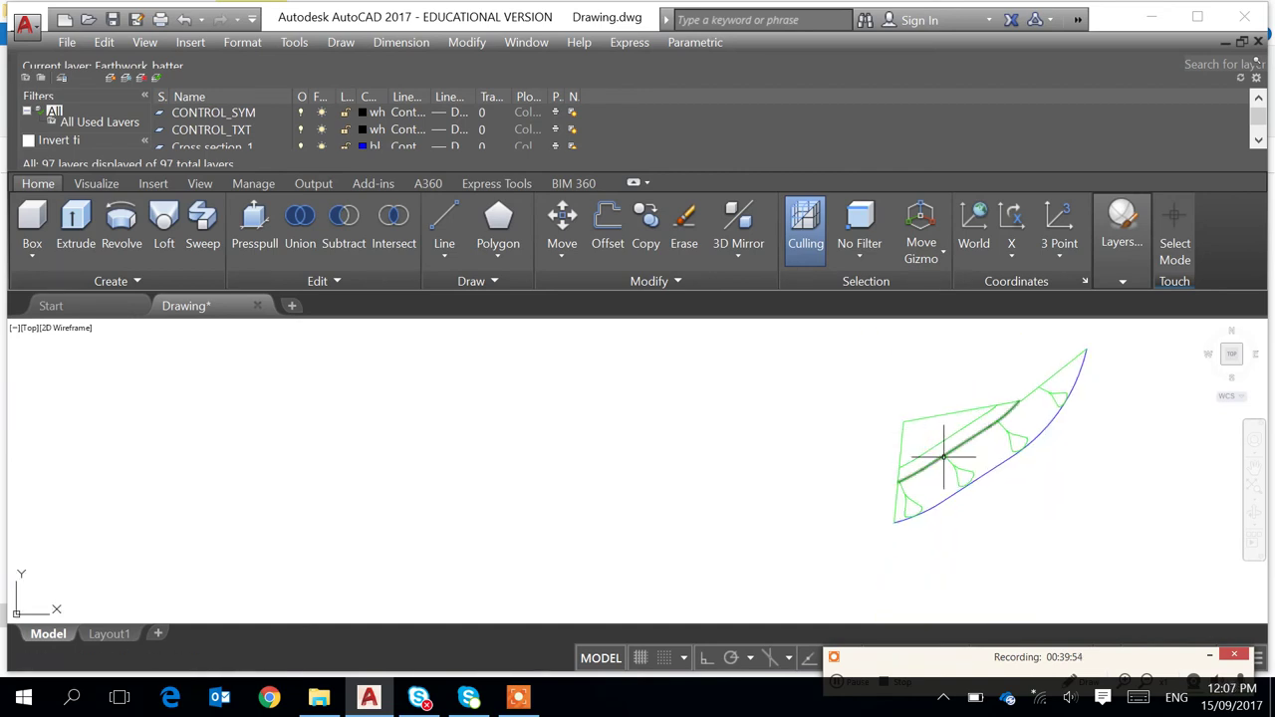
{"action": "type", "text": "o"}
{"action": "key", "text": "Return"}
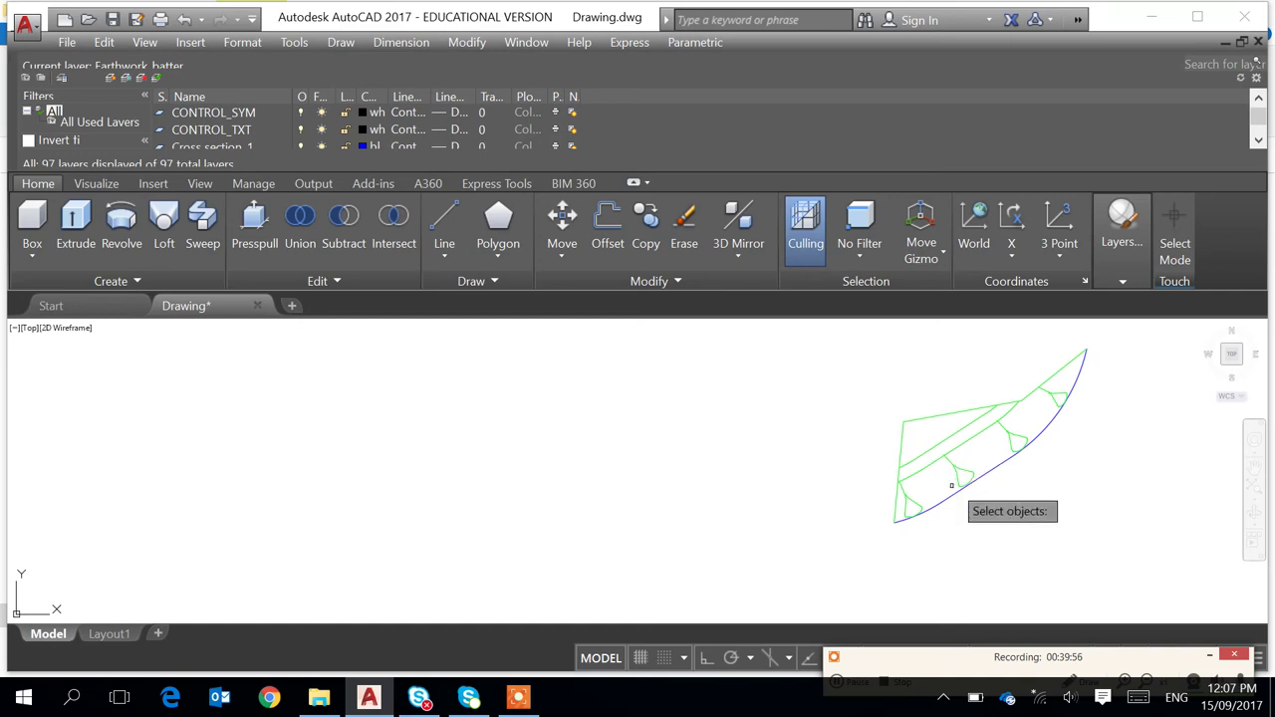
{"action": "left_click", "coordinate": [958, 476]}
{"action": "key", "text": "Return"}
{"action": "scroll", "coordinate": [942, 477], "scroll_direction": "up", "scroll_amount": 5}
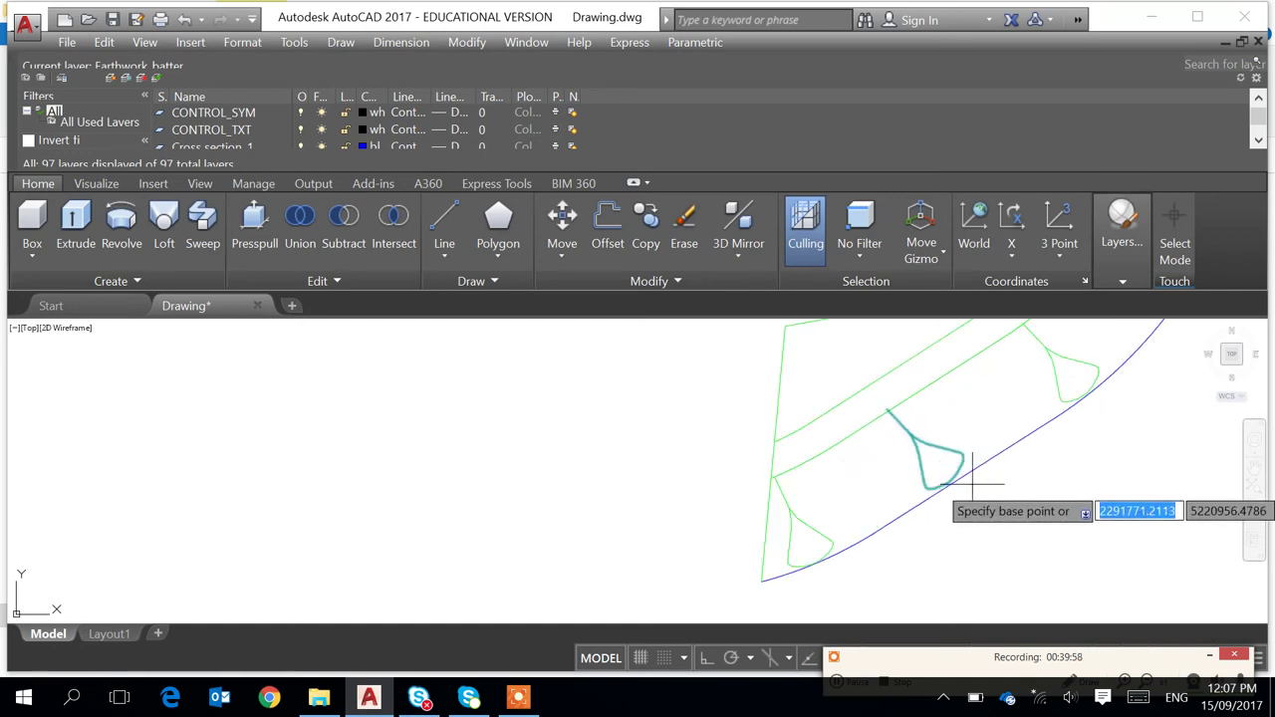
{"action": "left_click", "coordinate": [936, 478]}
{"action": "middle_click_drag", "start_coordinate": [863, 441], "coordinate": [931, 515]}
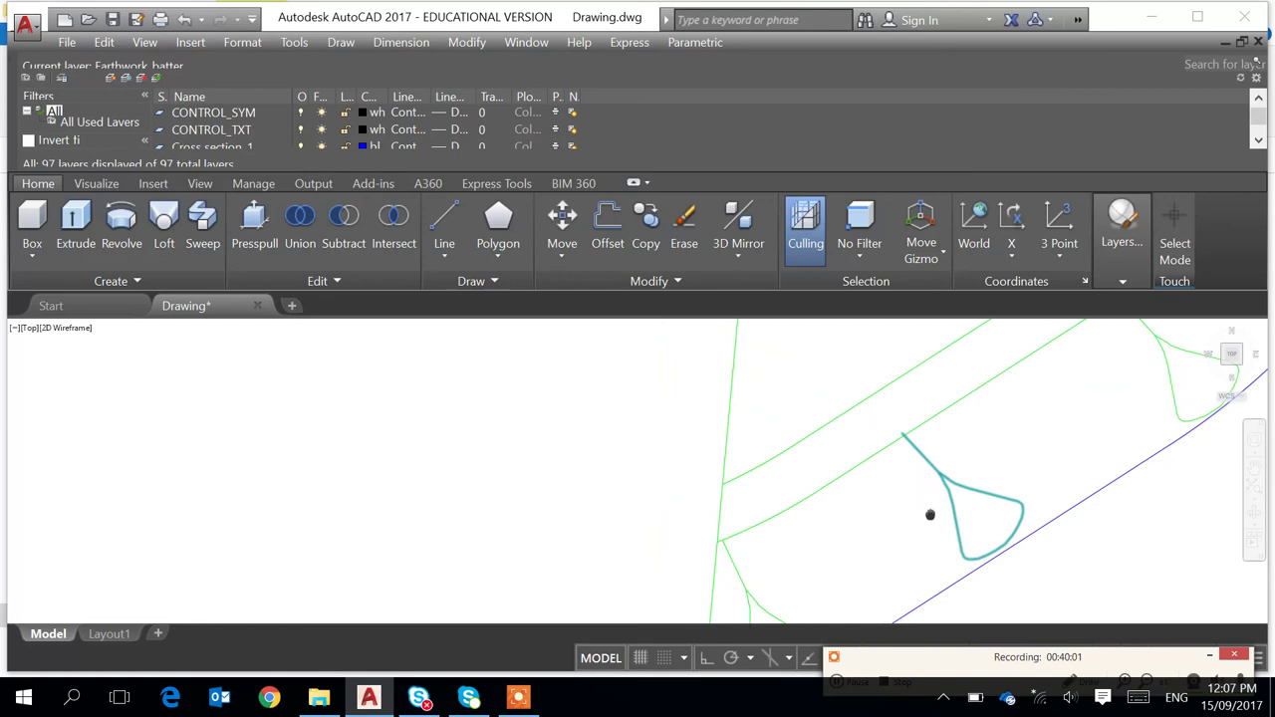
{"action": "left_click", "coordinate": [898, 445]}
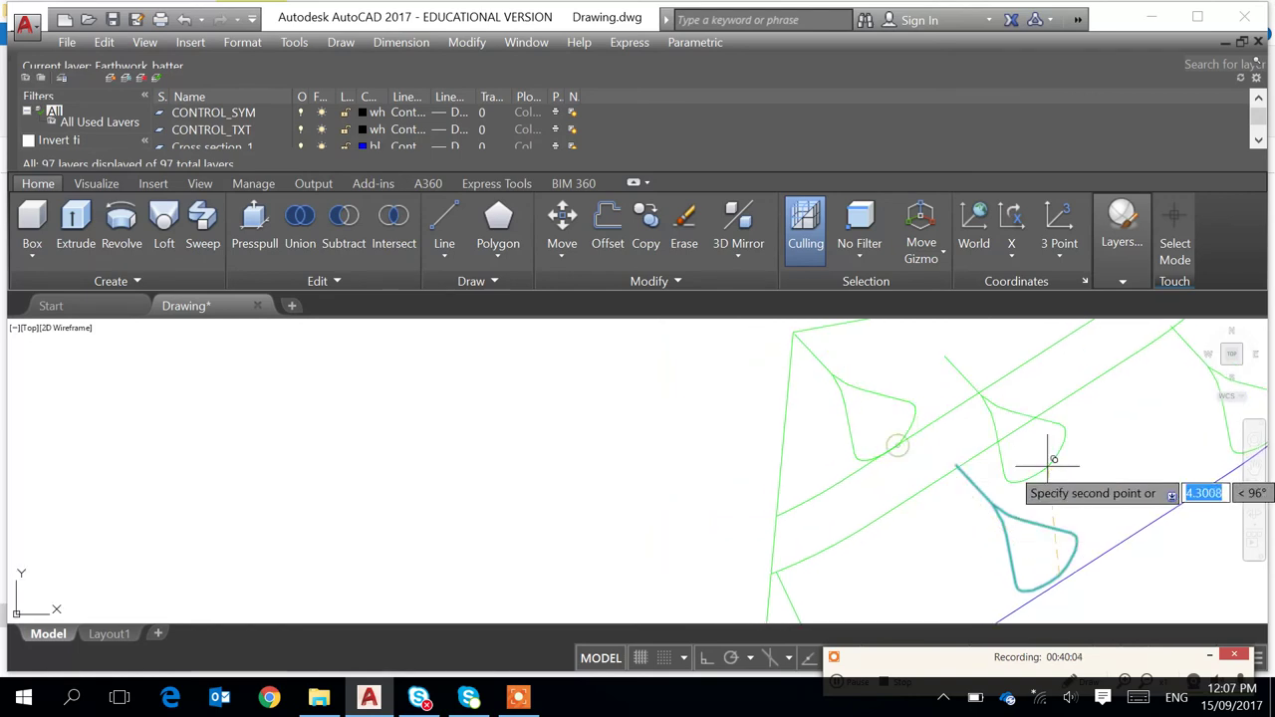
{"action": "scroll", "coordinate": [1044, 512], "scroll_direction": "down", "scroll_amount": 5}
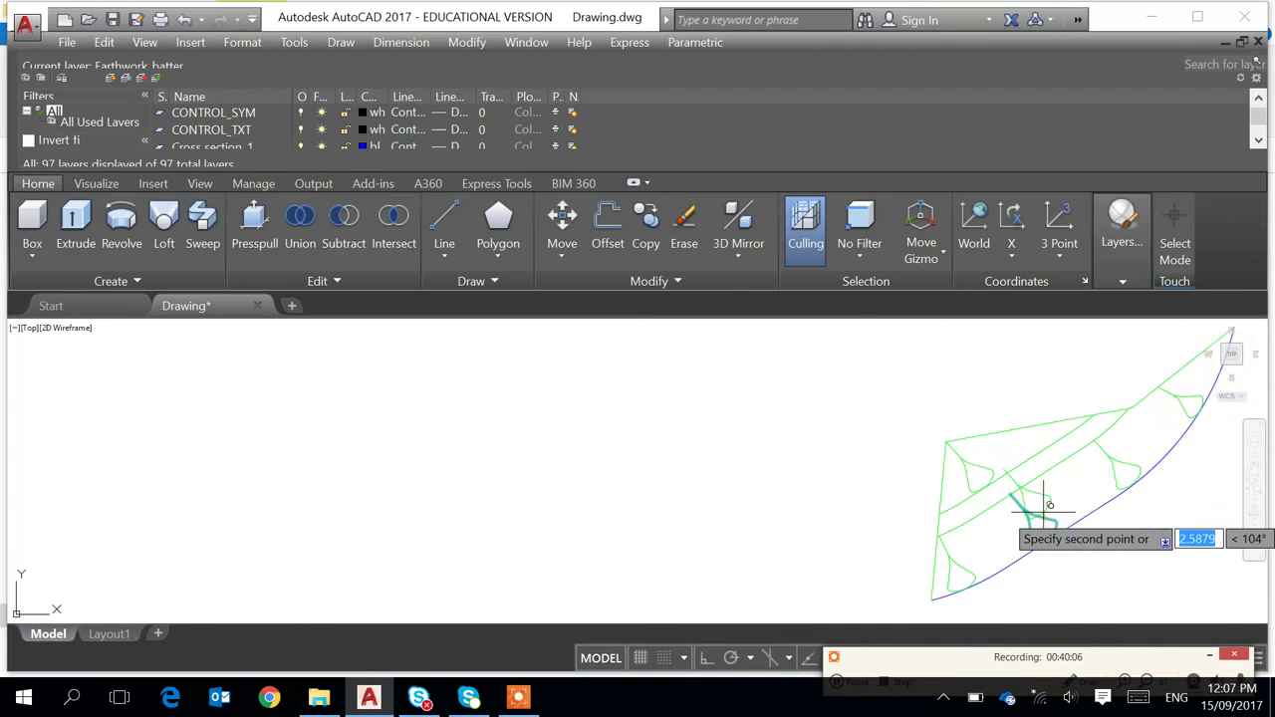
{"action": "key", "text": "Escape"}
Copy the northern section's two batter symbols onto the road plan, using the blue road edge's western endpoint as base point and matching it near chainage 0
{"action": "middle_click_drag", "start_coordinate": [1073, 543], "coordinate": [970, 515]}
{"action": "scroll", "coordinate": [958, 514], "scroll_direction": "down", "scroll_amount": 3}
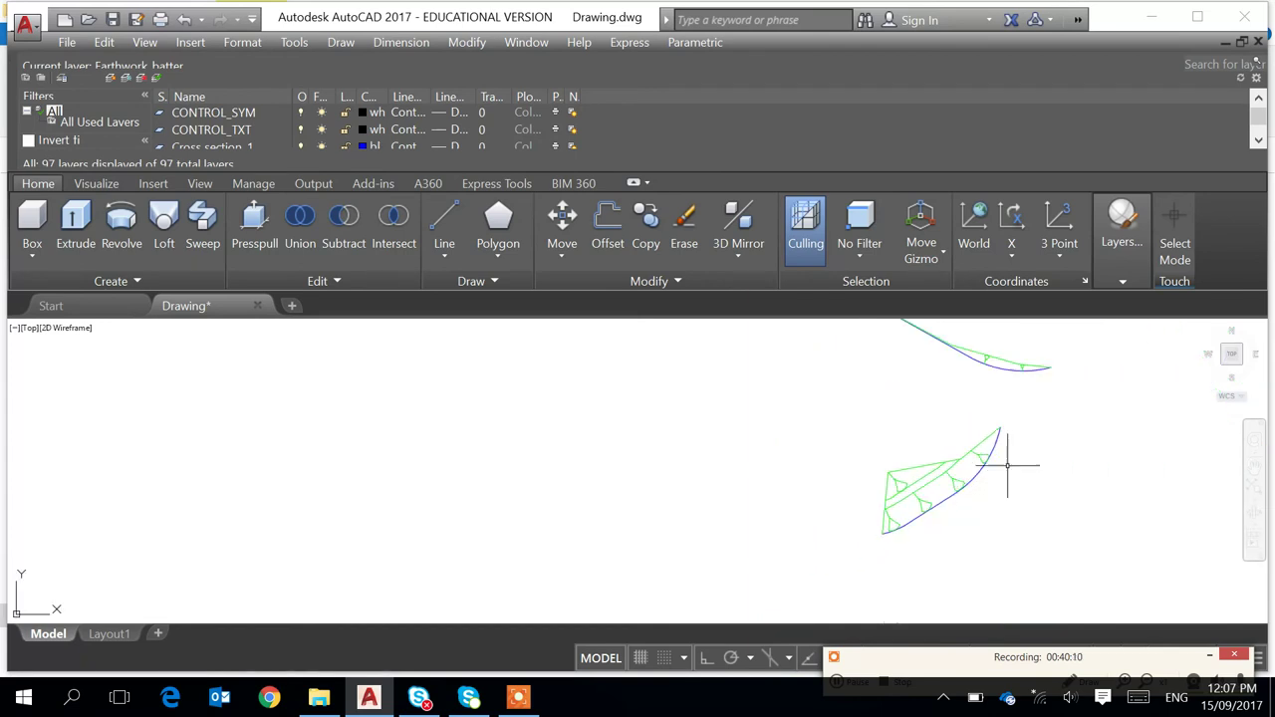
{"action": "scroll", "coordinate": [1007, 464], "scroll_direction": "down", "scroll_amount": 2}
{"action": "scroll", "coordinate": [989, 479], "scroll_direction": "up", "scroll_amount": 3}
{"action": "scroll", "coordinate": [989, 451], "scroll_direction": "down", "scroll_amount": 3}
{"action": "scroll", "coordinate": [978, 470], "scroll_direction": "up", "scroll_amount": 2}
{"action": "middle_click_drag", "start_coordinate": [990, 365], "coordinate": [959, 476]}
{"action": "scroll", "coordinate": [956, 484], "scroll_direction": "up", "scroll_amount": 2}
{"action": "key", "text": "Return"}
{"action": "scroll", "coordinate": [959, 466], "scroll_direction": "up", "scroll_amount": 3}
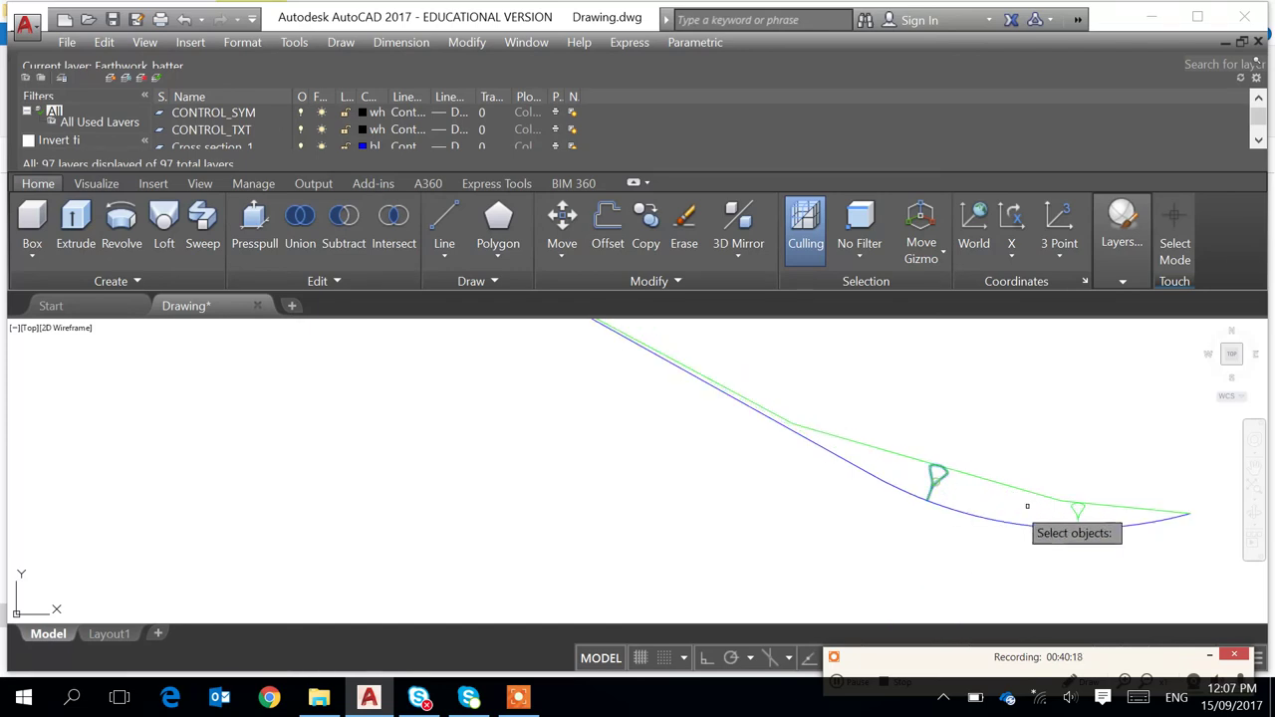
{"action": "left_click", "coordinate": [1082, 510]}
{"action": "key", "text": "Return"}
{"action": "scroll", "coordinate": [938, 497], "scroll_direction": "down", "scroll_amount": 4}
{"action": "scroll", "coordinate": [665, 355], "scroll_direction": "up", "scroll_amount": 4}
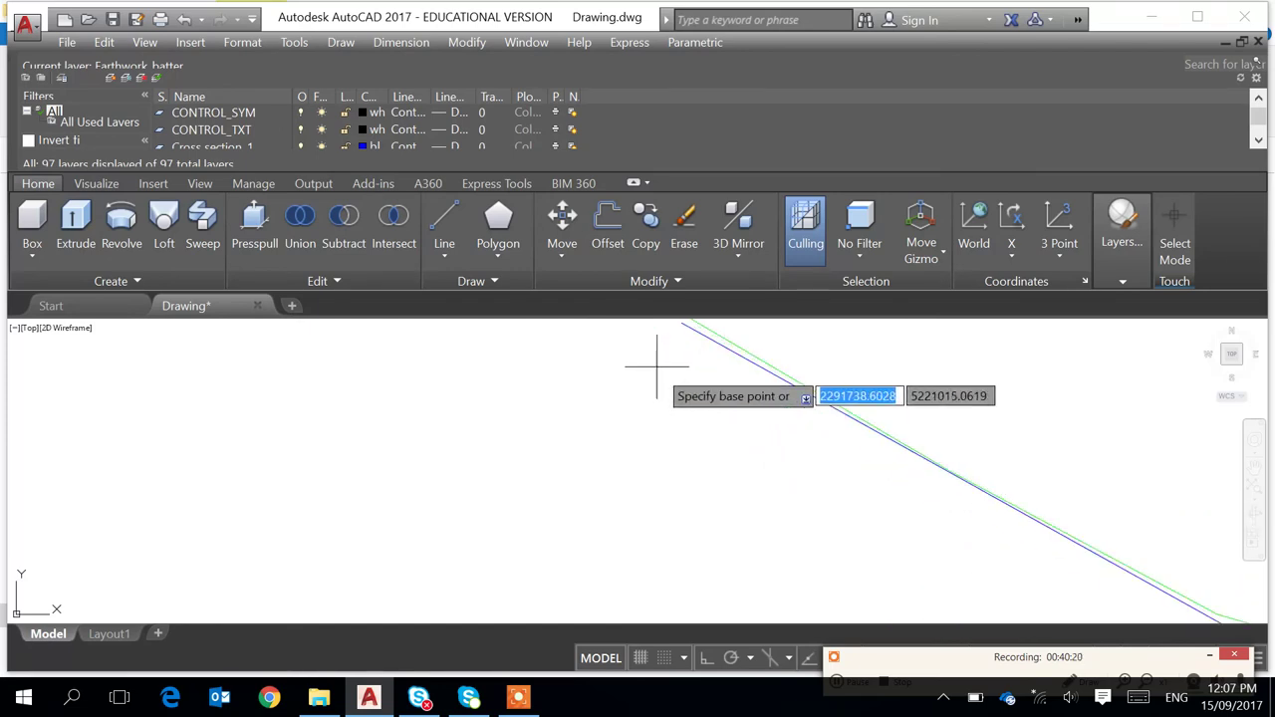
{"action": "left_click", "coordinate": [682, 323]}
{"action": "scroll", "coordinate": [947, 385], "scroll_direction": "down", "scroll_amount": 8}
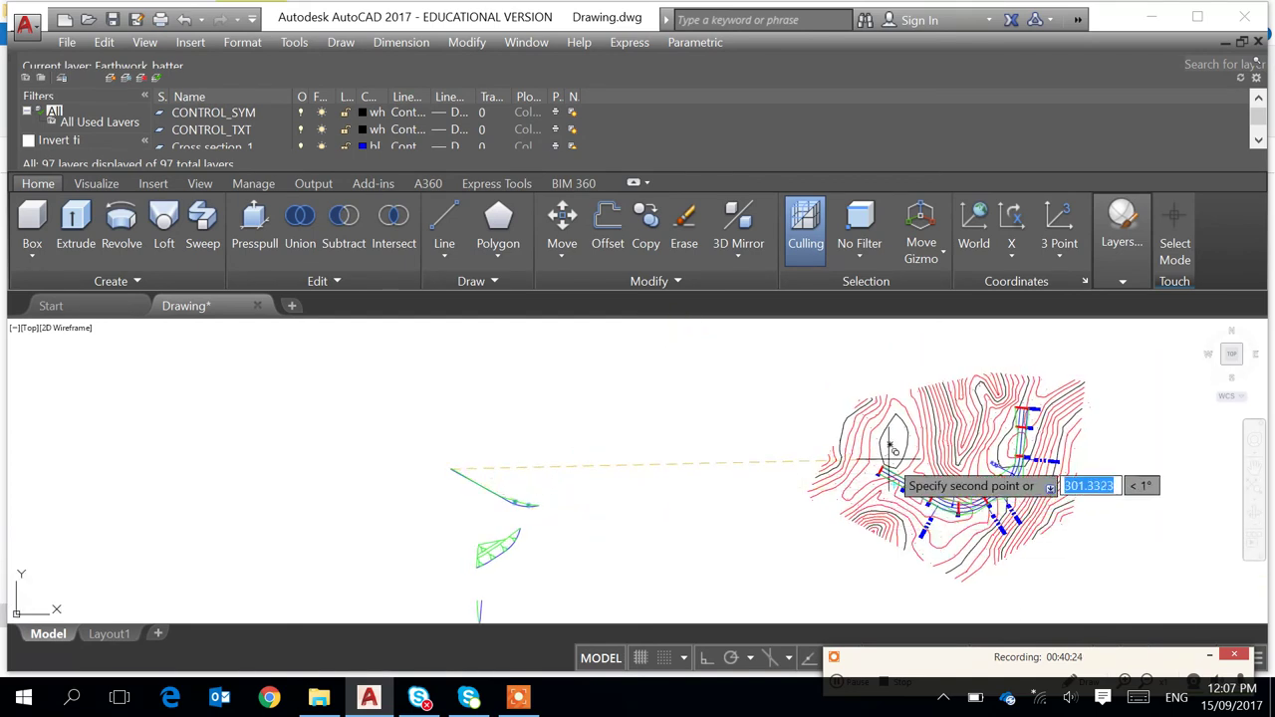
{"action": "scroll", "coordinate": [887, 493], "scroll_direction": "up", "scroll_amount": 6}
{"action": "scroll", "coordinate": [779, 458], "scroll_direction": "up", "scroll_amount": 2}
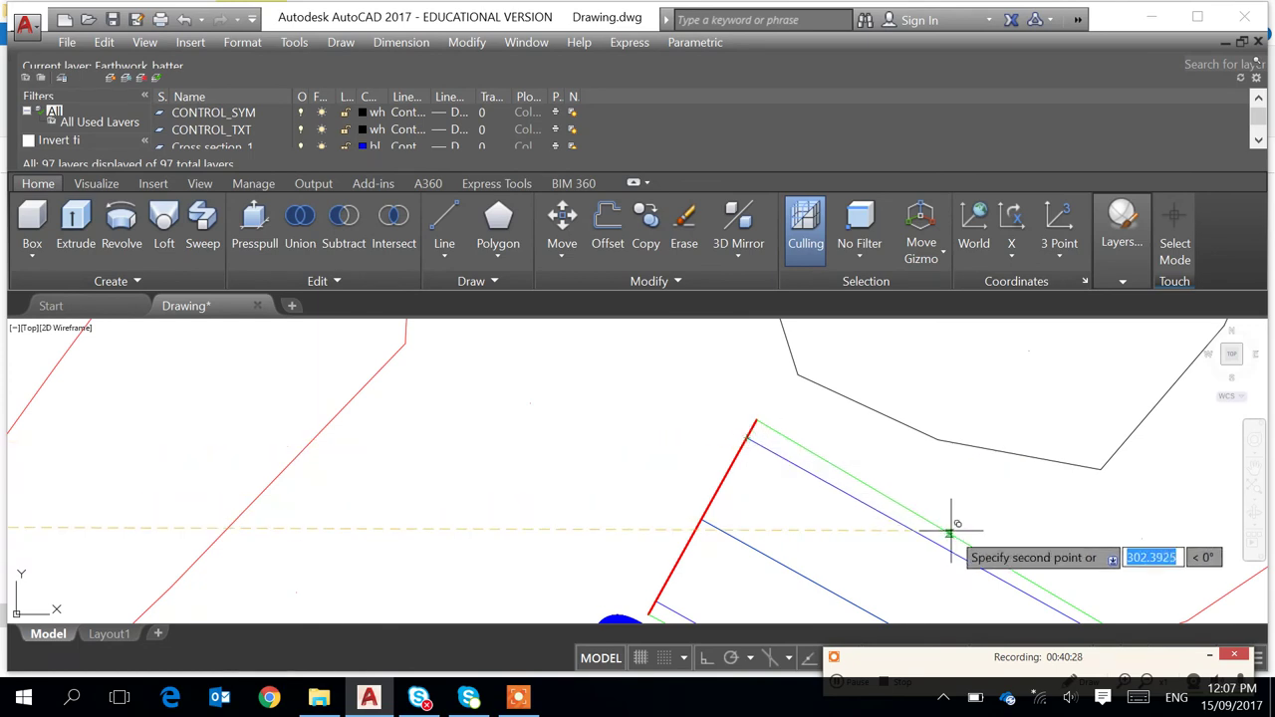
{"action": "middle_click_drag", "start_coordinate": [997, 584], "coordinate": [749, 445]}
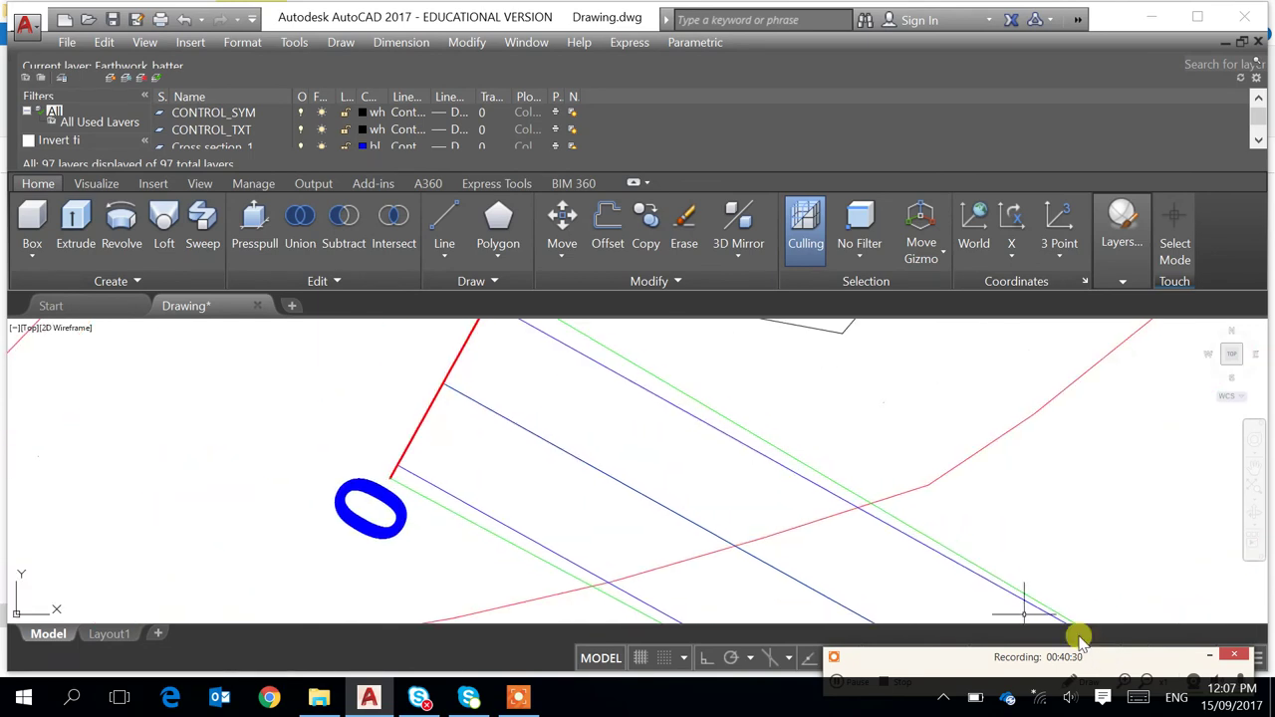
{"action": "scroll", "coordinate": [803, 458], "scroll_direction": "down", "scroll_amount": 2}
{"action": "scroll", "coordinate": [876, 538], "scroll_direction": "down", "scroll_amount": 2}
{"action": "middle_click_drag", "start_coordinate": [906, 555], "coordinate": [649, 377]}
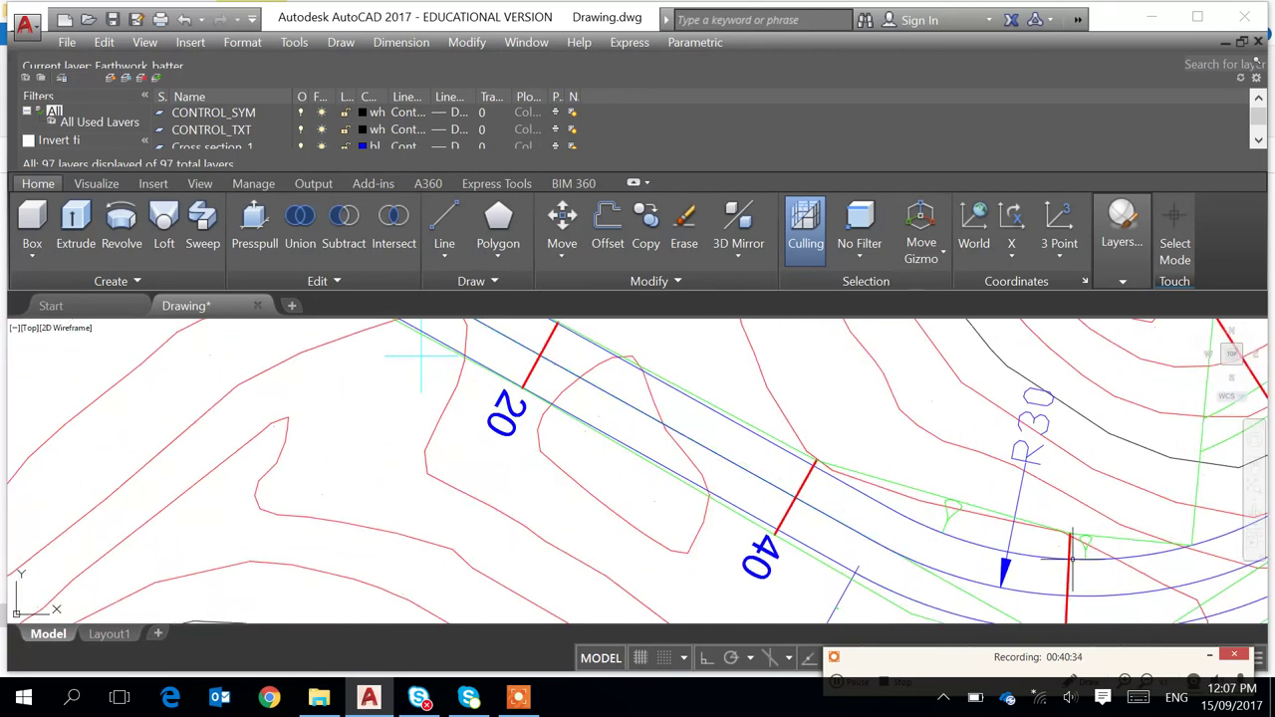
Copy the middle section's five batter symbols onto the road plan, aligning the section's northwest corner with the batter corner by chainage 80
{"action": "scroll", "coordinate": [1072, 560], "scroll_direction": "down", "scroll_amount": 5}
{"action": "scroll", "coordinate": [637, 572], "scroll_direction": "up", "scroll_amount": 4}
{"action": "middle_click_drag", "start_coordinate": [660, 584], "coordinate": [740, 441]}
{"action": "key", "text": "Return"}
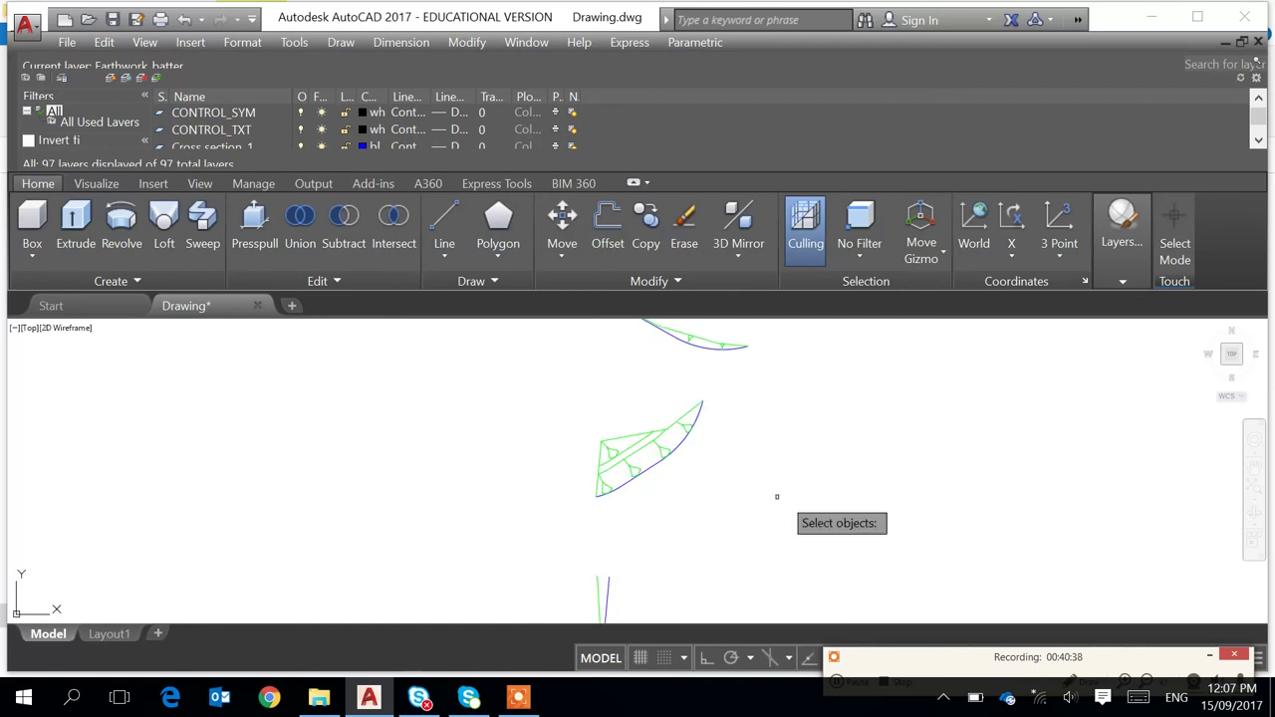
{"action": "left_click", "coordinate": [606, 482]}
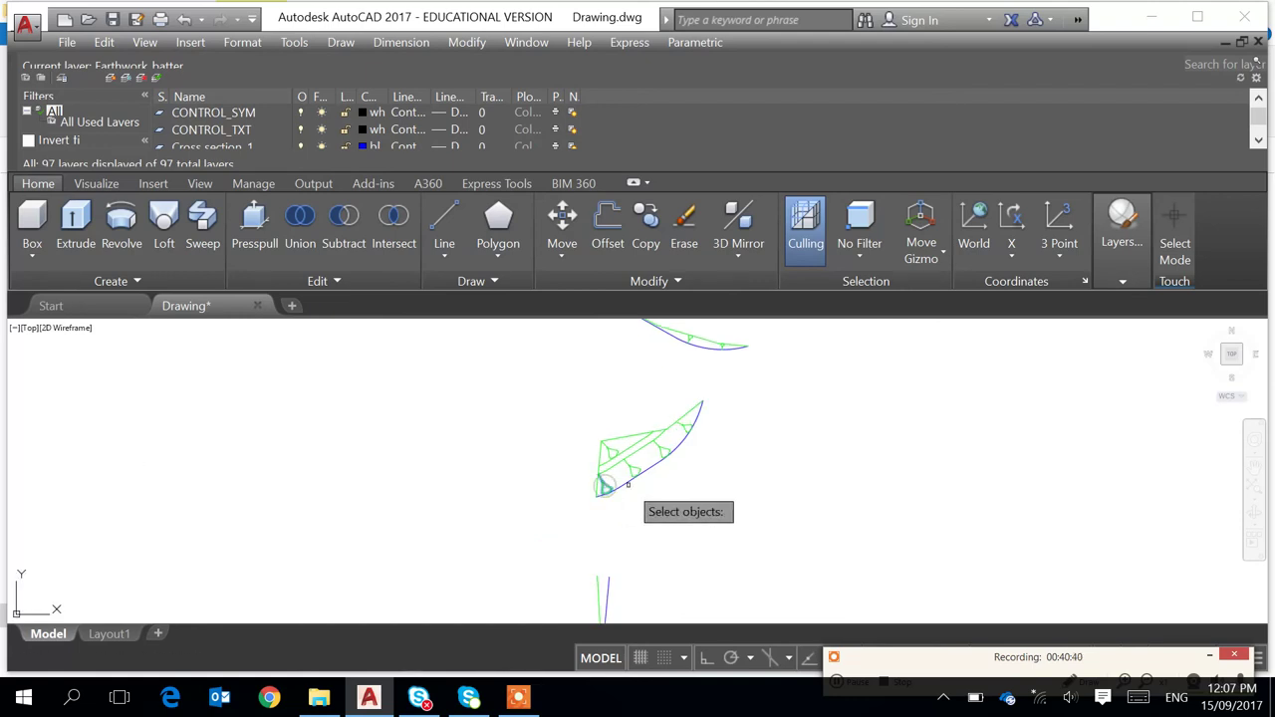
{"action": "left_click", "coordinate": [633, 467]}
{"action": "left_click", "coordinate": [662, 450]}
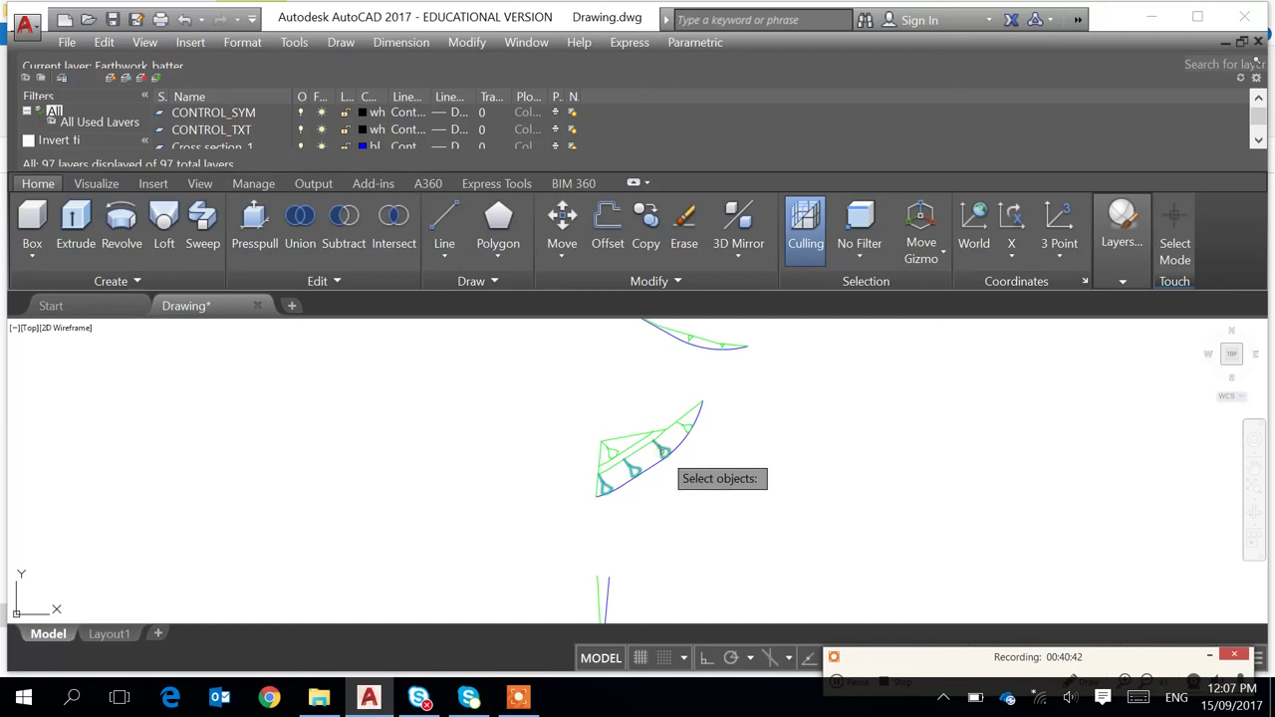
{"action": "left_click", "coordinate": [688, 428]}
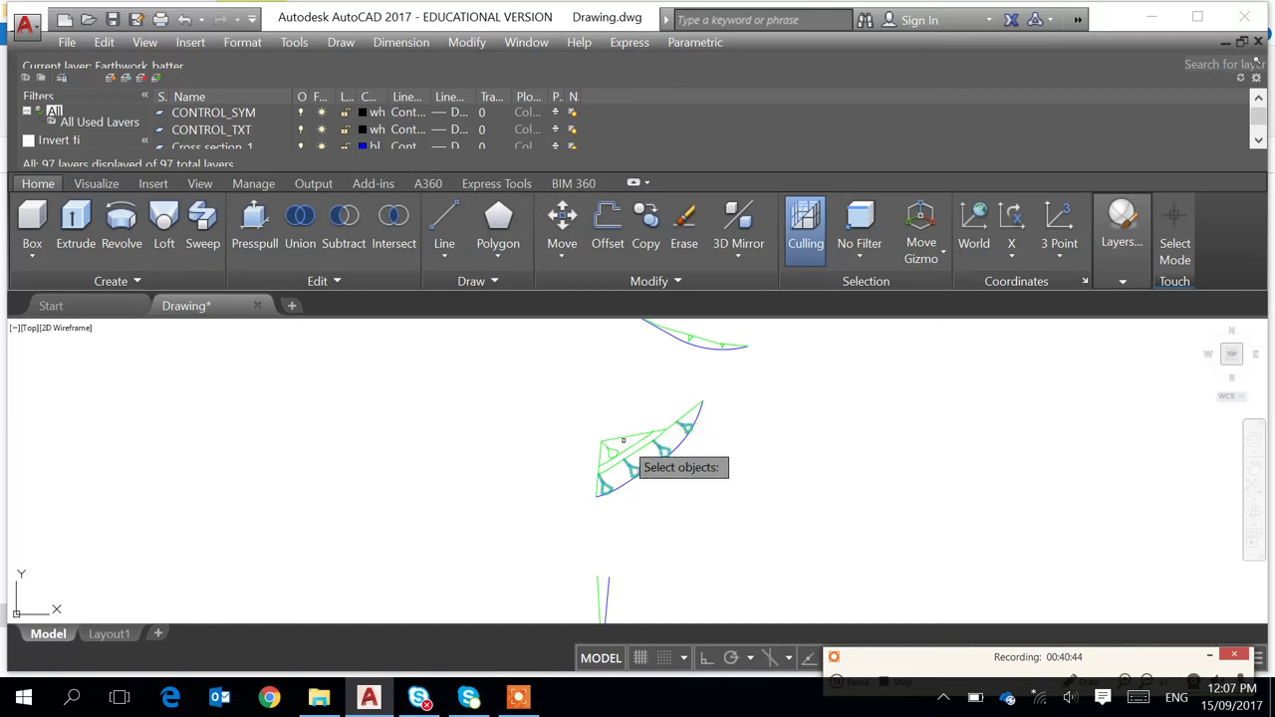
{"action": "left_click", "coordinate": [611, 449]}
{"action": "key", "text": "Return"}
{"action": "scroll", "coordinate": [603, 447], "scroll_direction": "up", "scroll_amount": 6}
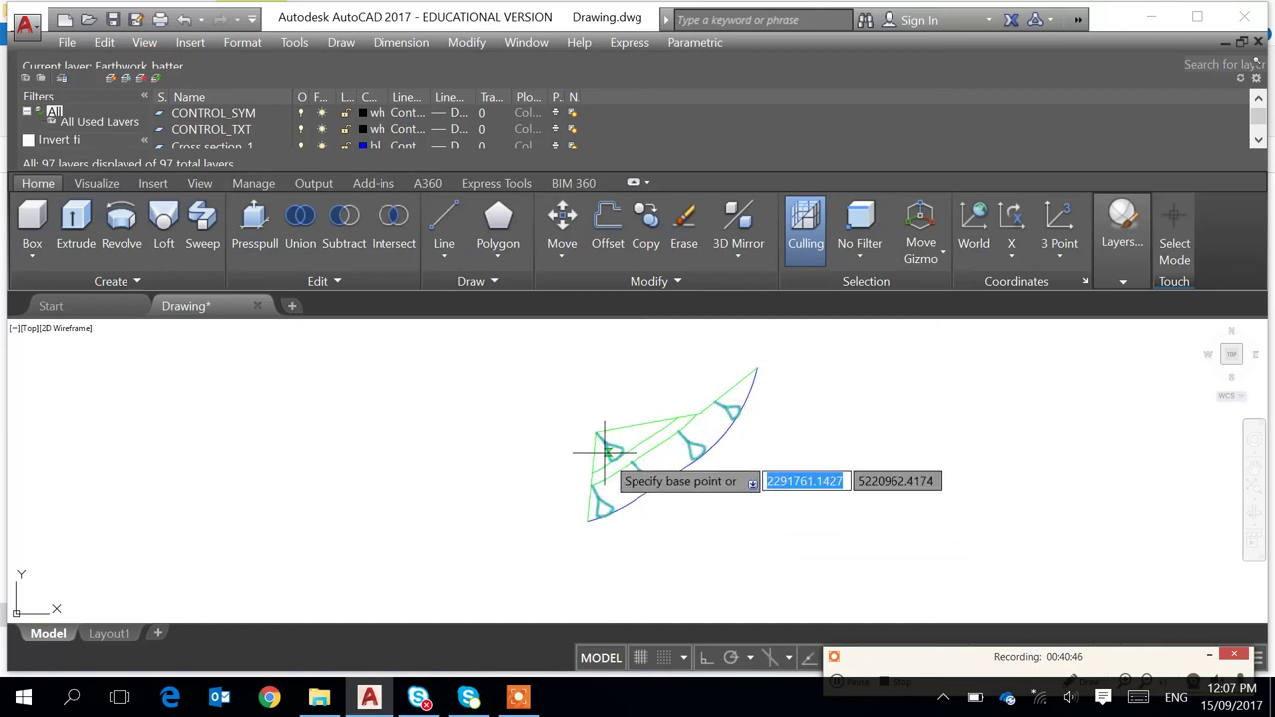
{"action": "scroll", "coordinate": [557, 438], "scroll_direction": "up", "scroll_amount": 6}
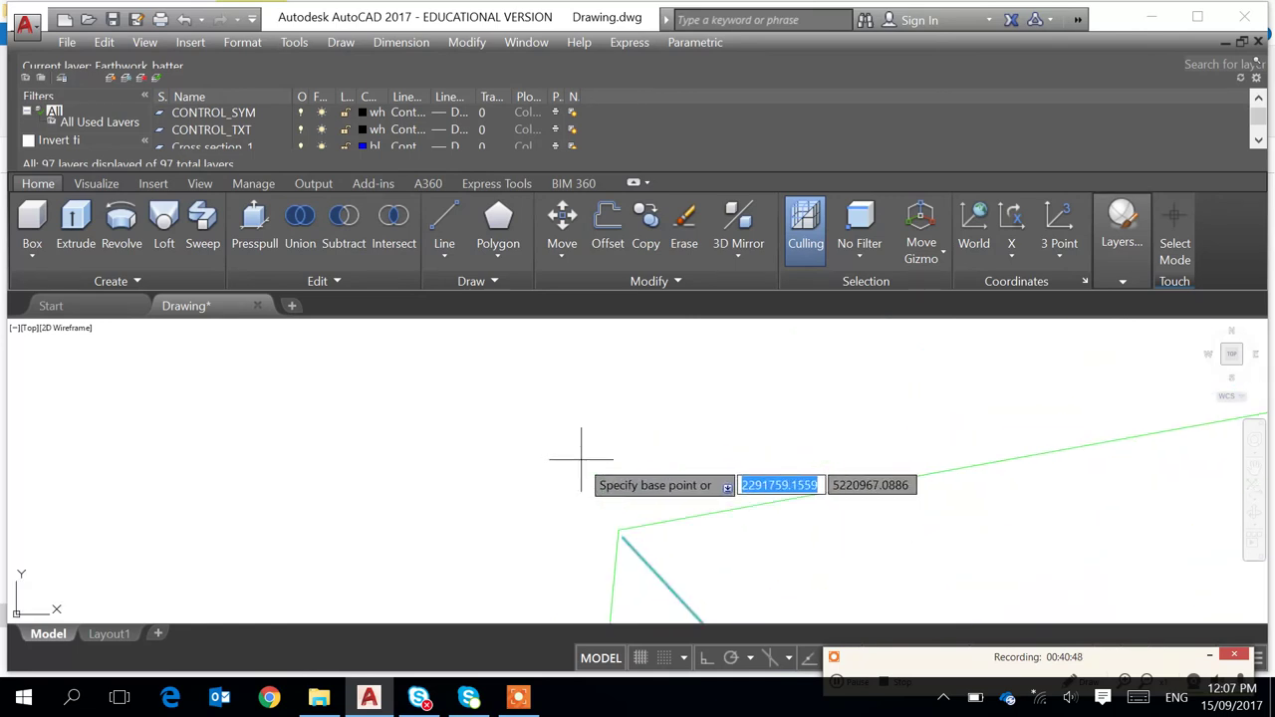
{"action": "left_click", "coordinate": [620, 527]}
{"action": "scroll", "coordinate": [823, 464], "scroll_direction": "down", "scroll_amount": 5}
{"action": "scroll", "coordinate": [861, 485], "scroll_direction": "down", "scroll_amount": 3}
{"action": "middle_click_drag", "start_coordinate": [1047, 512], "coordinate": [547, 449]}
{"action": "scroll", "coordinate": [568, 455], "scroll_direction": "down", "scroll_amount": 2}
{"action": "scroll", "coordinate": [1031, 498], "scroll_direction": "down", "scroll_amount": 1}
{"action": "middle_click_drag", "start_coordinate": [1031, 498], "coordinate": [785, 584]}
{"action": "scroll", "coordinate": [847, 557], "scroll_direction": "up", "scroll_amount": 8}
{"action": "scroll", "coordinate": [959, 576], "scroll_direction": "up", "scroll_amount": 3}
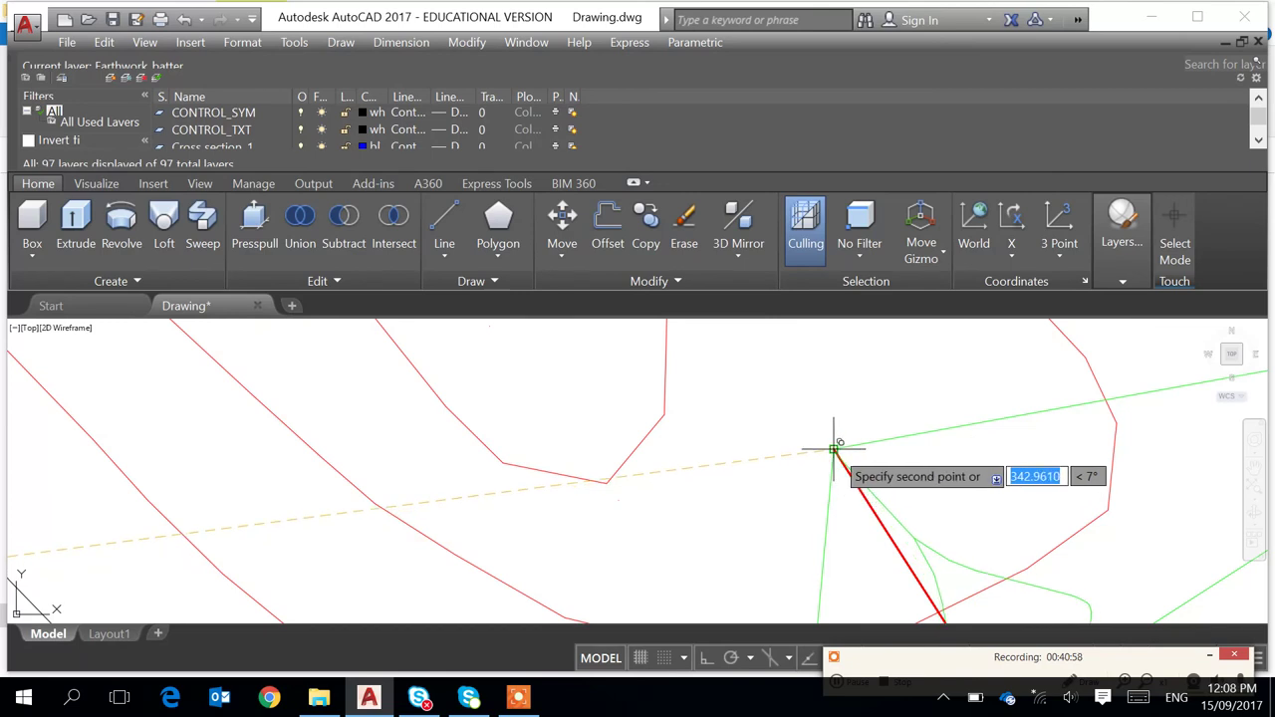
{"action": "key", "text": "Escape"}
Review the batter symbols copied onto the road plan along the alignment from chainage 0 to 153.40
{"action": "scroll", "coordinate": [890, 449], "scroll_direction": "down", "scroll_amount": 6}
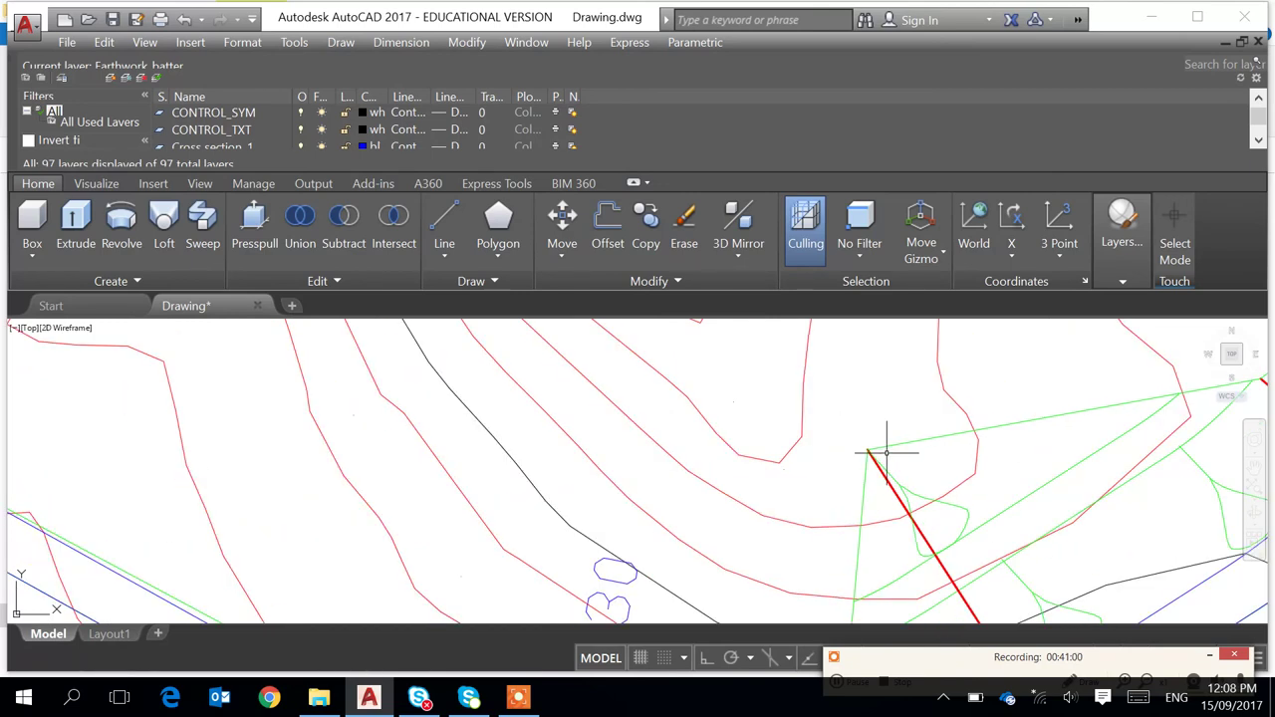
{"action": "middle_click_drag", "start_coordinate": [757, 468], "coordinate": [757, 504]}
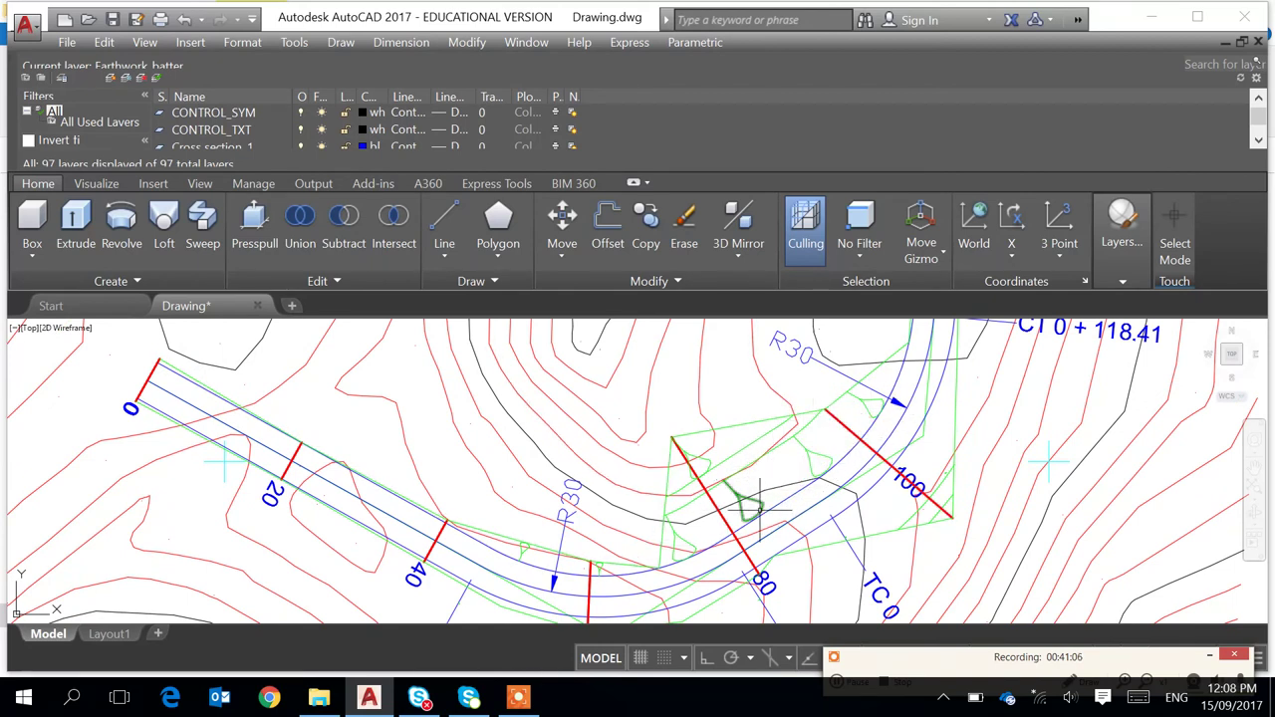
{"action": "middle_click_drag", "start_coordinate": [822, 470], "coordinate": [685, 656]}
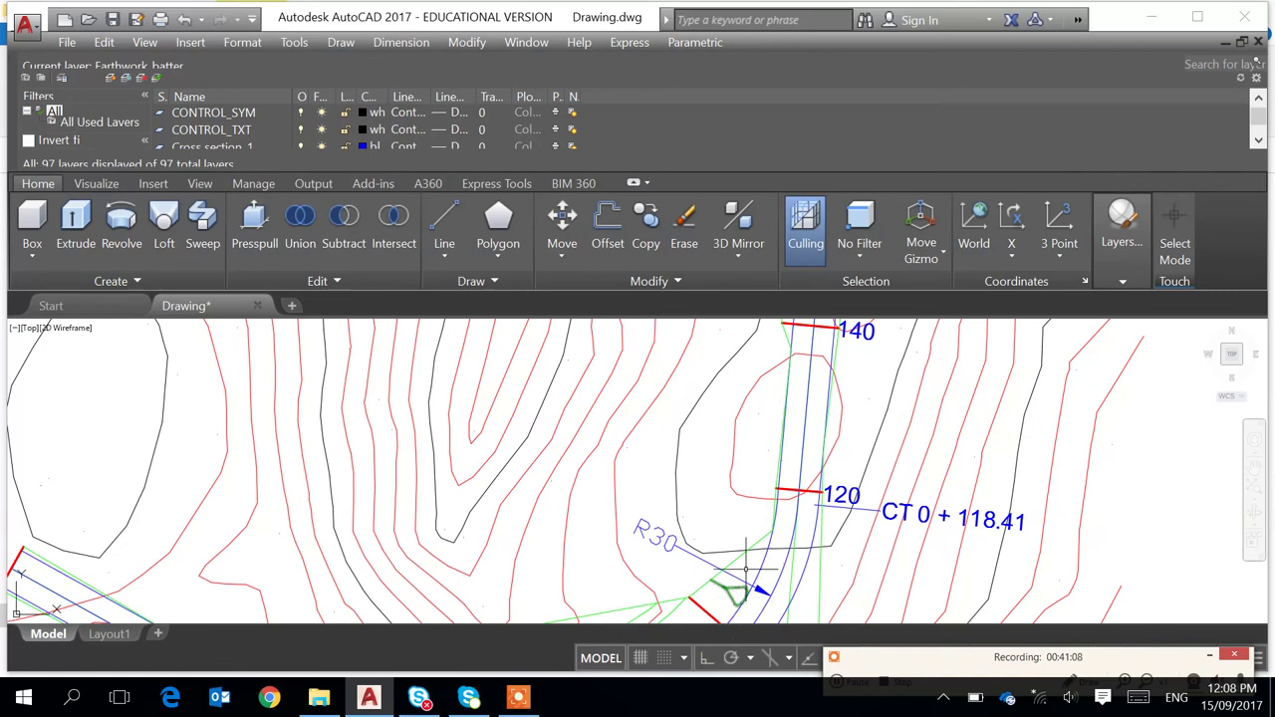
{"action": "scroll", "coordinate": [799, 385], "scroll_direction": "down", "scroll_amount": 2}
{"action": "middle_click_drag", "start_coordinate": [799, 385], "coordinate": [764, 524]}
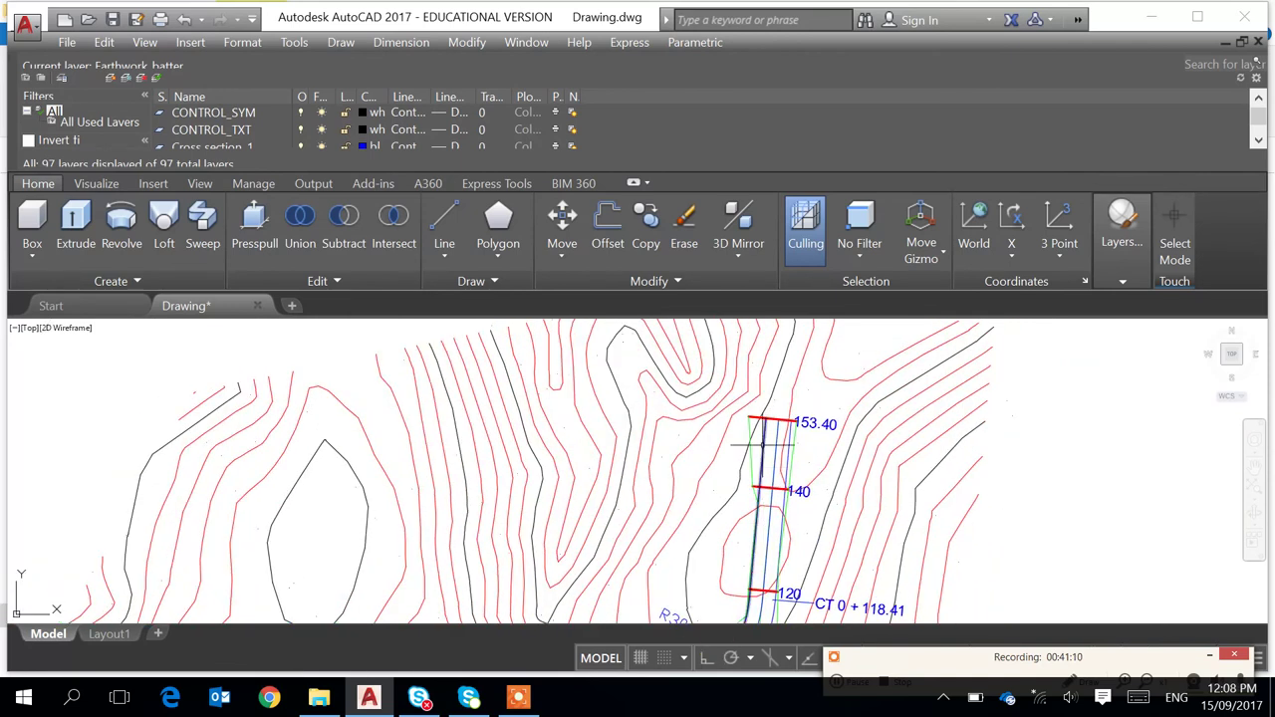
{"action": "scroll", "coordinate": [715, 516], "scroll_direction": "down", "scroll_amount": 2}
{"action": "middle_click_drag", "start_coordinate": [679, 605], "coordinate": [777, 346]}
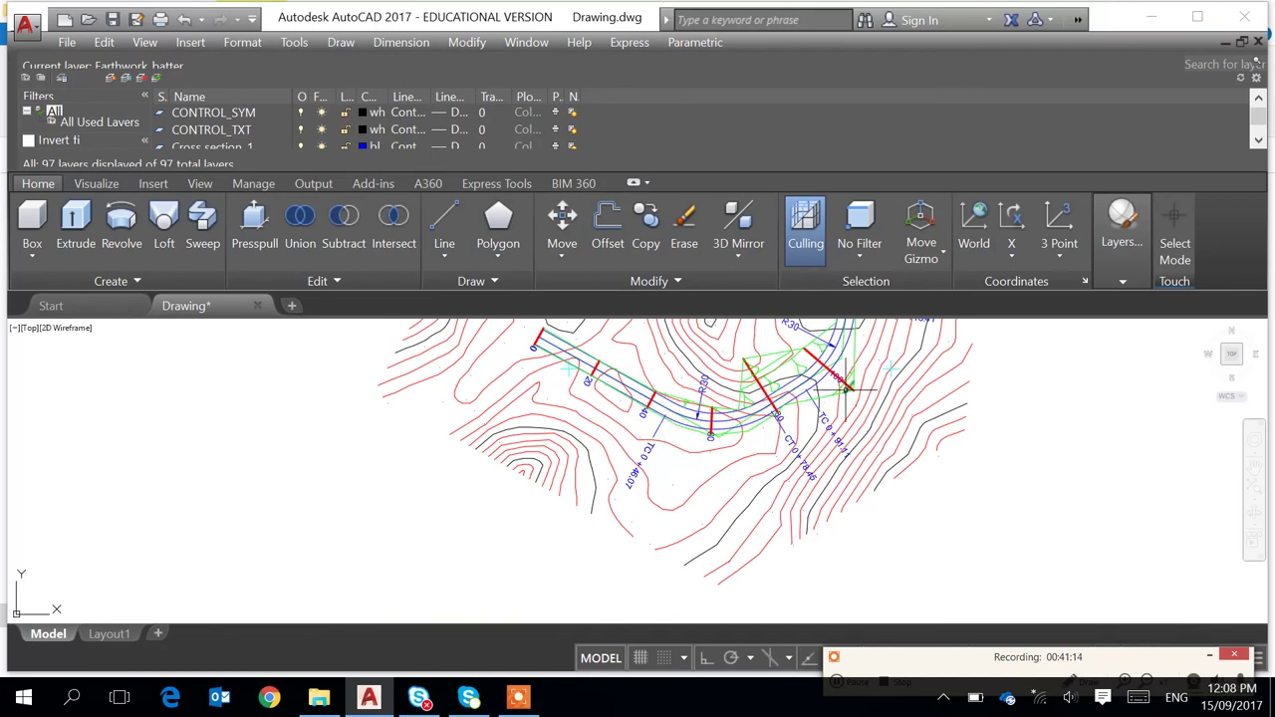
Examine the other plan copy with bold green batter lines, checking its symbols on both sides of the road
{"action": "scroll", "coordinate": [825, 398], "scroll_direction": "down", "scroll_amount": 5}
{"action": "middle_click_drag", "start_coordinate": [421, 473], "coordinate": [537, 441]}
{"action": "scroll", "coordinate": [499, 419], "scroll_direction": "up", "scroll_amount": 5}
{"action": "middle_click_drag", "start_coordinate": [562, 396], "coordinate": [809, 431]}
{"action": "scroll", "coordinate": [787, 531], "scroll_direction": "up", "scroll_amount": 4}
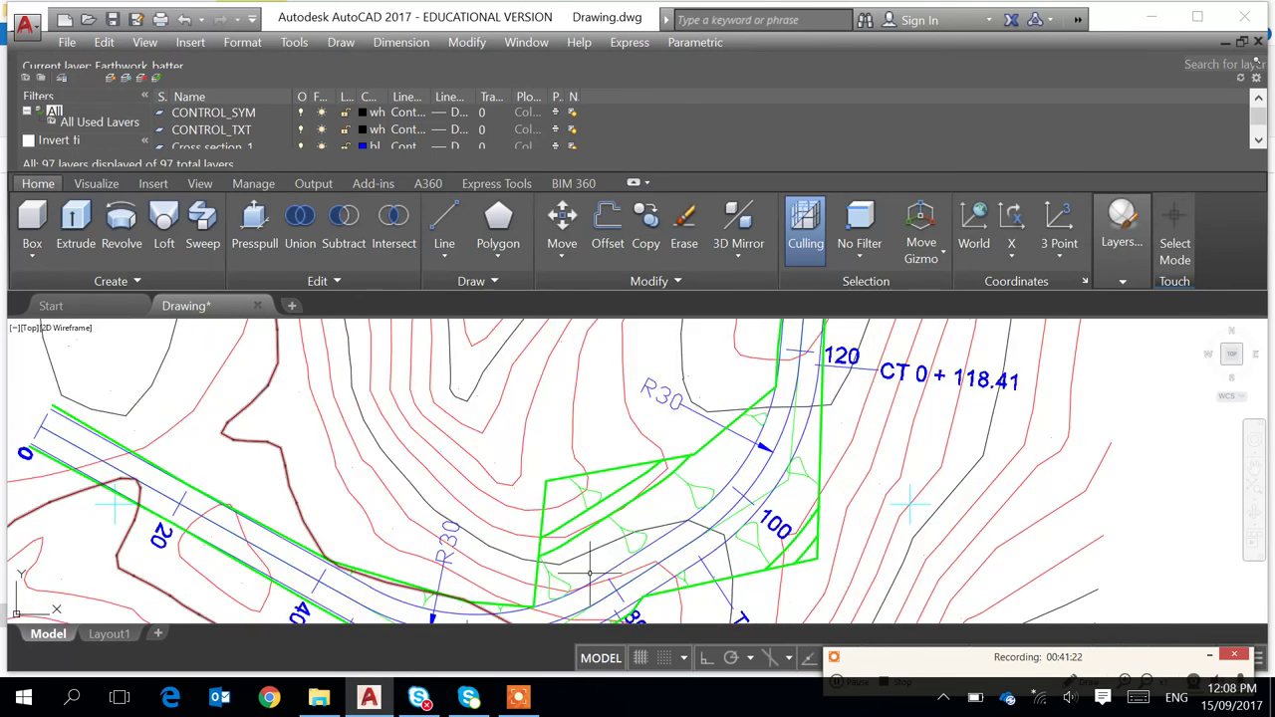
{"action": "scroll", "coordinate": [593, 565], "scroll_direction": "down", "scroll_amount": 6}
{"action": "scroll", "coordinate": [596, 565], "scroll_direction": "up", "scroll_amount": 2}
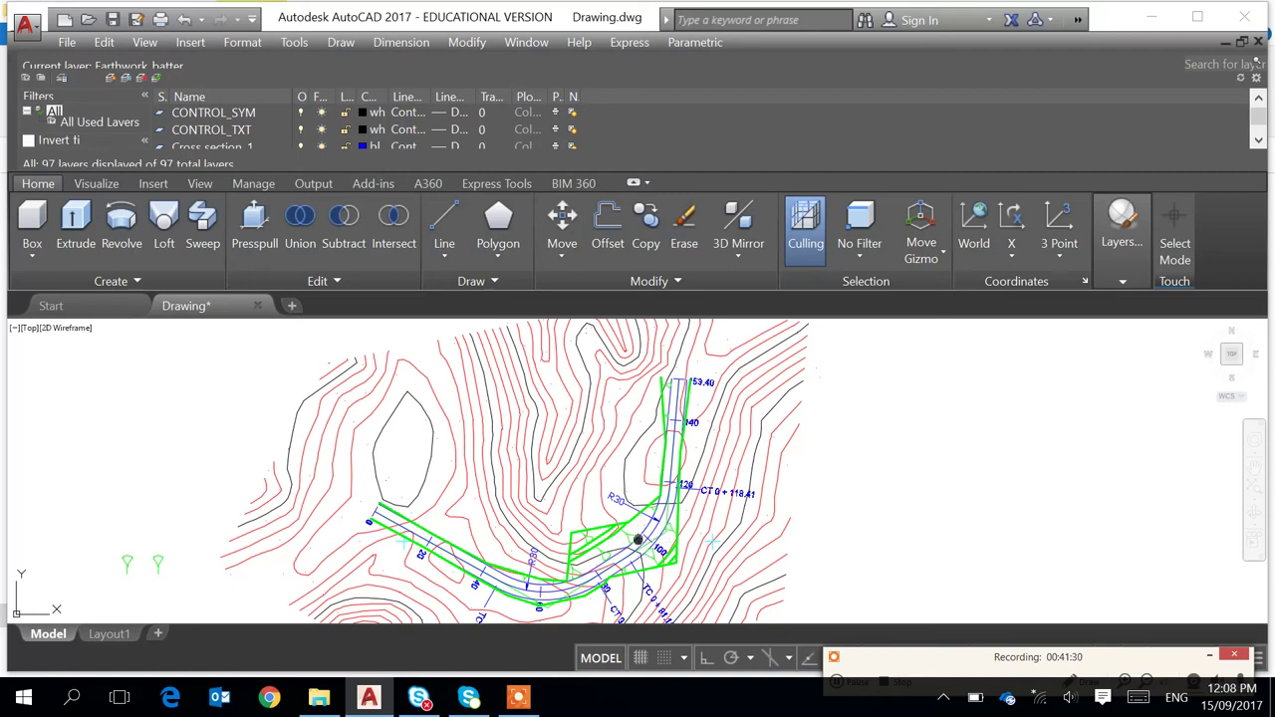
Examine the plan version with grey contours, checking how its batter lines, bench lines and symbols are presented
{"action": "scroll", "coordinate": [951, 450], "scroll_direction": "down", "scroll_amount": 4}
{"action": "middle_click_drag", "start_coordinate": [408, 500], "coordinate": [947, 499]}
{"action": "middle_click_drag", "start_coordinate": [444, 526], "coordinate": [902, 509]}
{"action": "scroll", "coordinate": [897, 510], "scroll_direction": "down", "scroll_amount": 4}
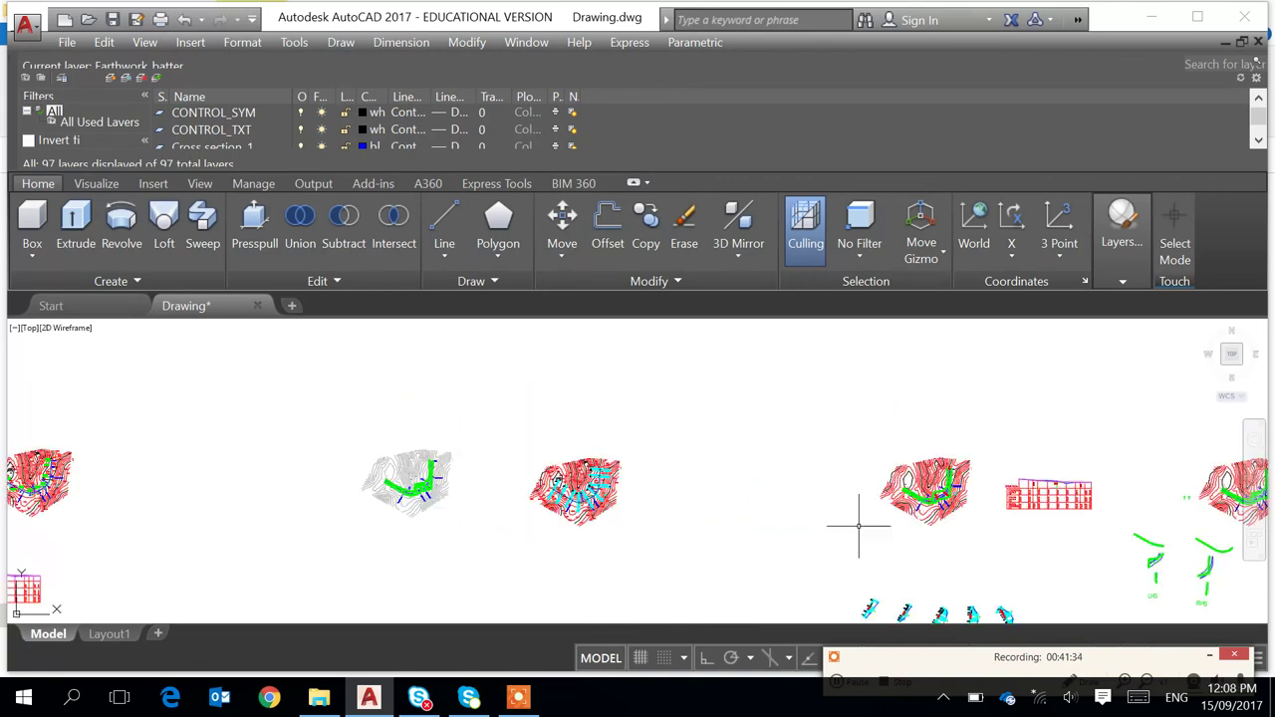
{"action": "middle_click_drag", "start_coordinate": [482, 535], "coordinate": [659, 535]}
{"action": "scroll", "coordinate": [621, 487], "scroll_direction": "up", "scroll_amount": 6}
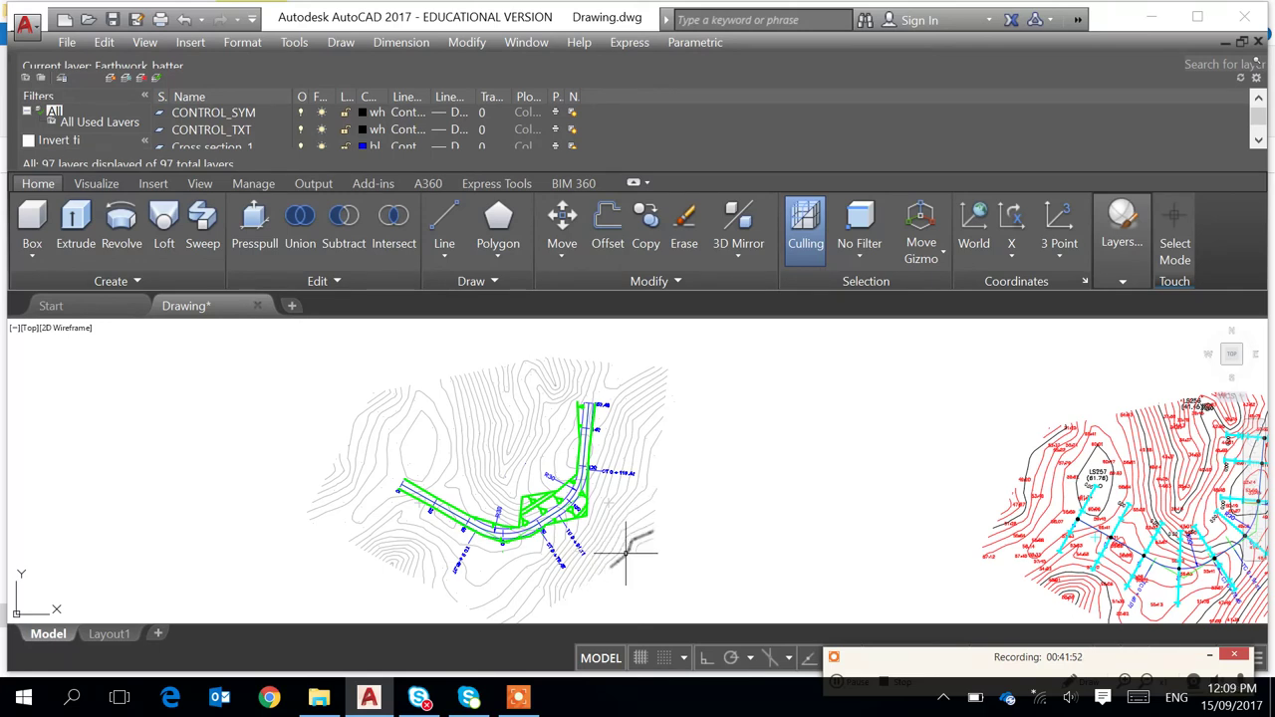
{"action": "scroll", "coordinate": [608, 509], "scroll_direction": "up", "scroll_amount": 2}
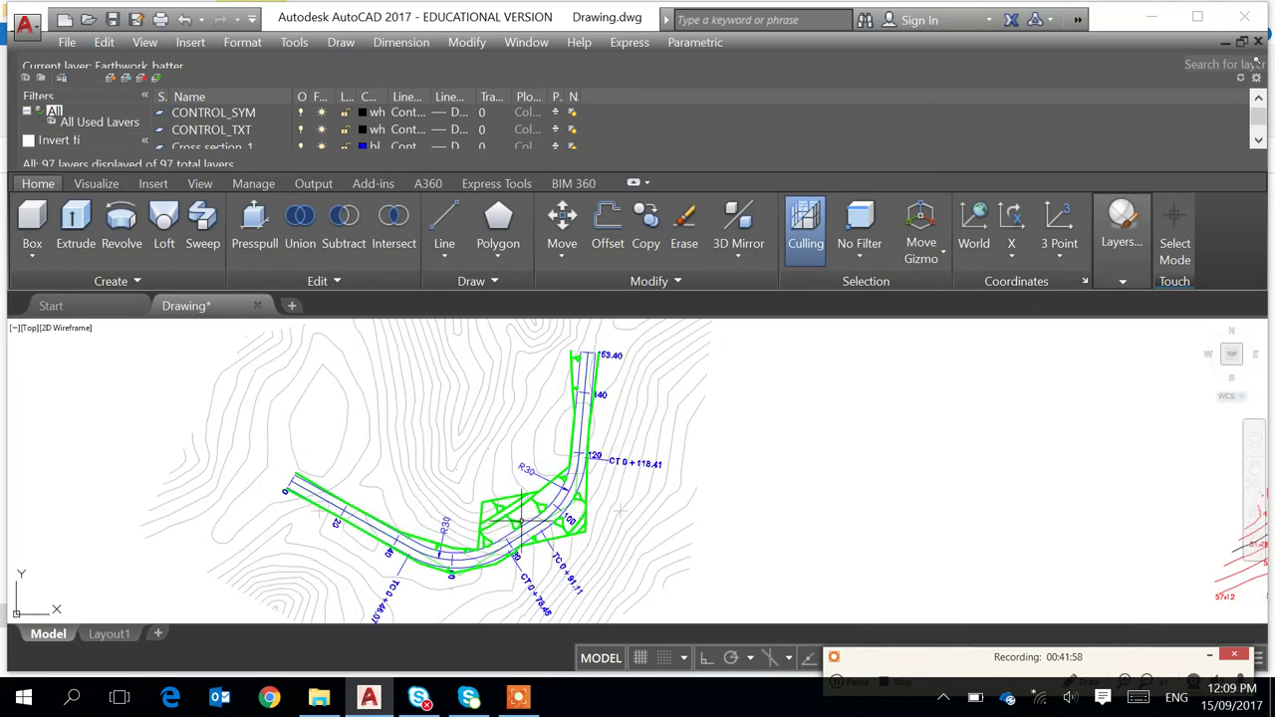
{"action": "scroll", "coordinate": [554, 530], "scroll_direction": "up", "scroll_amount": 2}
{"action": "scroll", "coordinate": [663, 509], "scroll_direction": "down", "scroll_amount": 2}
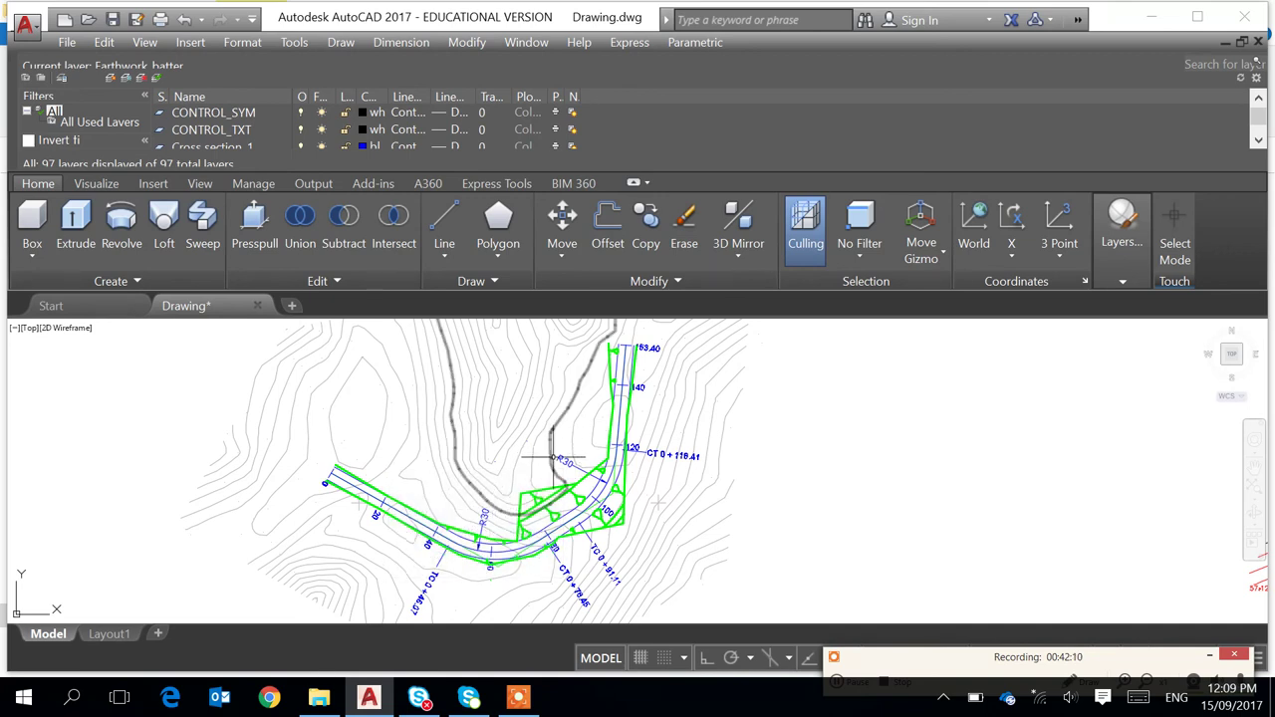
Examine the plan version with green batter lines and red section lines across the road
{"action": "scroll", "coordinate": [553, 458], "scroll_direction": "down", "scroll_amount": 3}
{"action": "scroll", "coordinate": [952, 528], "scroll_direction": "down", "scroll_amount": 3}
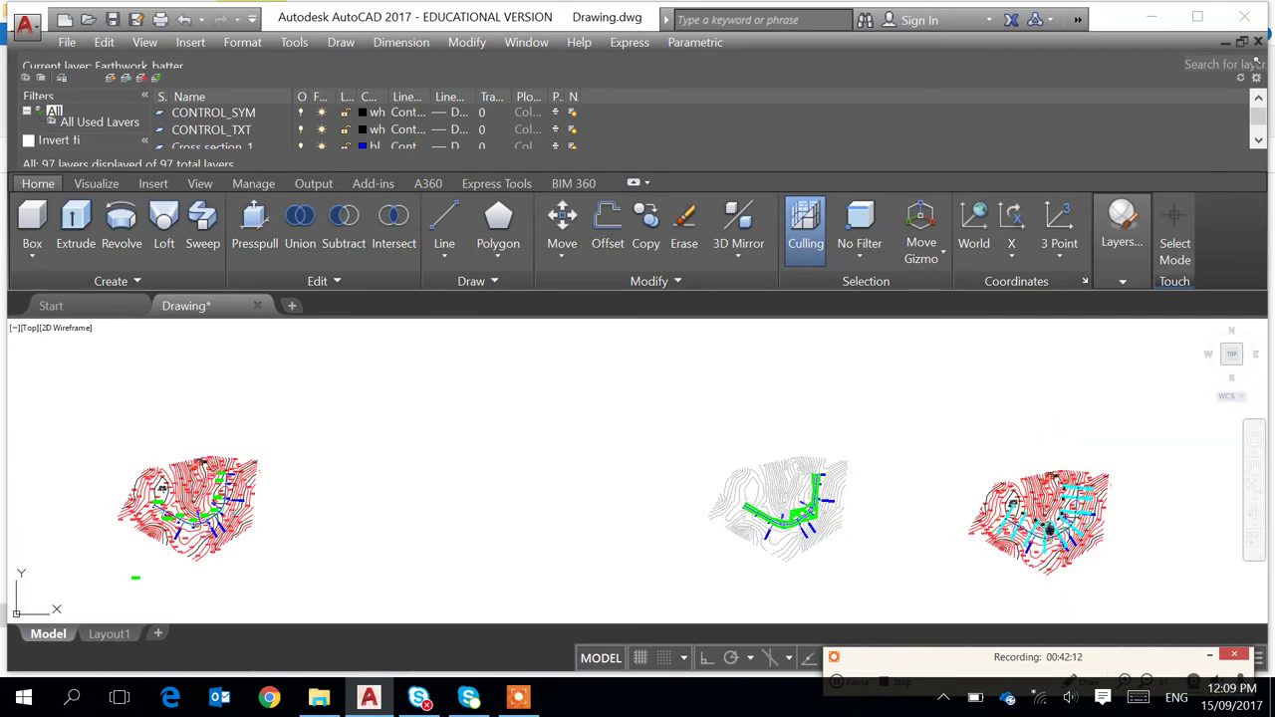
{"action": "middle_click_drag", "start_coordinate": [1050, 530], "coordinate": [432, 471]}
{"action": "scroll", "coordinate": [1025, 484], "scroll_direction": "up", "scroll_amount": 5}
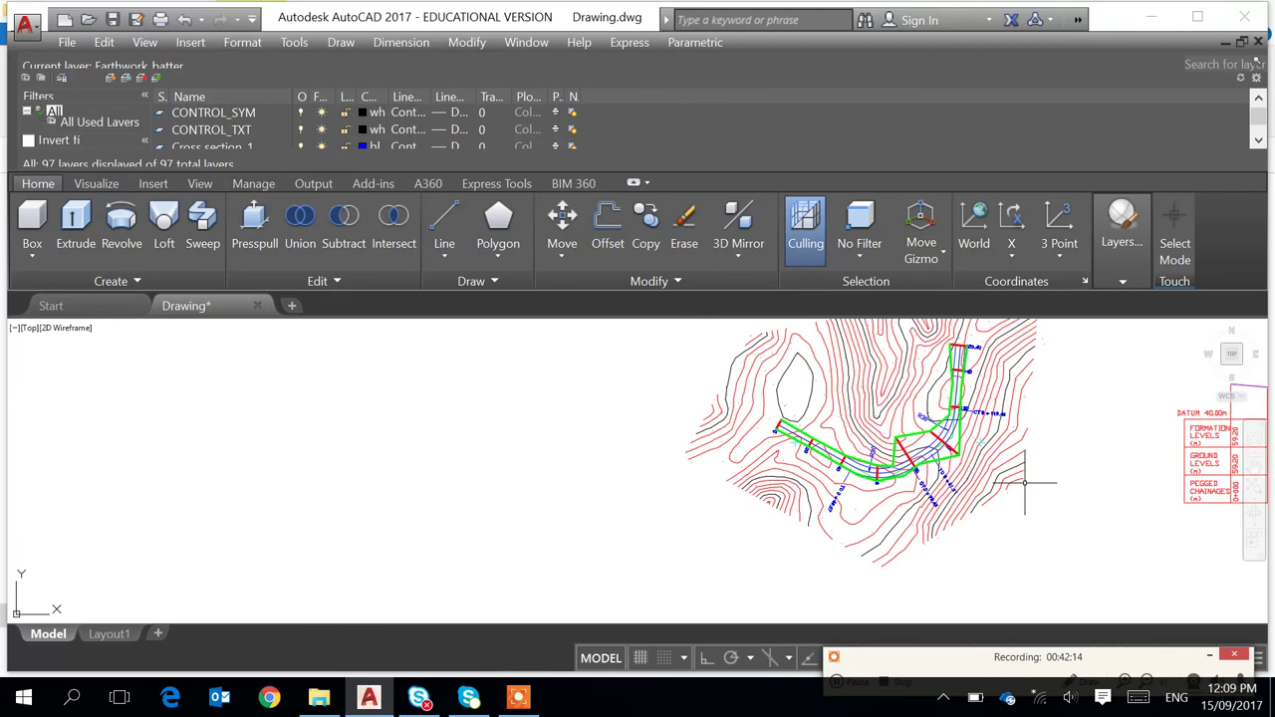
{"action": "scroll", "coordinate": [1025, 484], "scroll_direction": "down", "scroll_amount": 3}
{"action": "scroll", "coordinate": [956, 463], "scroll_direction": "up", "scroll_amount": 2}
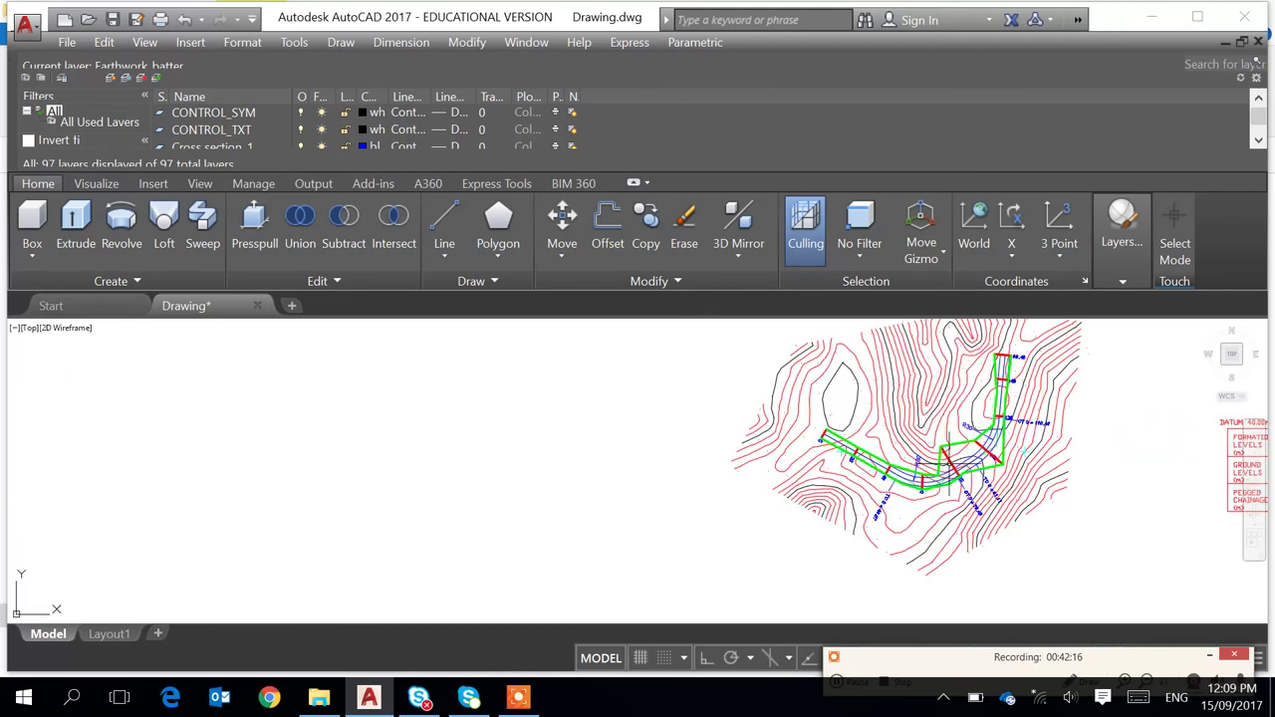
{"action": "scroll", "coordinate": [999, 449], "scroll_direction": "up", "scroll_amount": 4}
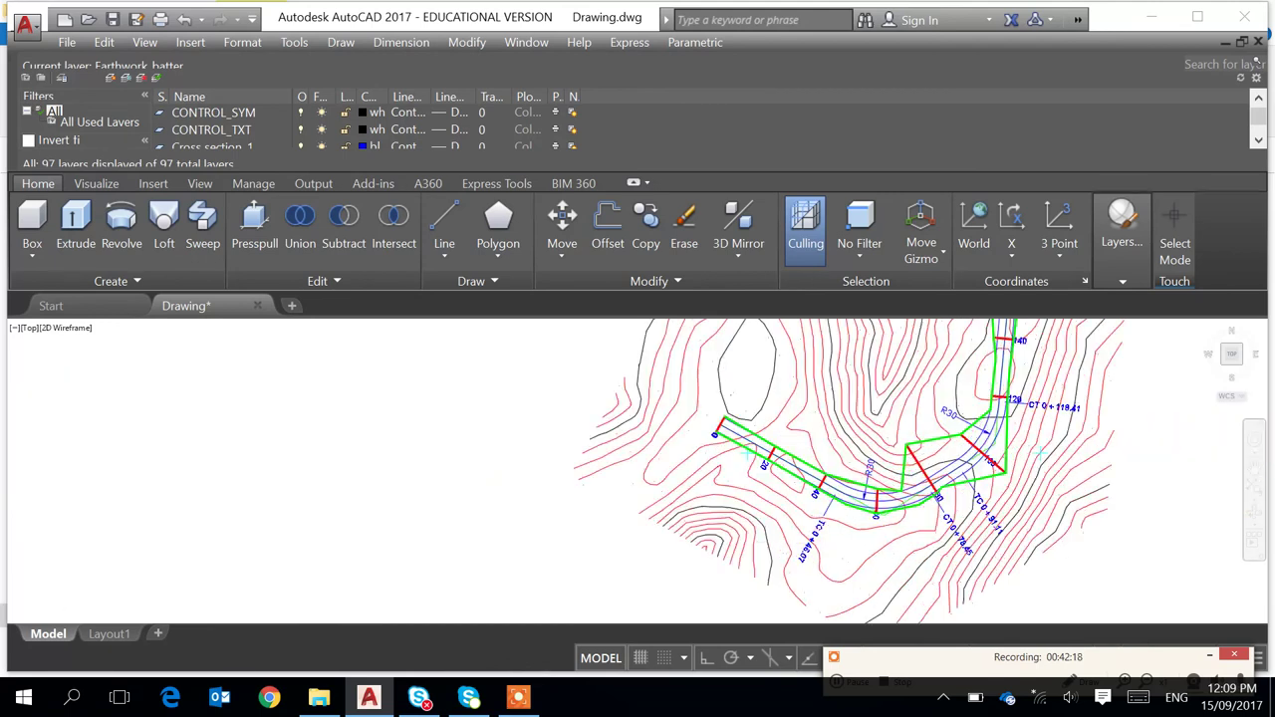
Copy the road plan with the red section lines into empty space east of all the other plan versions
{"action": "scroll", "coordinate": [947, 444], "scroll_direction": "down", "scroll_amount": 5}
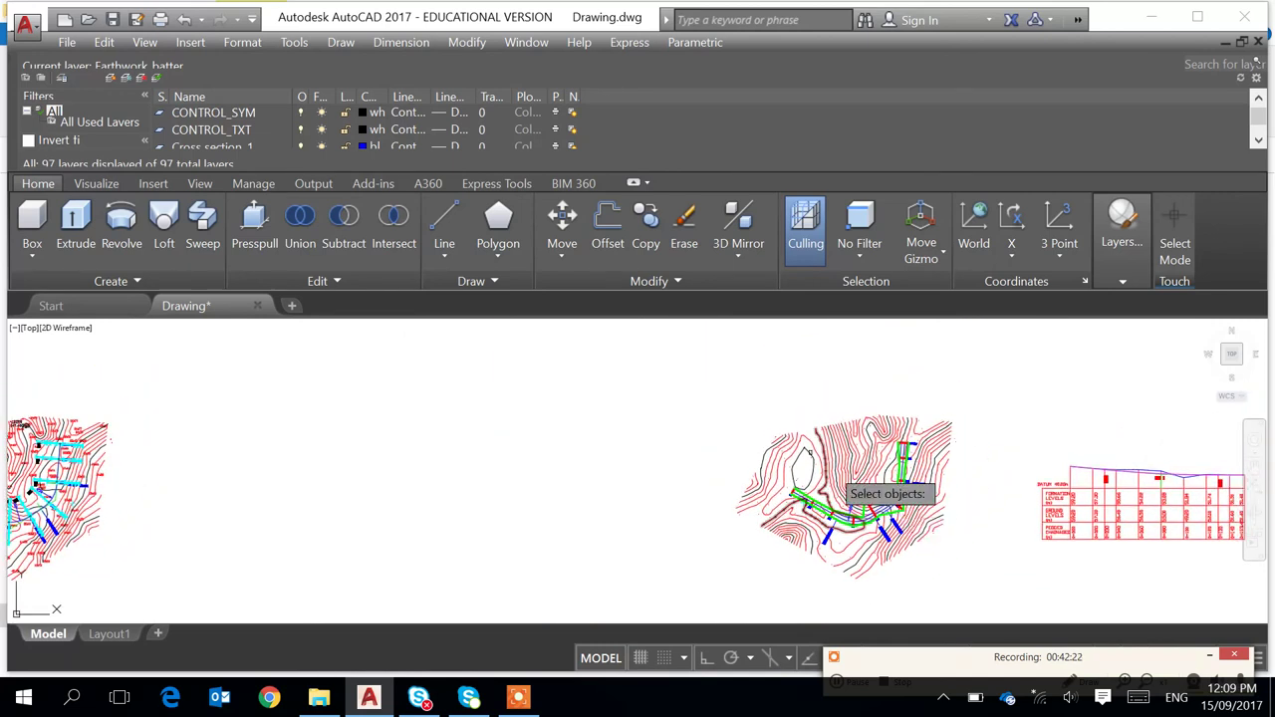
{"action": "left_click", "coordinate": [702, 387]}
{"action": "left_click", "coordinate": [977, 583]}
{"action": "key", "text": "Return"}
{"action": "left_click", "coordinate": [887, 562]}
{"action": "scroll", "coordinate": [1069, 563], "scroll_direction": "down", "scroll_amount": 2}
{"action": "scroll", "coordinate": [1014, 558], "scroll_direction": "down", "scroll_amount": 2}
{"action": "middle_click_drag", "start_coordinate": [1013, 558], "coordinate": [376, 509]}
{"action": "scroll", "coordinate": [557, 499], "scroll_direction": "down", "scroll_amount": 2}
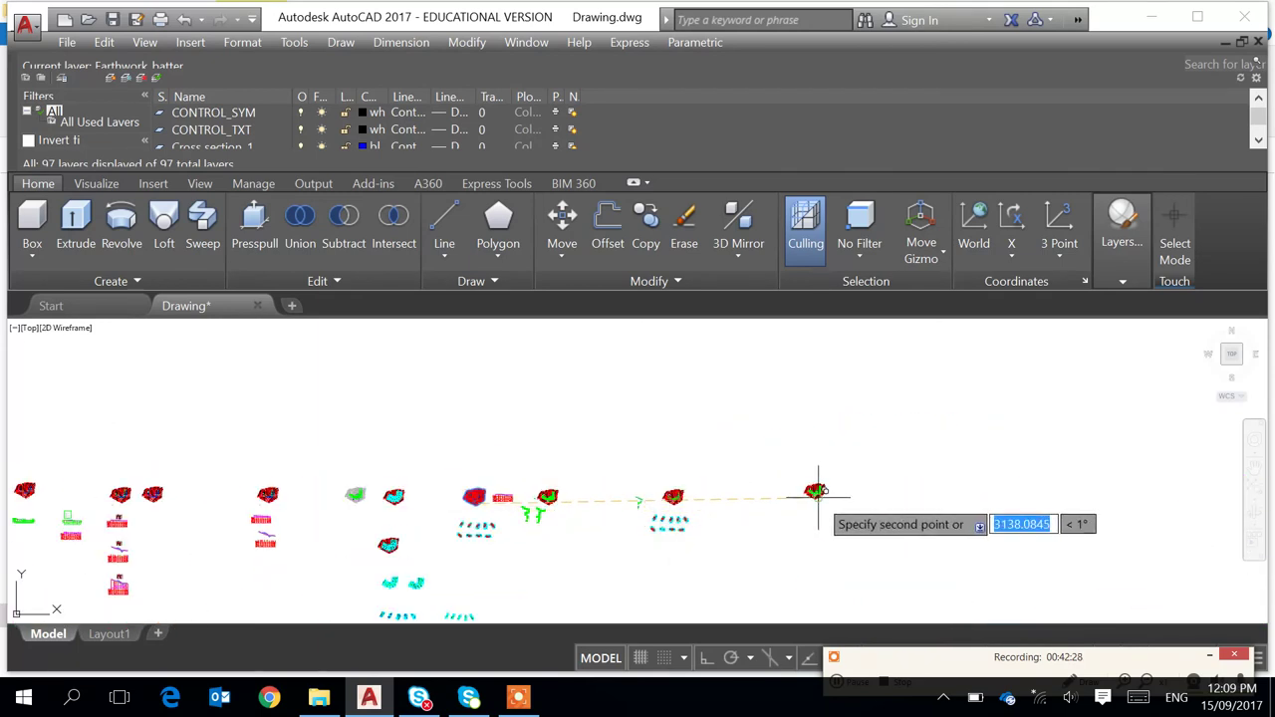
{"action": "left_click", "coordinate": [819, 492]}
{"action": "scroll", "coordinate": [822, 490], "scroll_direction": "up", "scroll_amount": 8}
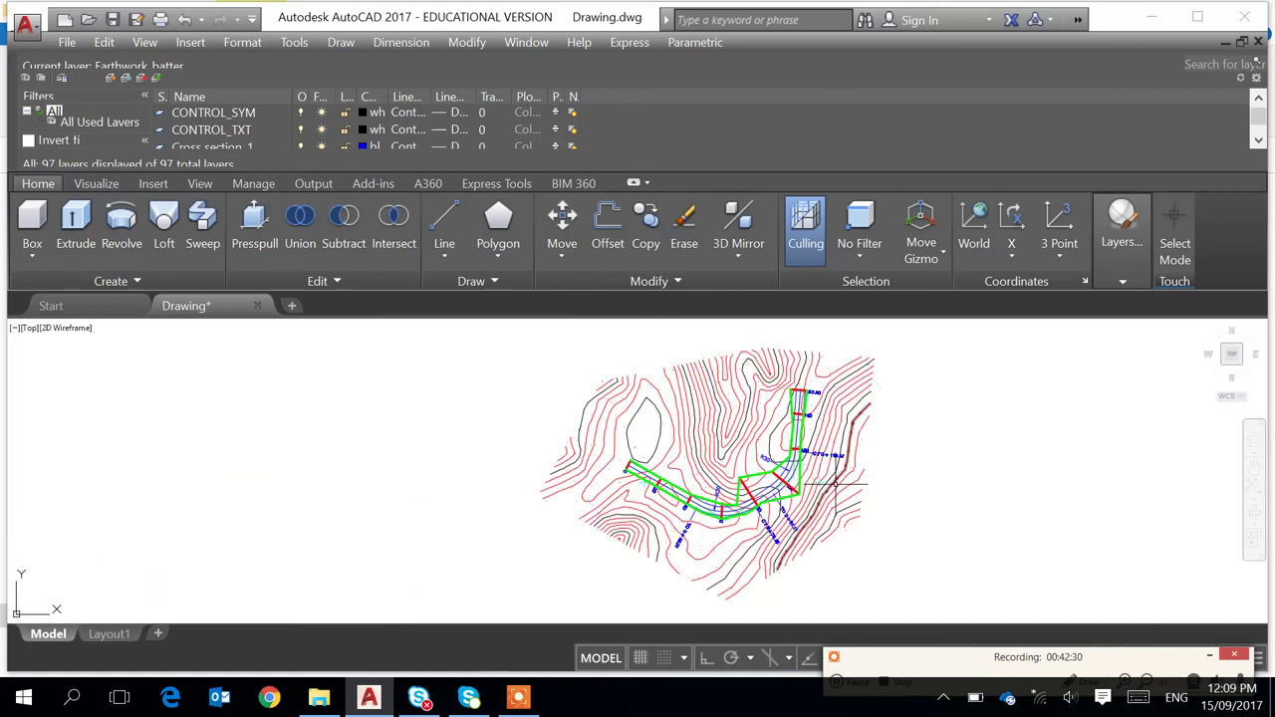
{"action": "middle_click_drag", "start_coordinate": [837, 483], "coordinate": [904, 526]}
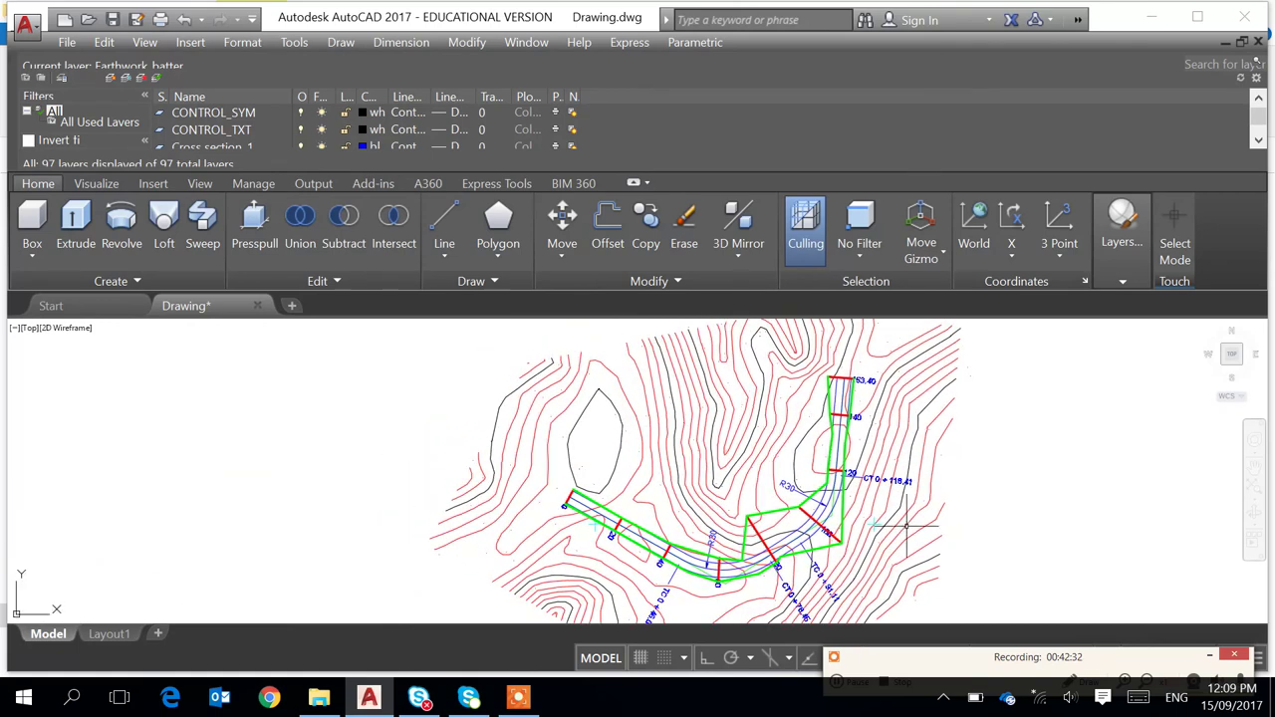
Erase the red section lines at chainages 0, 20, 40, 60, 80 and 100 on the new plan copy
{"action": "key", "text": "Return"}
{"action": "scroll", "coordinate": [573, 495], "scroll_direction": "up", "scroll_amount": 4}
{"action": "left_click", "coordinate": [567, 493]}
{"action": "left_click", "coordinate": [690, 559]}
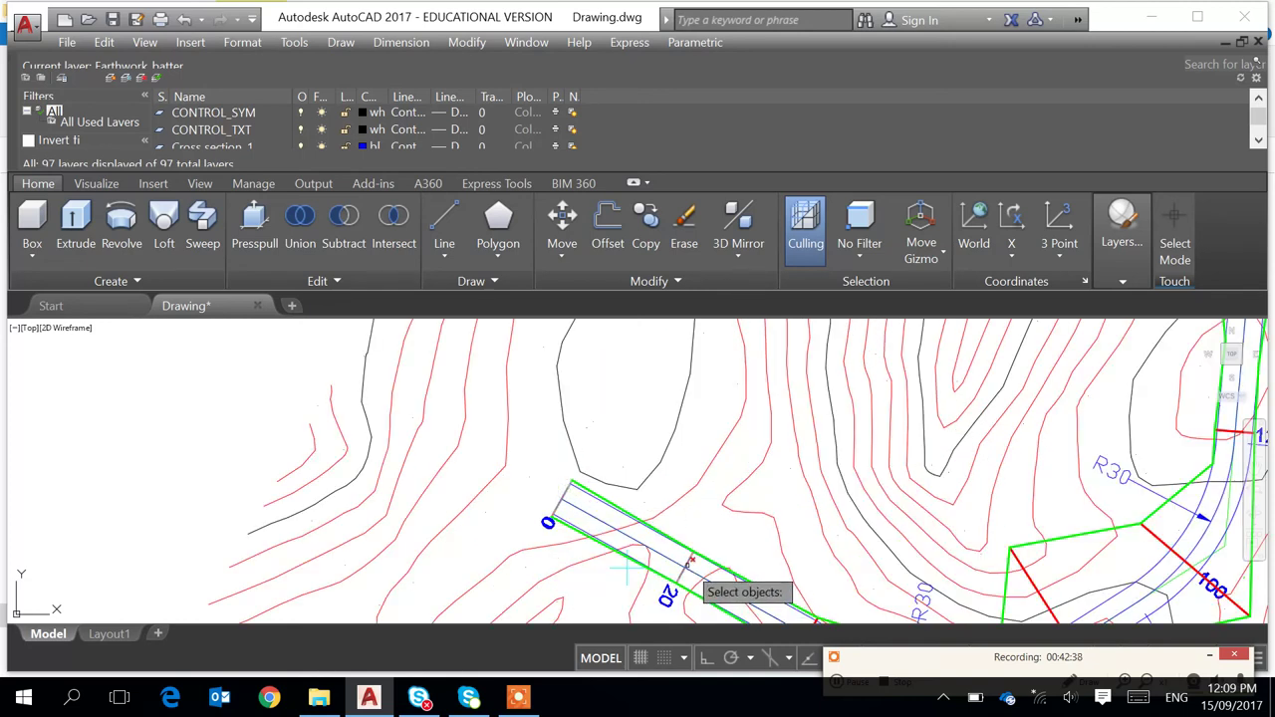
{"action": "middle_click_drag", "start_coordinate": [798, 584], "coordinate": [811, 424]}
{"action": "left_click", "coordinate": [814, 488]}
{"action": "left_click", "coordinate": [1053, 434]}
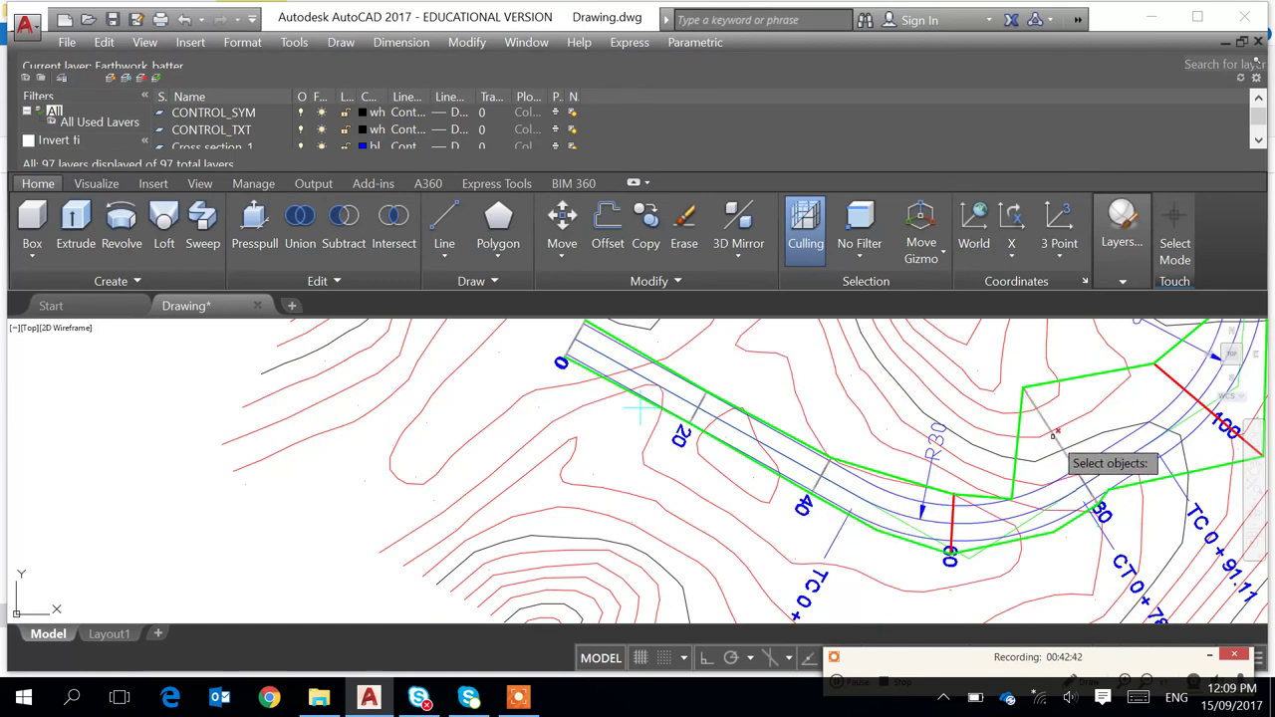
{"action": "left_click", "coordinate": [952, 523]}
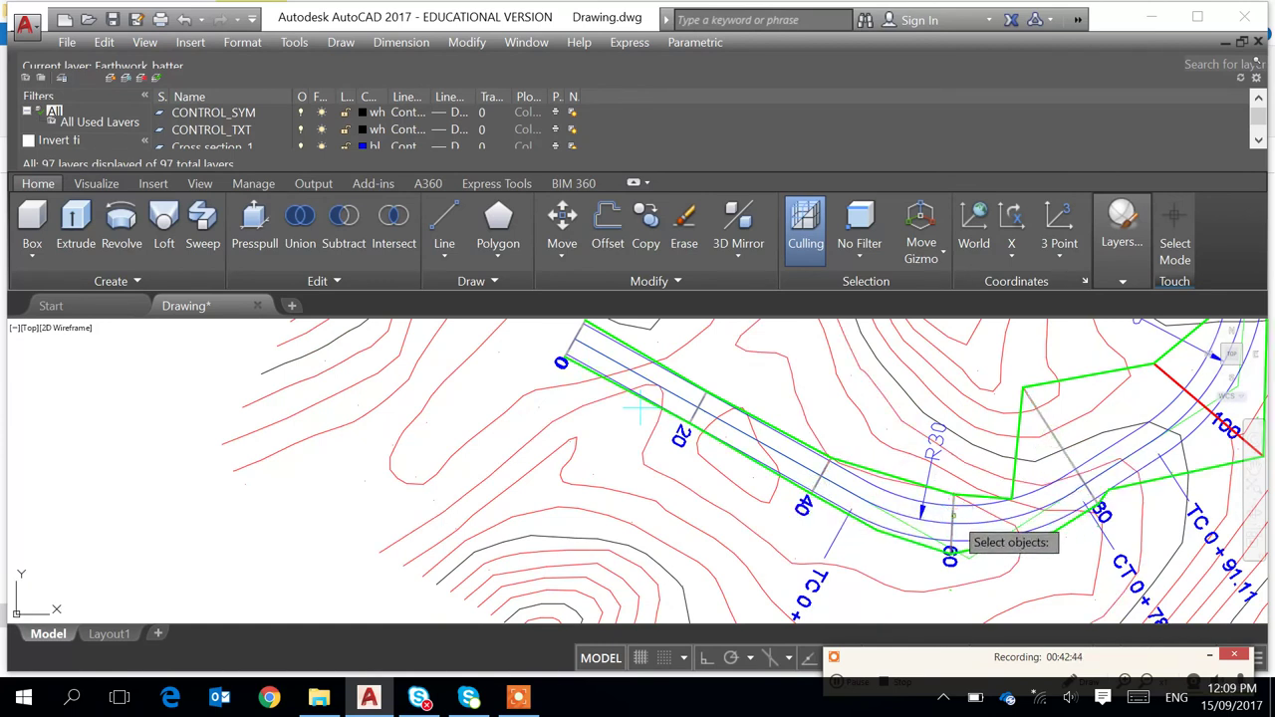
{"action": "middle_click_drag", "start_coordinate": [1052, 479], "coordinate": [907, 585]}
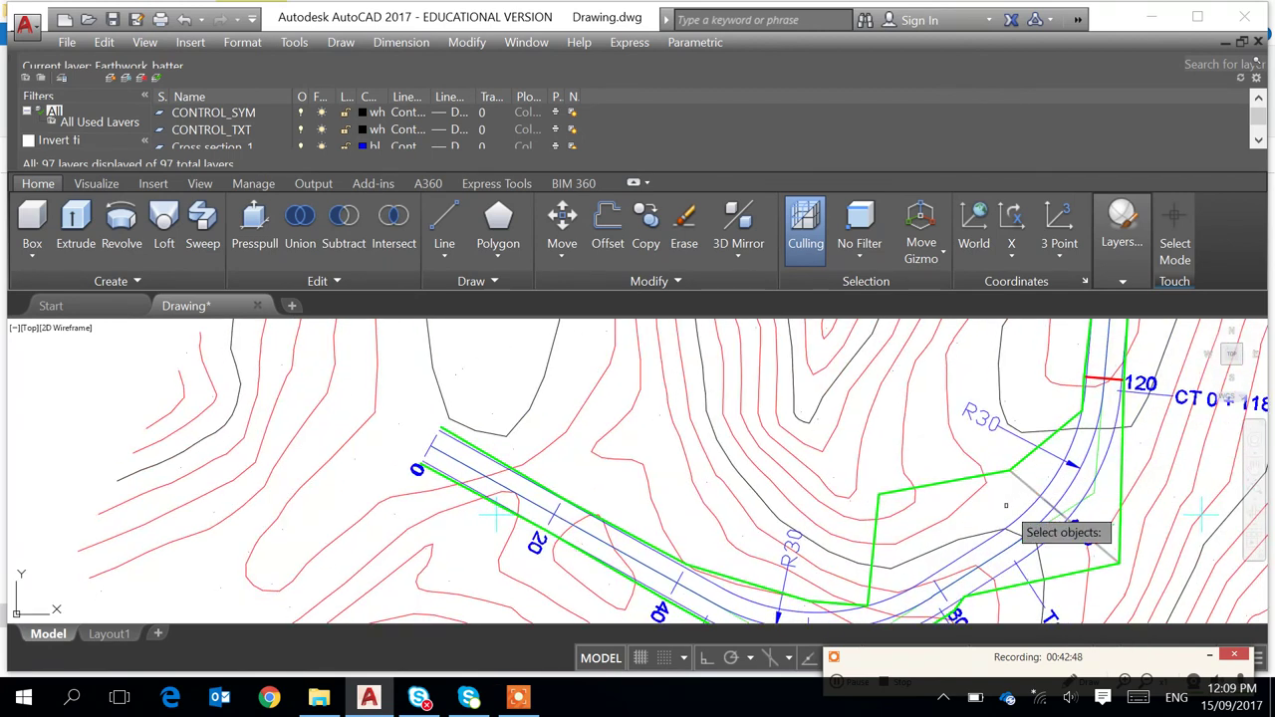
{"action": "scroll", "coordinate": [1046, 483], "scroll_direction": "down", "scroll_amount": 2}
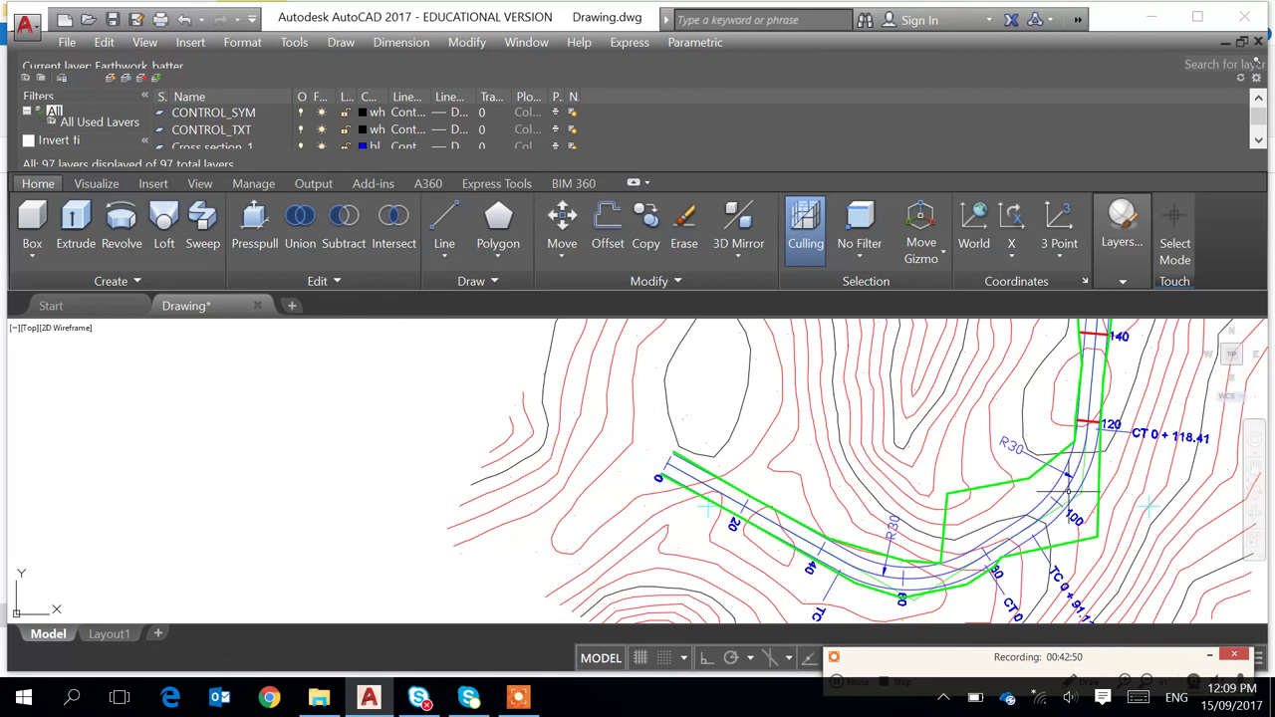
Delete the entire new plan copy with its contours, alignment and batter lines
{"action": "scroll", "coordinate": [1039, 511], "scroll_direction": "down", "scroll_amount": 4}
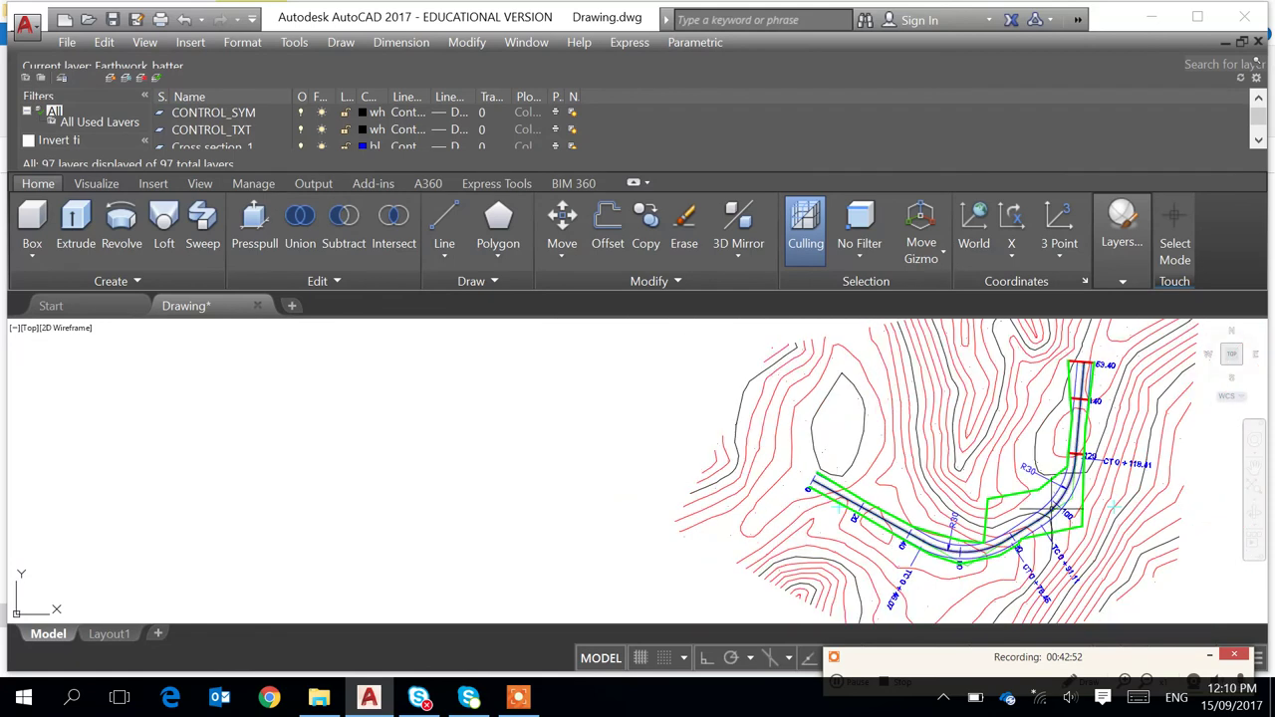
{"action": "scroll", "coordinate": [1006, 517], "scroll_direction": "up", "scroll_amount": 5}
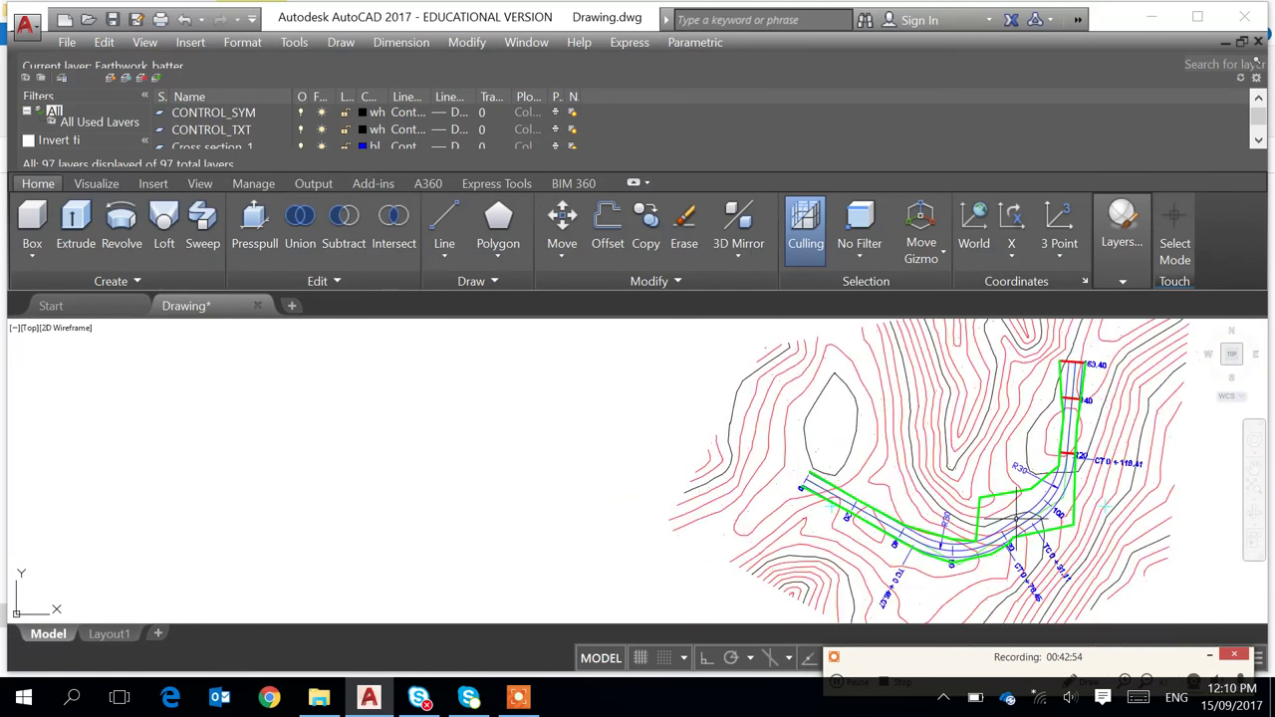
{"action": "scroll", "coordinate": [928, 526], "scroll_direction": "down", "scroll_amount": 6}
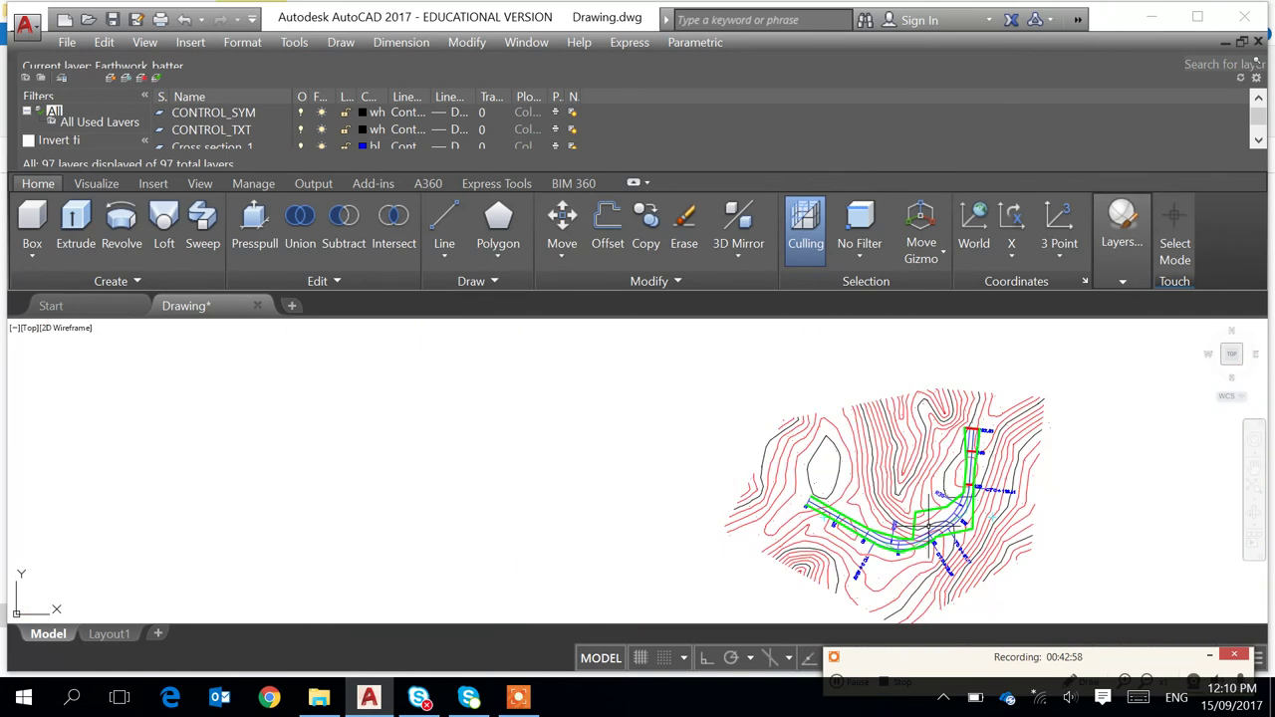
{"action": "middle_click_drag", "start_coordinate": [993, 518], "coordinate": [938, 449]}
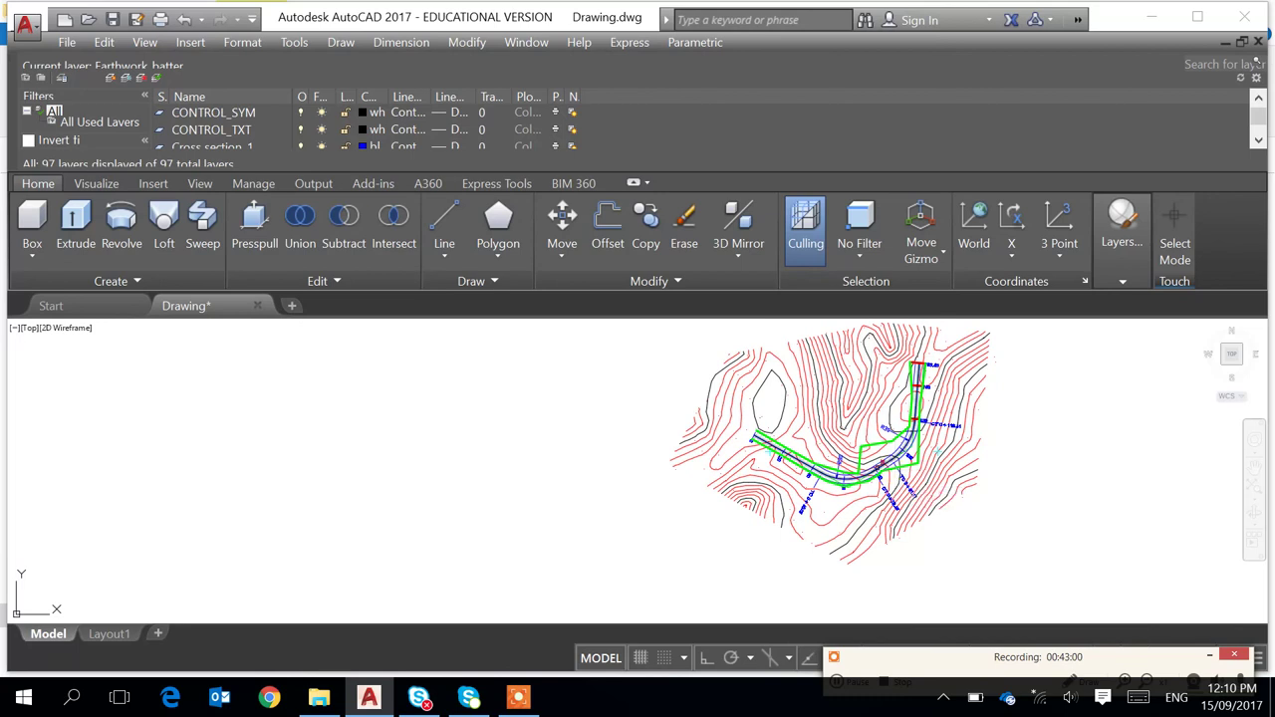
{"action": "scroll", "coordinate": [757, 398], "scroll_direction": "down", "scroll_amount": 2}
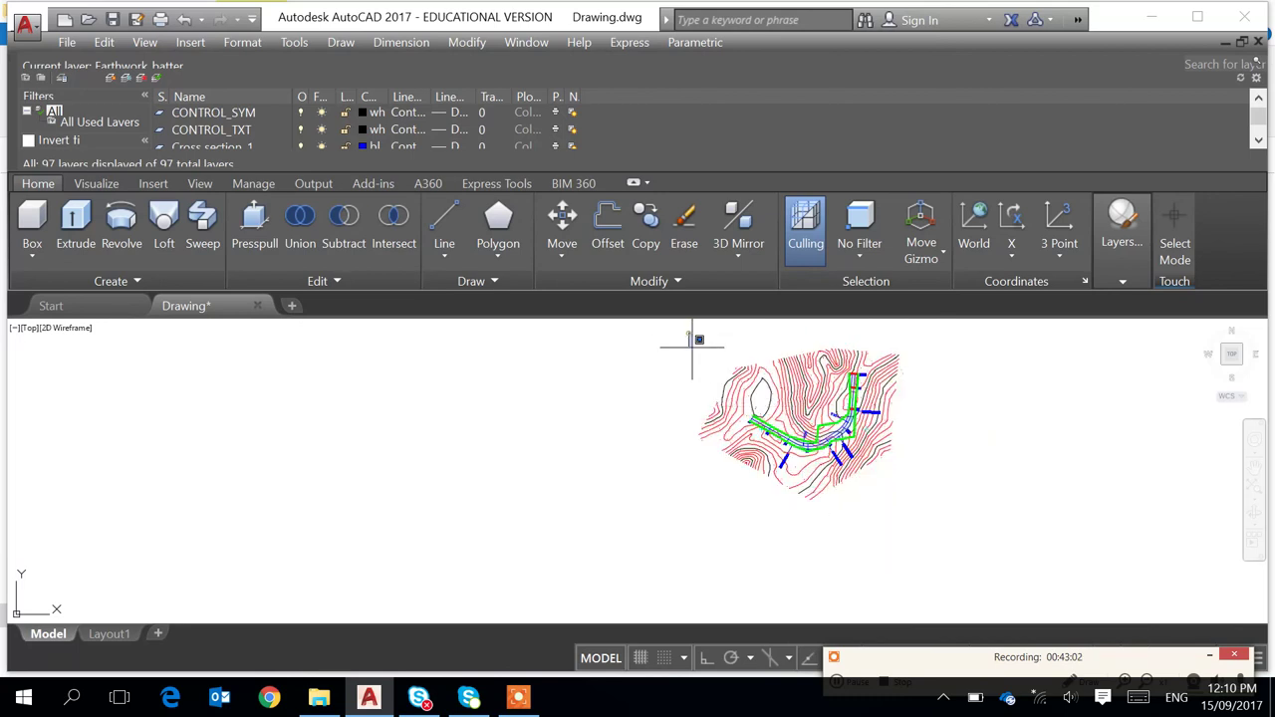
{"action": "left_click", "coordinate": [940, 511]}
{"action": "key", "text": "Delete"}
Examine the red-contour plan that already has bench lines and batter symbols around chainages 80 to 100
{"action": "scroll", "coordinate": [803, 518], "scroll_direction": "down", "scroll_amount": 4}
{"action": "mouse_move", "coordinate": [378, 529]}
{"action": "middle_mouse_down"}
{"action": "mouse_move", "coordinate": [709, 504]}
{"action": "mouse_move", "coordinate": [939, 507]}
{"action": "middle_mouse_up"}
{"action": "scroll", "coordinate": [940, 507], "scroll_direction": "down", "scroll_amount": 2}
{"action": "scroll", "coordinate": [546, 492], "scroll_direction": "up", "scroll_amount": 3}
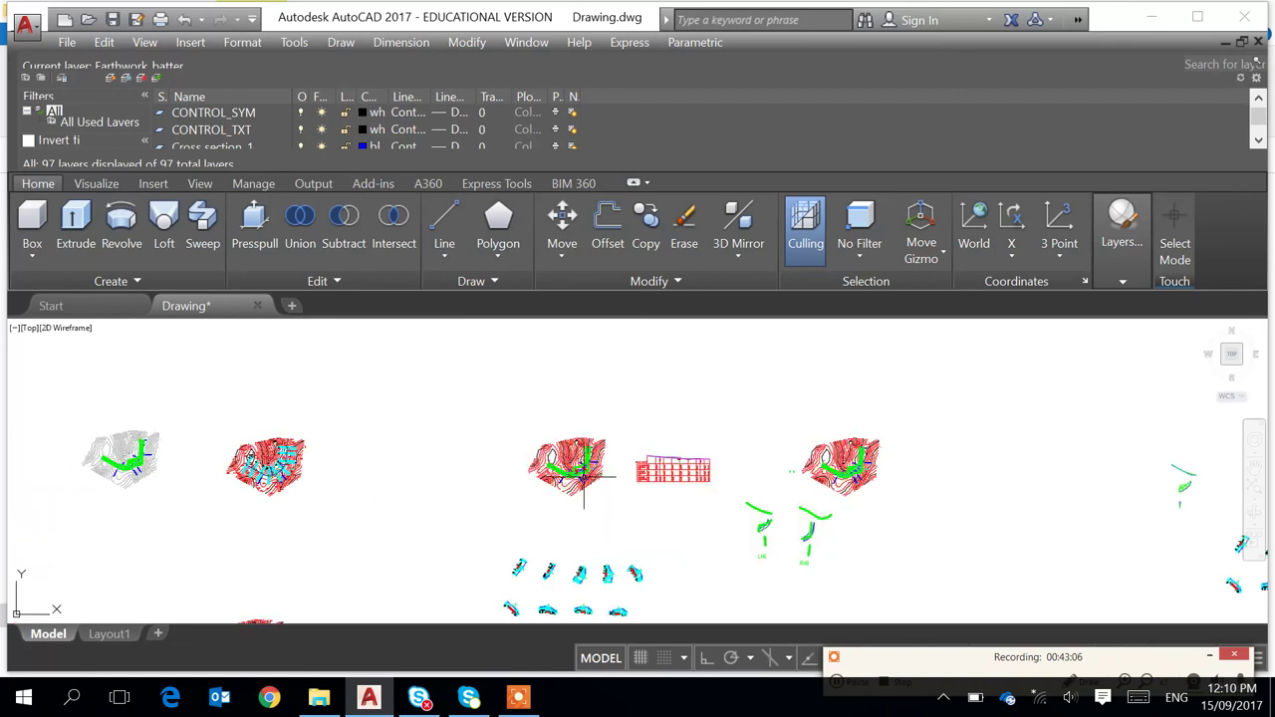
{"action": "scroll", "coordinate": [824, 465], "scroll_direction": "up", "scroll_amount": 4}
{"action": "scroll", "coordinate": [973, 438], "scroll_direction": "up", "scroll_amount": 2}
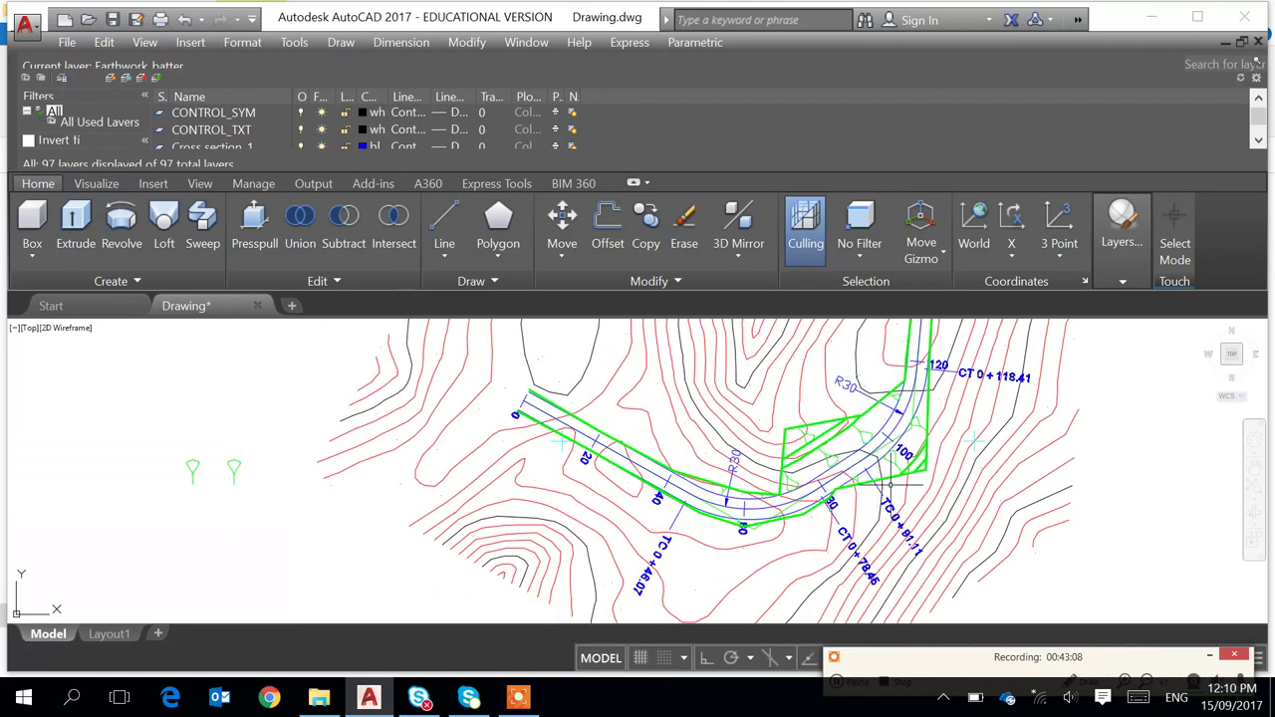
{"action": "scroll", "coordinate": [889, 485], "scroll_direction": "down", "scroll_amount": 4}
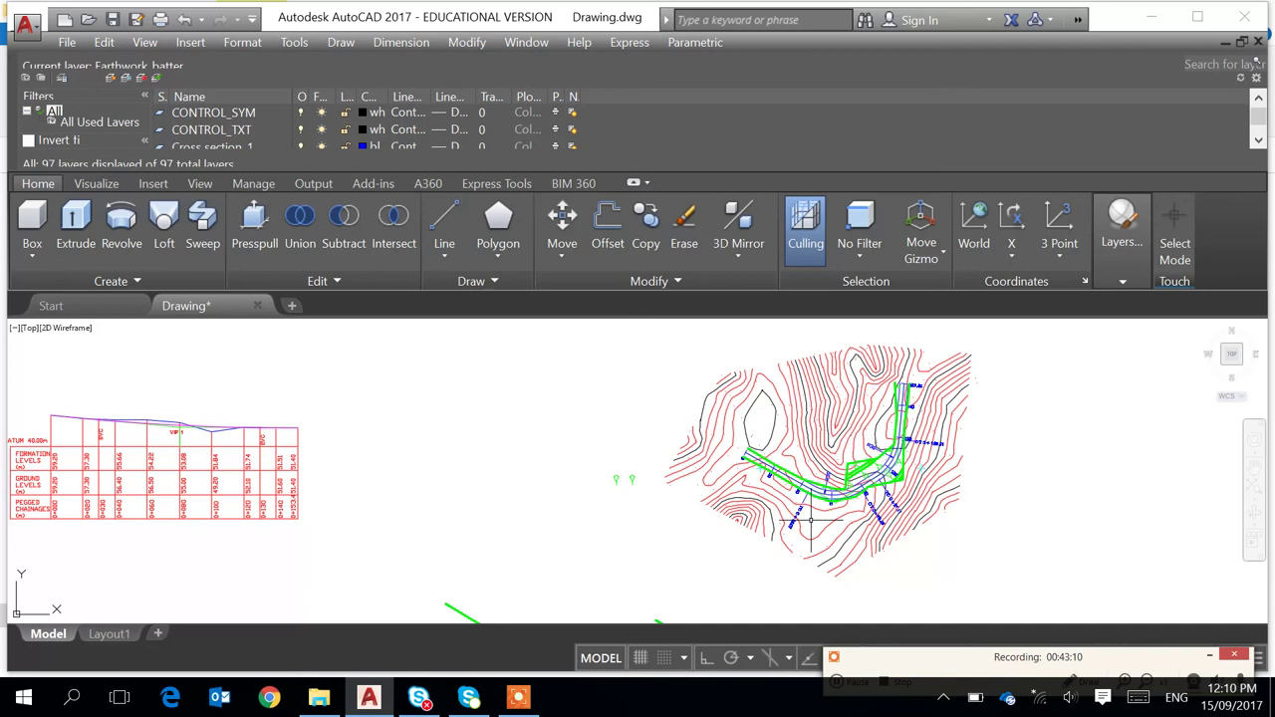
{"action": "scroll", "coordinate": [864, 446], "scroll_direction": "up", "scroll_amount": 2}
{"action": "type", "text": "c"}
{"action": "key", "text": "Return"}
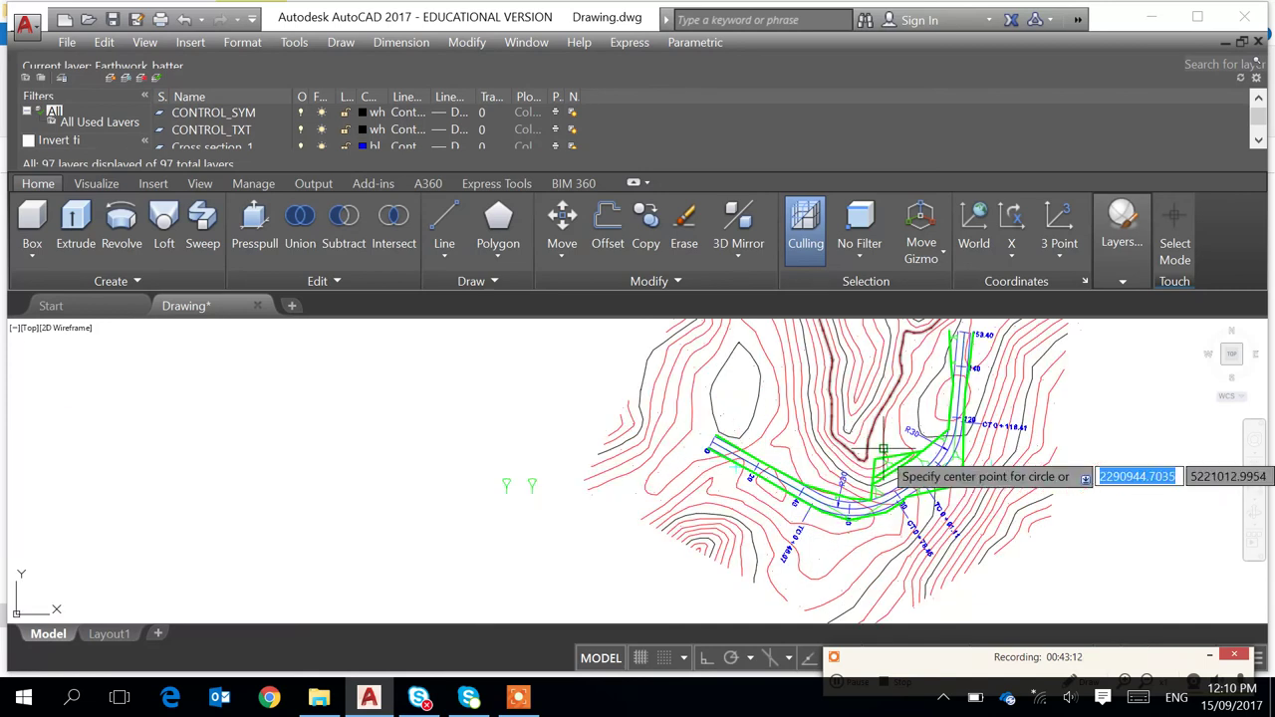
{"action": "scroll", "coordinate": [847, 439], "scroll_direction": "down", "scroll_amount": 4}
{"action": "left_click", "coordinate": [765, 368]}
{"action": "key", "text": "Escape"}
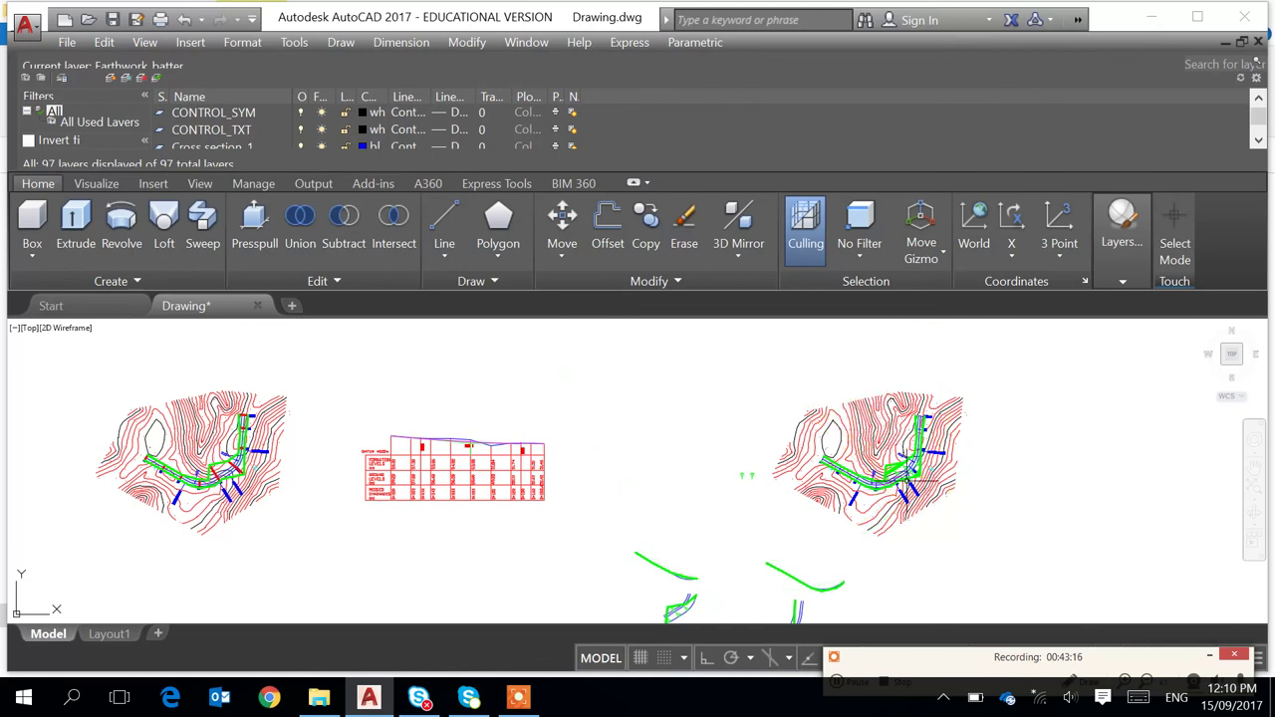
Copy the whole road plan with its bench lines and batter symbols into empty space east of the other drawings
{"action": "type", "text": "cp"}
{"action": "key", "text": "Return"}
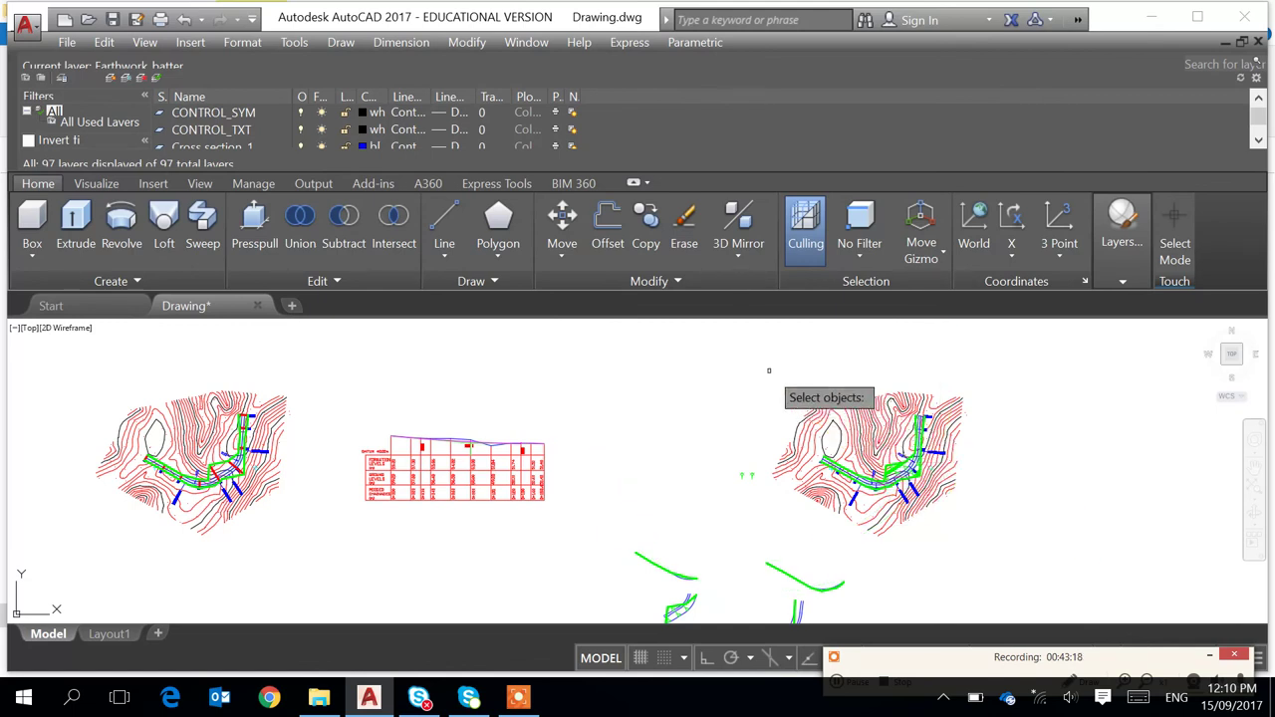
{"action": "left_click", "coordinate": [769, 371]}
{"action": "left_click", "coordinate": [991, 535]}
{"action": "key", "text": "Return"}
{"action": "left_click", "coordinate": [919, 493]}
{"action": "scroll", "coordinate": [1129, 500], "scroll_direction": "down", "scroll_amount": 2}
{"action": "middle_click_drag", "start_coordinate": [1179, 506], "coordinate": [695, 506]}
{"action": "scroll", "coordinate": [859, 517], "scroll_direction": "down", "scroll_amount": 4}
{"action": "left_click", "coordinate": [1068, 495]}
{"action": "scroll", "coordinate": [1074, 503], "scroll_direction": "up", "scroll_amount": 2}
{"action": "scroll", "coordinate": [1074, 503], "scroll_direction": "up", "scroll_amount": 4}
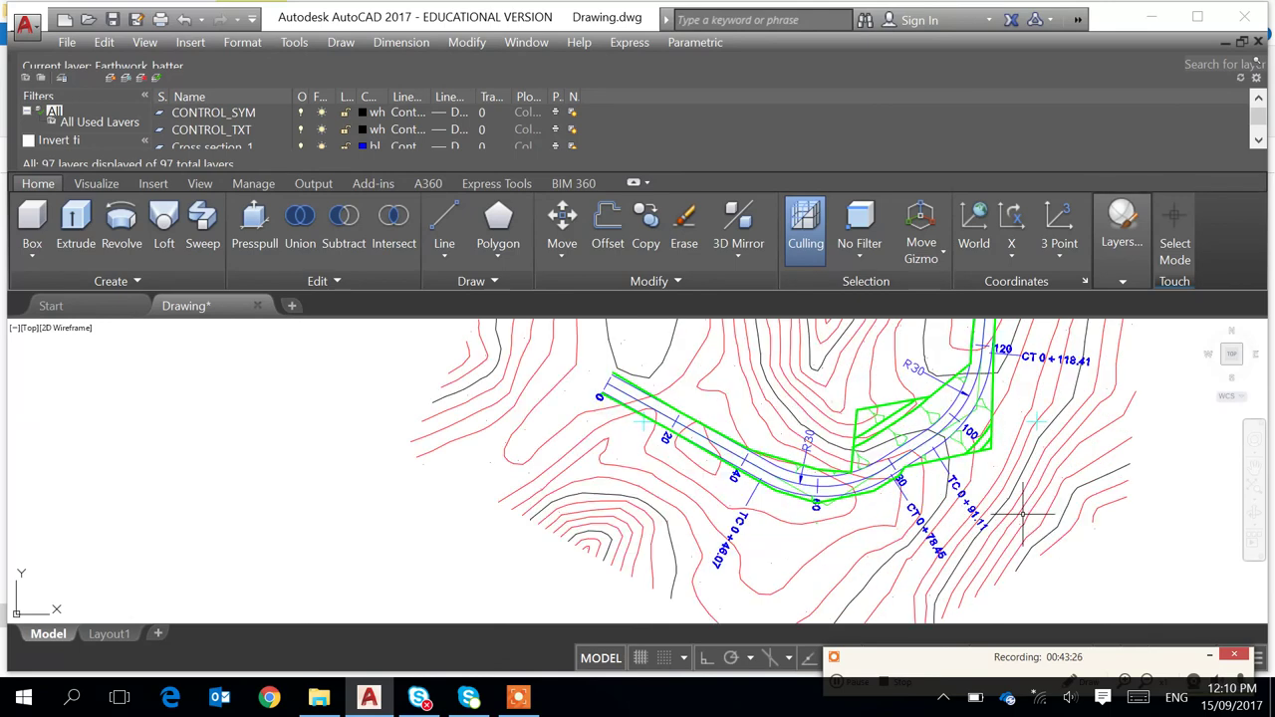
{"action": "mouse_move", "coordinate": [979, 516]}
{"action": "middle_mouse_down"}
{"action": "mouse_move", "coordinate": [980, 568]}
{"action": "mouse_move", "coordinate": [999, 550]}
{"action": "middle_mouse_up"}
{"action": "scroll", "coordinate": [980, 568], "scroll_direction": "down", "scroll_amount": 2}
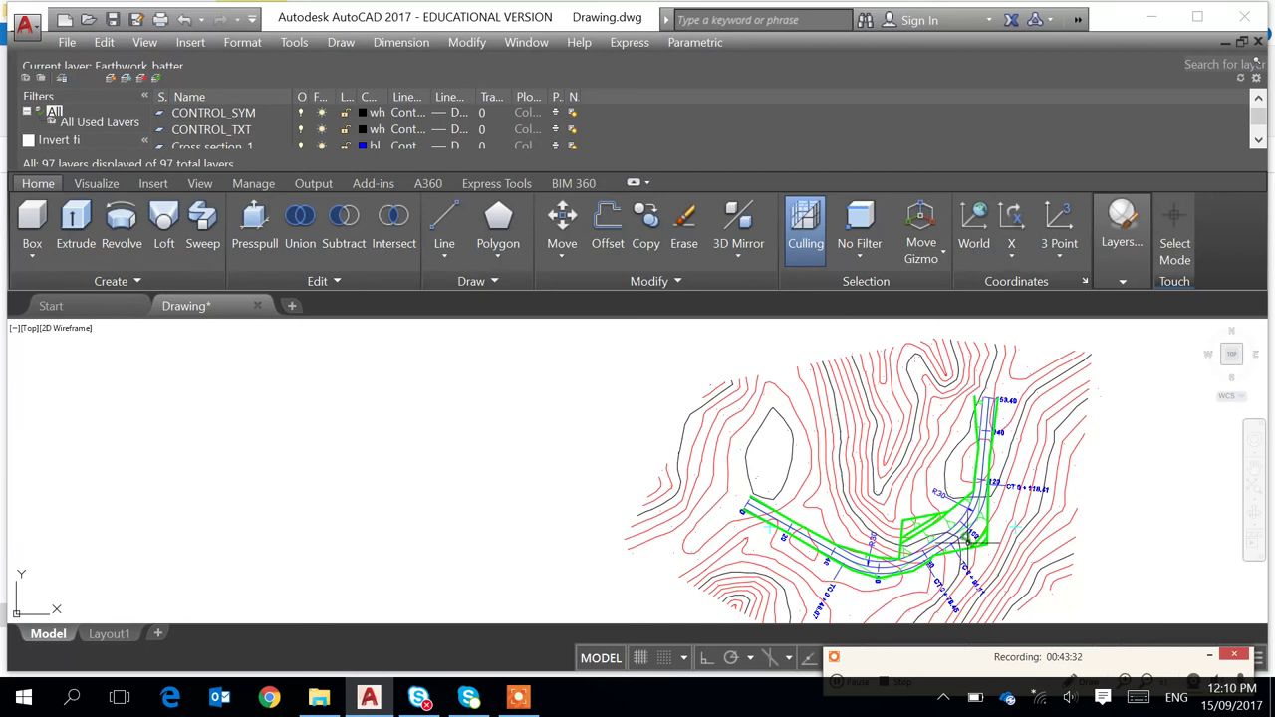
Close the layer properties manager and reopen it to show the layer list
{"action": "left_click", "coordinate": [242, 42]}
{"action": "left_click", "coordinate": [264, 82]}
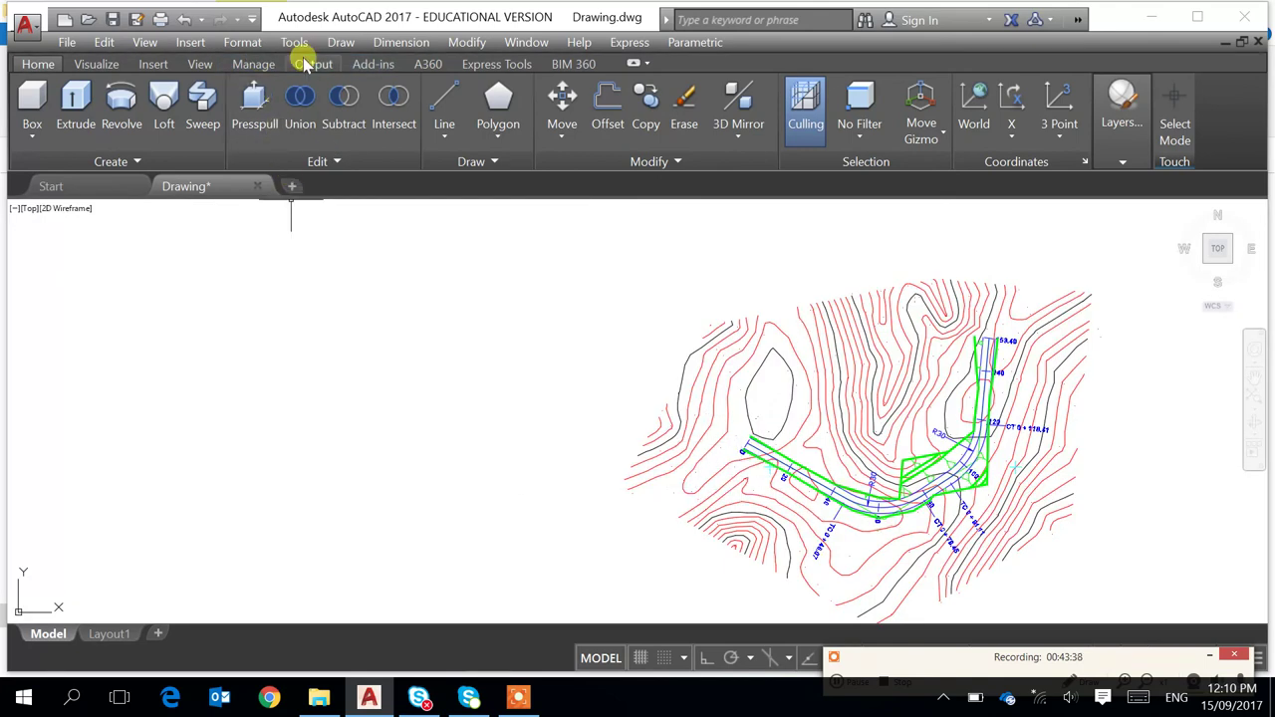
{"action": "left_click", "coordinate": [242, 42]}
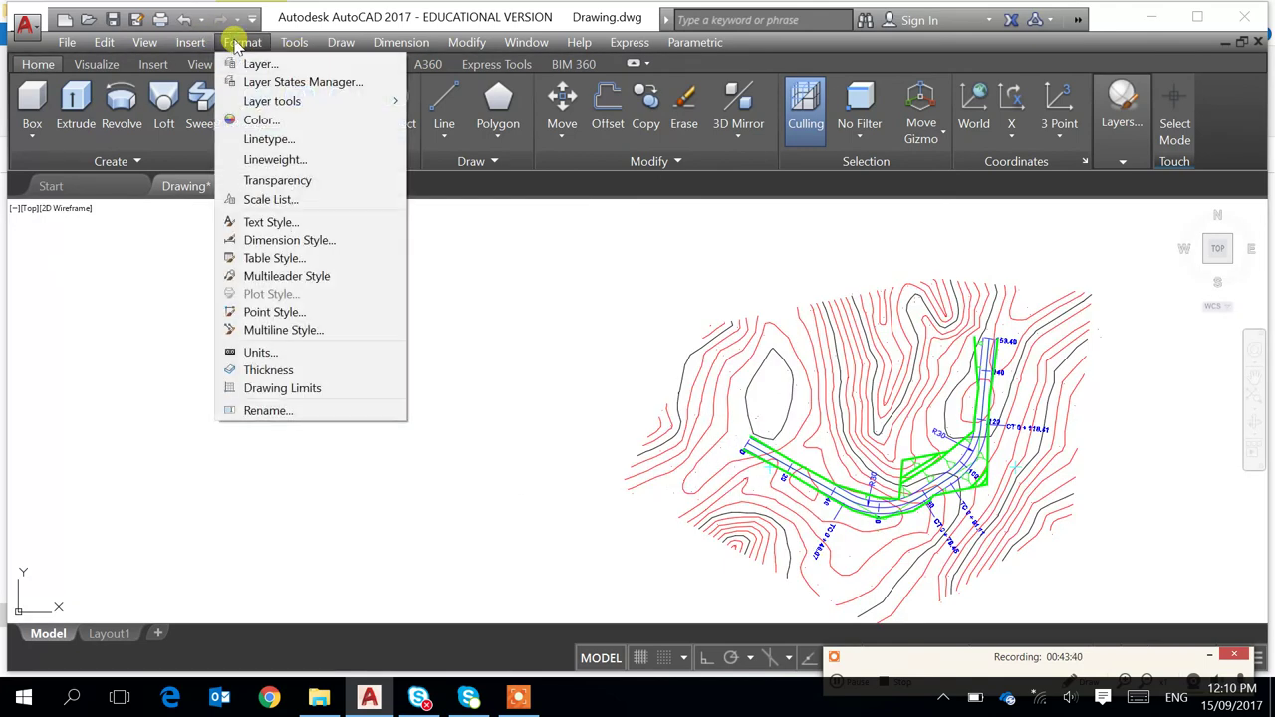
{"action": "left_click", "coordinate": [257, 64]}
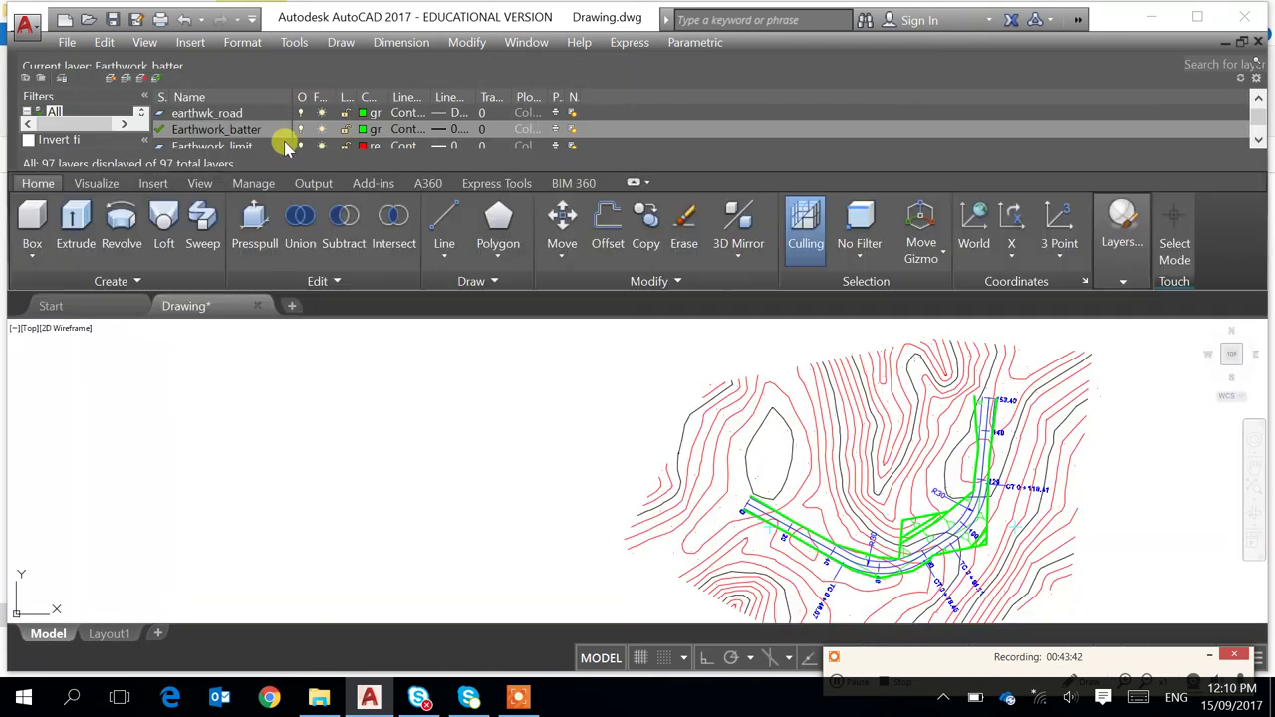
Try to enlarge the docked layer properties manager so more layers fit in its list
{"action": "left_click", "coordinate": [1106, 242]}
{"action": "mouse_move", "coordinate": [8, 79]}
{"action": "left_mouse_down"}
{"action": "mouse_move", "coordinate": [98, 95]}
{"action": "mouse_move", "coordinate": [7, 95]}
{"action": "left_mouse_up"}
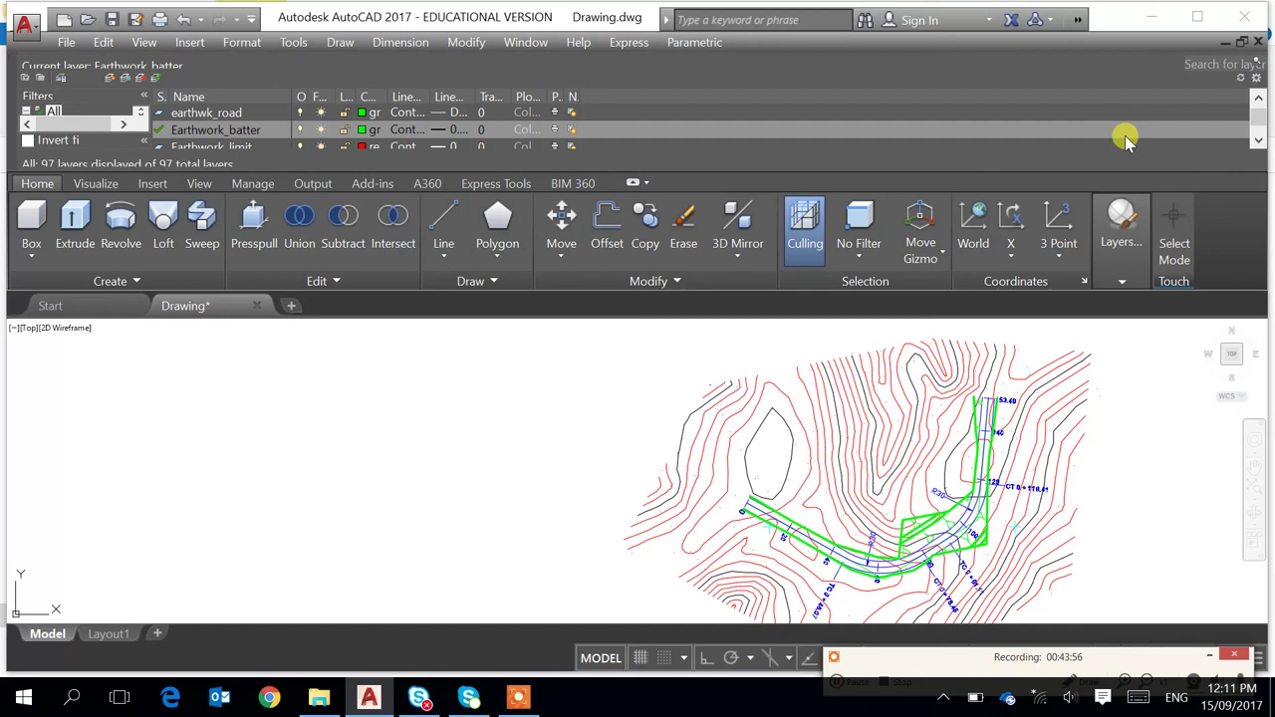
{"action": "left_click", "coordinate": [1022, 114]}
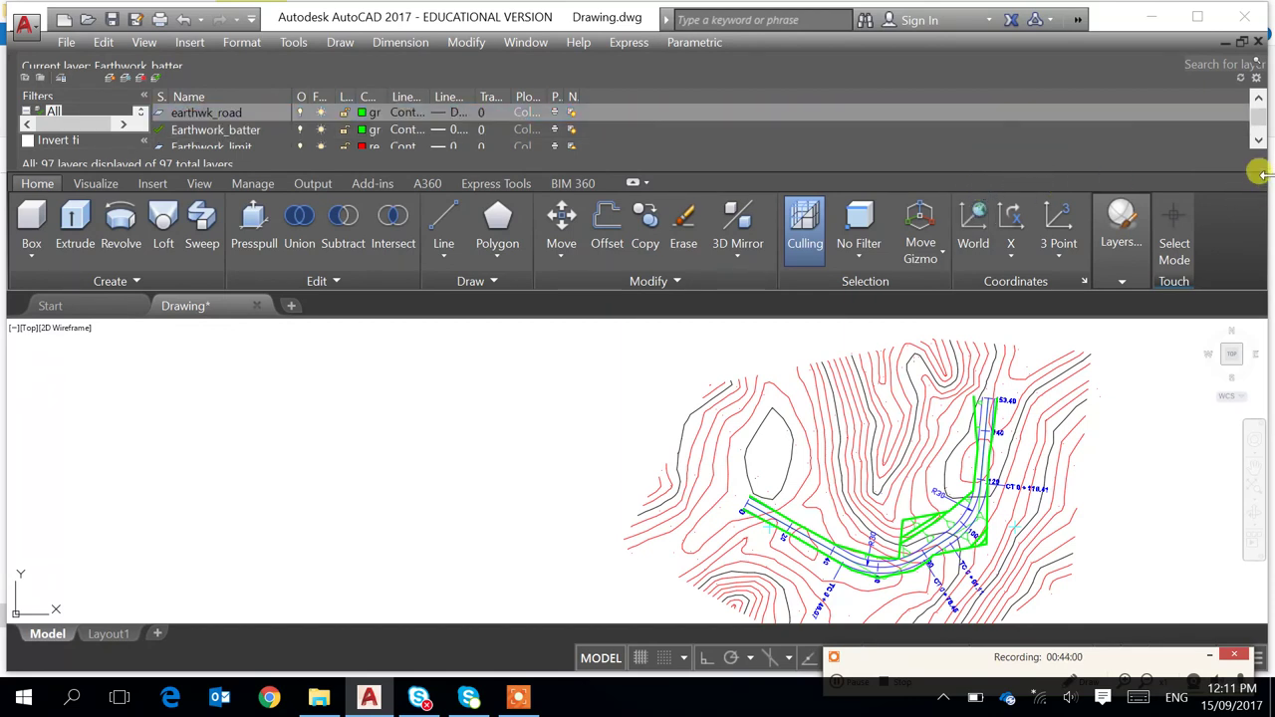
{"action": "mouse_move", "coordinate": [1261, 167]}
{"action": "left_mouse_down"}
{"action": "mouse_move", "coordinate": [866, 192]}
{"action": "mouse_move", "coordinate": [1247, 205]}
{"action": "left_mouse_up"}
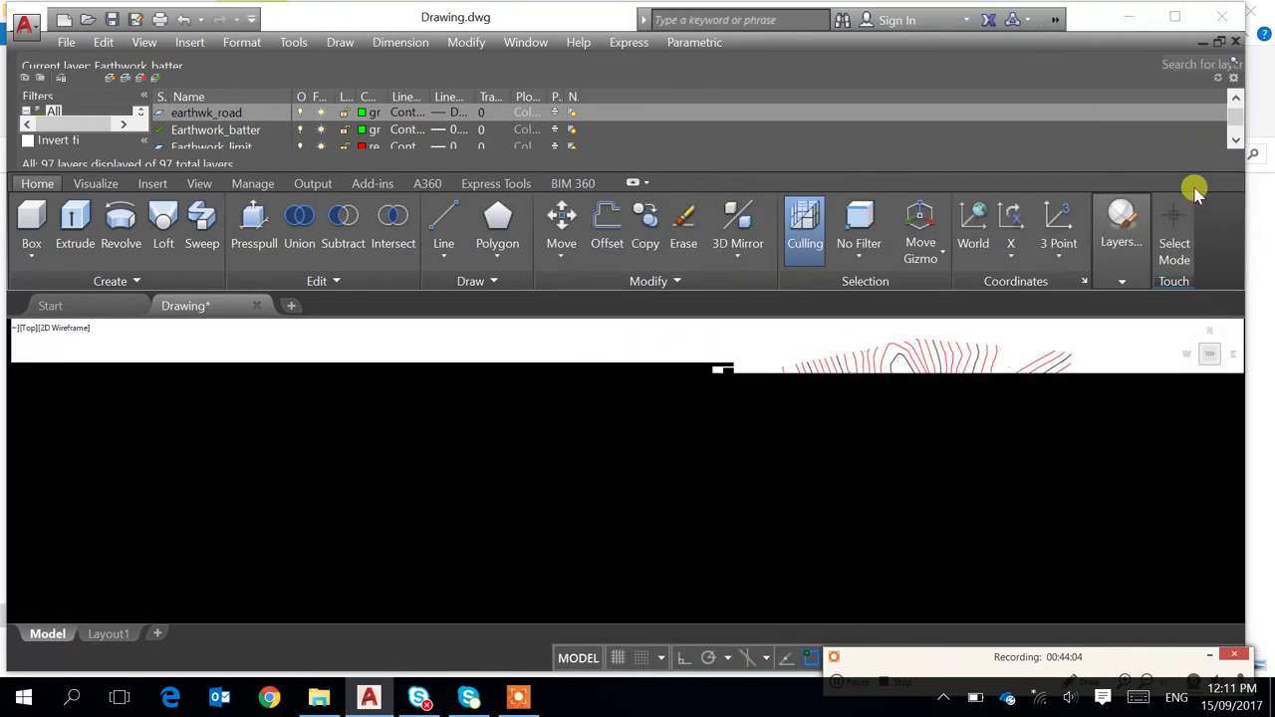
{"action": "left_click", "coordinate": [809, 144]}
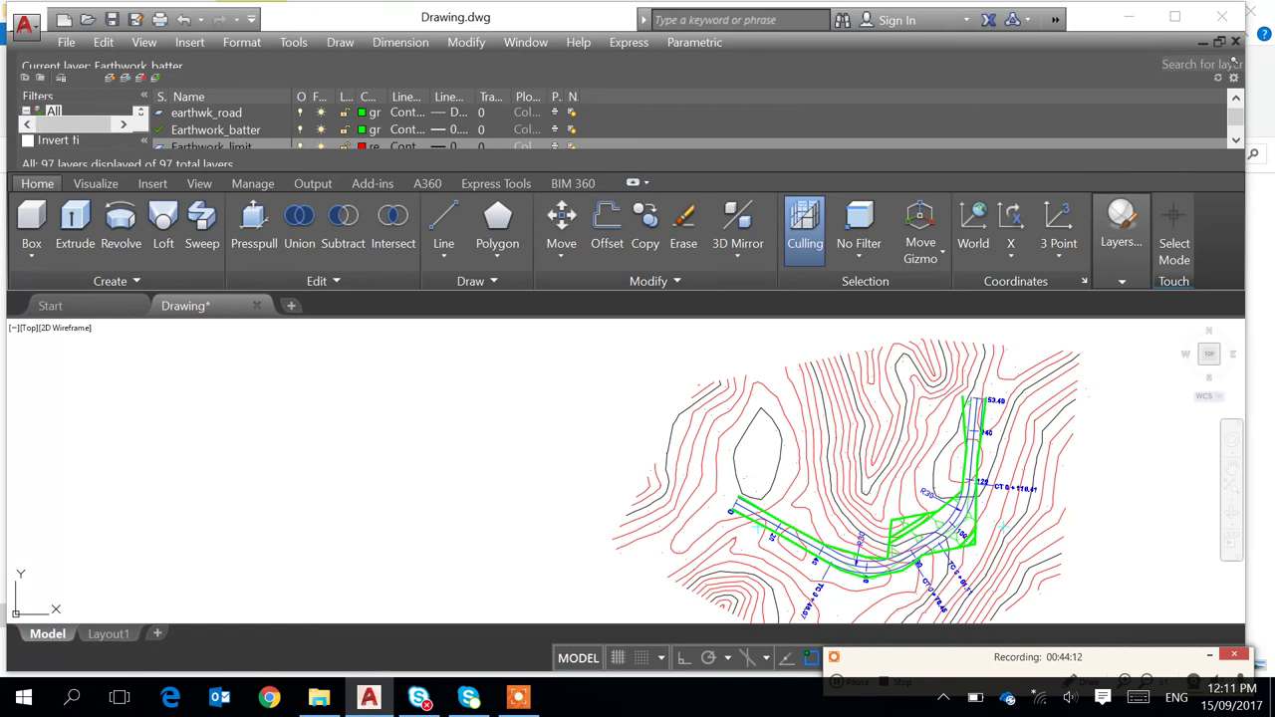
Dock the layer properties manager beside the drawing area and close it
{"action": "mouse_move", "coordinate": [10, 100]}
{"action": "left_mouse_down"}
{"action": "mouse_move", "coordinate": [18, 321]}
{"action": "mouse_move", "coordinate": [34, 379]}
{"action": "left_mouse_up"}
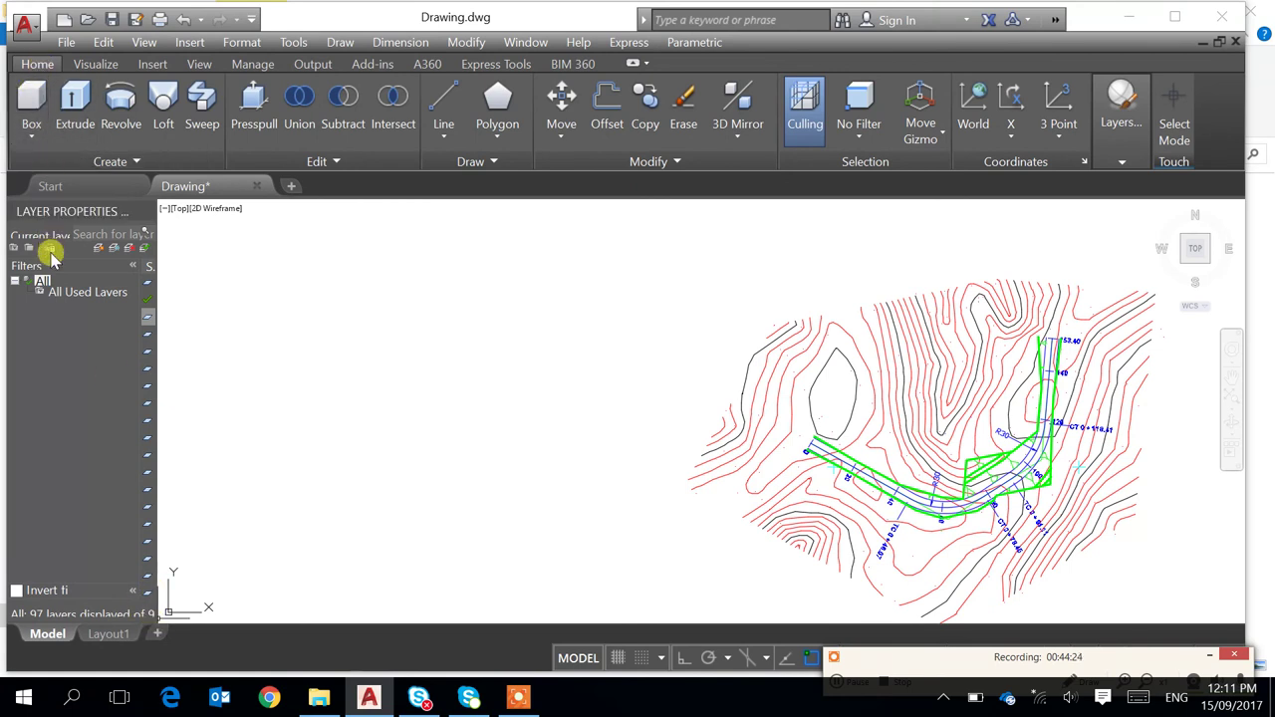
{"action": "left_click", "coordinate": [145, 211]}
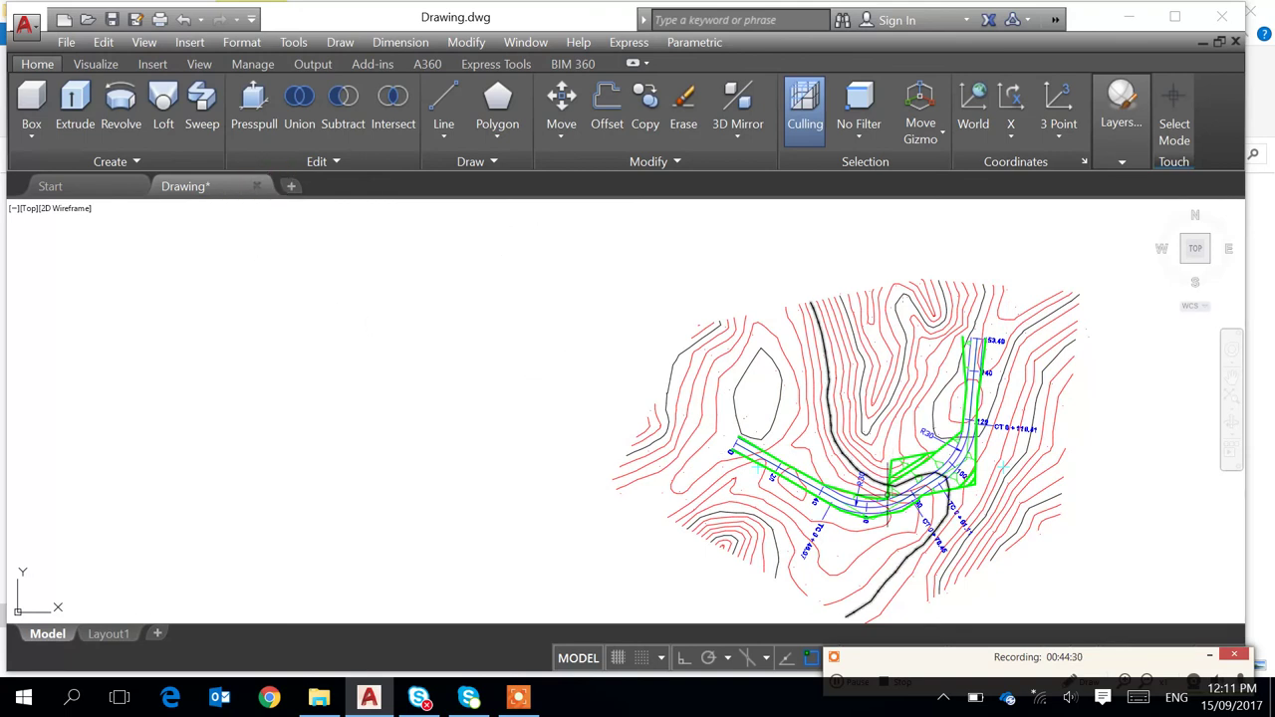
Open the layer properties manager to check the layer list, and close it again
{"action": "scroll", "coordinate": [955, 478], "scroll_direction": "up", "scroll_amount": 5}
{"action": "scroll", "coordinate": [966, 482], "scroll_direction": "down", "scroll_amount": 5}
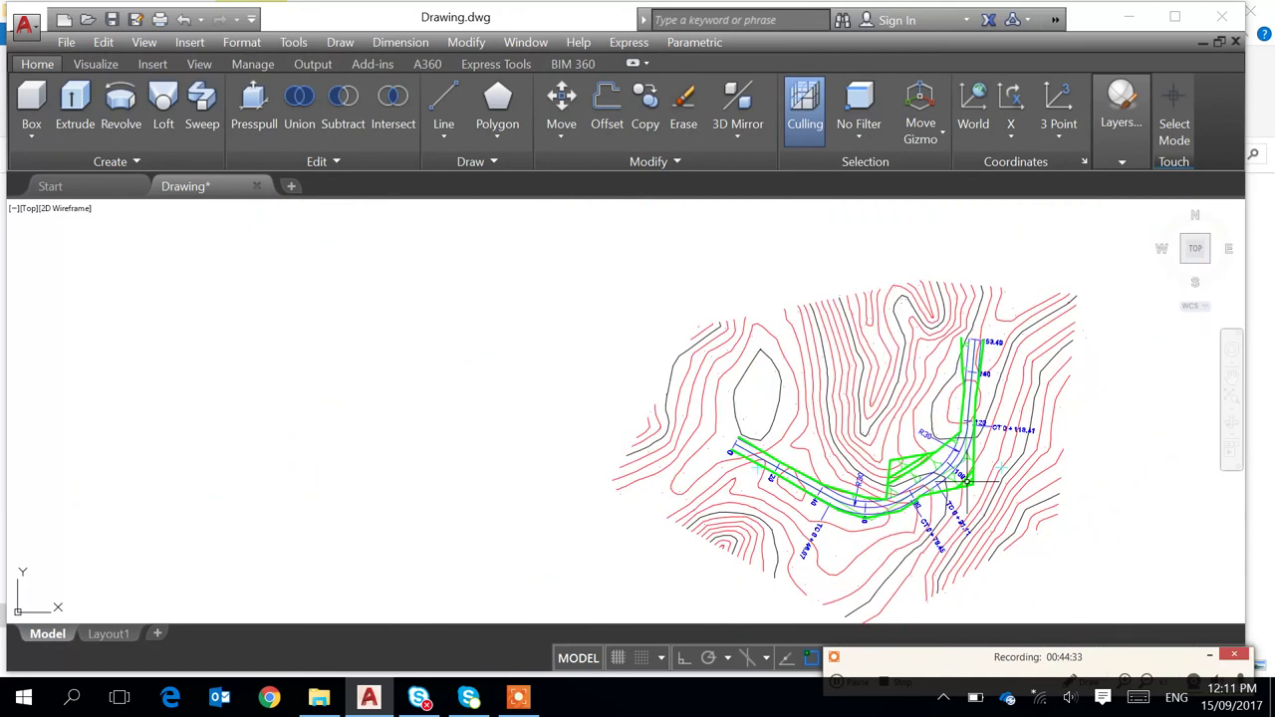
{"action": "left_click", "coordinate": [237, 44]}
{"action": "left_click", "coordinate": [257, 63]}
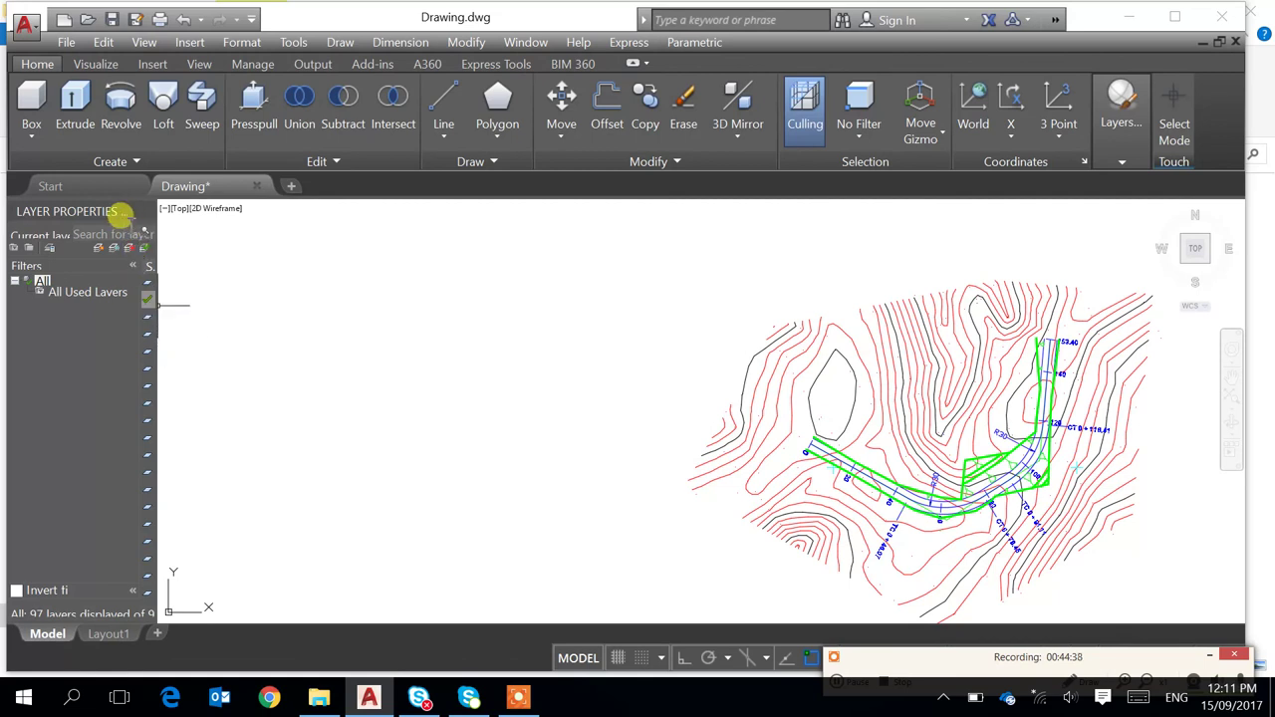
{"action": "scroll", "coordinate": [208, 509], "scroll_direction": "down", "scroll_amount": 3}
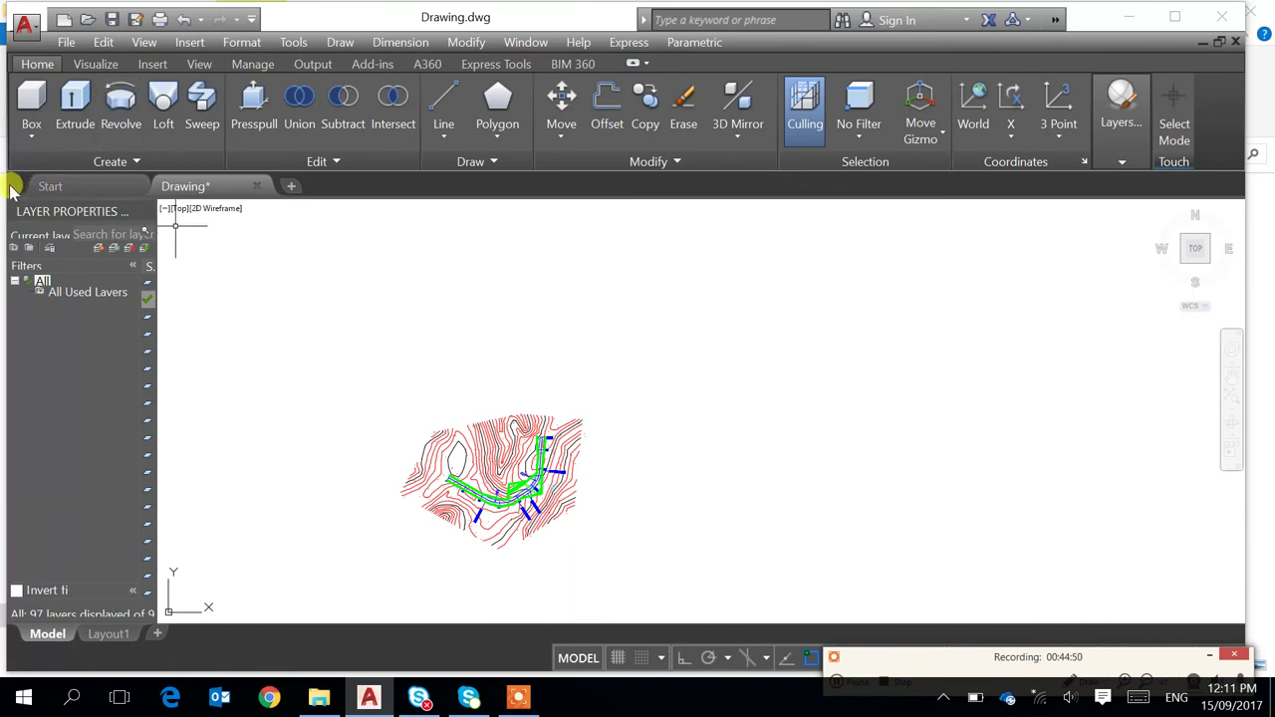
{"action": "left_click", "coordinate": [150, 210]}
Examine the copied road plan with its contours, chainage labels, bench lines and batter symbols
{"action": "scroll", "coordinate": [391, 449], "scroll_direction": "up", "scroll_amount": 3}
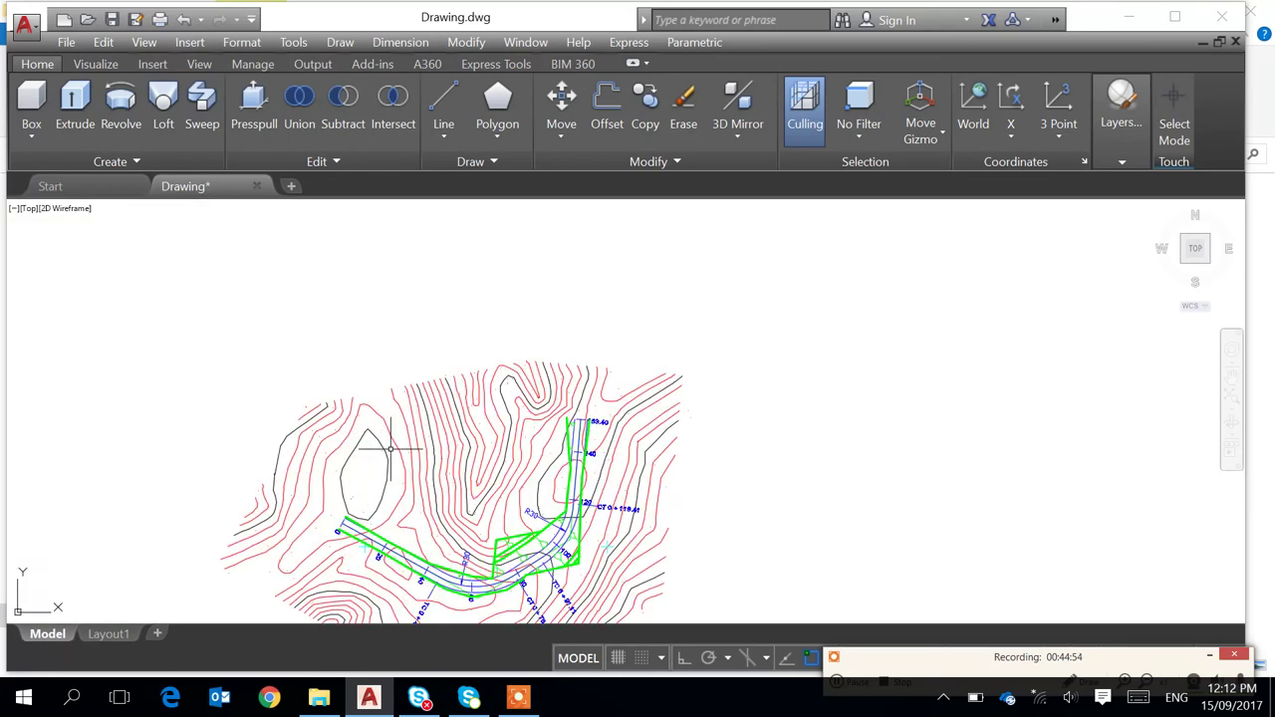
{"action": "middle_click_drag", "start_coordinate": [412, 474], "coordinate": [521, 320]}
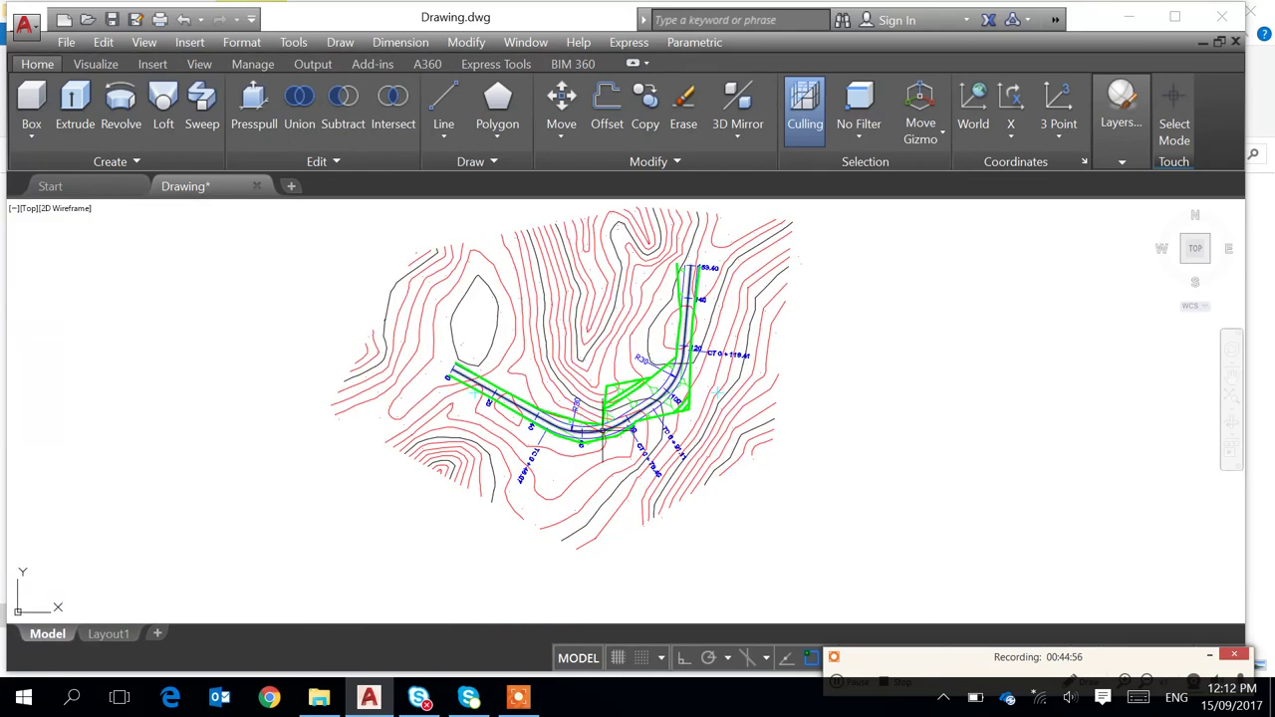
{"action": "middle_click_drag", "start_coordinate": [598, 424], "coordinate": [708, 508]}
{"action": "middle_click_drag", "start_coordinate": [825, 475], "coordinate": [843, 440]}
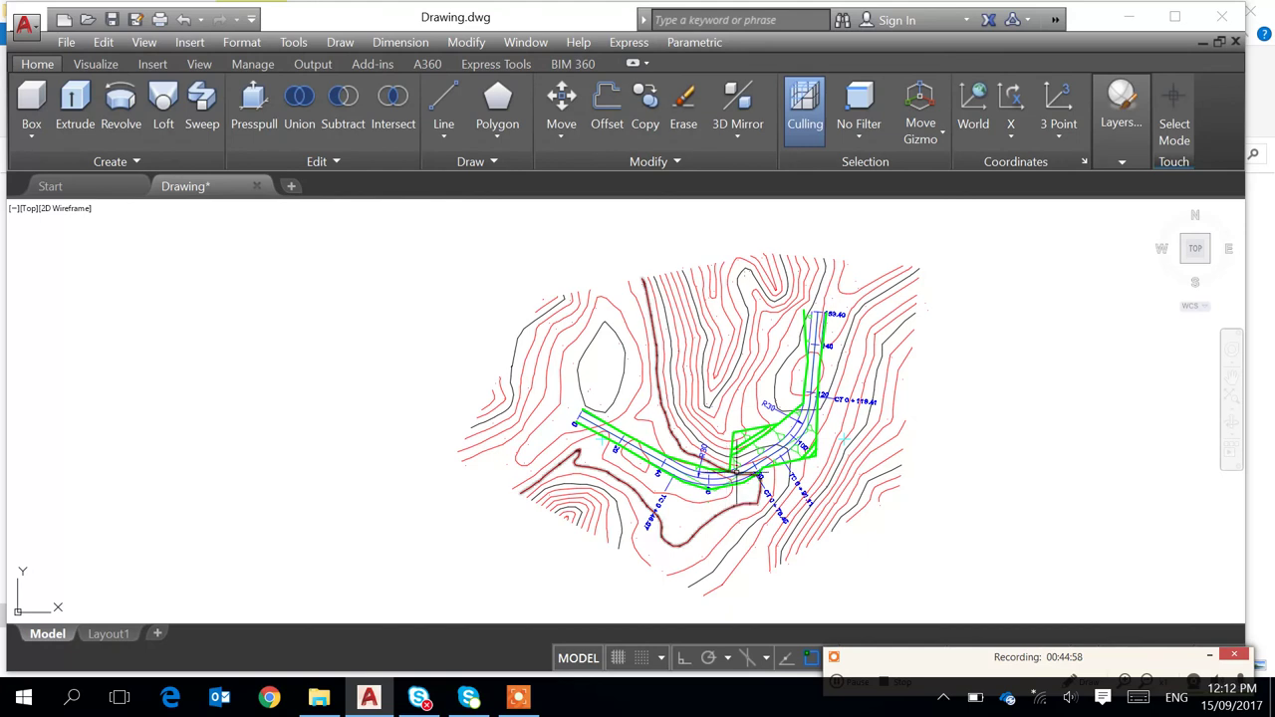
{"action": "scroll", "coordinate": [793, 467], "scroll_direction": "up", "scroll_amount": 2}
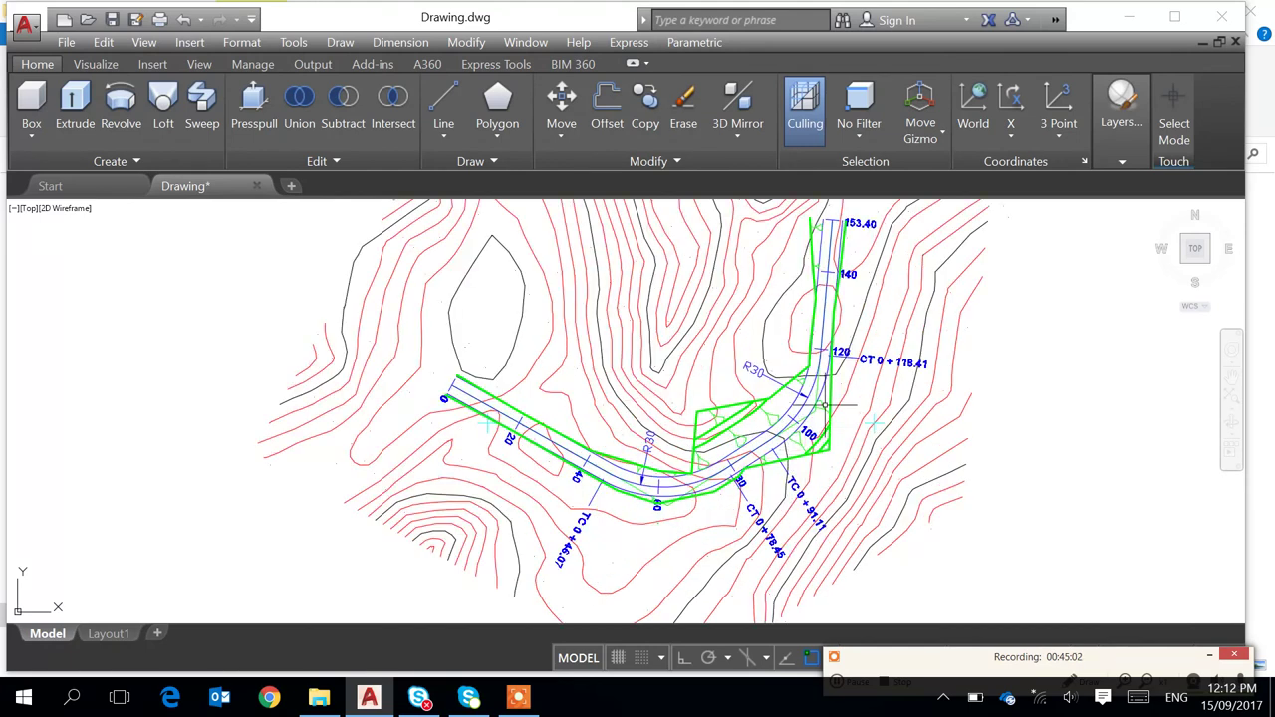
{"action": "mouse_move", "coordinate": [809, 410]}
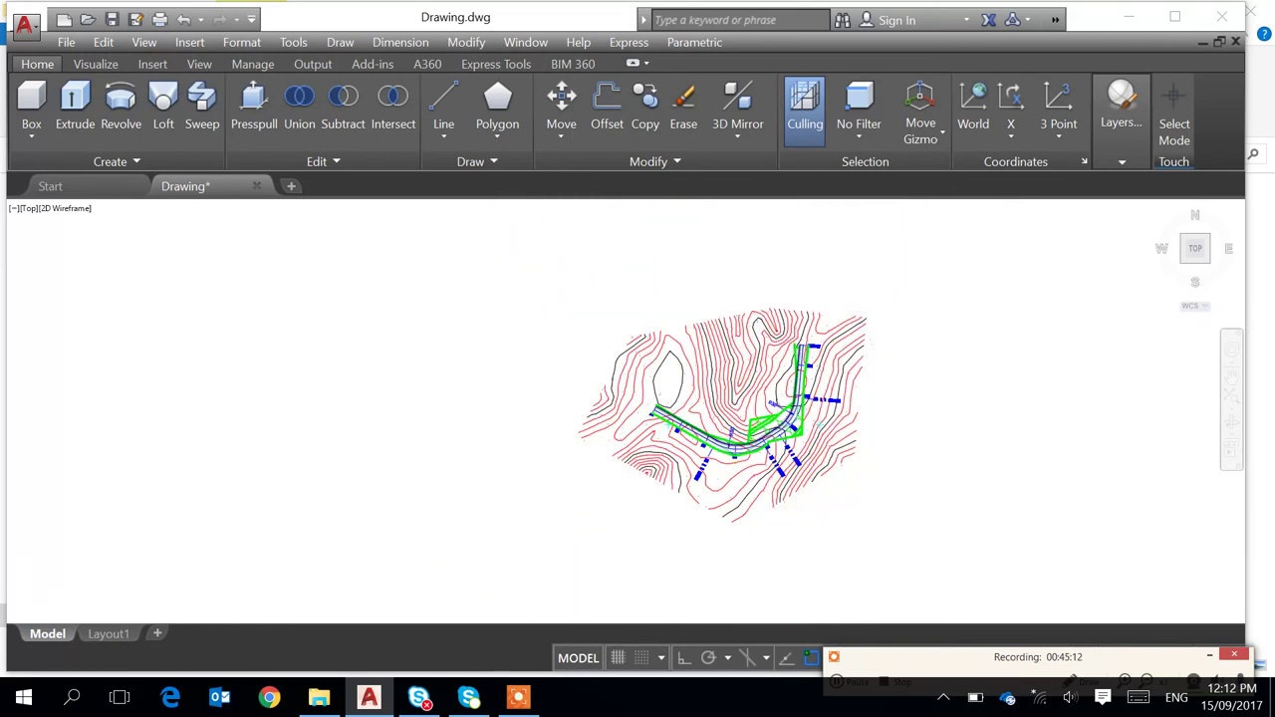
{"action": "scroll", "coordinate": [772, 426], "scroll_direction": "down", "scroll_amount": 5}
{"action": "scroll", "coordinate": [747, 432], "scroll_direction": "up", "scroll_amount": 4}
{"action": "scroll", "coordinate": [758, 432], "scroll_direction": "down", "scroll_amount": 4}
{"action": "scroll", "coordinate": [767, 430], "scroll_direction": "up", "scroll_amount": 2}
{"action": "scroll", "coordinate": [761, 440], "scroll_direction": "up", "scroll_amount": 2}
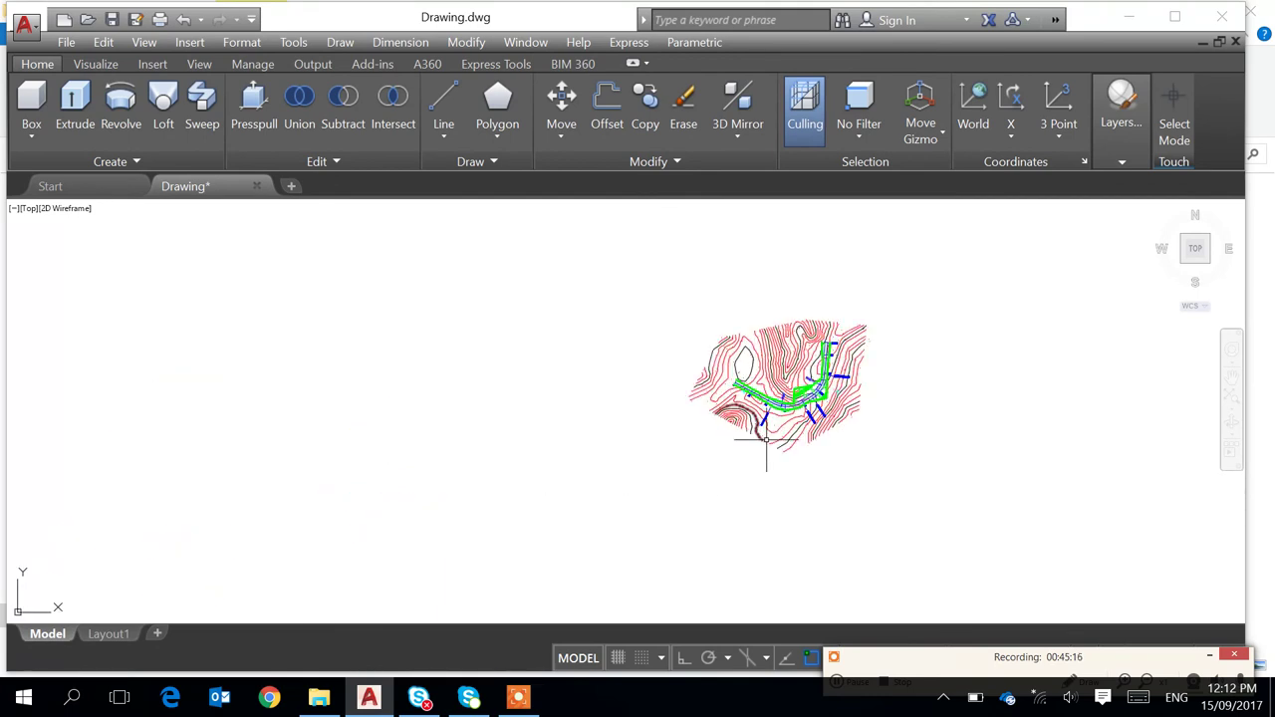
{"action": "scroll", "coordinate": [766, 439], "scroll_direction": "up", "scroll_amount": 5}
{"action": "mouse_move", "coordinate": [900, 476]}
{"action": "middle_mouse_down"}
{"action": "mouse_move", "coordinate": [873, 521]}
{"action": "mouse_move", "coordinate": [832, 540]}
{"action": "middle_mouse_up"}
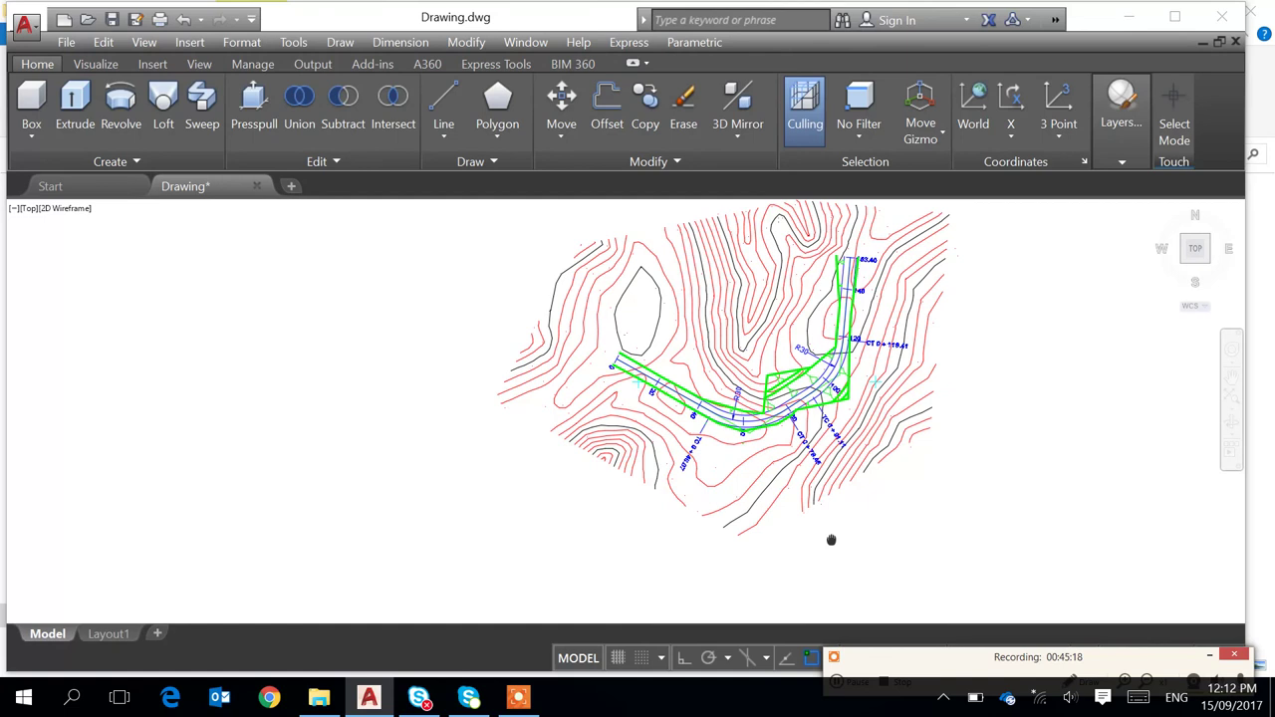
{"action": "left_click", "coordinate": [435, 339]}
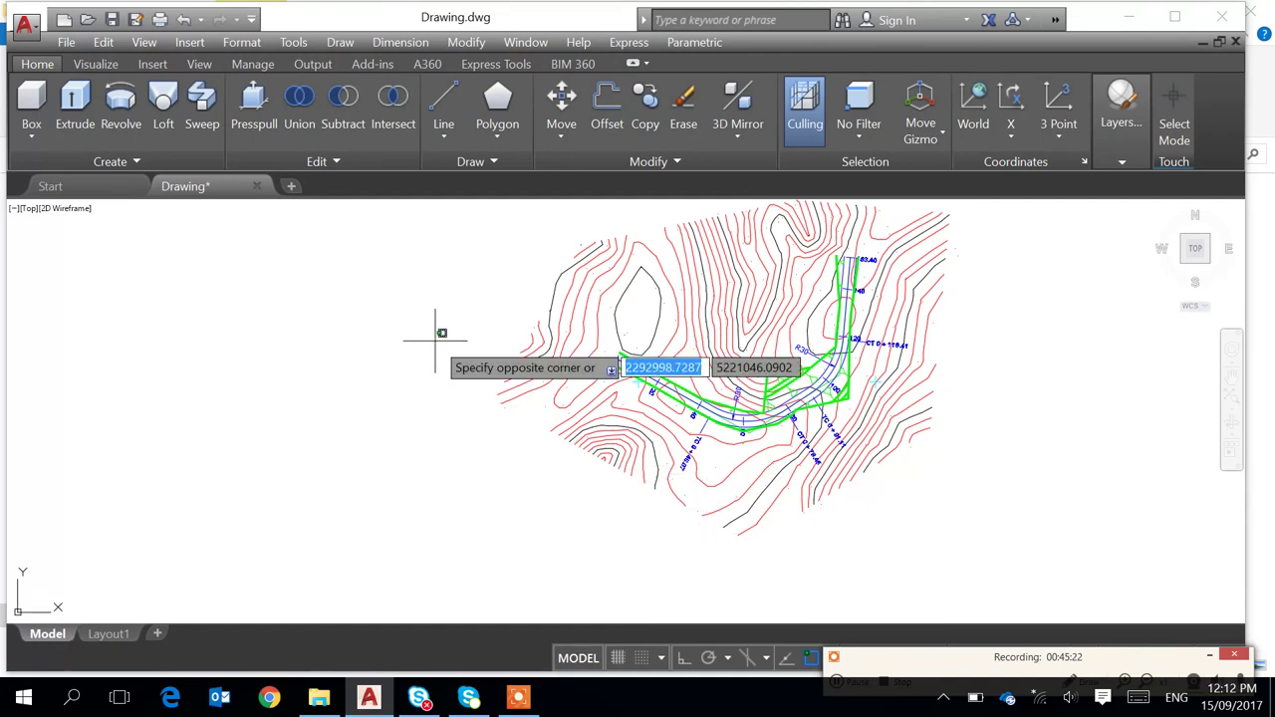
{"action": "key", "text": "Escape"}
{"action": "scroll", "coordinate": [608, 374], "scroll_direction": "down", "scroll_amount": 2}
{"action": "scroll", "coordinate": [650, 395], "scroll_direction": "up", "scroll_amount": 2}
{"action": "scroll", "coordinate": [643, 385], "scroll_direction": "up", "scroll_amount": 3}
{"action": "type", "text": "e"}
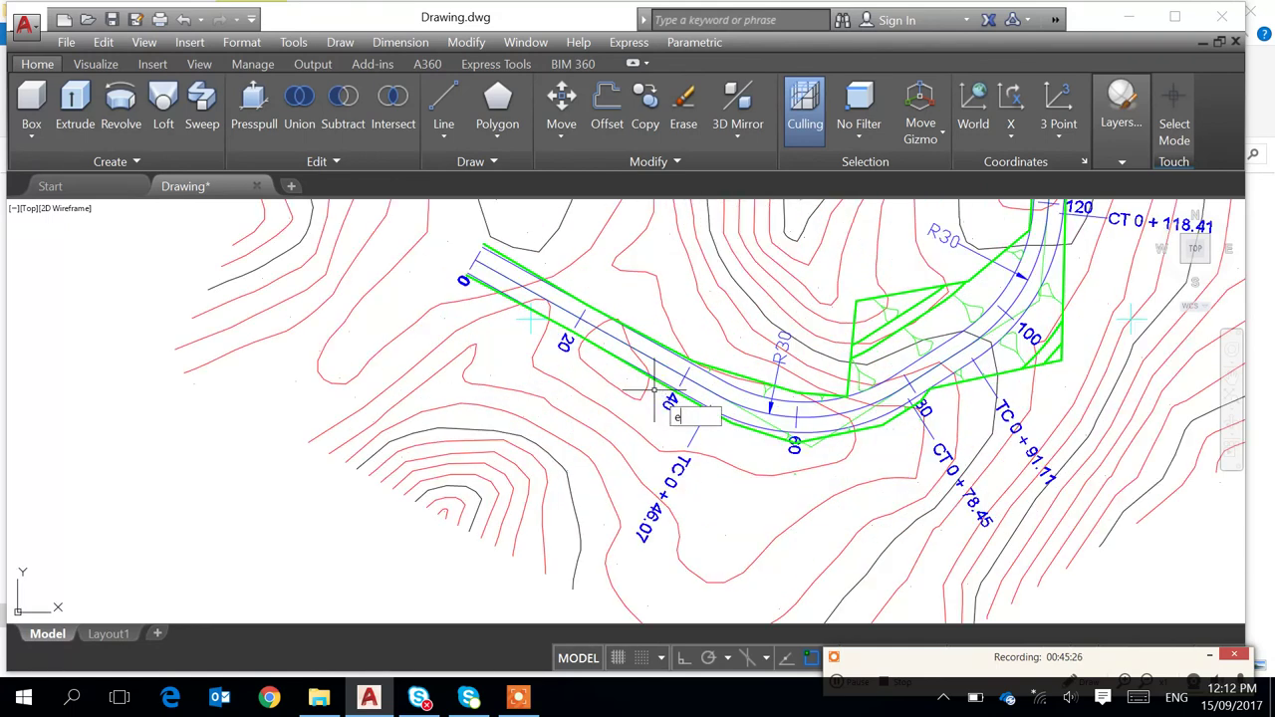
{"action": "key", "text": "Return"}
{"action": "scroll", "coordinate": [662, 391], "scroll_direction": "up", "scroll_amount": 2}
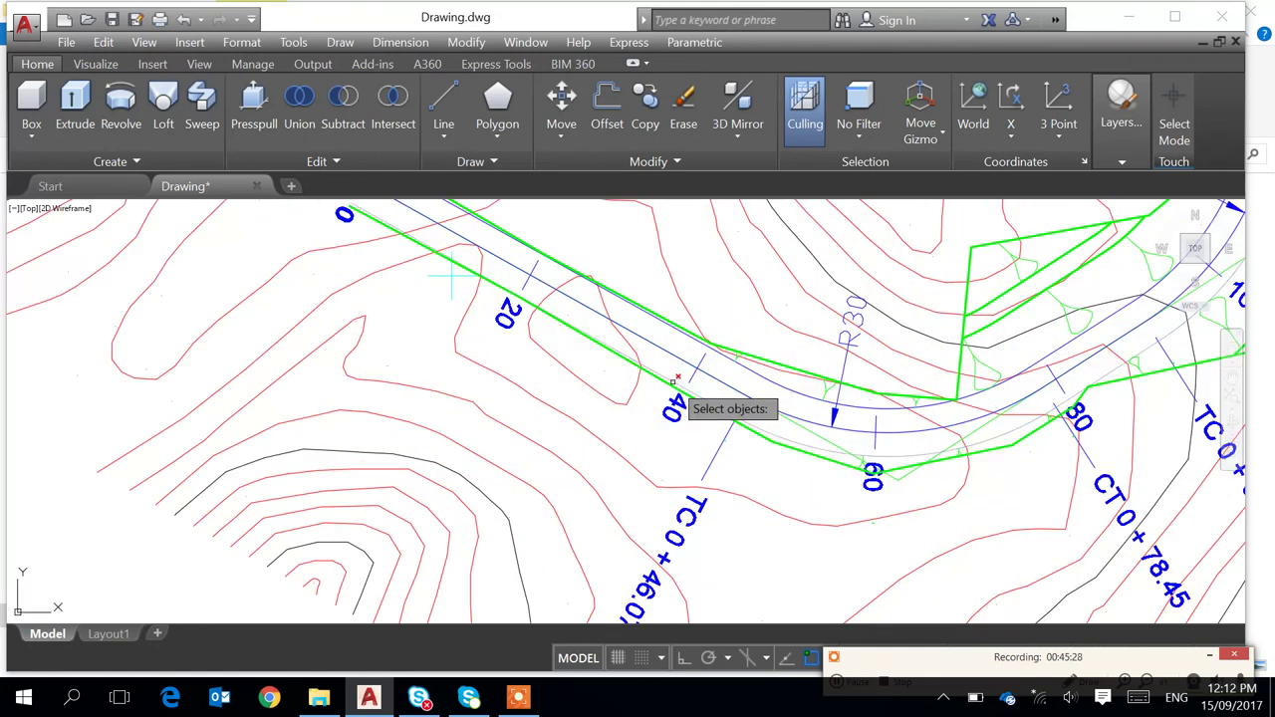
{"action": "scroll", "coordinate": [675, 380], "scroll_direction": "down", "scroll_amount": 6}
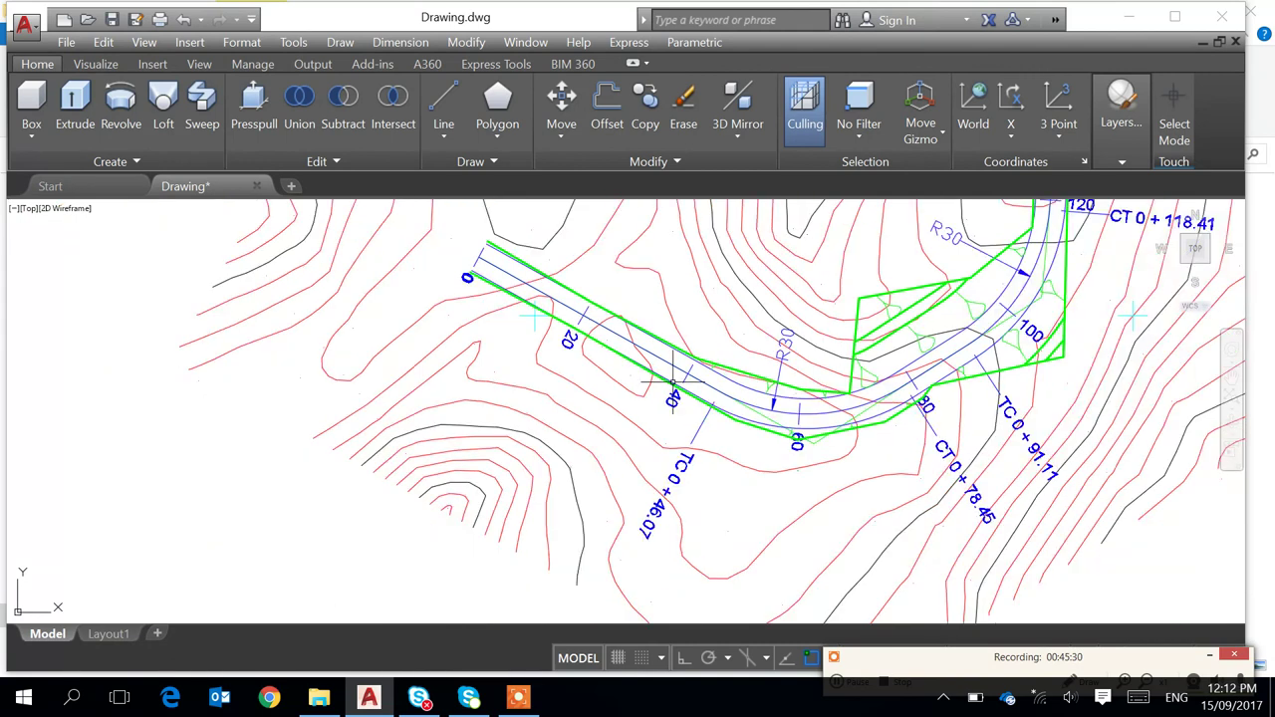
{"action": "left_click", "coordinate": [498, 211]}
{"action": "left_click", "coordinate": [935, 528]}
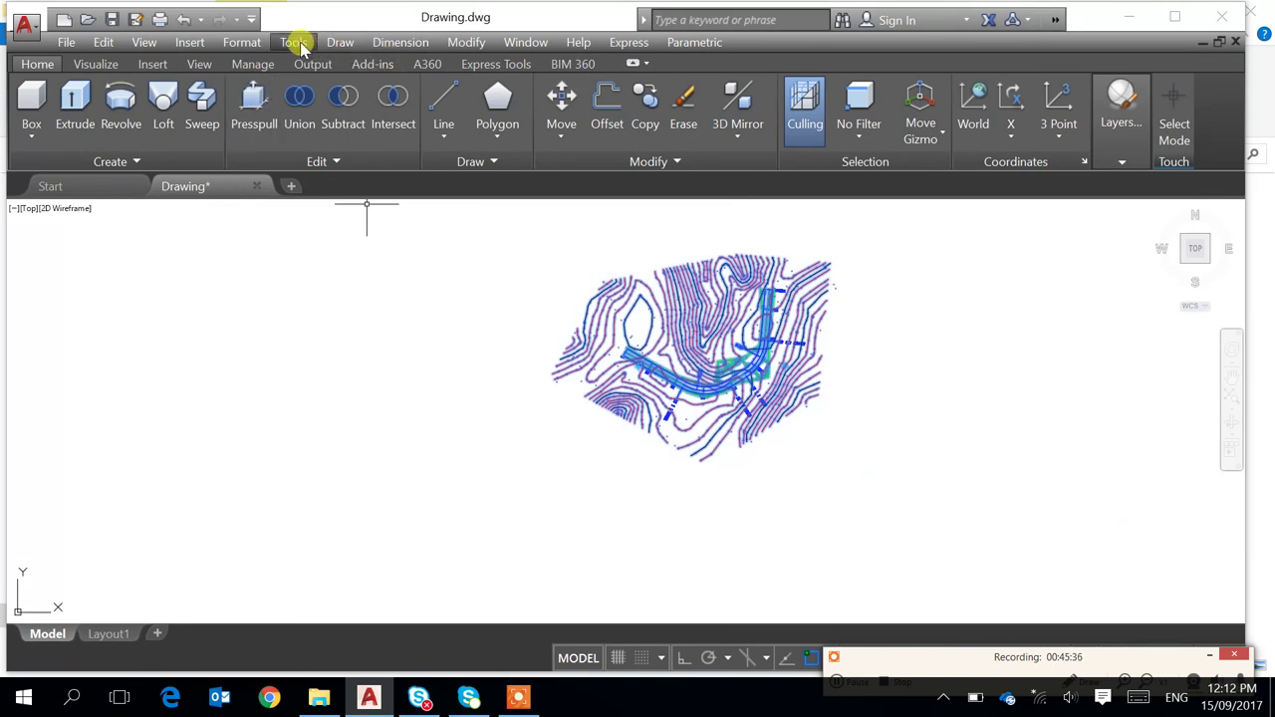
{"action": "left_click", "coordinate": [242, 42]}
{"action": "left_click", "coordinate": [251, 59]}
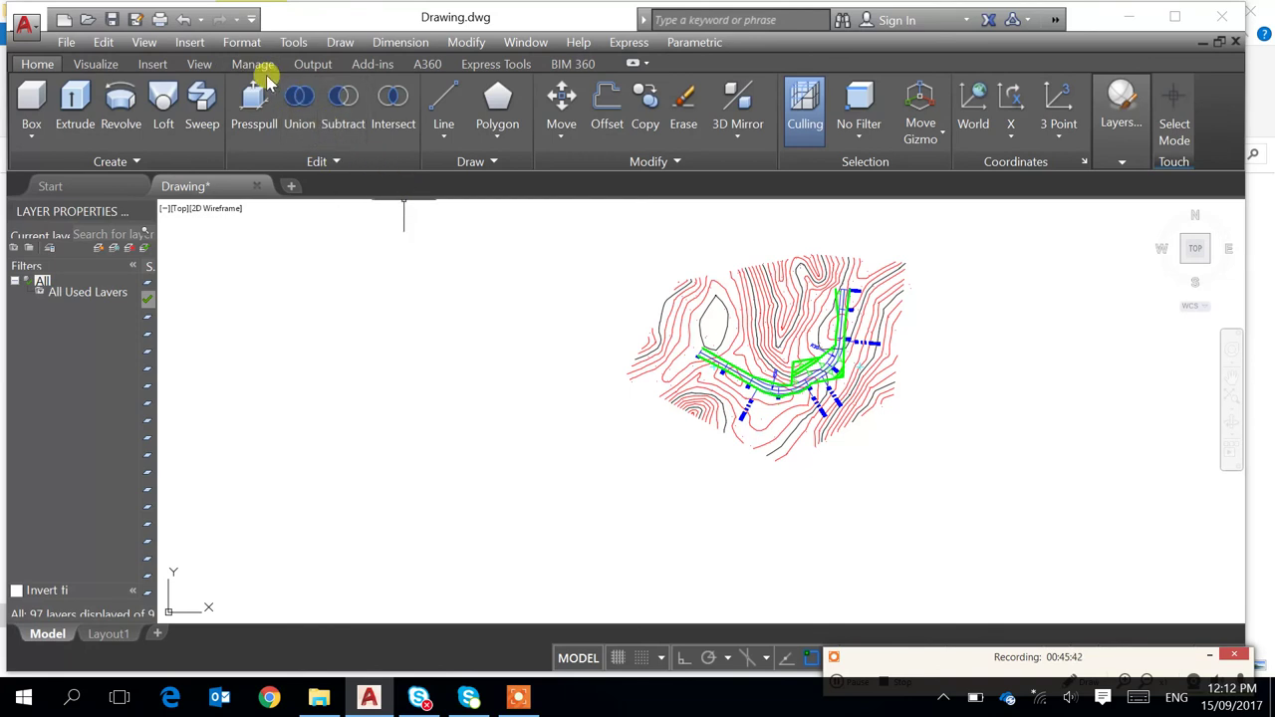
{"action": "left_click", "coordinate": [245, 42]}
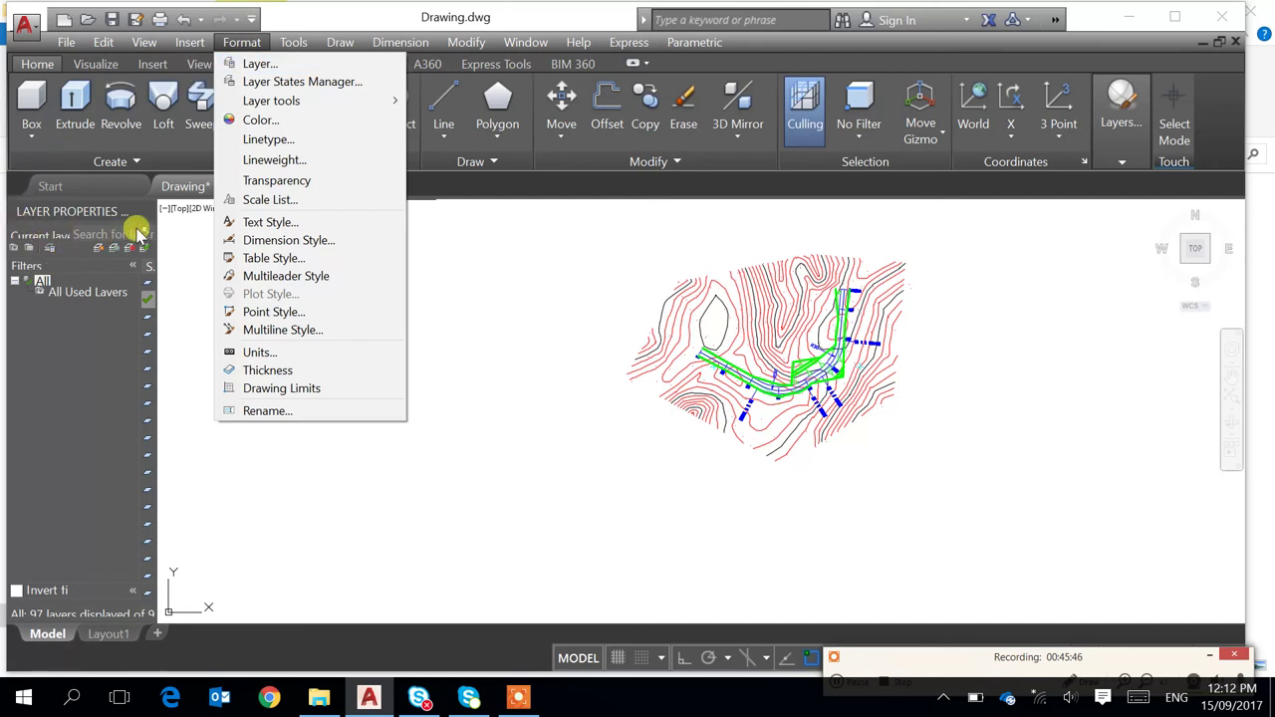
{"action": "left_click", "coordinate": [467, 264]}
{"action": "left_click", "coordinate": [466, 271]}
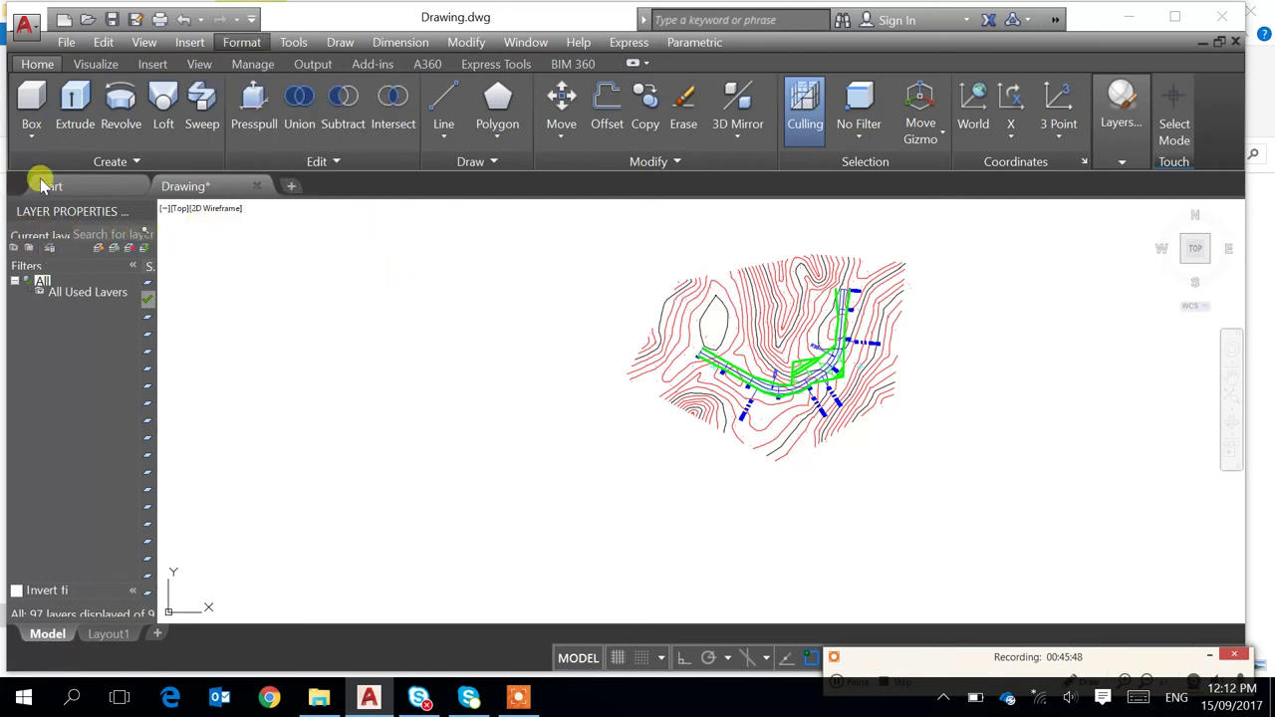
{"action": "left_click", "coordinate": [147, 209]}
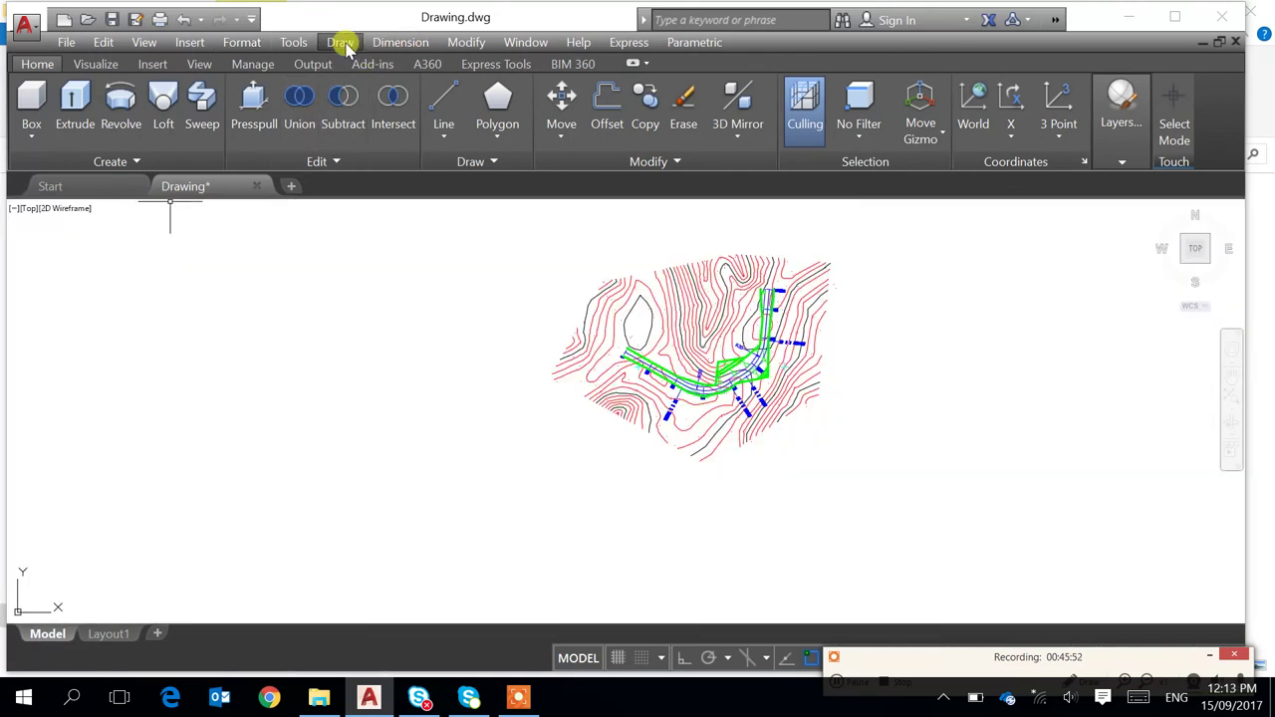
Show the object properties and set the contours along the plan copy's western edge to index color 255
{"action": "left_click", "coordinate": [466, 42]}
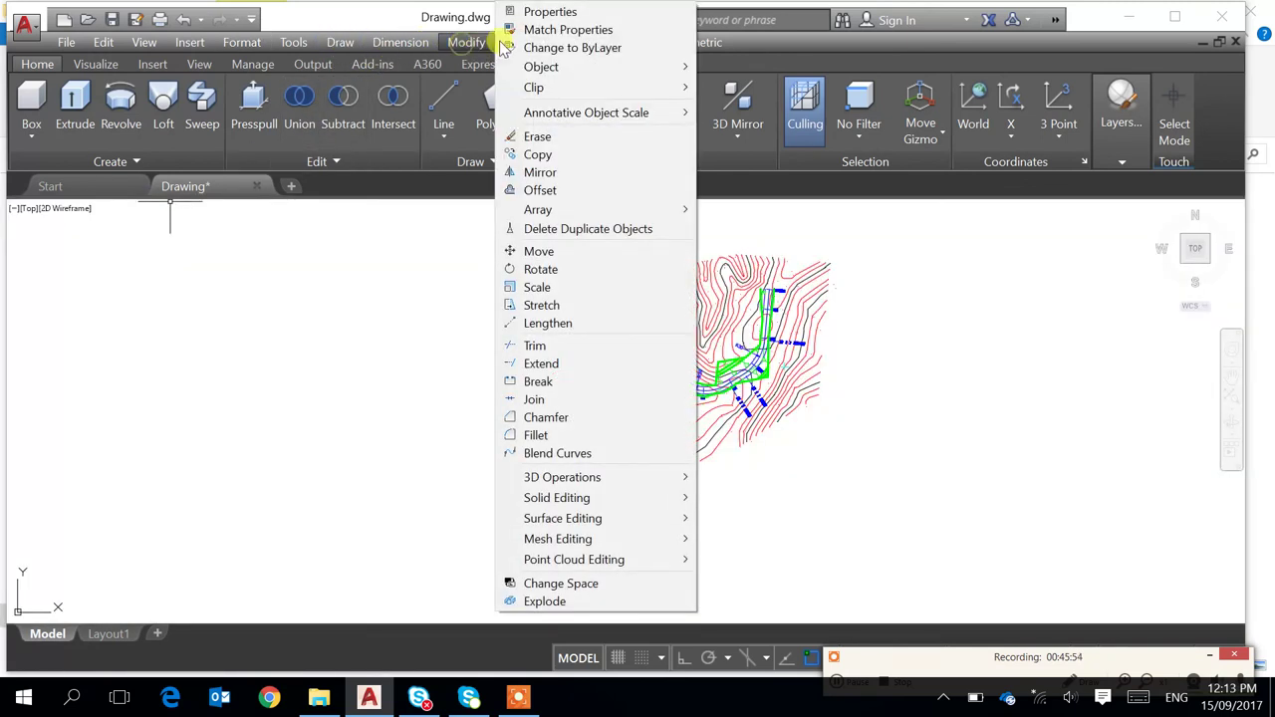
{"action": "left_click", "coordinate": [551, 12]}
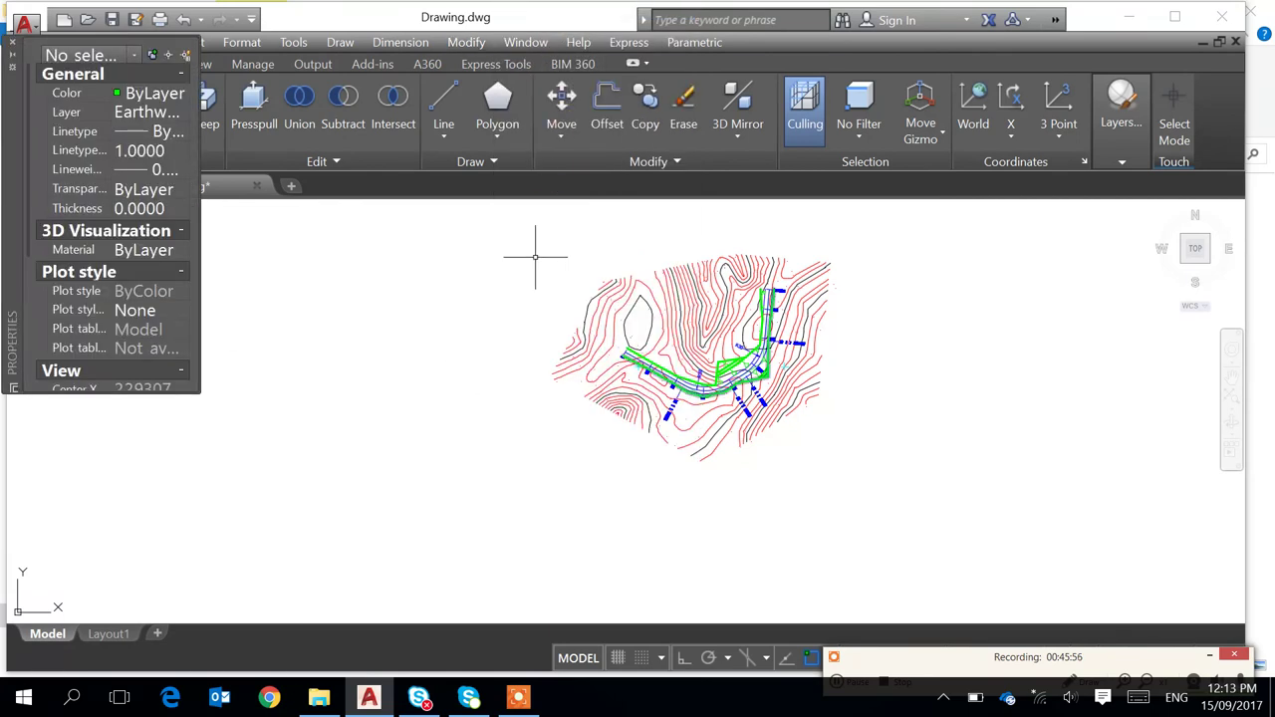
{"action": "left_click", "coordinate": [526, 226]}
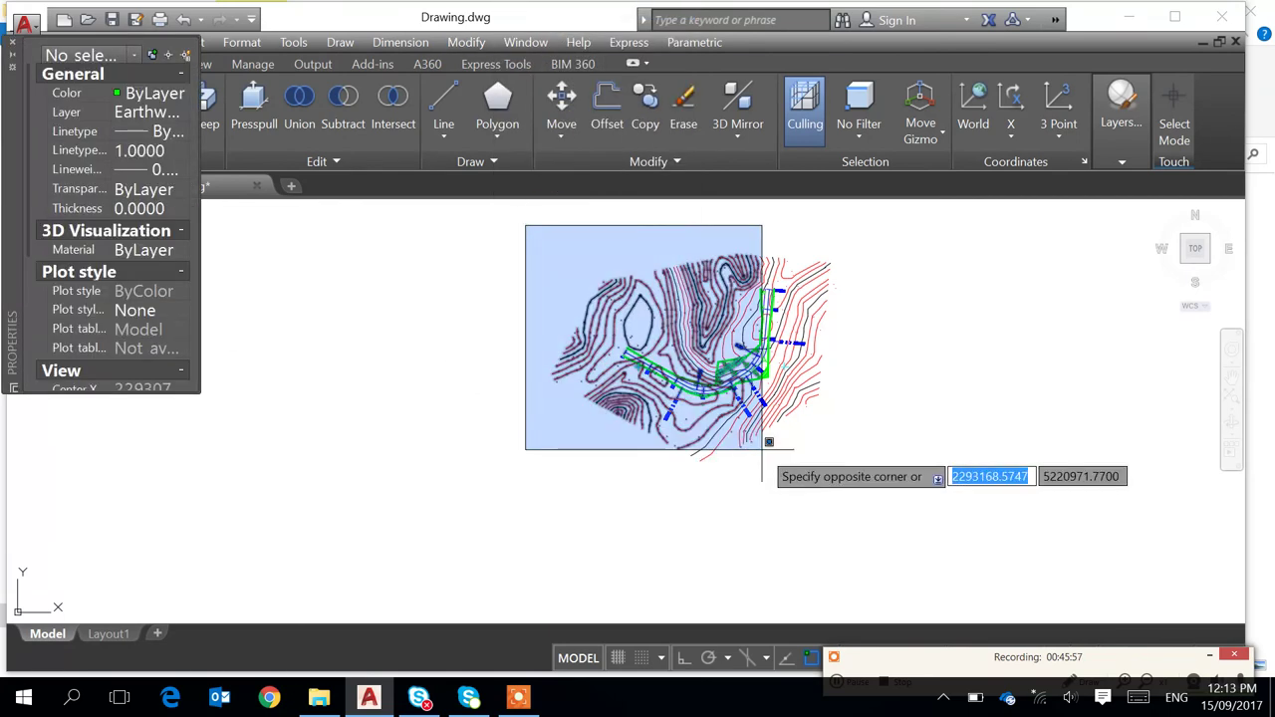
{"action": "left_click", "coordinate": [618, 449]}
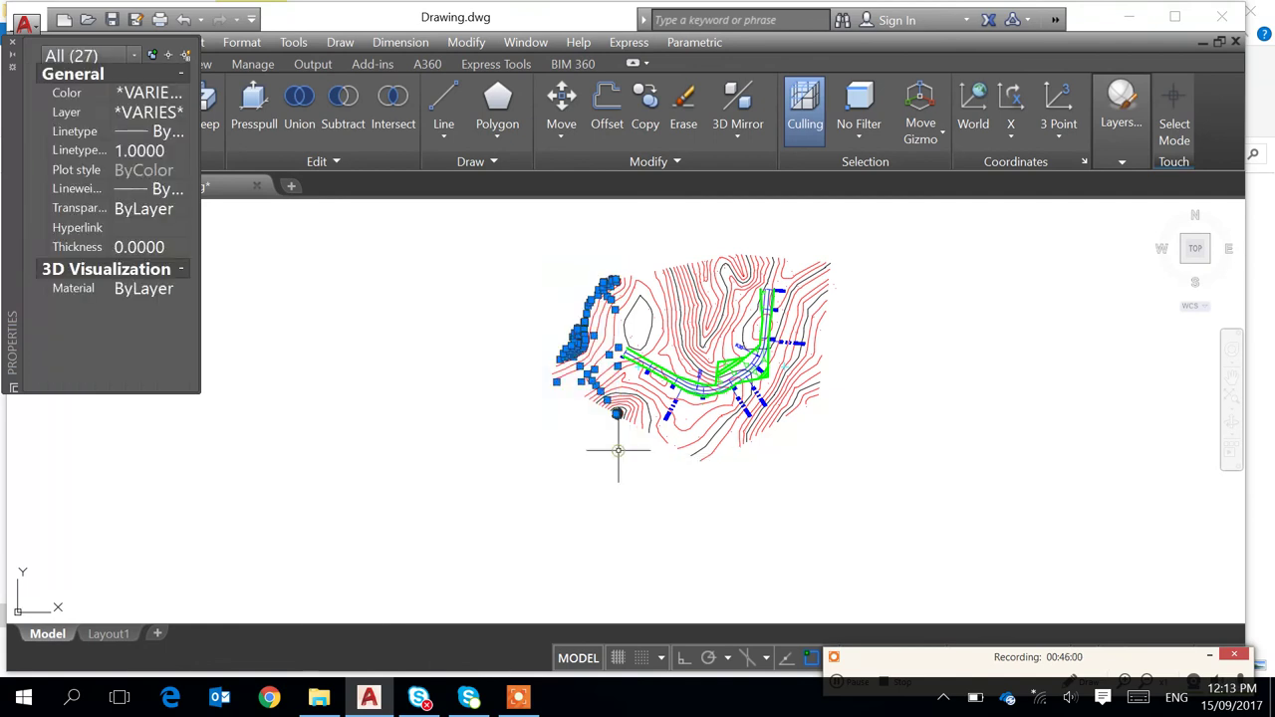
{"action": "scroll", "coordinate": [613, 479], "scroll_direction": "up", "scroll_amount": 3}
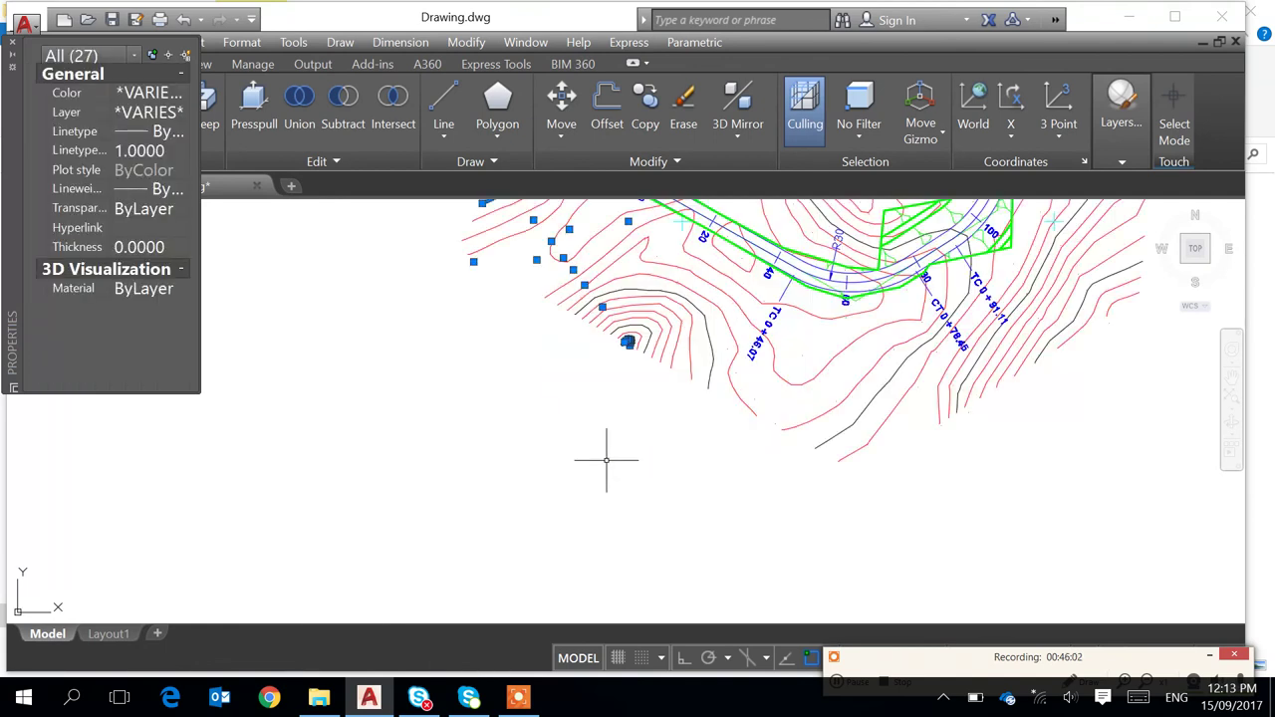
{"action": "scroll", "coordinate": [599, 444], "scroll_direction": "down", "scroll_amount": 3}
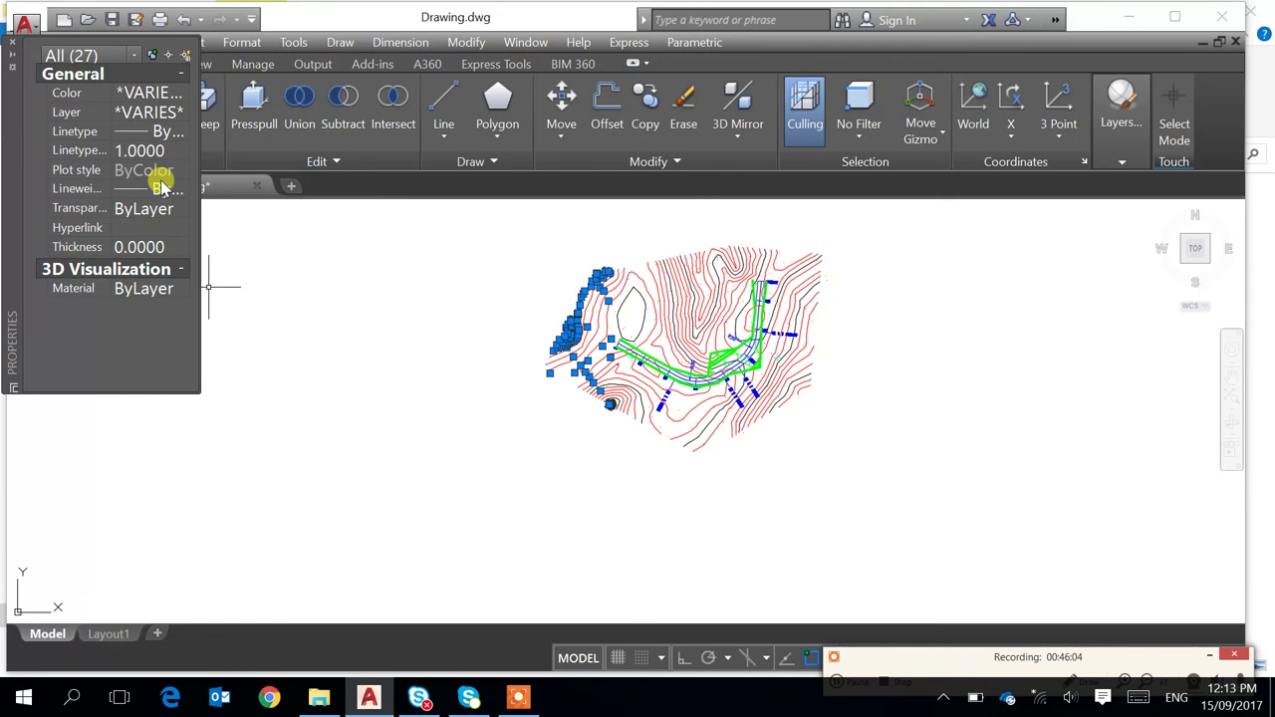
{"action": "left_click", "coordinate": [186, 92]}
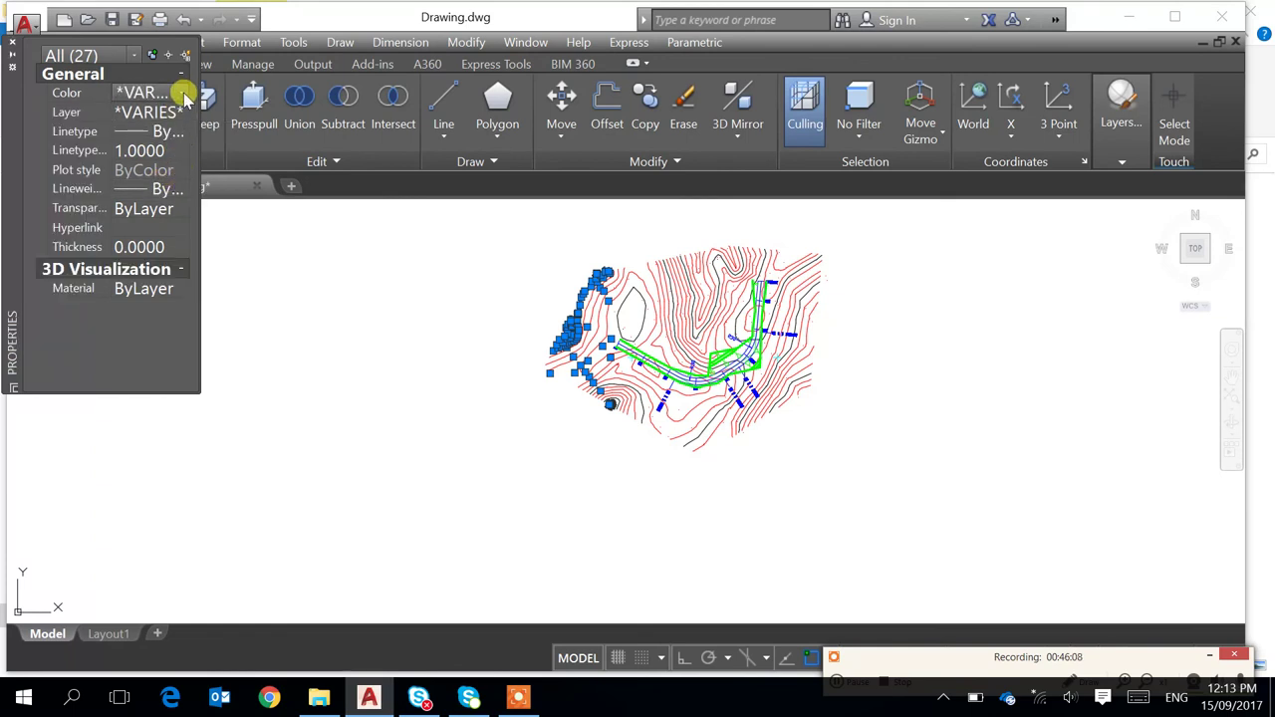
{"action": "left_click", "coordinate": [183, 93]}
{"action": "left_click", "coordinate": [140, 256]}
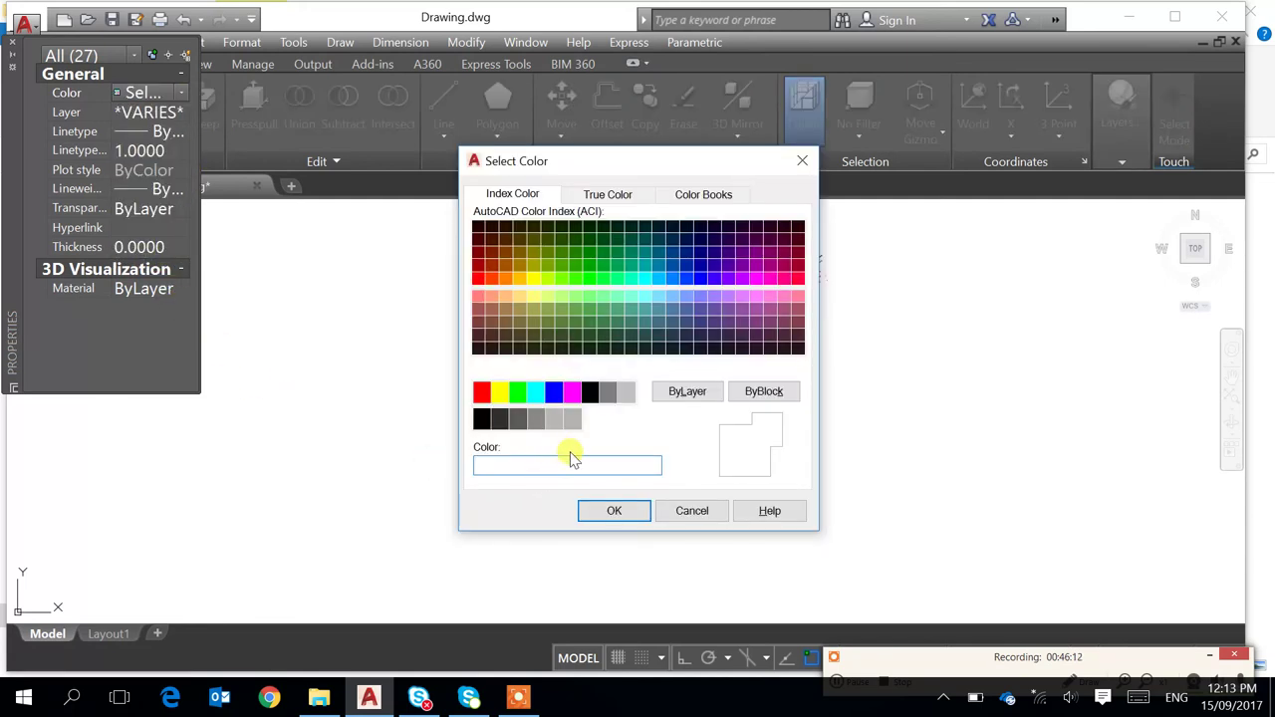
{"action": "left_click", "coordinate": [570, 423]}
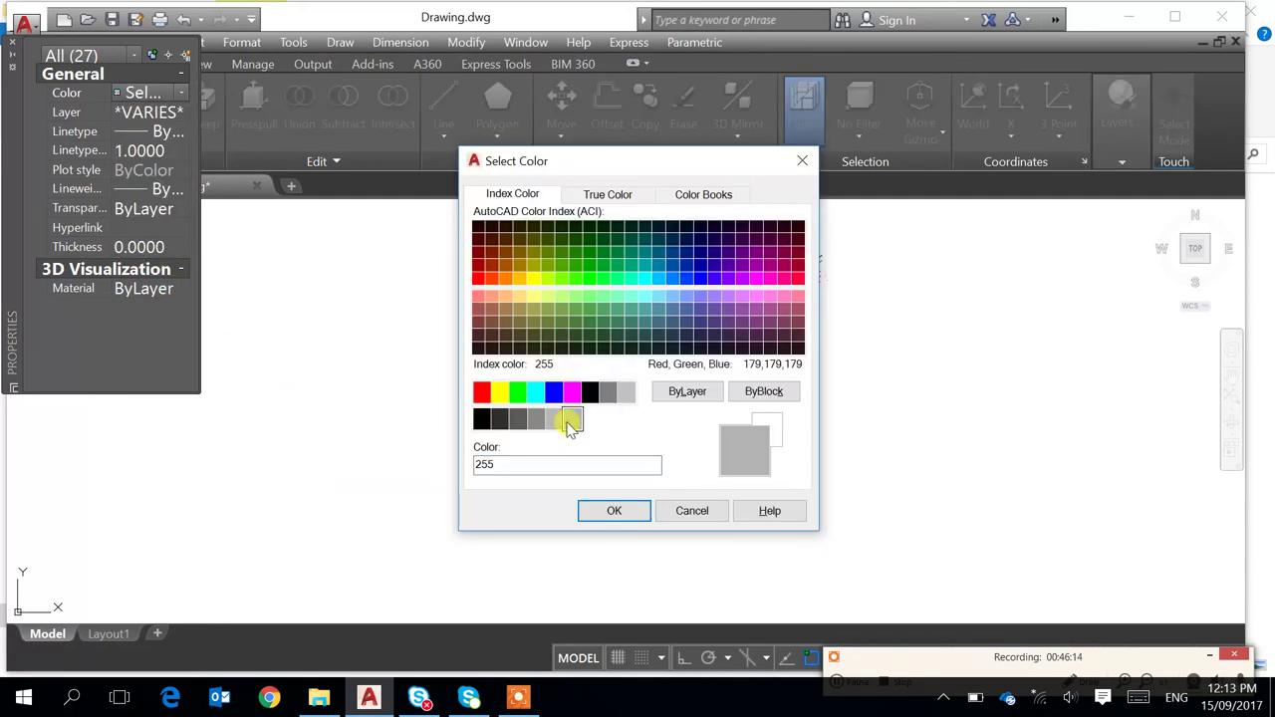
{"action": "left_click", "coordinate": [613, 510]}
{"action": "key", "text": "Escape"}
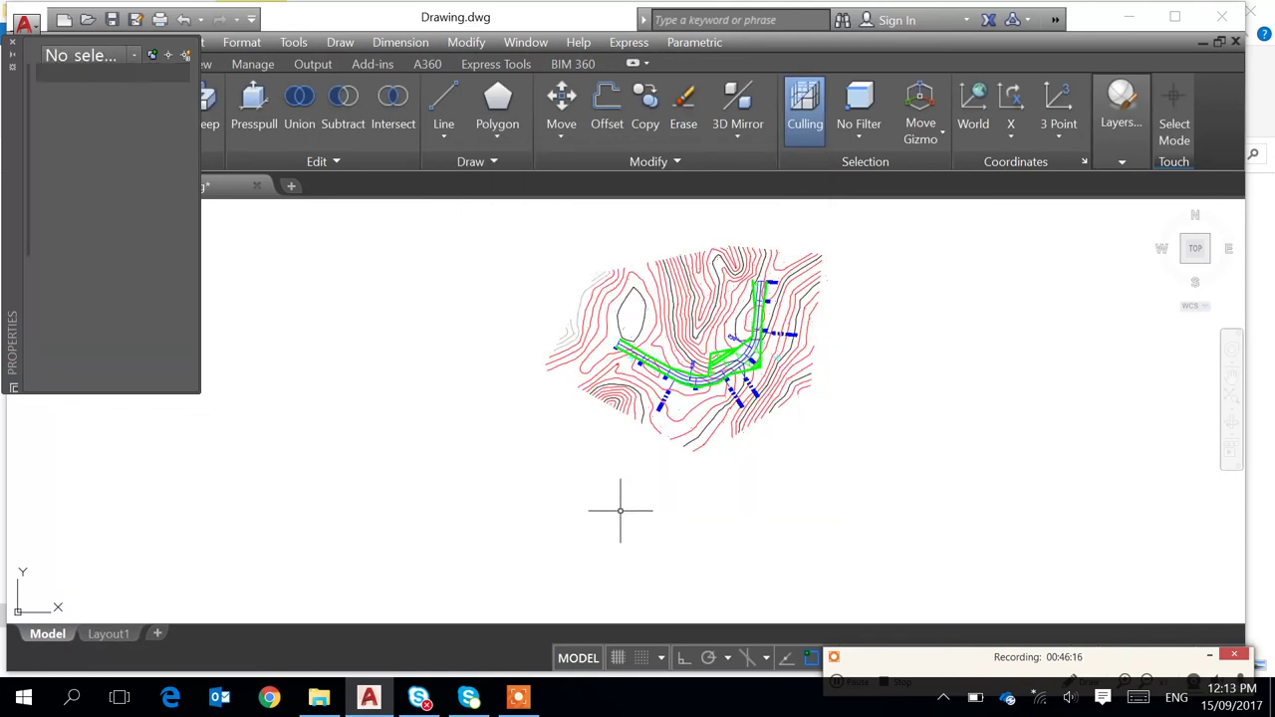
Set the closed oval contour and the contours just west of it, near chainage 0, to index color 255
{"action": "scroll", "coordinate": [581, 312], "scroll_direction": "up", "scroll_amount": 3}
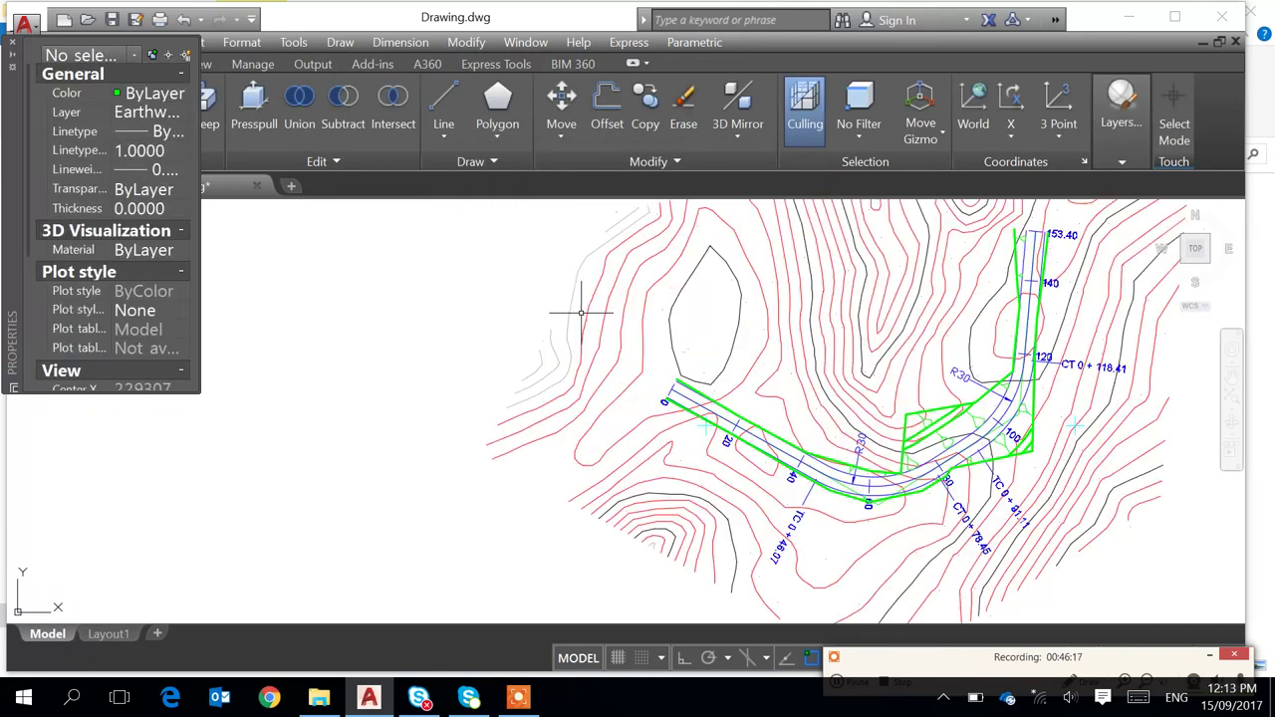
{"action": "left_click", "coordinate": [703, 300]}
{"action": "left_click", "coordinate": [569, 302]}
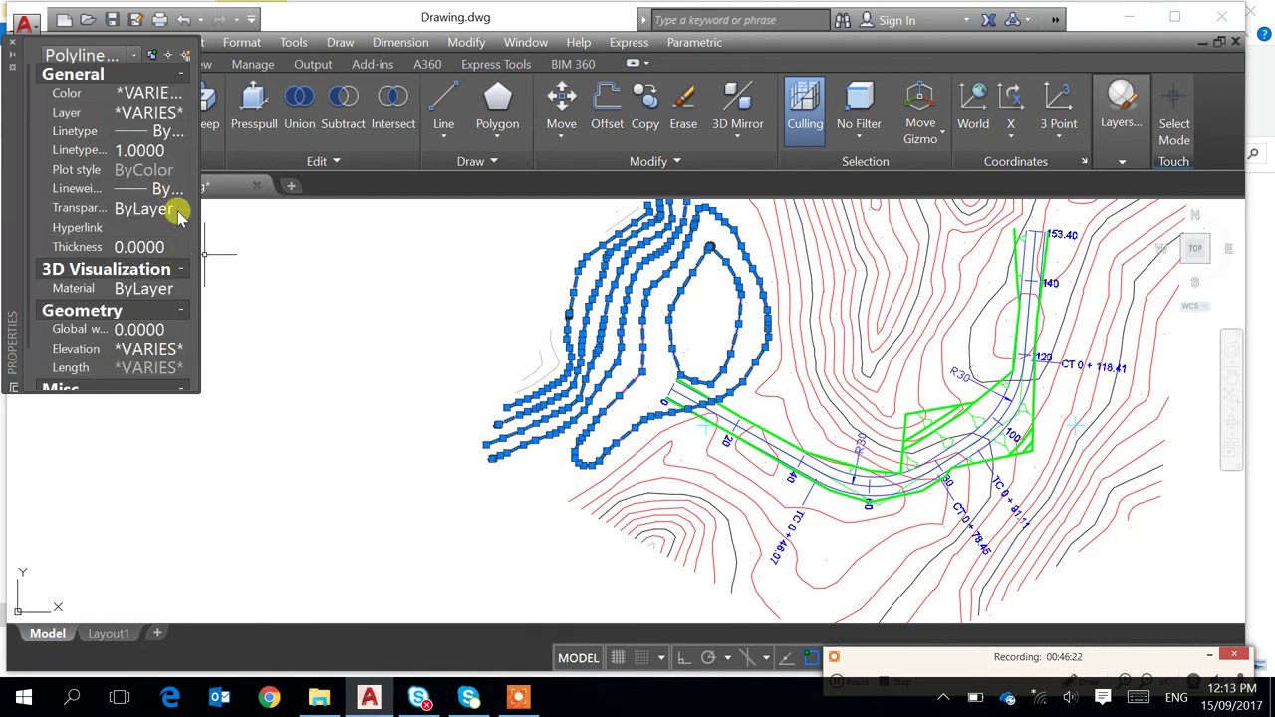
{"action": "left_click", "coordinate": [187, 99]}
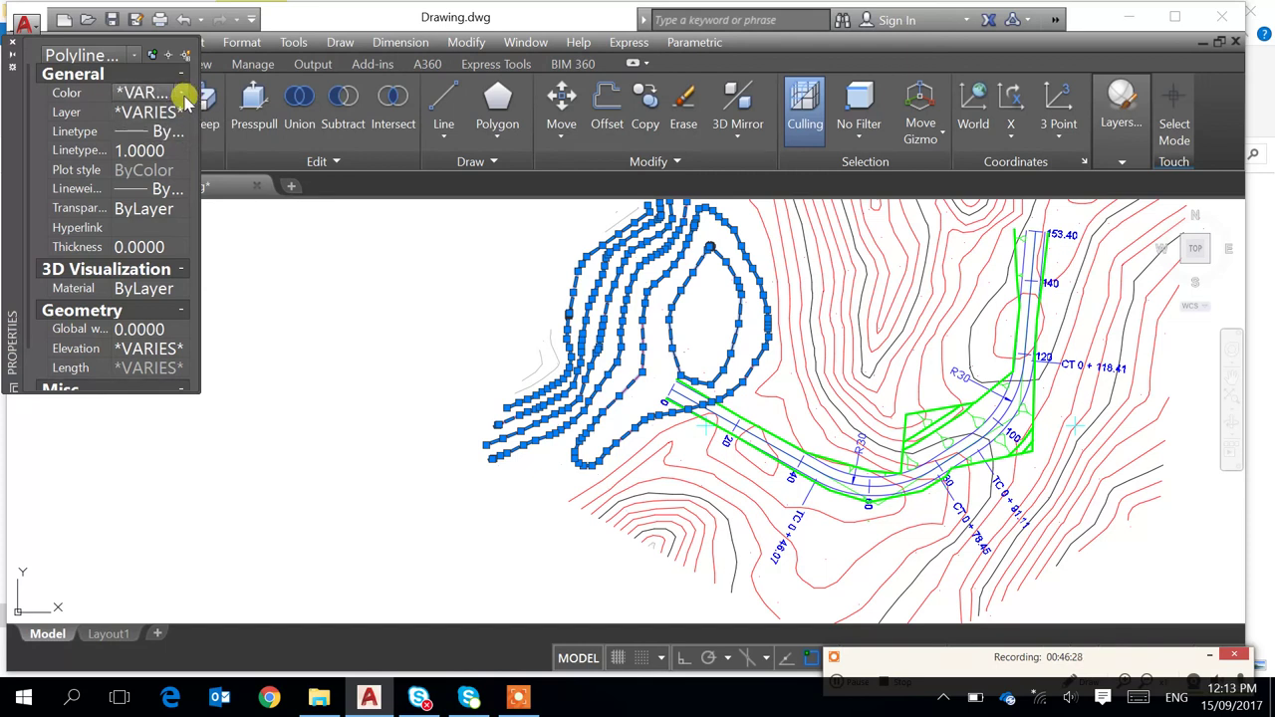
{"action": "left_click", "coordinate": [182, 96]}
{"action": "left_click", "coordinate": [160, 253]}
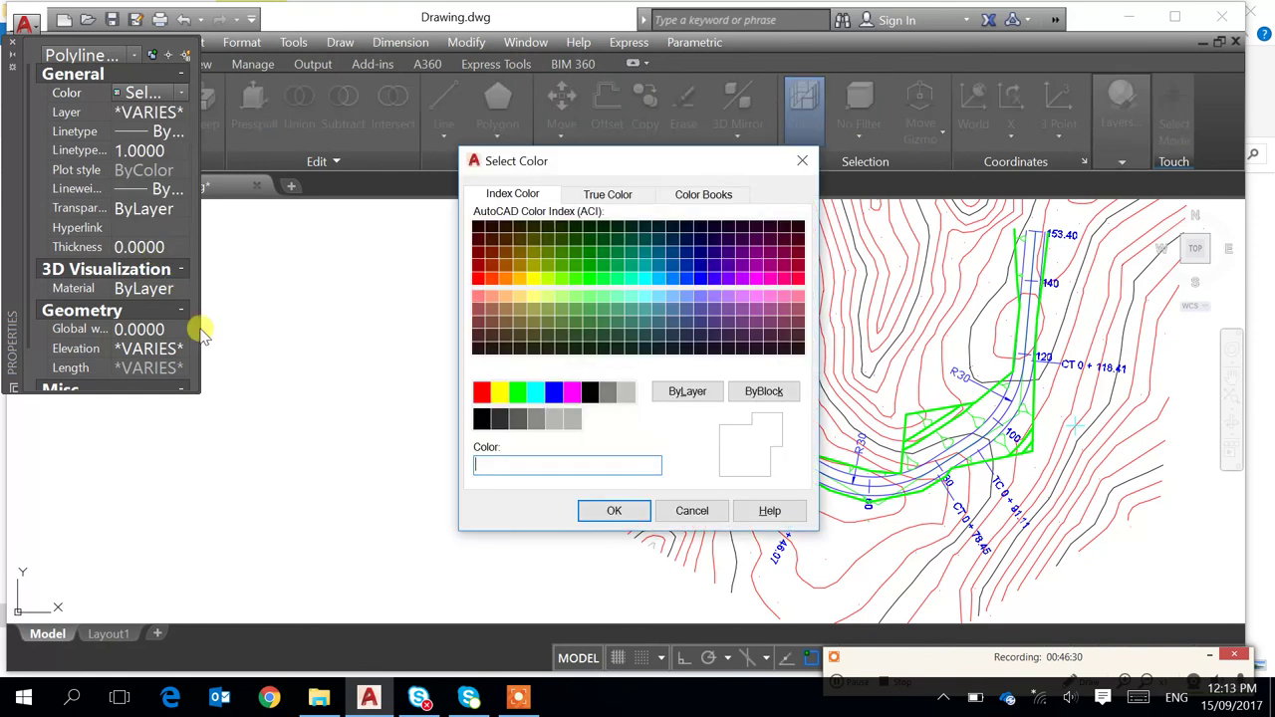
{"action": "left_click", "coordinate": [571, 418]}
{"action": "left_click", "coordinate": [616, 509]}
{"action": "key", "text": "Escape"}
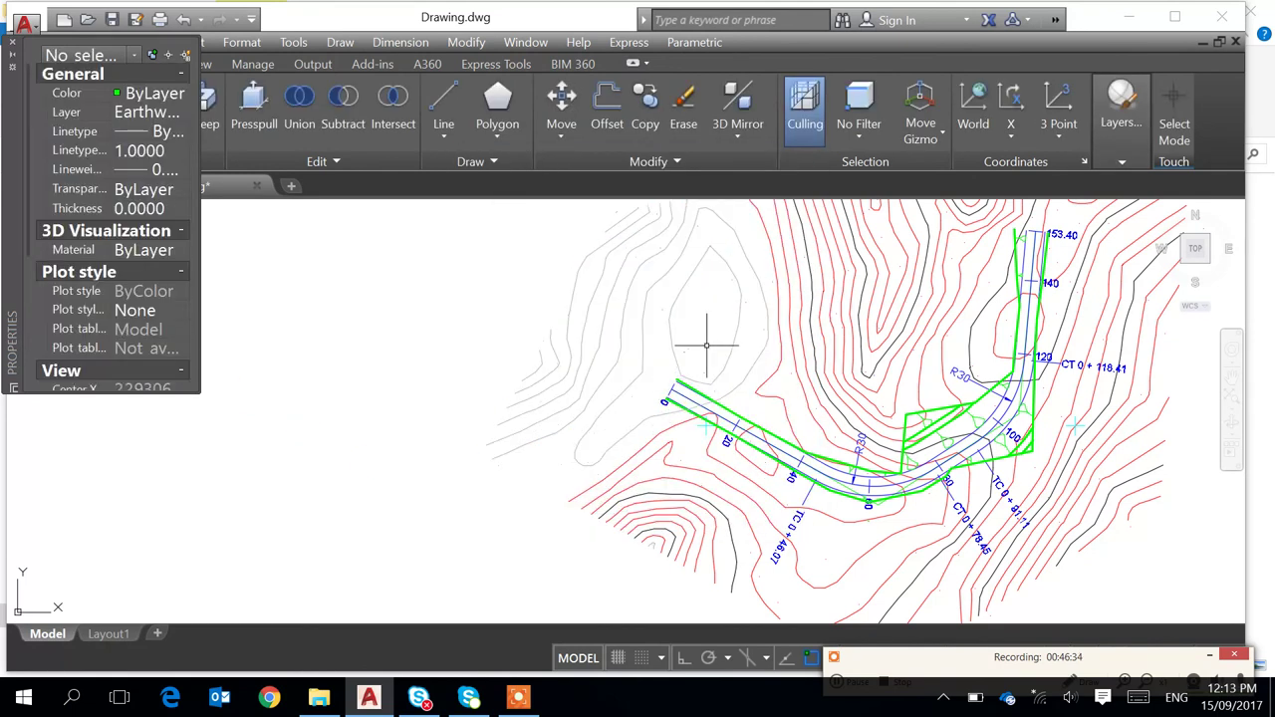
{"action": "scroll", "coordinate": [777, 329], "scroll_direction": "down", "scroll_amount": 1}
{"action": "middle_click_drag", "start_coordinate": [787, 330], "coordinate": [741, 395]}
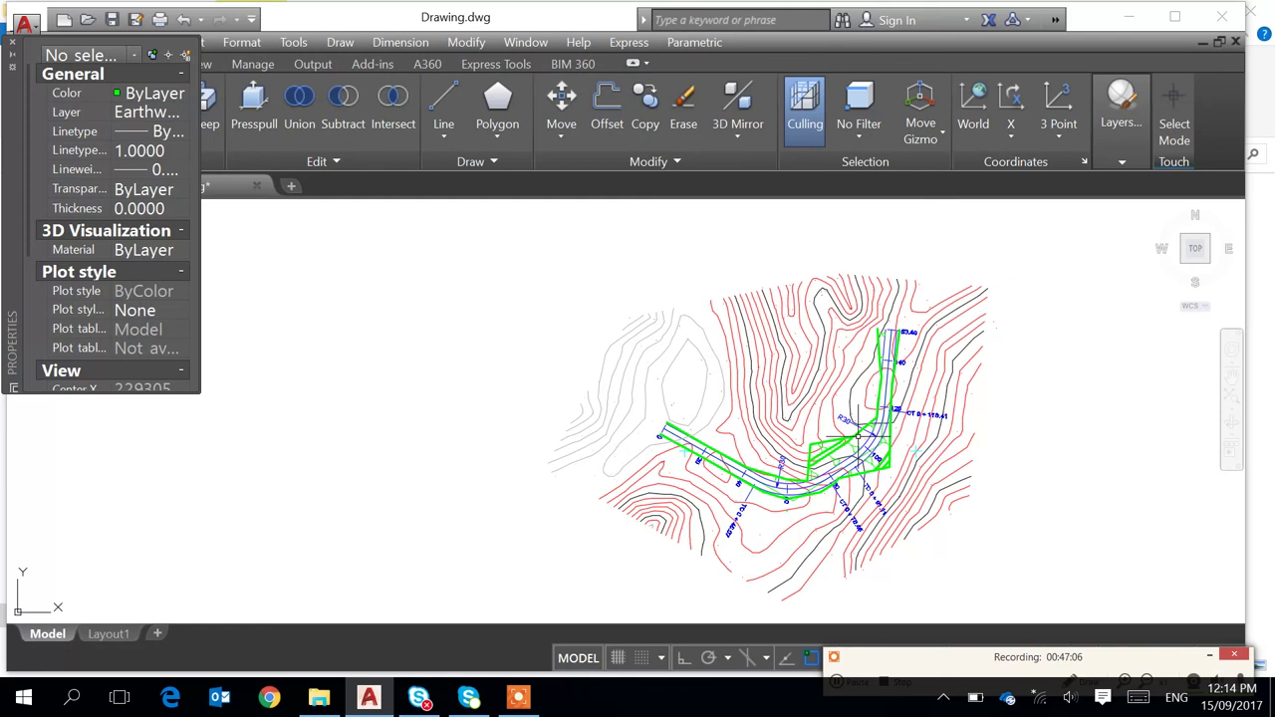
Examine the other road plan copy whose contours are all light grey, and check the color of a contour east of the road
{"action": "scroll", "coordinate": [859, 450], "scroll_direction": "down", "scroll_amount": 3}
{"action": "middle_click_drag", "start_coordinate": [559, 454], "coordinate": [1050, 464]}
{"action": "scroll", "coordinate": [780, 457], "scroll_direction": "down", "scroll_amount": 1}
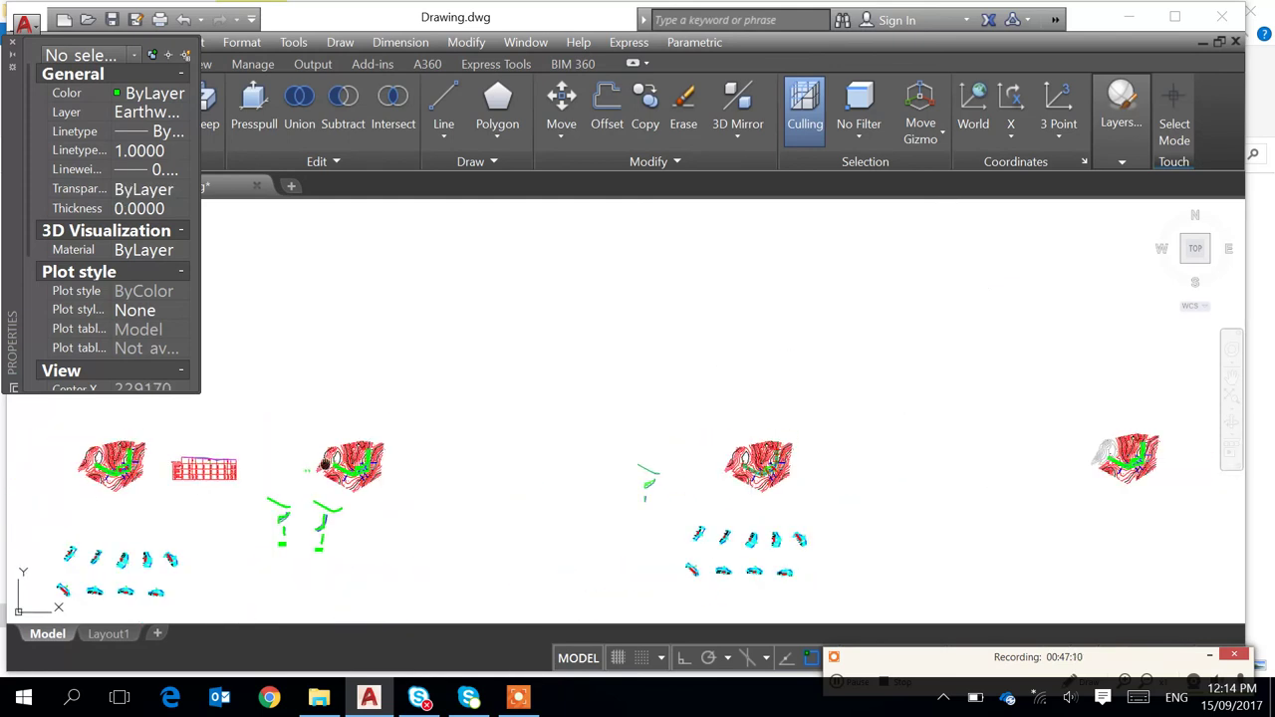
{"action": "middle_click_drag", "start_coordinate": [314, 473], "coordinate": [713, 318]}
{"action": "scroll", "coordinate": [894, 374], "scroll_direction": "down", "scroll_amount": 3}
{"action": "mouse_move", "coordinate": [893, 373]}
{"action": "middle_mouse_down"}
{"action": "mouse_move", "coordinate": [522, 443]}
{"action": "mouse_move", "coordinate": [813, 438]}
{"action": "middle_mouse_up"}
{"action": "scroll", "coordinate": [522, 443], "scroll_direction": "down", "scroll_amount": 3}
{"action": "scroll", "coordinate": [742, 426], "scroll_direction": "up", "scroll_amount": 8}
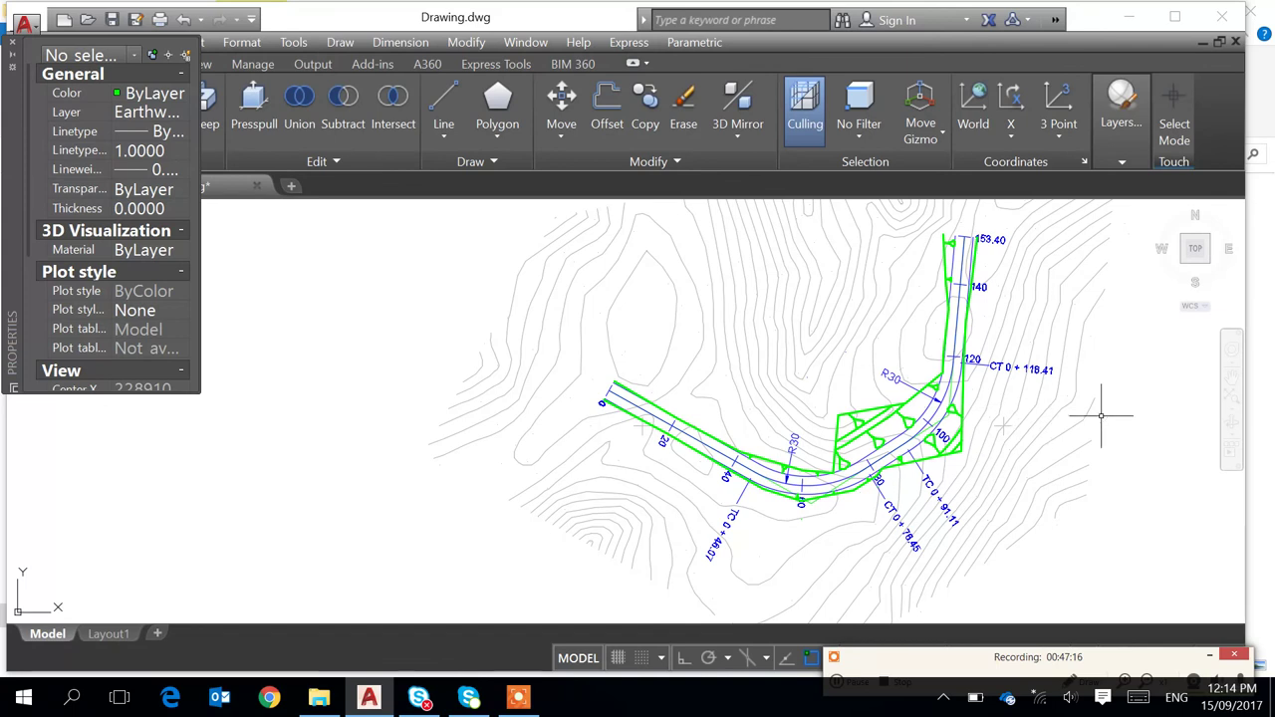
{"action": "scroll", "coordinate": [1106, 424], "scroll_direction": "down", "scroll_amount": 2}
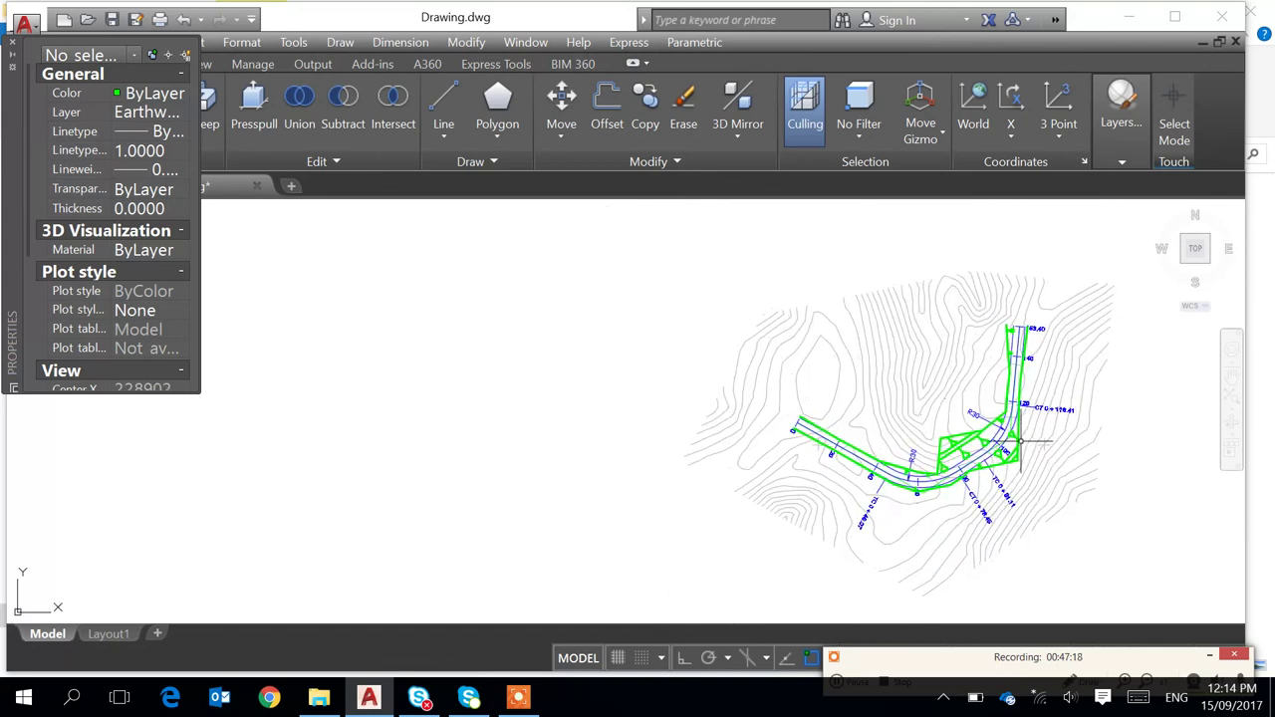
{"action": "scroll", "coordinate": [1020, 439], "scroll_direction": "up", "scroll_amount": 2}
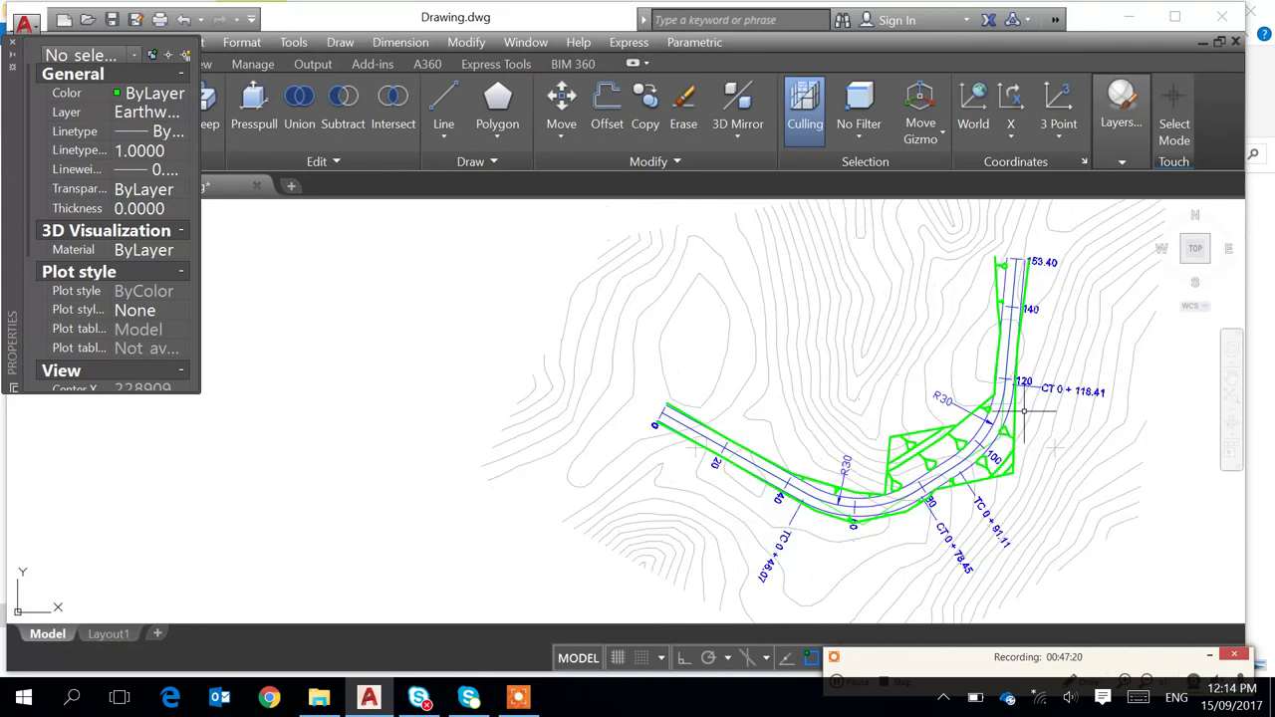
{"action": "scroll", "coordinate": [958, 446], "scroll_direction": "down", "scroll_amount": 2}
{"action": "middle_click_drag", "start_coordinate": [1033, 458], "coordinate": [822, 457]}
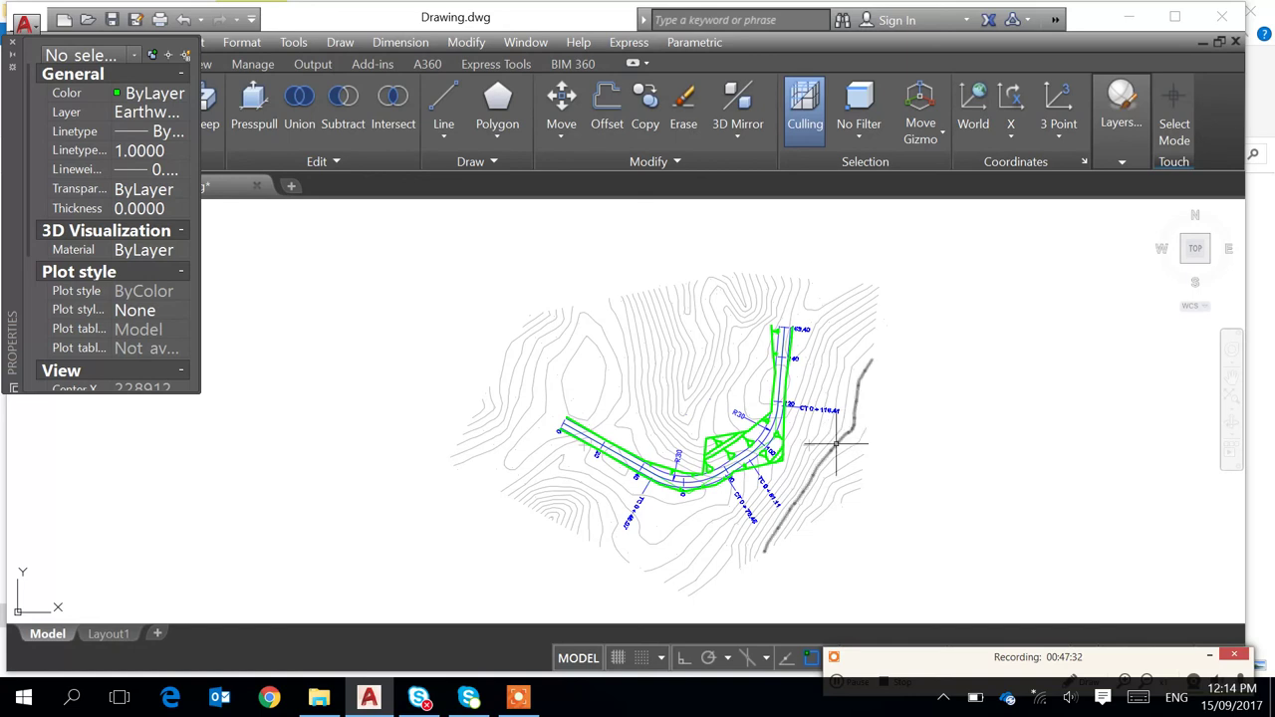
{"action": "mouse_move", "coordinate": [837, 442]}
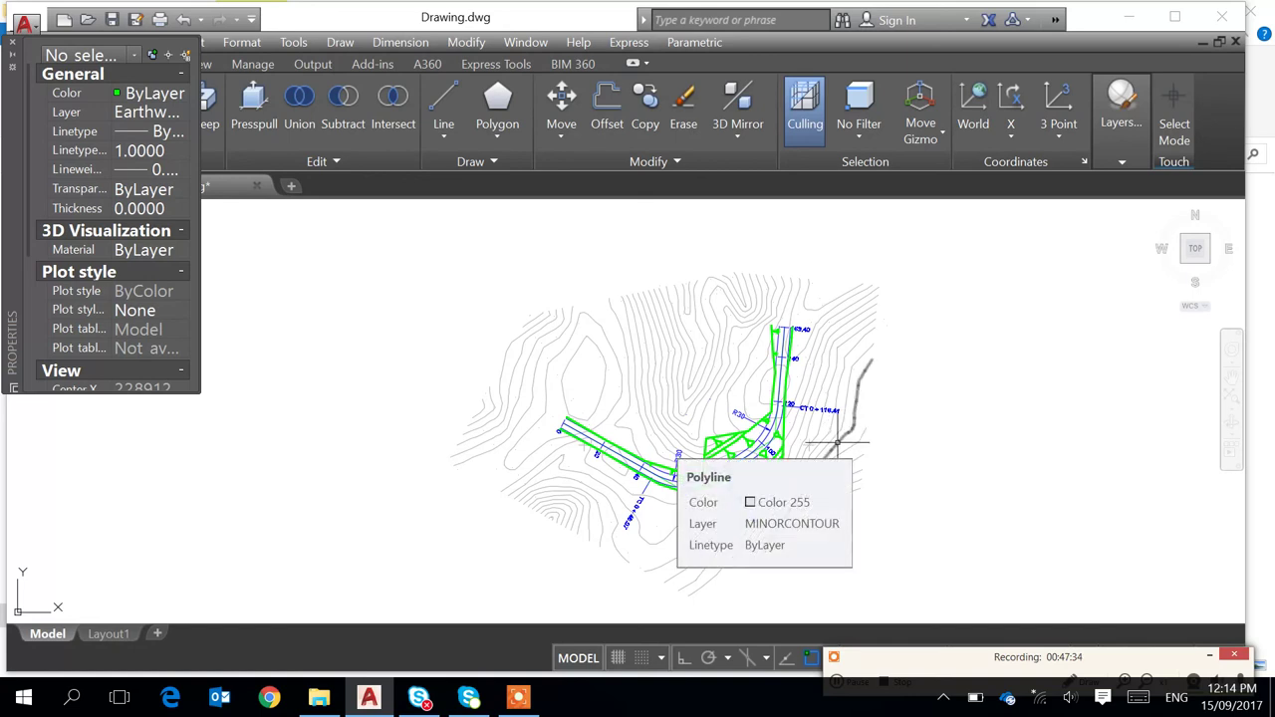